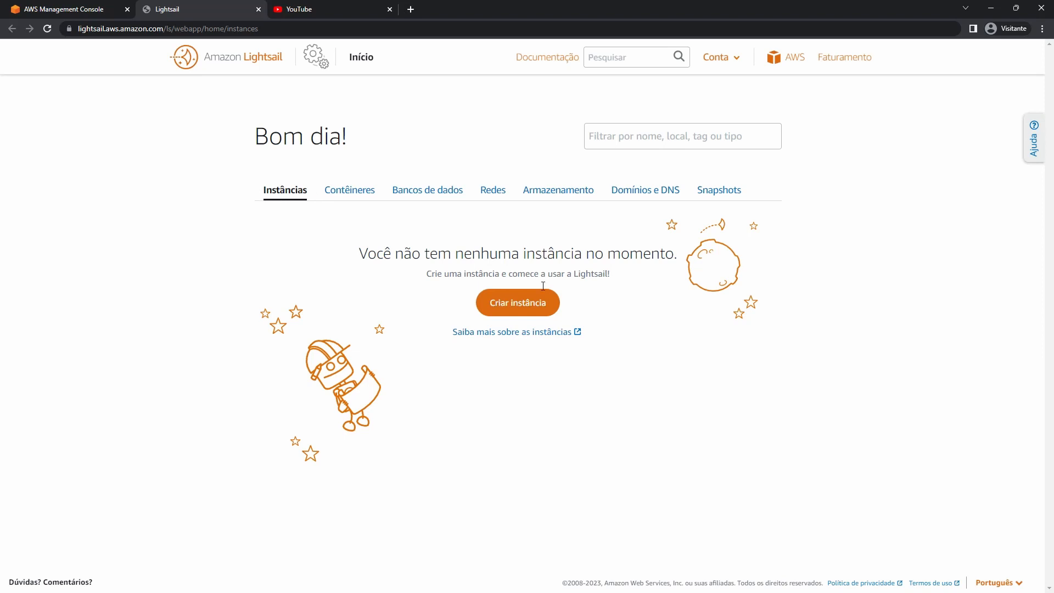
Begin a new instance and expand the AWS region and availability zone picker.
left_click(525, 313)
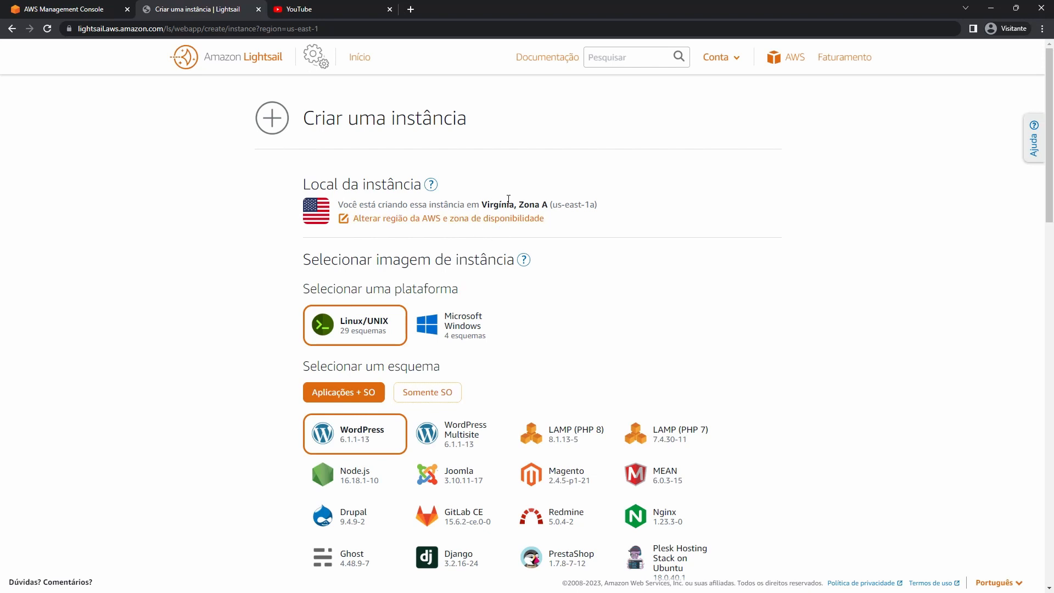
left_click(432, 220)
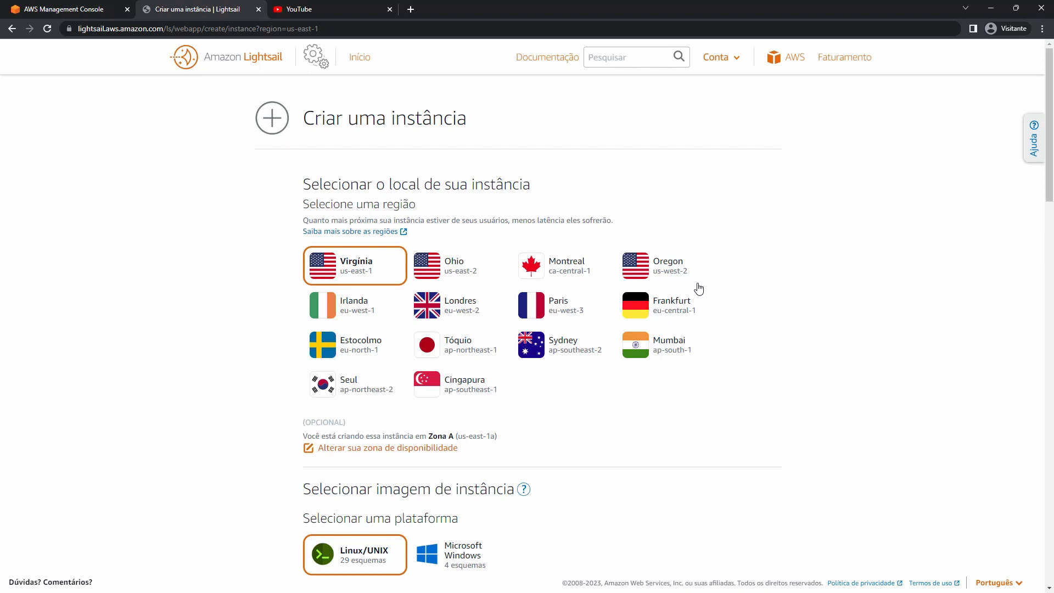
Toggle the platform between Microsoft Windows and Linux/UNIX, ending on Linux/UNIX.
scroll(588, 297, "down", 6)
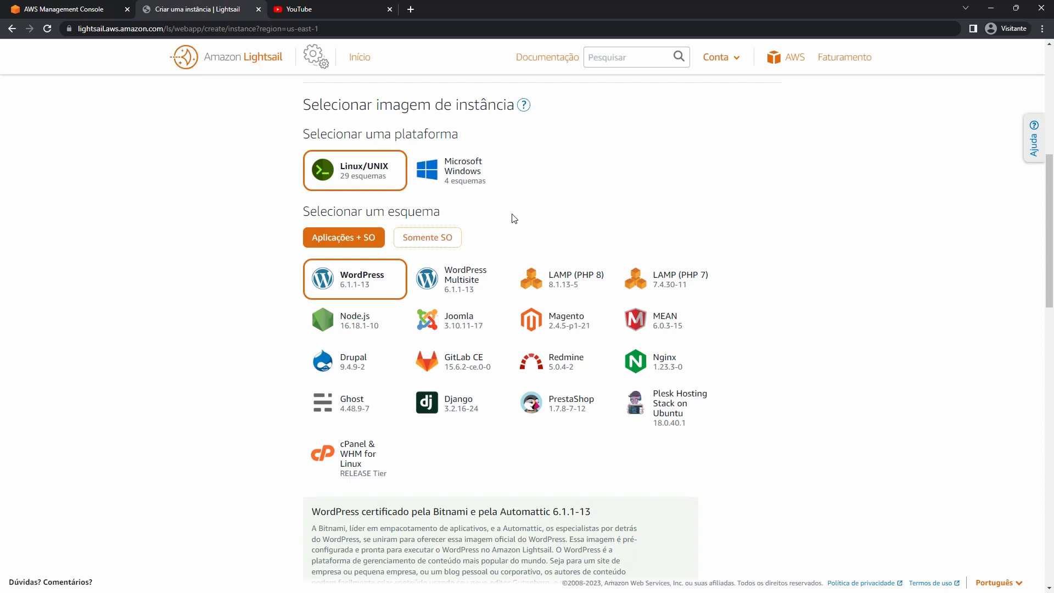
left_click(458, 175)
left_click(399, 185)
left_click(466, 172)
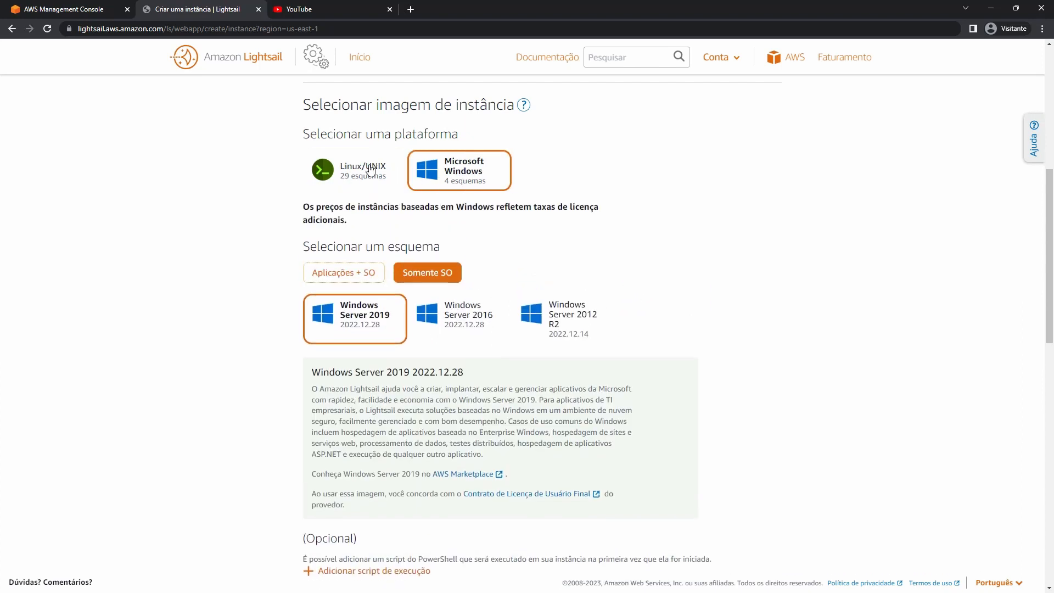
left_click(370, 169)
left_click(460, 169)
left_click(314, 170)
left_click(427, 172)
left_click(353, 166)
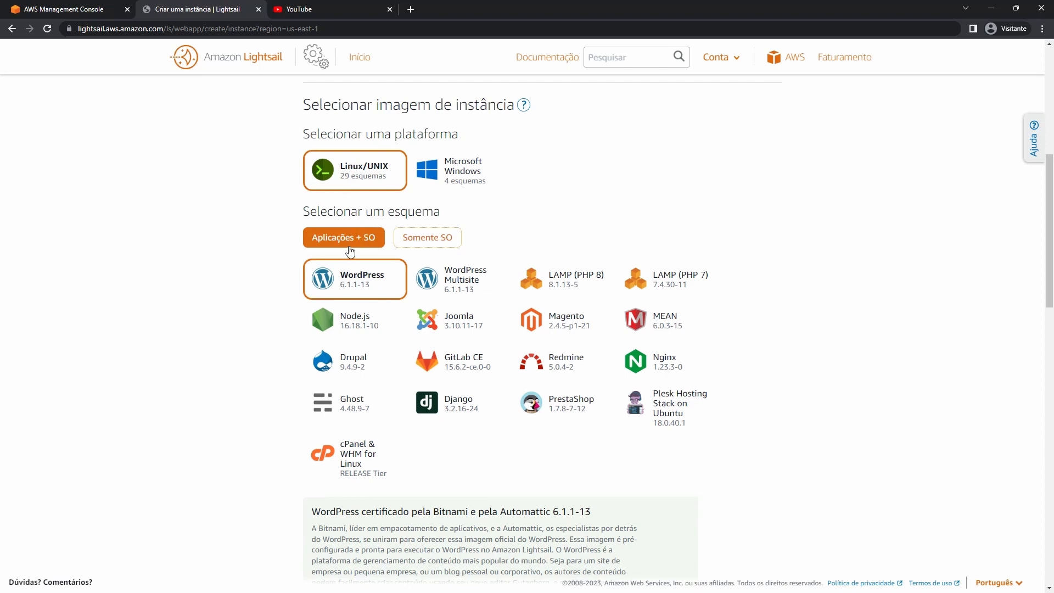
Preview the GitLab CE, Magento, Plesk, Django and Drupal application images.
left_click(507, 351)
left_click_drag(585, 321, 606, 331)
left_click(637, 391)
left_click(436, 404)
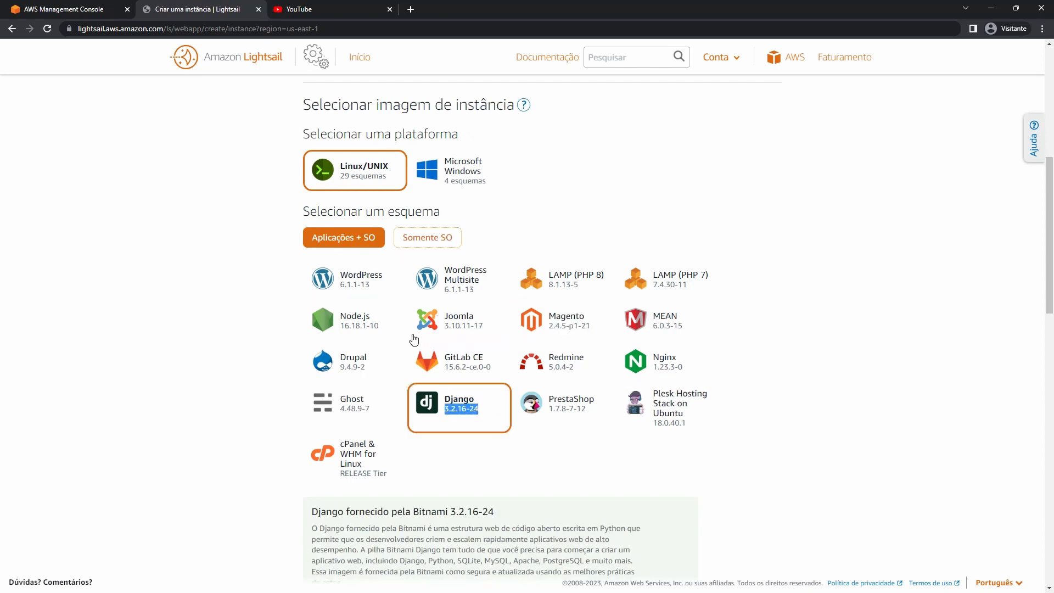
left_click(362, 363)
Filter to OS-only images and preview Debian, openSUSE, FreeBSD and Amazon Linux.
left_click(439, 243)
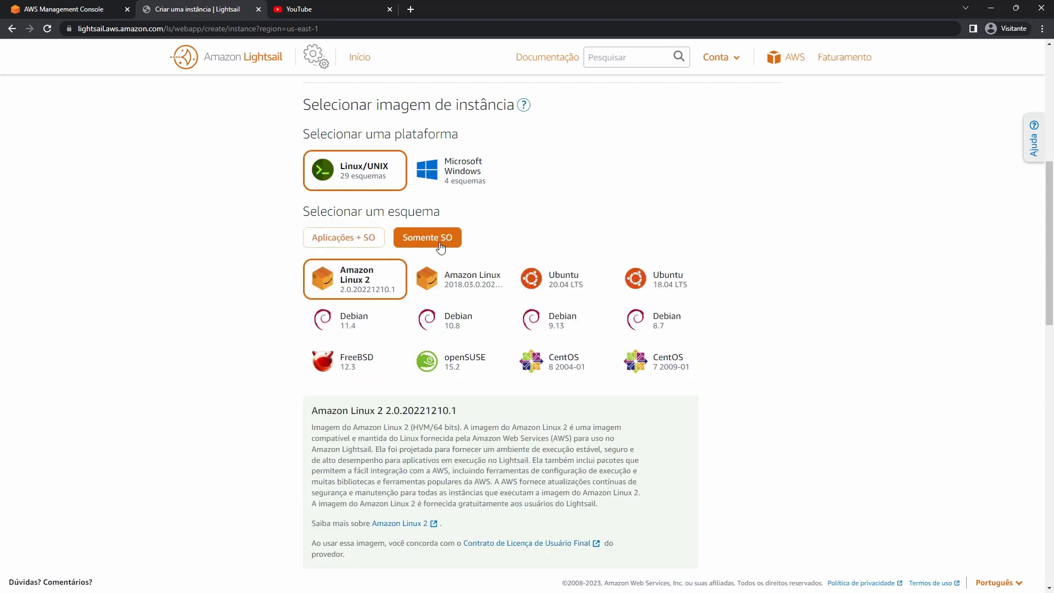
left_click(460, 339)
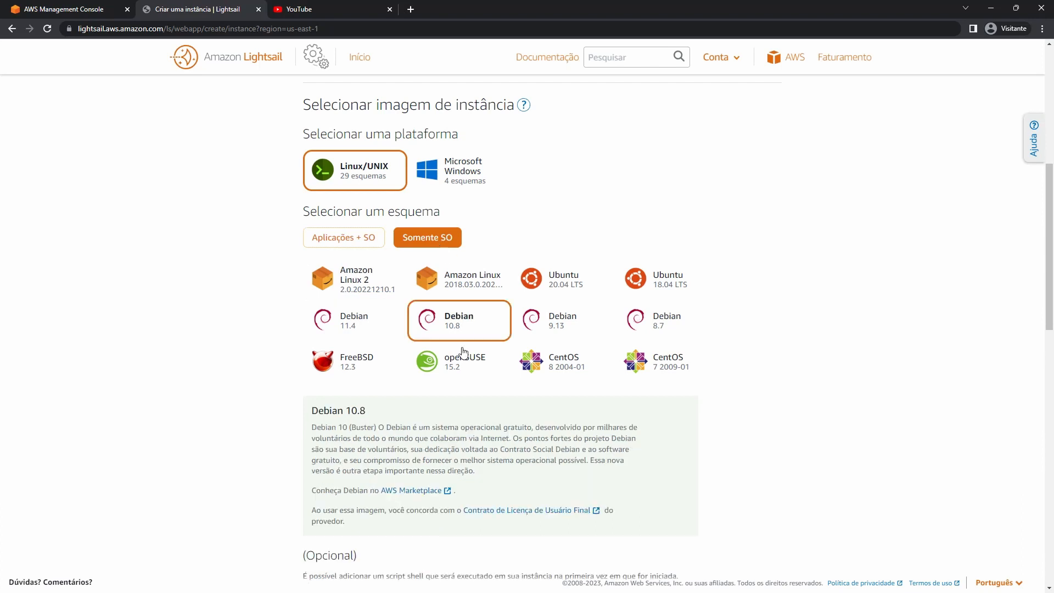
left_click(456, 365)
left_click(365, 369)
left_click(367, 328)
left_click(390, 281)
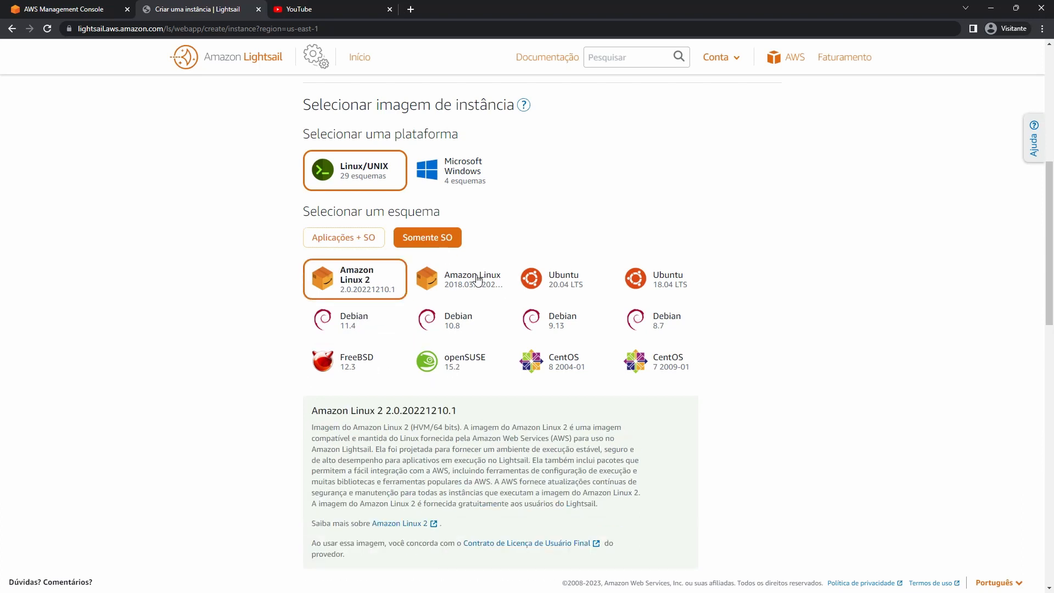
left_click(436, 282)
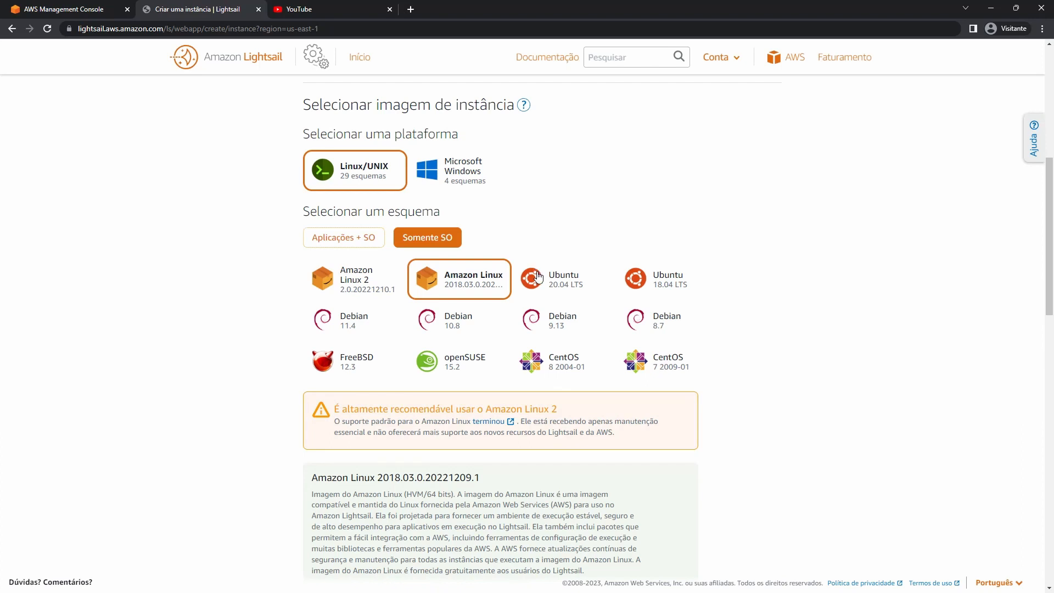
Compare Ubuntu and Debian versions, then select Ubuntu 20.04 LTS.
left_click(685, 288)
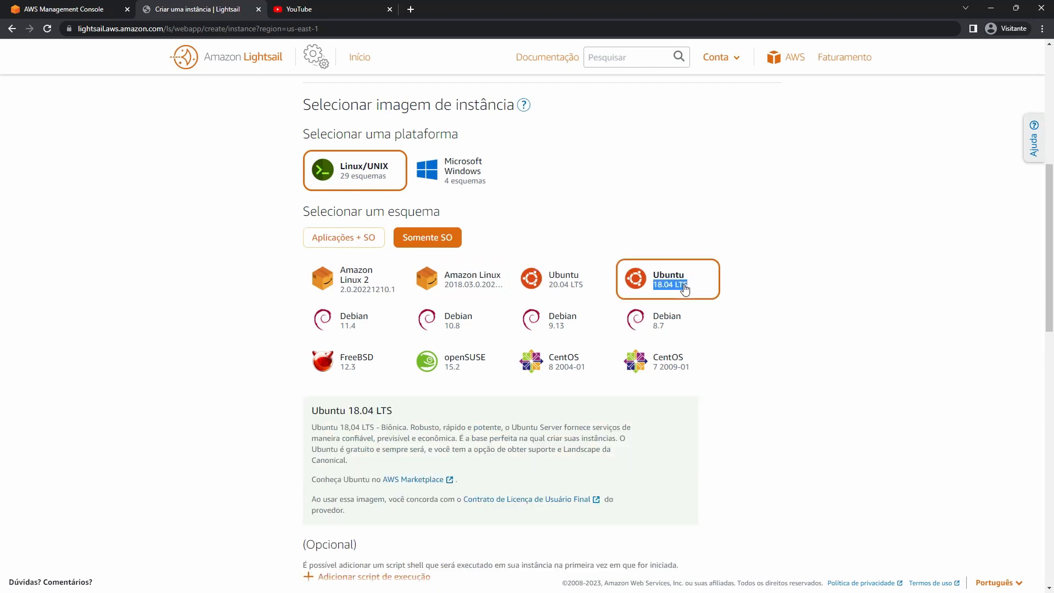
triple_click(575, 290)
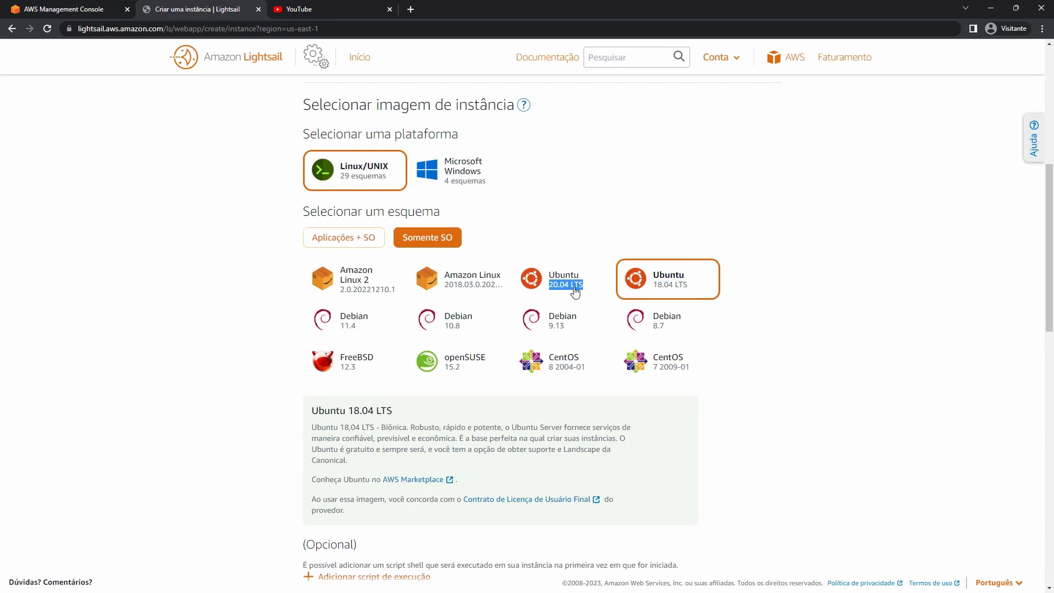
triple_click(658, 326)
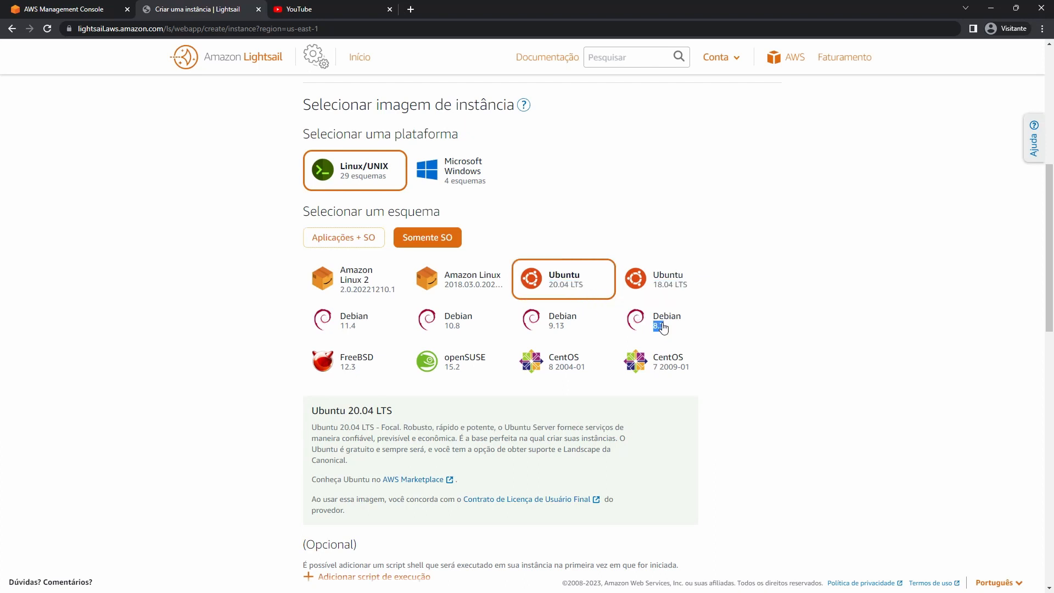
triple_click(560, 333)
left_click(465, 340)
left_click(338, 333)
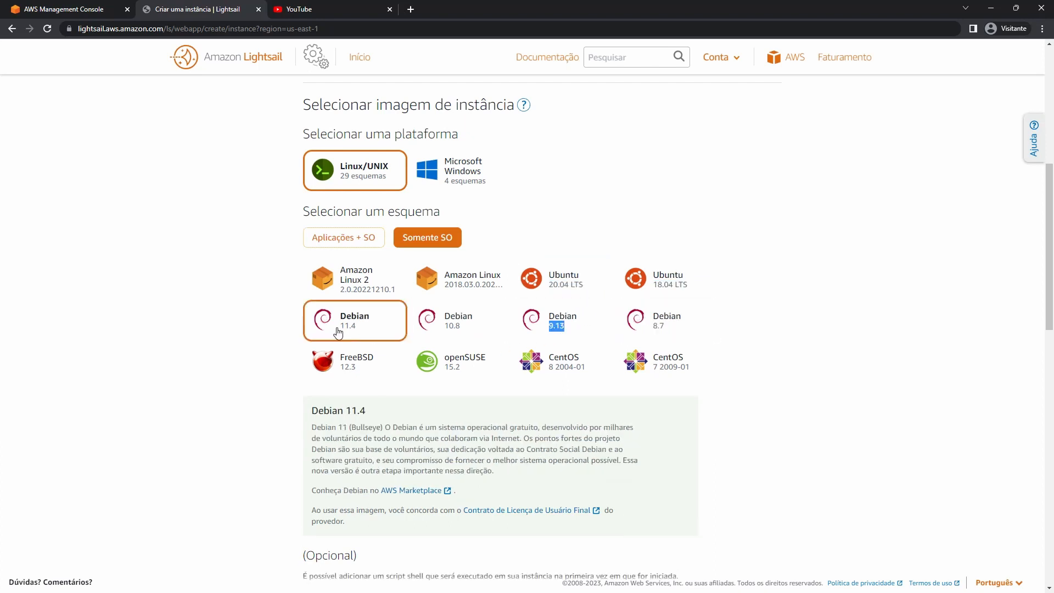
left_click(556, 281)
Add a launch script box to the instance and place the cursor in it.
scroll(556, 280, "down", 6)
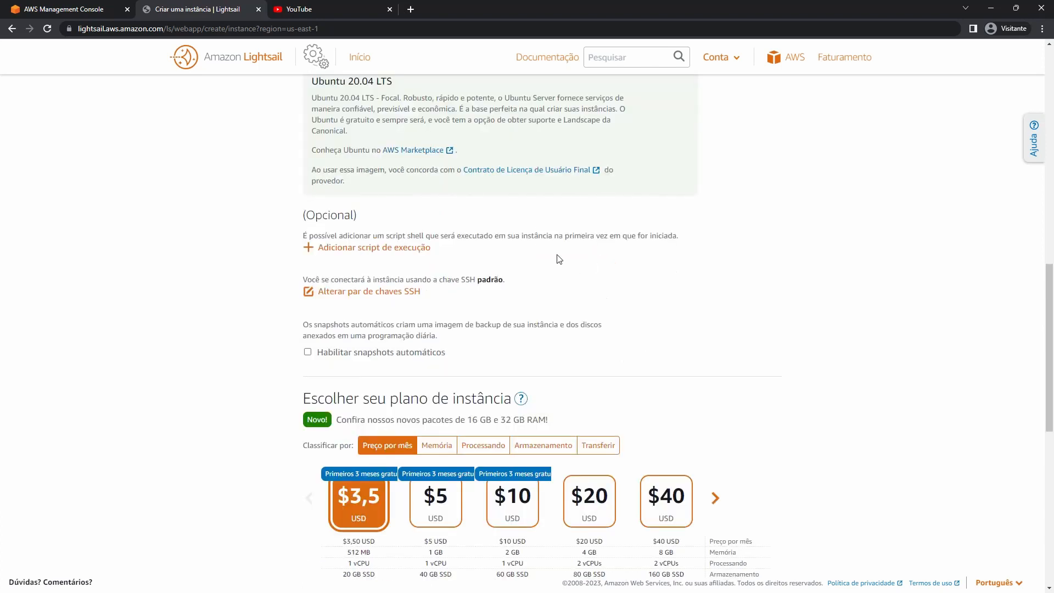
left_click(395, 248)
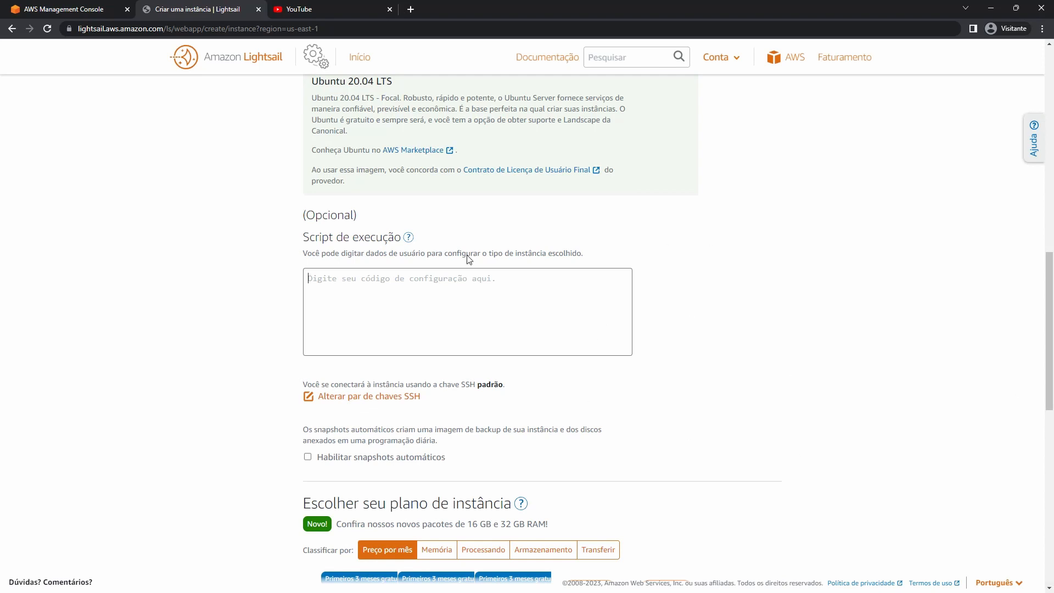
left_click(420, 307)
Show the SSH key pair options, leaving the default key selected.
scroll(420, 307, "down", 2)
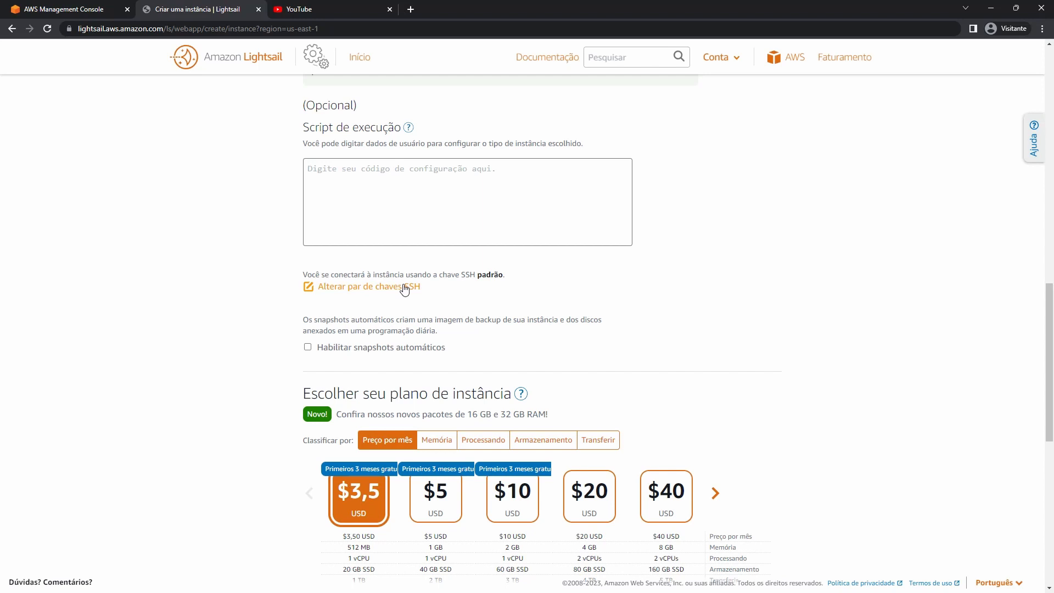
double_click(490, 274)
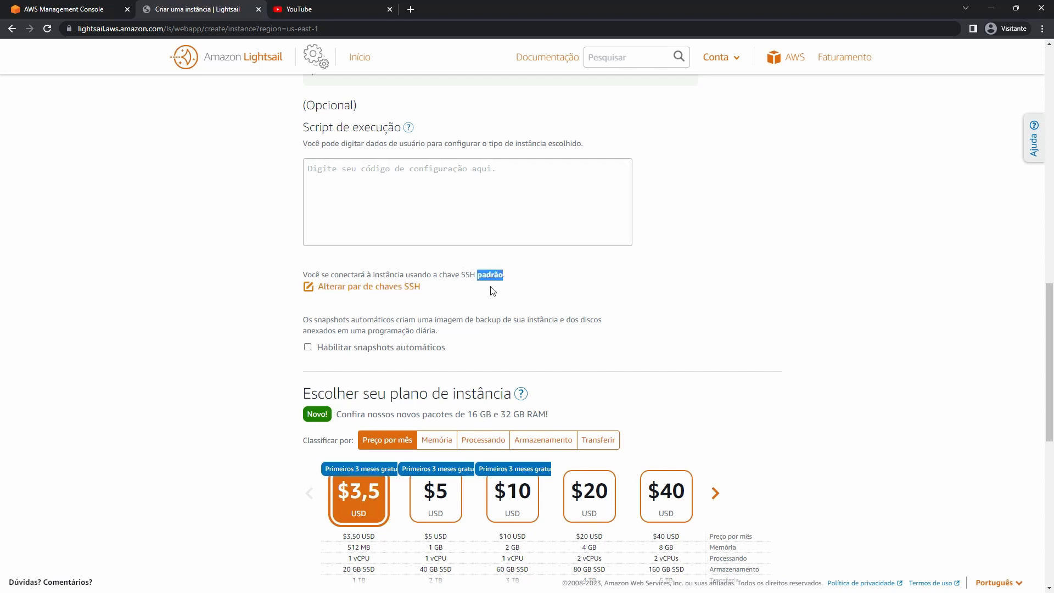
left_click(383, 287)
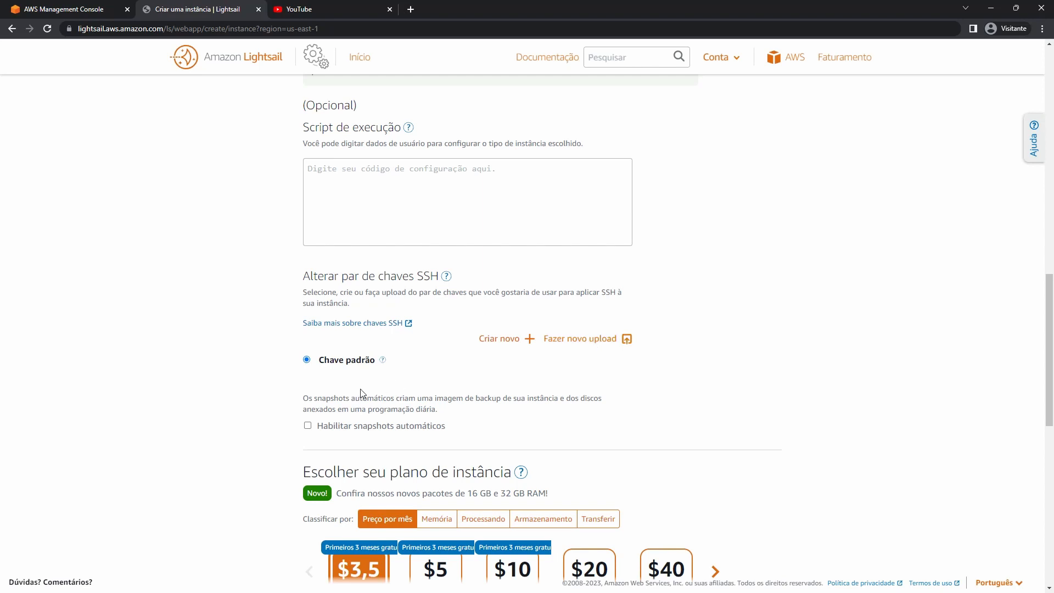
Enable automatic snapshots at 00:00 in Brasília time (GMT-3).
scroll(456, 330, "down", 4)
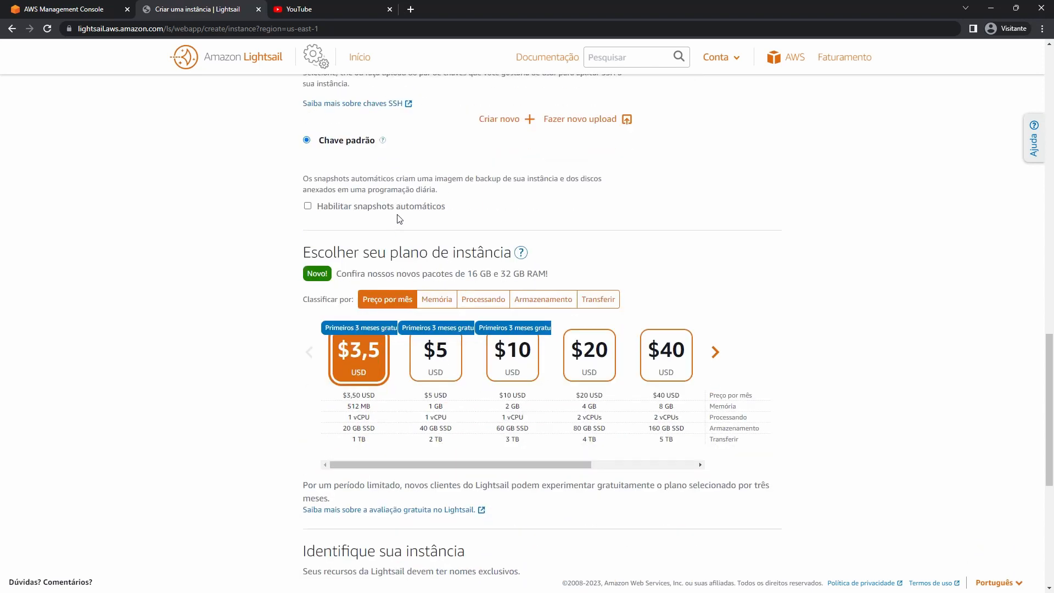
left_click(379, 208)
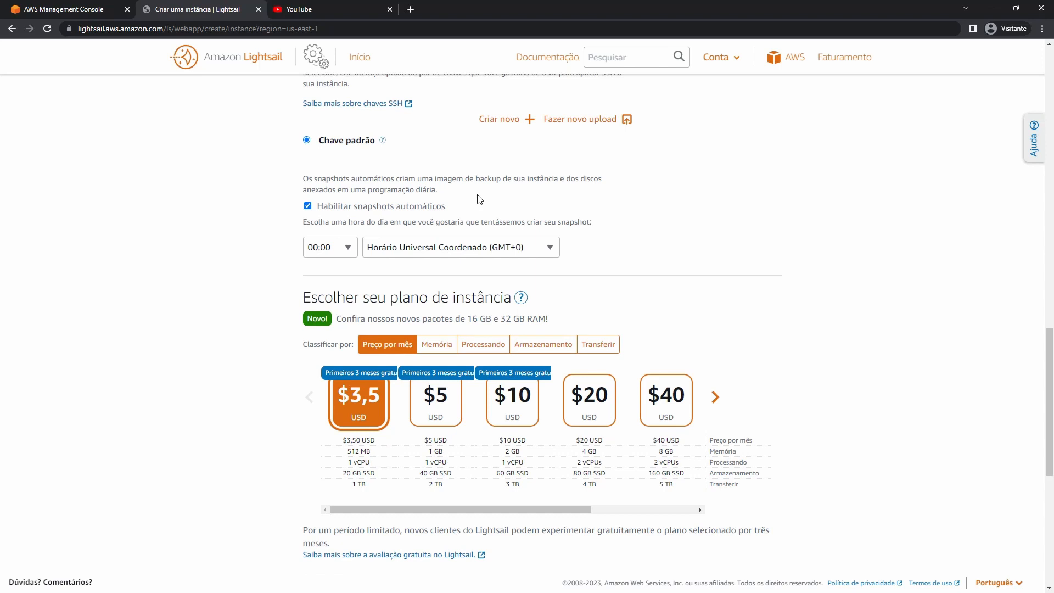
left_click(542, 245)
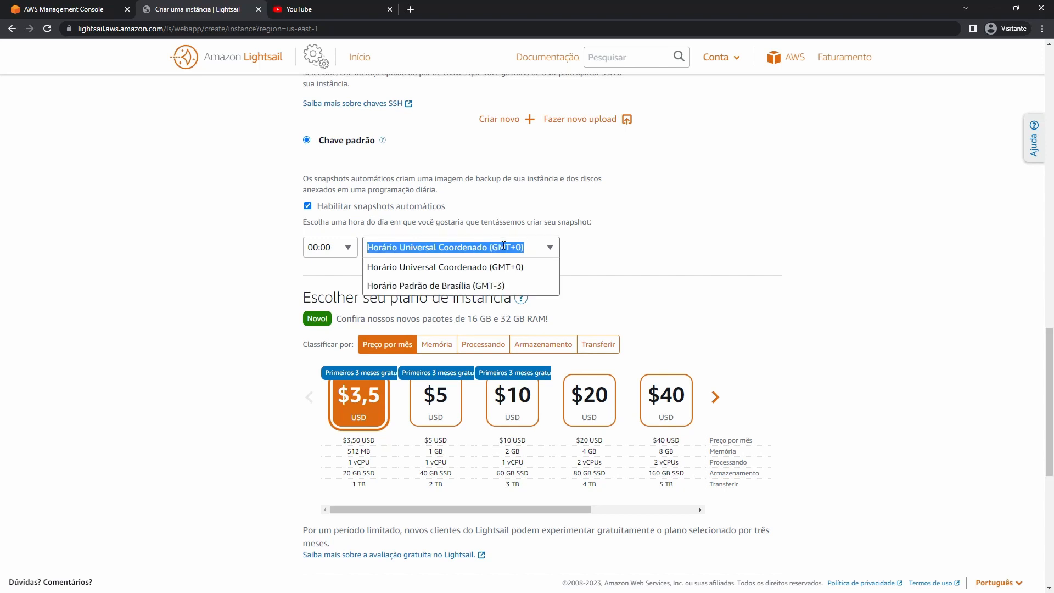
left_click(432, 287)
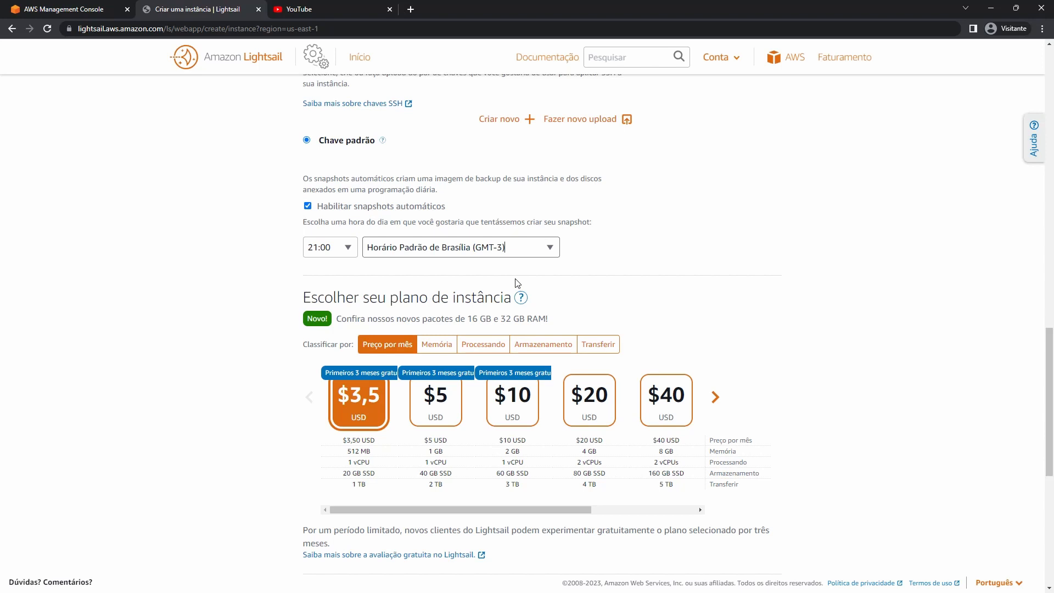
left_click(343, 247)
left_click_drag(350, 281, 350, 281)
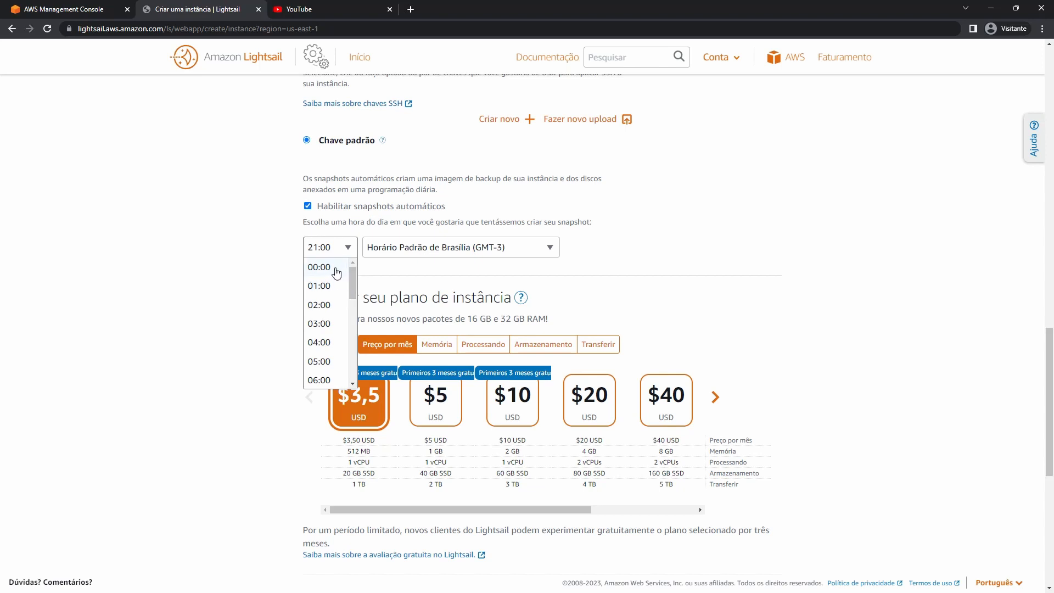
left_click(334, 267)
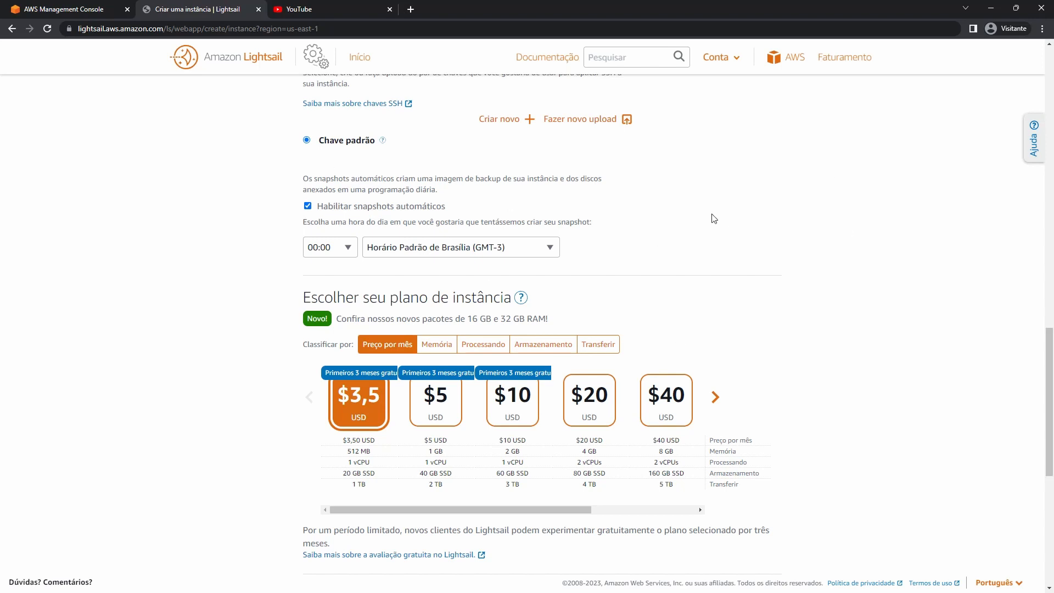
scroll(720, 217, "down", 4)
Turn automatic snapshots back off.
scroll(266, 200, "up", 3)
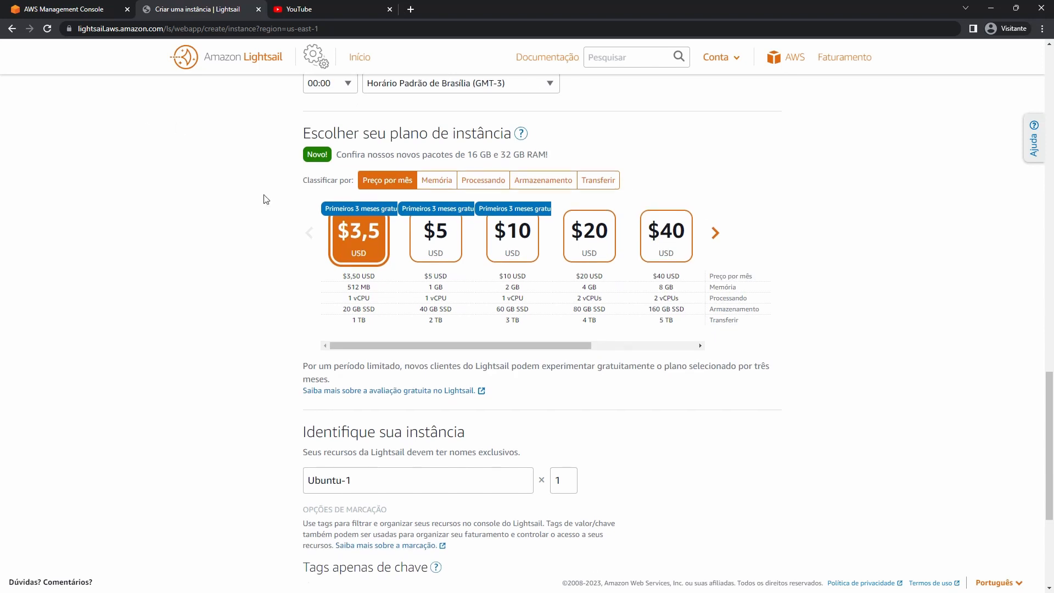
left_click(308, 152)
scroll(656, 146, "down", 1)
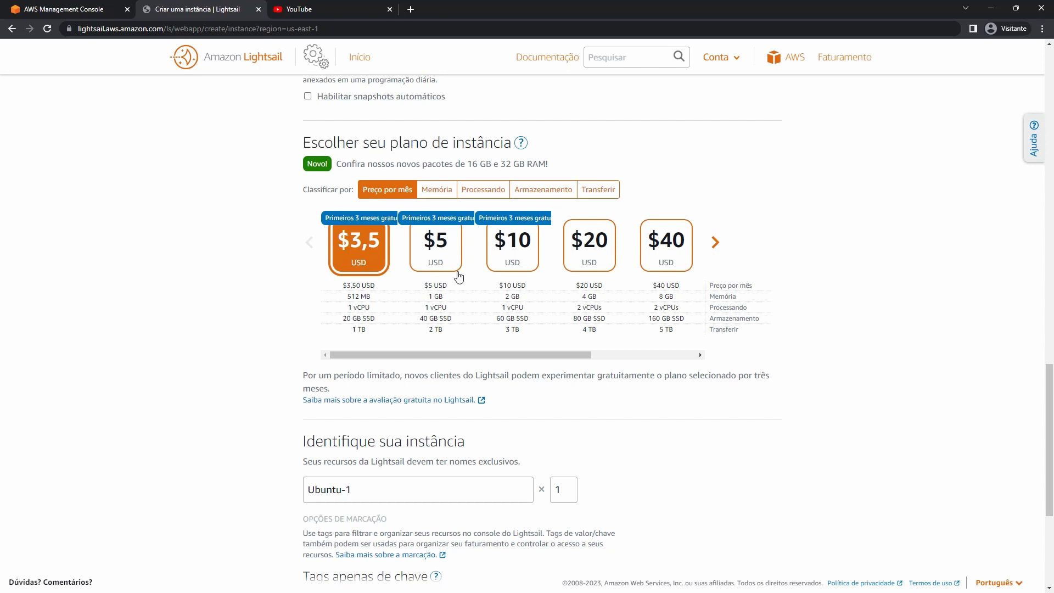
Select the $10 USD monthly plan with 2 GB, 1 vCPU and 60 GB SSD.
left_click_drag(522, 352, 668, 351)
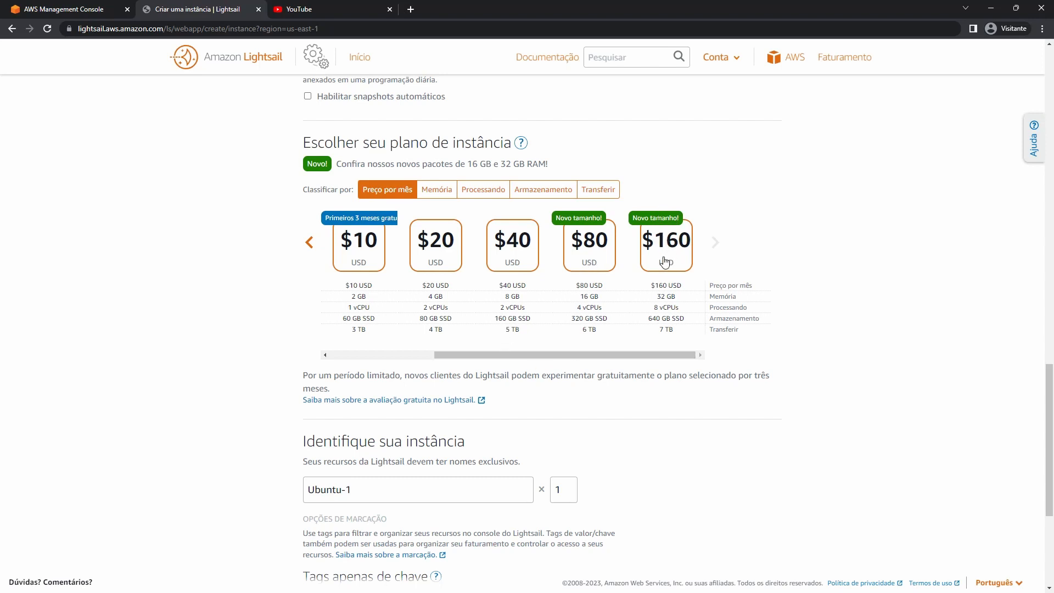
left_click(358, 266)
left_click_drag(538, 357, 459, 357)
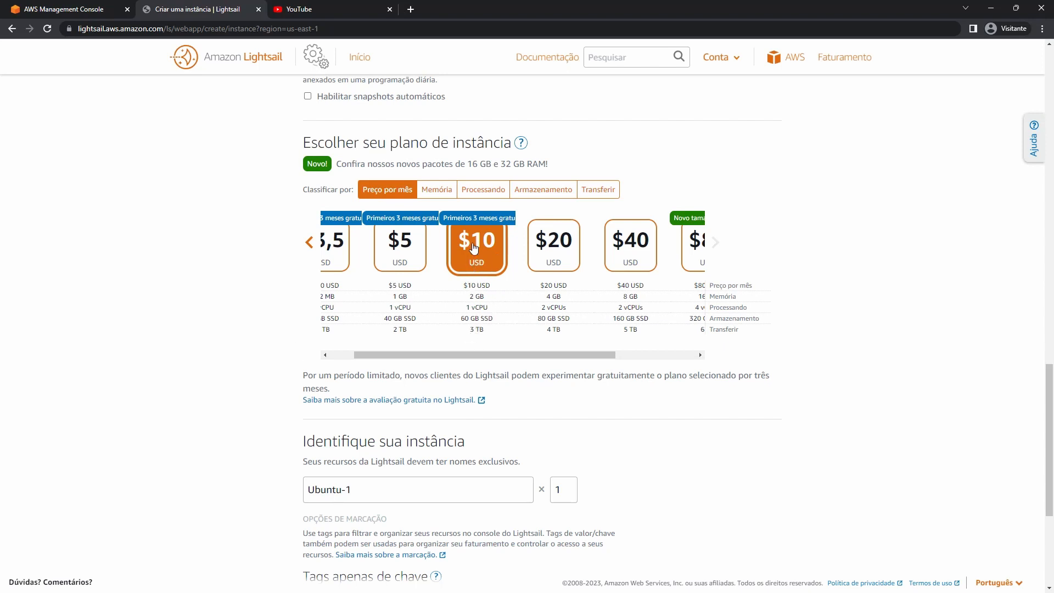
scroll(456, 262, "down", 4)
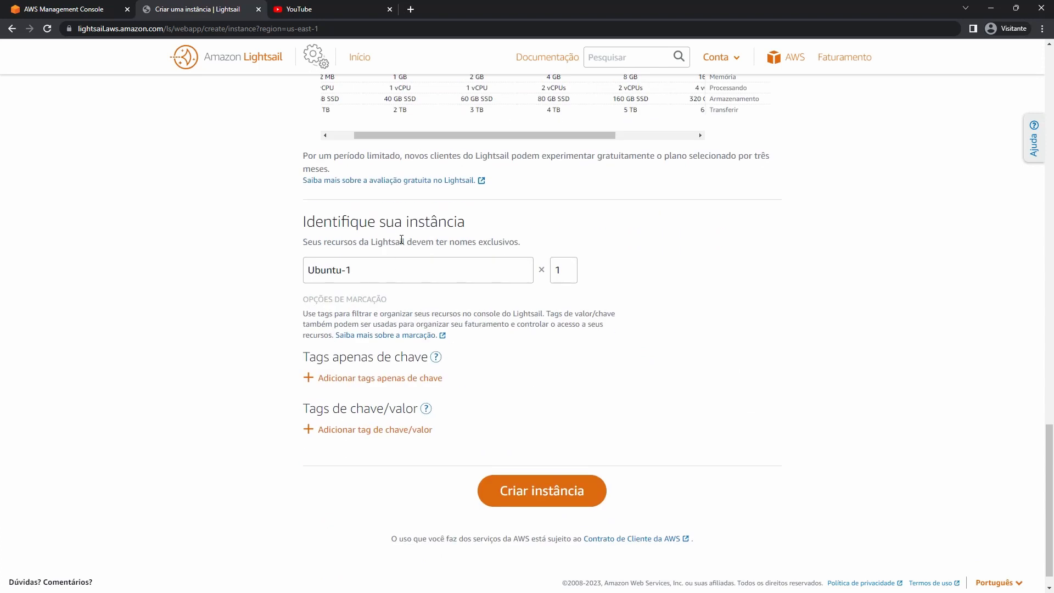
Name the instance Homologacao-App, create it, and begin another new instance.
triple_click(406, 268)
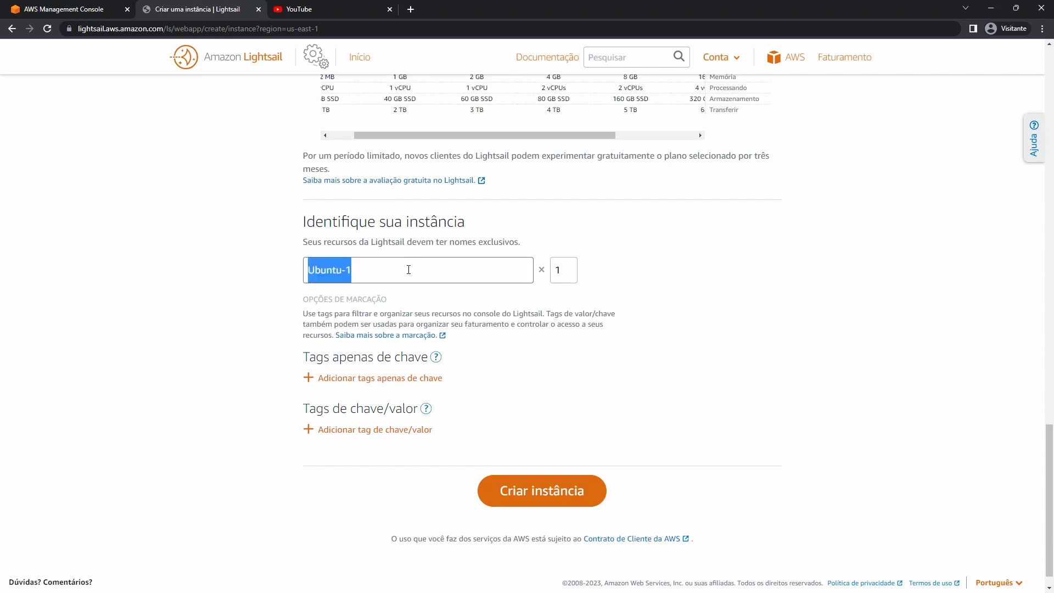
type("Producao")
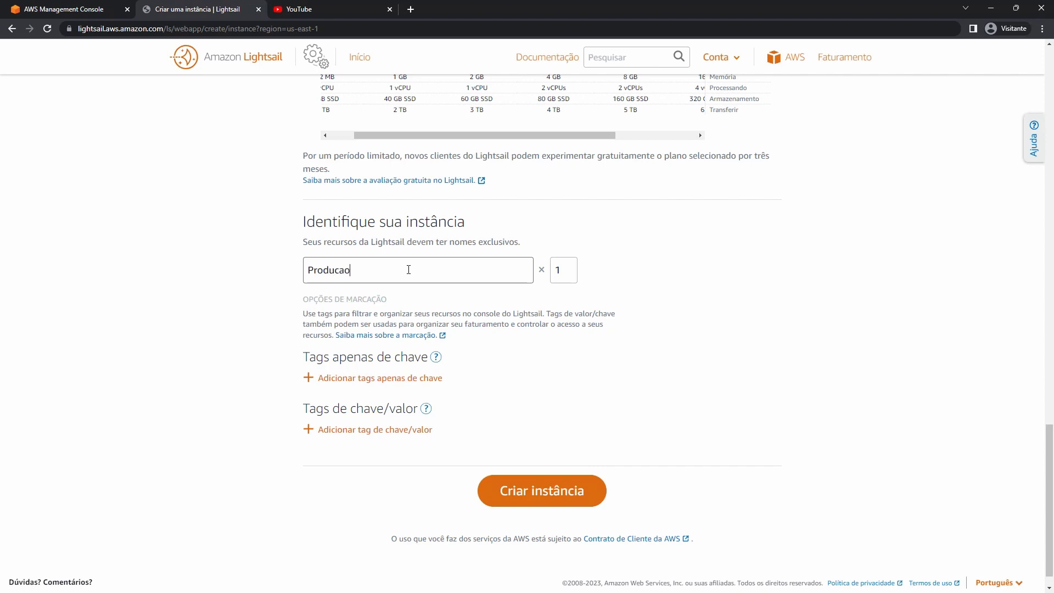
type("-App")
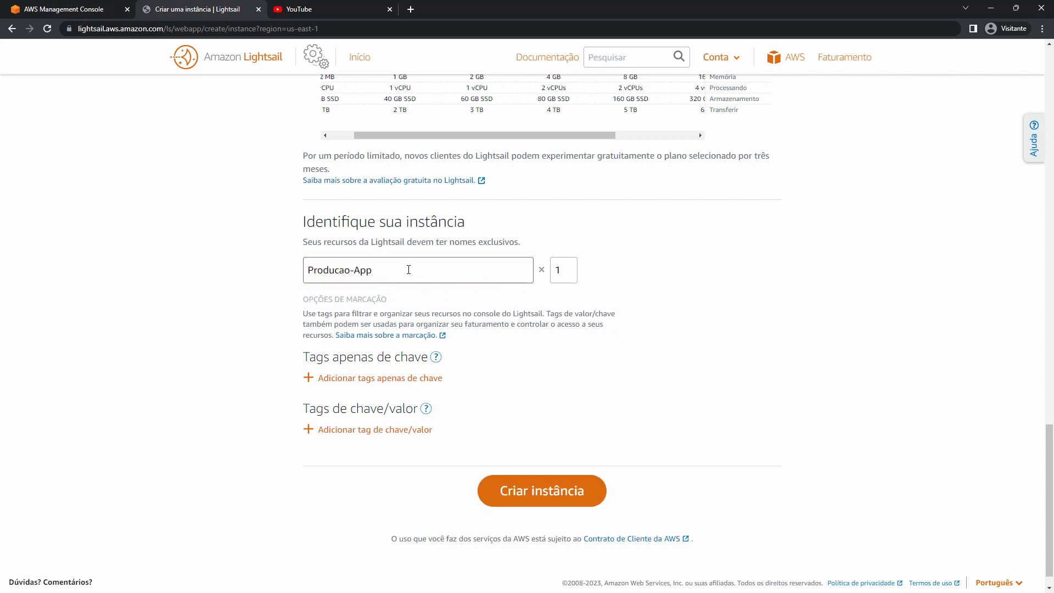
key("ctrl+a")
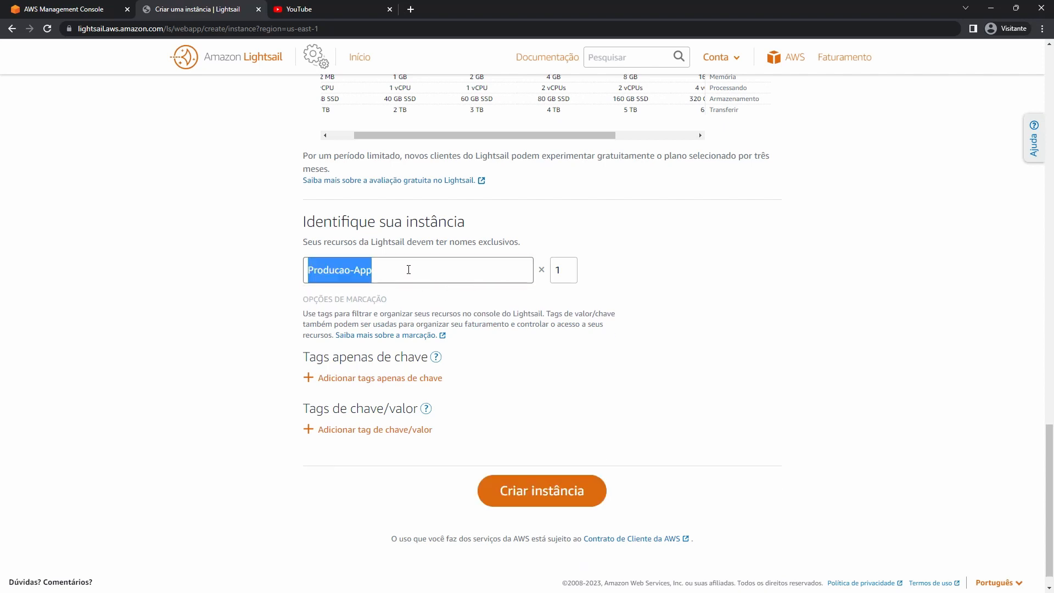
type("Homog")
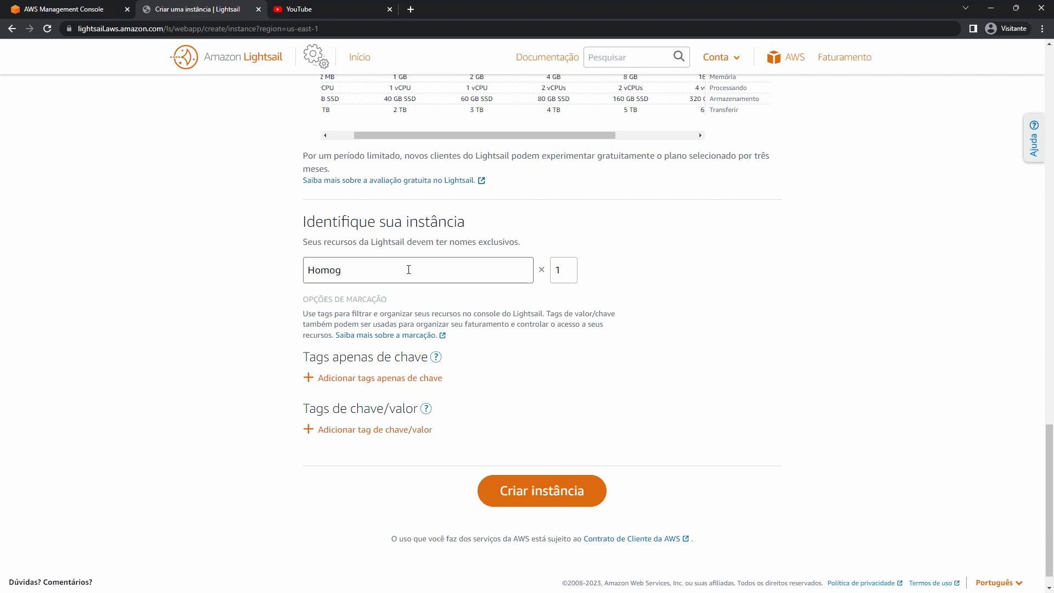
key("BackSpace")
type("logacao-App")
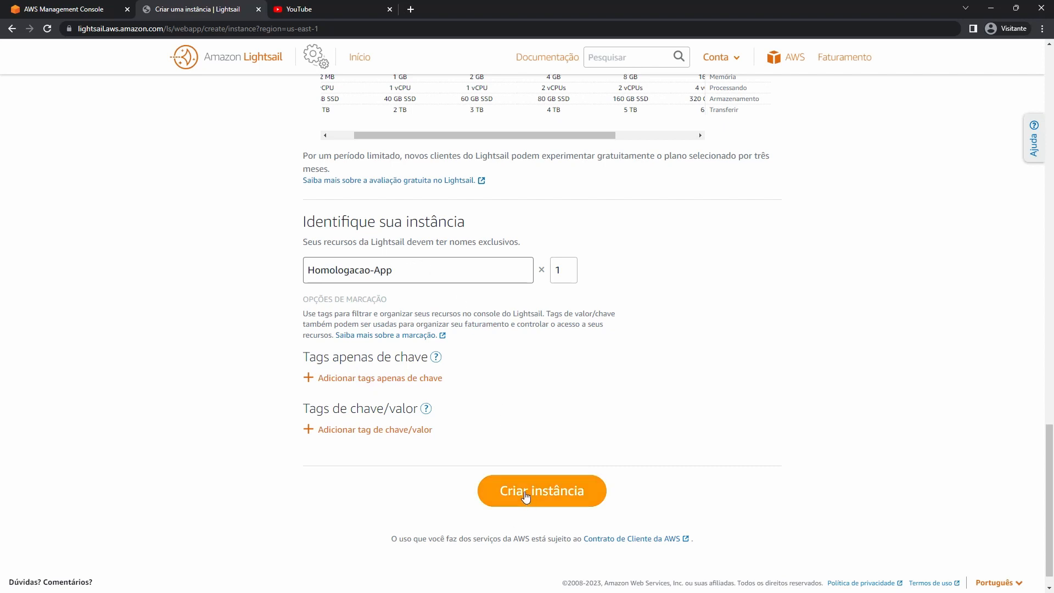
left_click(552, 491)
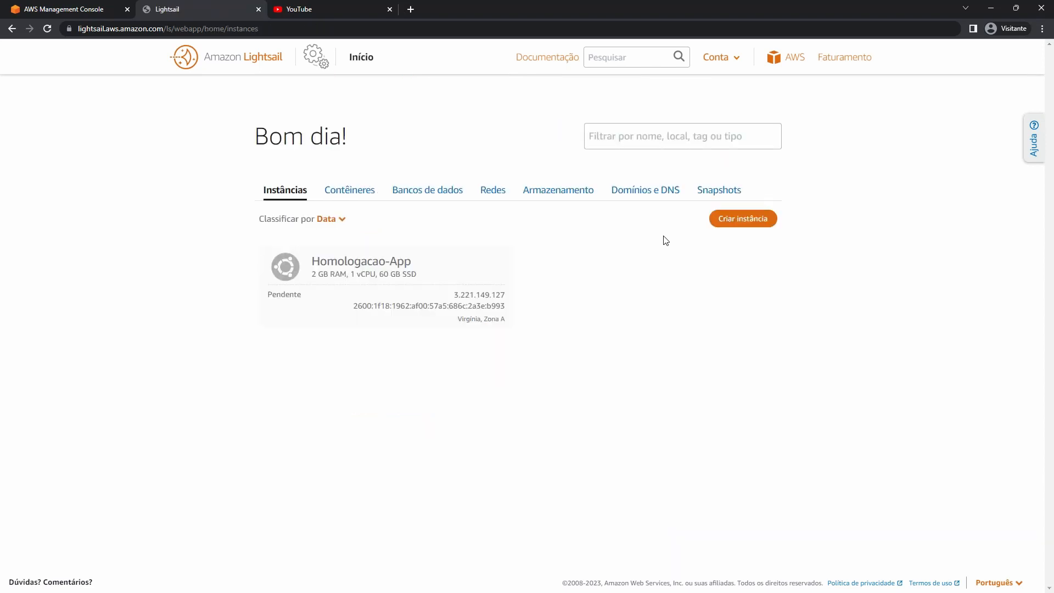
left_click(729, 219)
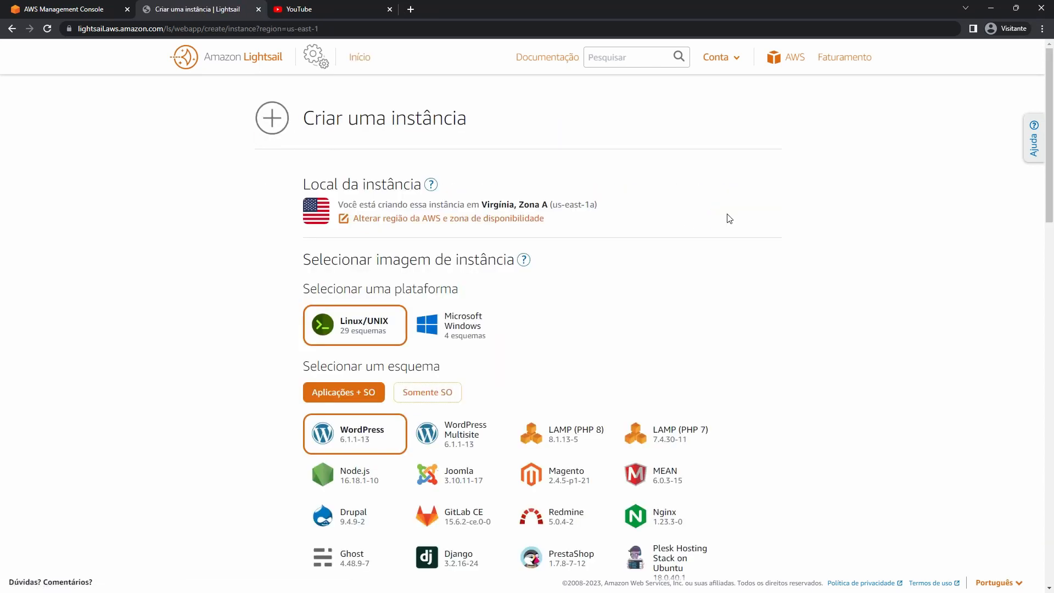
Switch the platform to Microsoft Windows, keeping the Windows Server 2019 image.
left_click(442, 332)
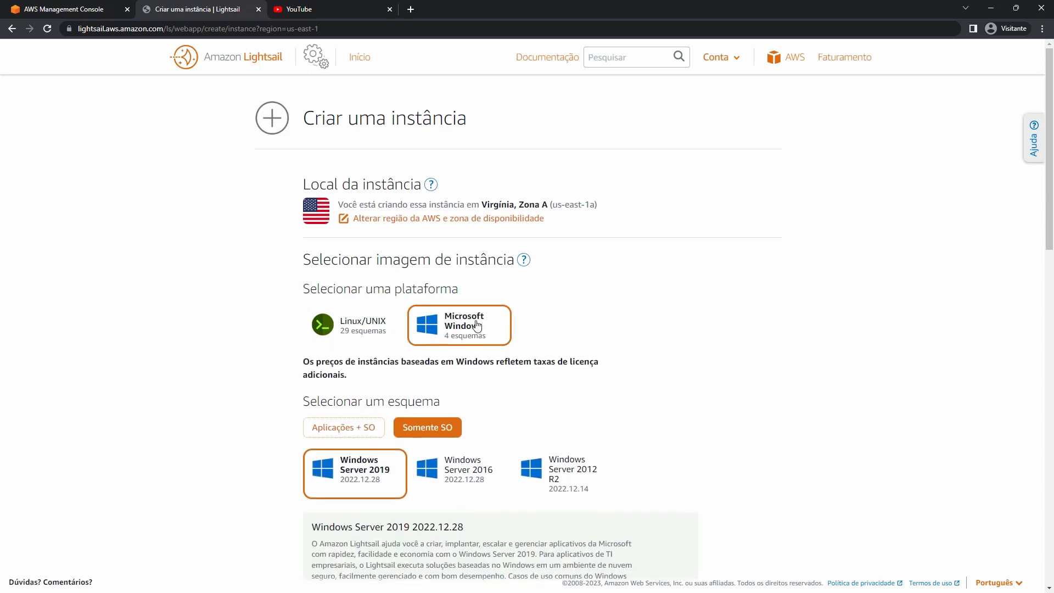
scroll(574, 321, "down", 3)
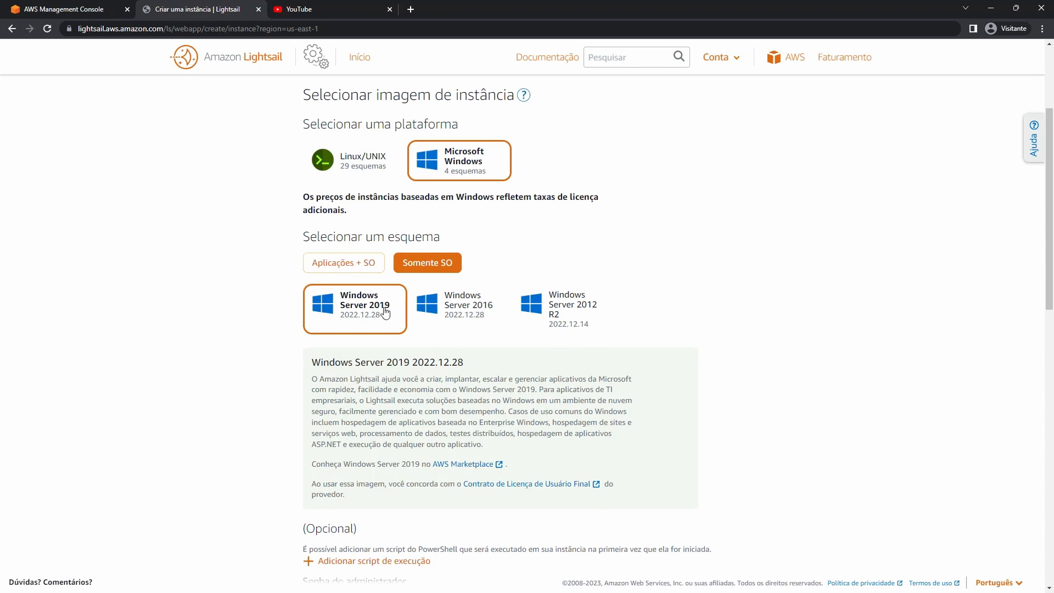
scroll(448, 226, "down", 4)
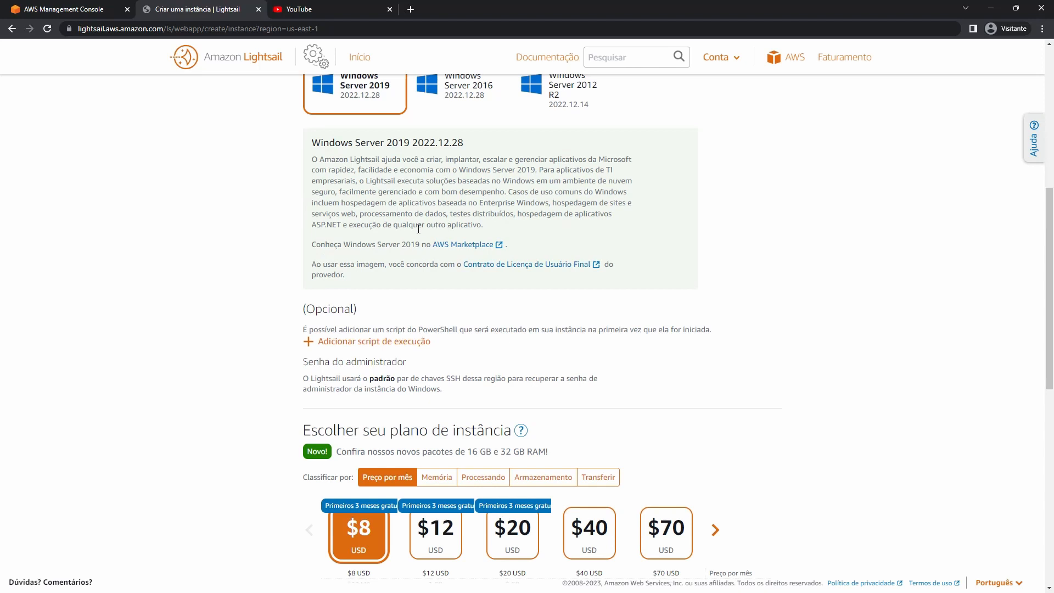
scroll(418, 229, "up", 2)
scroll(604, 214, "down", 4)
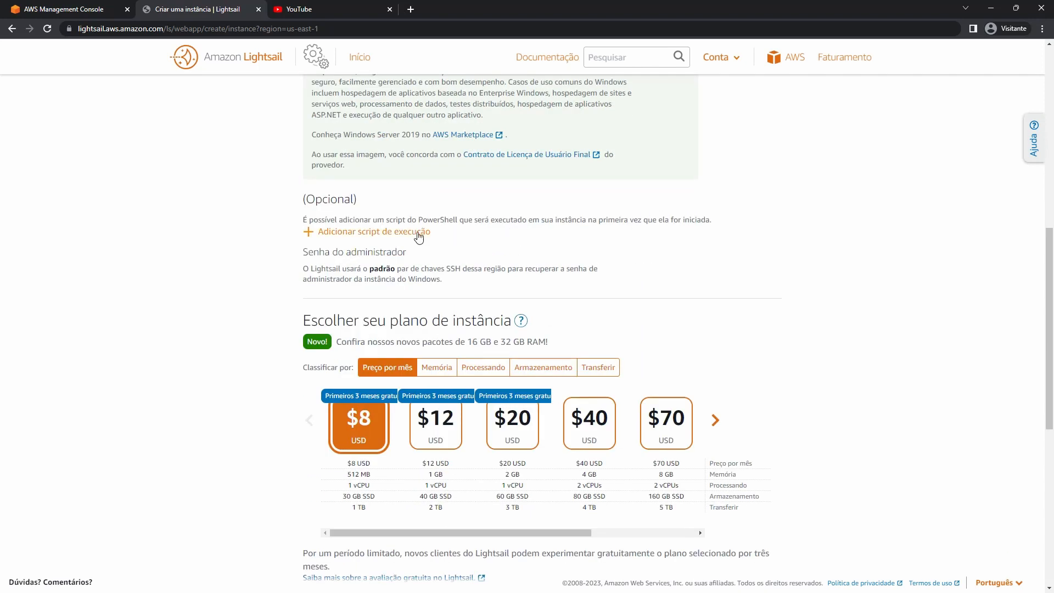
scroll(484, 283, "down", 1)
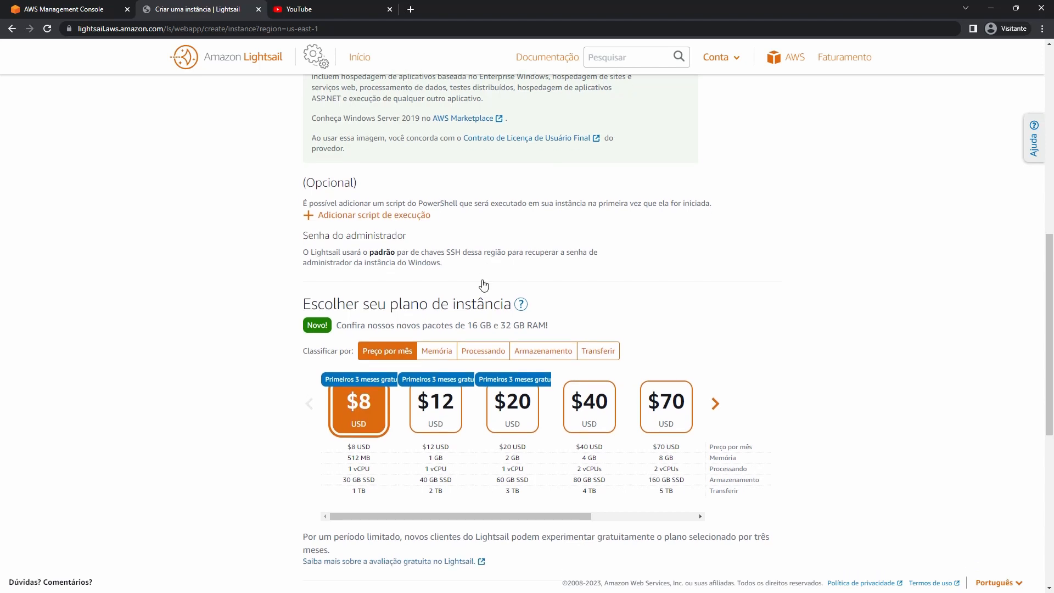
scroll(483, 283, "down", 3)
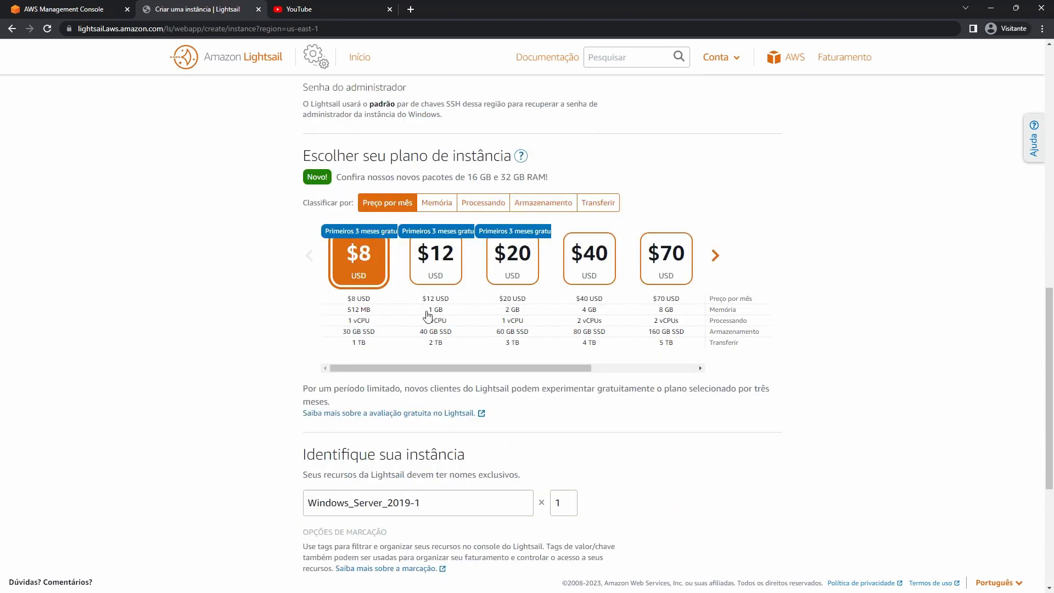
Pick the $20 USD monthly plan, keeping the default name Windows_Server_2019-1.
left_click(516, 277)
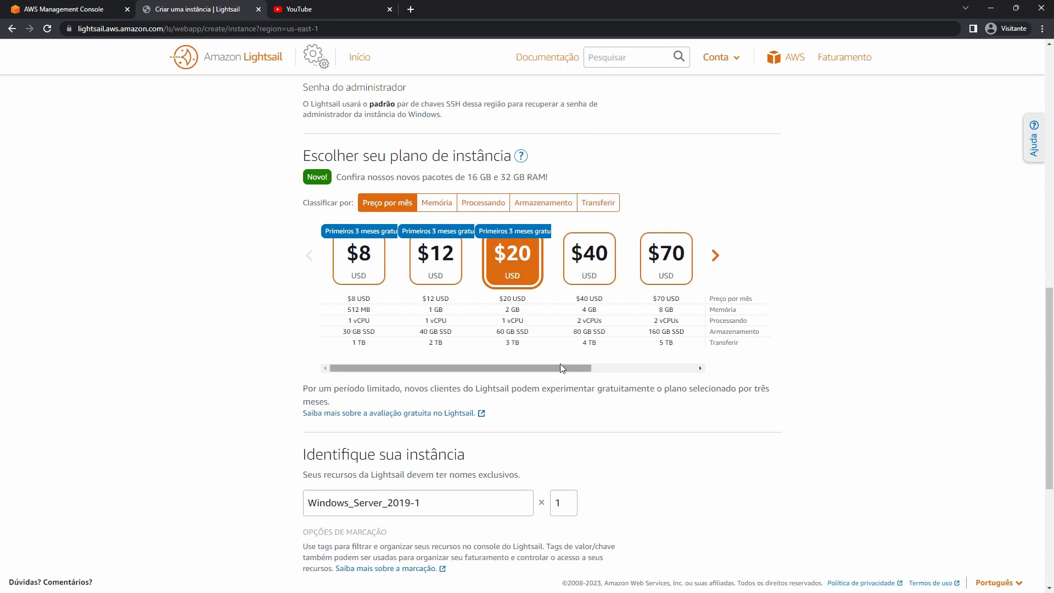
left_click_drag(571, 373, 624, 373)
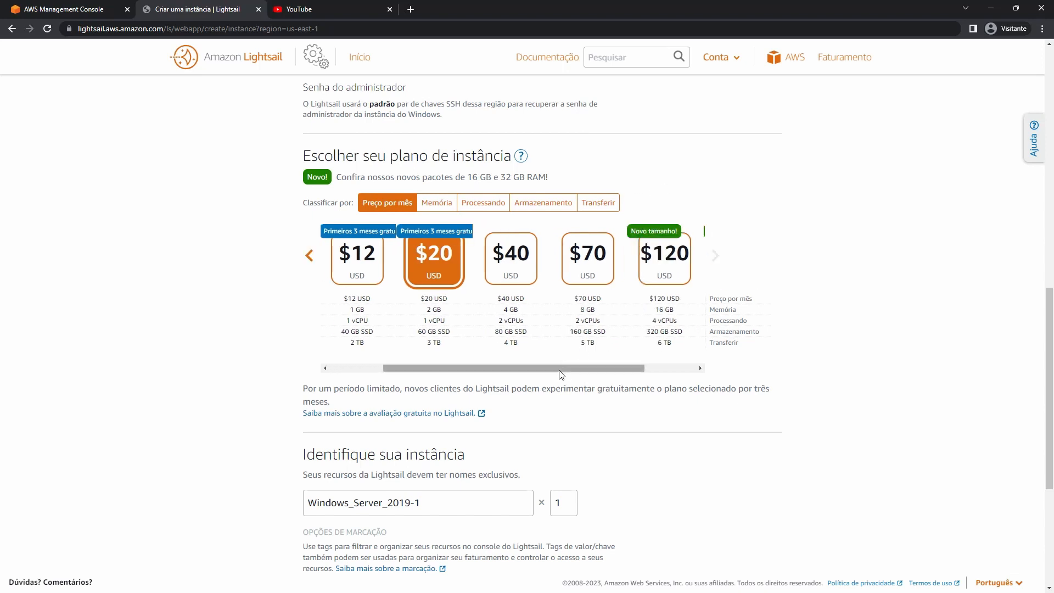
left_click_drag(560, 372, 607, 374)
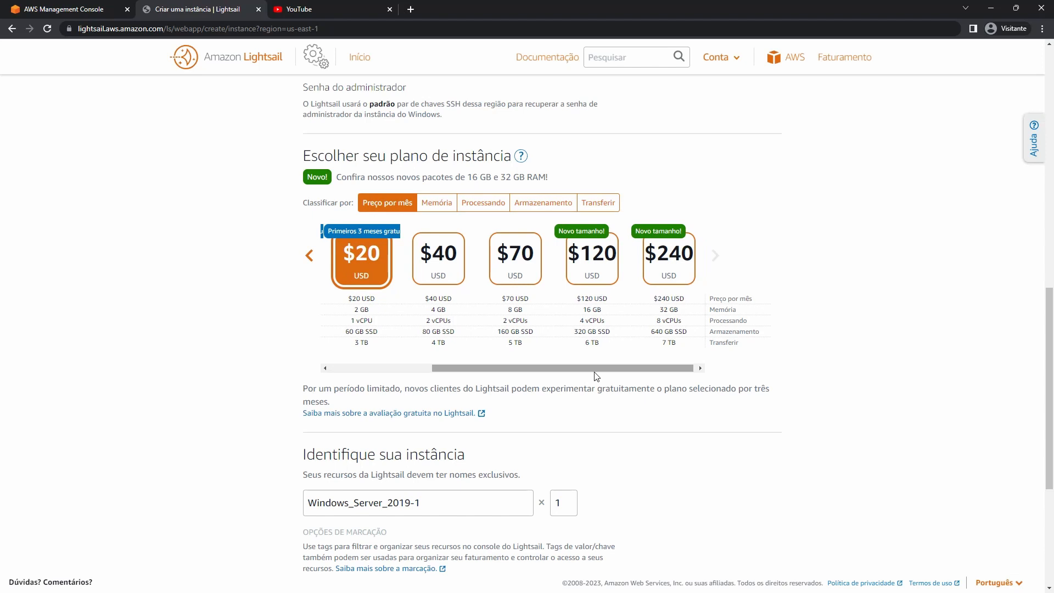
left_click_drag(584, 376, 555, 378)
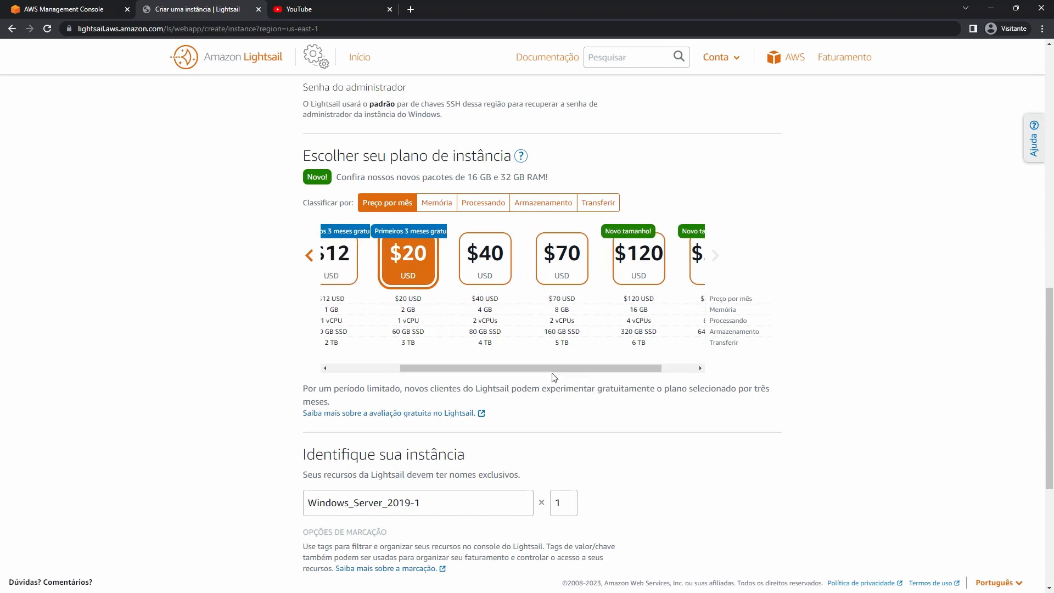
left_click(365, 371)
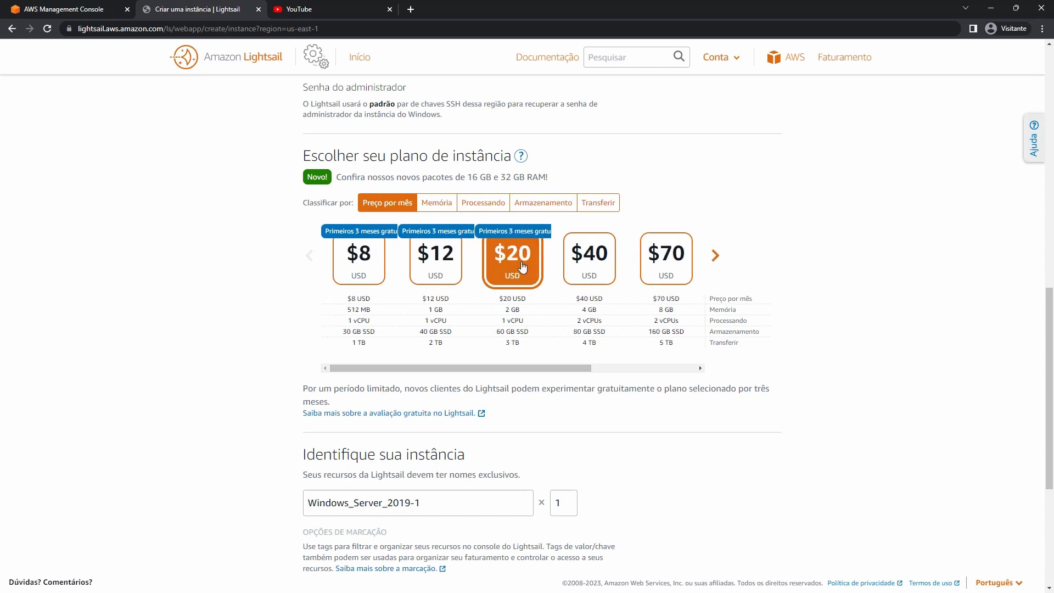
scroll(522, 267, "down", 5)
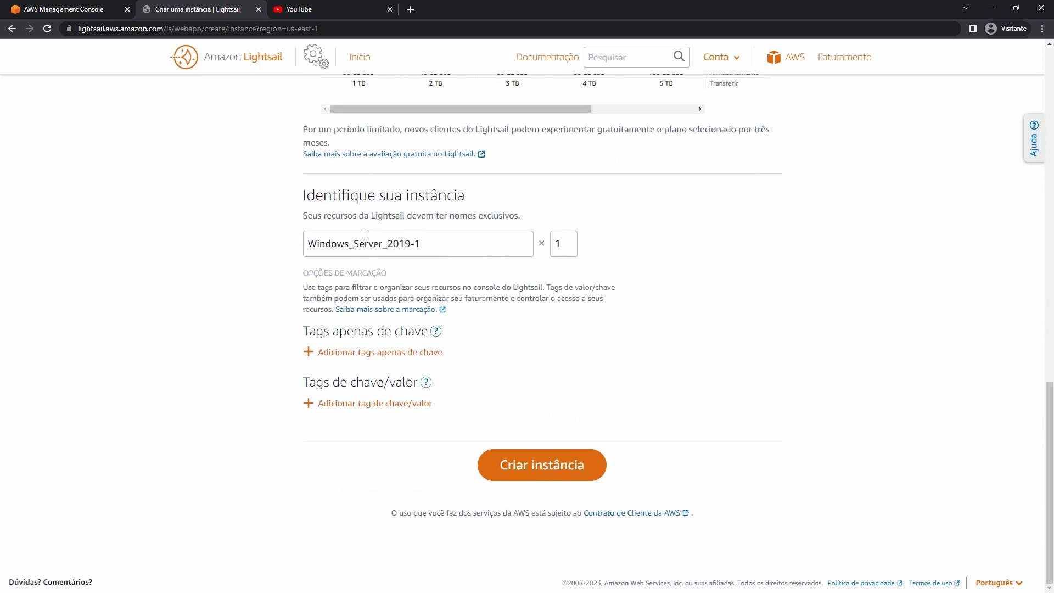
Create the Windows_Server_2019-1 instance, then open Homologacao-App's connection page.
left_click(565, 473)
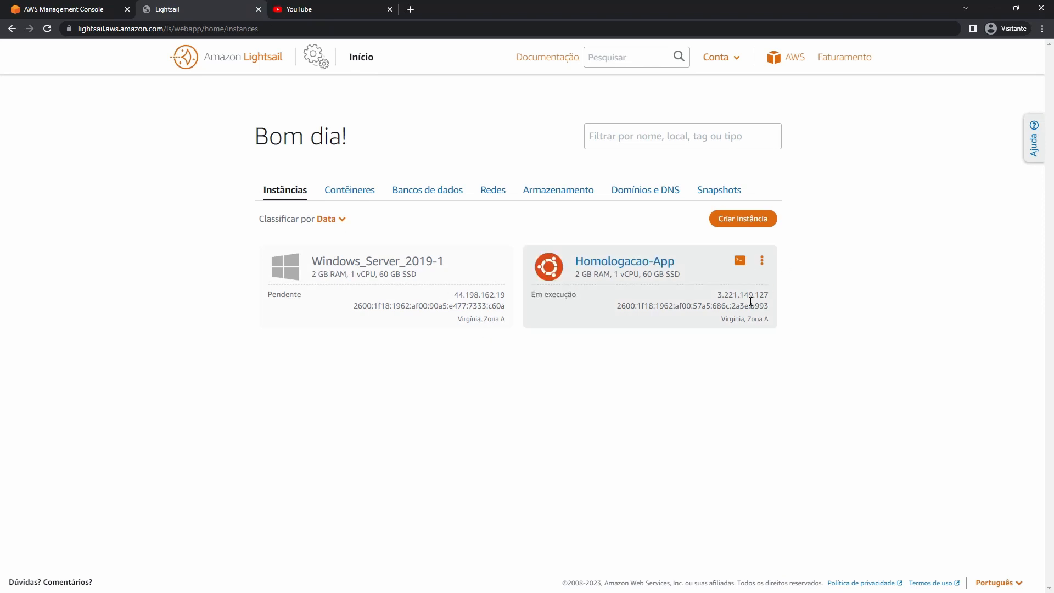
double_click(750, 297)
left_click(652, 306)
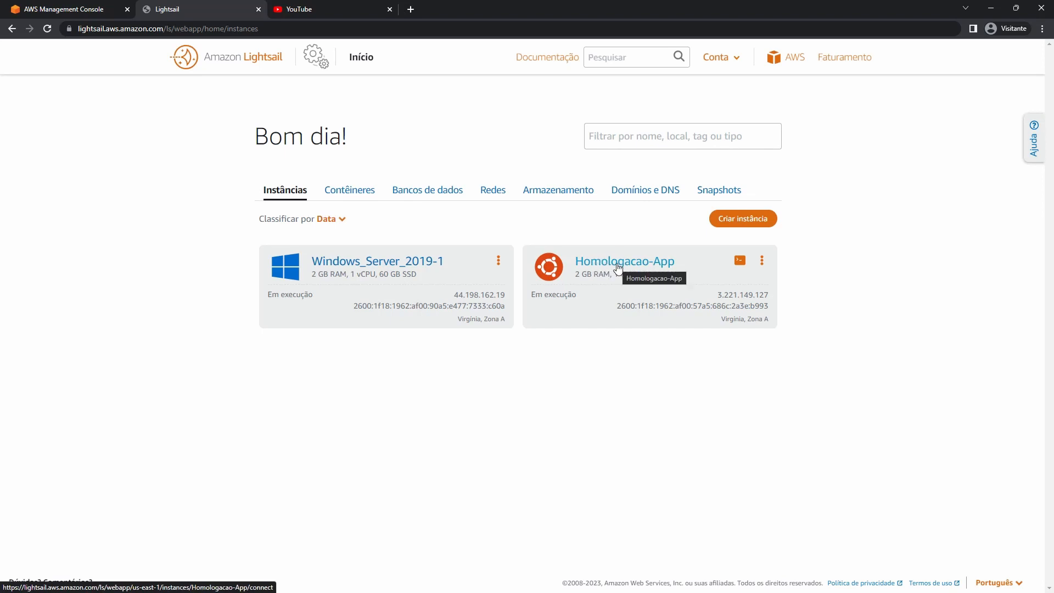
left_click(595, 265)
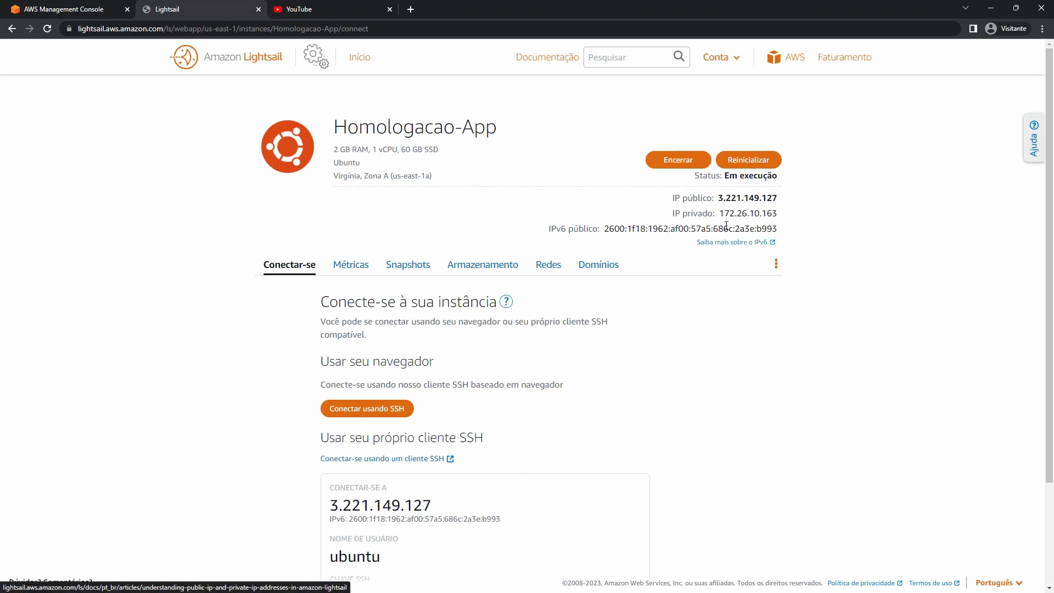
double_click(684, 199)
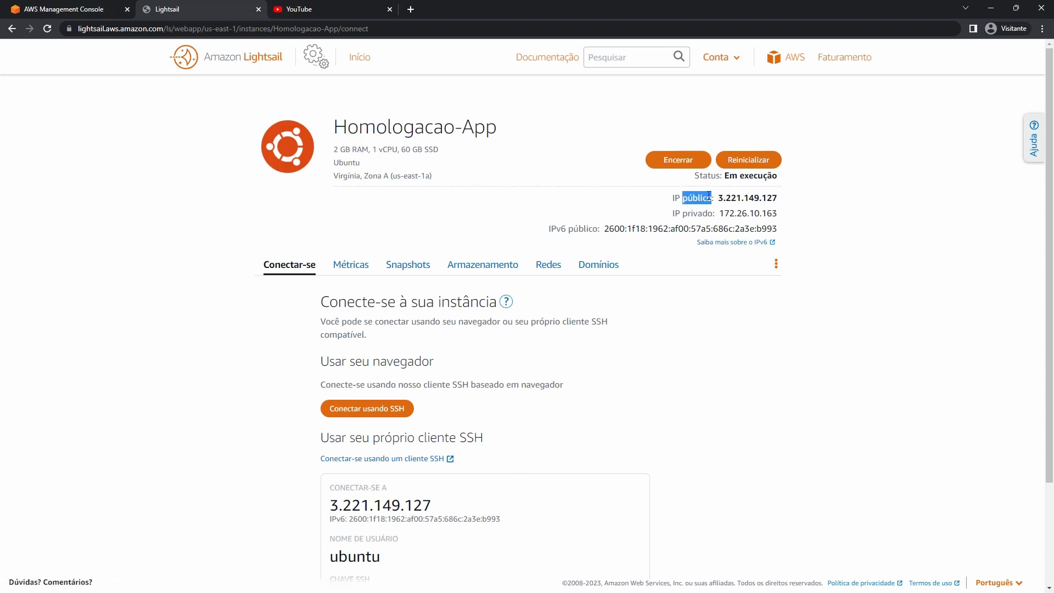
double_click(688, 213)
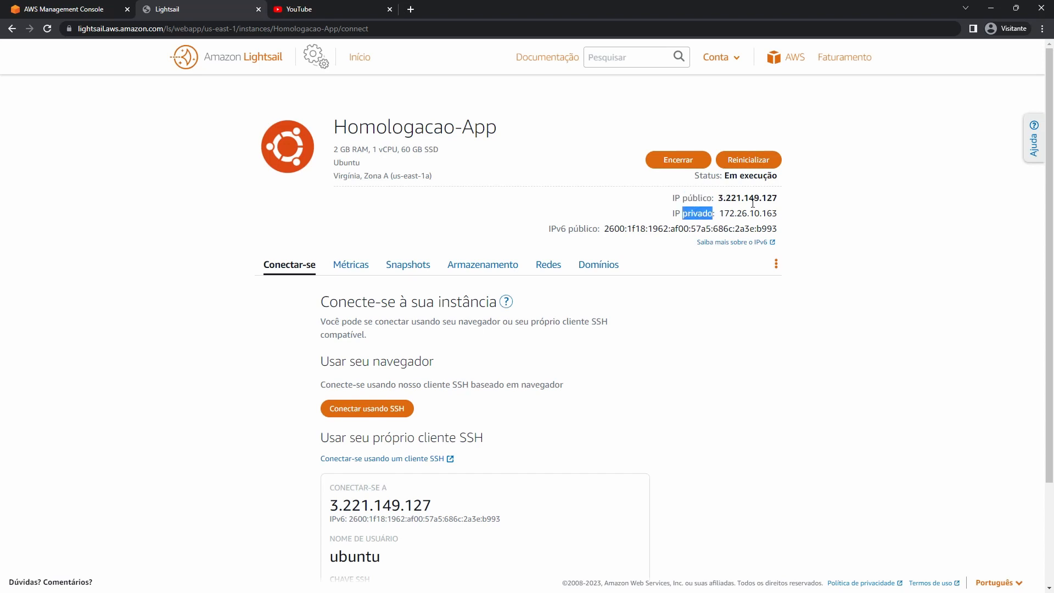
double_click(747, 198)
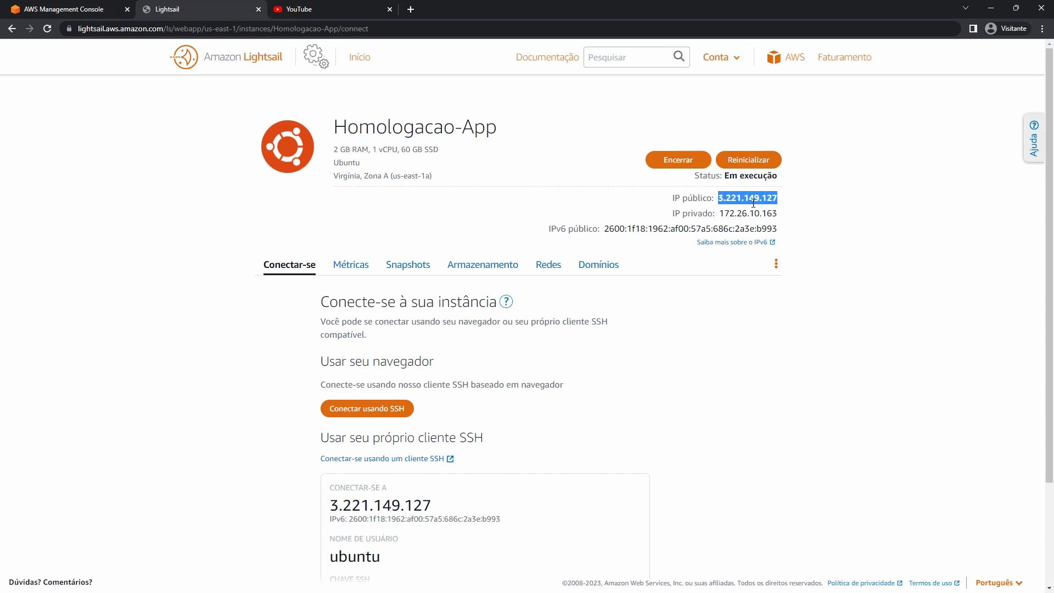
double_click(577, 227)
left_click(696, 180)
double_click(697, 178)
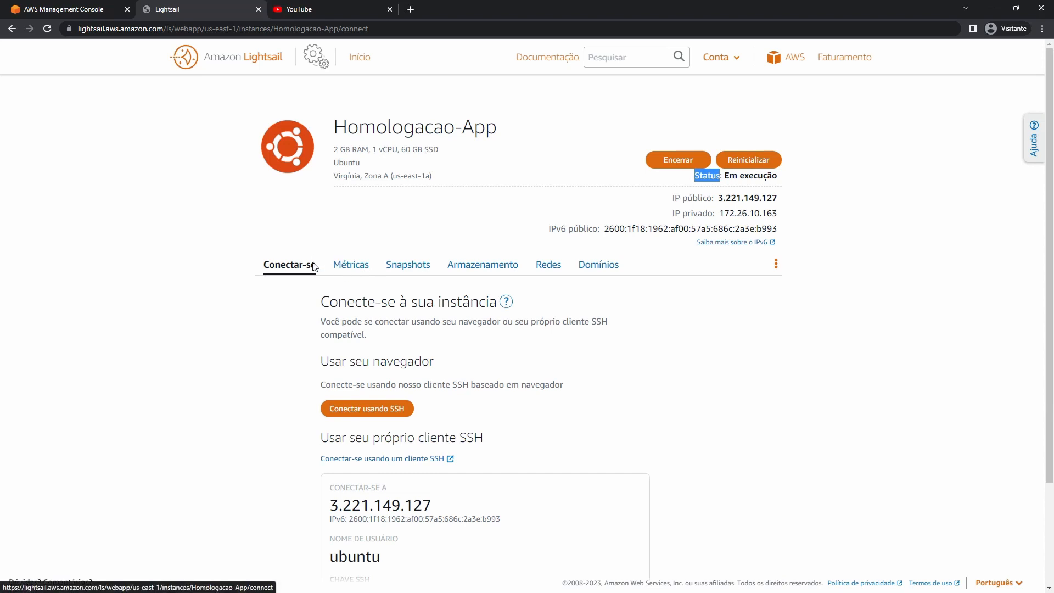
scroll(314, 267, "down", 2)
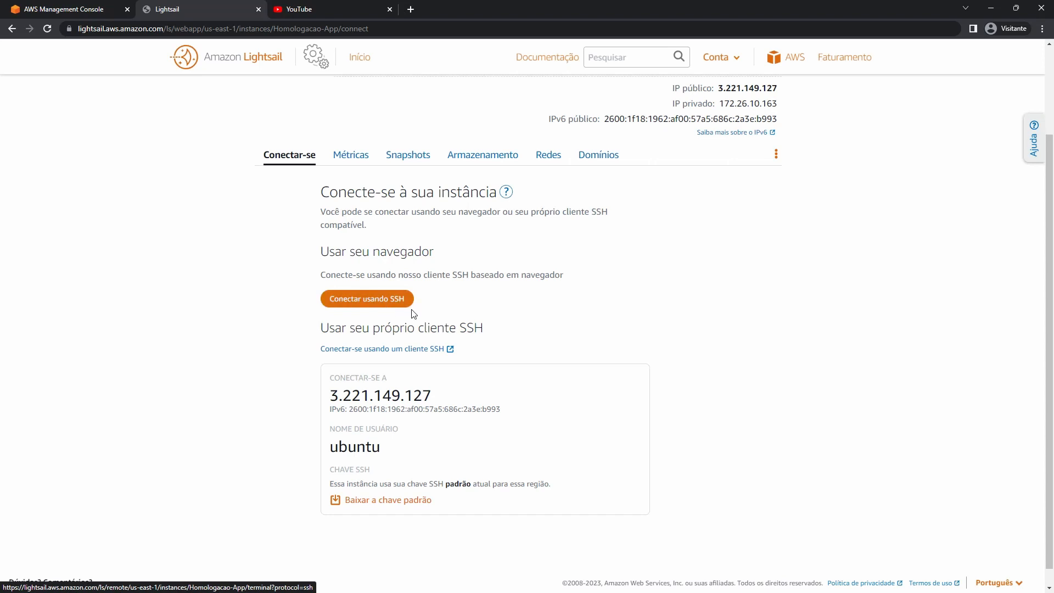
Open a browser SSH terminal to Homologacao-App, add blank prompt lines, then close it.
left_click(395, 299)
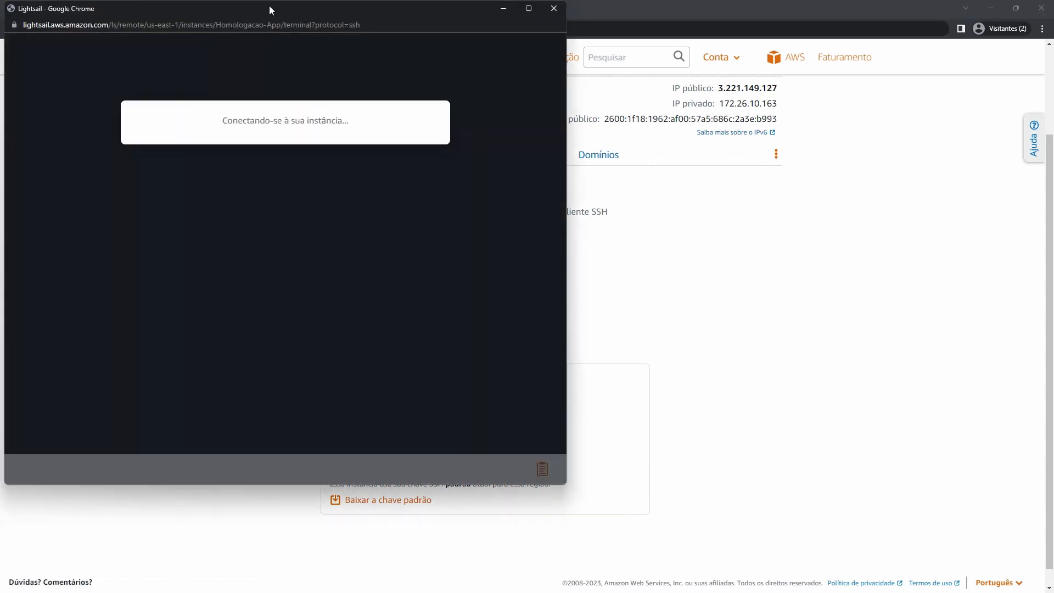
left_click_drag(269, 6, 508, 35)
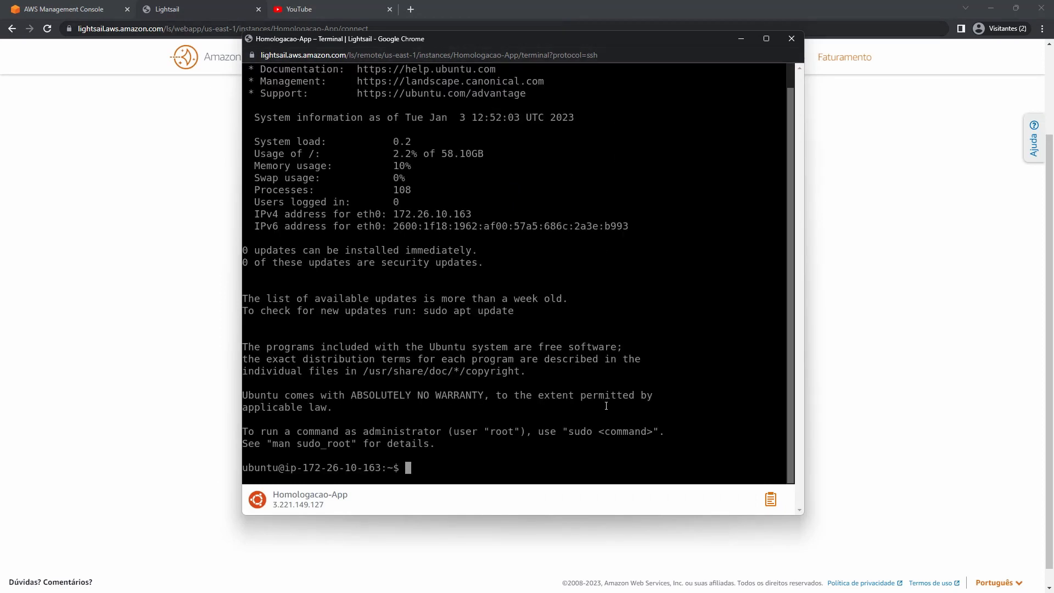
key("Return")
key("Return")
key("Return")
key("Return")
key("Return")
key("Return")
key("Return")
key("Return")
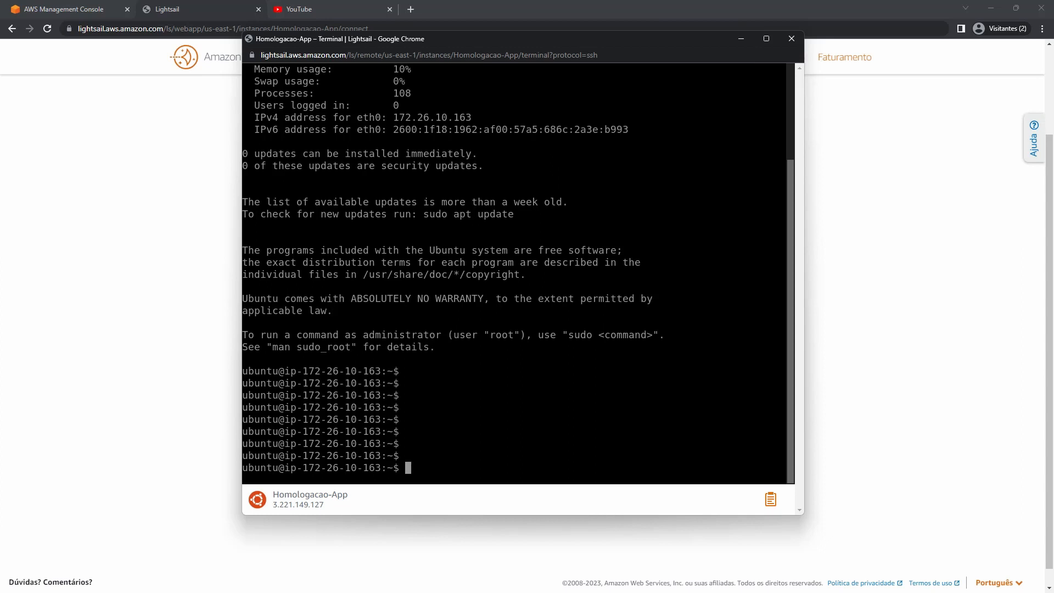
left_click(792, 39)
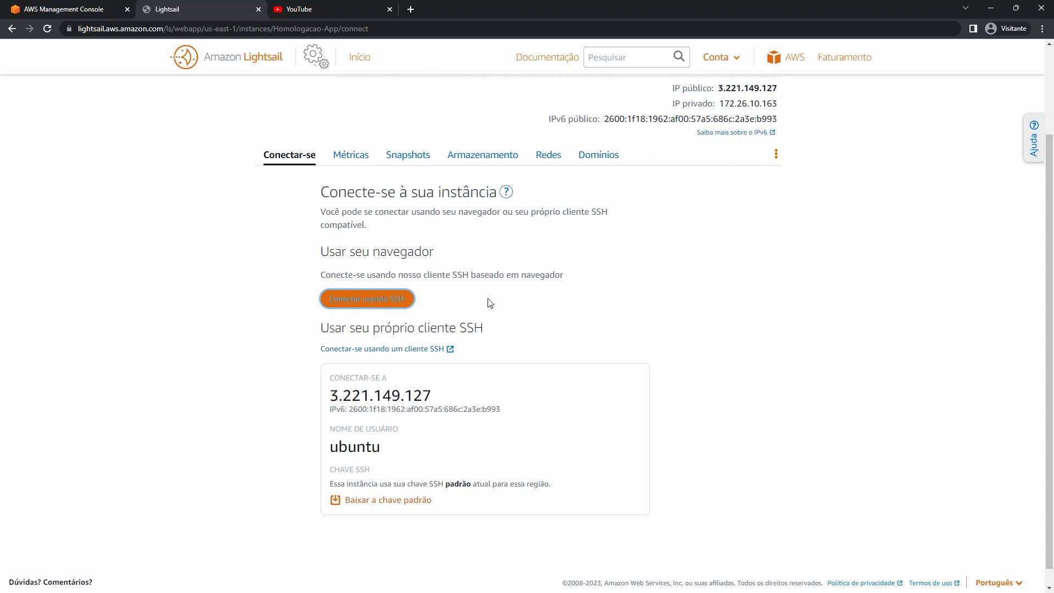
Download LightsailDefaultKey-us-east-1.pem and bring the Downloads folder into view.
scroll(527, 374, "down", 1)
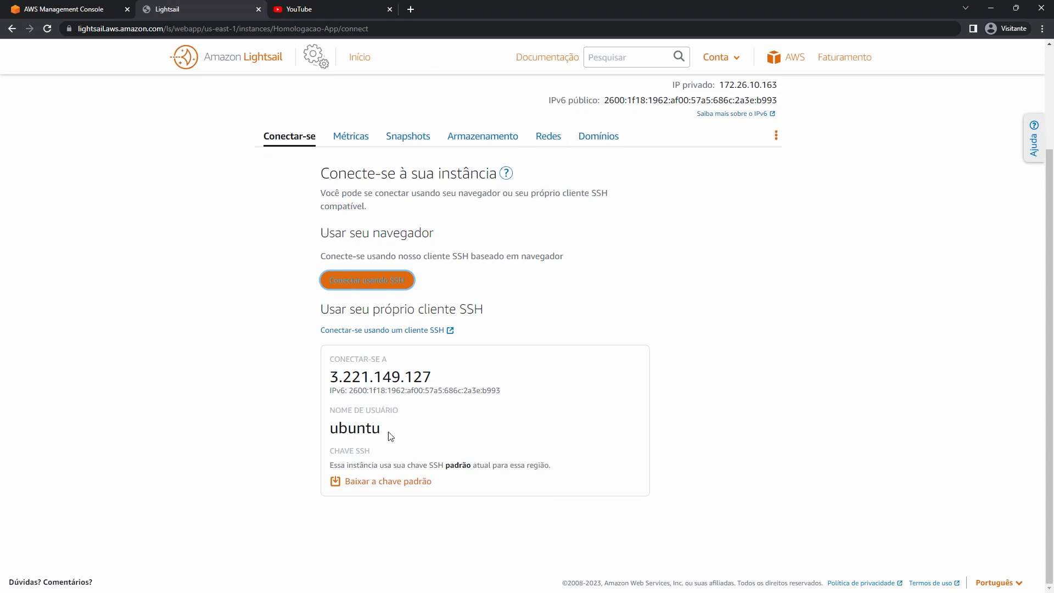
left_click(427, 484)
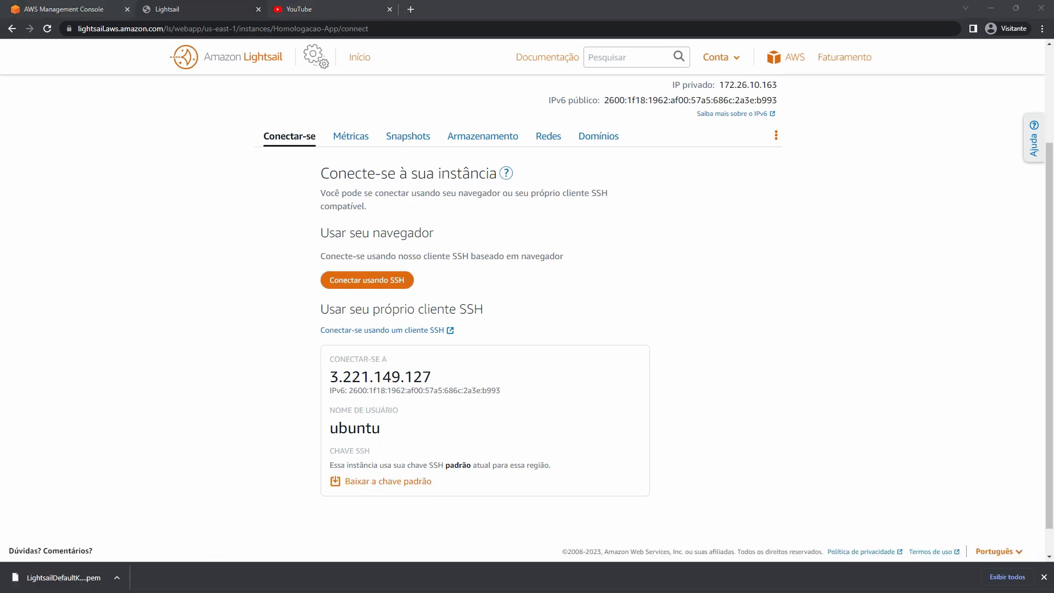
left_click_drag(0, 98, 437, 56)
Maximize Downloads, launch Git Bash Here from its context menu, then minimize the folder window.
double_click(436, 56)
left_click(171, 148)
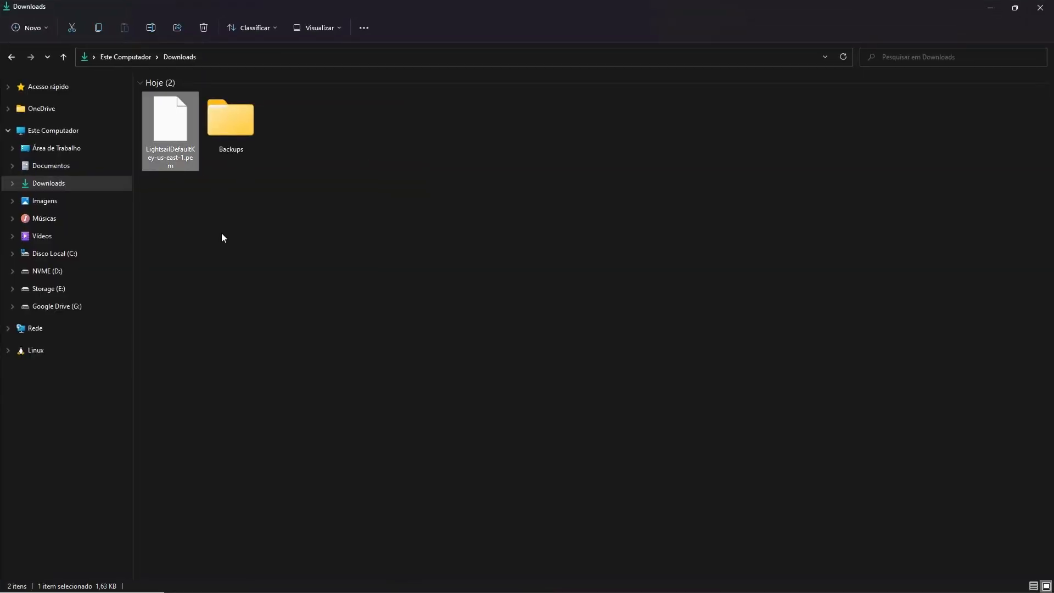
left_click(398, 223)
right_click(399, 222)
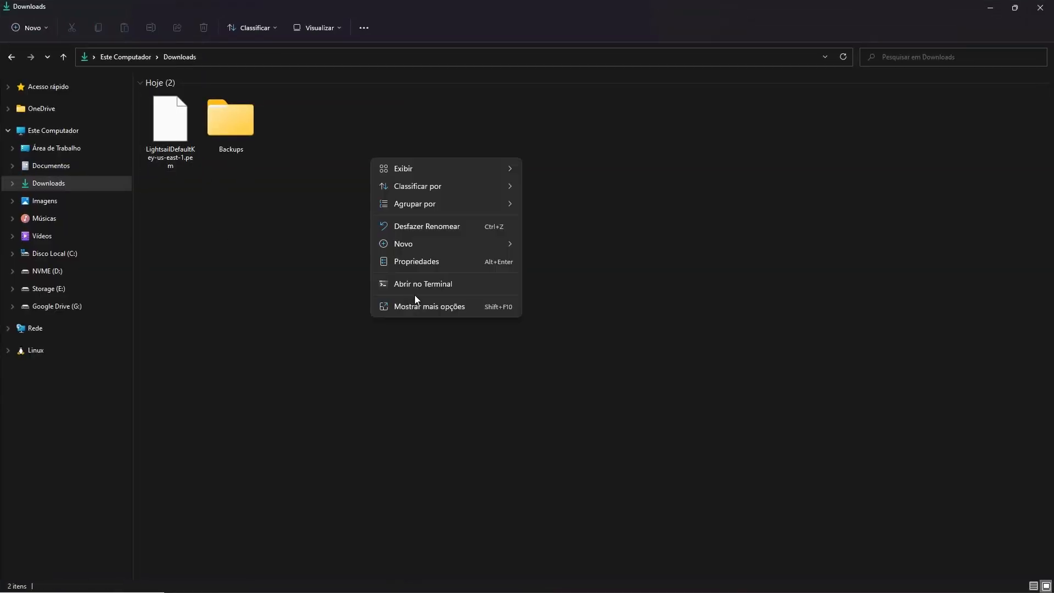
left_click(431, 309)
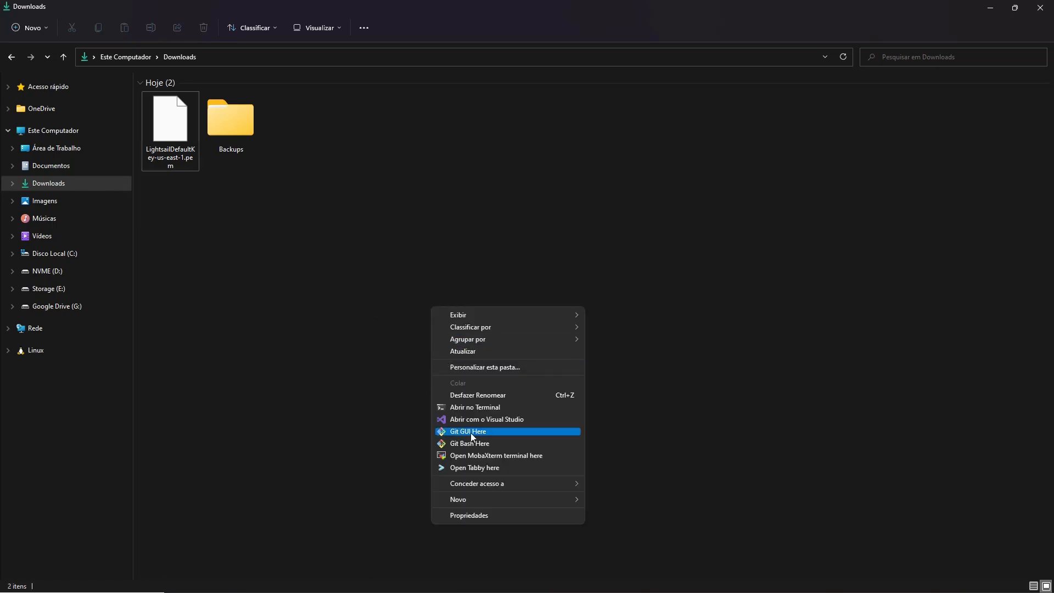
left_click(473, 444)
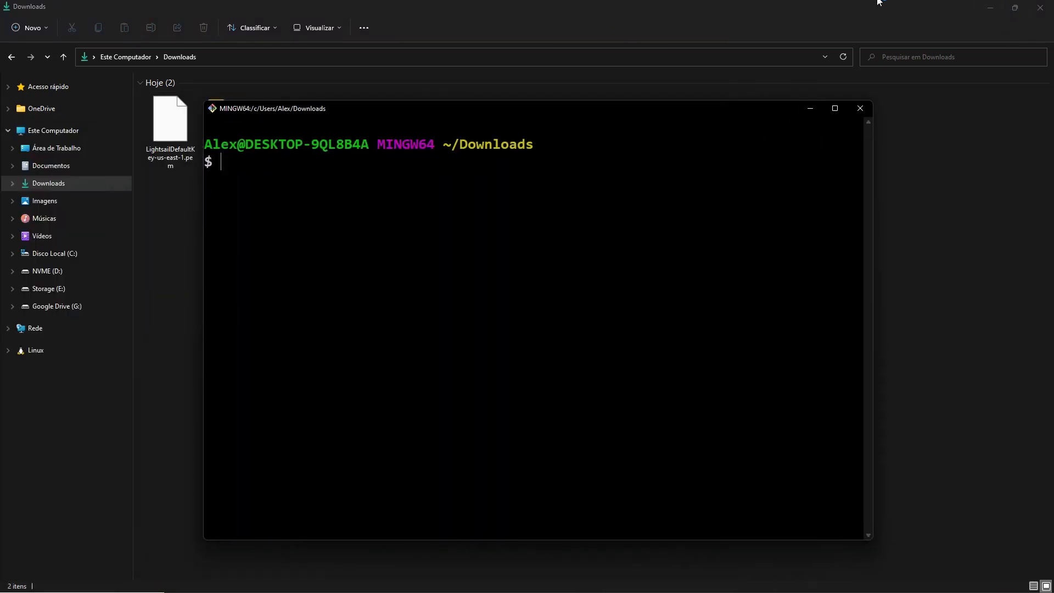
left_click(990, 7)
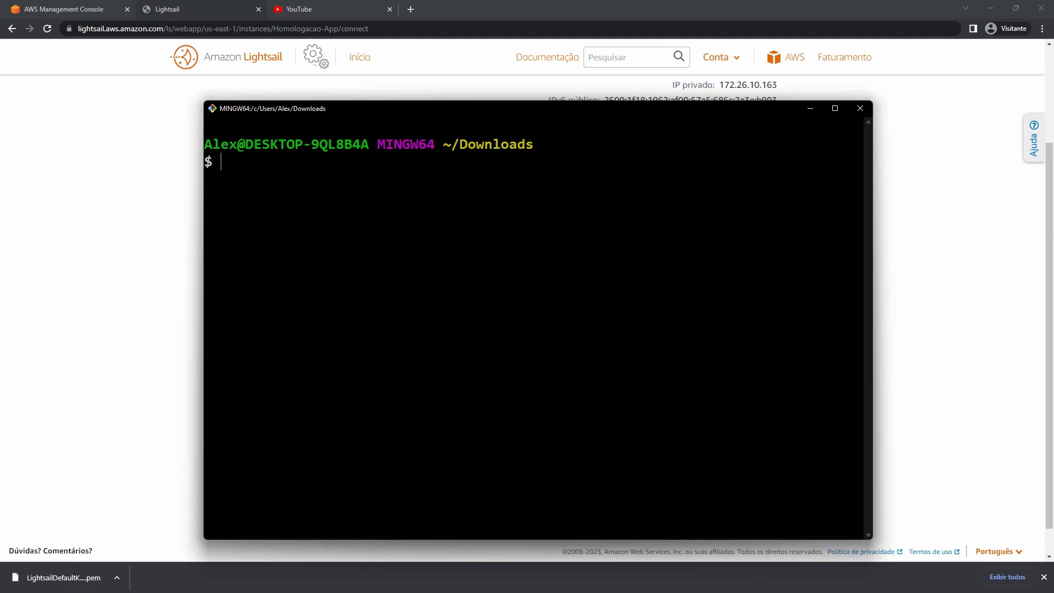
left_click(77, 202)
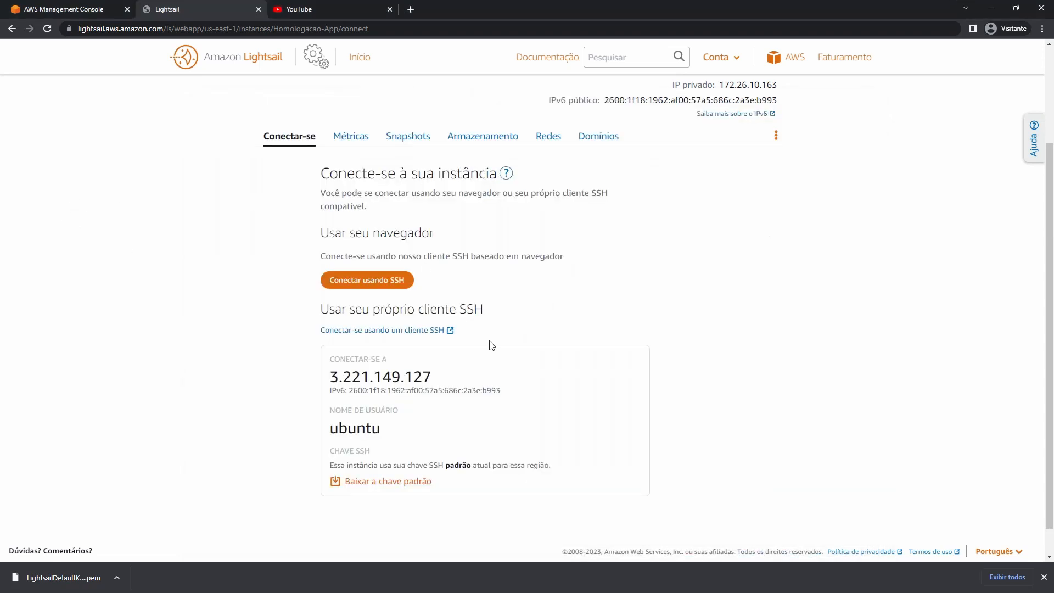
double_click(396, 376)
right_click(391, 375)
left_click(414, 382)
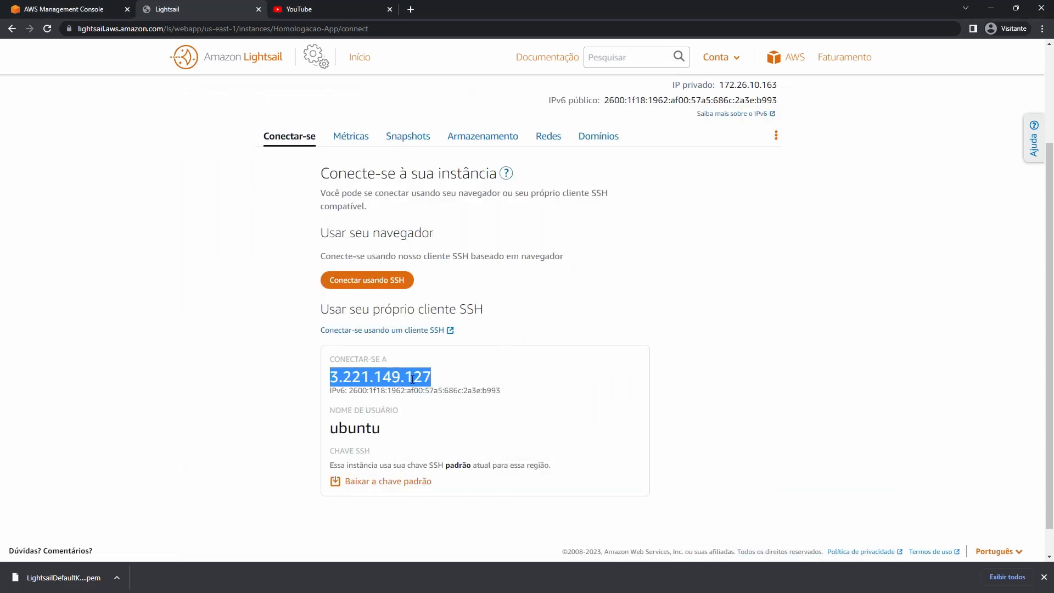
double_click(372, 428)
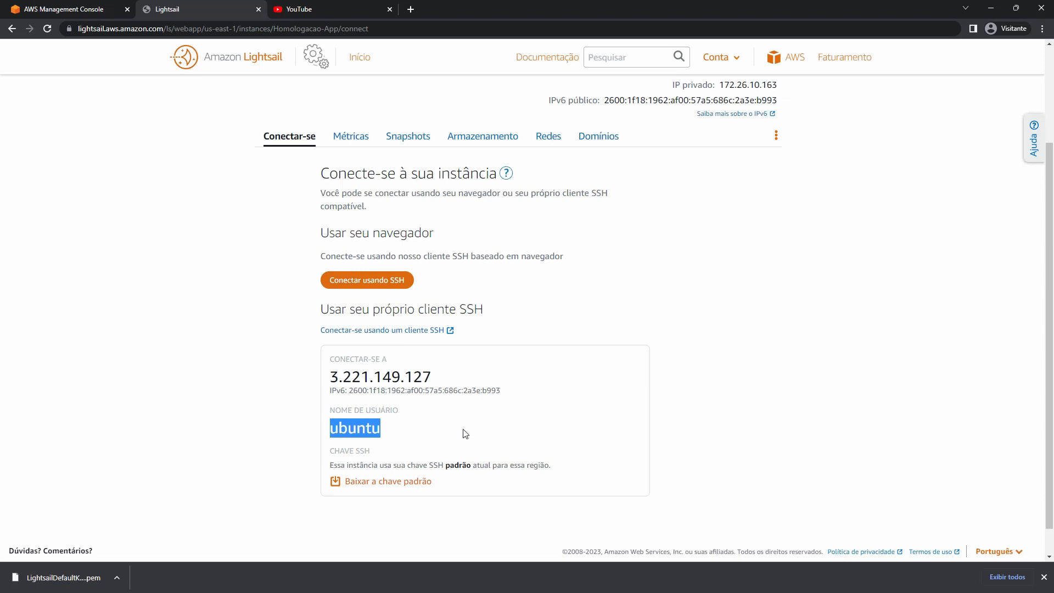
key("alt+Tab")
type("ssh -i")
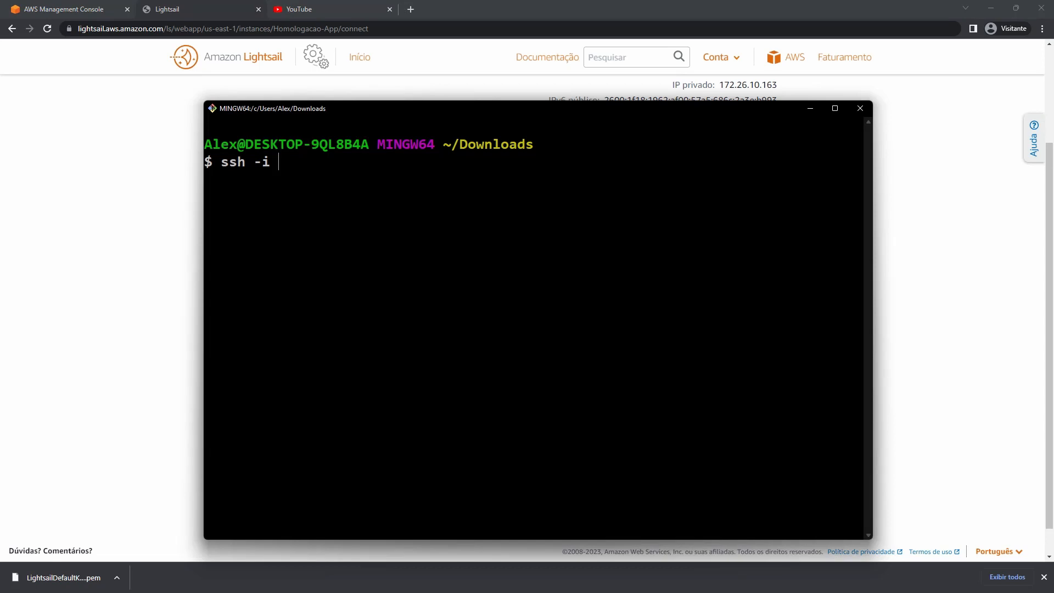
type(" Li")
key("Tab")
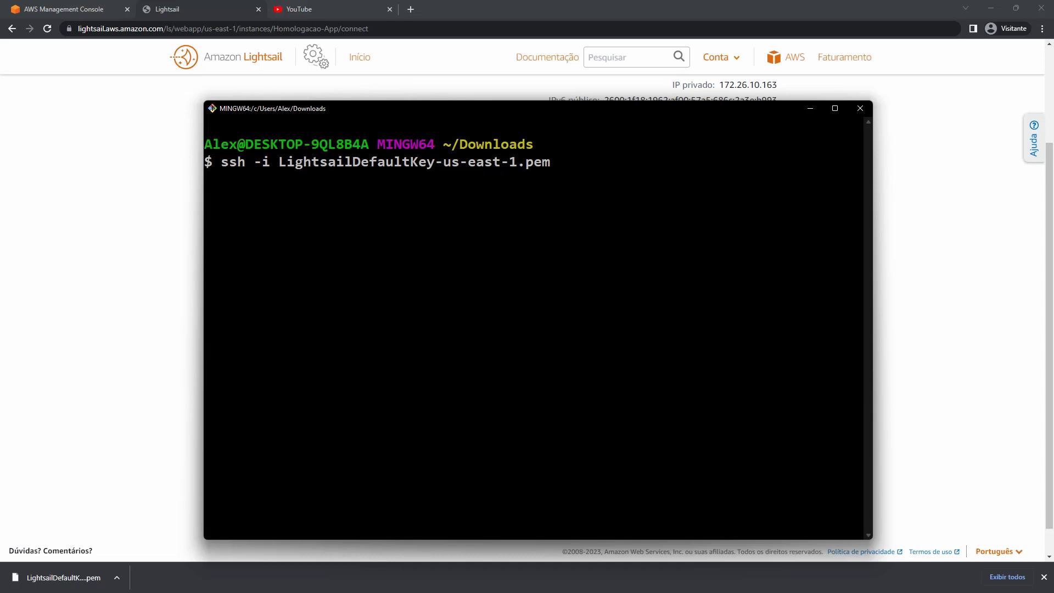
type("ubuntu@")
key("shift+Insert")
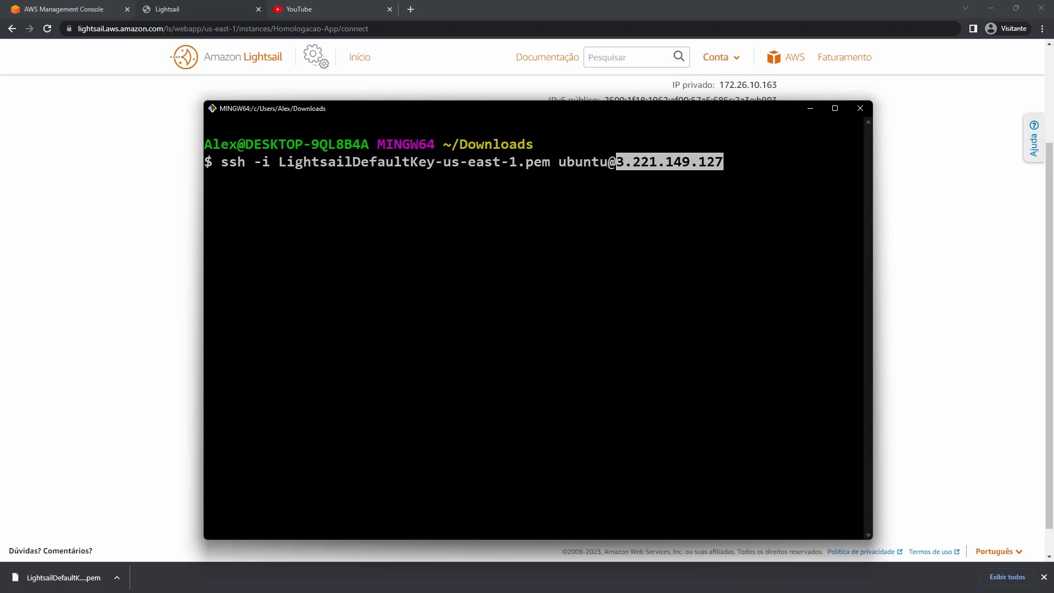
Confirm the ubuntu username on the connect page, run the ssh command and accept the host with yes.
left_click(130, 209)
scroll(271, 221, "down", 1)
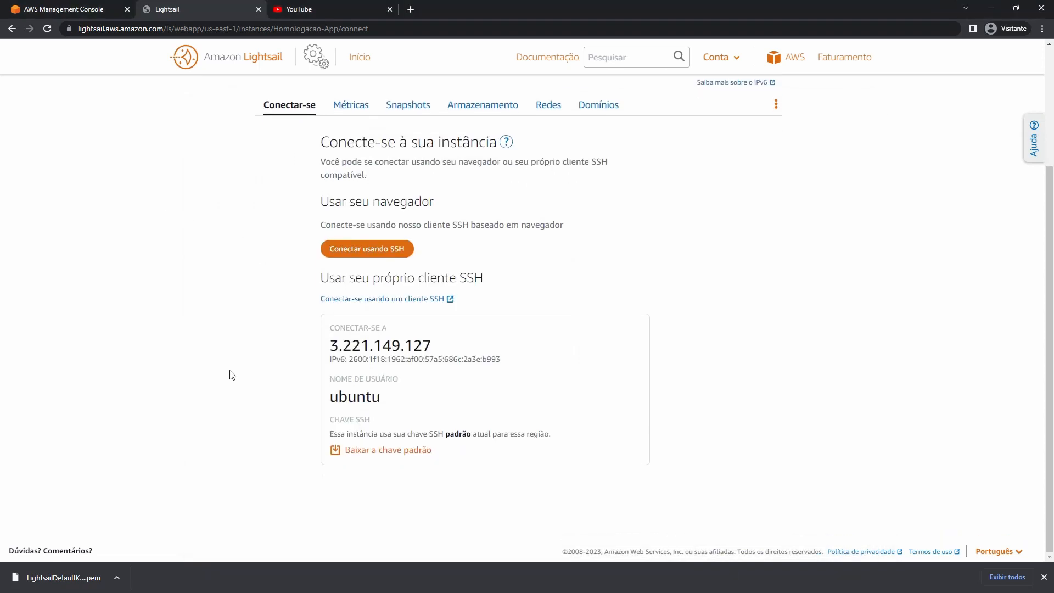
left_click_drag(328, 396, 381, 396)
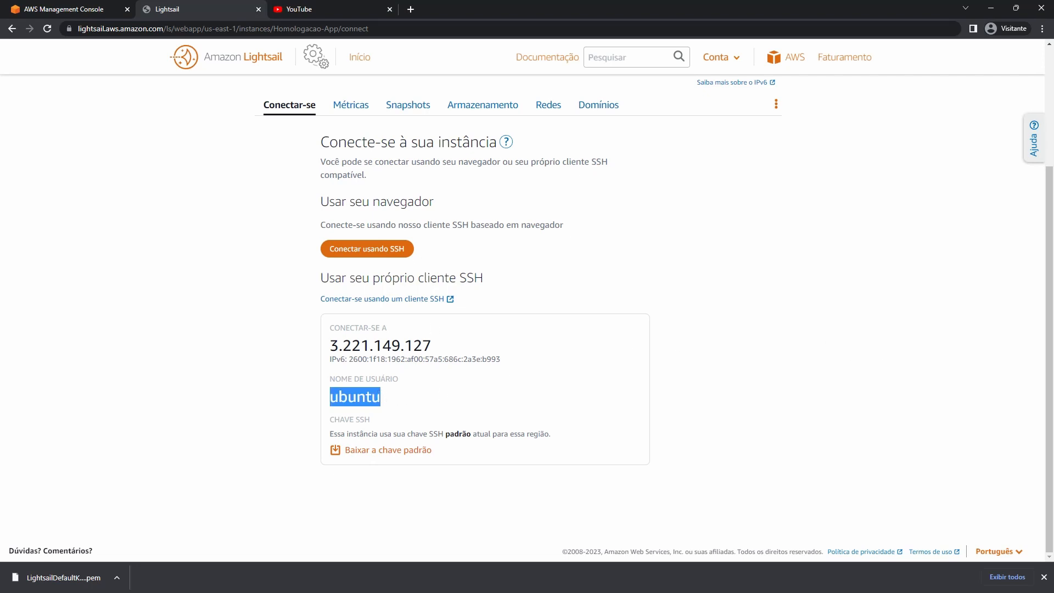
key("alt+Tab")
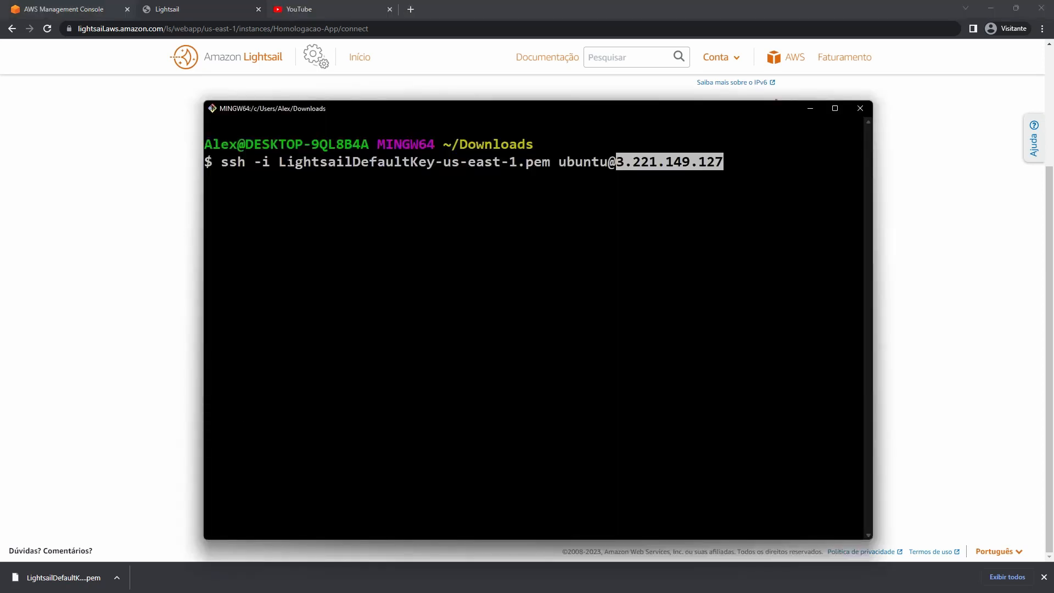
left_click_drag(285, 163, 527, 145)
left_click(581, 163)
key("Return")
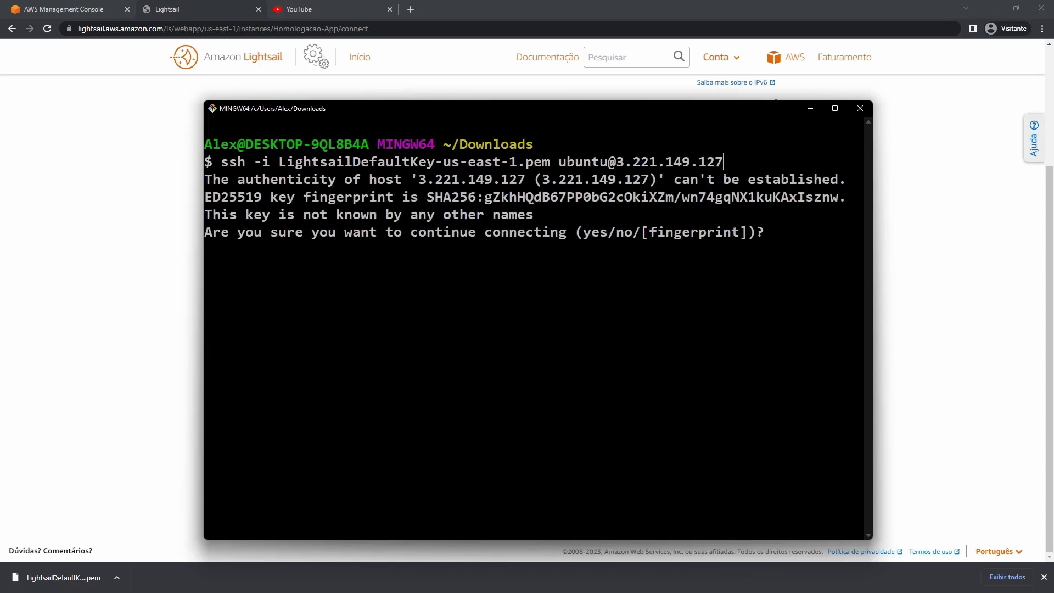
type("yes")
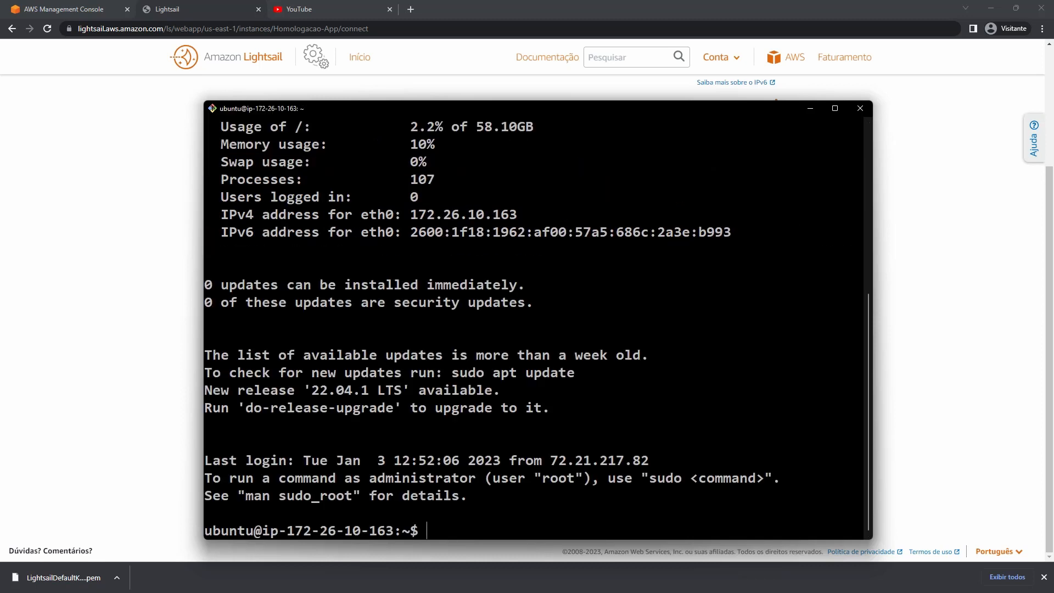
Clear the screen, run htop to view the instance's processes, then quit back to the prompt.
key("ctrl+l")
type("htop")
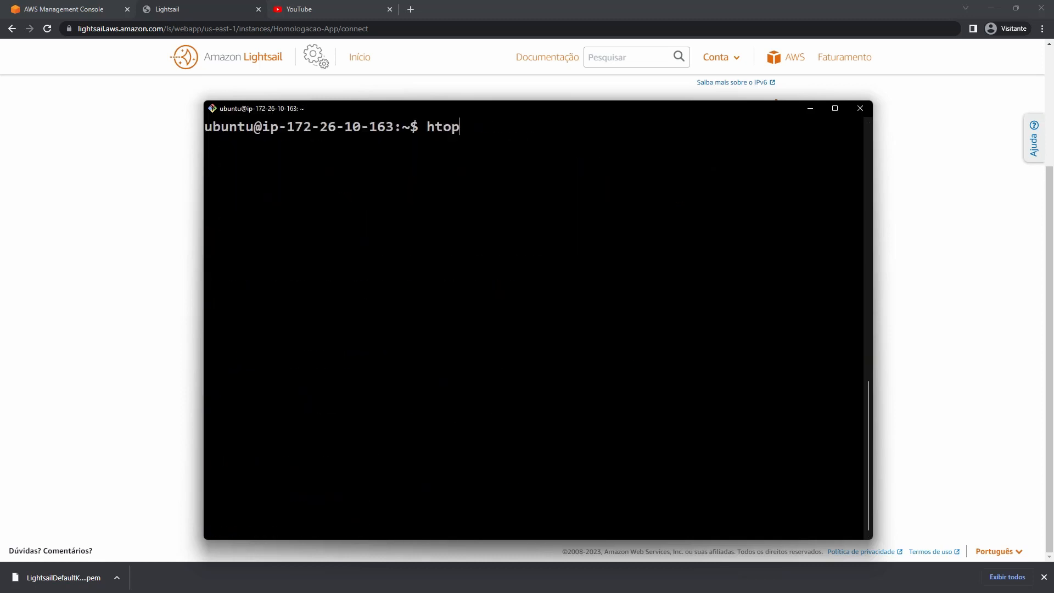
key("Return")
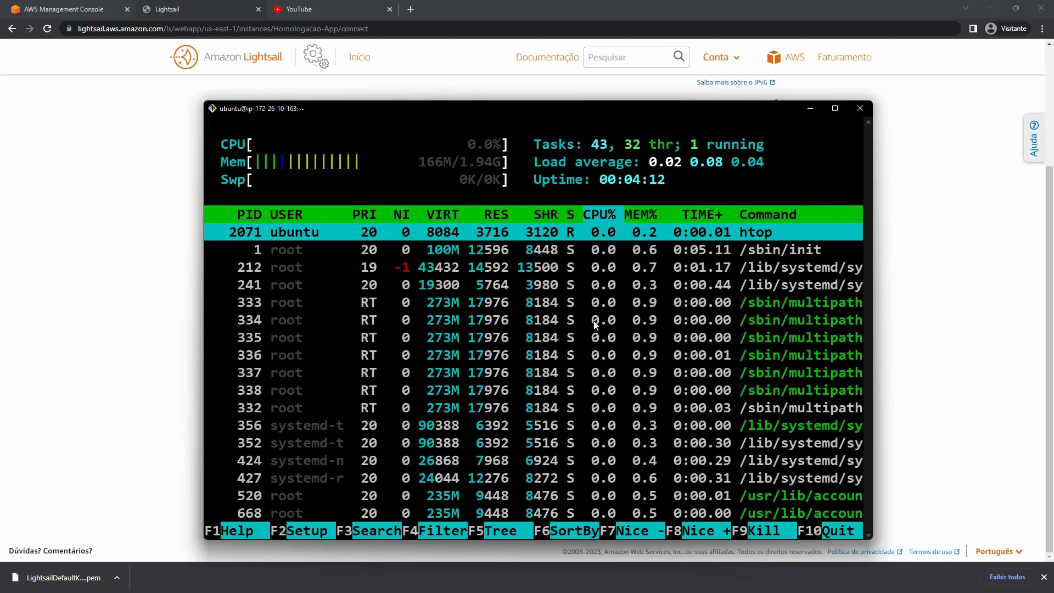
key("q")
key("Return")
key("Return")
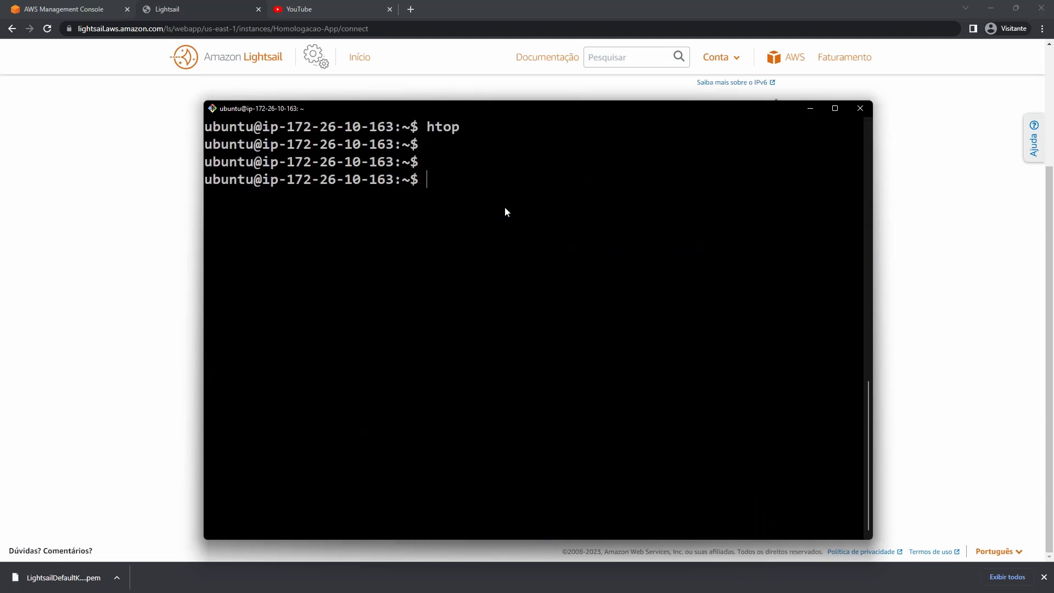
Close the Git Bash SSH window, confirming despite the running session.
left_click(860, 108)
left_click(538, 343)
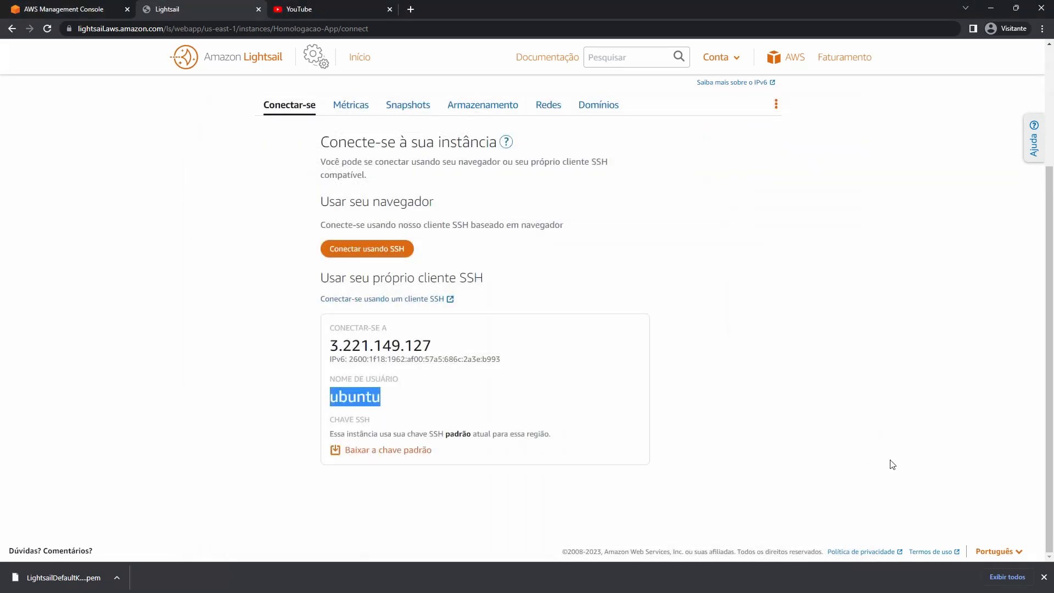
scroll(497, 275, "up", 3)
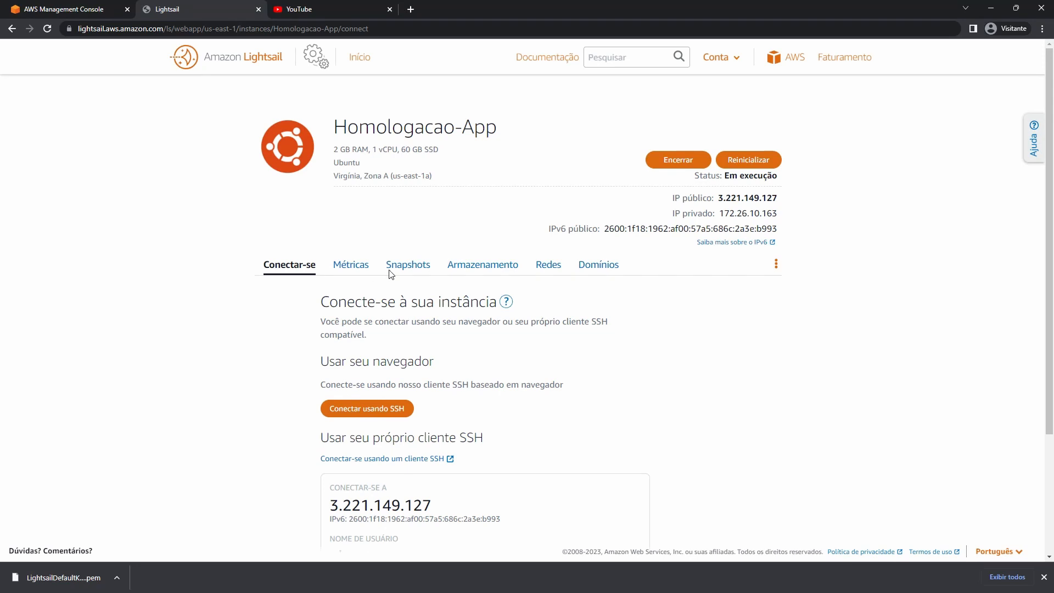
Check Homologacao-App's empty CPU metrics chart, then open its Snapshots tab.
left_click(349, 269)
scroll(345, 266, "down", 3)
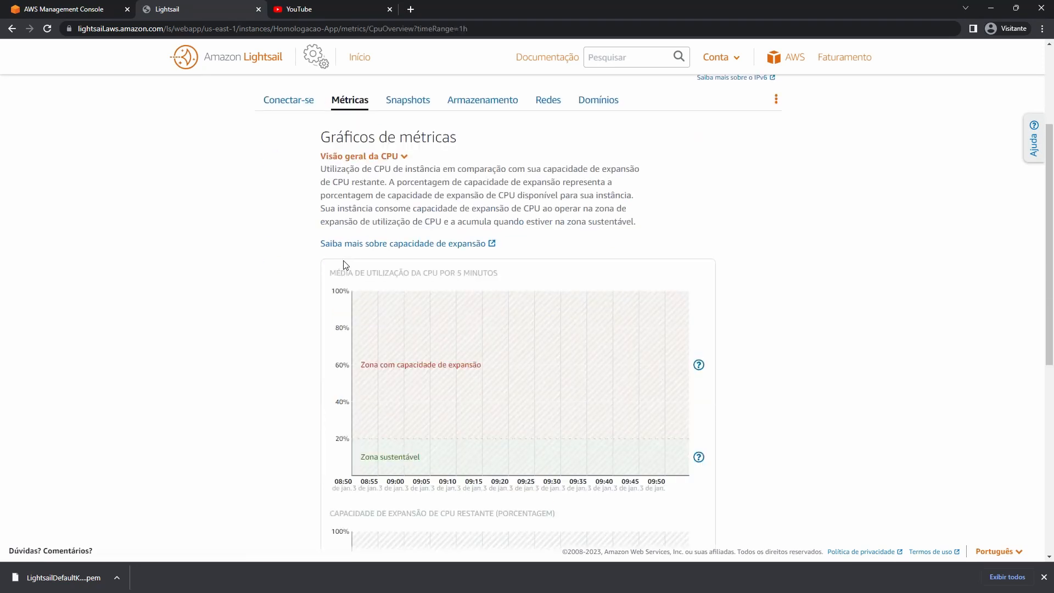
scroll(522, 263, "down", 3)
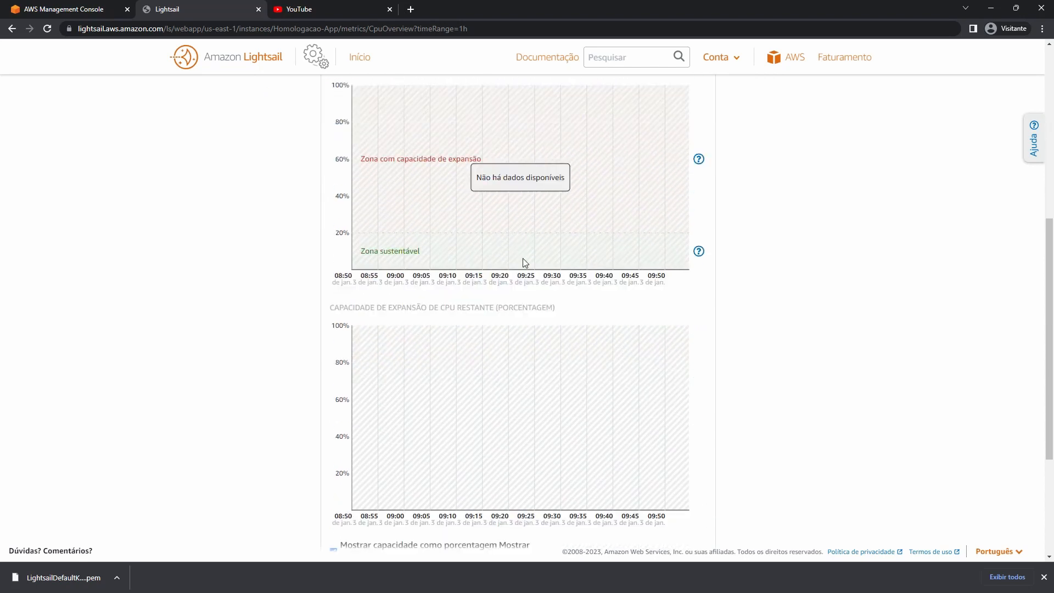
scroll(515, 225, "up", 6)
left_click(408, 270)
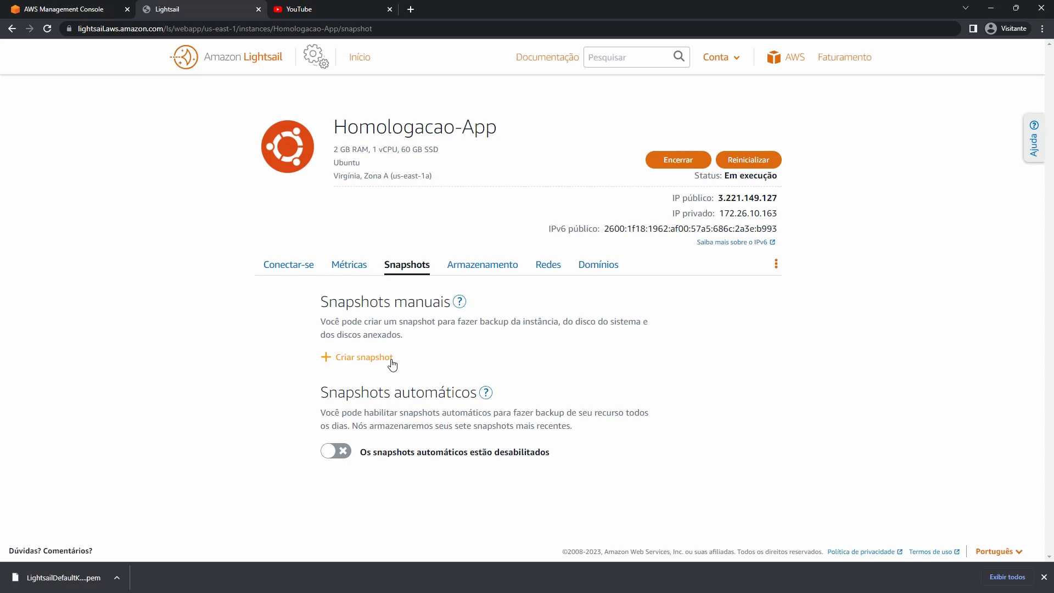
Return to the Snapshots page, start a manual snapshot and cancel it.
left_click(57, 6)
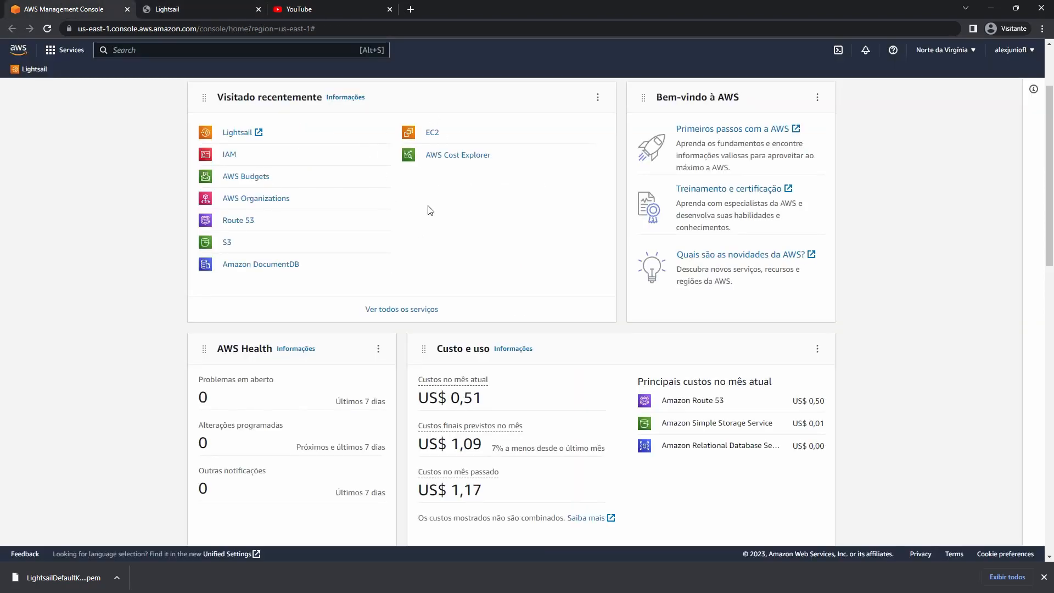
left_click(165, 8)
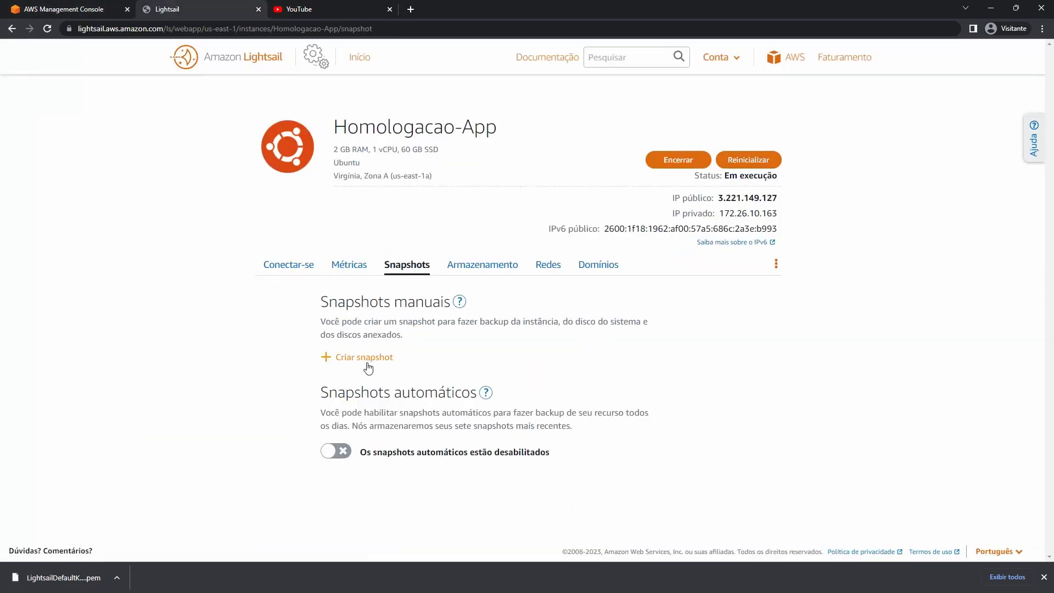
left_click(368, 366)
left_click(629, 447)
Inspect the 60 GB System_Disk under Armazenamento, then open the Redes networking tab.
left_click(488, 266)
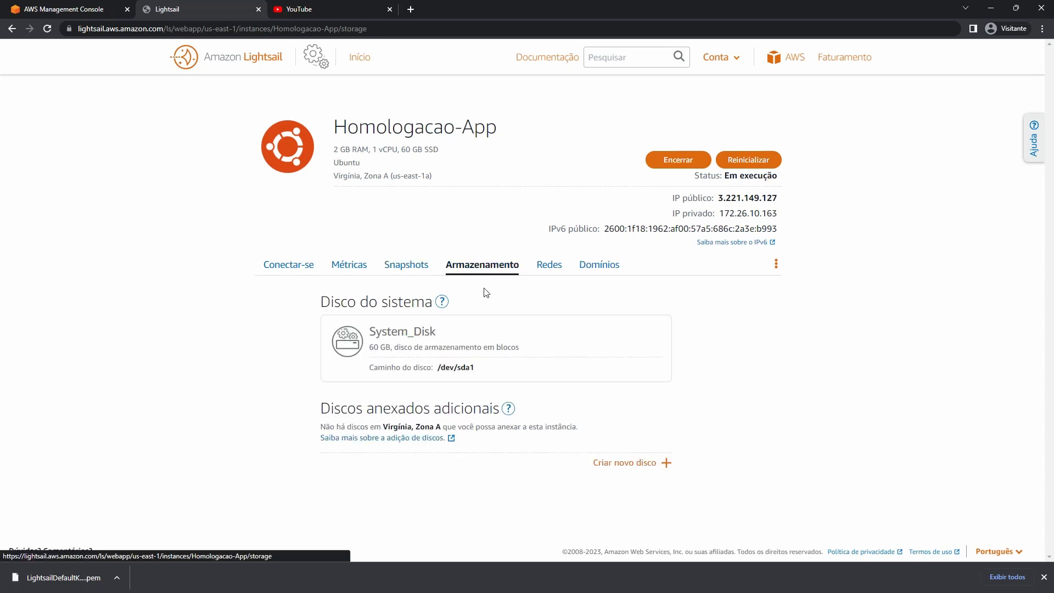
double_click(440, 368)
double_click(409, 331)
left_click_drag(410, 331, 384, 347)
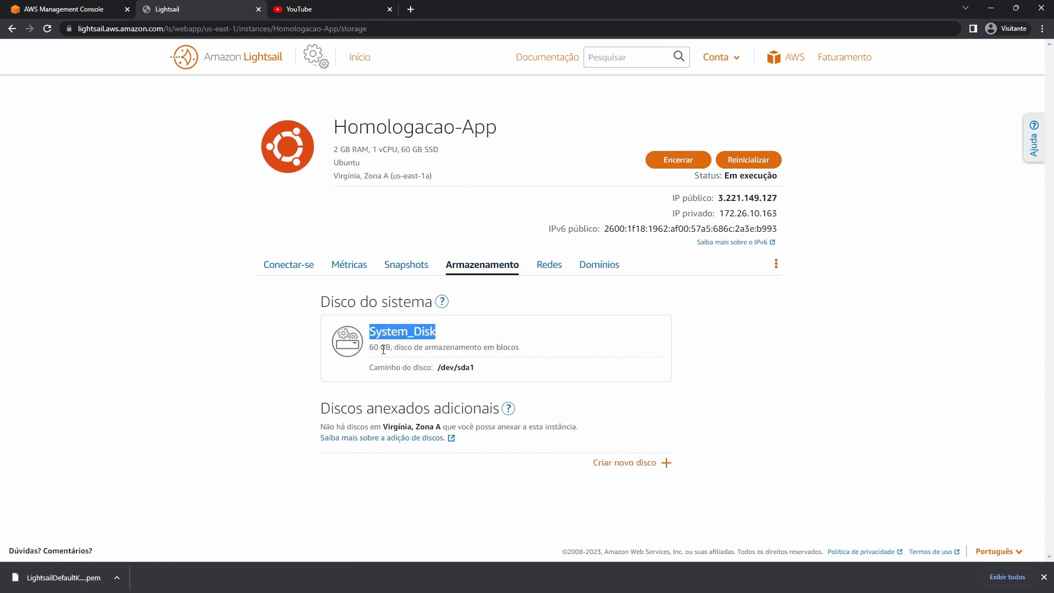
triple_click(384, 347)
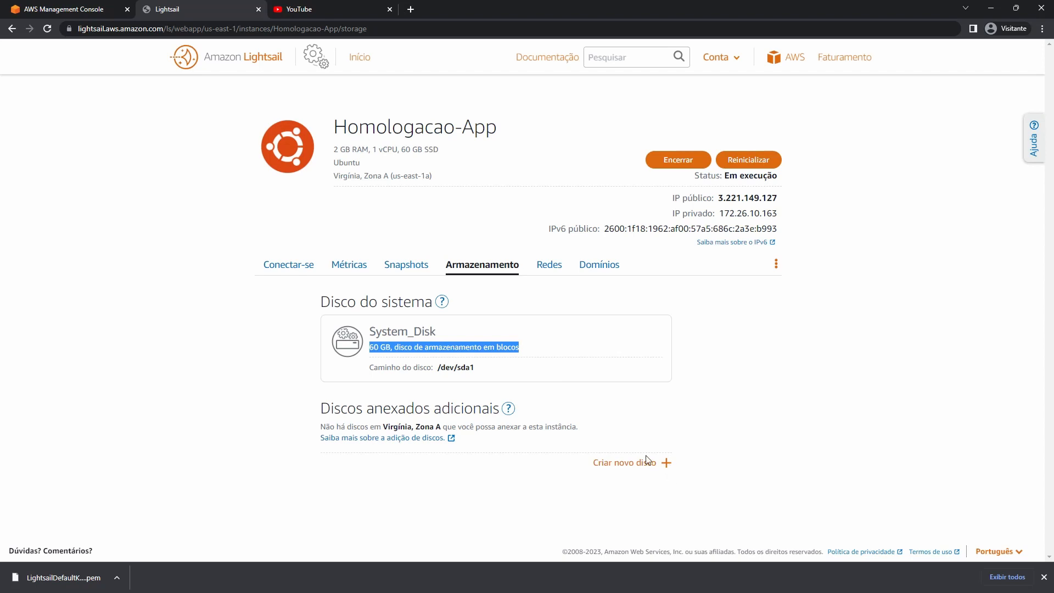
left_click(556, 265)
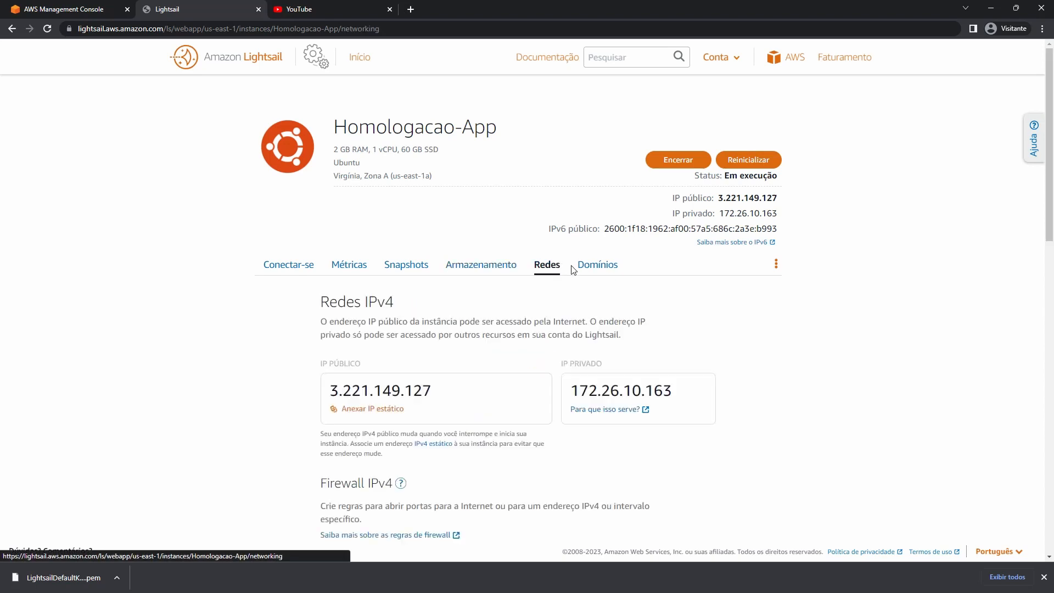
Scroll through the Redes firewall rules and IPv6 section, then open the Domínios tab.
scroll(385, 253, "down", 3)
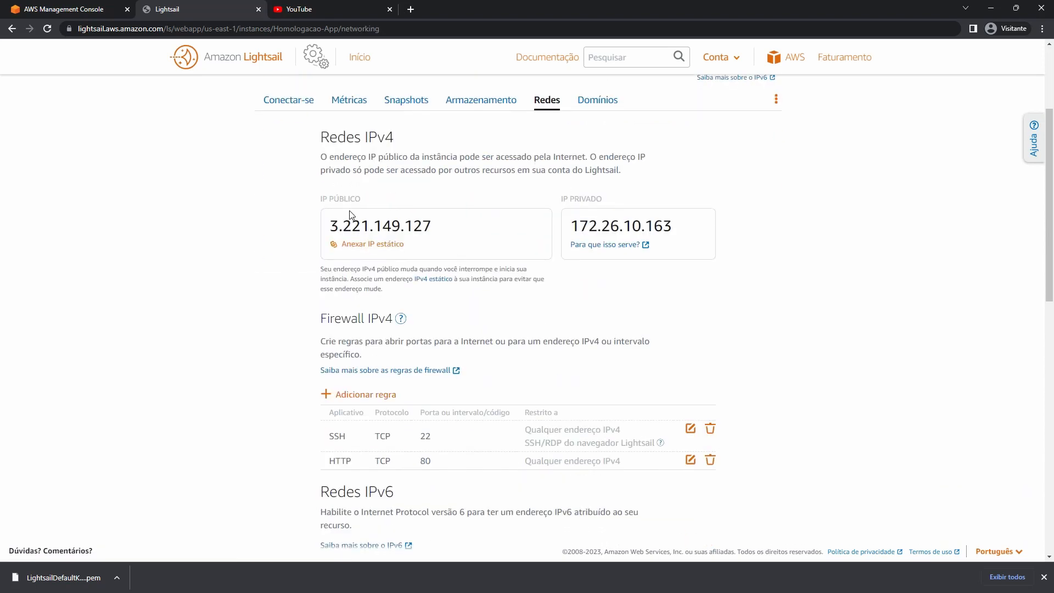
scroll(385, 214, "down", 2)
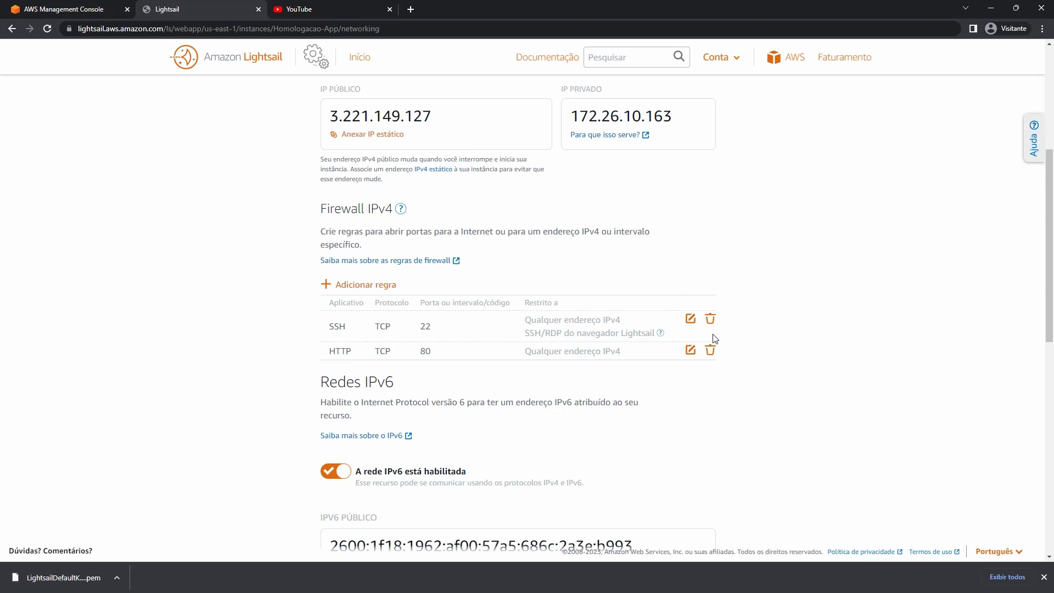
scroll(711, 340, "up", 5)
left_click(606, 266)
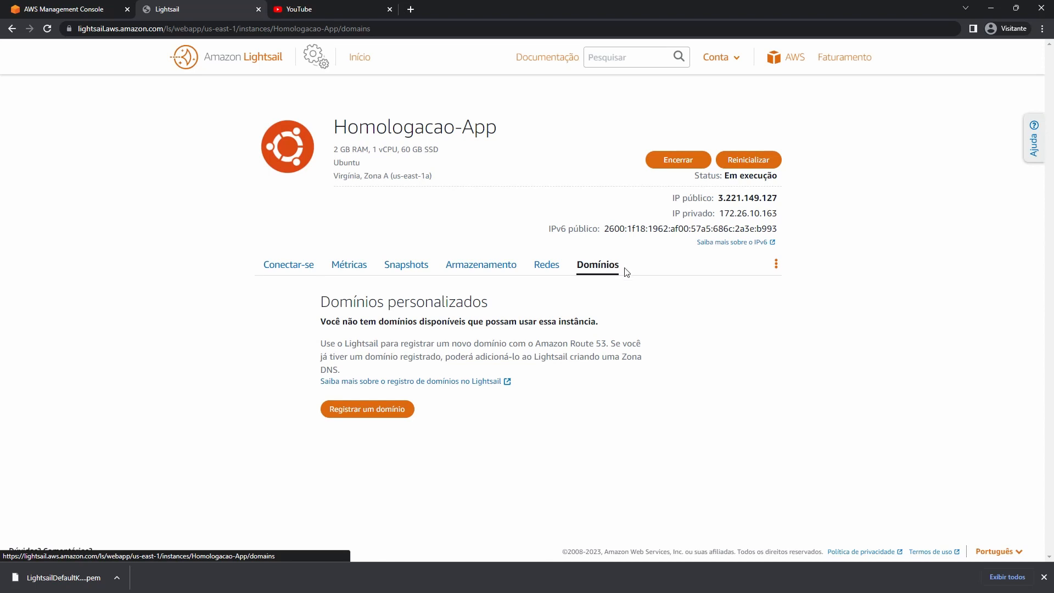
Dismiss the actions menu, go back to Início and open the Windows_Server_2019-1 instance.
left_click(775, 267)
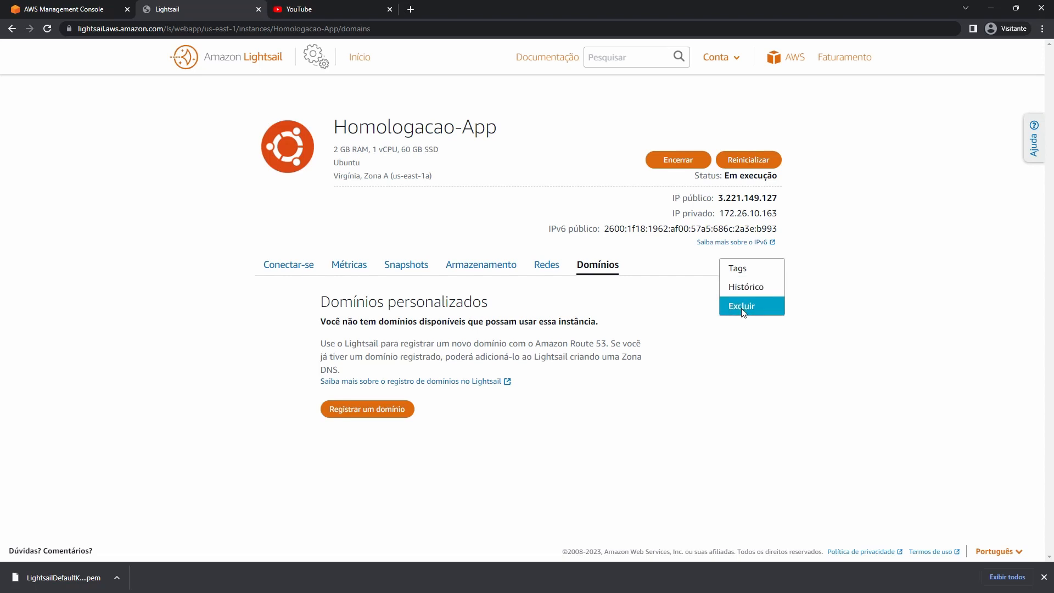
left_click(560, 144)
left_click(367, 63)
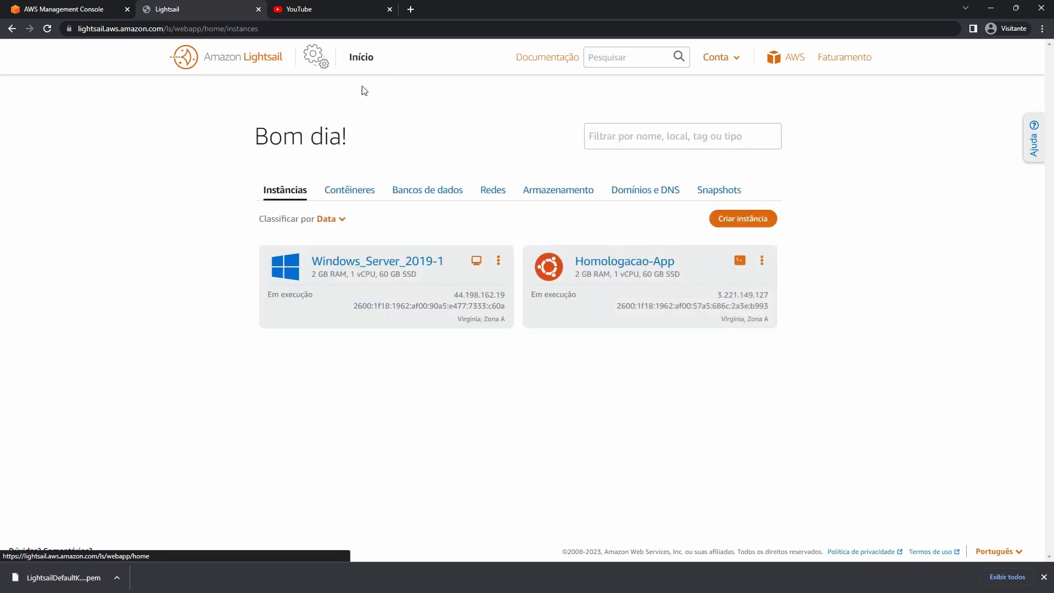
left_click(384, 263)
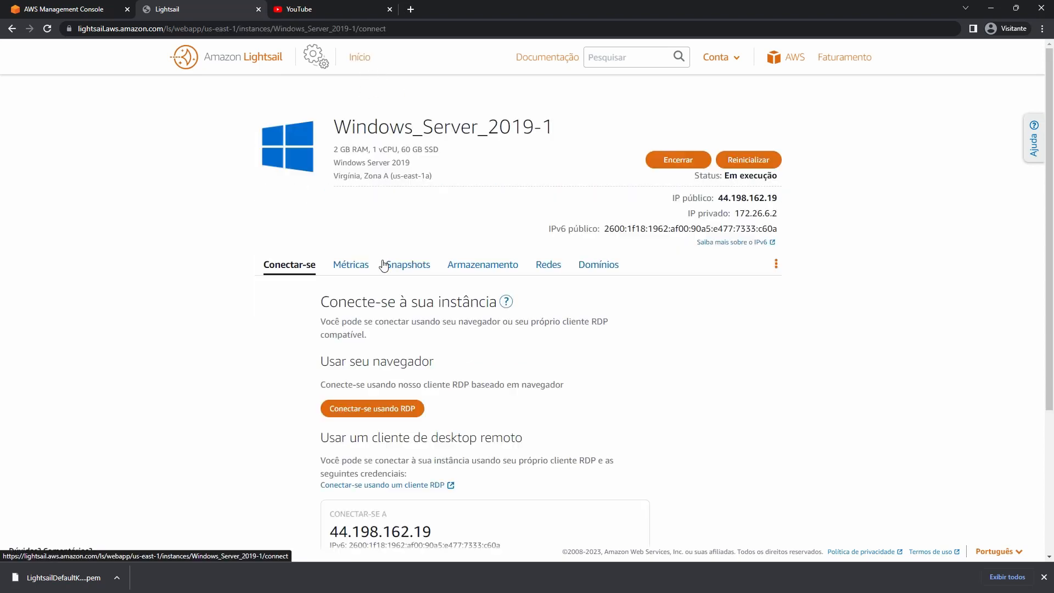
Tour the Windows instance's Métricas, Snapshots, Armazenamento, Redes and Domínios tabs.
left_click(349, 265)
left_click(409, 266)
left_click(477, 268)
left_click(548, 265)
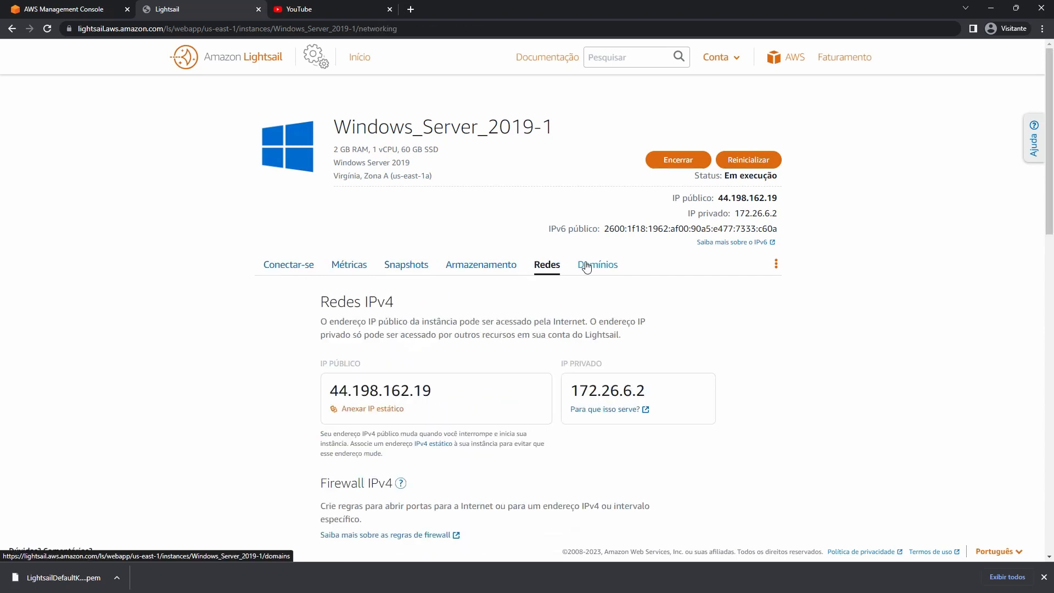
left_click(598, 266)
Return to Conectar-se, scroll to the RDP credentials and close Chrome's downloads bar.
left_click(283, 272)
scroll(291, 300, "down", 4)
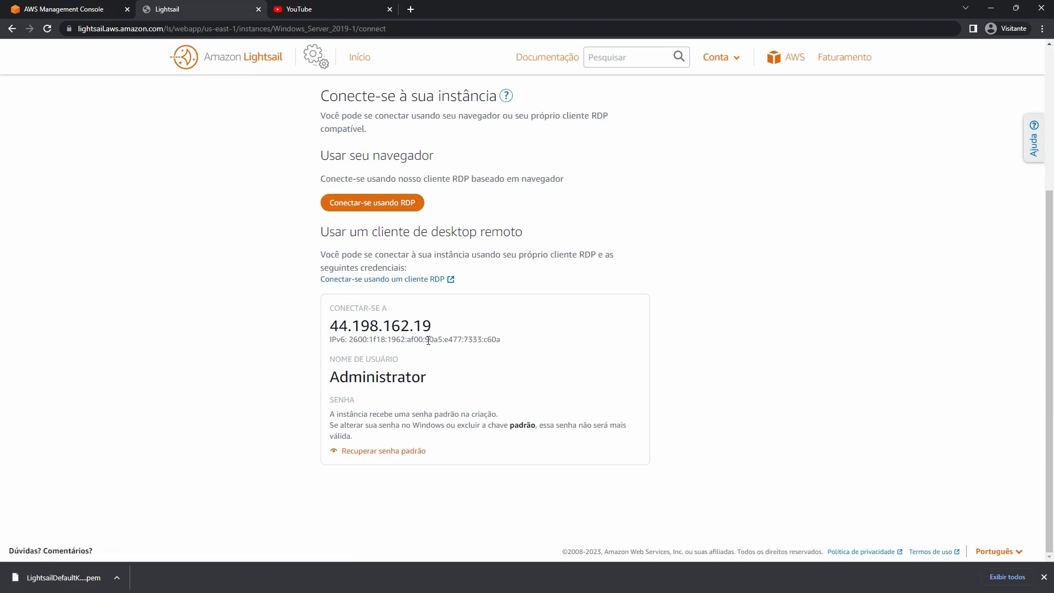
left_click(1044, 577)
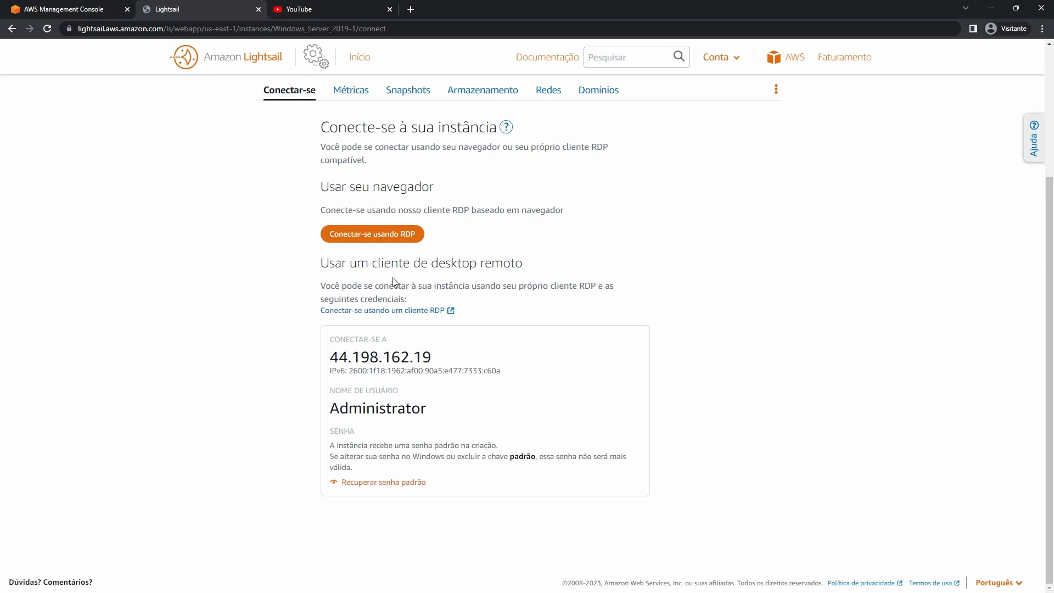
left_click(398, 236)
left_click_drag(384, 10, 545, 22)
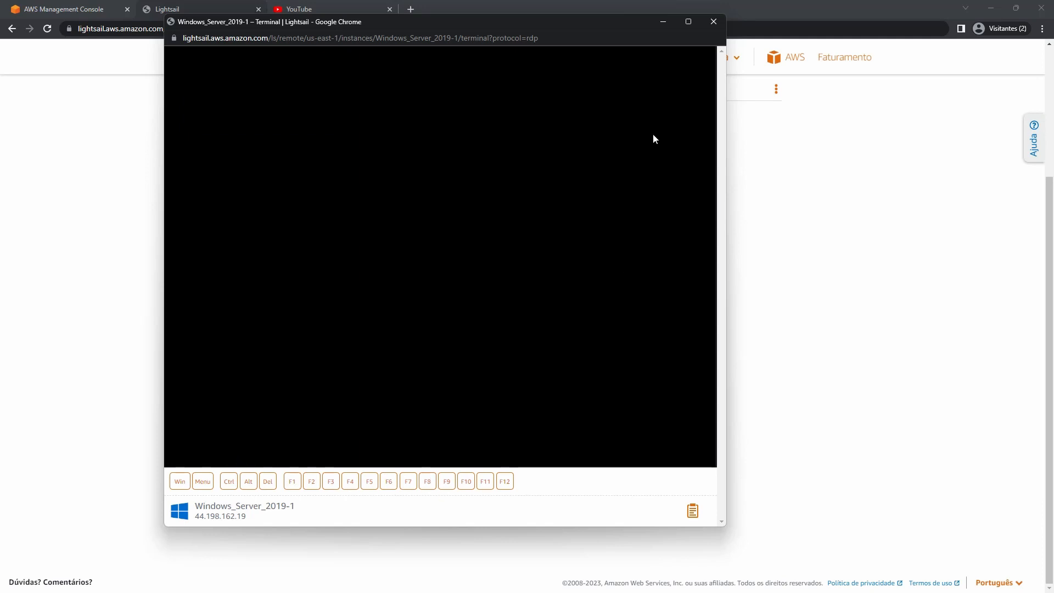
left_click(713, 22)
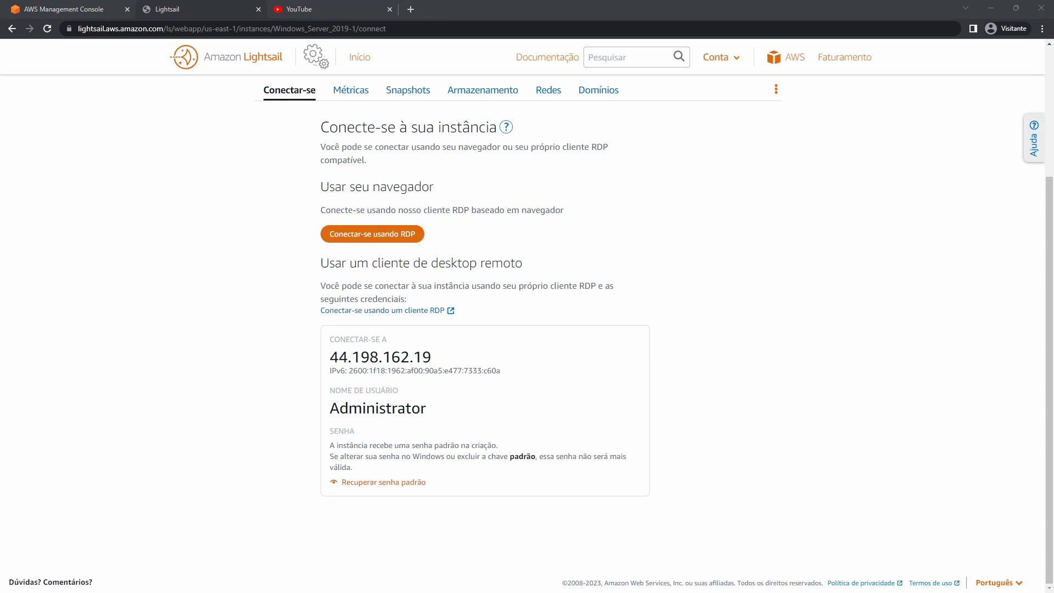
Copy the IP 44.198.162.19 from Lightsail into the Remote Desktop Computador field.
left_click_drag(0, 144, 693, 173)
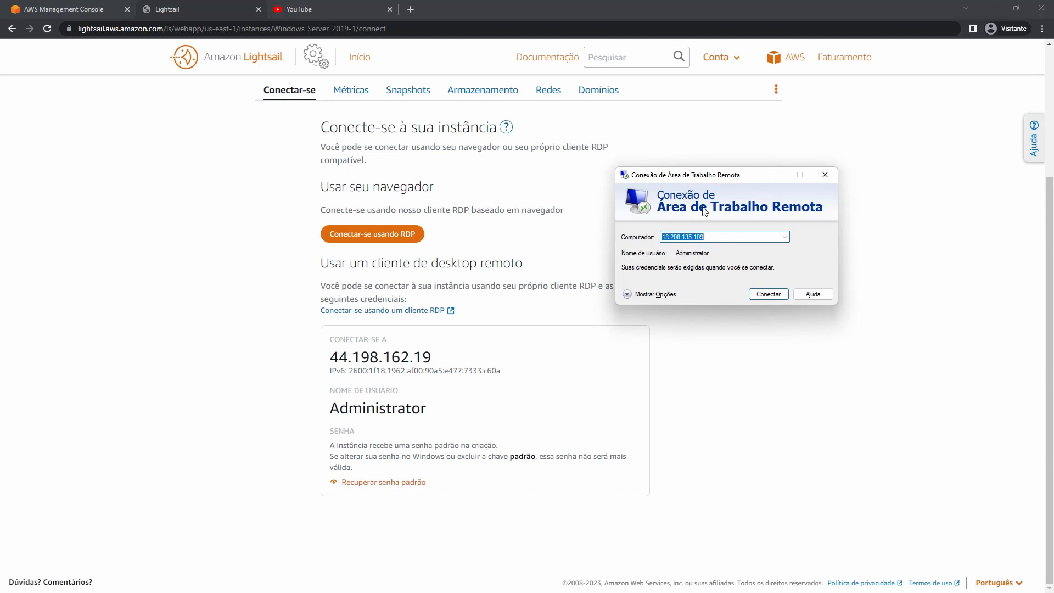
left_click(403, 357)
double_click(403, 357)
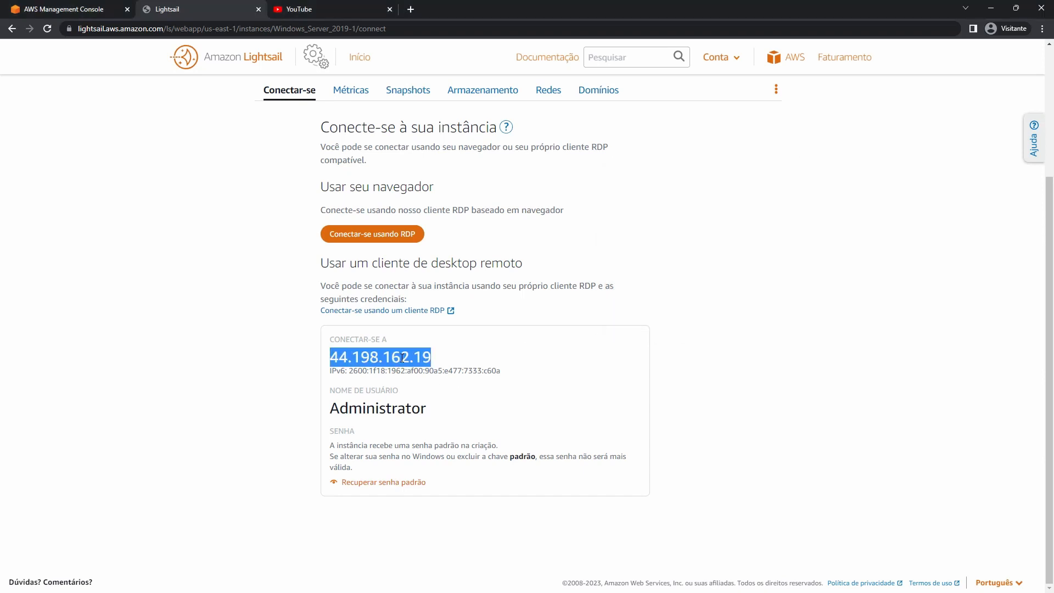
right_click(401, 357)
left_click(428, 366)
key("alt+Tab")
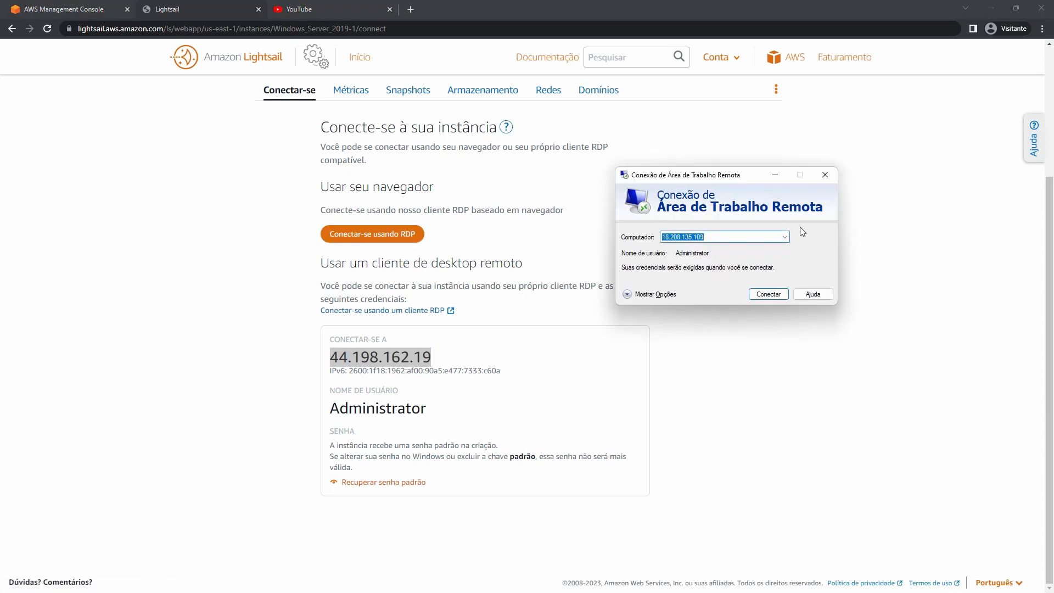
key("ctrl+v")
Paste Administrator as the Nome de usuário under Mostrar Opções and start the connection.
left_click(658, 294)
double_click(373, 409)
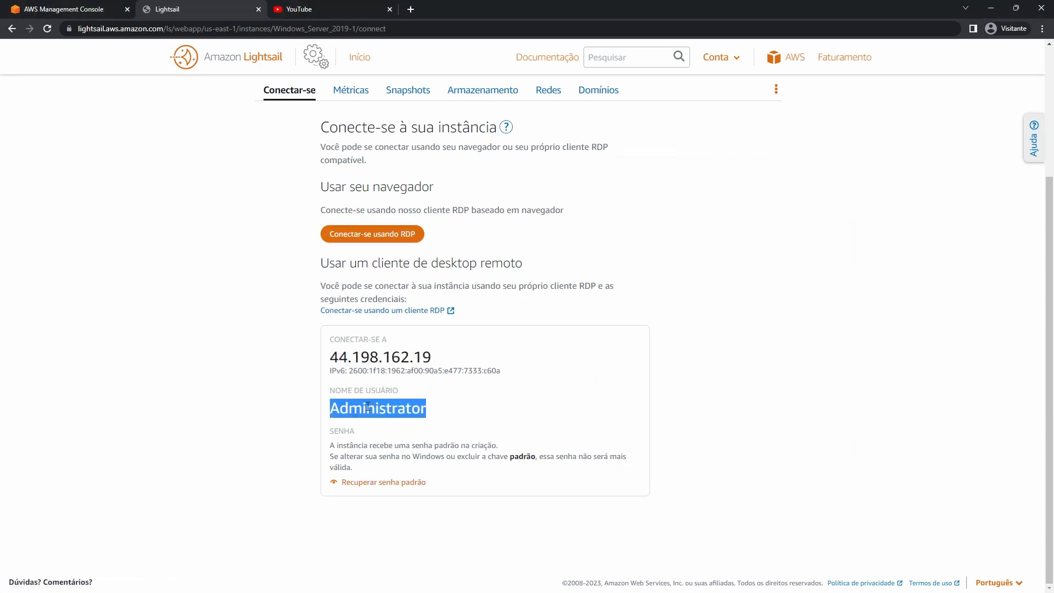
right_click(364, 406)
left_click(395, 416)
key("alt+Tab")
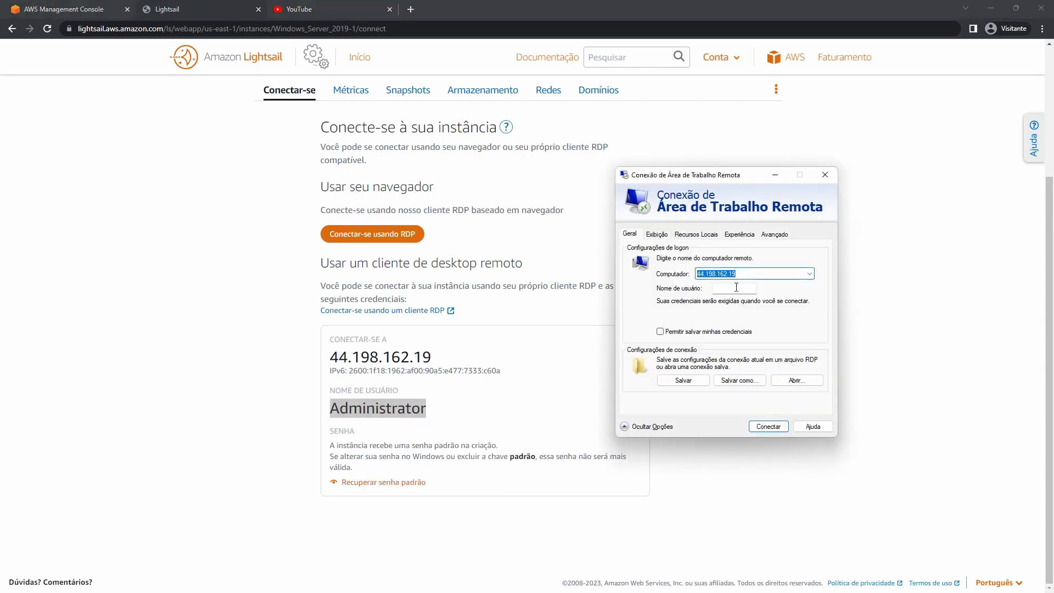
left_click(737, 287)
key("ctrl+v")
left_click(768, 432)
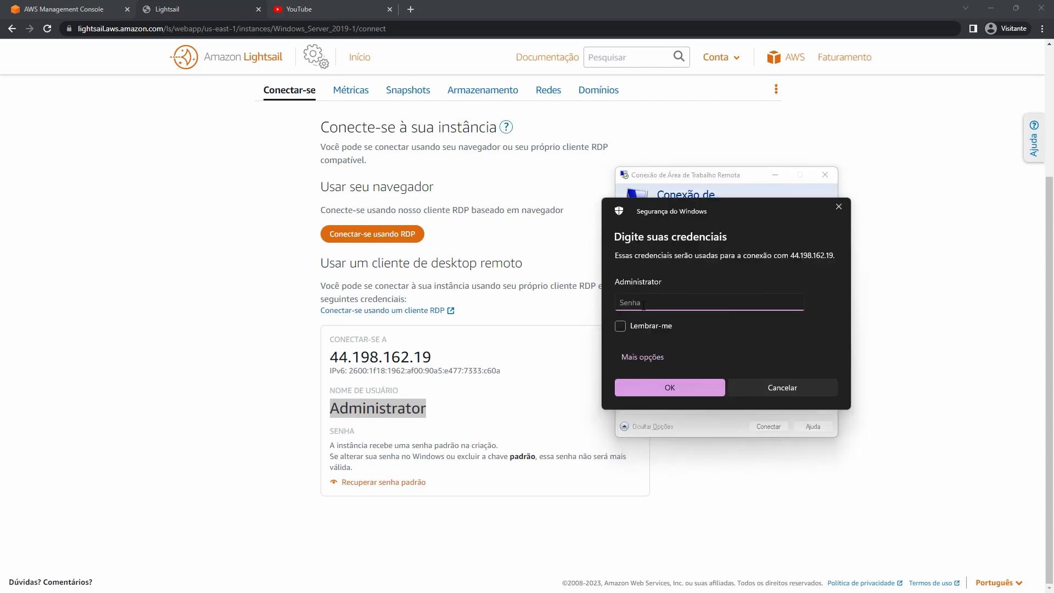
left_click(463, 437)
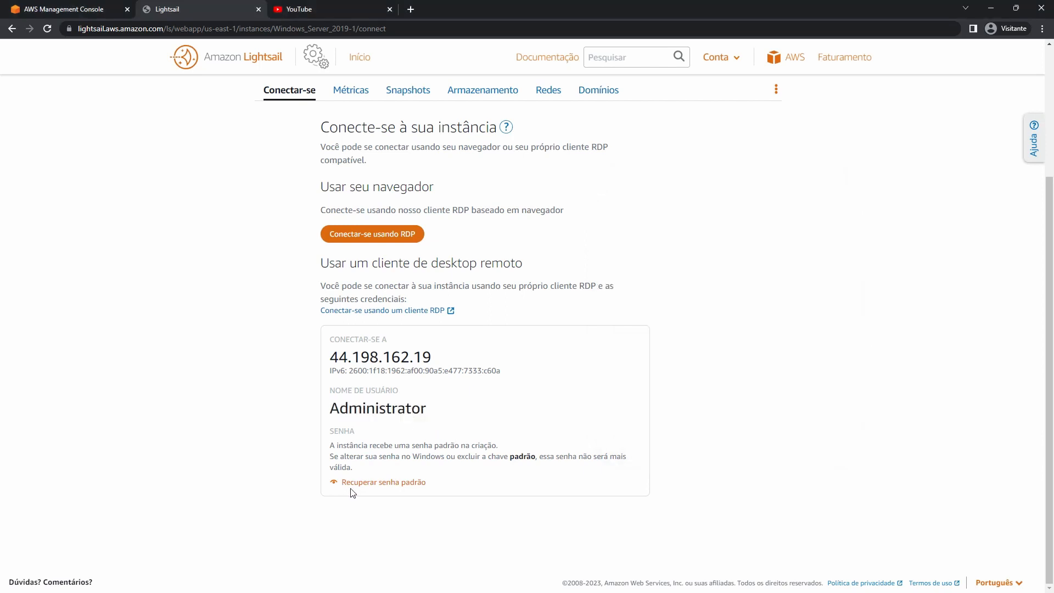
Reveal the instance password with Recuperar senha padrão and copy it.
left_click(400, 484)
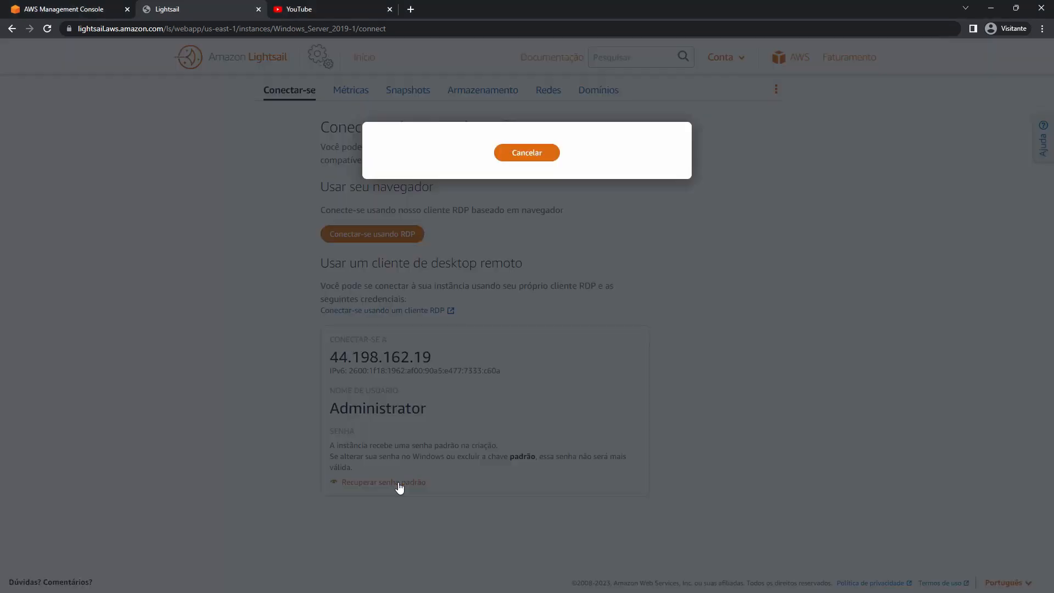
triple_click(537, 198)
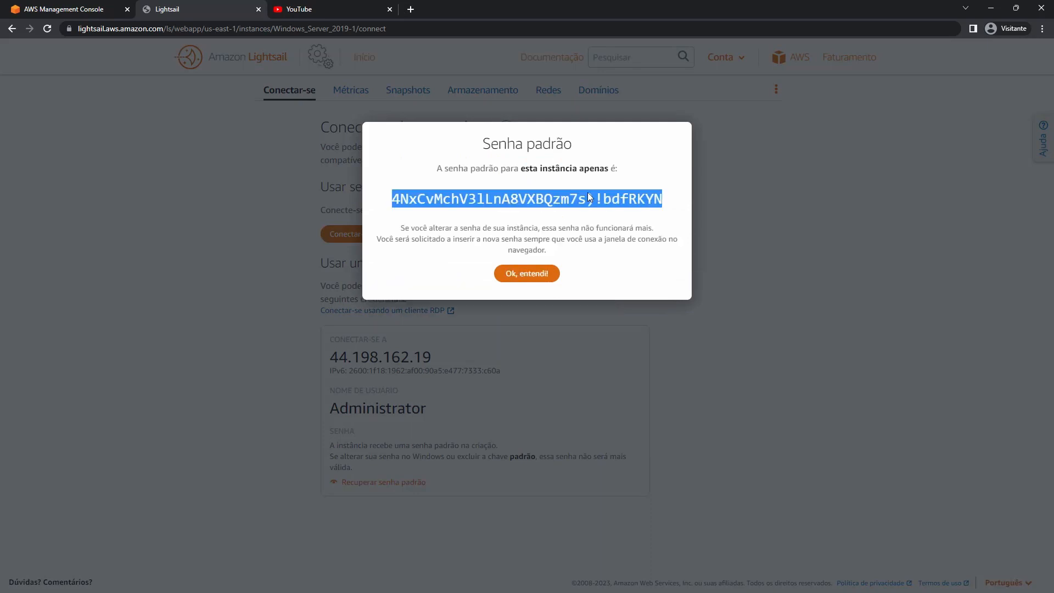
right_click(578, 199)
left_click(607, 209)
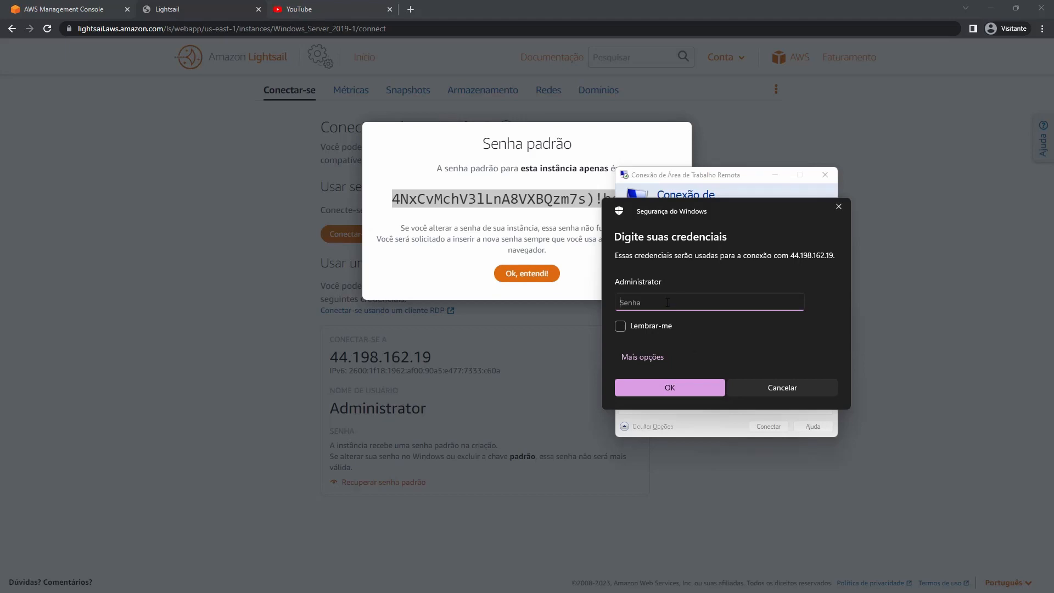
Submit the pasted default password, retry after reselecting it, then accept the untrusted certificate.
key("ctrl+v")
left_click(680, 386)
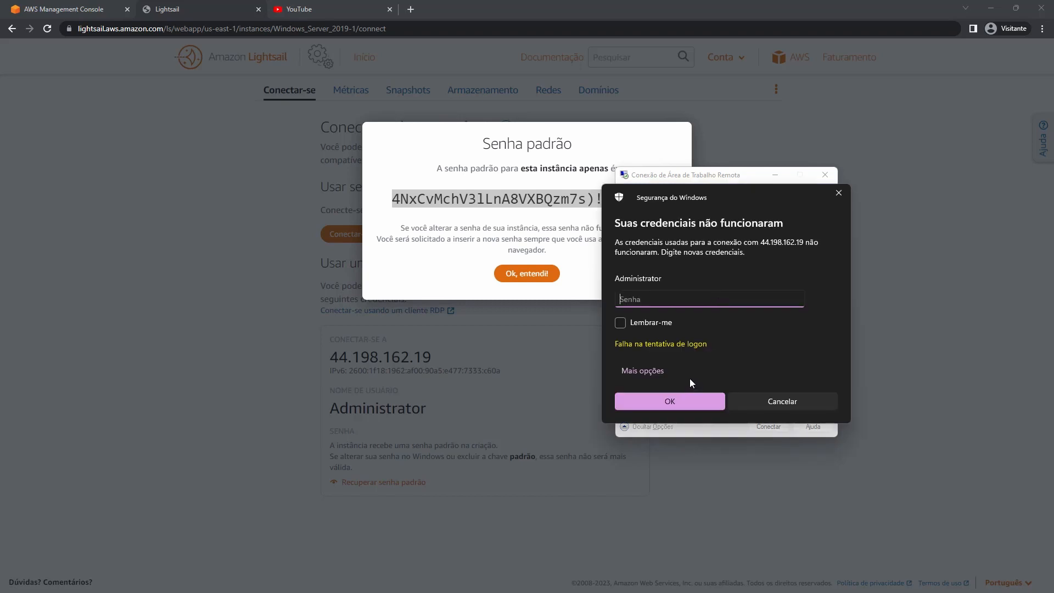
left_click(509, 199)
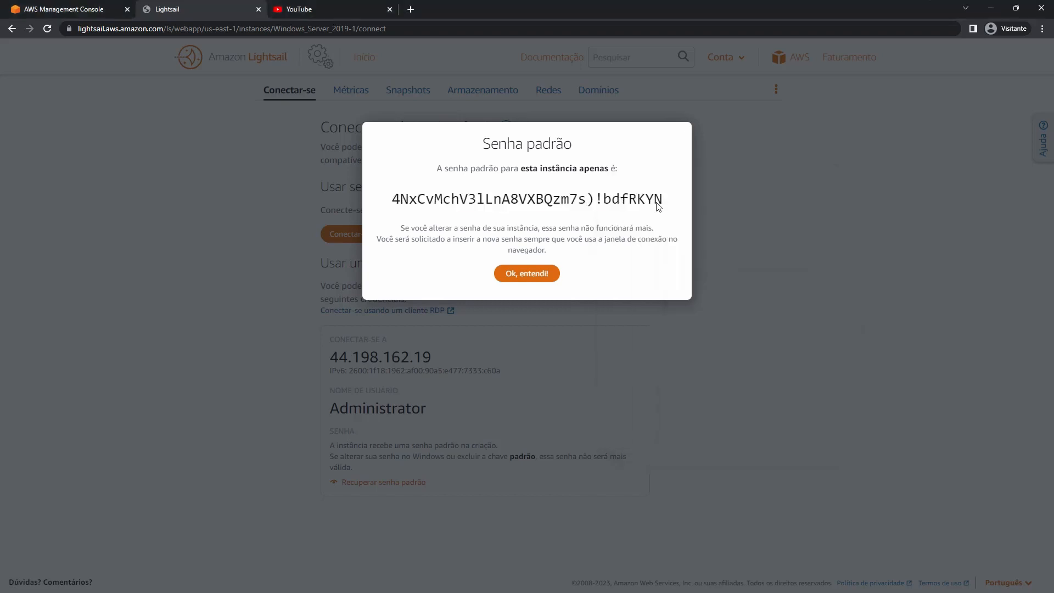
left_click_drag(661, 203, 398, 205)
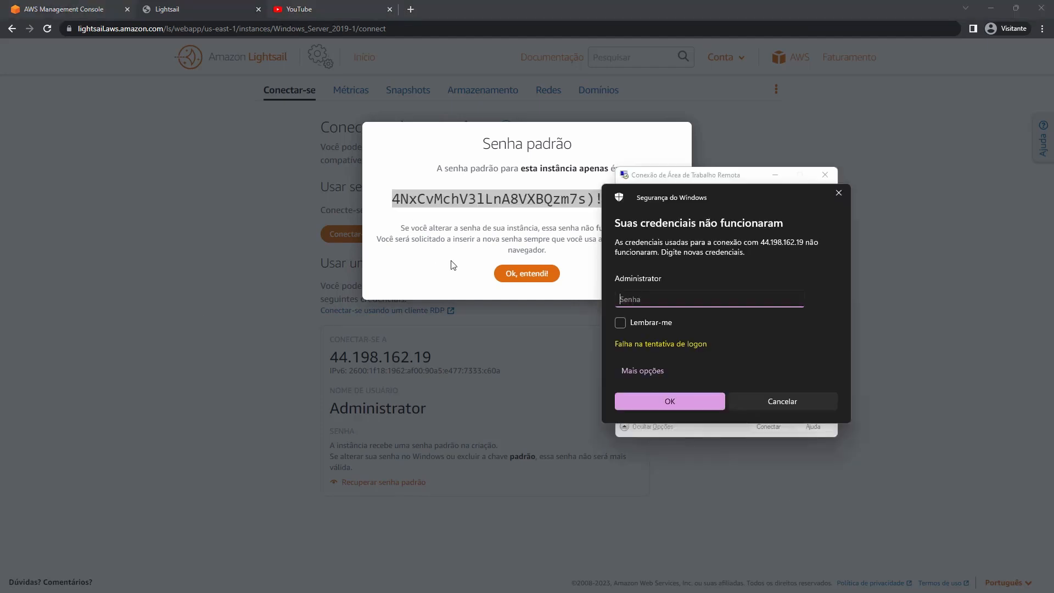
key("ctrl+v")
left_click(671, 404)
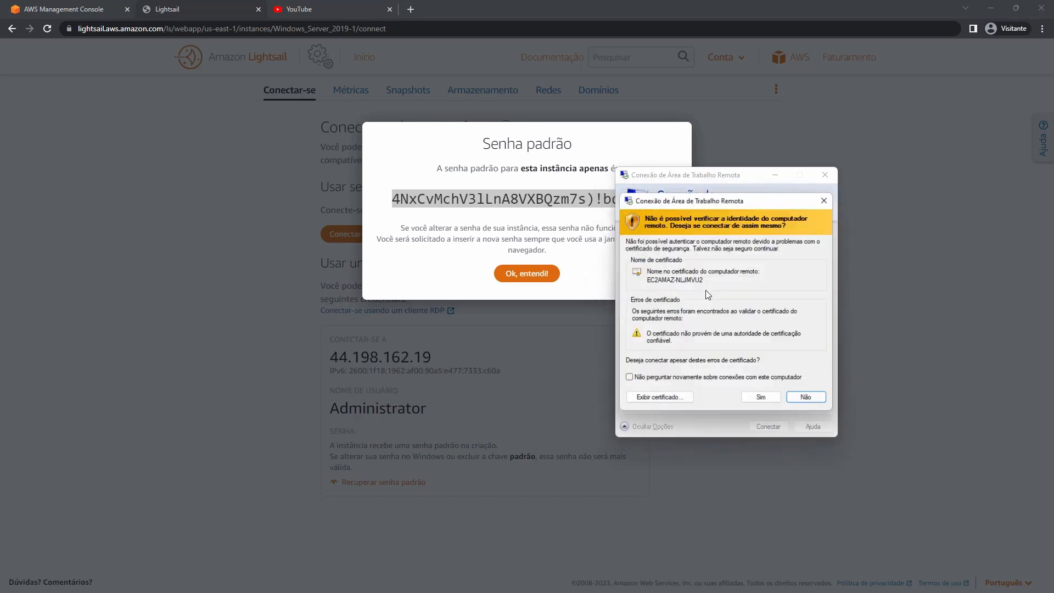
left_click(772, 399)
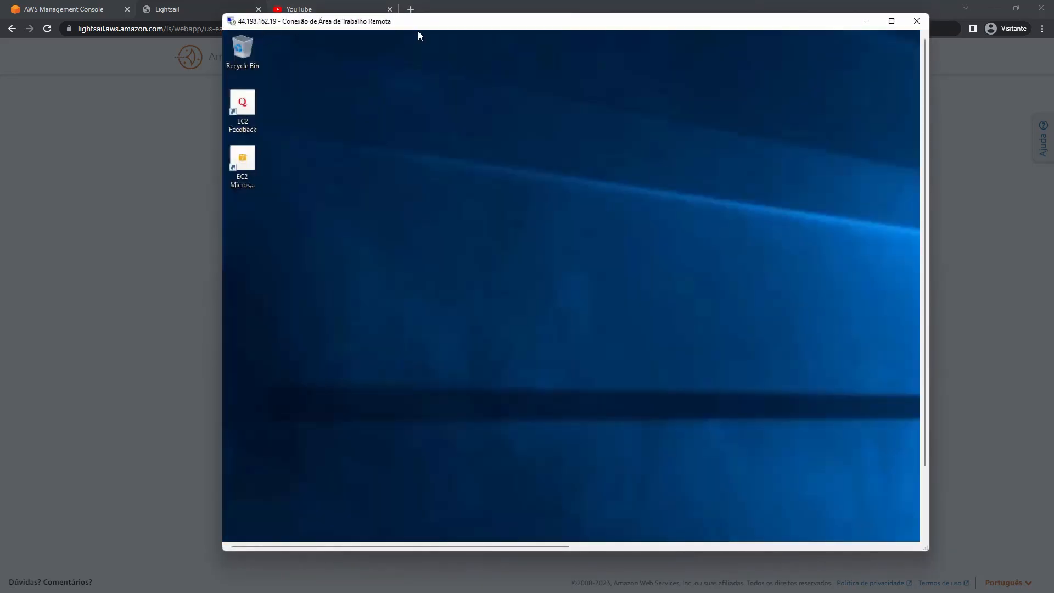
End the Remote Desktop session to 44.198.162.19 and return to the Windows_Server_2019-1 connect page.
left_click(891, 21)
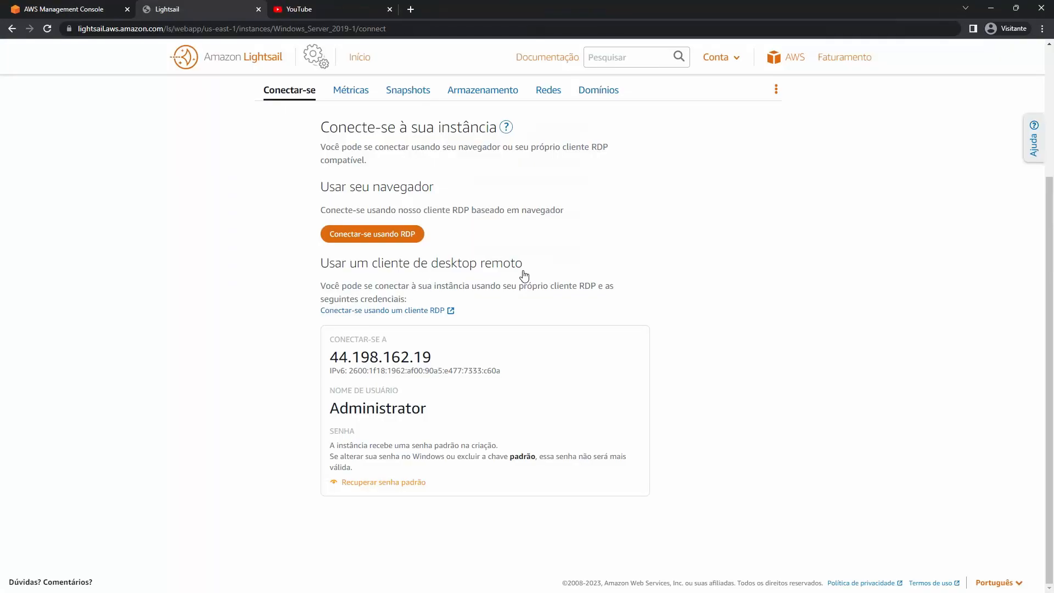
From the Lightsail home page, start a new instance and preview the Joomla, GitLab CE, Drupal and Node.js blueprints.
left_click(369, 60)
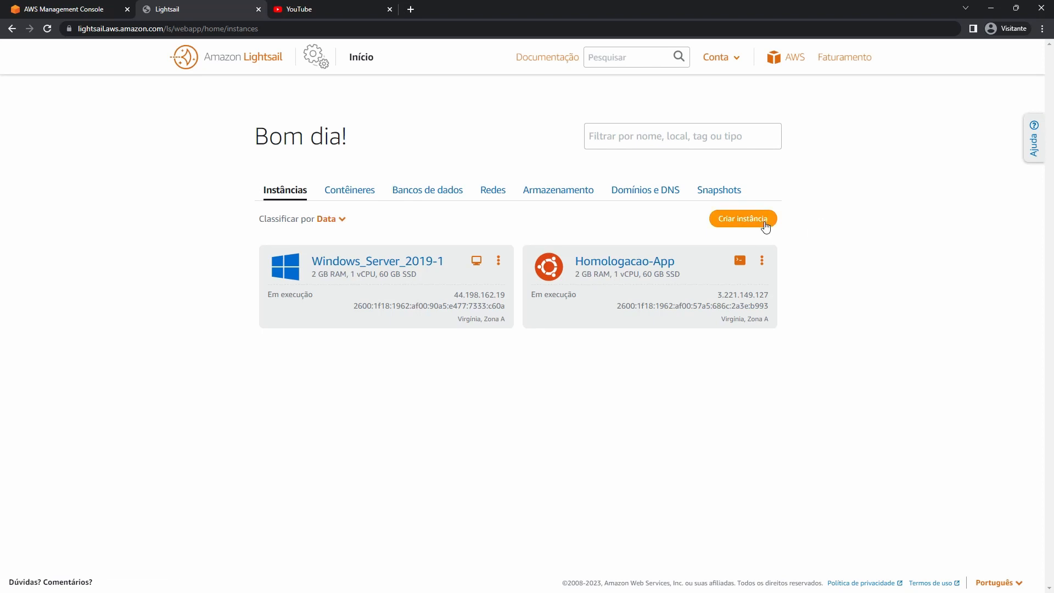
left_click(765, 226)
scroll(409, 350, "down", 3)
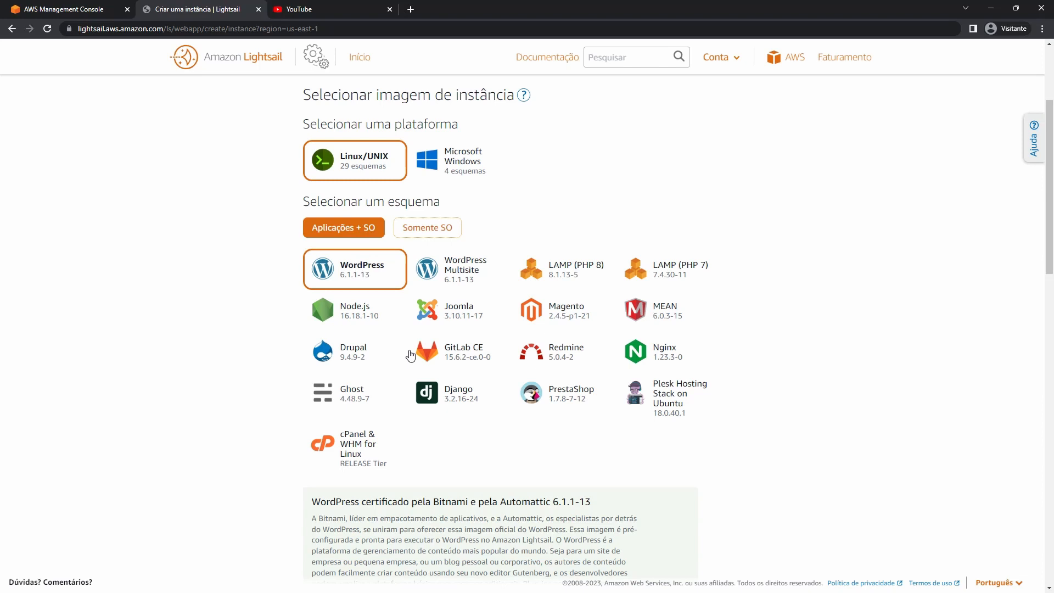
double_click(473, 320)
left_click(437, 360)
left_click(371, 349)
left_click(357, 313)
Compare the WordPress, Magento and Joomla blueprints, then choose WordPress Multisite 6.1.1-13.
double_click(363, 276)
left_click(519, 310)
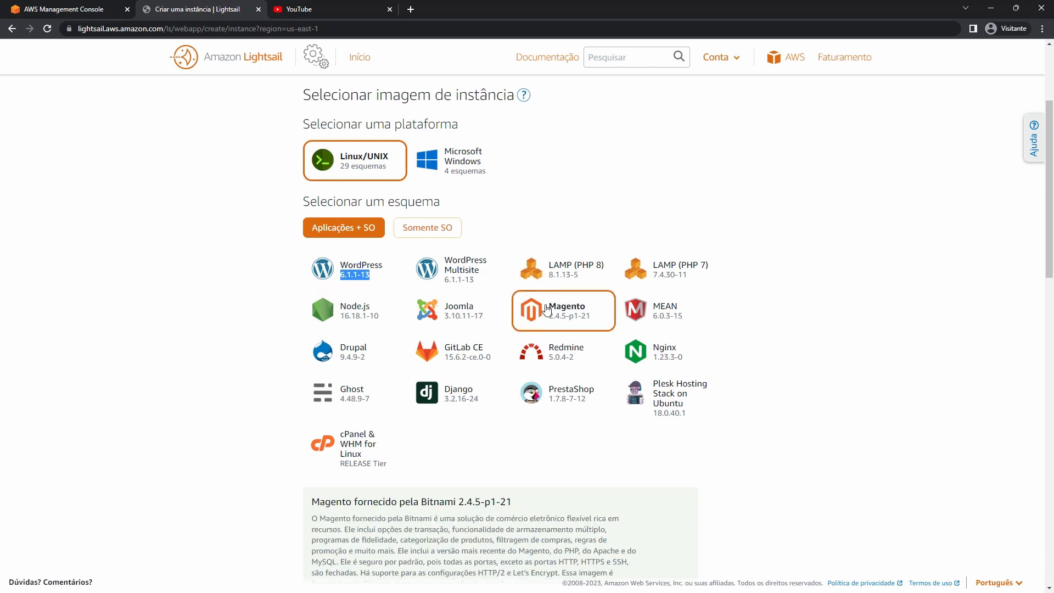
left_click(475, 313)
double_click(459, 280)
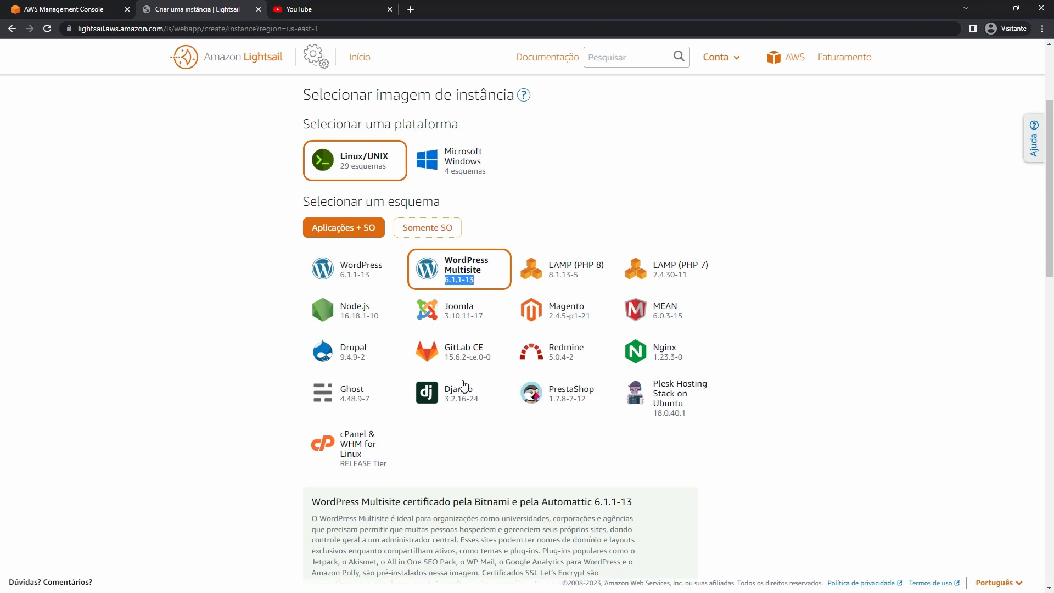
double_click(486, 501)
Switch the WordPress-1 instance to the WordPress 6.1.1-13 blueprint on the $5 USD monthly plan.
scroll(507, 431, "down", 3)
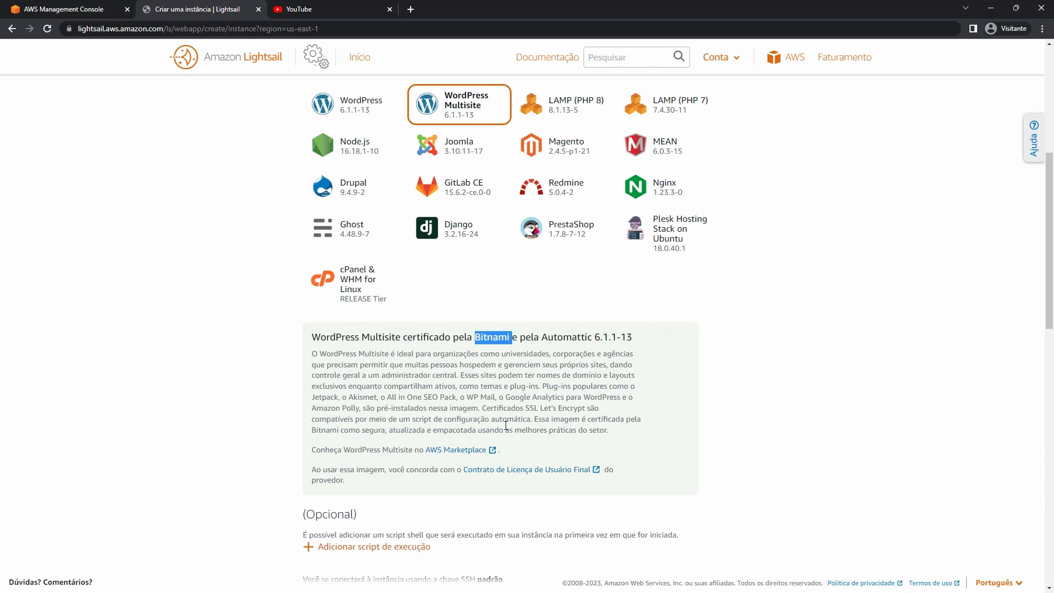
scroll(505, 430, "up", 4)
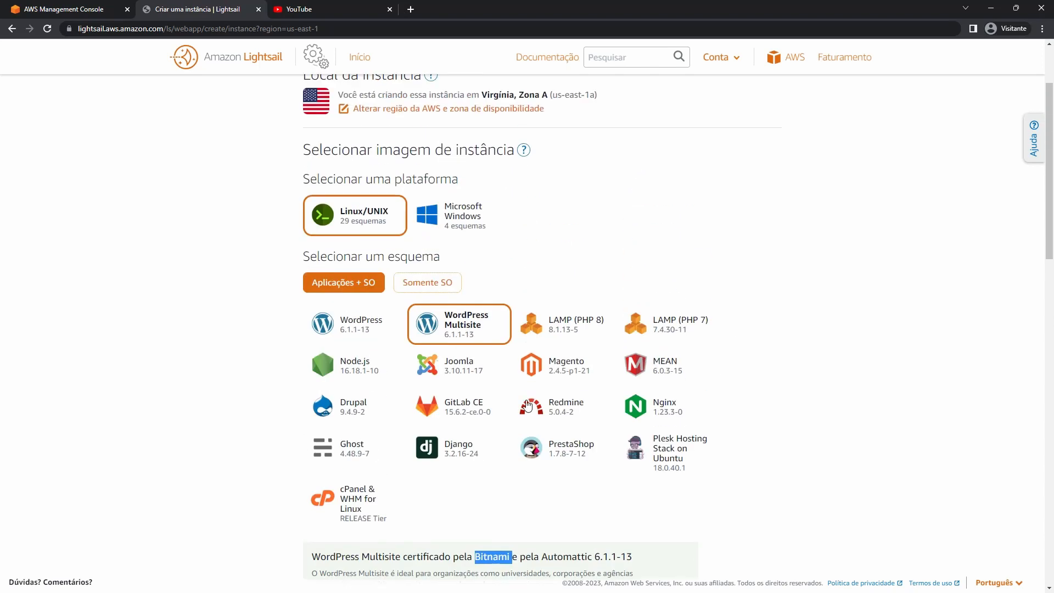
left_click(383, 340)
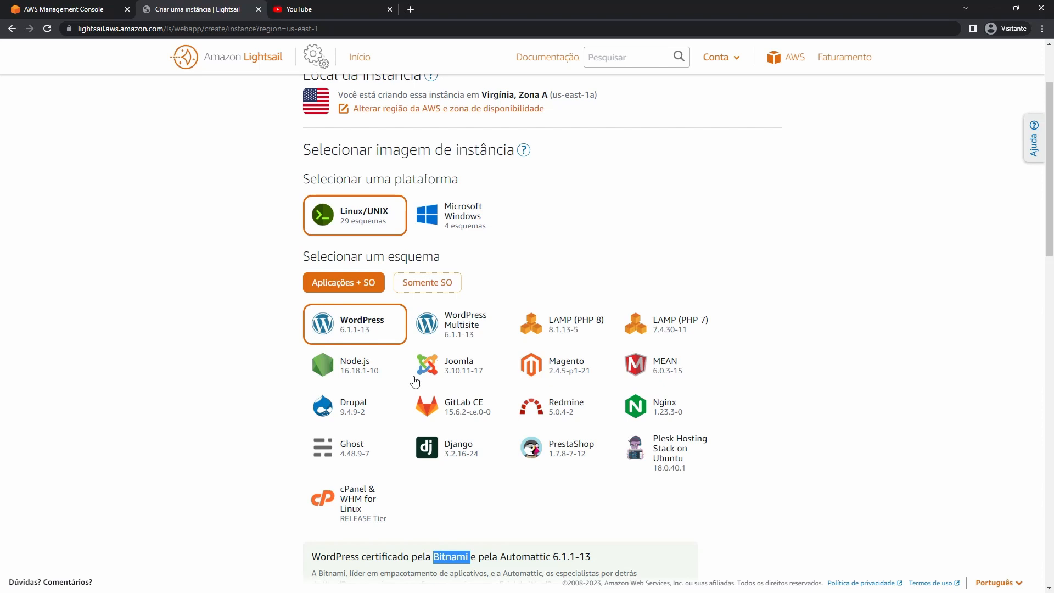
left_click(356, 333)
scroll(356, 334, "down", 10)
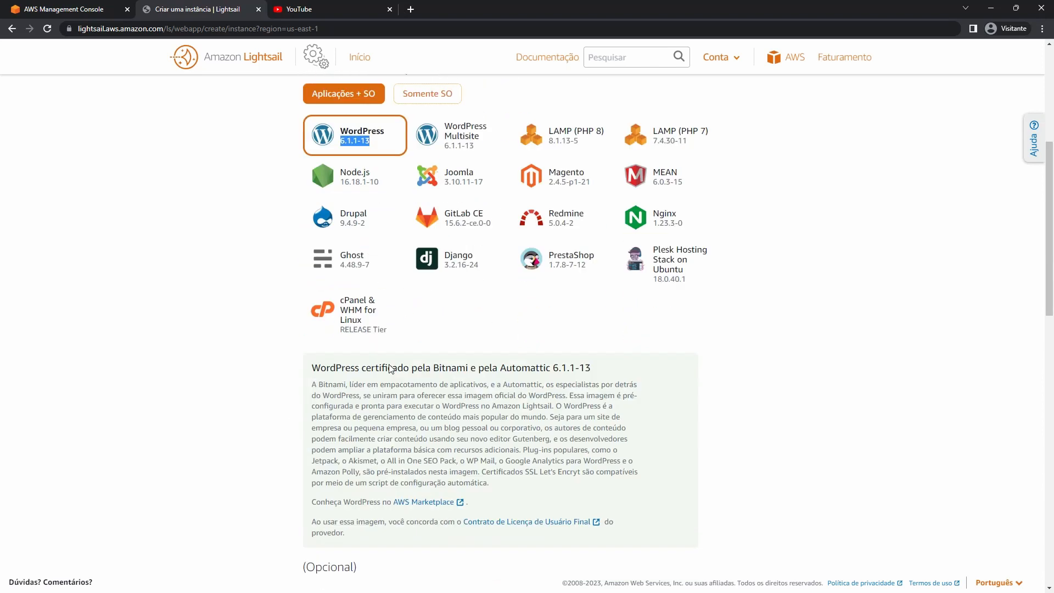
left_click(446, 398)
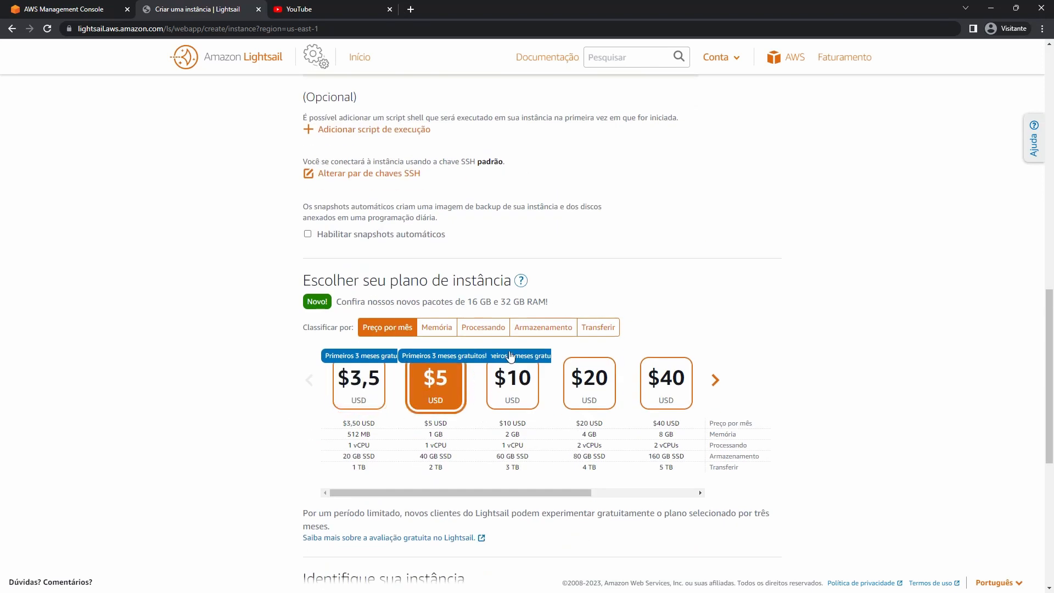
scroll(695, 297, "down", 7)
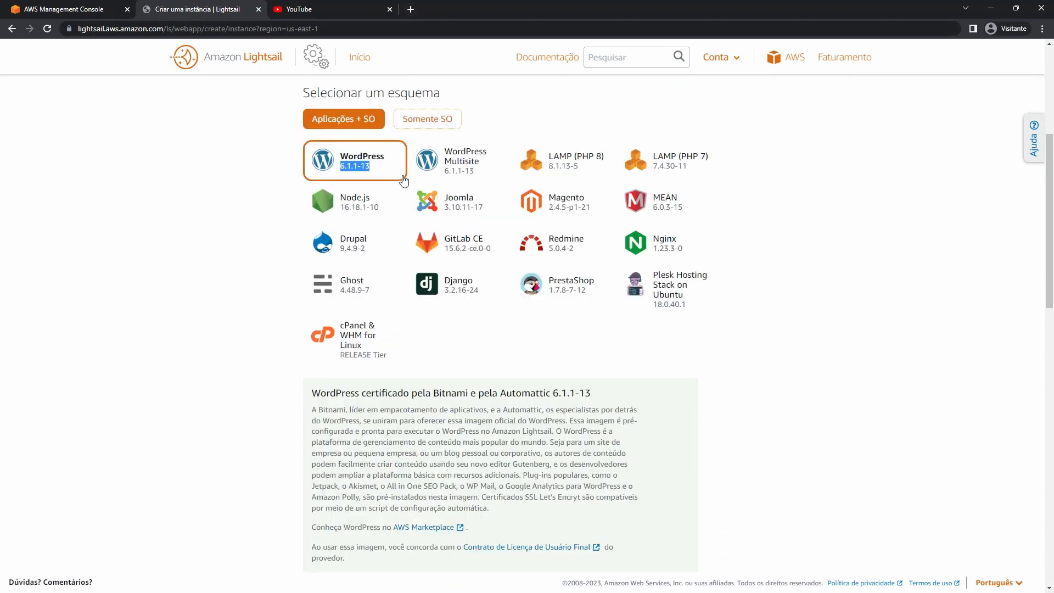
In a new tab, search Google for 'bitnami wordpress' and open the WordPress packaged by Bitnami result.
left_click(413, 9)
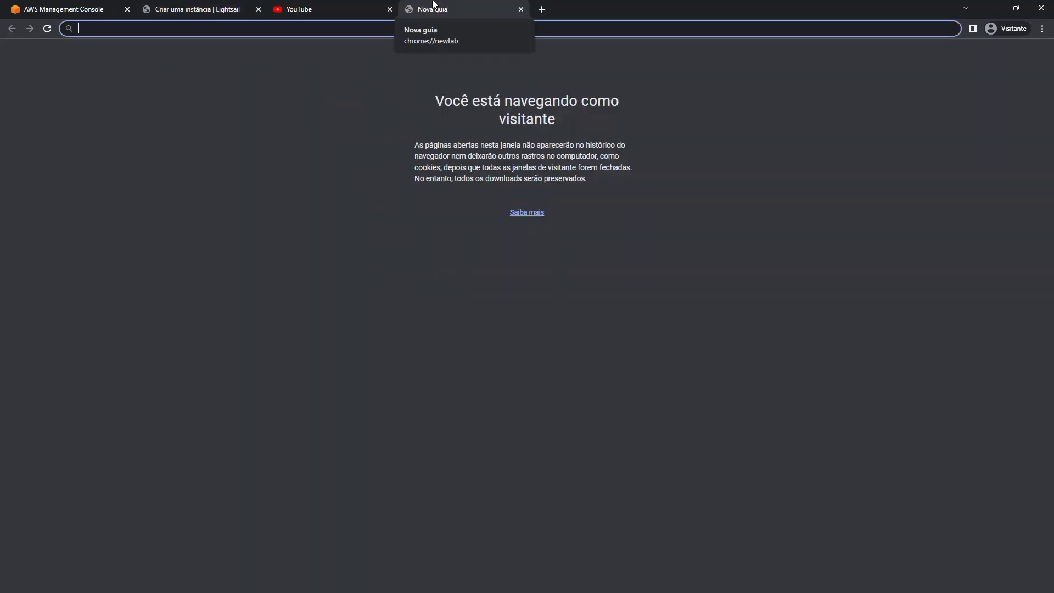
type("na")
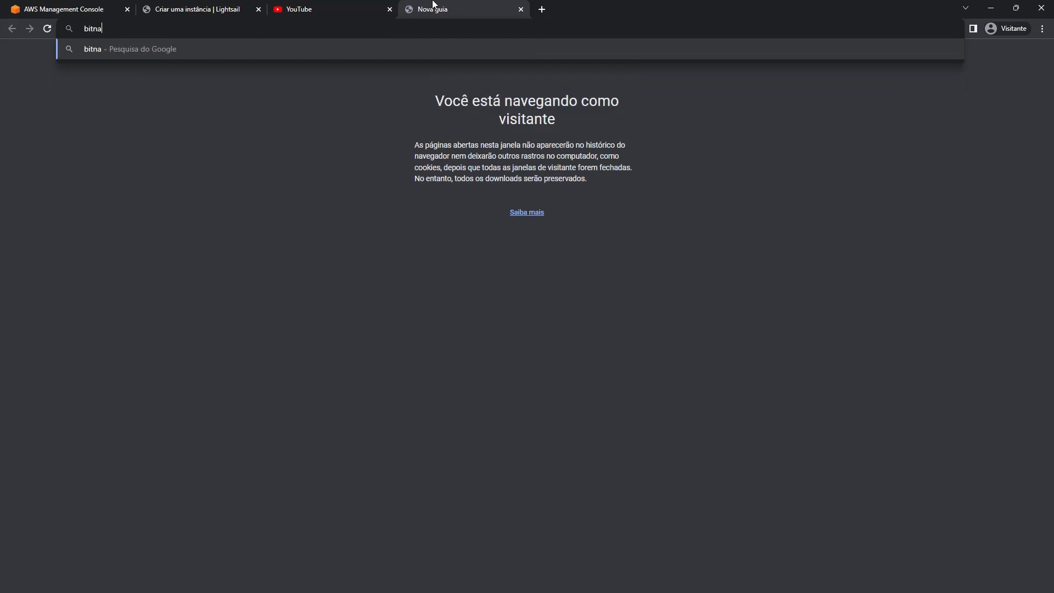
type("mi wordpress")
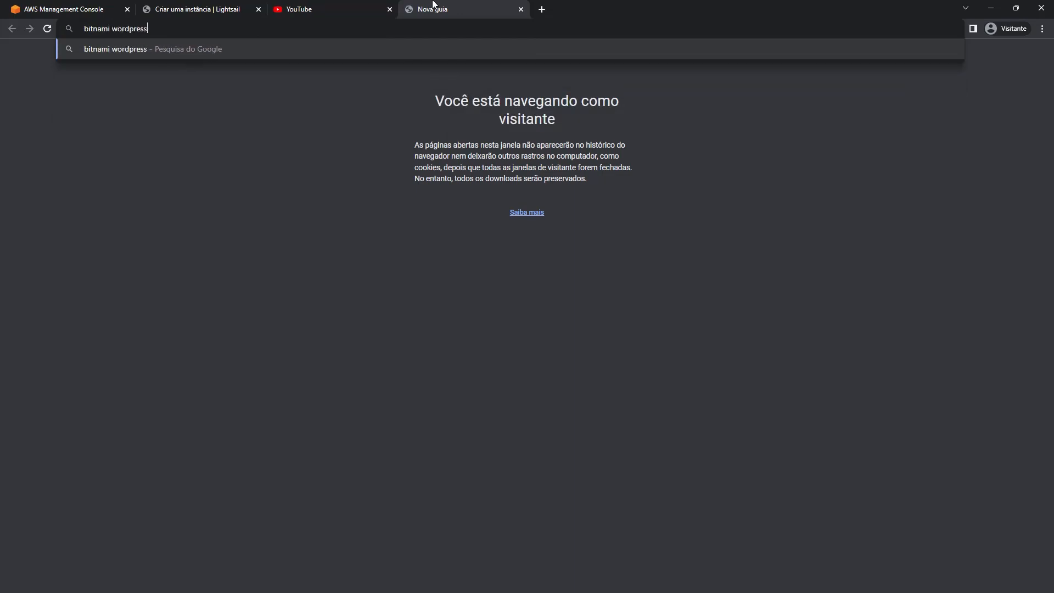
key("Return")
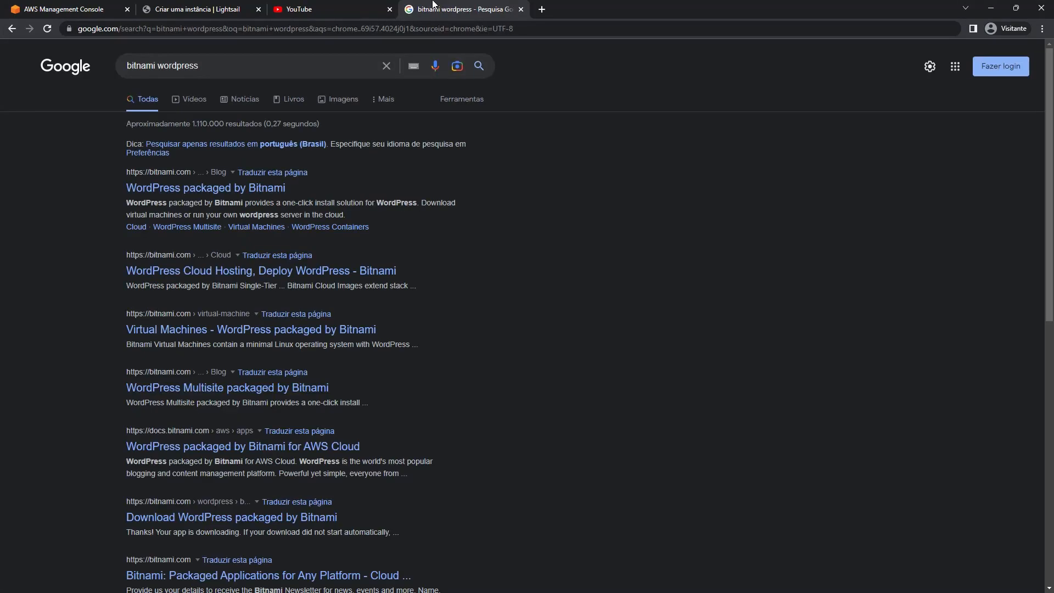
left_click(224, 188)
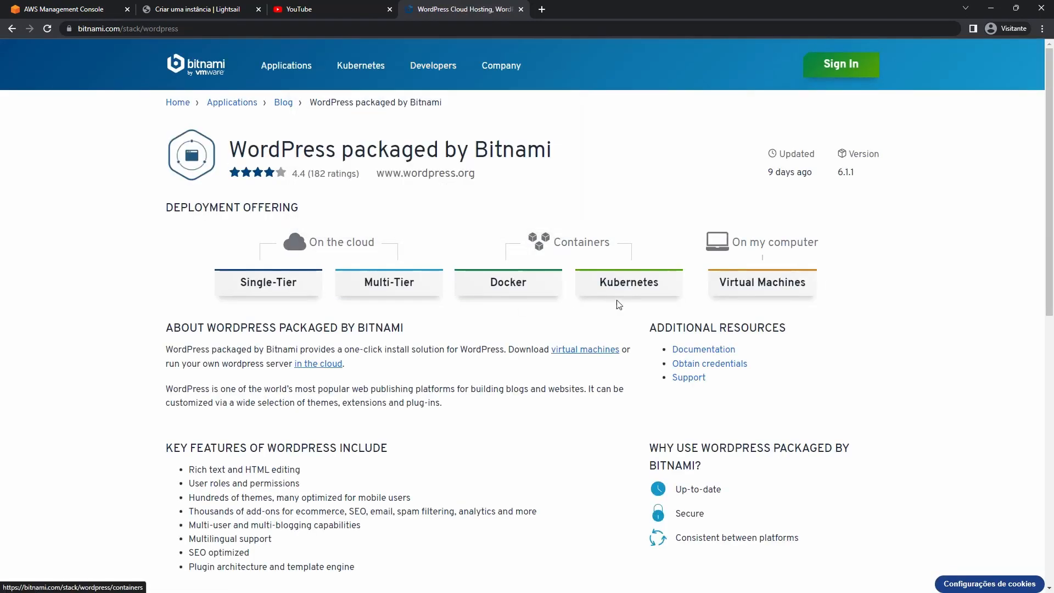
Open the Bitnami WordPress documentation and list all 11 Getting Started articles.
scroll(732, 304, "down", 1)
left_click(705, 295)
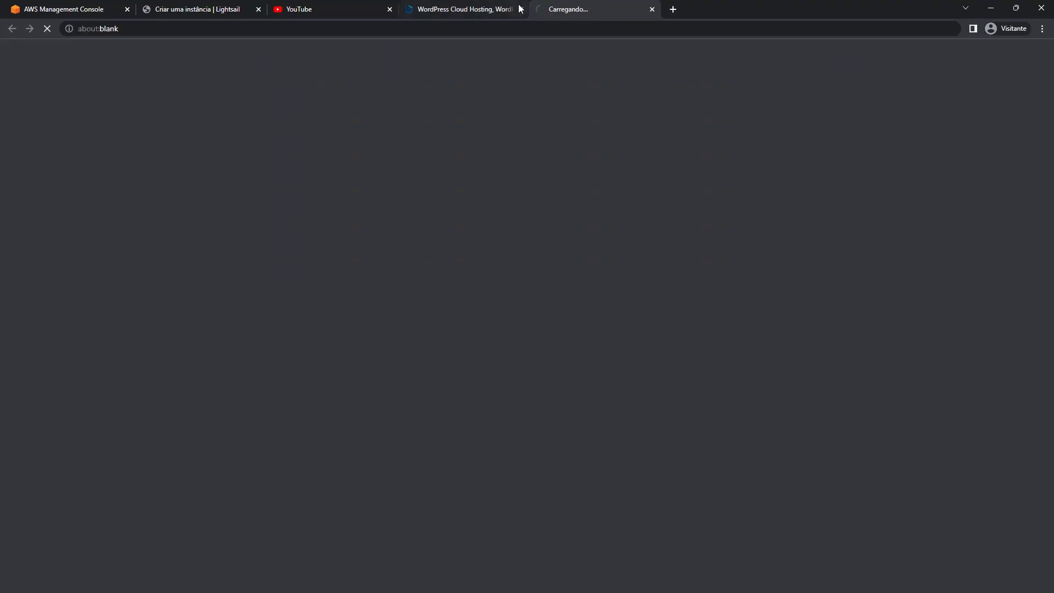
left_click(521, 9)
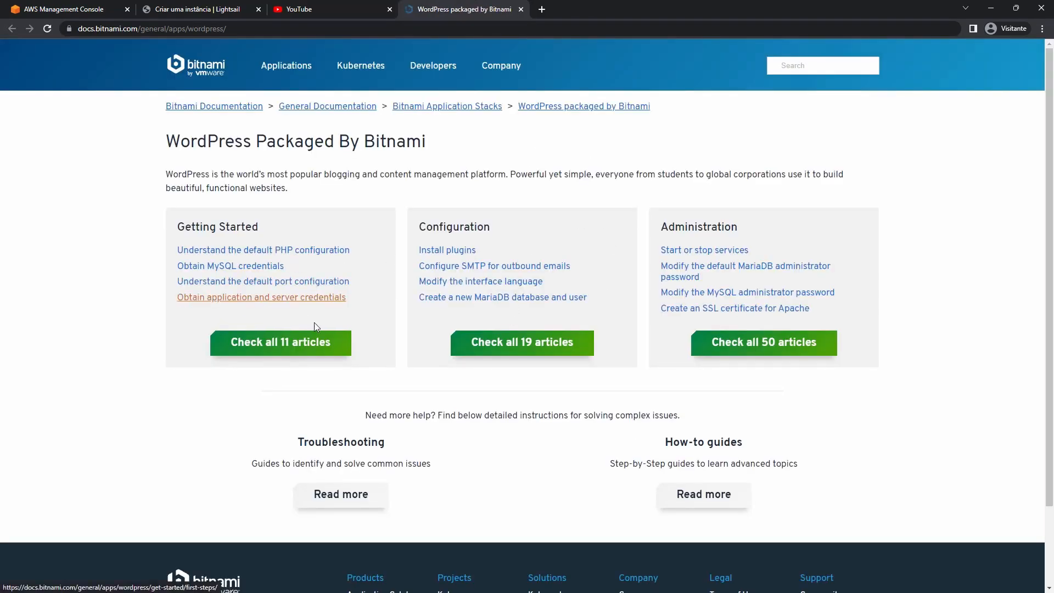
left_click(301, 340)
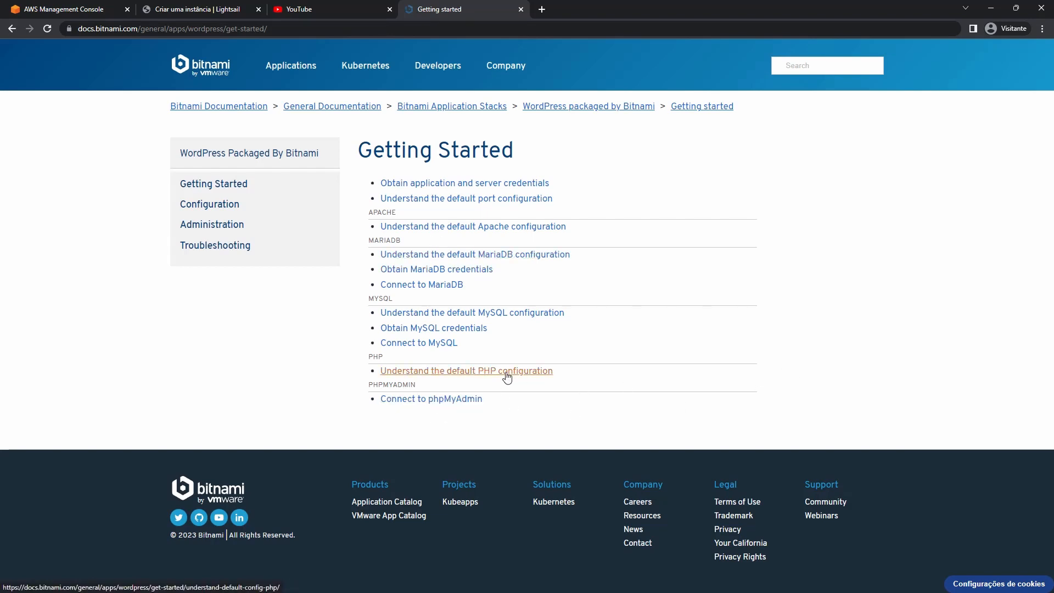
left_click(12, 29)
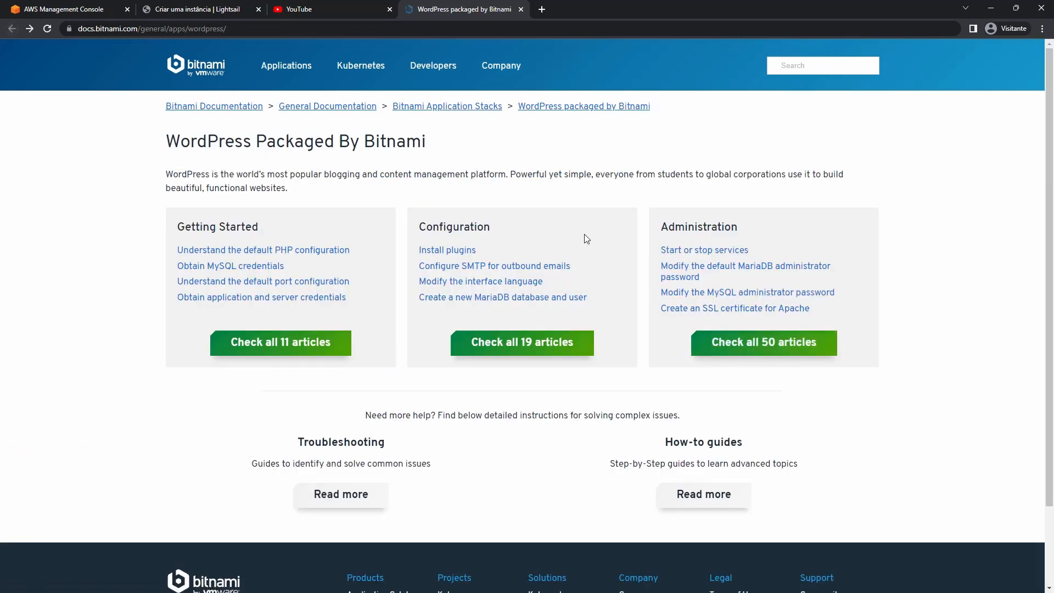
Browse the full list of 50 WordPress Administration articles, with a quick look at the AWS console tab.
left_click(763, 347)
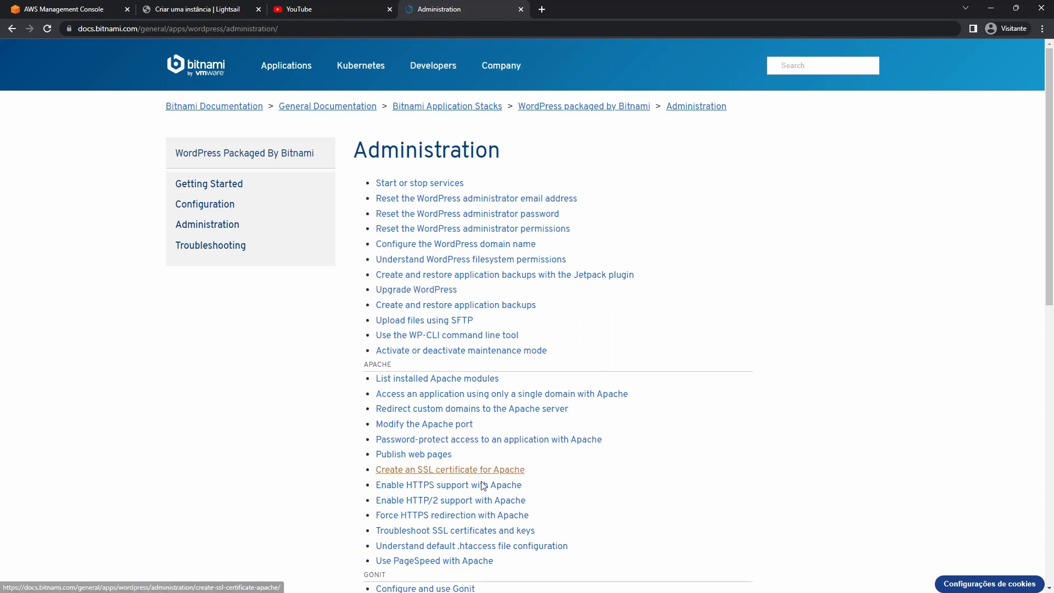
scroll(481, 482, "down", 9)
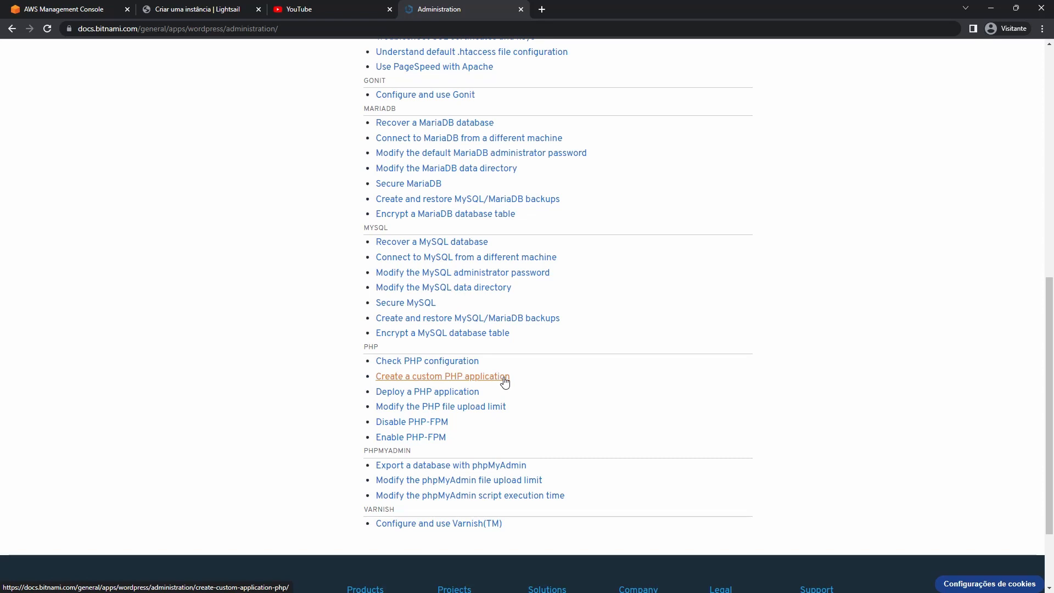
scroll(442, 313, "up", 9)
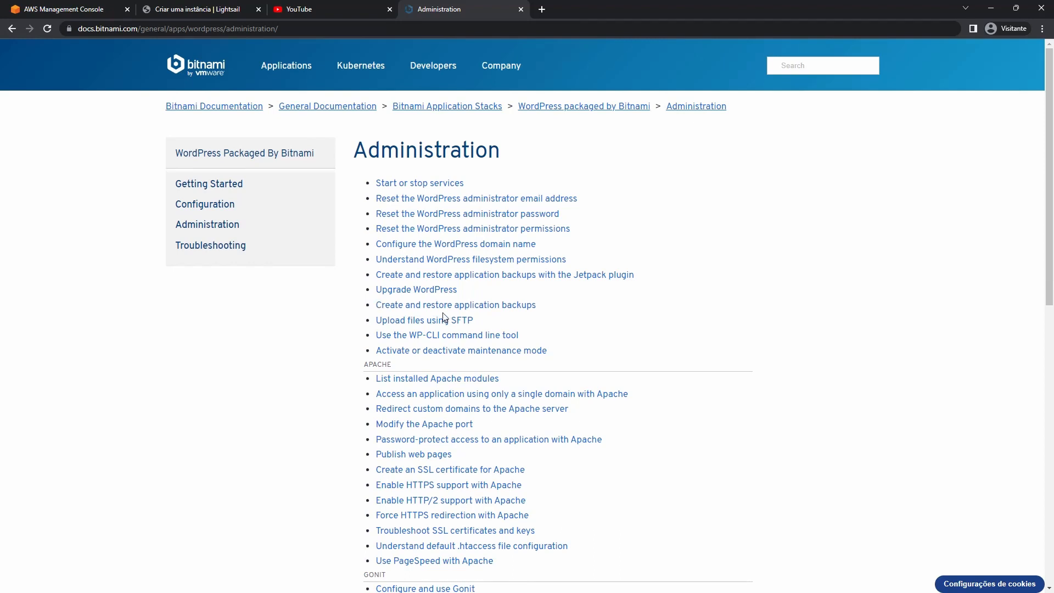
left_click(68, 4)
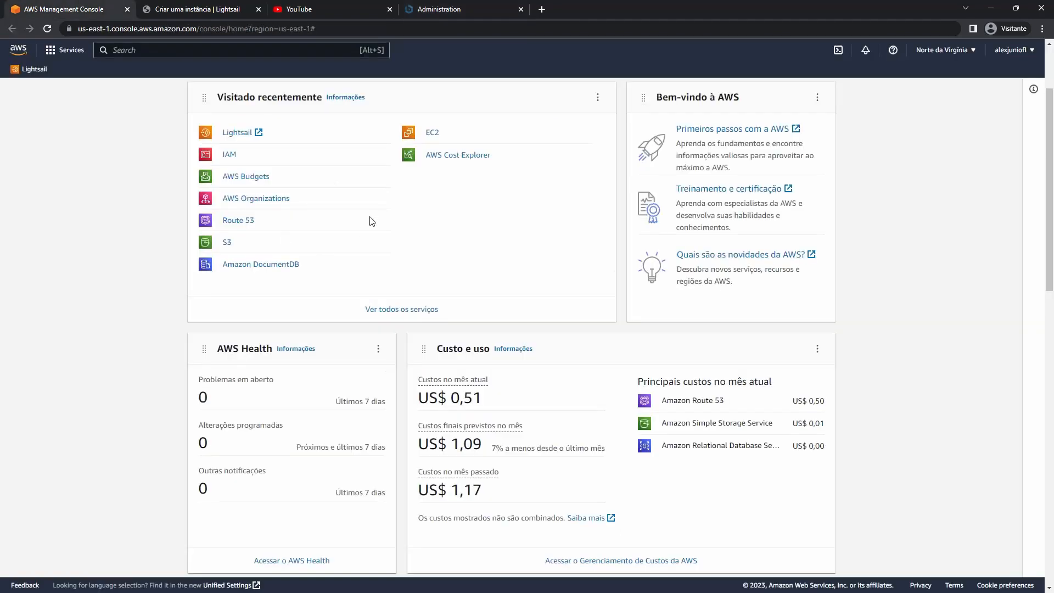
left_click(479, 5)
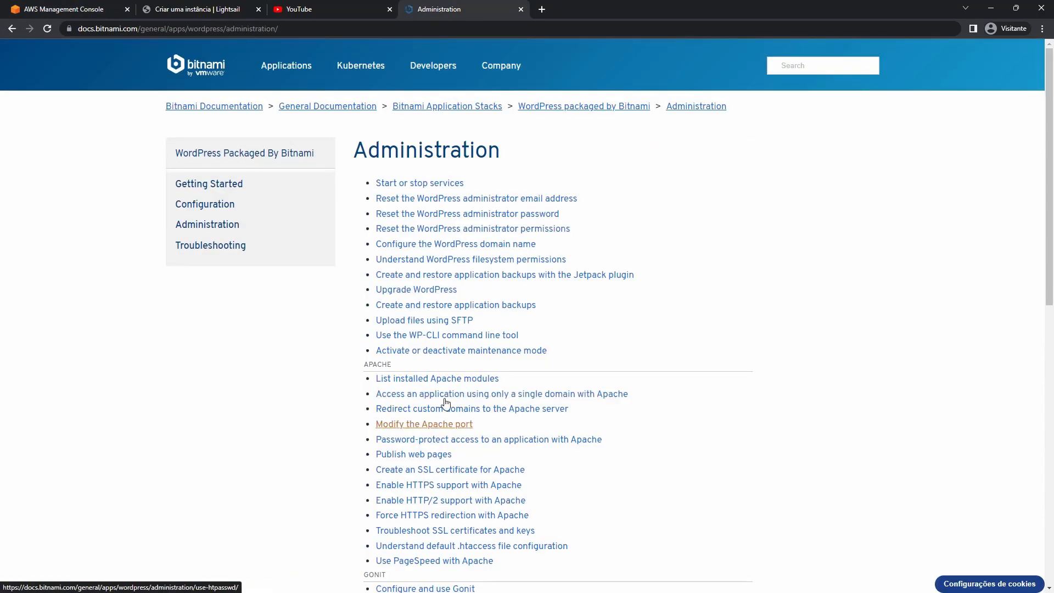
scroll(444, 395, "down", 9)
scroll(442, 330, "up", 10)
Leave the instance creation form for the Lightsail home page listing Windows_Server_2019-1 and Homologacao-App.
mouse_move(430, 67)
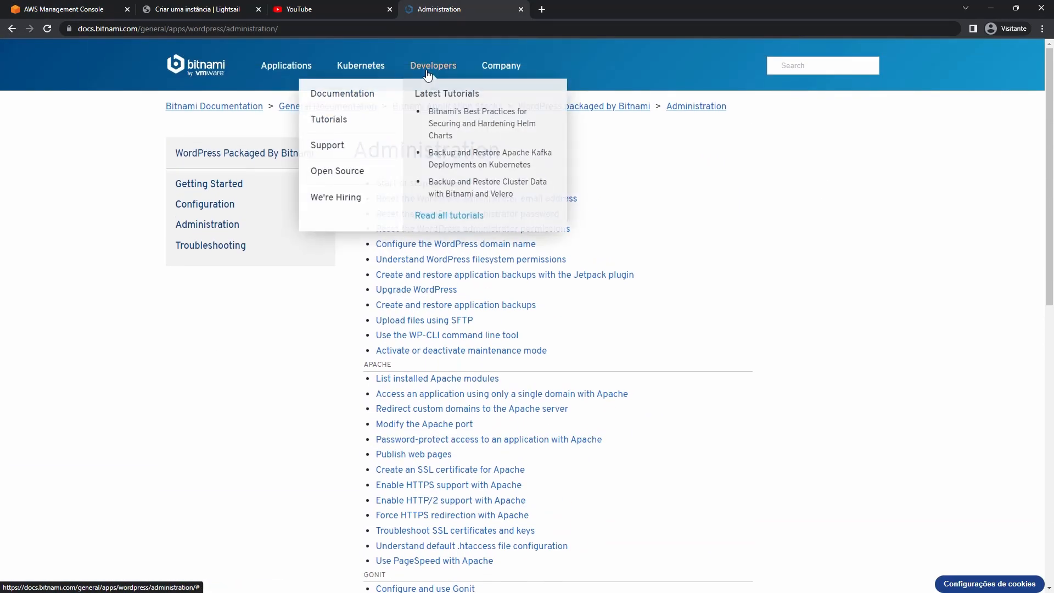
key("ctrl+Tab")
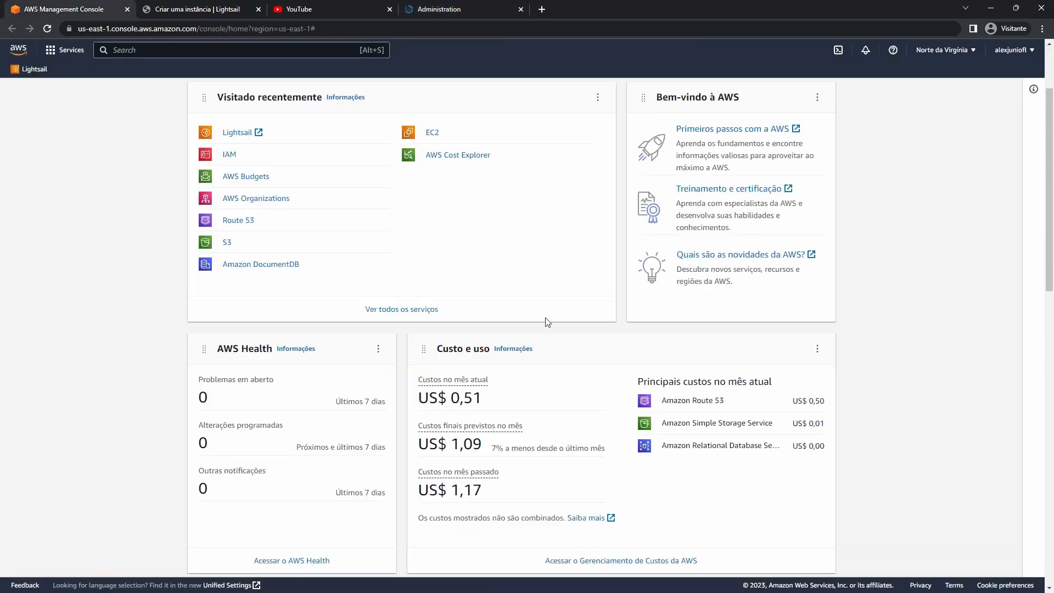
key("ctrl+Tab")
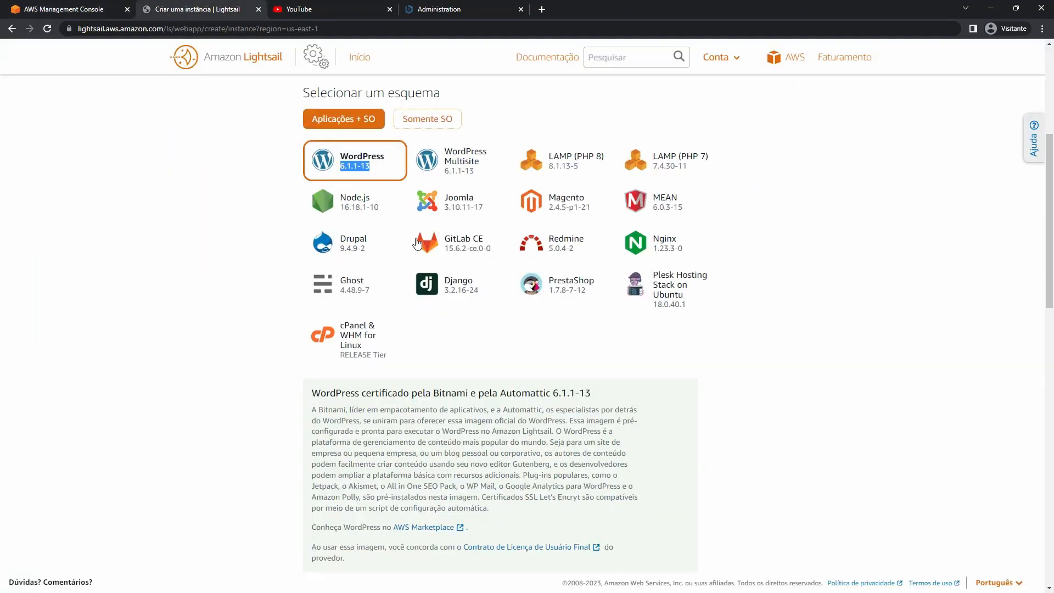
scroll(417, 243, "up", 1)
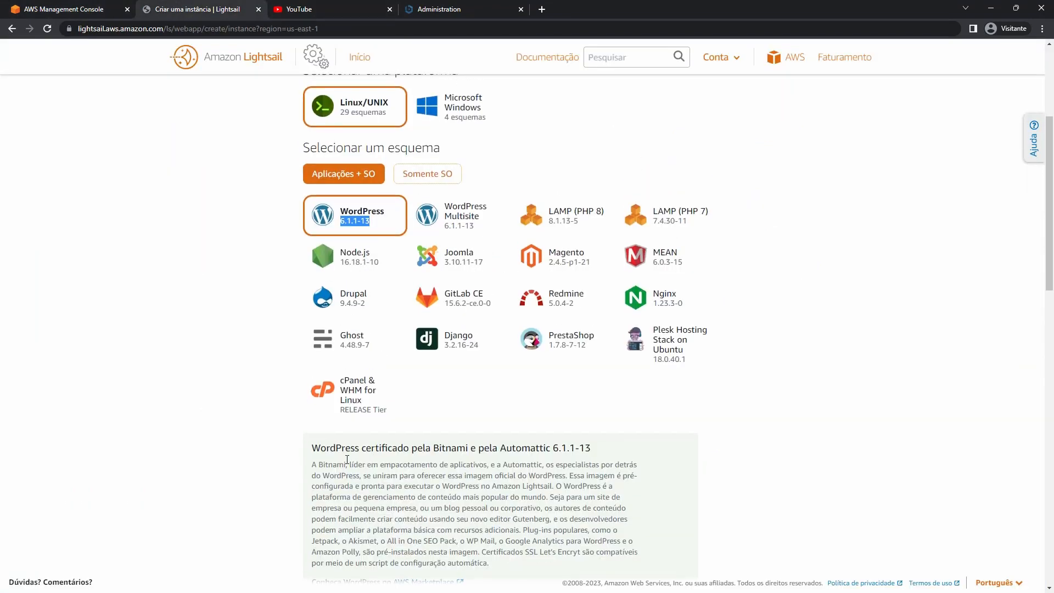
left_click(439, 8)
scroll(377, 226, "up", 4)
left_click(363, 62)
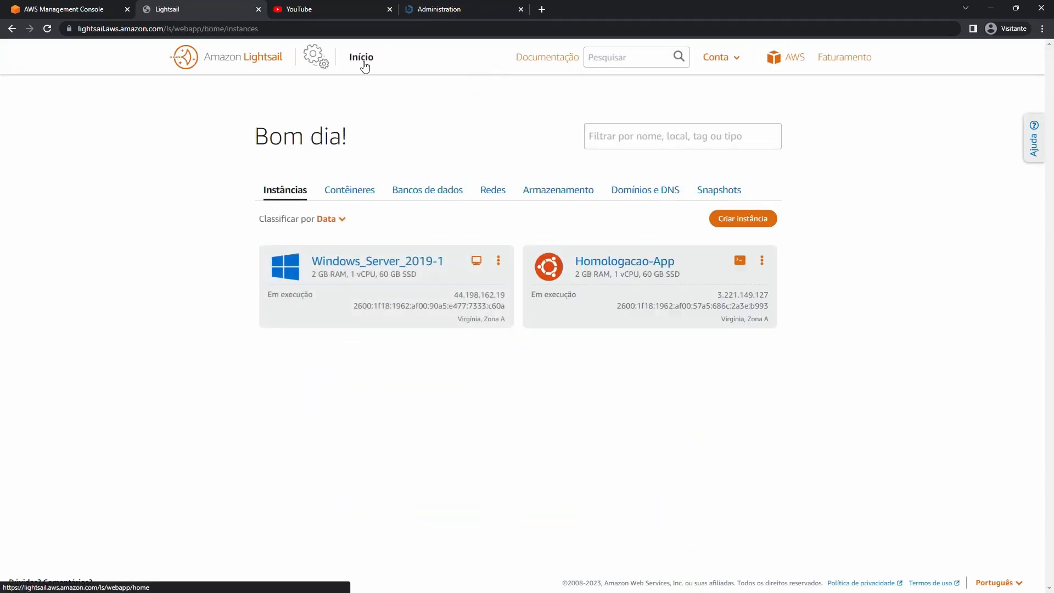
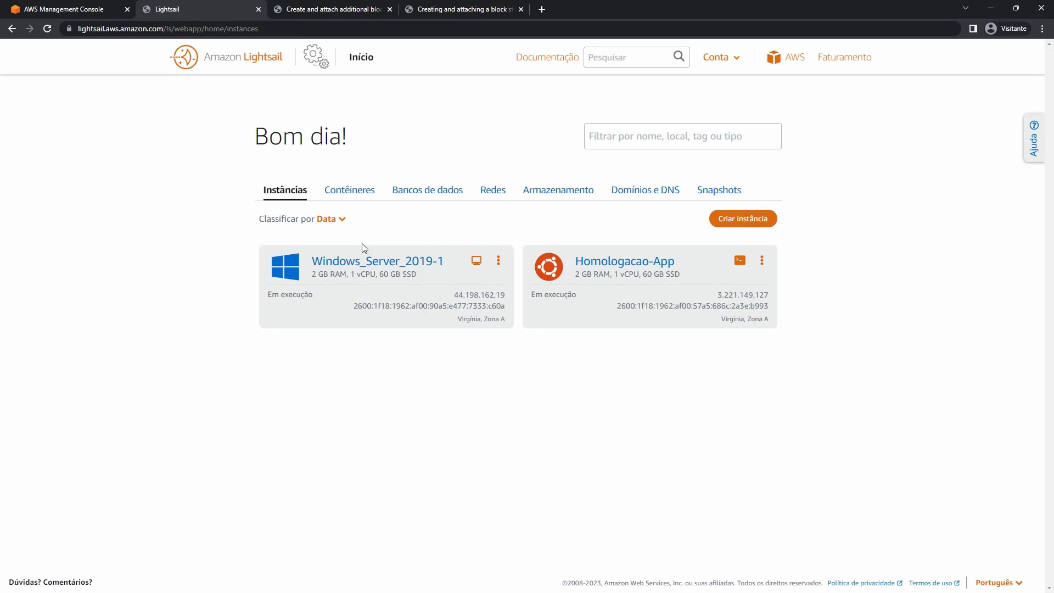
Put the Windows block-storage guide tab before the Linux guide, then return to the Lightsail dashboard.
left_click(325, 9)
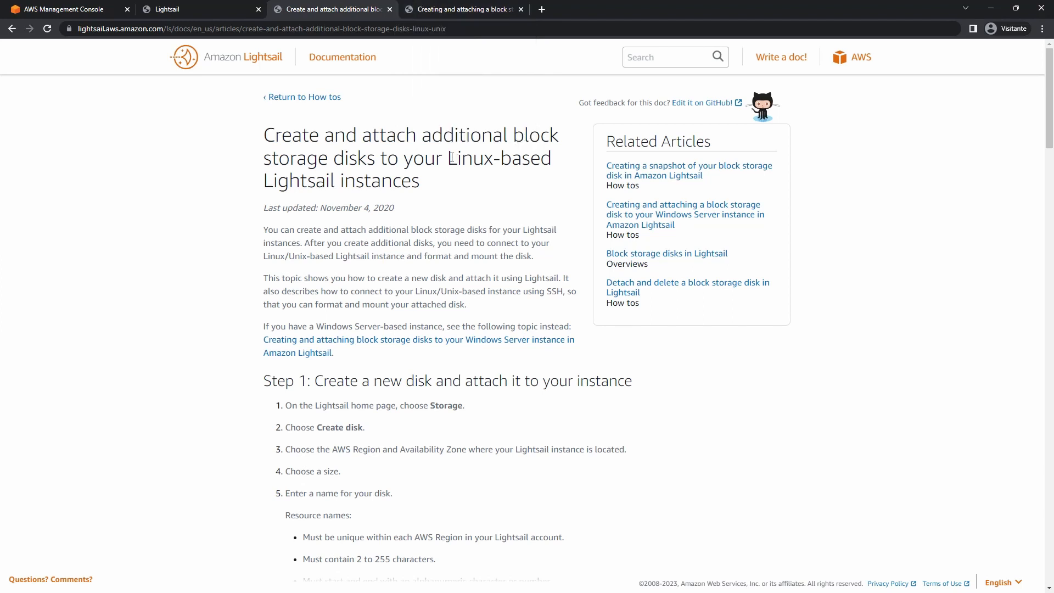
left_click_drag(447, 158, 519, 169)
left_click(467, 4)
left_click_drag(467, 10, 332, 9)
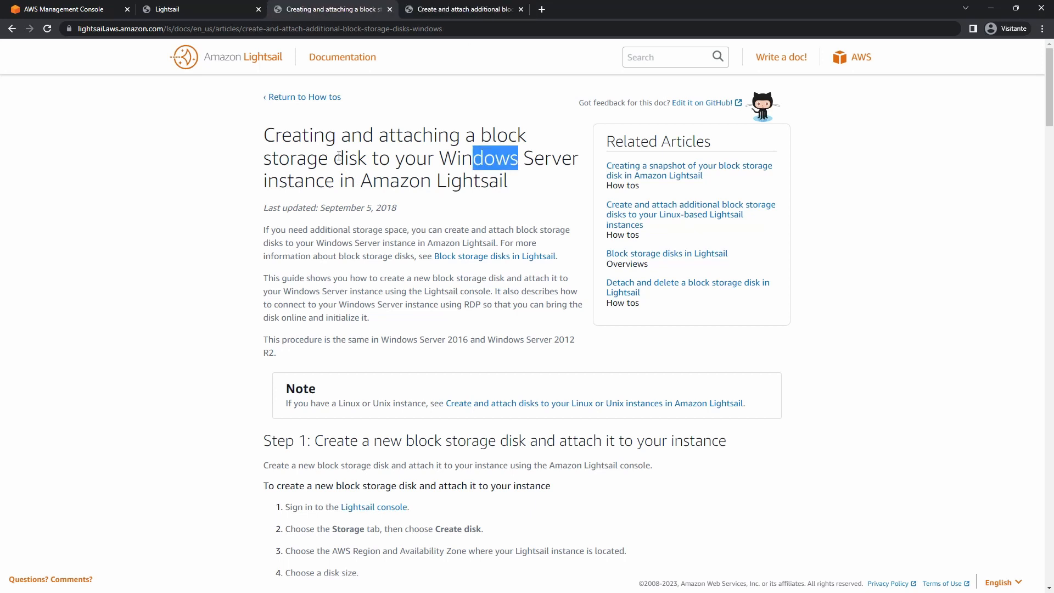
left_click(176, 9)
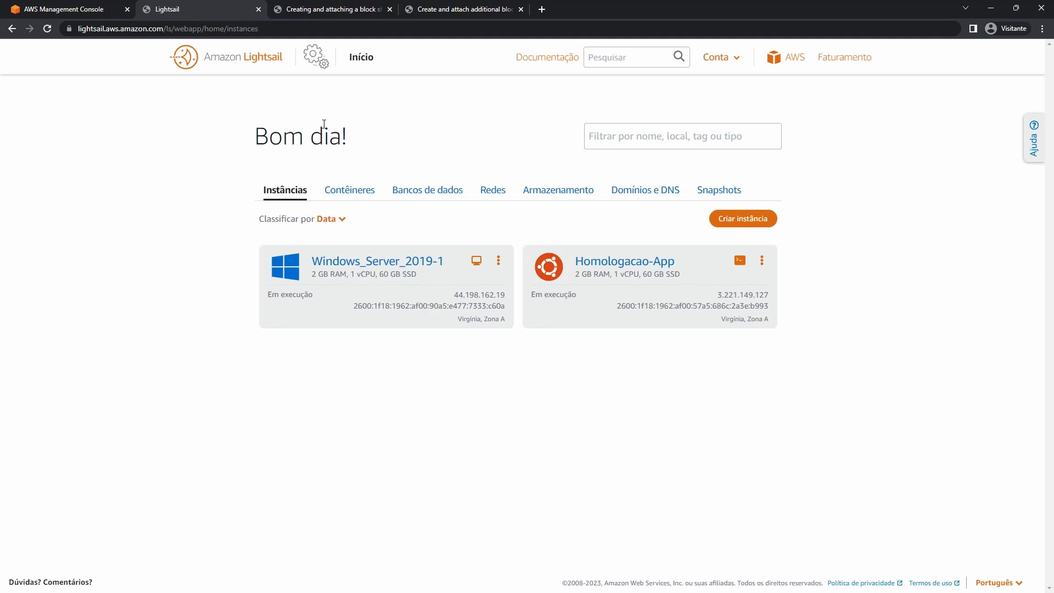
From Windows_Server_2019-1's storage tab, create an 8 GB disk named Disco-Windows.
left_click(367, 262)
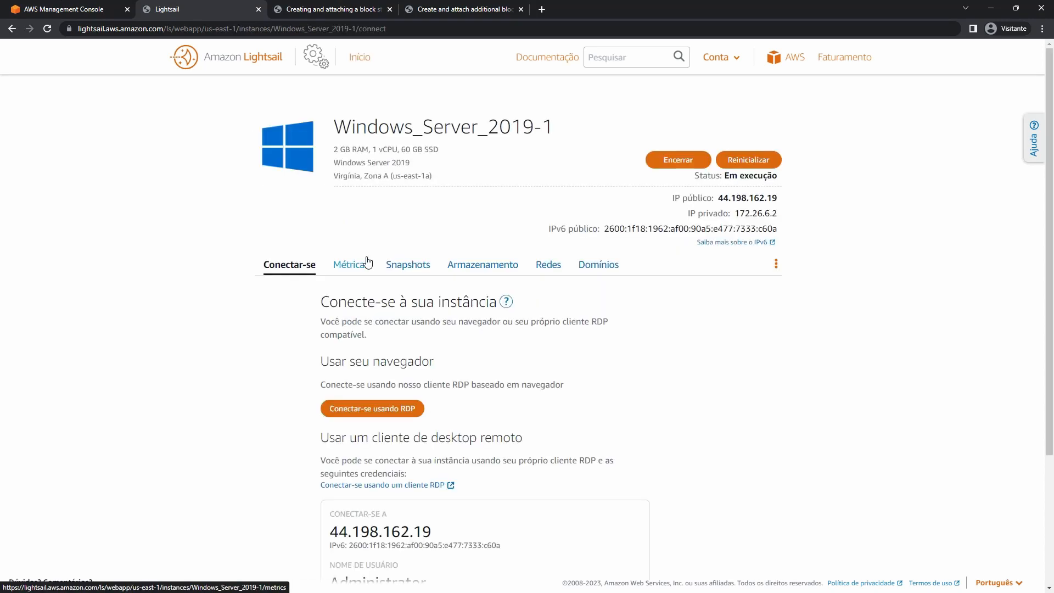
left_click(484, 267)
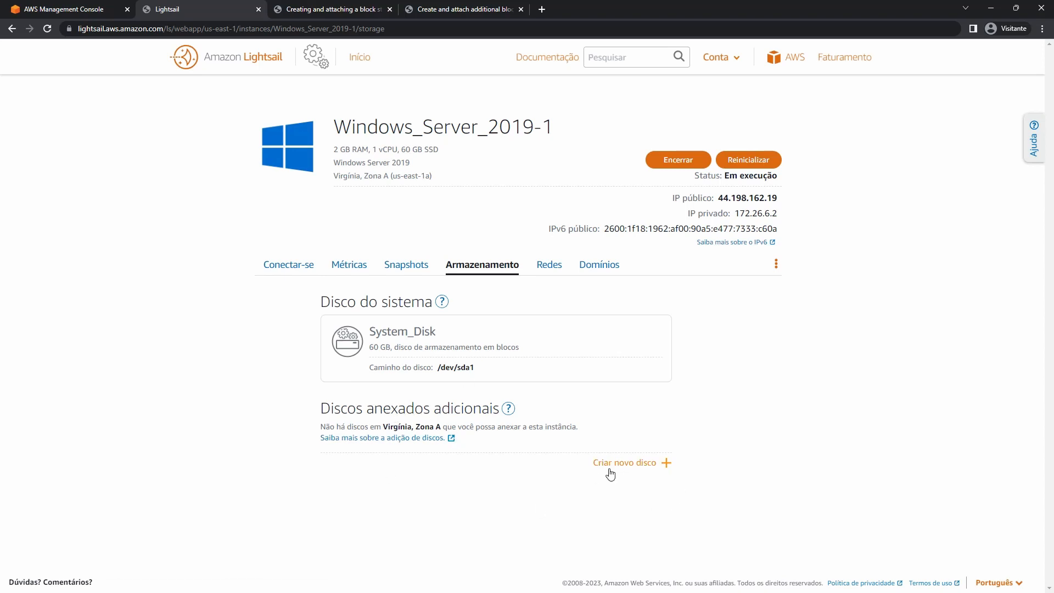
left_click(629, 464)
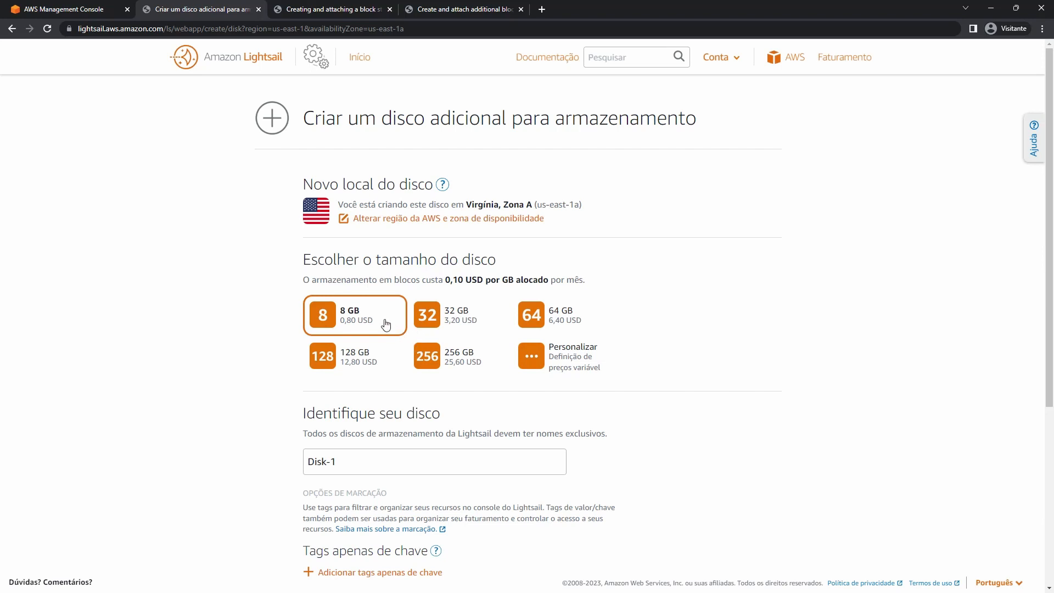
left_click(441, 327)
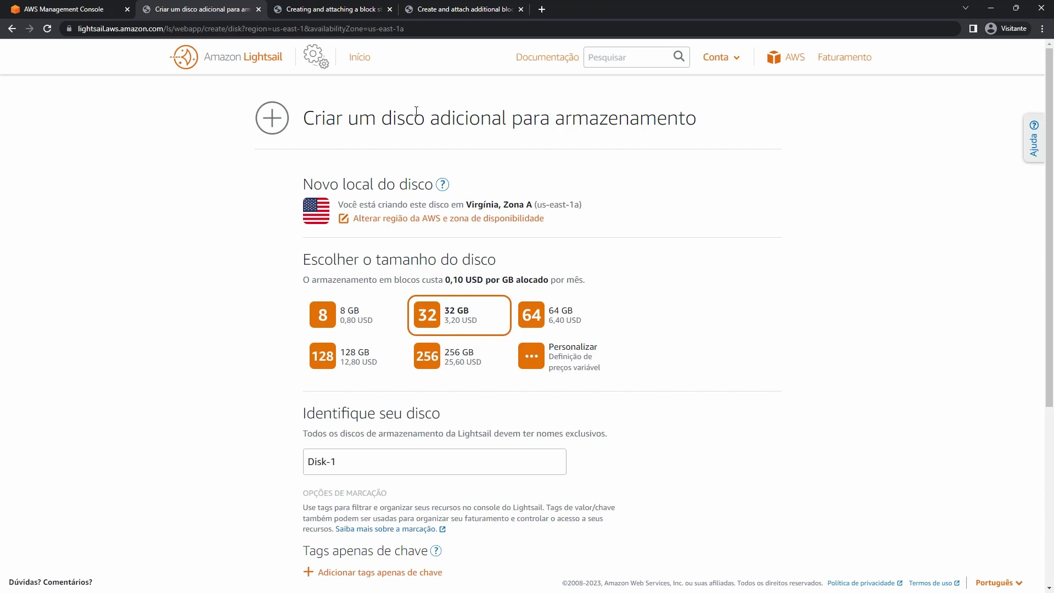
left_click(359, 323)
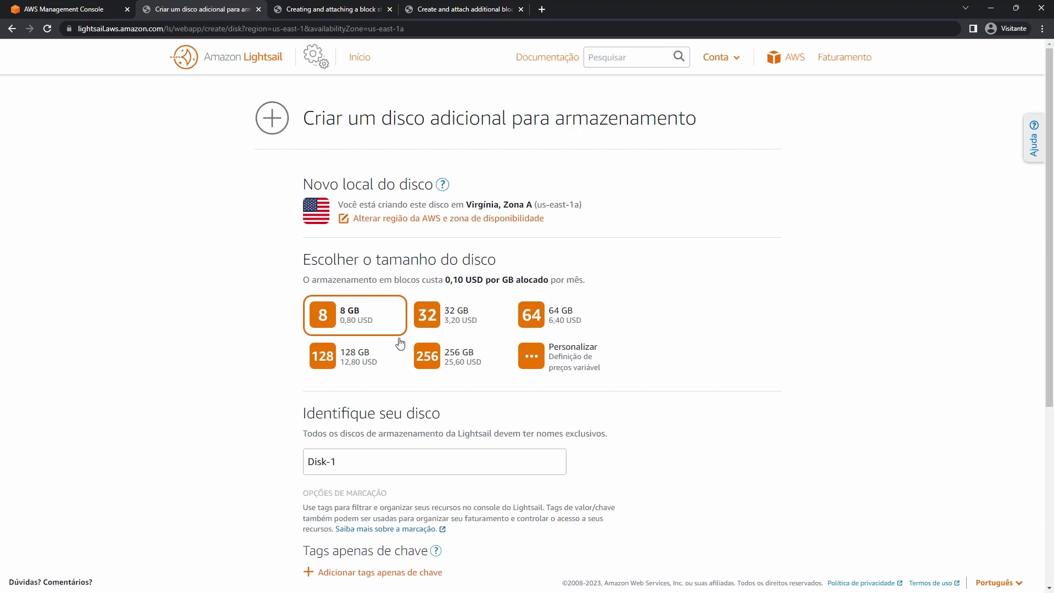
scroll(358, 416, "down", 4)
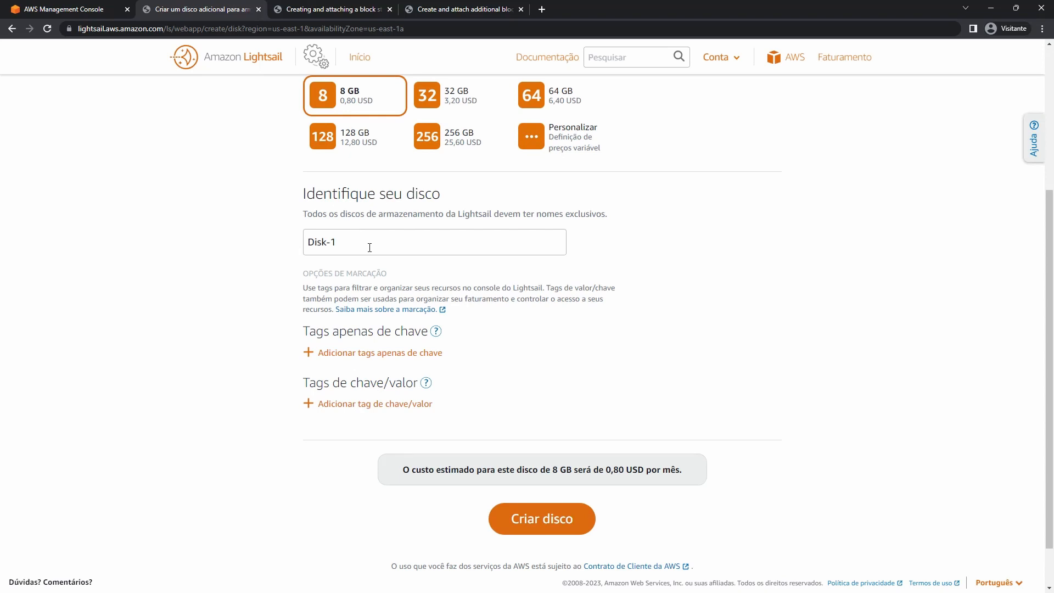
left_click_drag(369, 248, 222, 251)
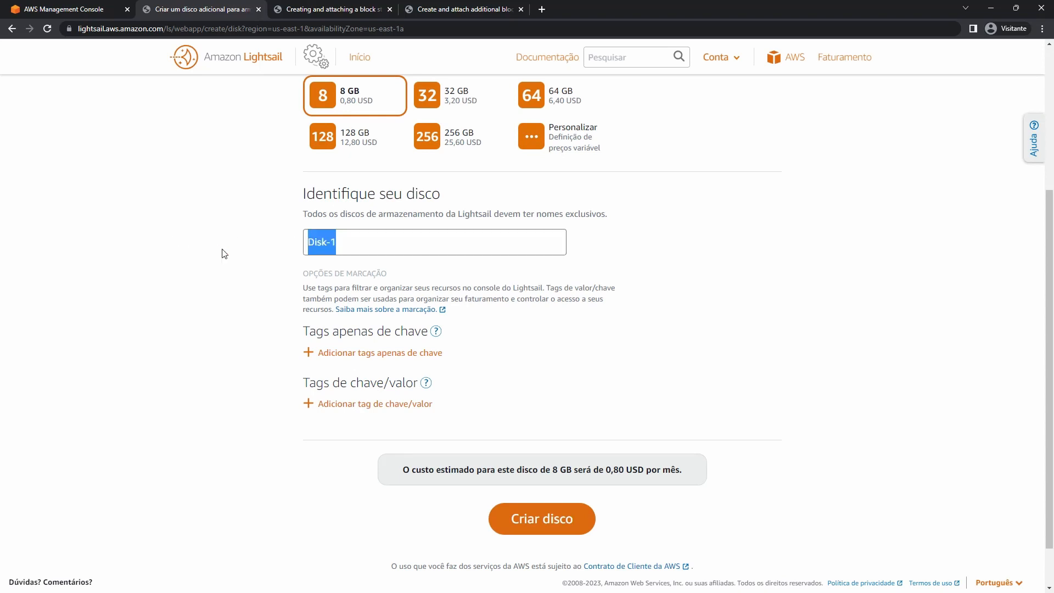
type("Dico-")
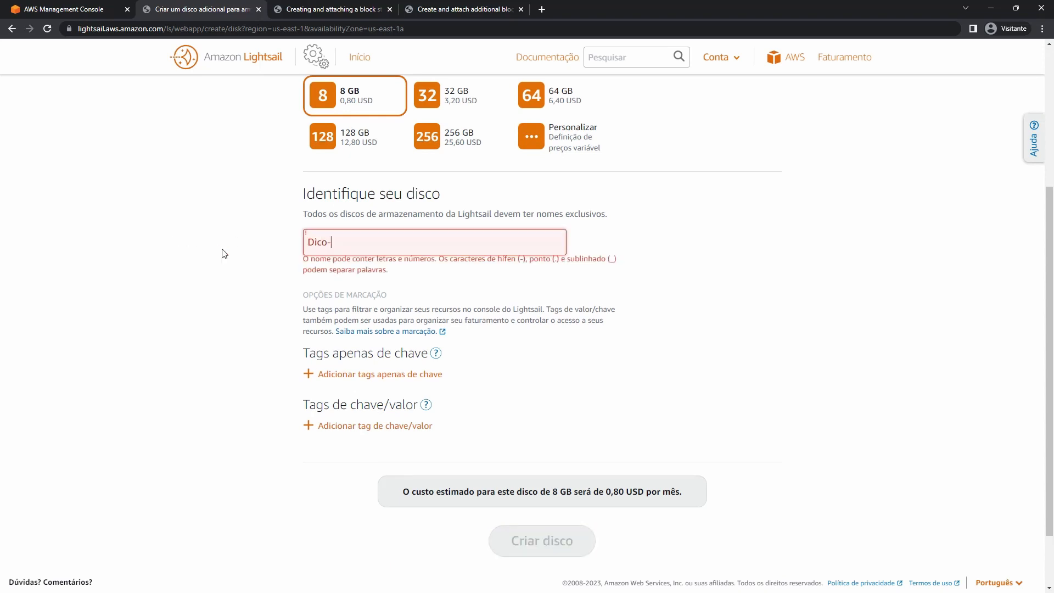
key("ctrl+a")
type("Disco-")
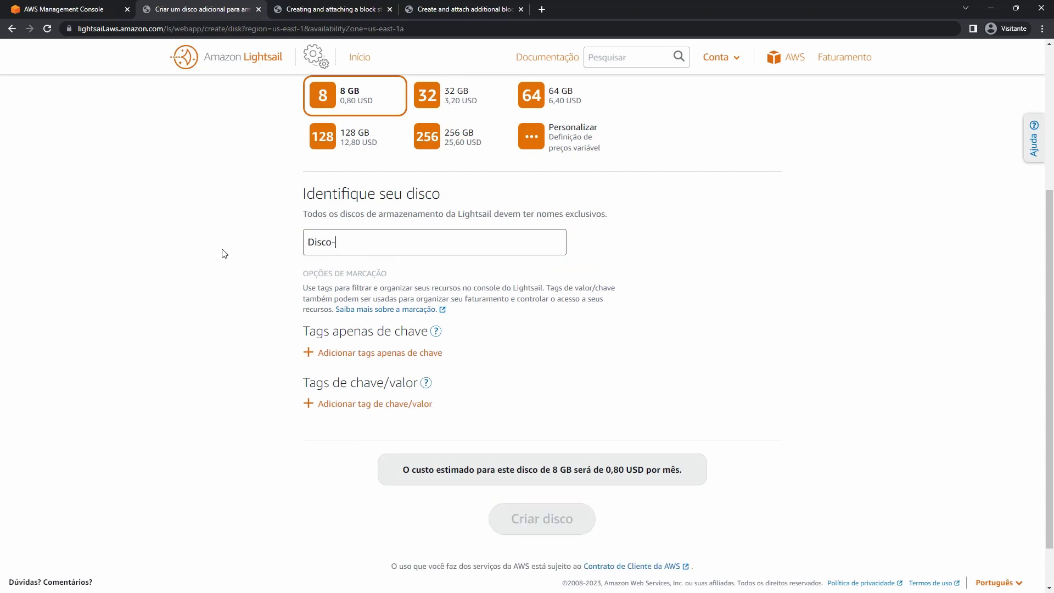
type("Windows")
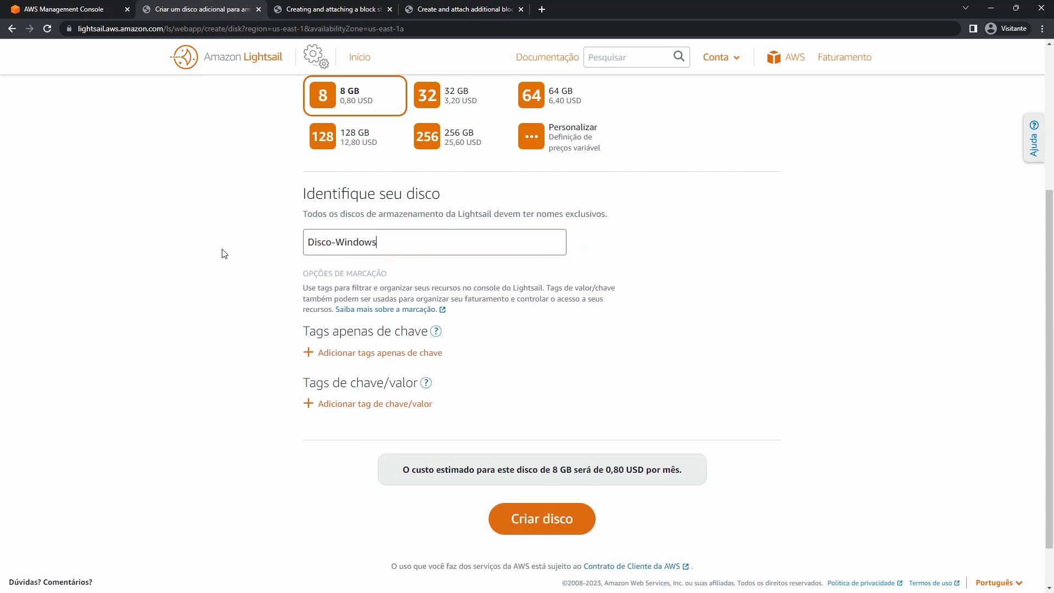
left_click(558, 522)
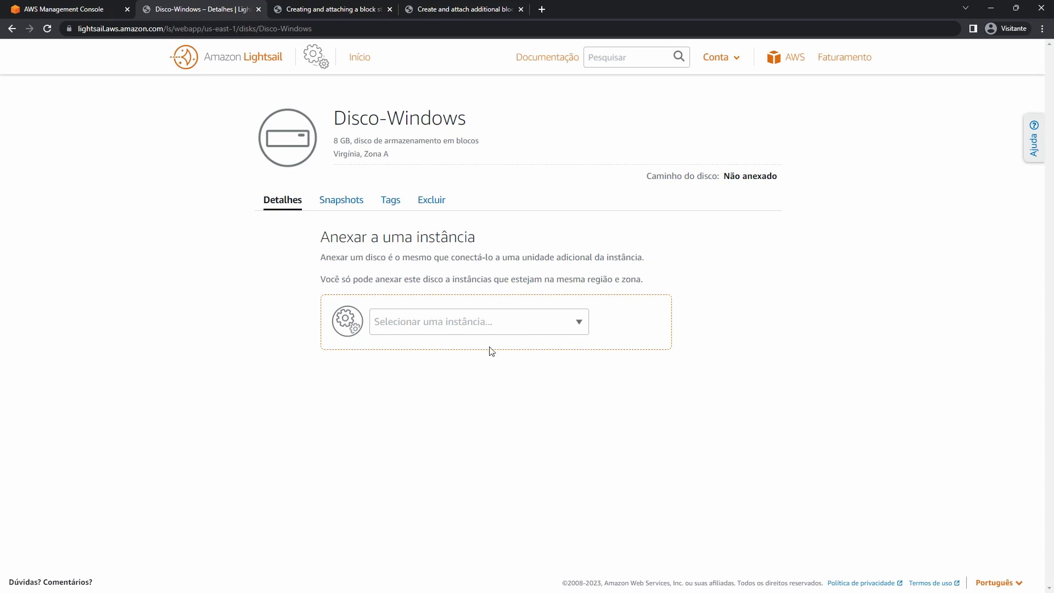
Attach Disco-Windows to Windows_Server_2019-1, then return to the Lightsail home page.
left_click(540, 329)
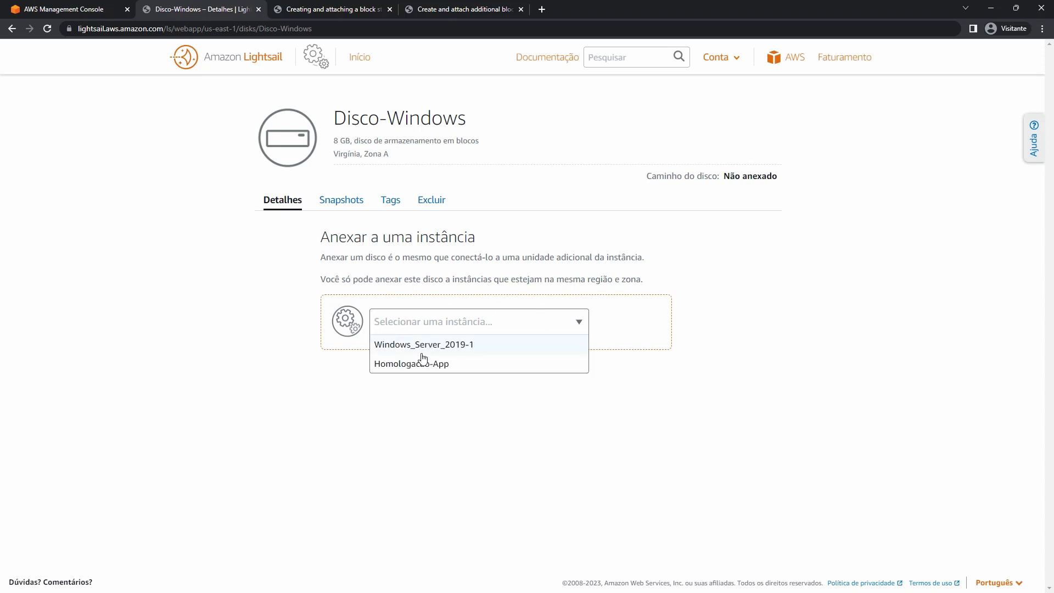
left_click(469, 346)
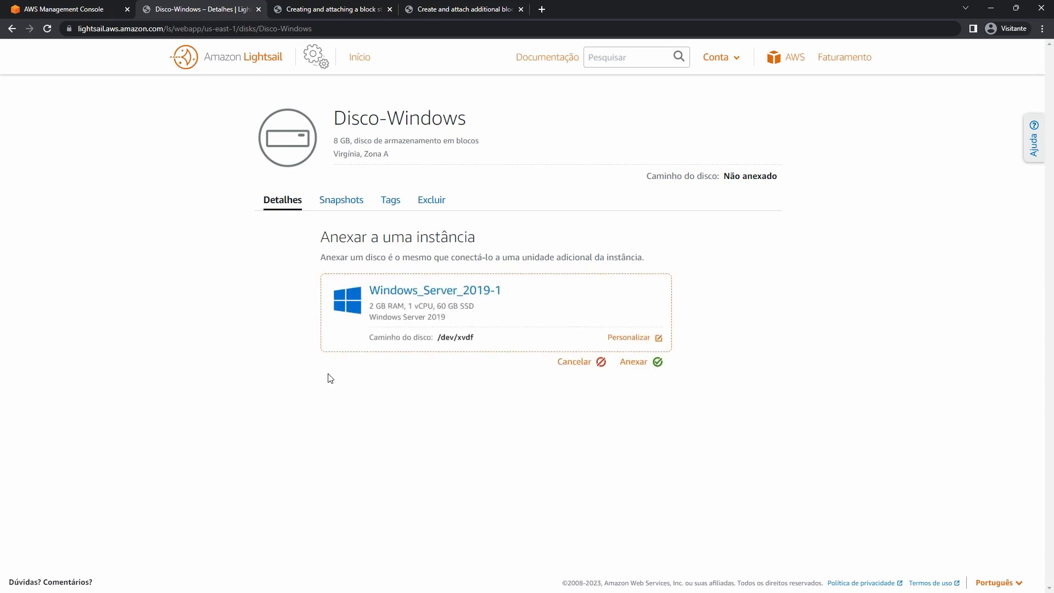
left_click(631, 365)
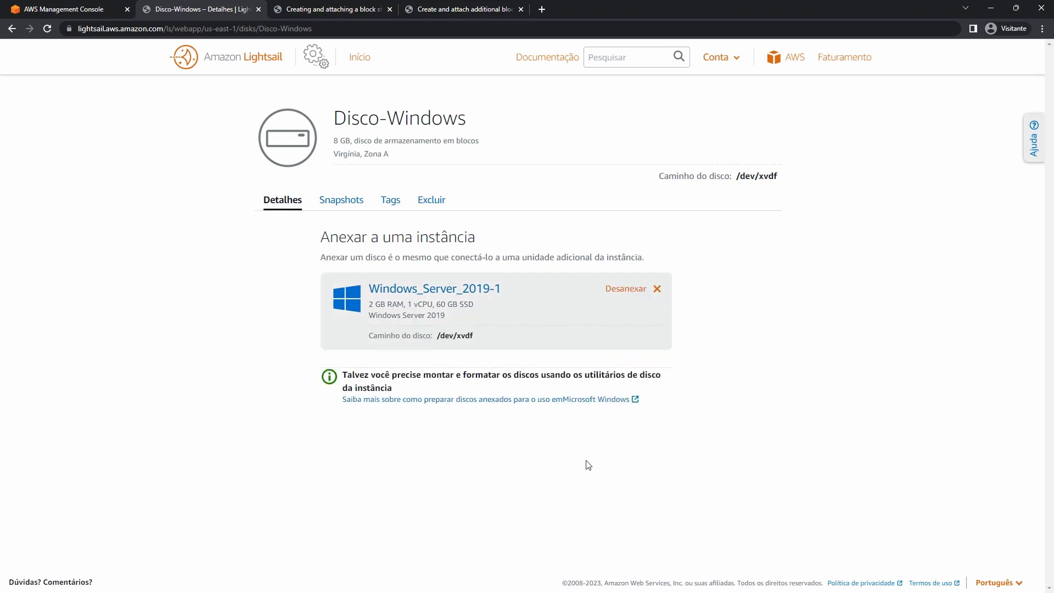
left_click_drag(445, 375, 561, 373)
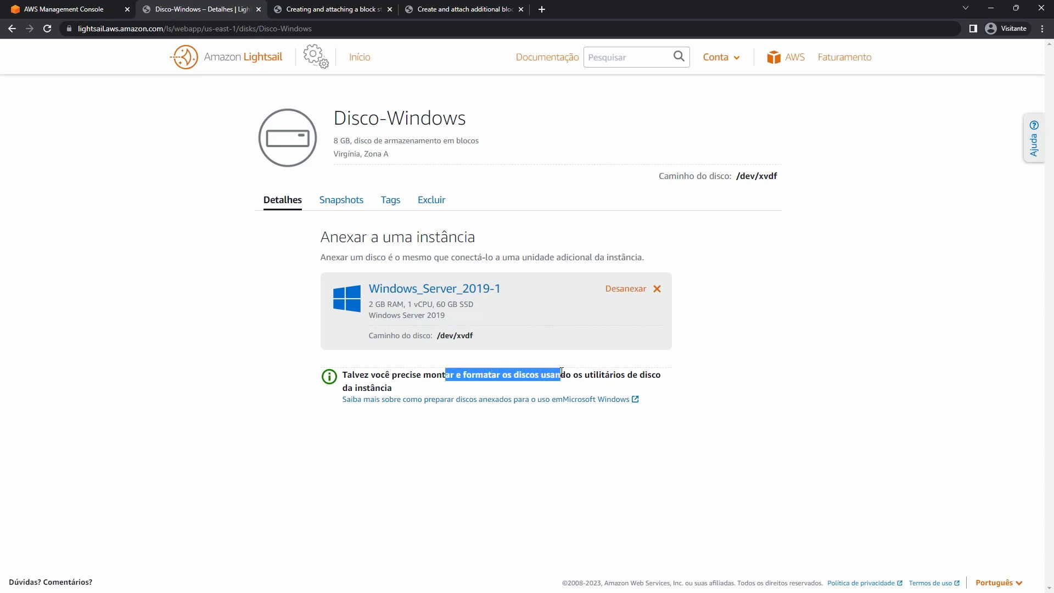
left_click(366, 65)
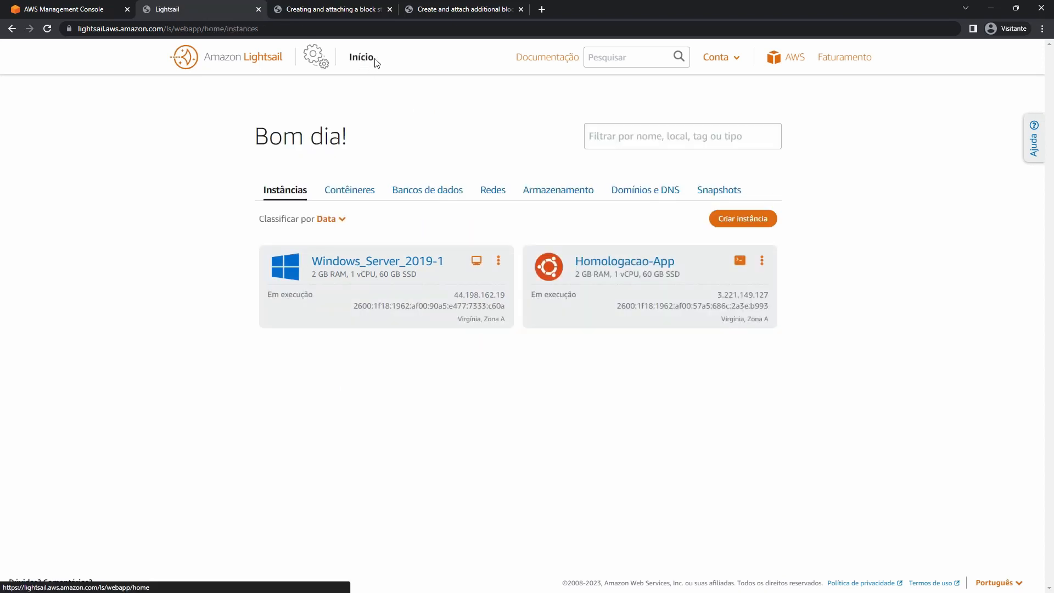
Review Windows_Server_2019-1's public IP address and its attached disks in Lightsail.
left_click(376, 263)
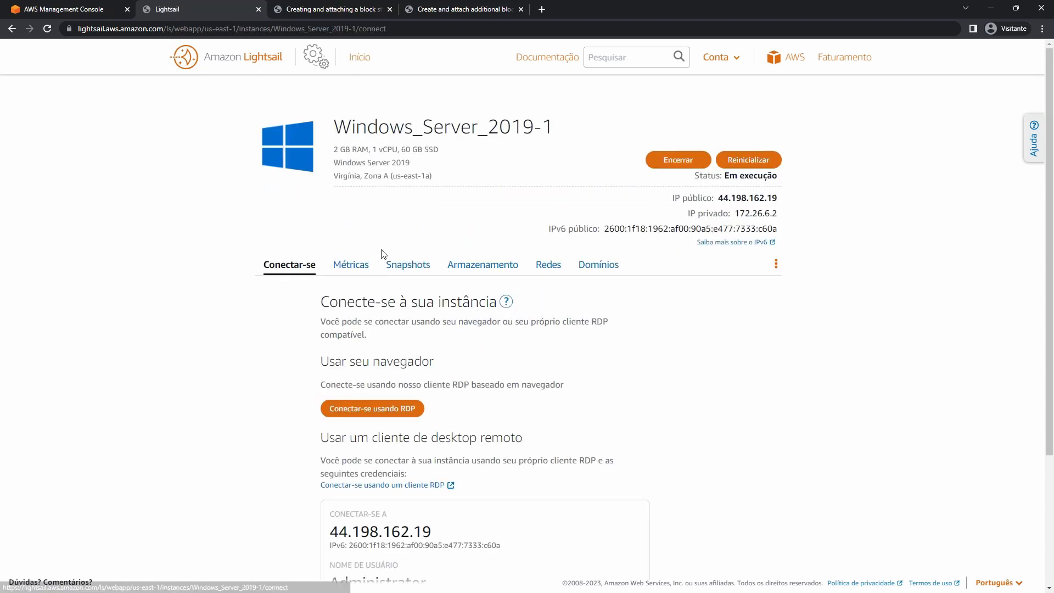
scroll(364, 349, "down", 3)
double_click(374, 352)
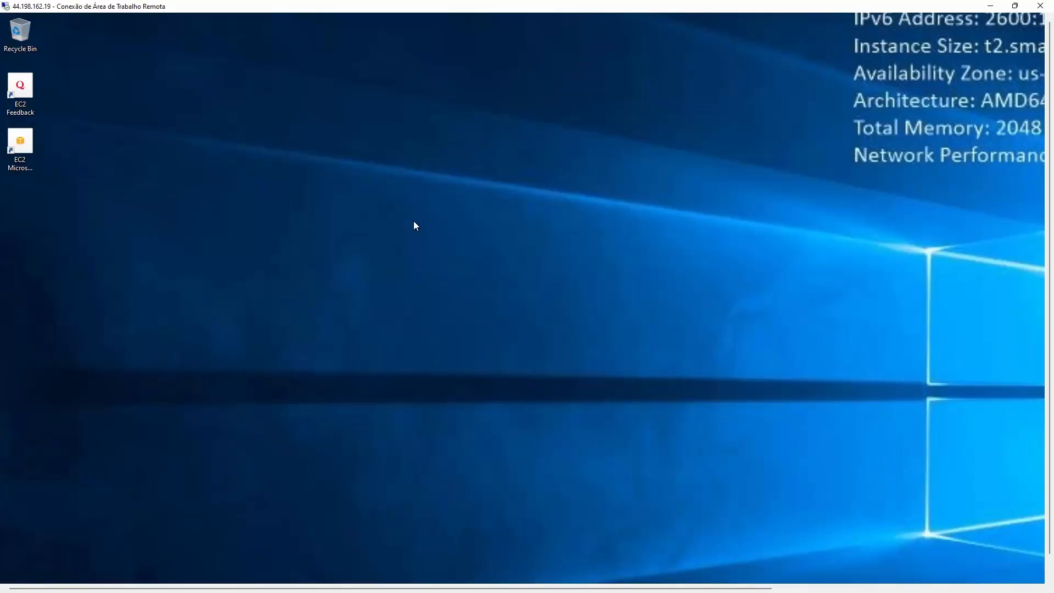
left_click(990, 5)
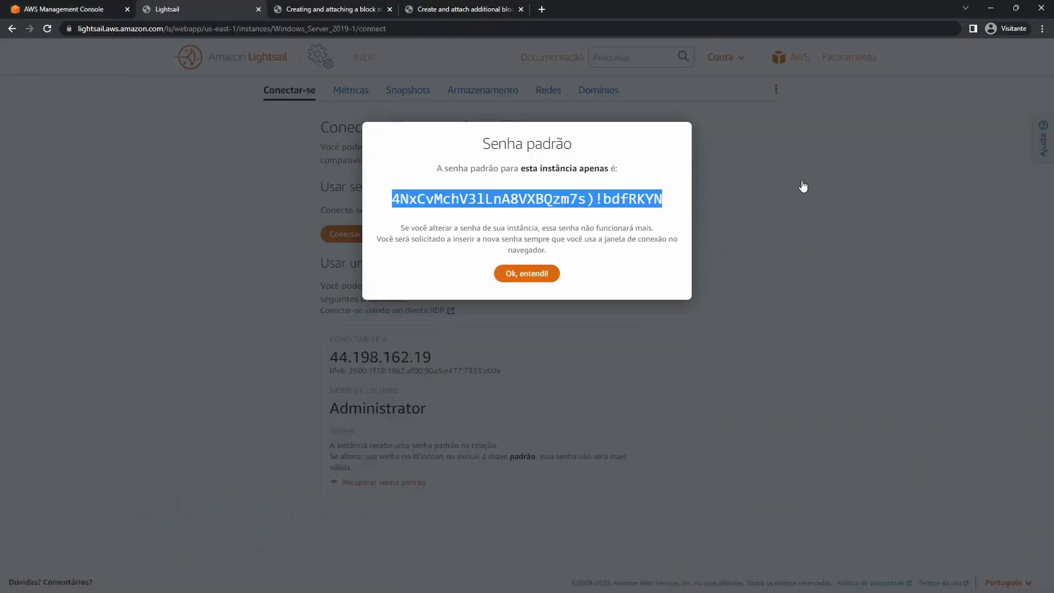
left_click(803, 186)
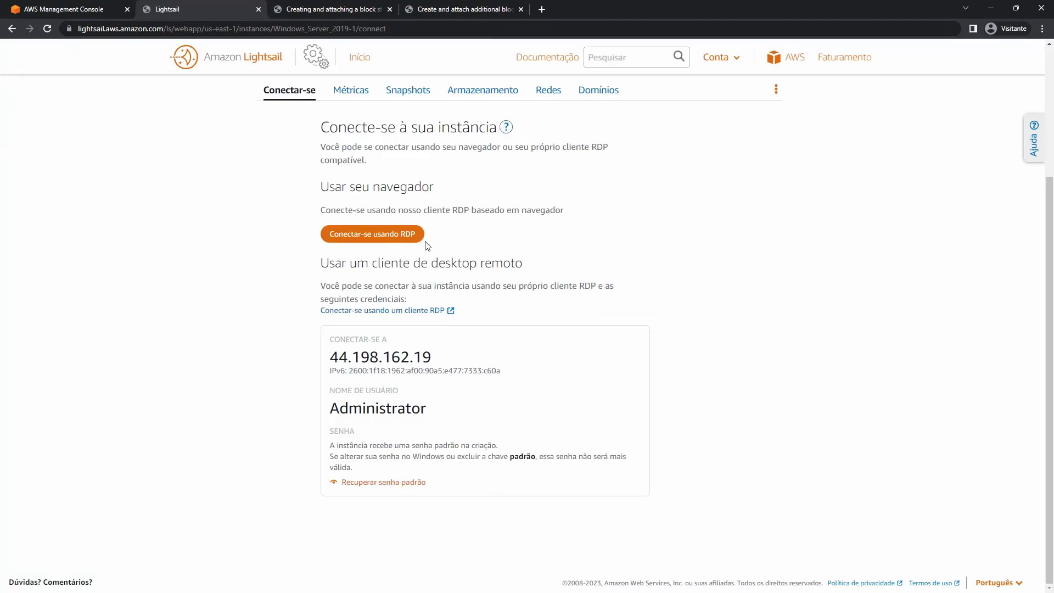
scroll(434, 220, "up", 3)
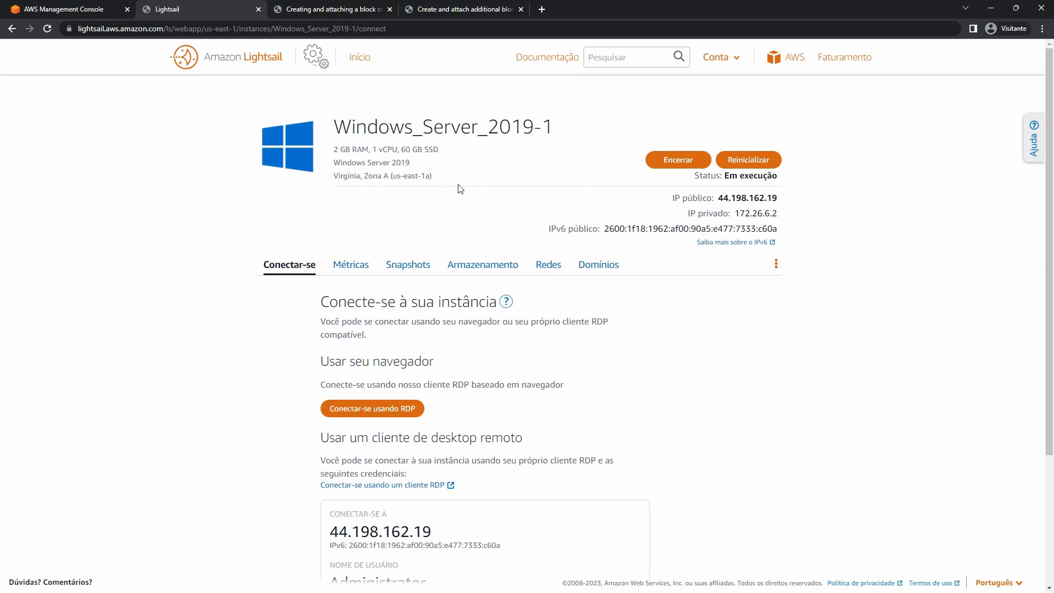
left_click(483, 265)
scroll(400, 397, "down", 1)
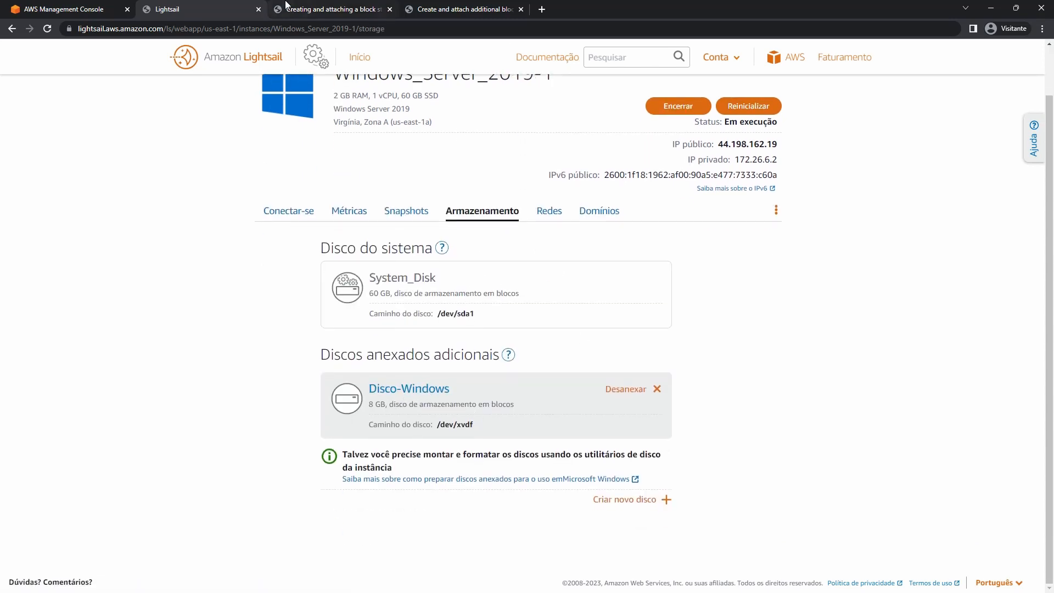
Open the Windows storage guide and confirm the server's This PC lists only Local Disk (C:).
left_click(304, 7)
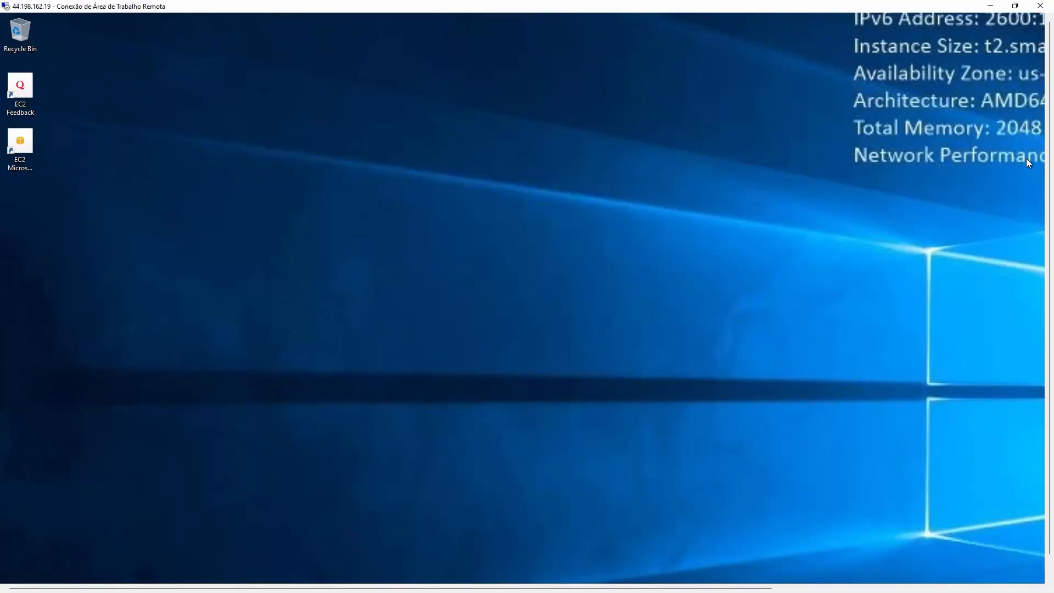
left_click_drag(1049, 148, 1049, 238)
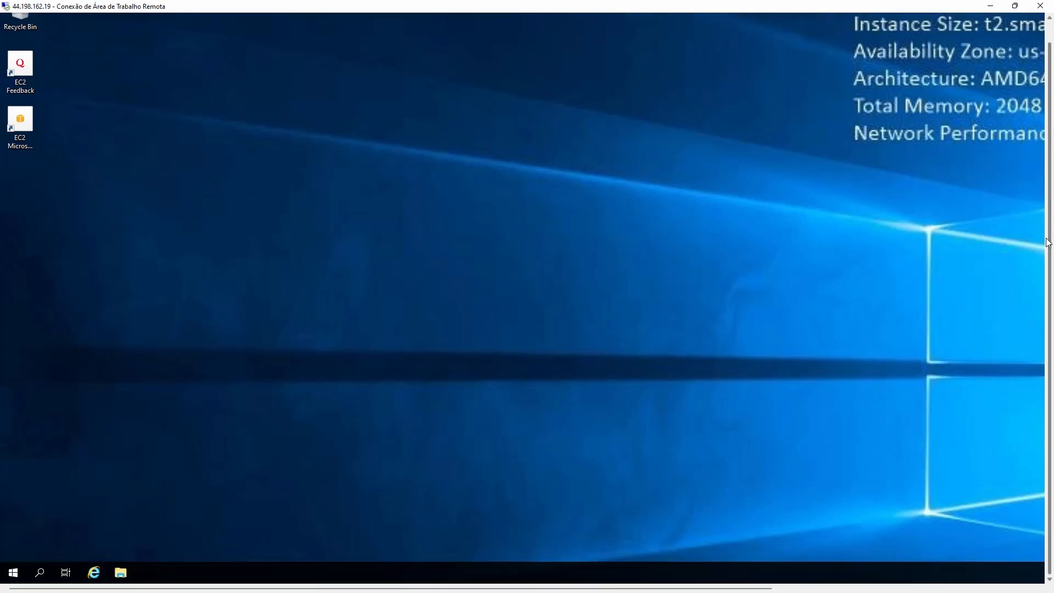
left_click(119, 573)
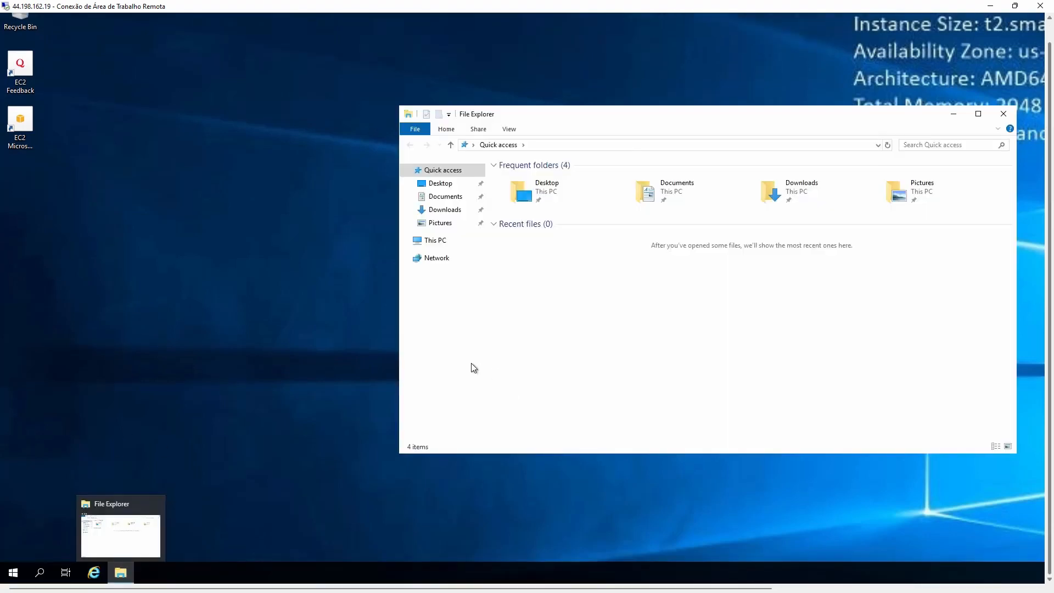
left_click(439, 245)
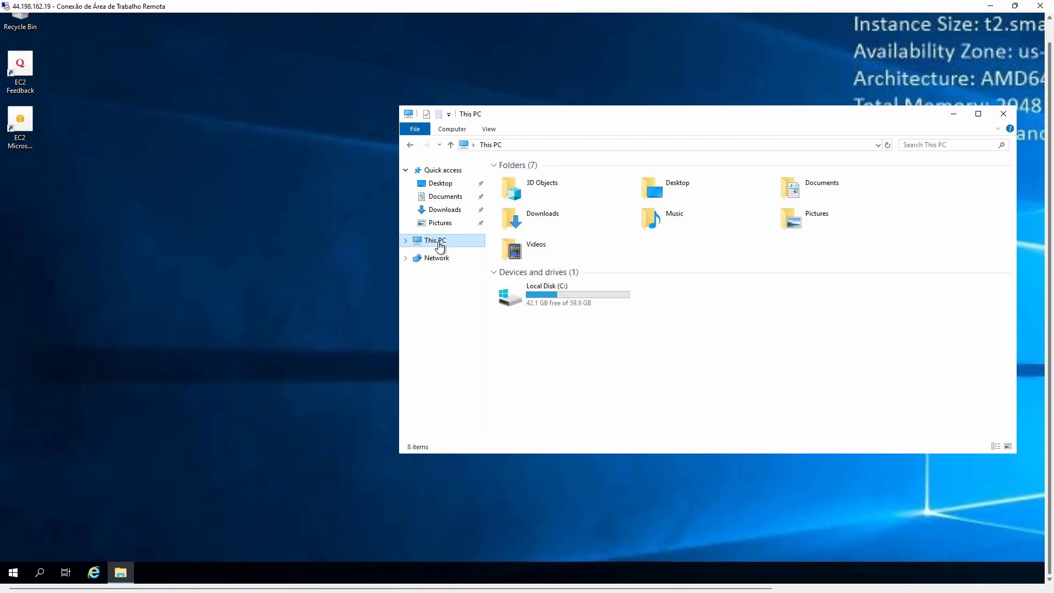
left_click(581, 354)
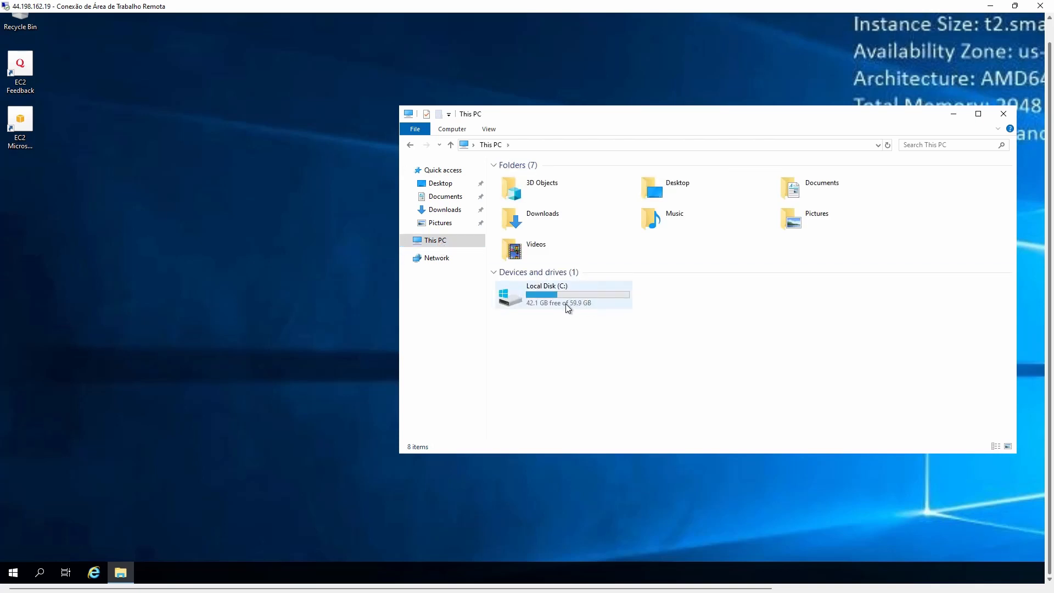
left_click(566, 304)
left_click(572, 327)
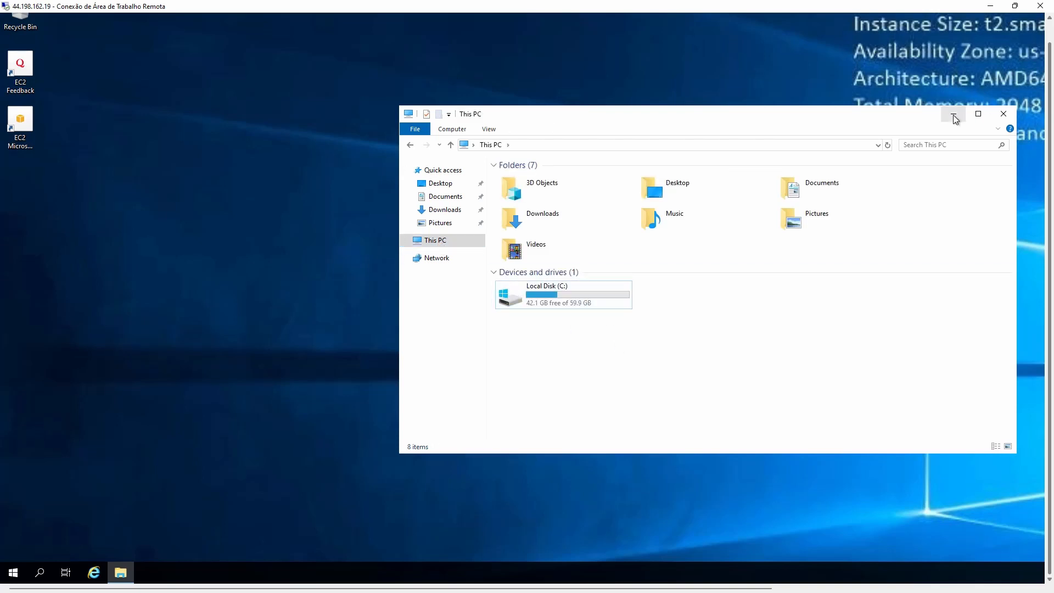
mouse_move(1009, 5)
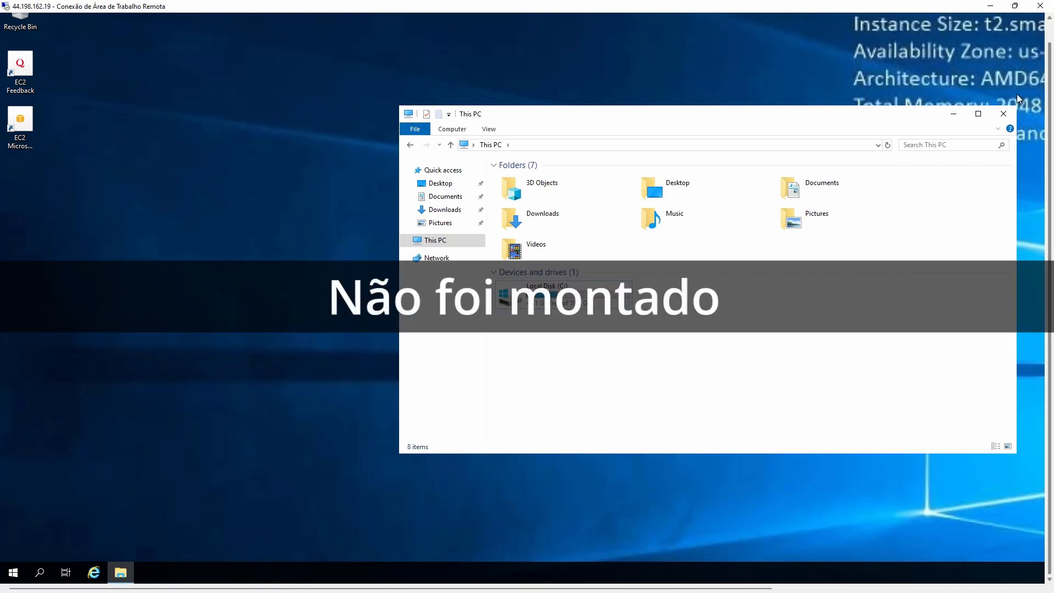
left_click(992, 5)
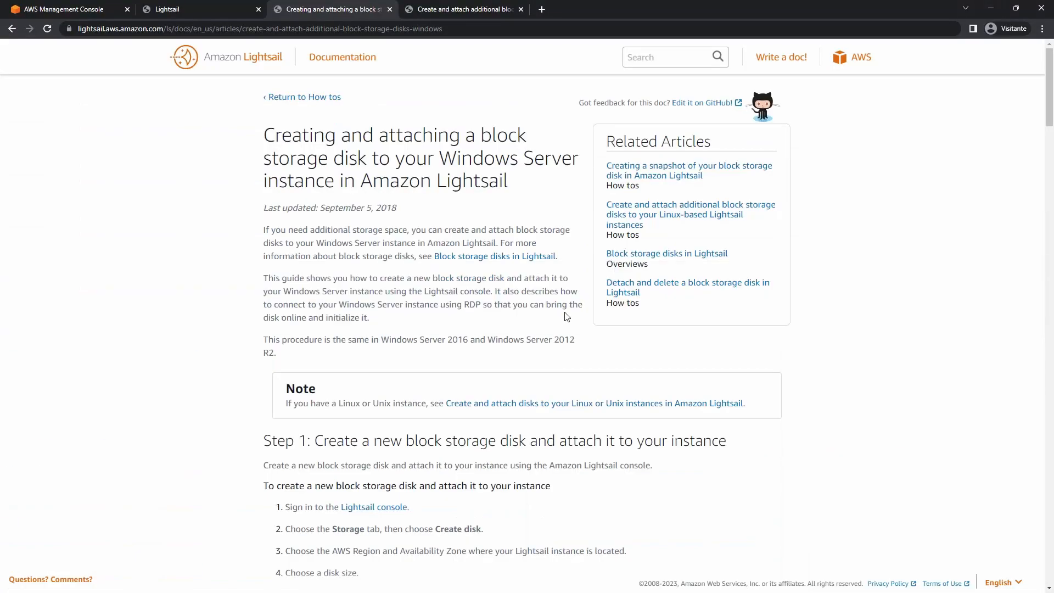
Read Steps 2 and 3 of the Windows block-storage guide on initializing the new disk.
scroll(378, 168, "down", 7)
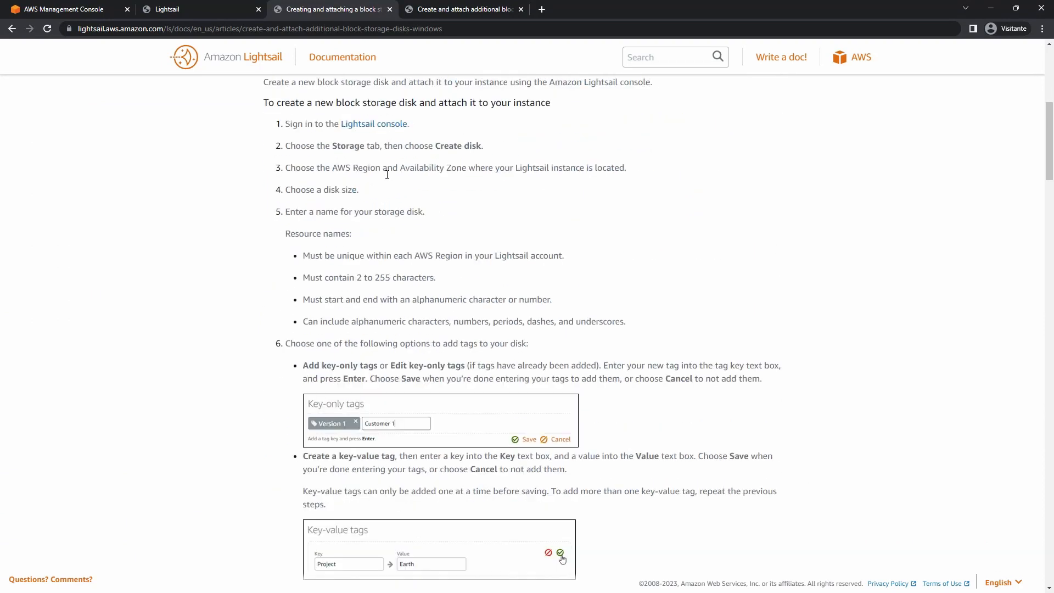
scroll(412, 231, "down", 15)
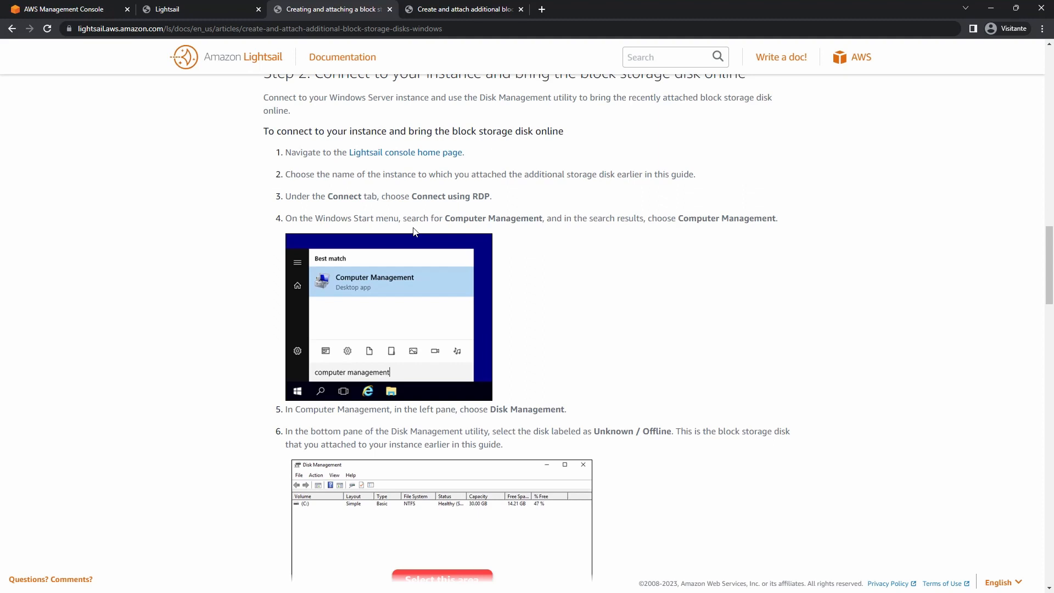
scroll(409, 229, "up", 1)
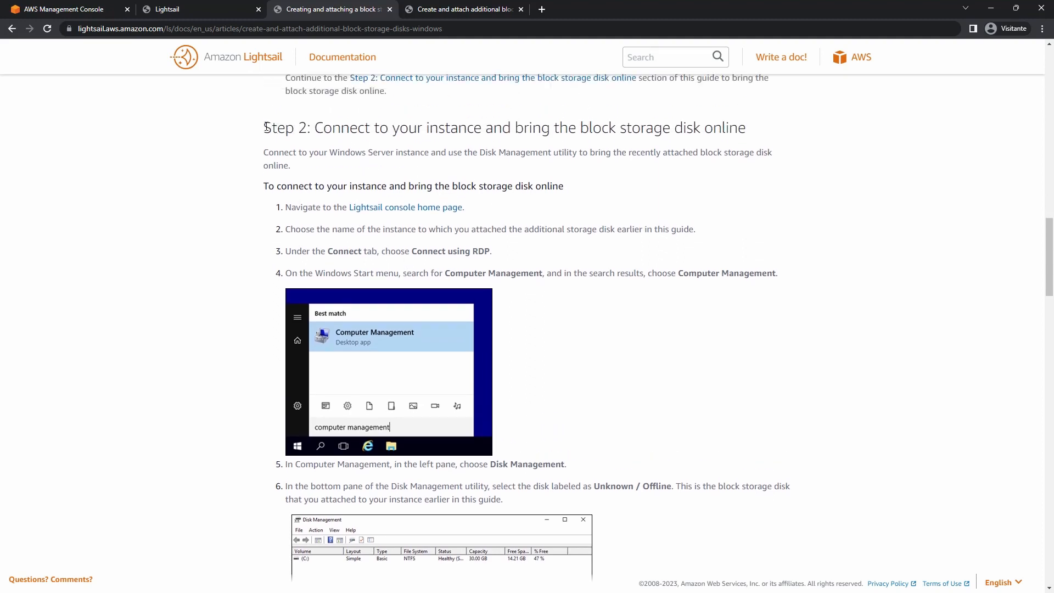
left_click_drag(266, 127, 308, 122)
scroll(431, 277, "down", 8)
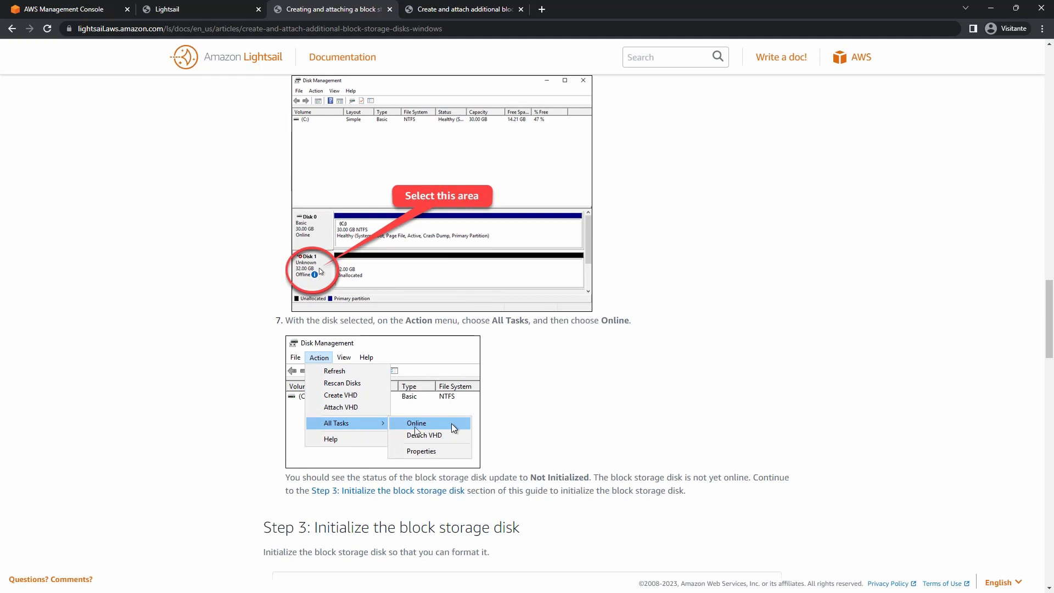
scroll(424, 426, "down", 6)
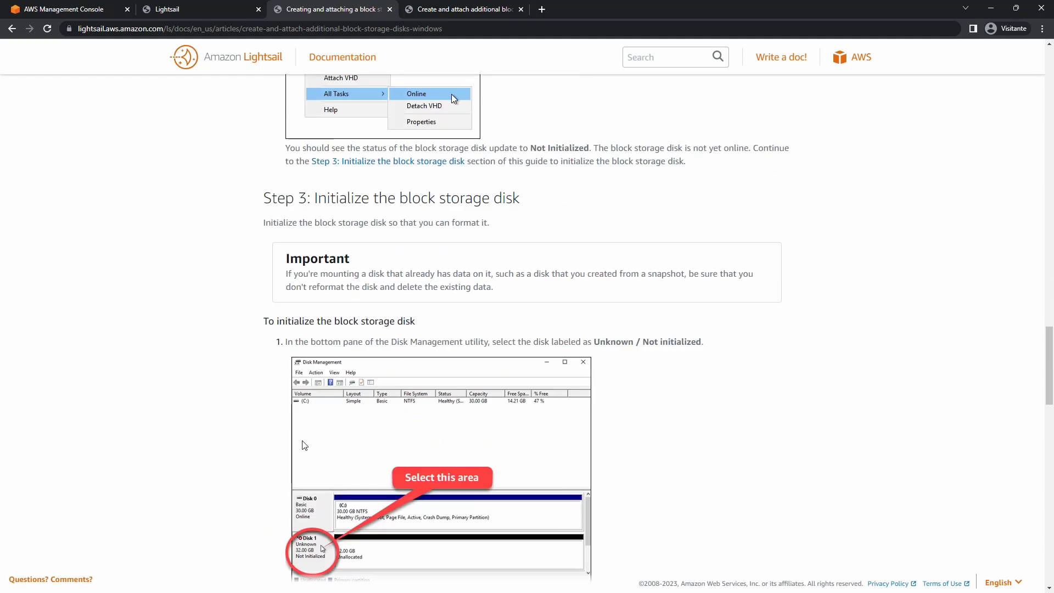
scroll(407, 293, "down", 5)
scroll(404, 302, "down", 17)
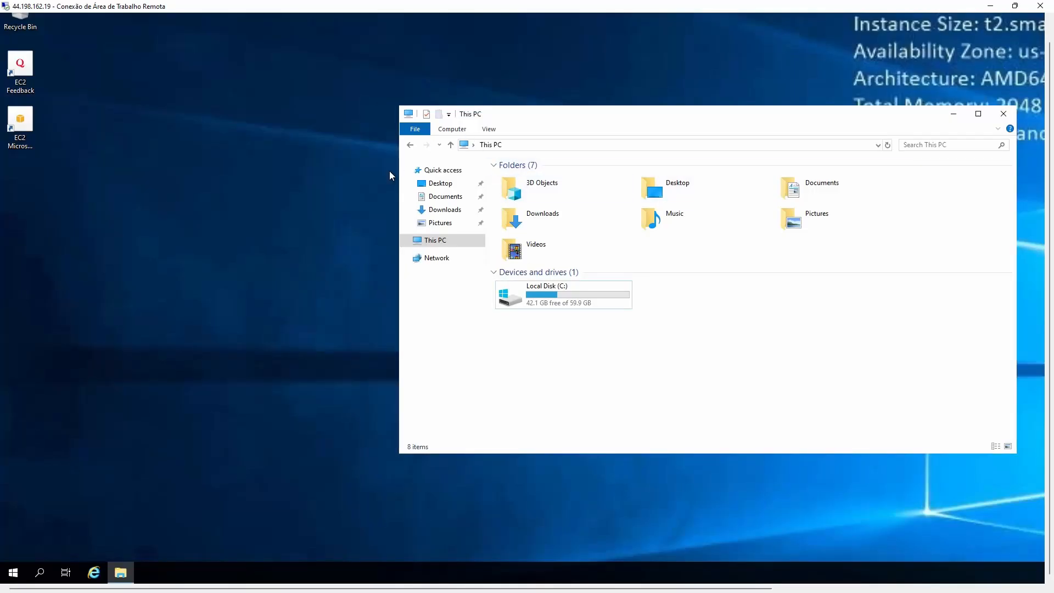
Open the server's Start menu, then scroll the guide back to the Disk Management instructions.
left_click(14, 573)
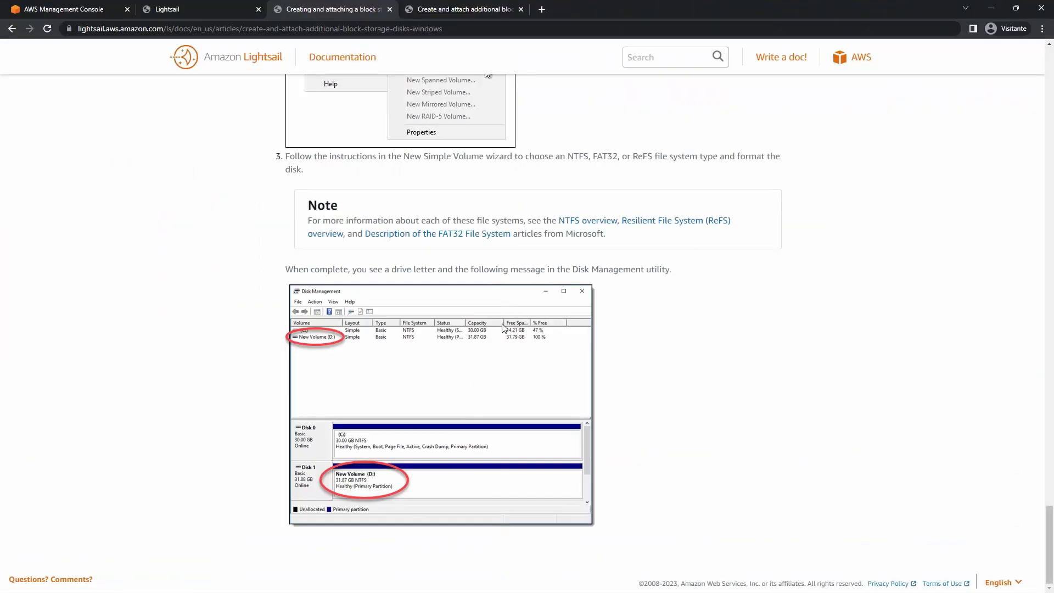
scroll(498, 346, "up", 20)
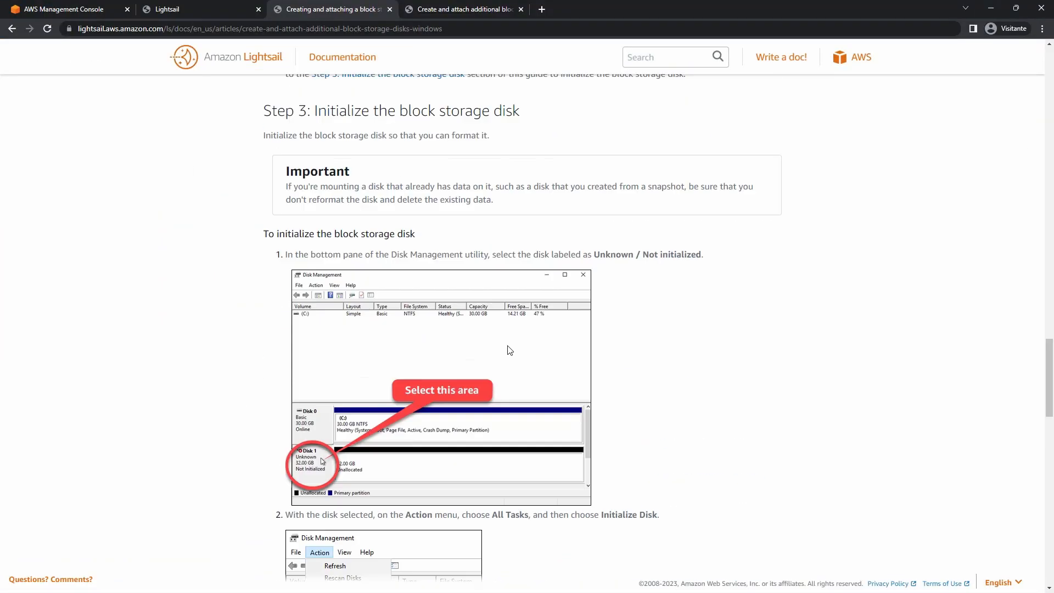
scroll(498, 346, "up", 8)
scroll(499, 357, "down", 10)
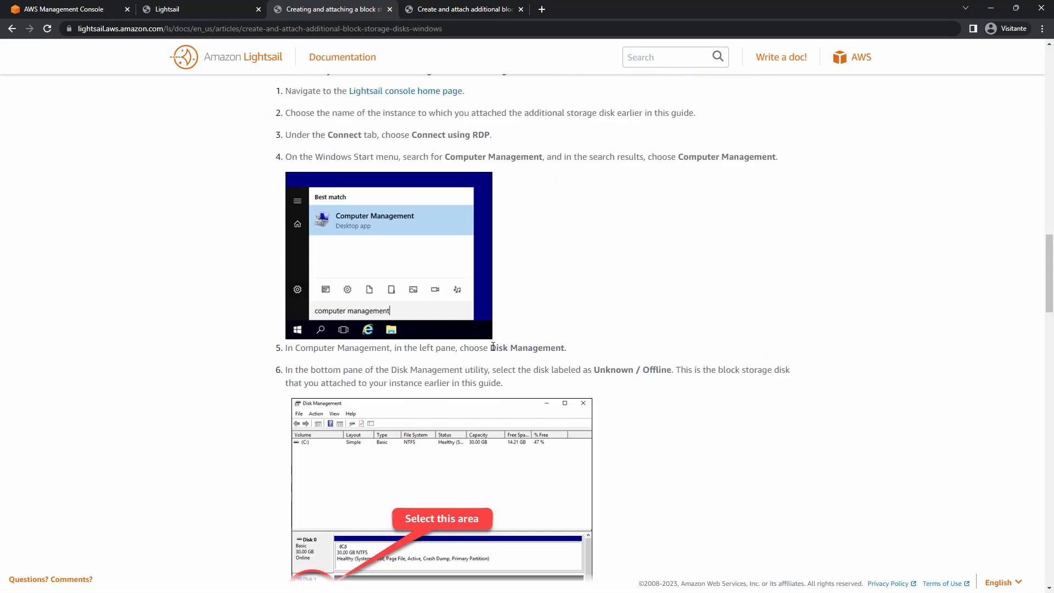
Copy 'Disk Management' from the guide and search it on the server to open the partition tool.
left_click_drag(491, 348, 568, 348)
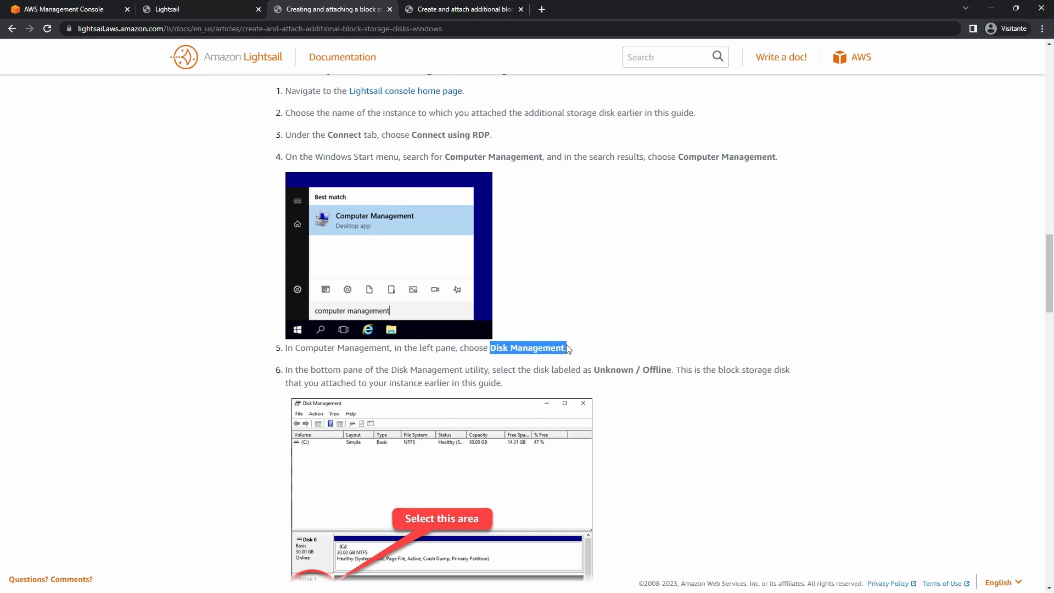
right_click(550, 349)
left_click(564, 356)
left_click(991, 8)
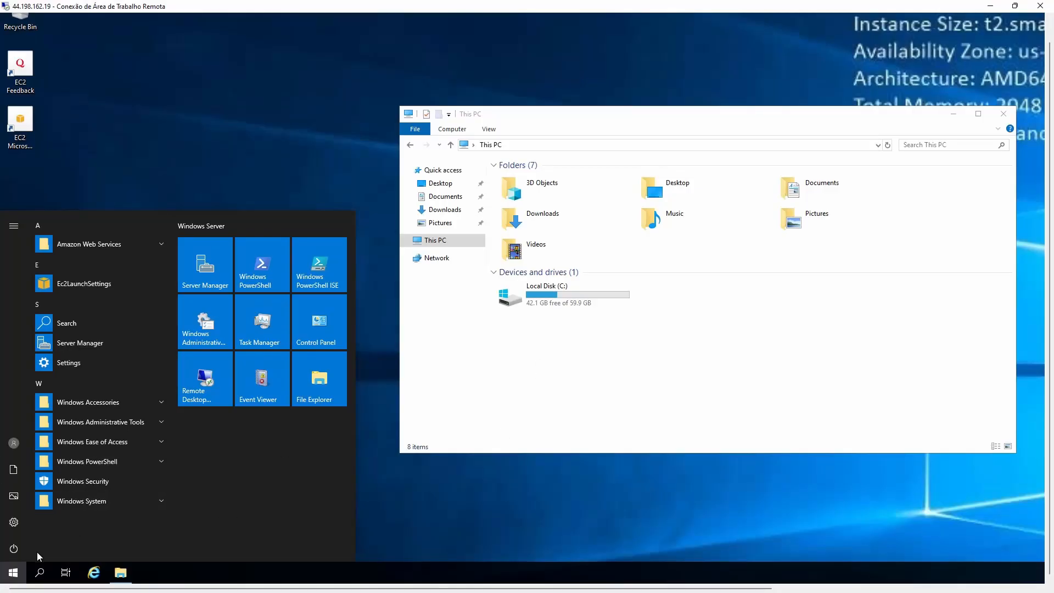
key("ctrl+v")
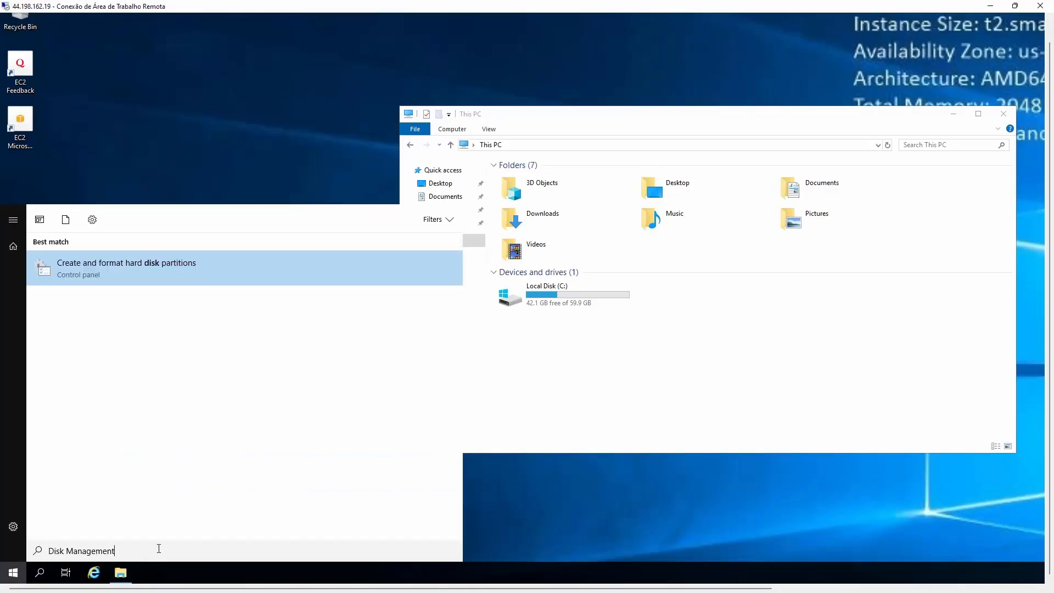
left_click(155, 266)
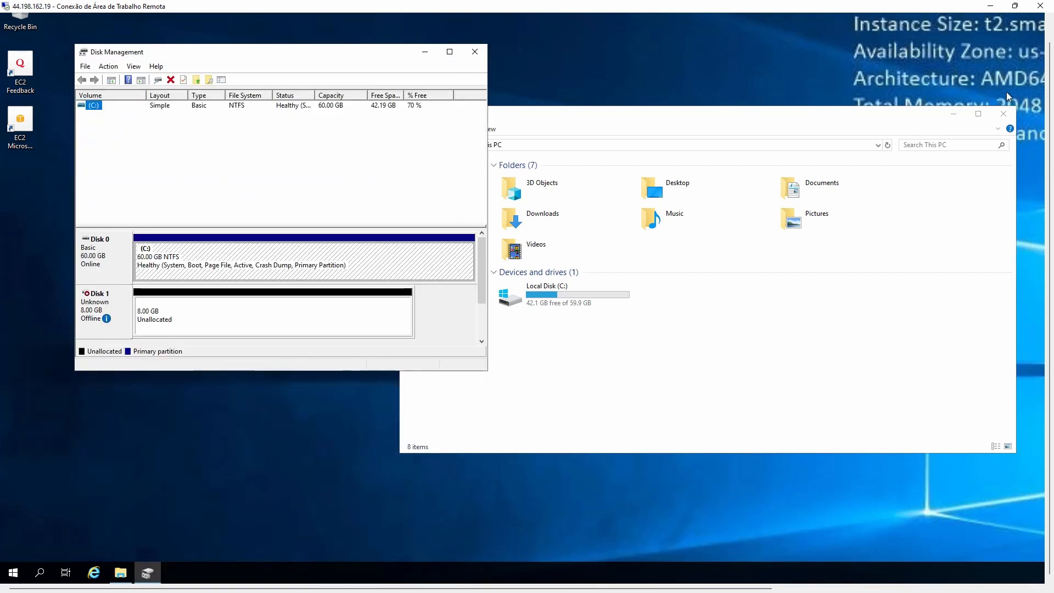
Bring Disk 1 online and initialize it with the MBR partition style.
left_click(955, 115)
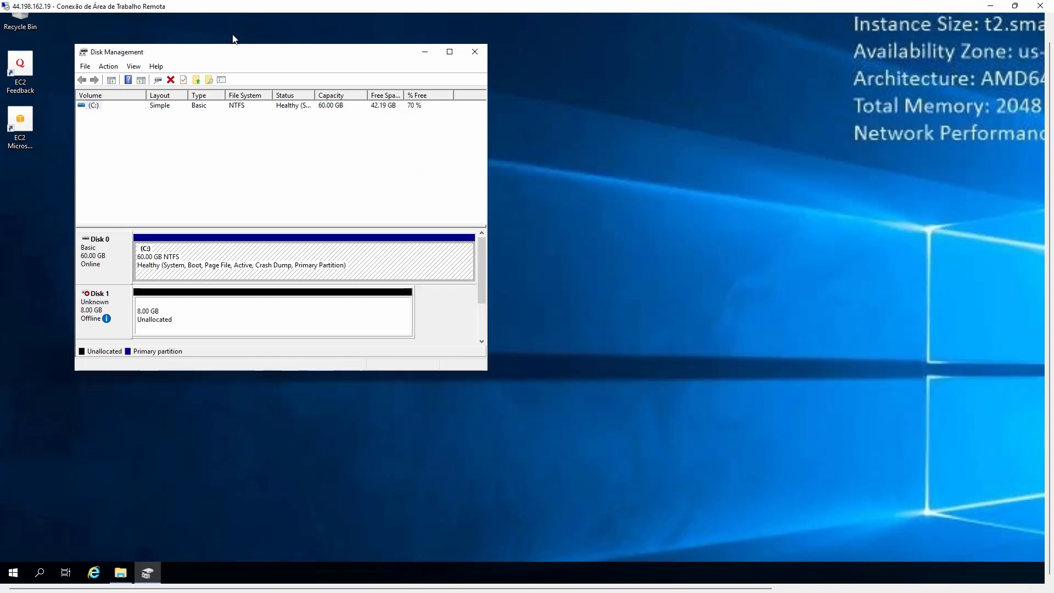
left_click_drag(407, 57, 683, 67)
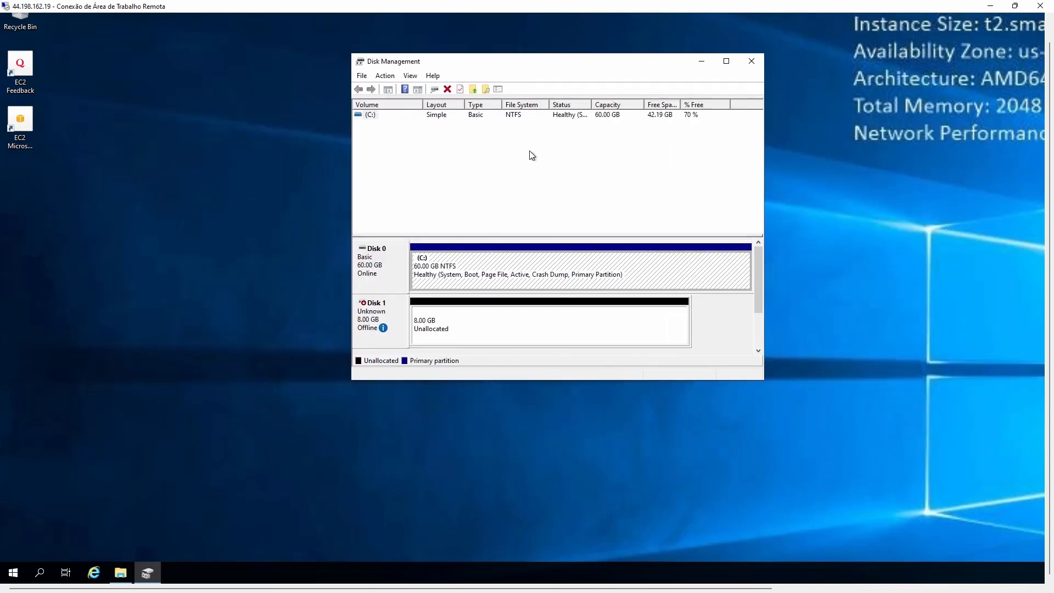
mouse_move(383, 328)
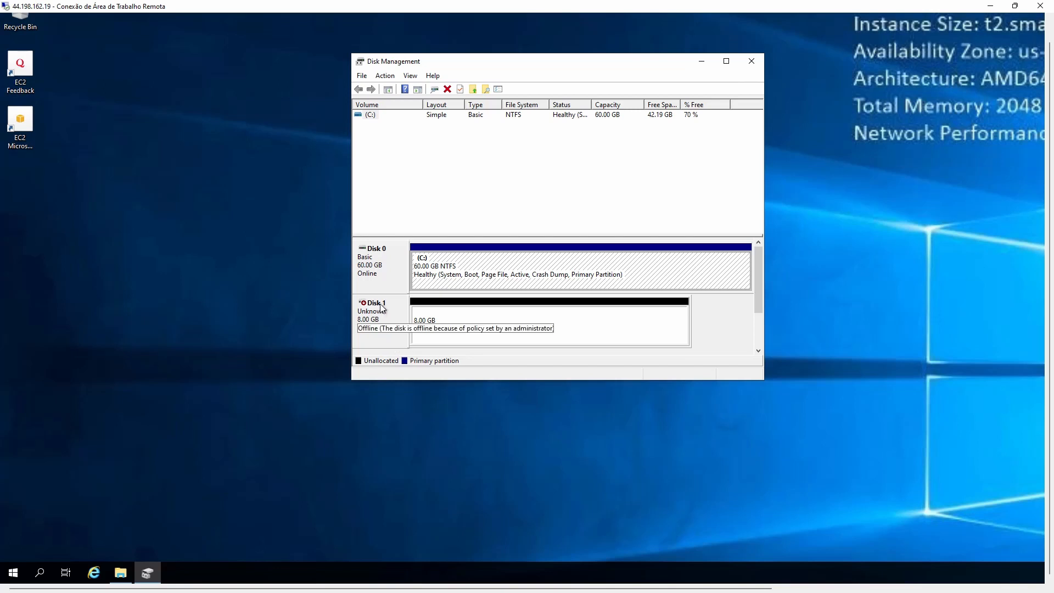
left_click(412, 330)
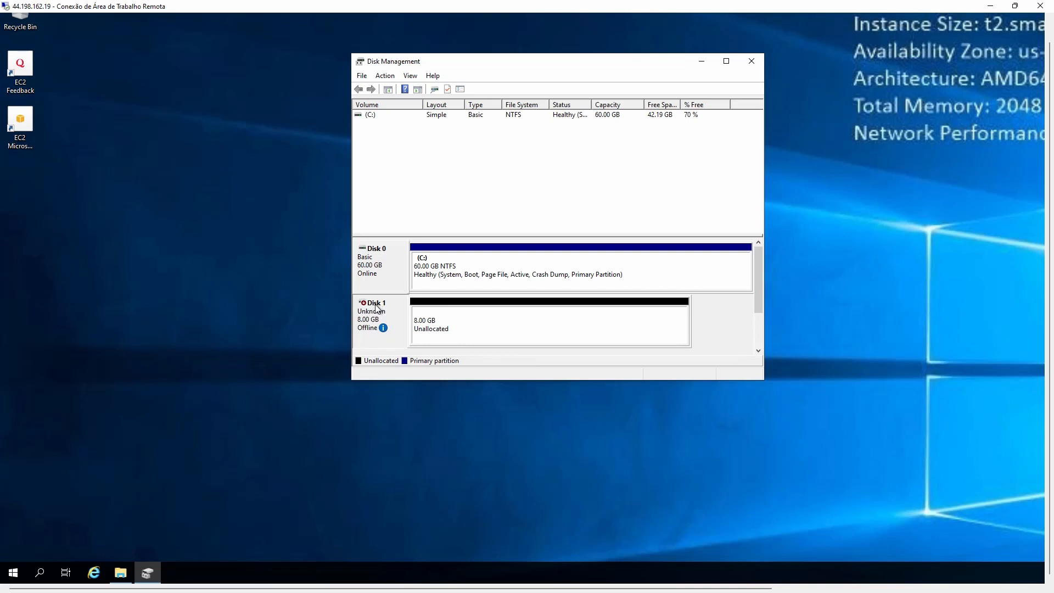
right_click(378, 305)
left_click(398, 312)
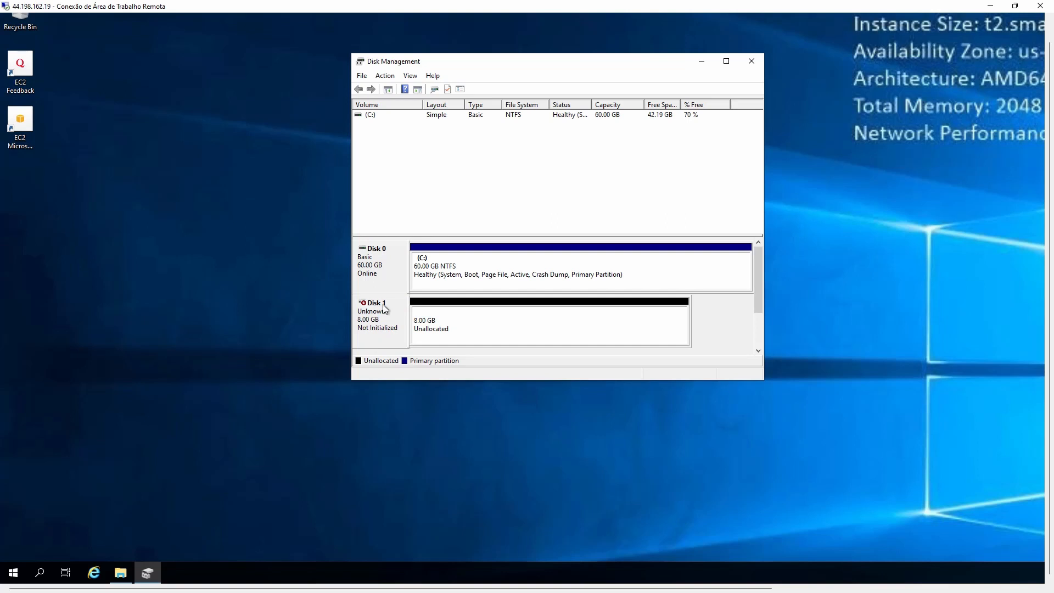
right_click(382, 306)
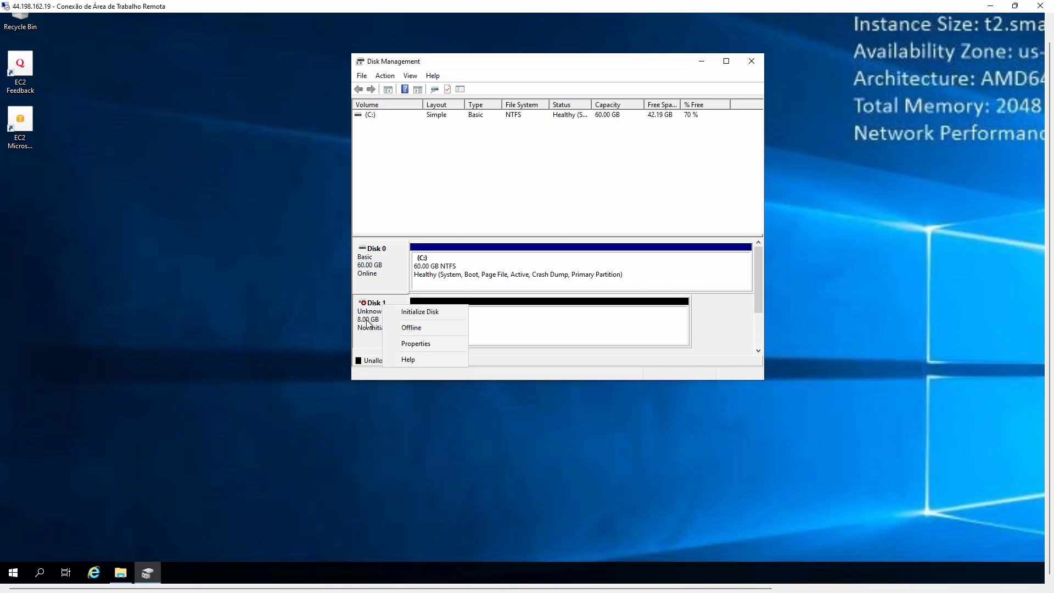
left_click(428, 312)
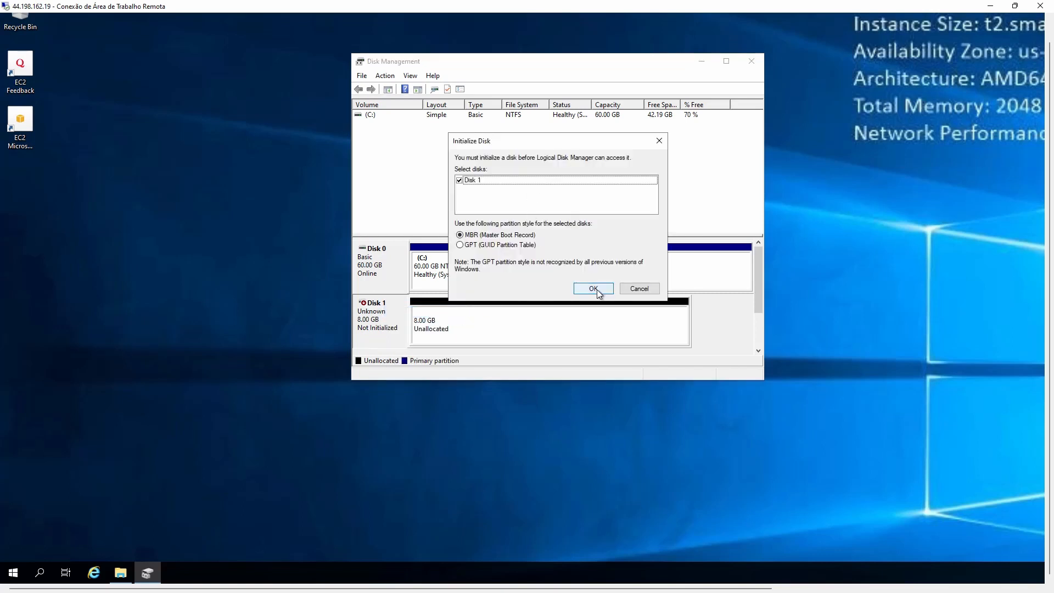
left_click(597, 288)
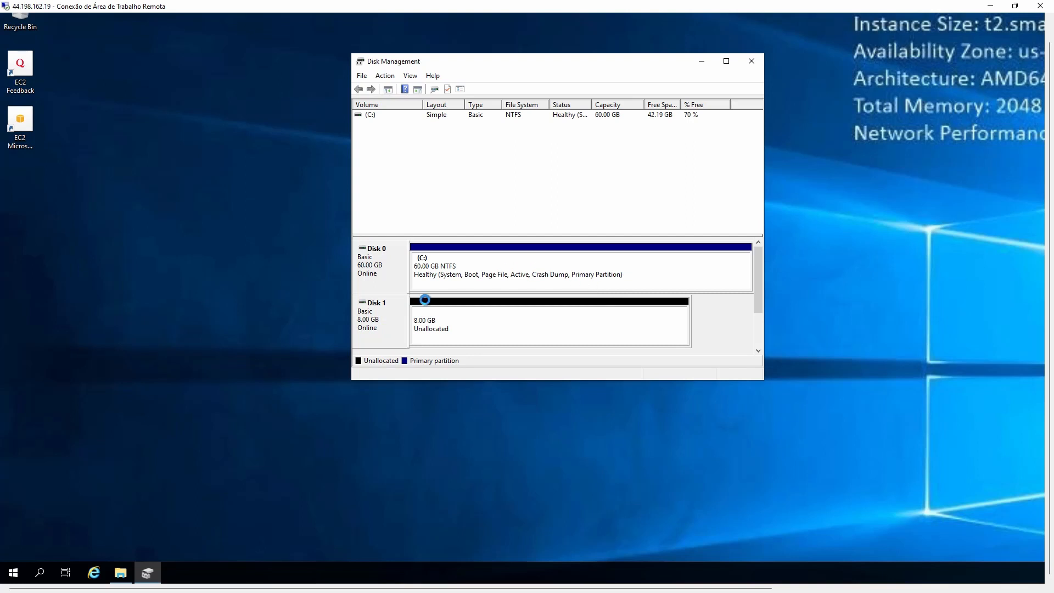
Create a full 8189 MB simple volume on Disk 1 as drive D:, formatted NTFS, labelled Backups.
right_click(432, 317)
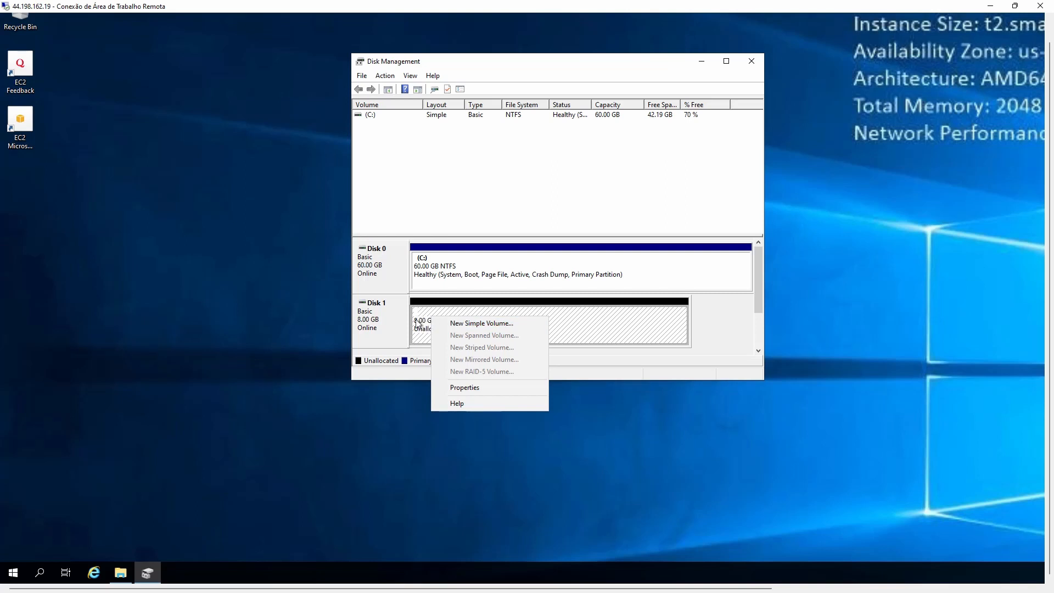
left_click(480, 324)
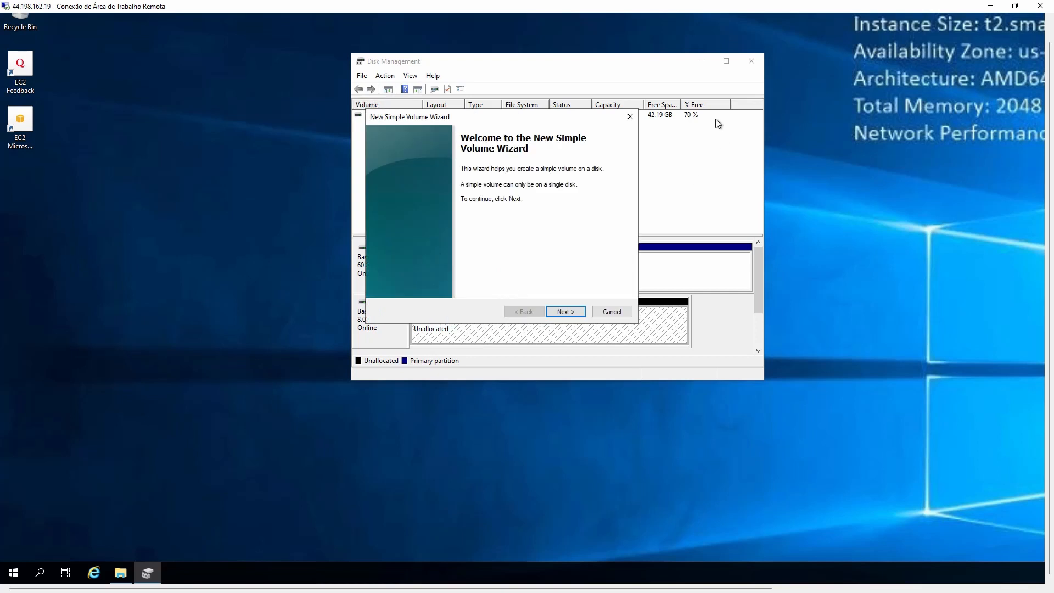
left_click(565, 312)
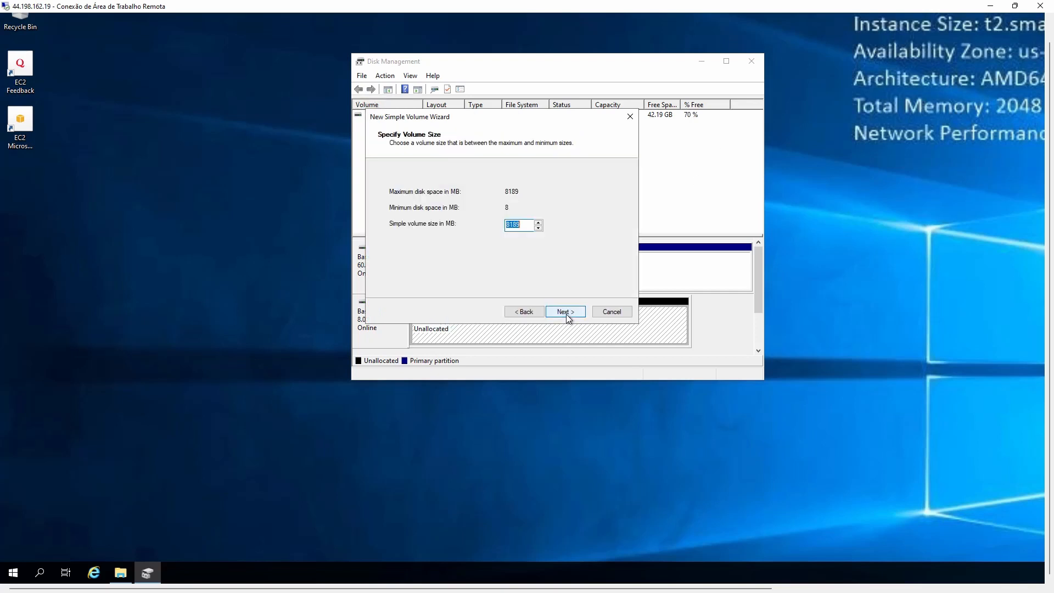
left_click(567, 313)
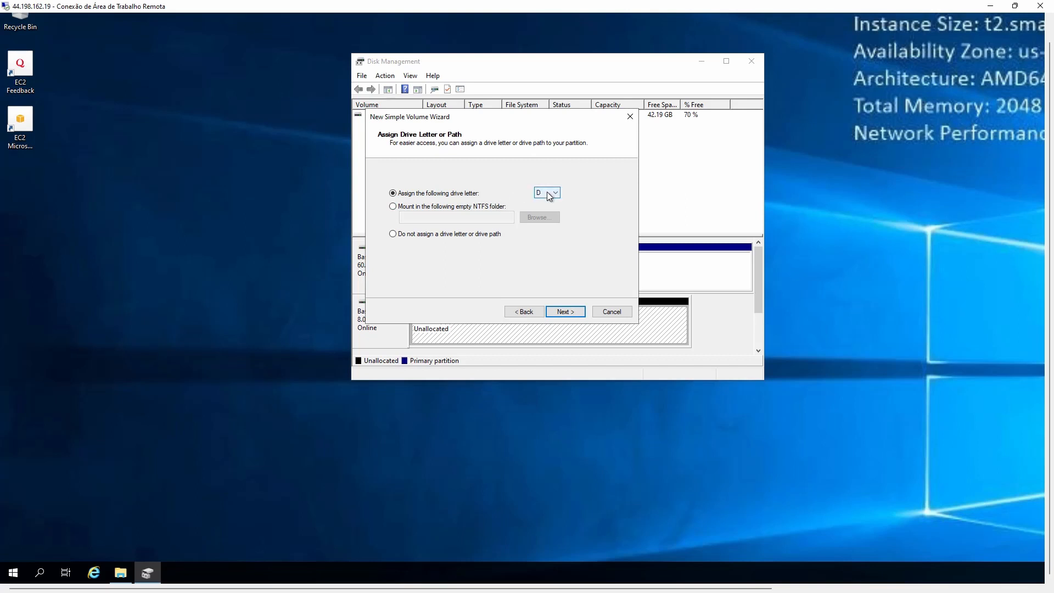
left_click(568, 314)
left_click(523, 247)
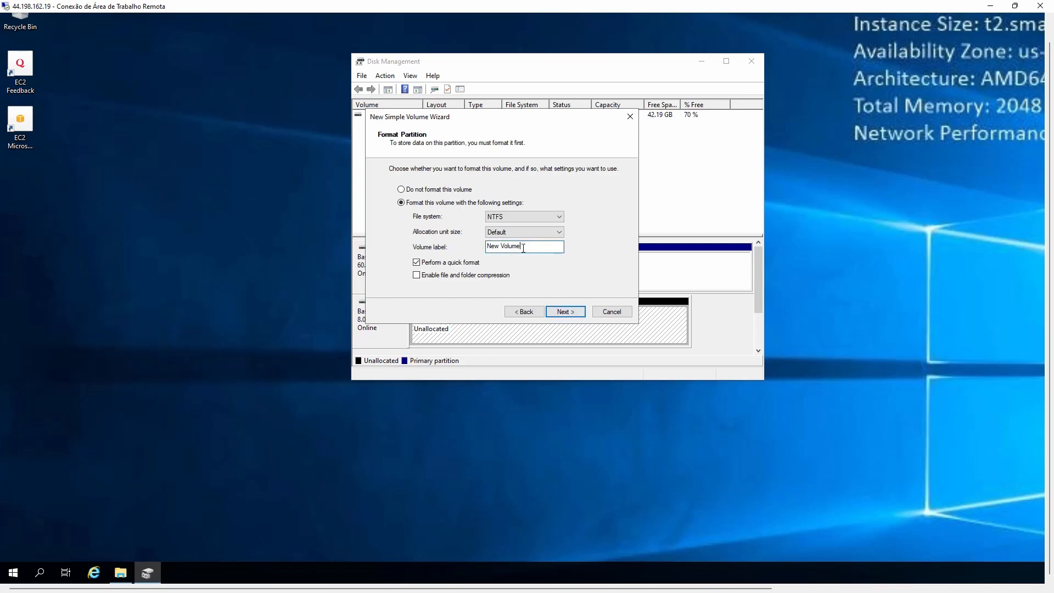
key("ctrl+a")
type("Backups")
left_click(572, 312)
left_click(572, 311)
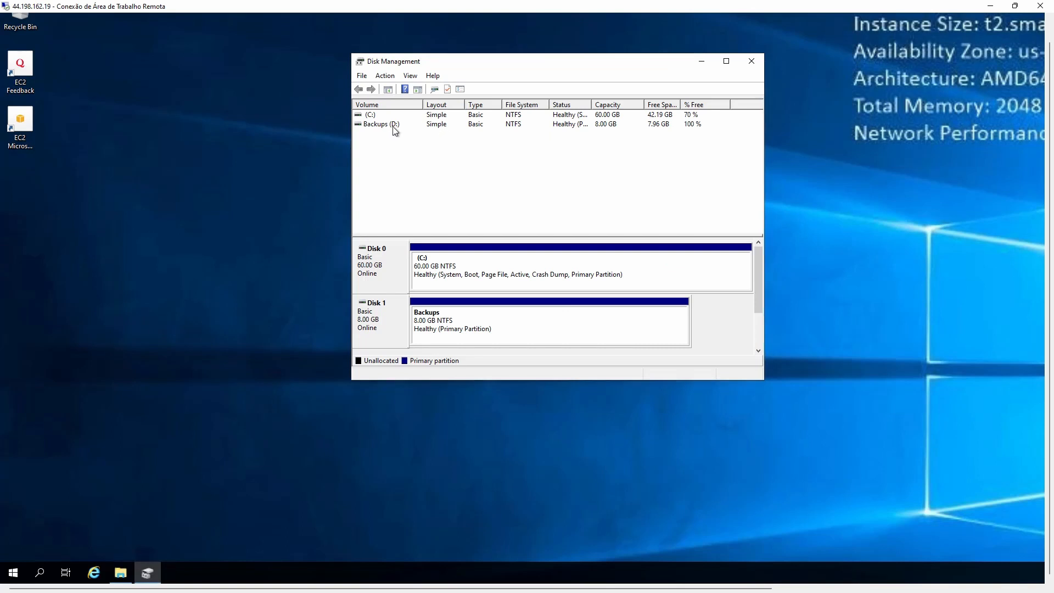
Check in File Explorer that the Backups (D:) drive is empty and listed beside Local Disk (C:).
left_click(122, 573)
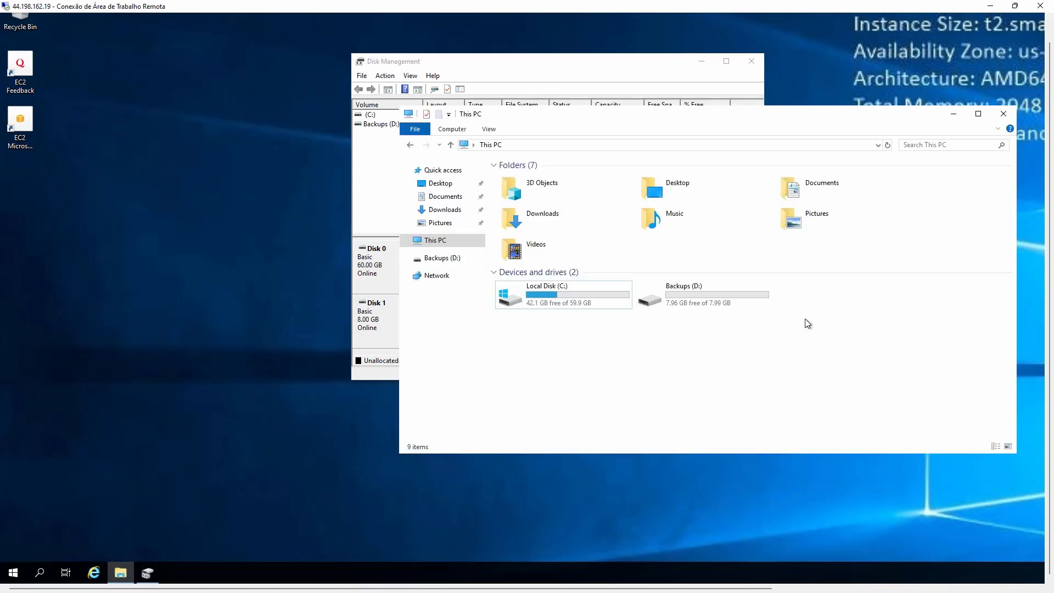
double_click(732, 294)
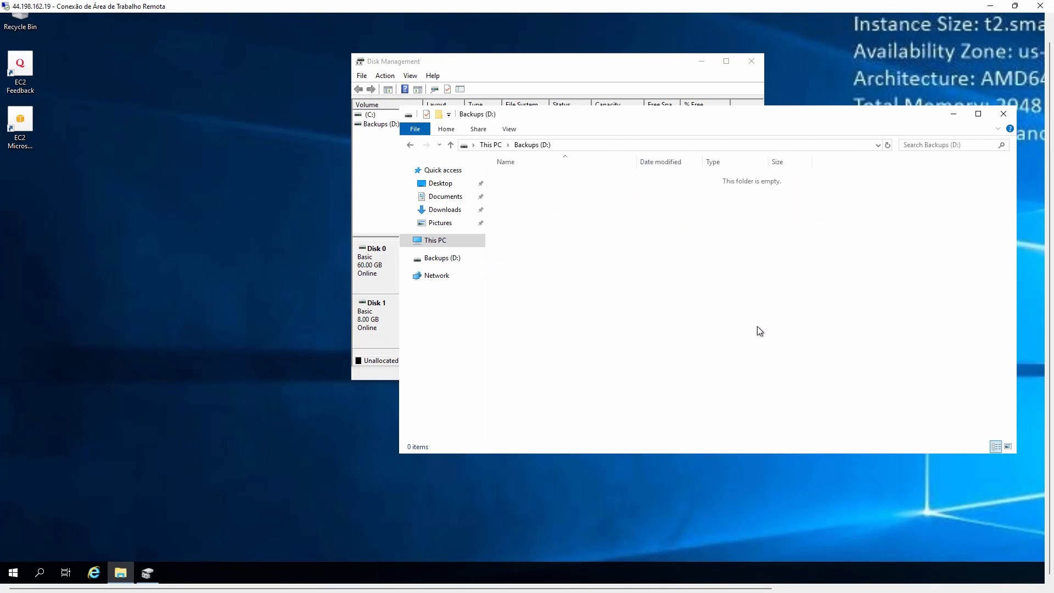
left_click(410, 145)
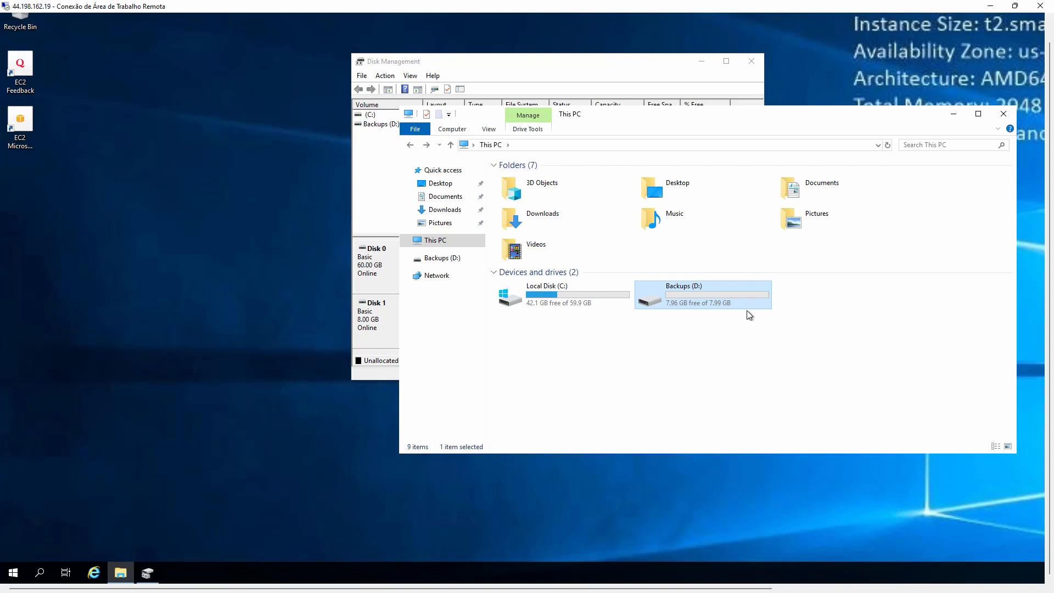
left_click_drag(810, 380, 629, 282)
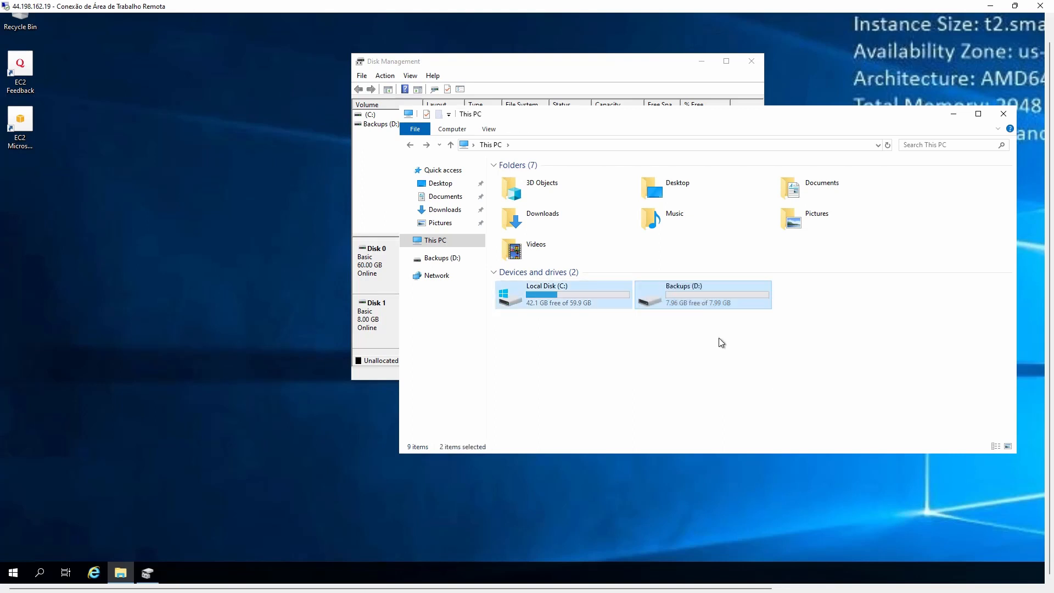
Close File Explorer and Disk Management and disconnect the Remote Desktop session.
left_click(1004, 114)
left_click(752, 61)
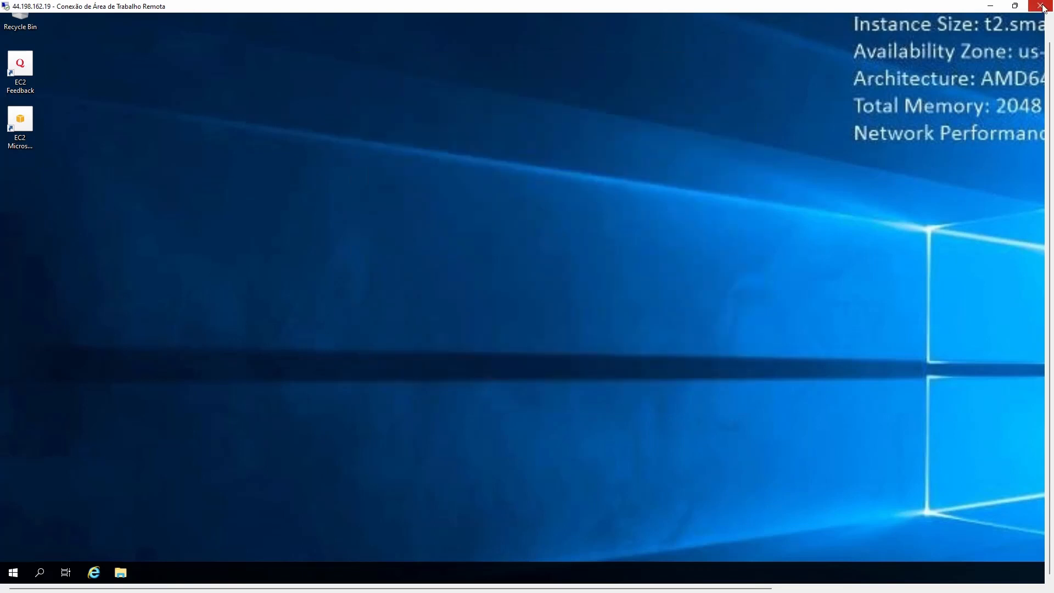
left_click(1040, 7)
left_click(562, 309)
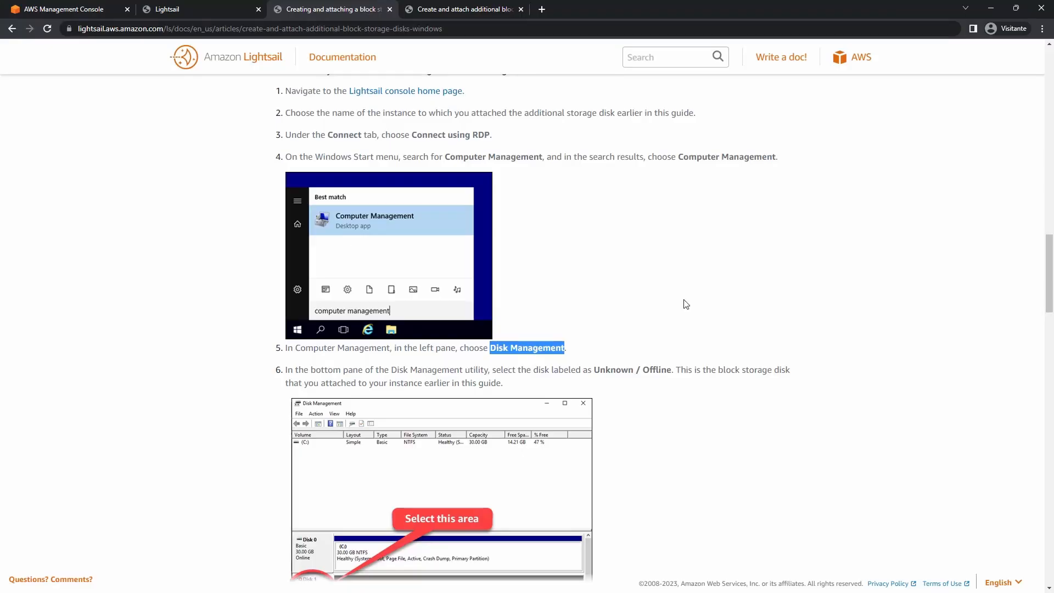
Back in Lightsail, open the Homologacao-App instance's storage disks.
left_click(167, 10)
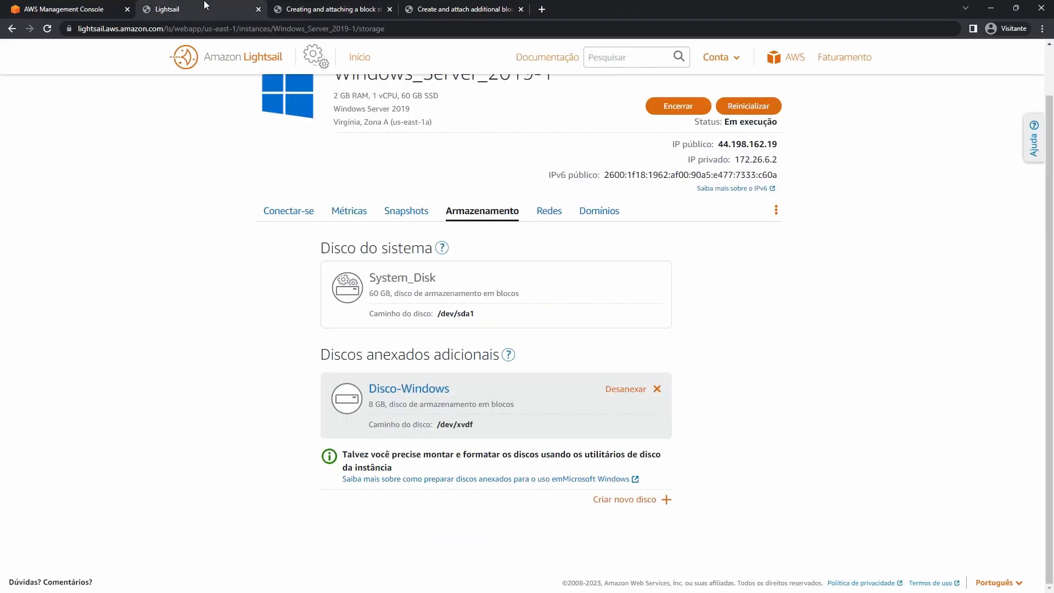
left_click(97, 7)
left_click(209, 5)
left_click(360, 57)
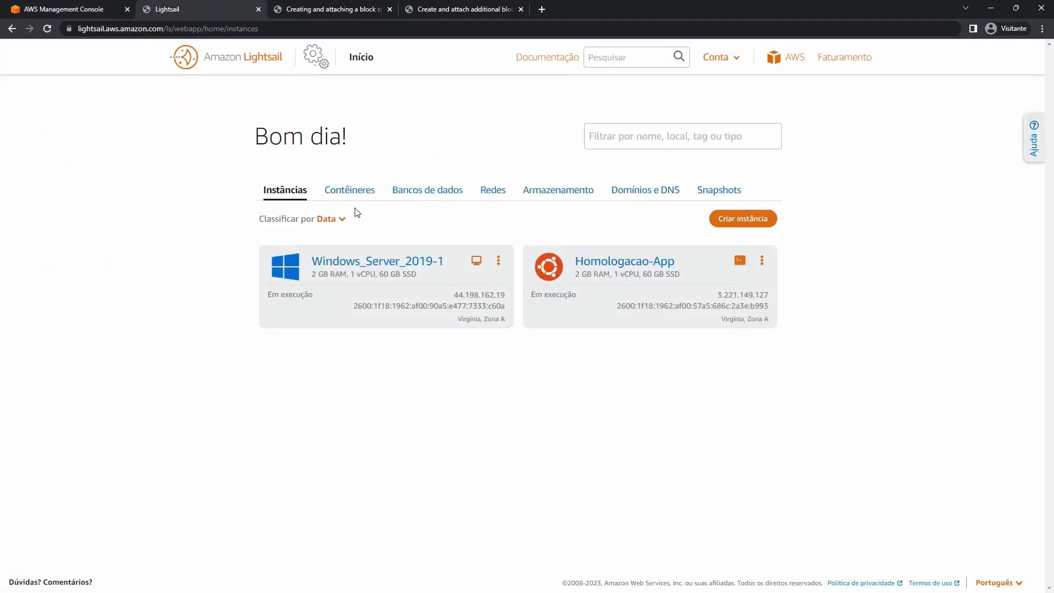
triple_click(636, 266)
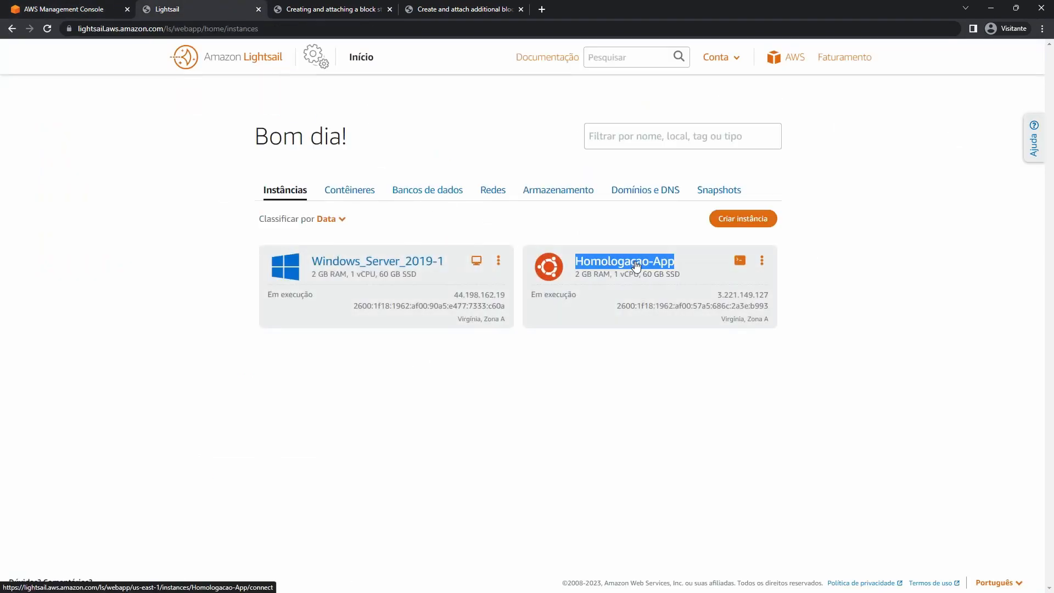
left_click(636, 266)
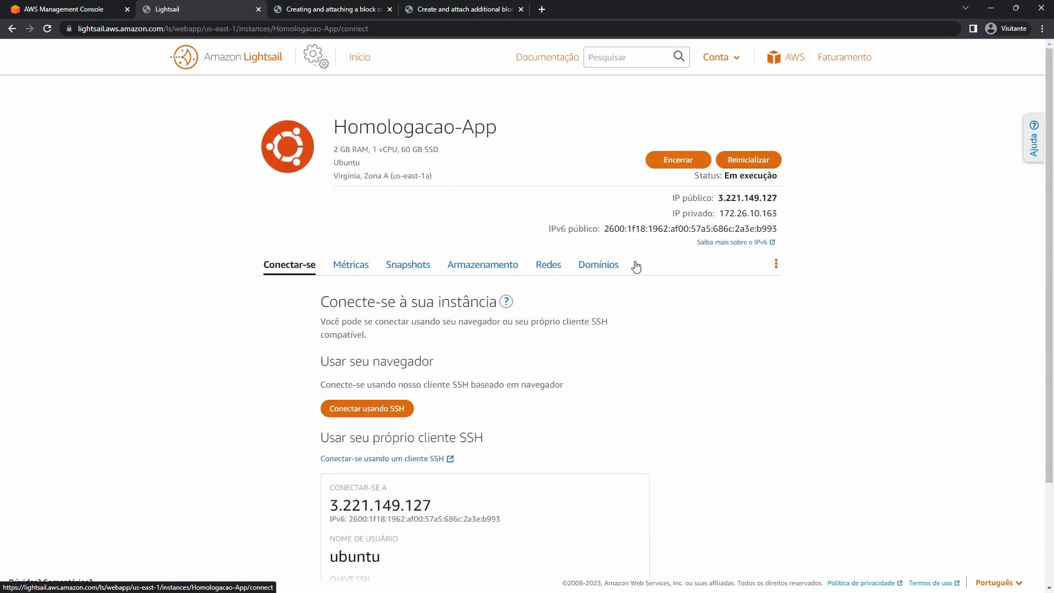
left_click(470, 277)
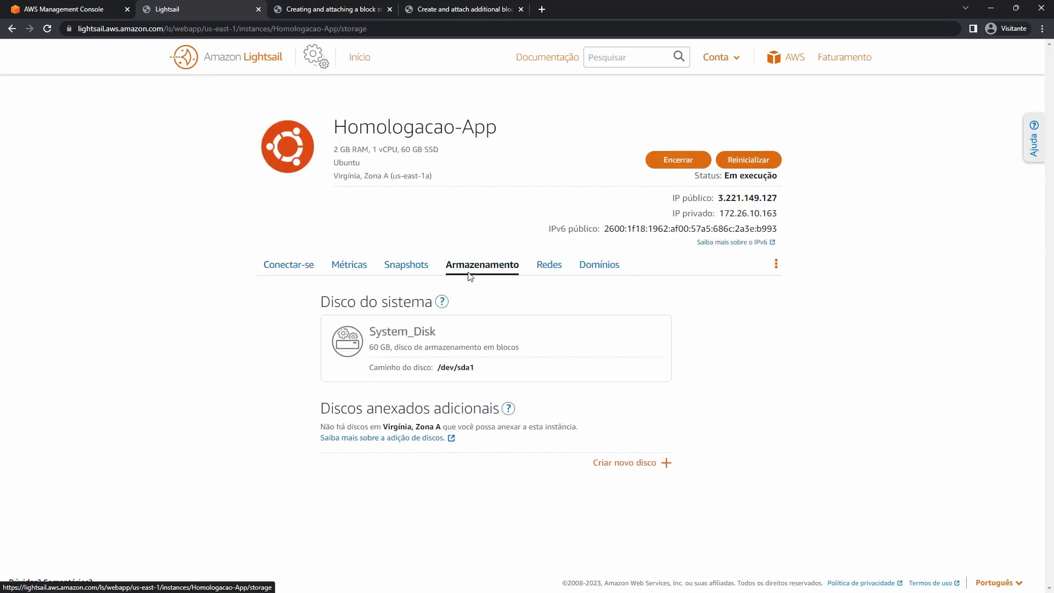
Create an 8 GB block storage disk named Disco-Linux.
left_click(632, 466)
scroll(704, 402, "down", 6)
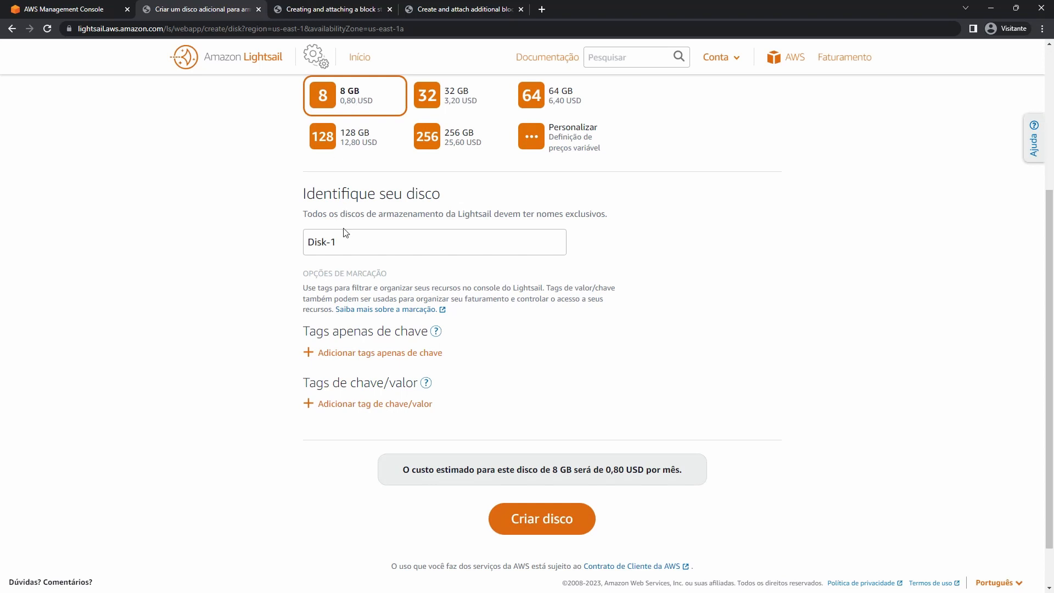
triple_click(354, 243)
type("Disc")
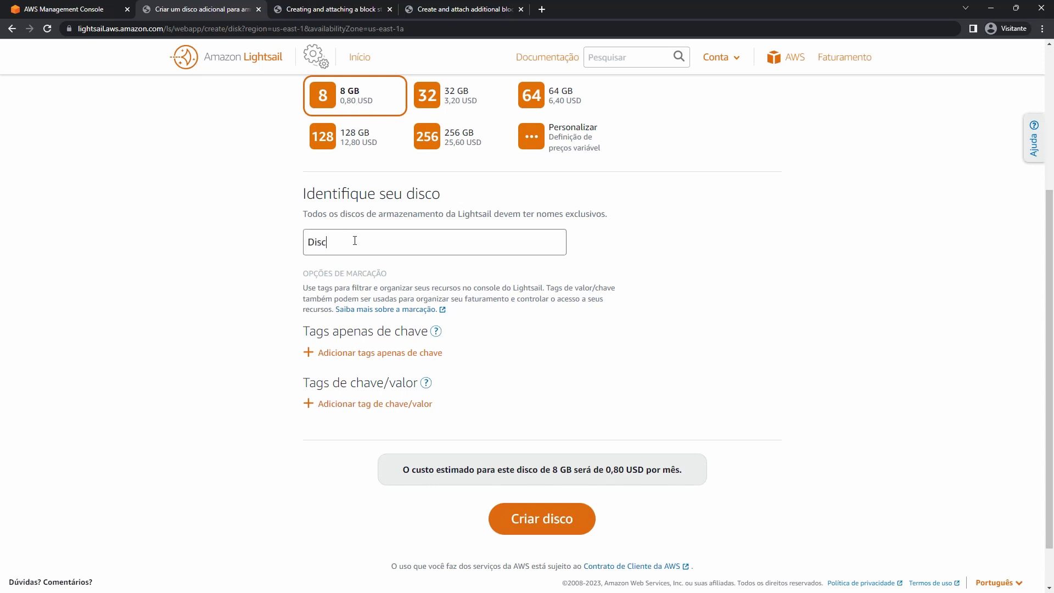
type("o-Linux")
left_click(539, 526)
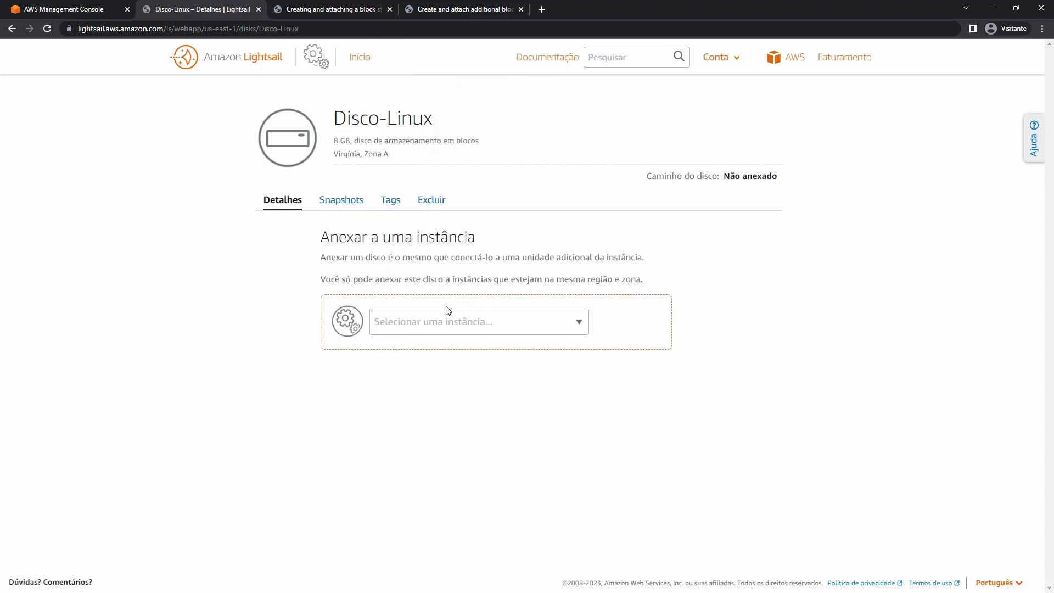
Attach the Disco-Linux disk to the Homologacao-App instance.
left_click(449, 318)
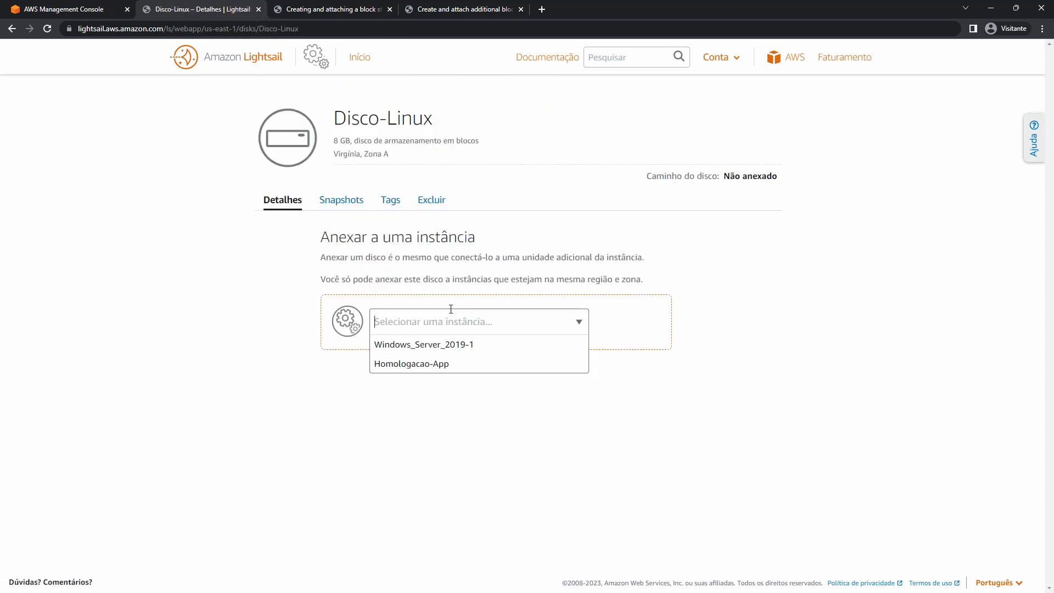
left_click(438, 365)
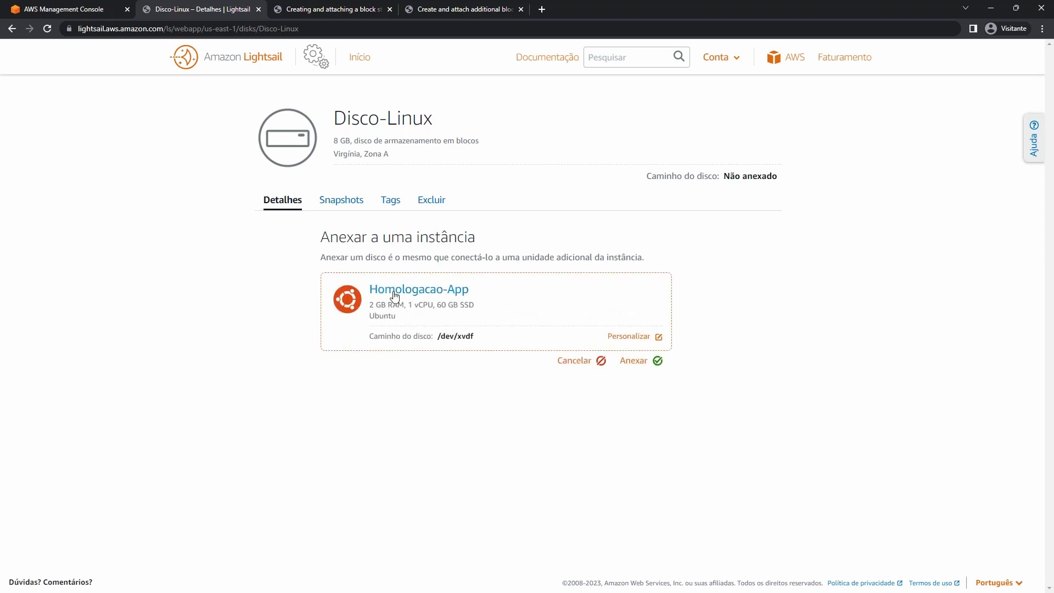
left_click(646, 362)
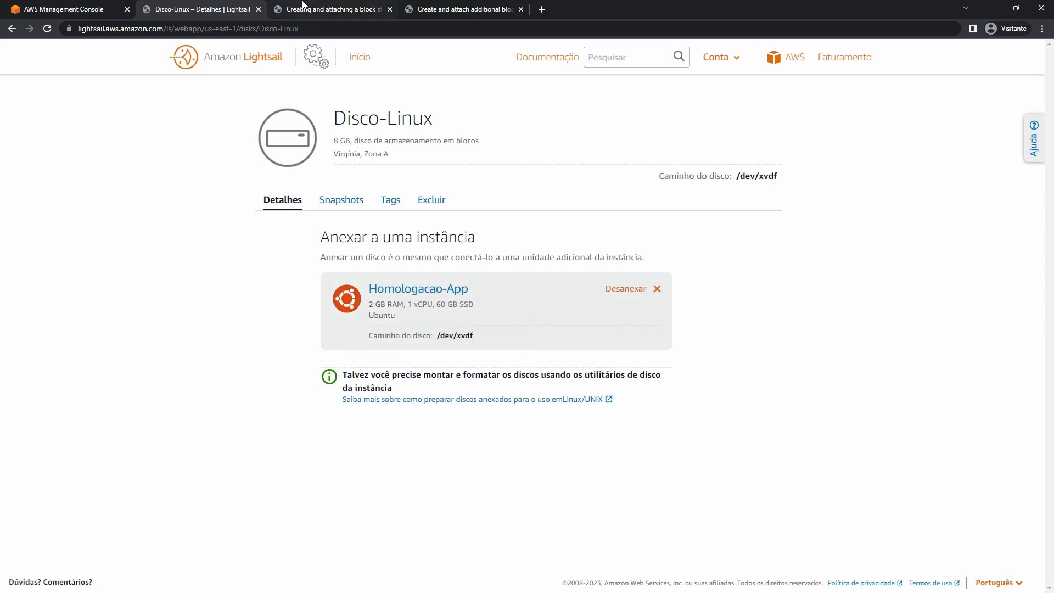
SSH into the Ubuntu instance, confirm sudo df -h shows no 8 GB disk, then open the Linux disk guide.
key("alt+Tab")
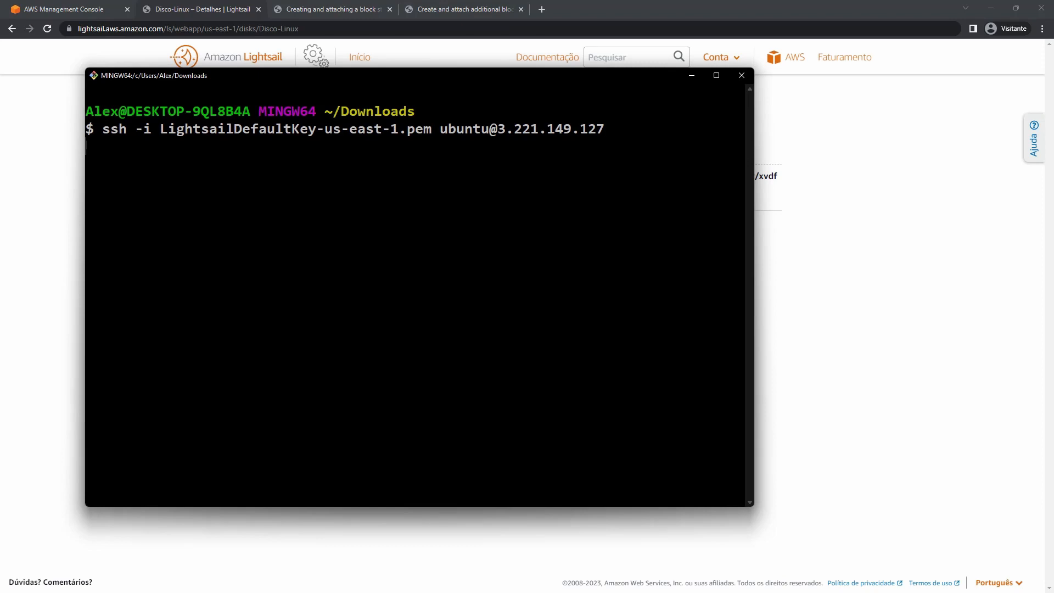
key("Return")
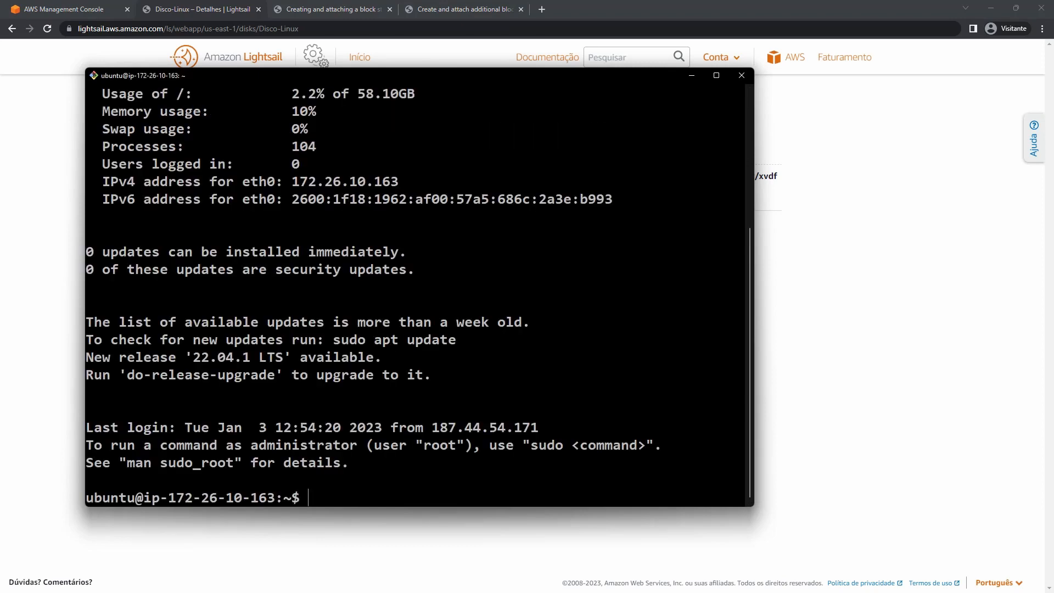
key("ctrl+l")
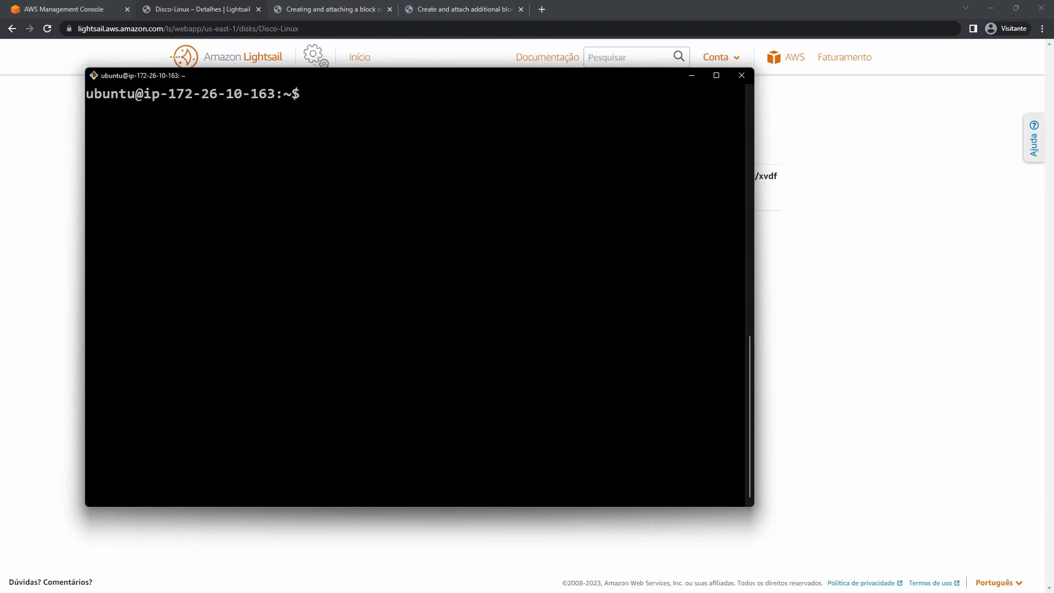
type("sudo df -h")
key("Return")
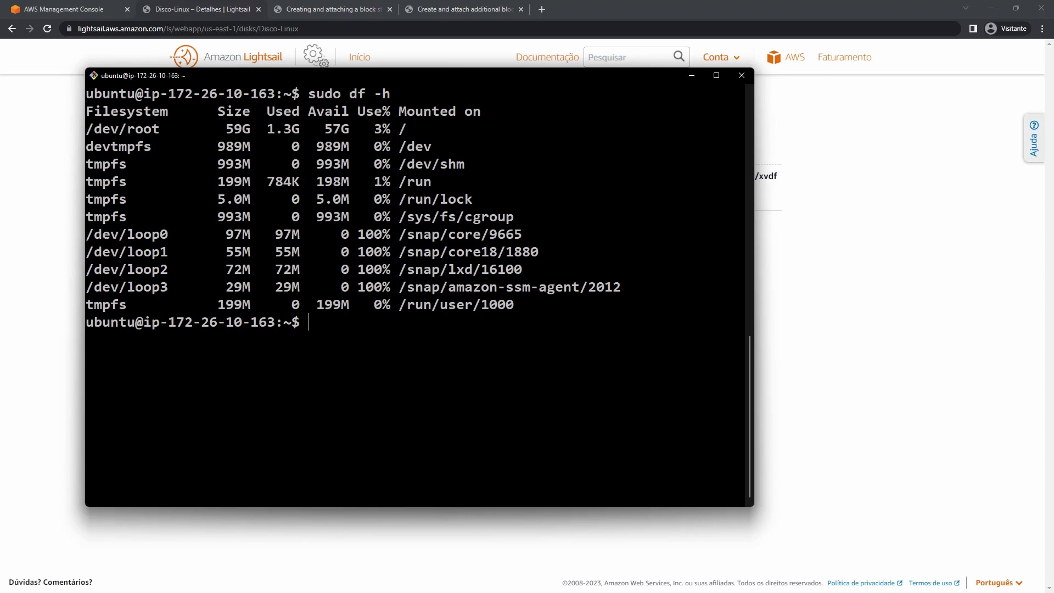
left_click_drag(251, 129, 415, 304)
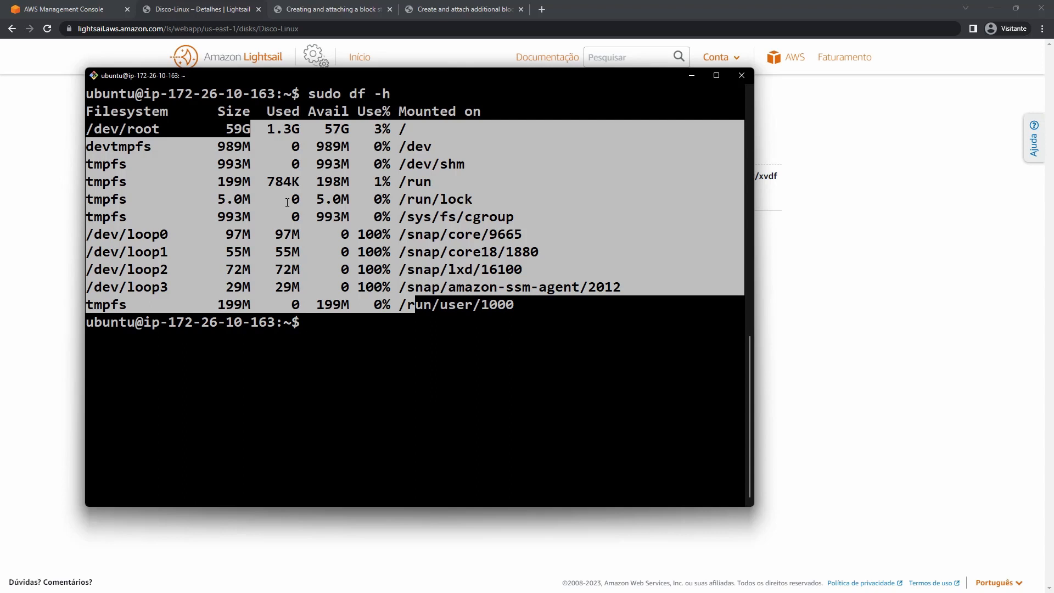
left_click(916, 240)
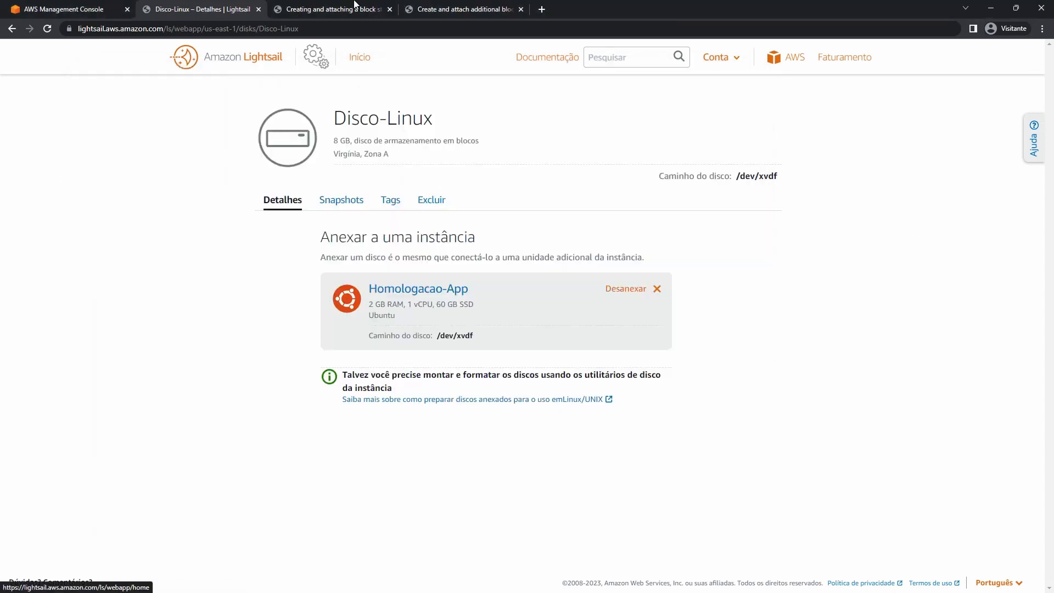
left_click(439, 8)
Open the Linux block storage guide, close the Windows guide tab, and scroll to step 3.
left_click(401, 167)
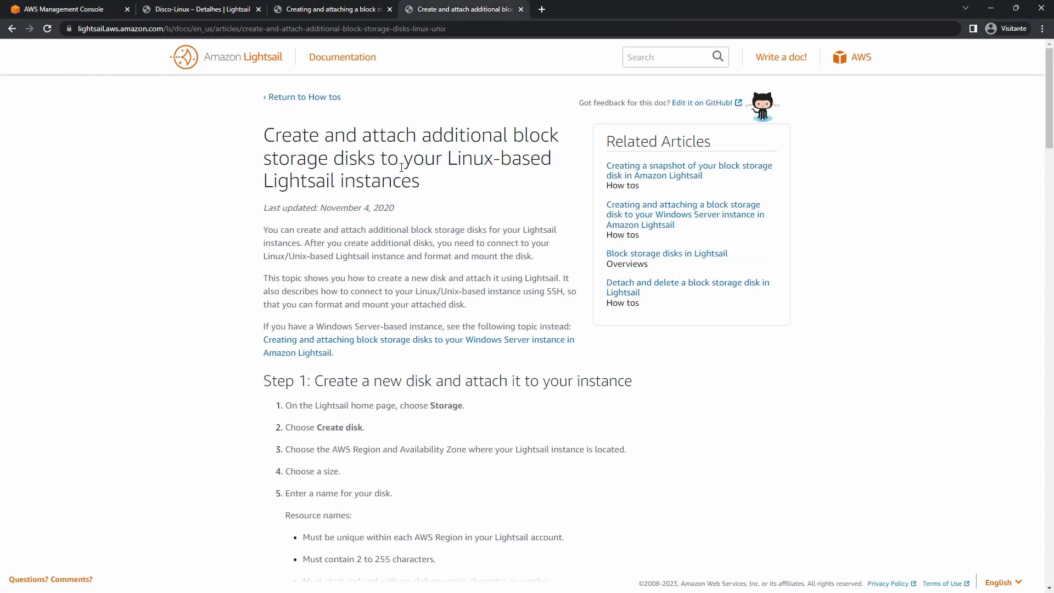
left_click(390, 8)
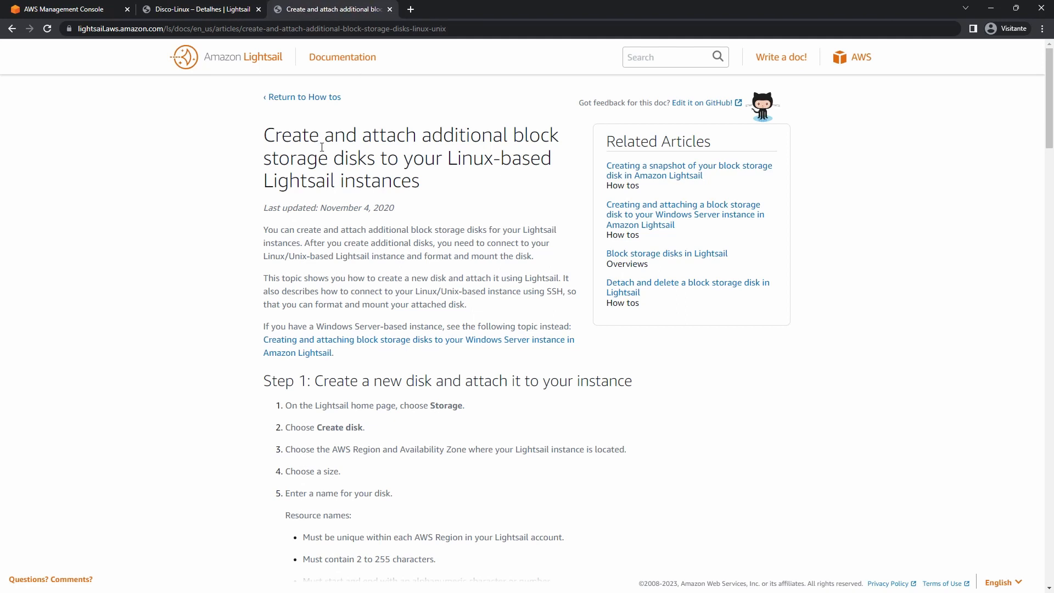
scroll(483, 230, "down", 4)
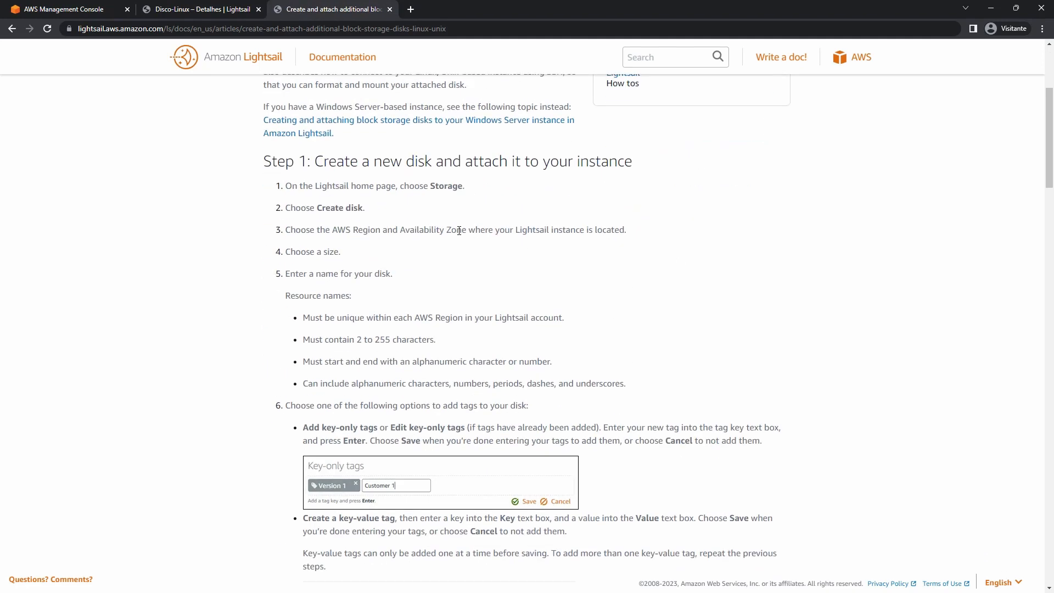
scroll(459, 230, "down", 15)
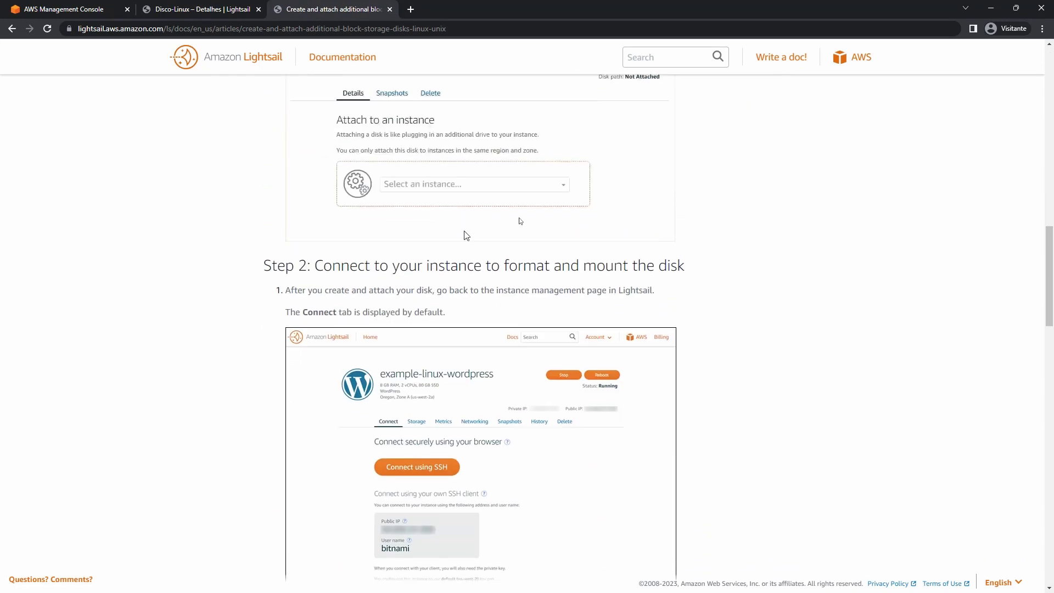
scroll(473, 235, "up", 8)
scroll(561, 175, "down", 7)
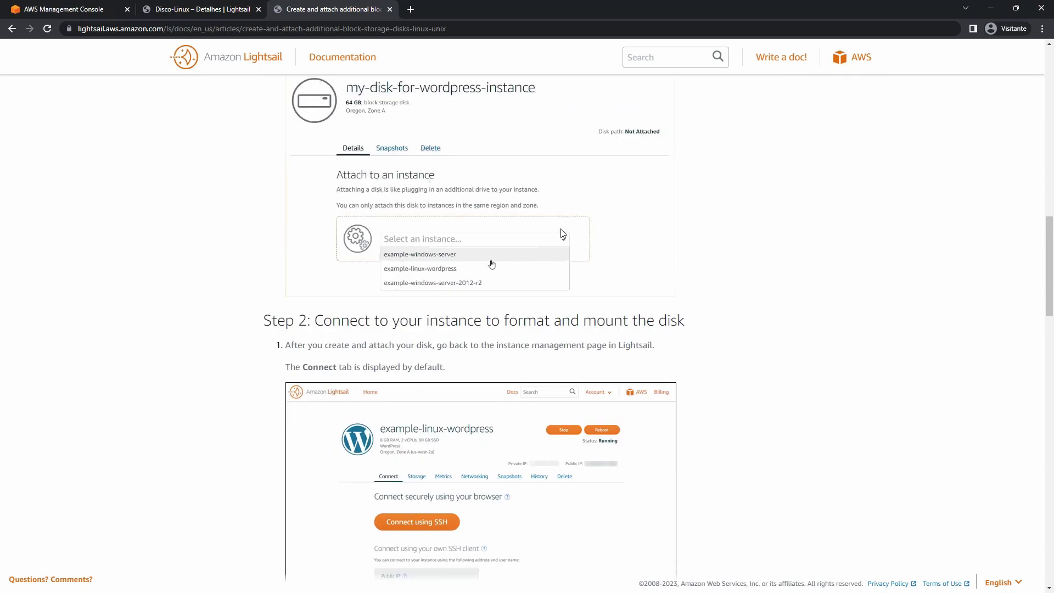
scroll(561, 176, "up", 3)
scroll(483, 214, "down", 6)
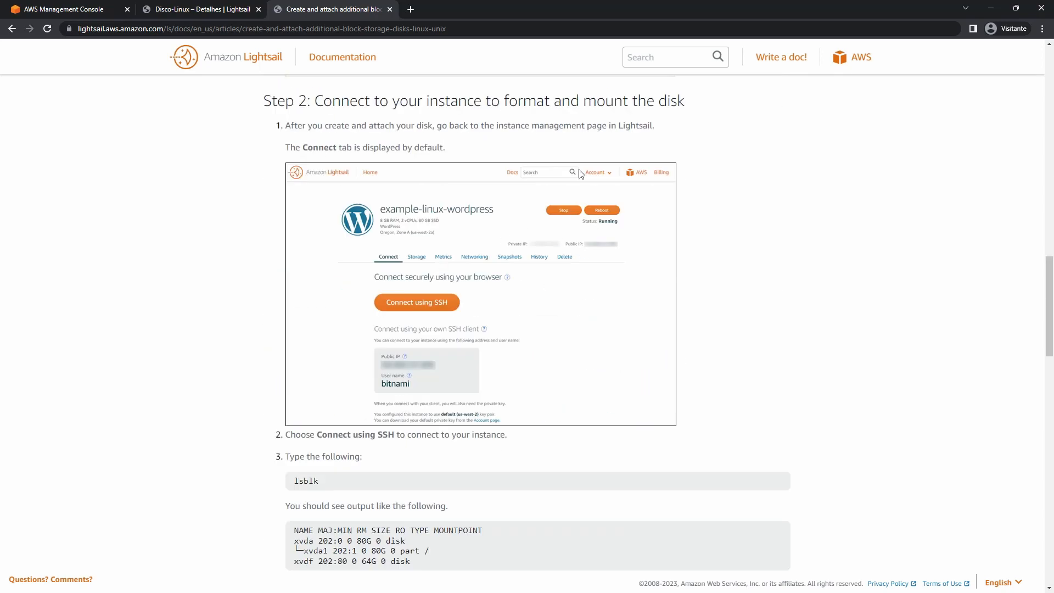
scroll(589, 252, "down", 7)
scroll(589, 247, "up", 3)
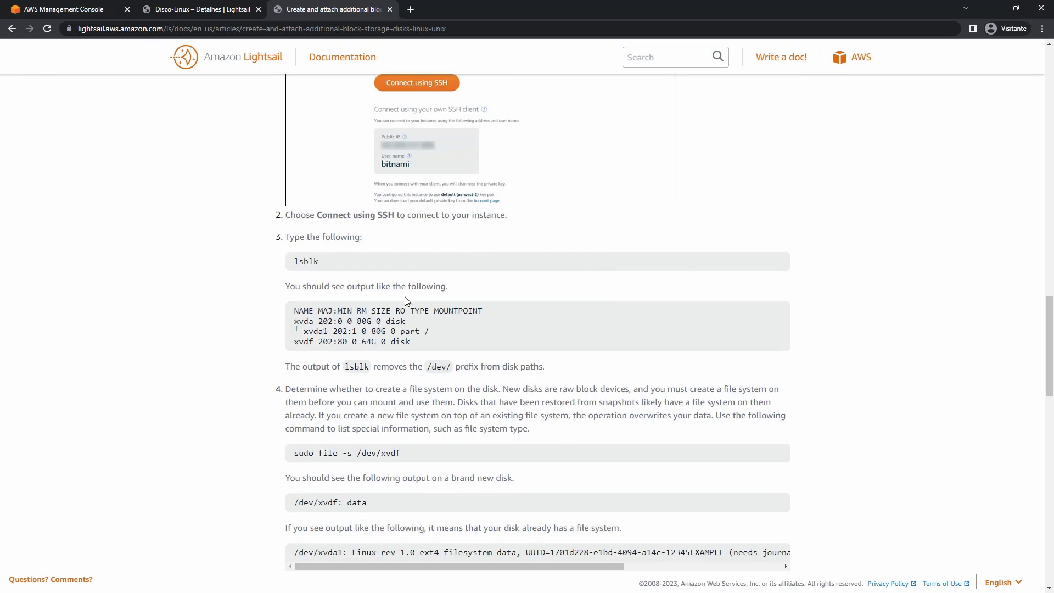
scroll(399, 288, "down", 2)
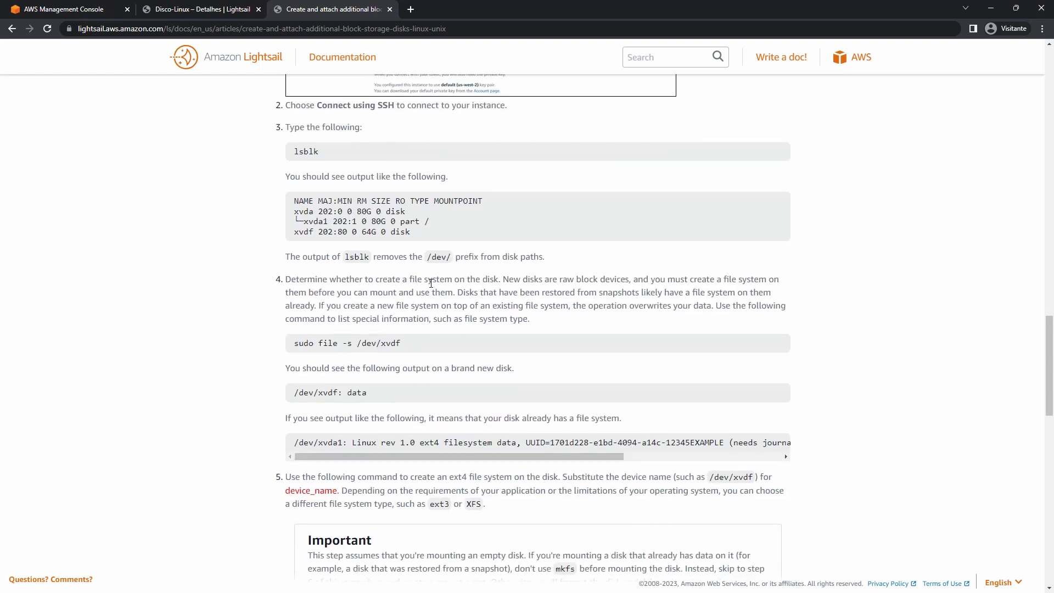
Copy the lsblk command from the guide and return to the SSH terminal.
double_click(306, 152)
right_click(301, 155)
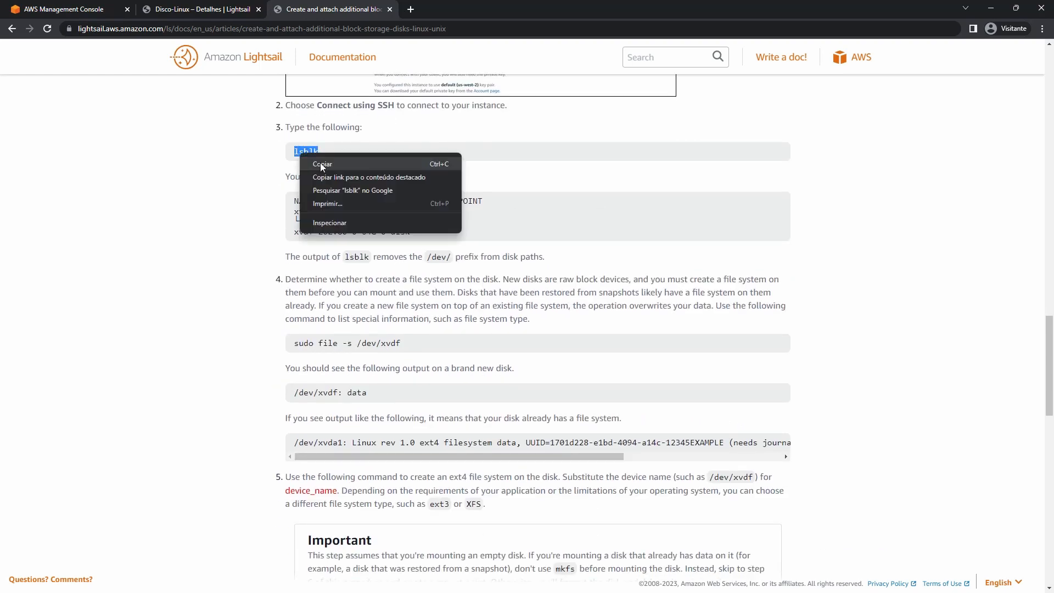
left_click(322, 164)
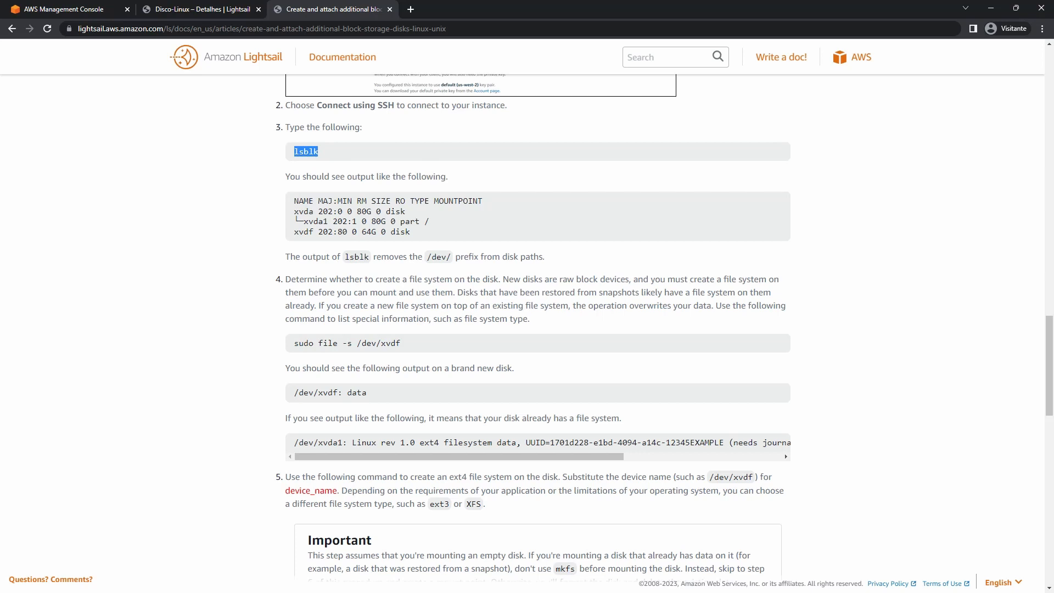
key("alt+Tab")
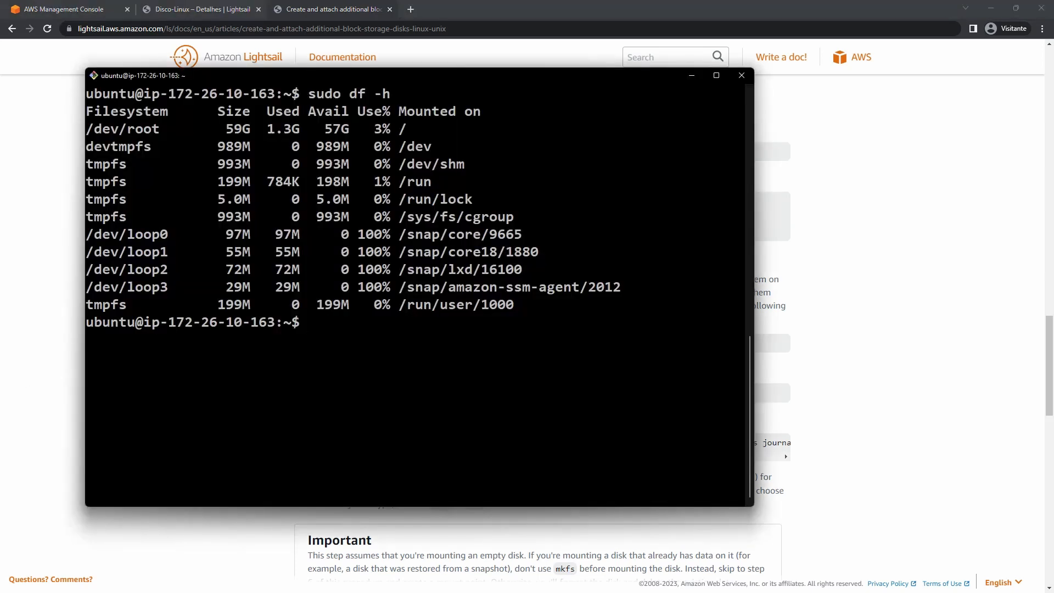
Paste and run lsblk in a cleared terminal.
key("ctrl+l")
key("ctrl+v")
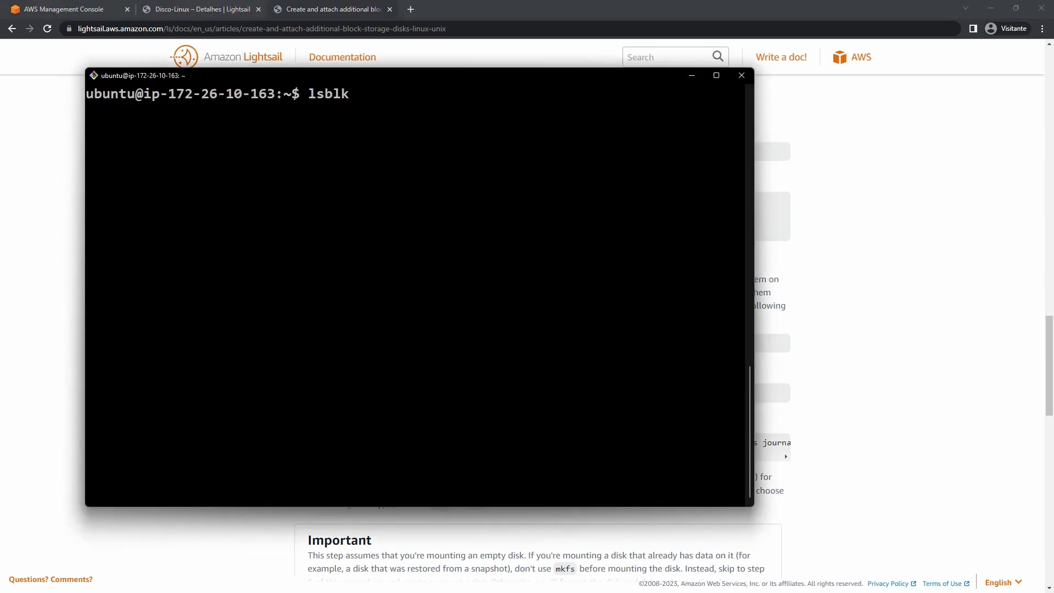
key("Return")
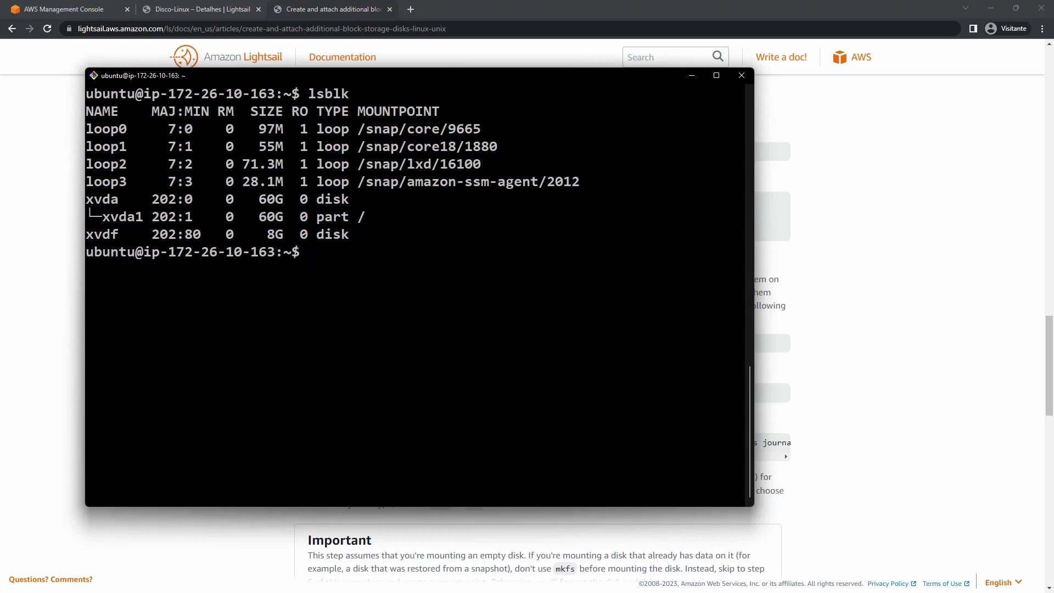
Highlight the 60G xvda root disk and the new unmounted 8G xvdf disk in the output.
left_click_drag(87, 200, 131, 214)
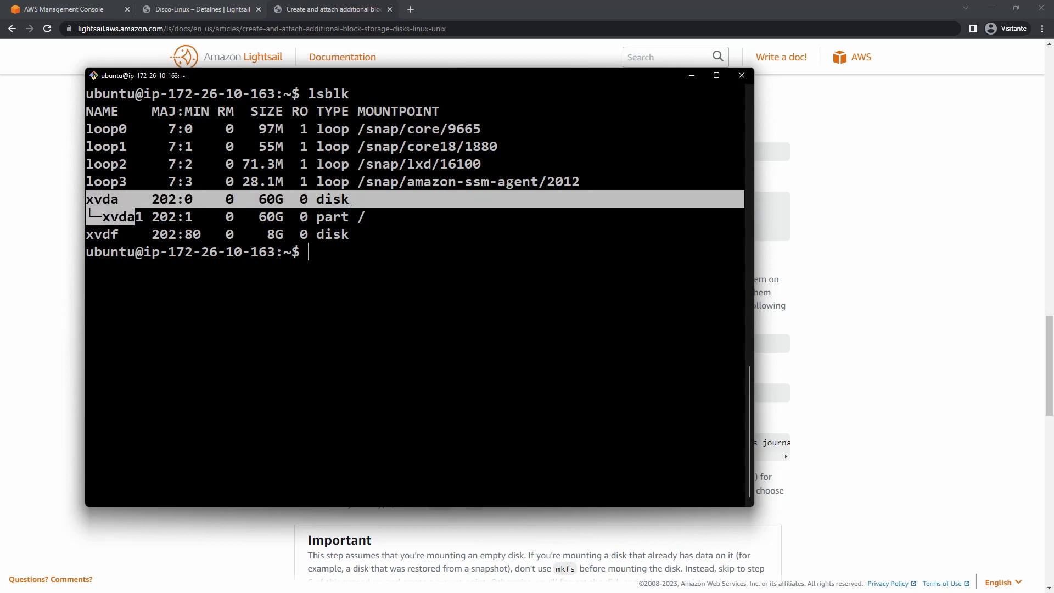
left_click_drag(365, 216, 86, 201)
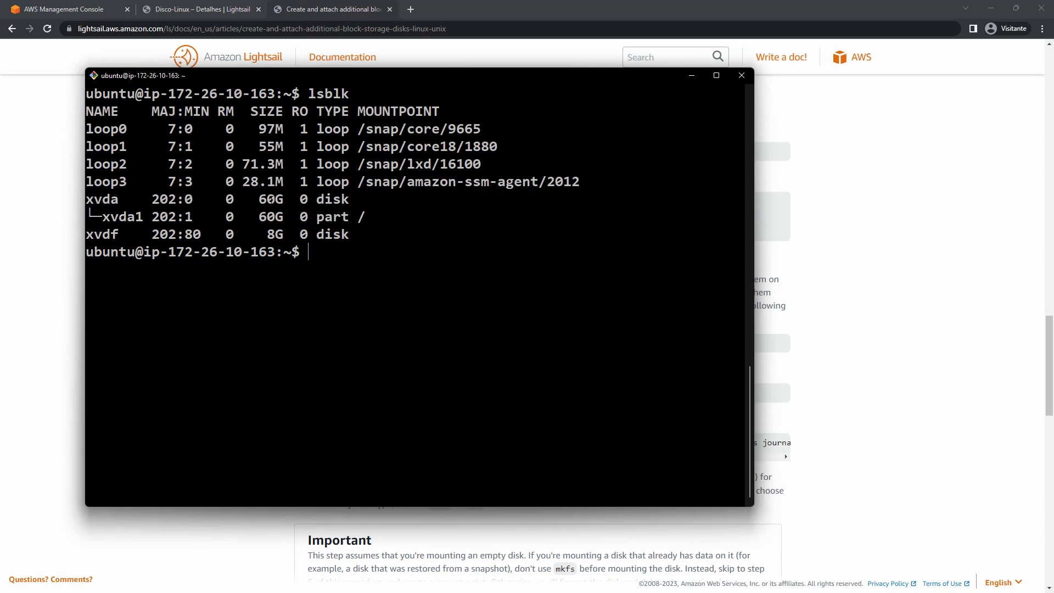
double_click(270, 199)
double_click(361, 217)
double_click(96, 235)
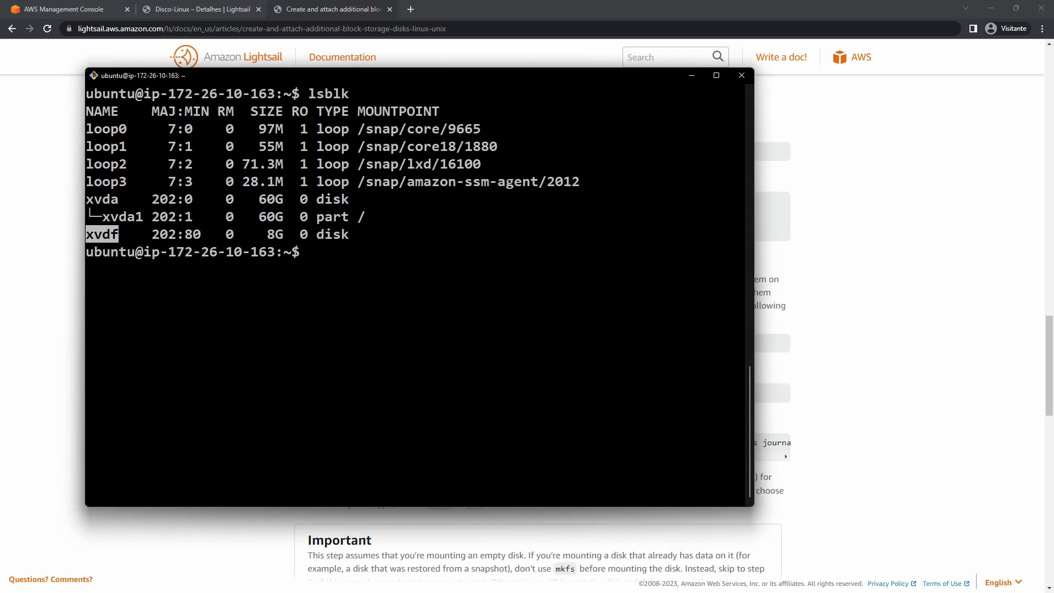
double_click(272, 234)
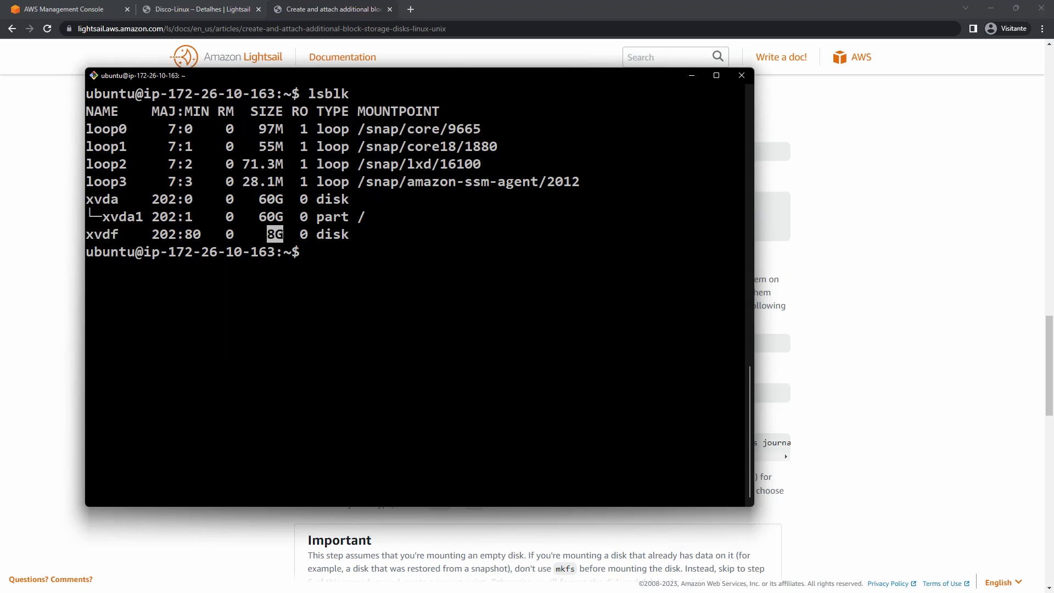
left_click_drag(341, 235, 103, 234)
Scroll the Linux disk guide to step 6 on creating a mount point with sudo mkdir.
left_click(928, 241)
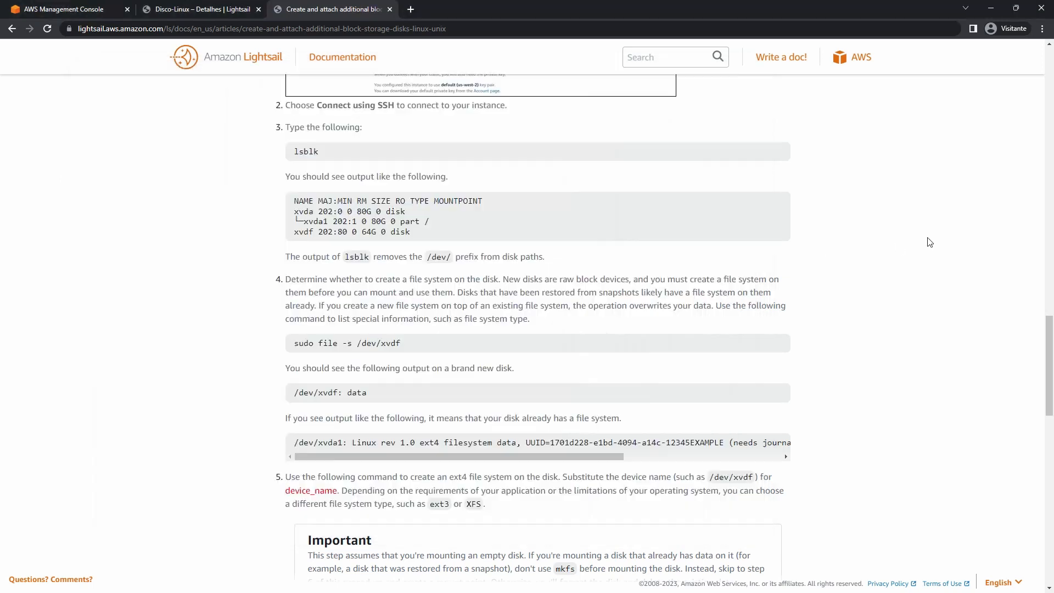
scroll(928, 240, "down", 6)
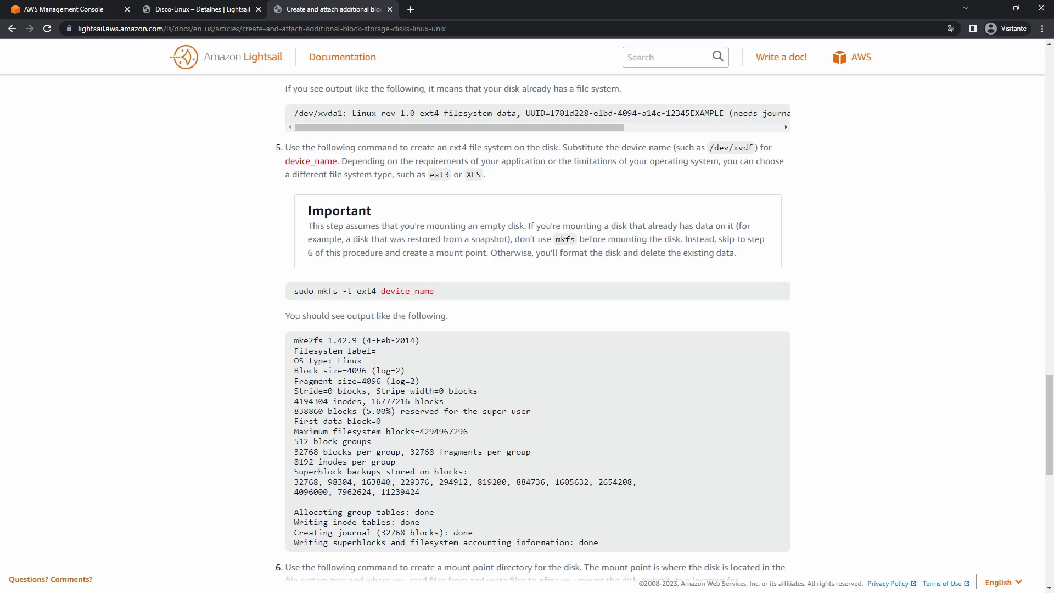
scroll(407, 294, "down", 6)
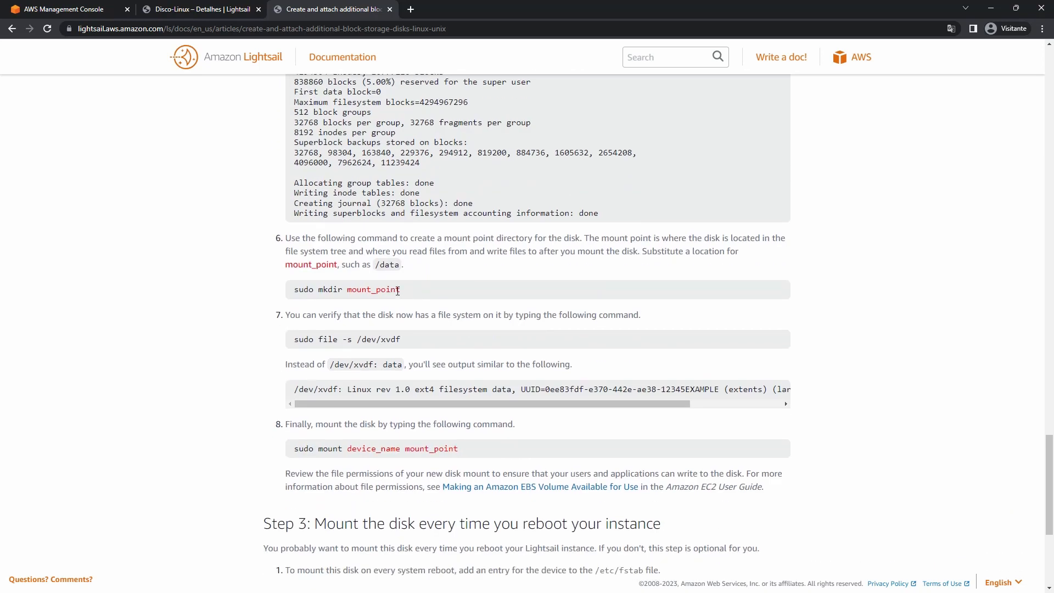
scroll(417, 279, "down", 1)
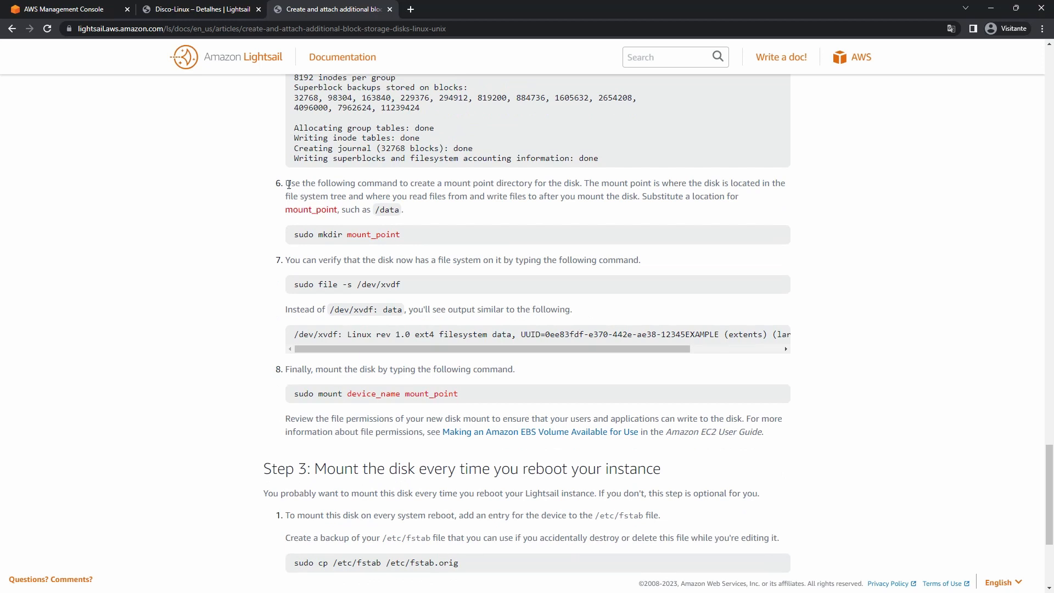
left_click_drag(288, 184, 331, 212)
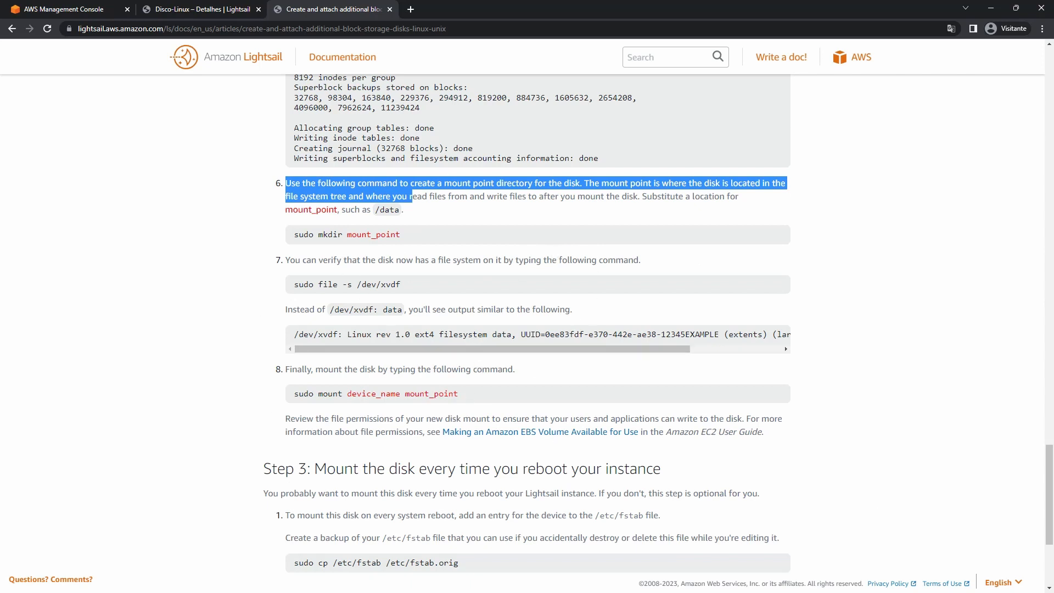
Create the /home/backups mount point with sudo mkdir.
key("alt+Tab")
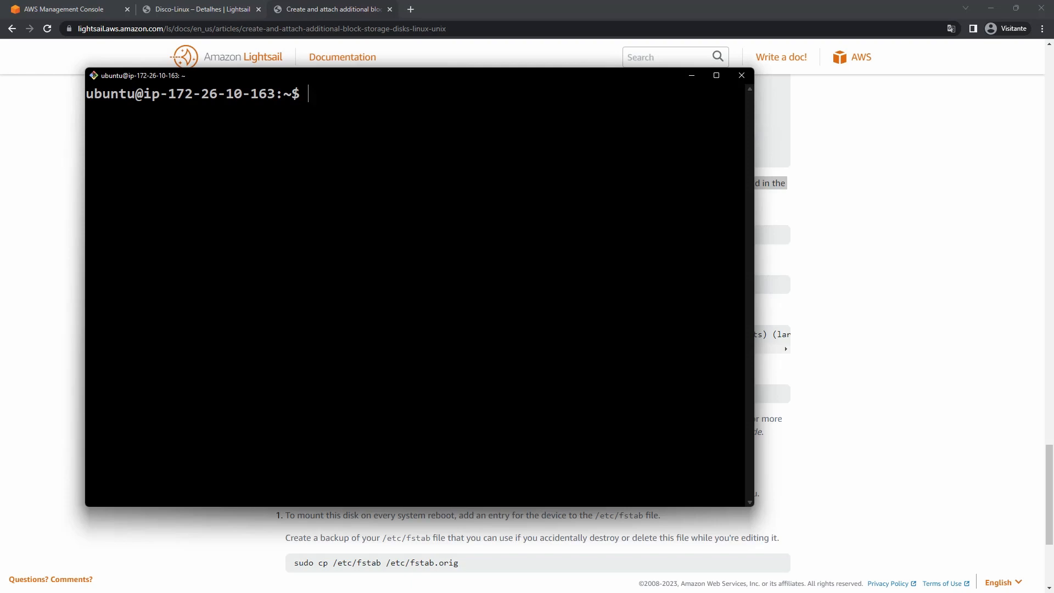
type("sudo mkdir /")
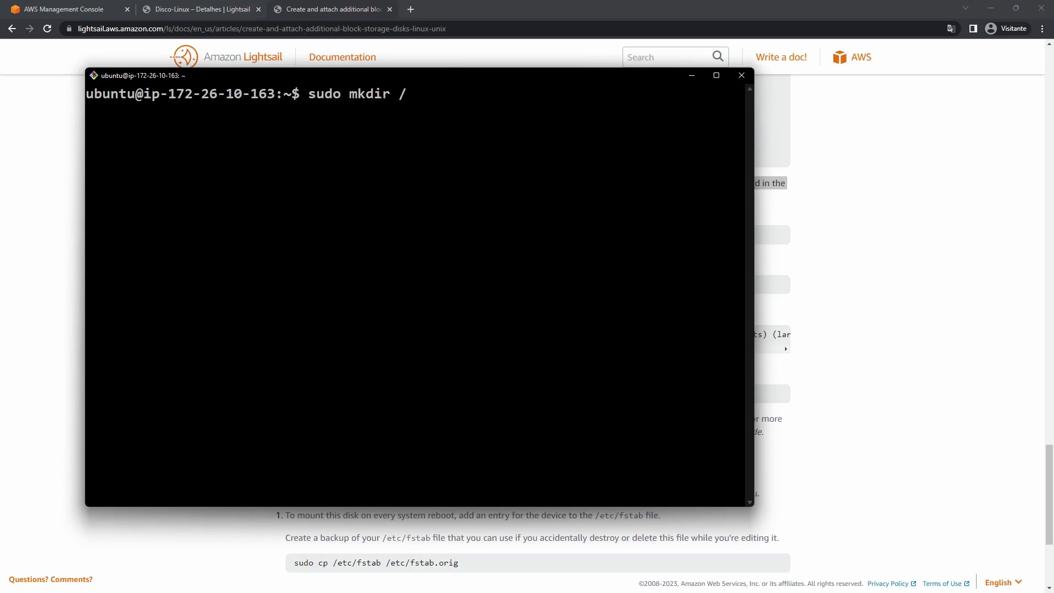
type("home/backups")
key("Return")
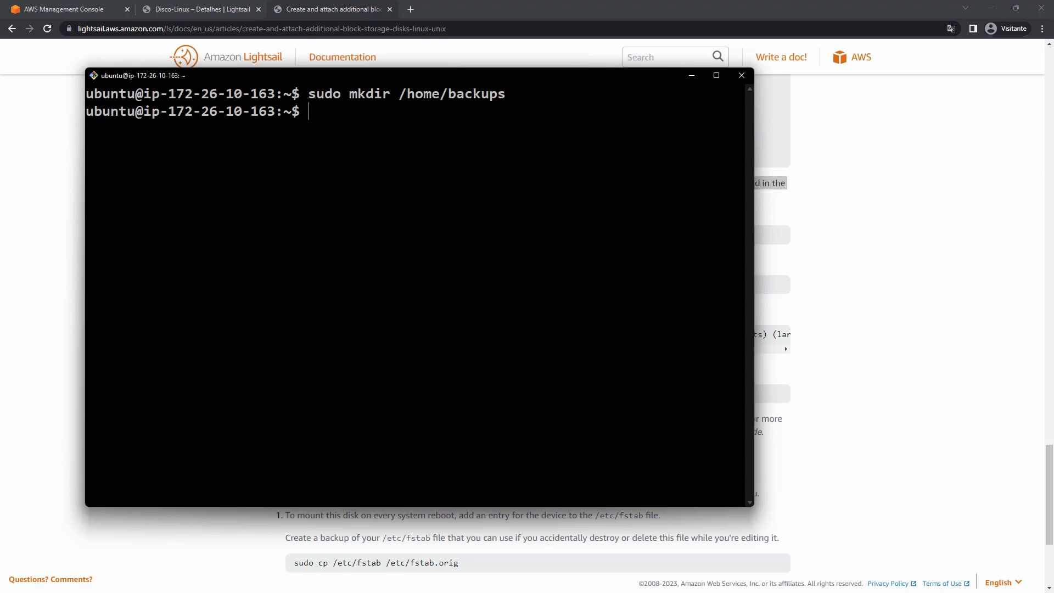
List /home/backups and /home to confirm the new backups folder exists beside ubuntu.
type("ls /home/ba")
key("Tab")
key("Return")
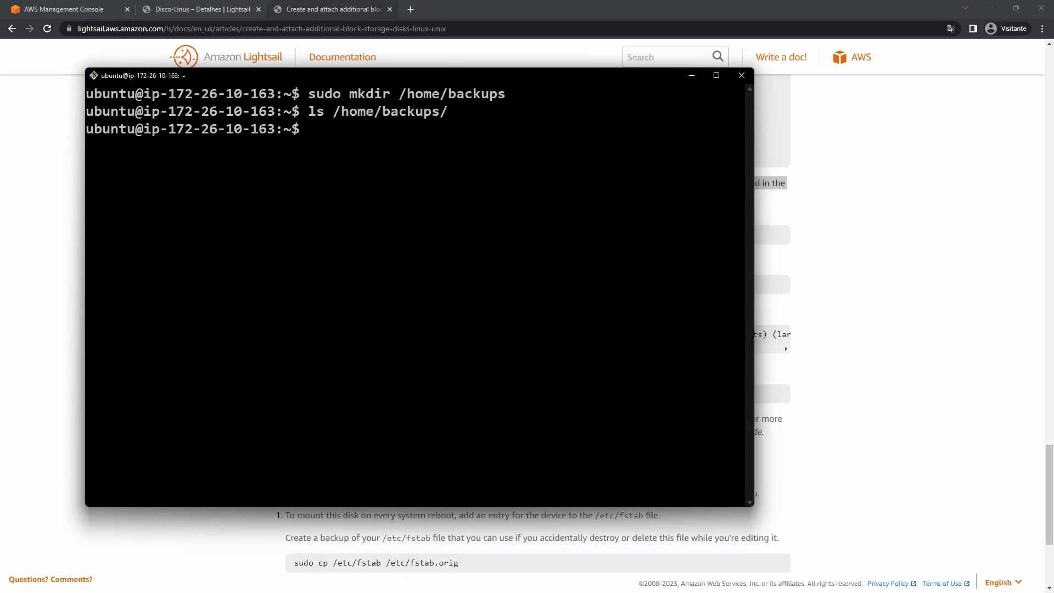
key("Up")
key("BackSpace")
key("BackSpace")
key("BackSpace")
key("BackSpace")
key("BackSpace")
key("BackSpace")
key("BackSpace")
key("BackSpace")
key("BackSpace")
key("Return")
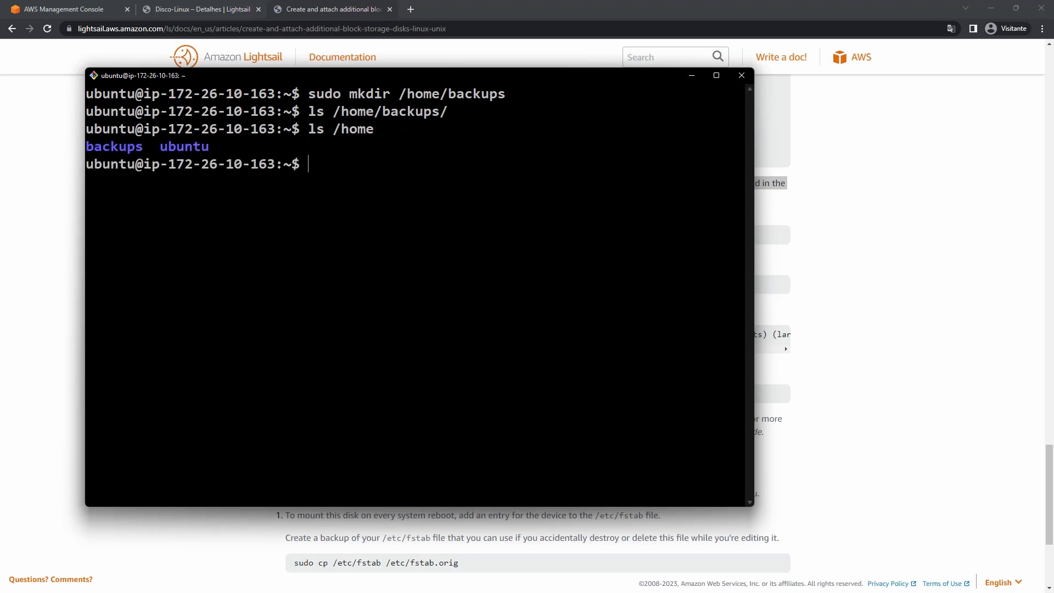
double_click(125, 147)
left_click(125, 147)
left_click_drag(87, 147, 139, 147)
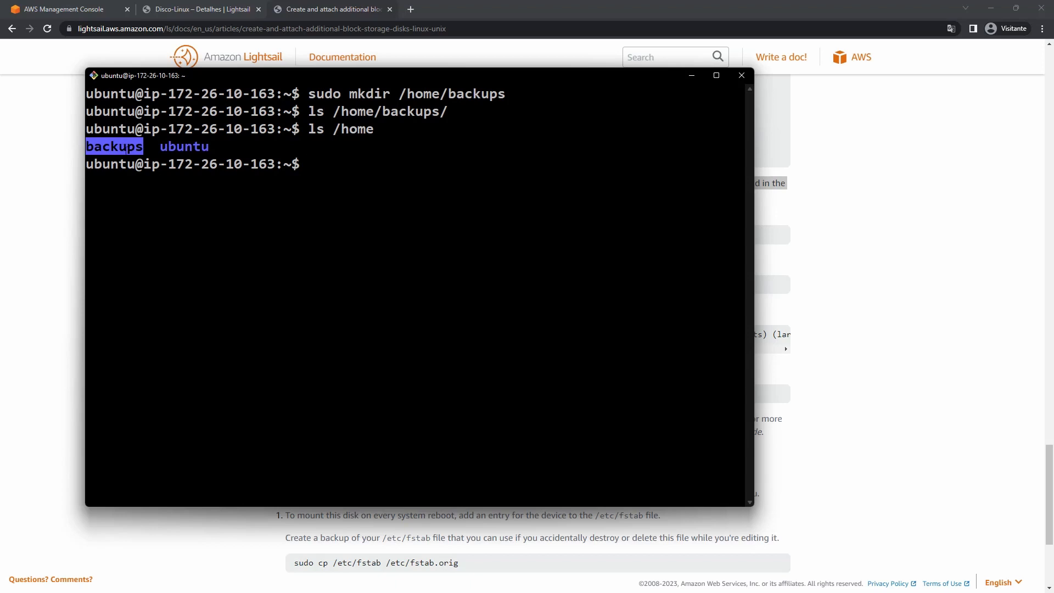
left_click(818, 213)
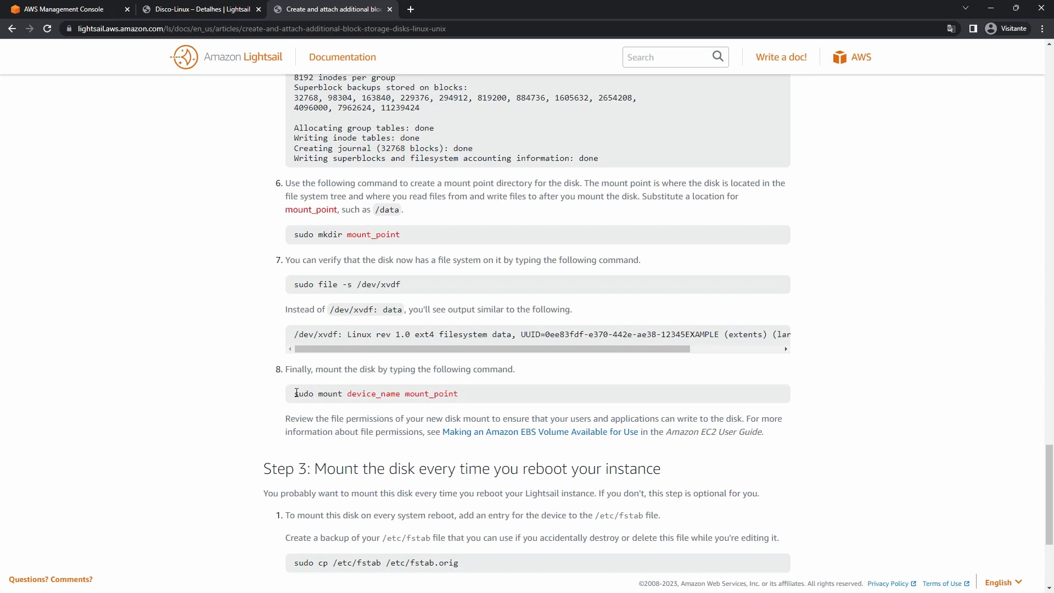
Select the step 8 mount command line in the Linux disk guide.
triple_click(347, 393)
left_click(398, 395)
triple_click(397, 395)
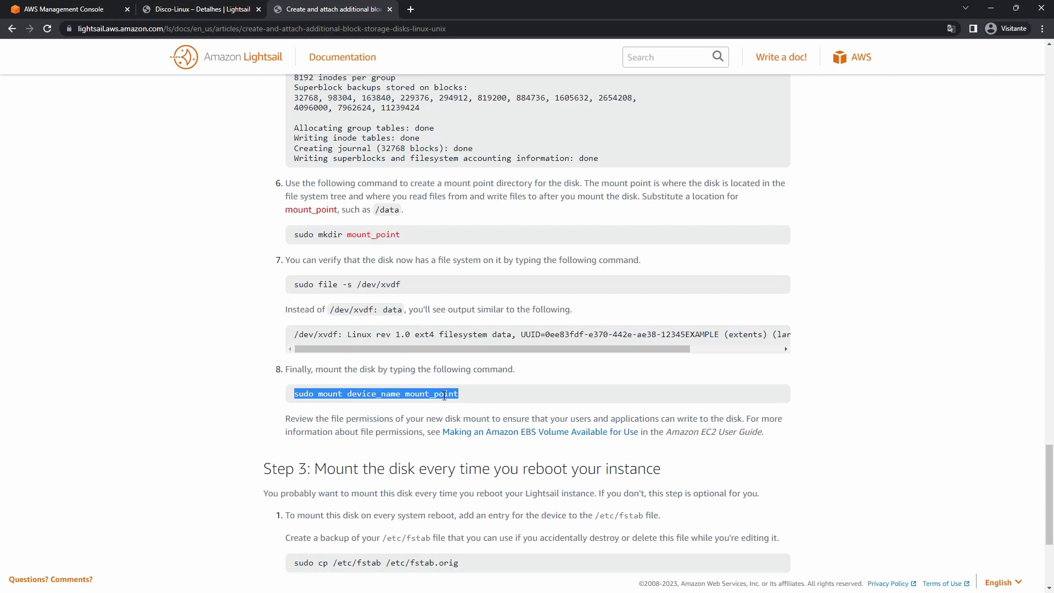
left_click(407, 396)
triple_click(406, 396)
left_click_drag(407, 395, 457, 395)
triple_click(342, 394)
Recheck the device names with lsblk and copy the xvdf device name.
key("alt+Tab")
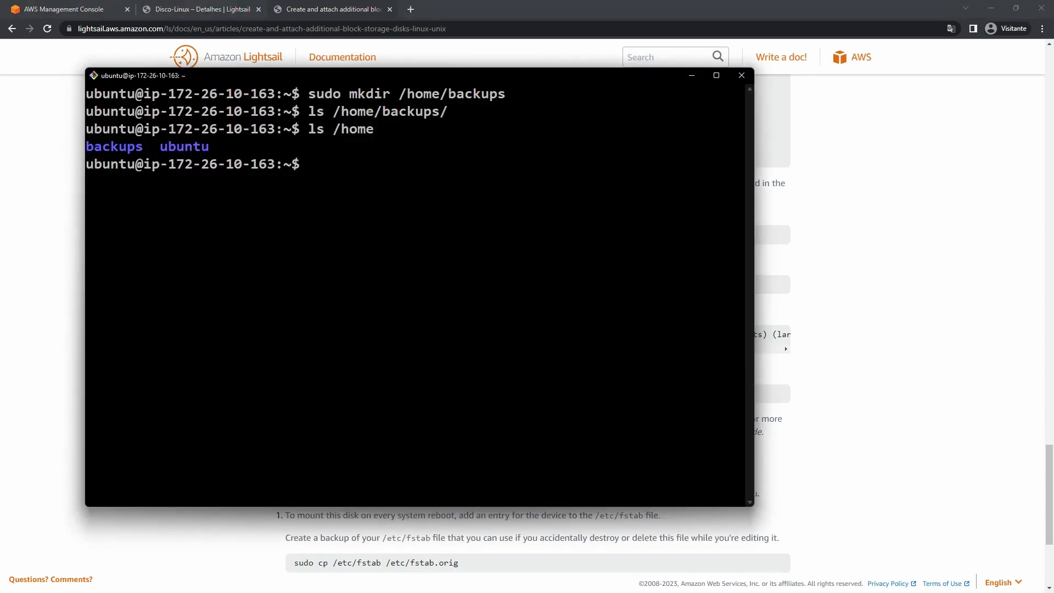
type("sudo mount /dev/")
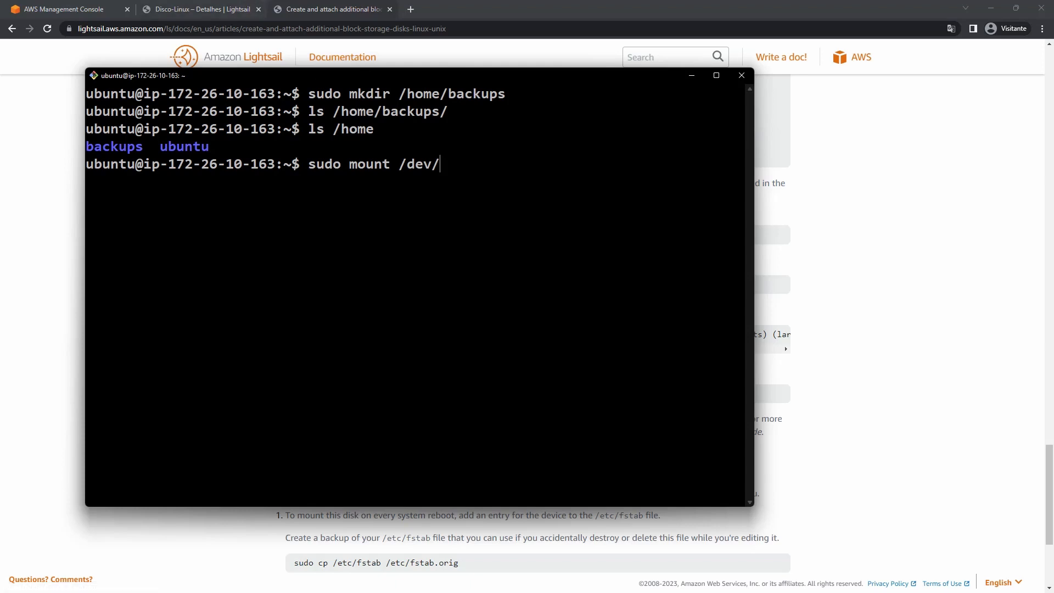
key("ctrl+c")
type("l")
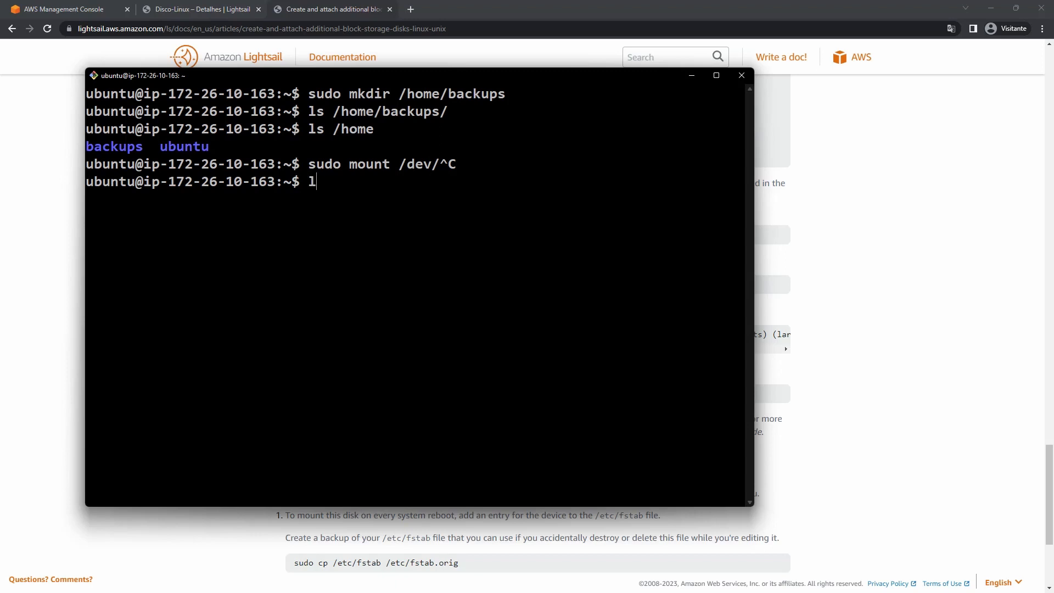
type("sblk")
key("Return")
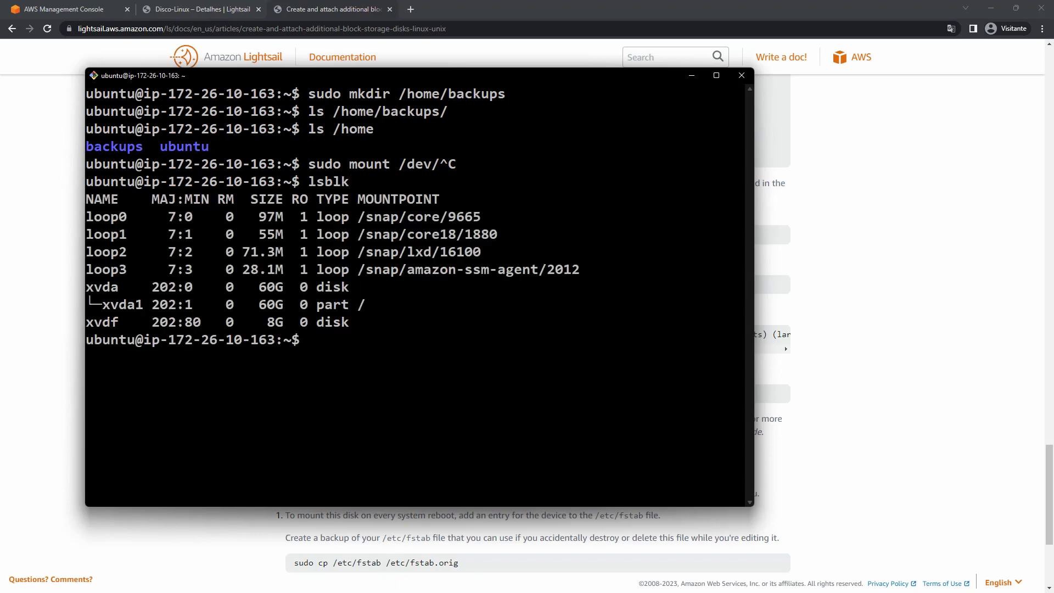
double_click(109, 322)
right_click(110, 323)
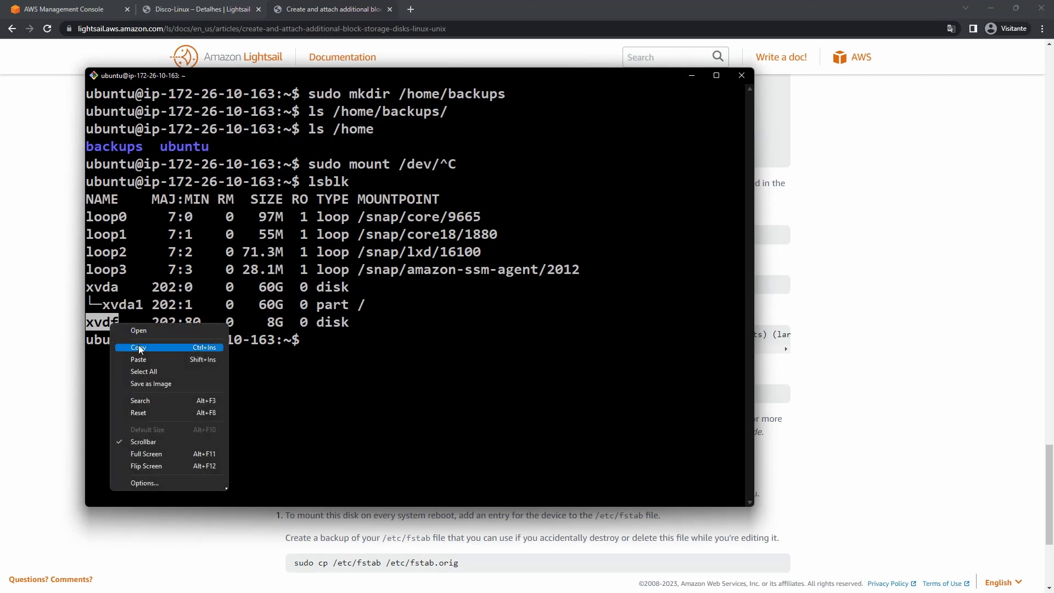
left_click(138, 345)
Run sudo mount /dev/xvdf /home/backups, which fails with a wrong fs type error.
key("ctrl+l")
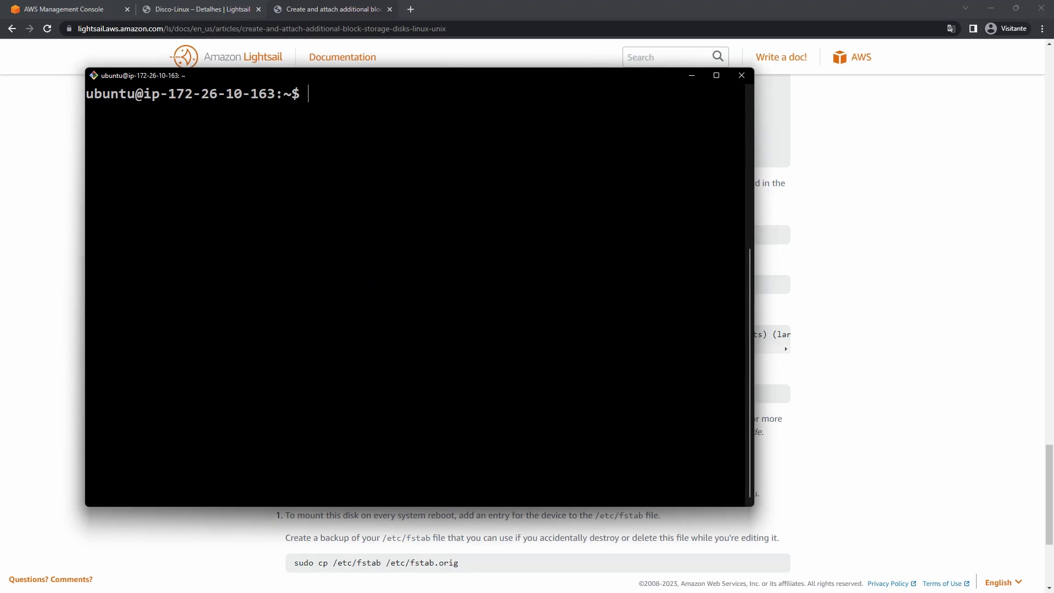
type("sudo mount /dev/")
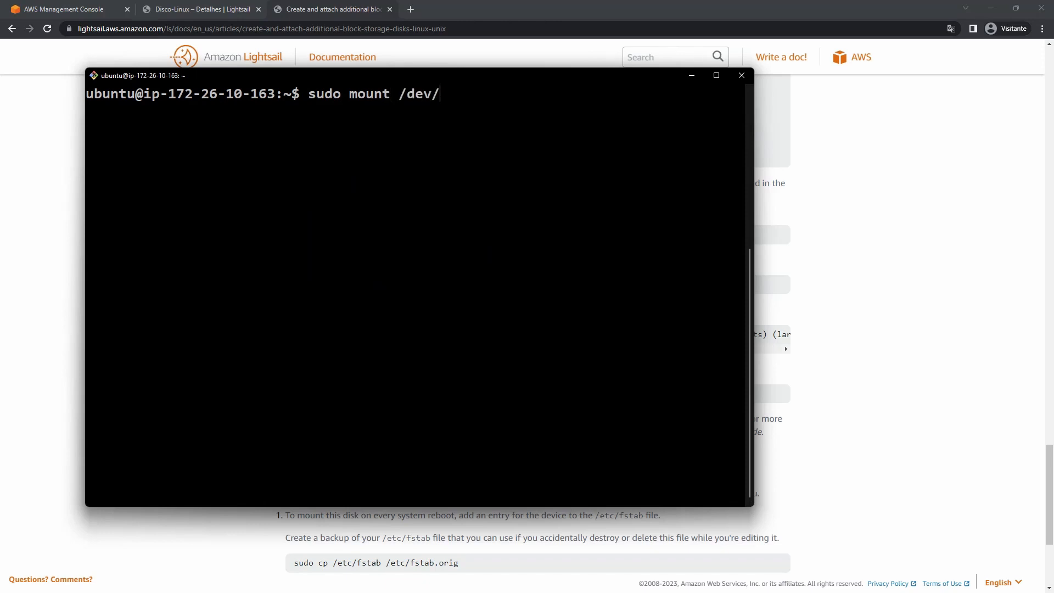
type("xvdf /home/backups/")
key("BackSpace")
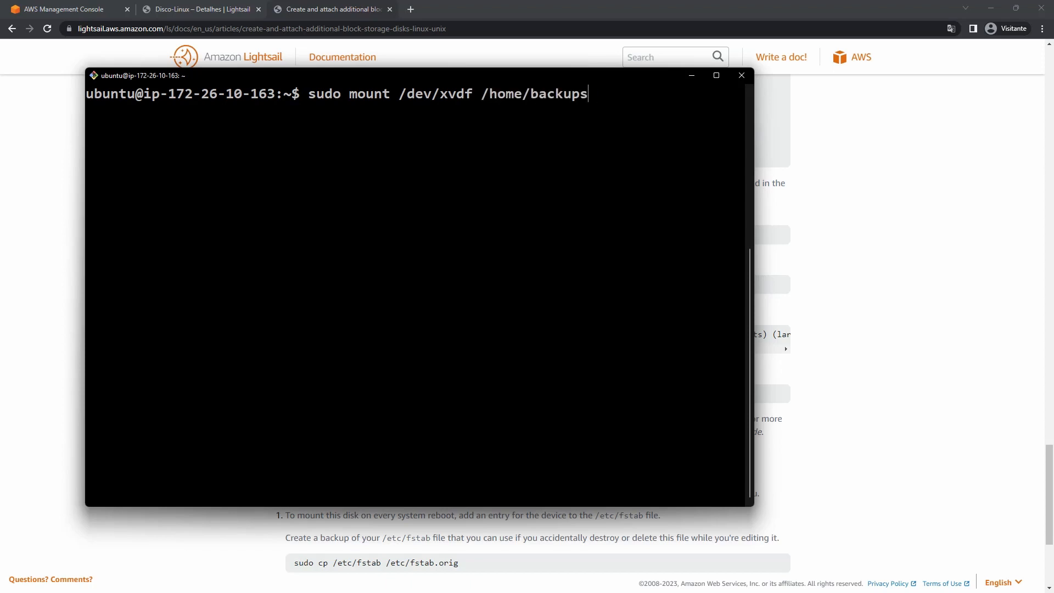
key("Return")
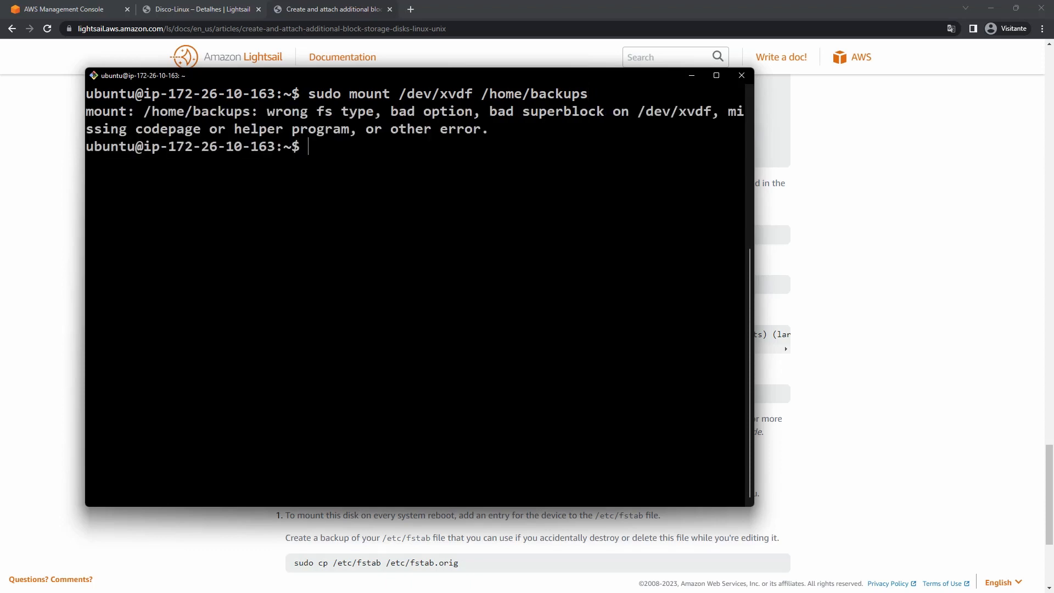
left_click(852, 232)
scroll(542, 305, "up", 6)
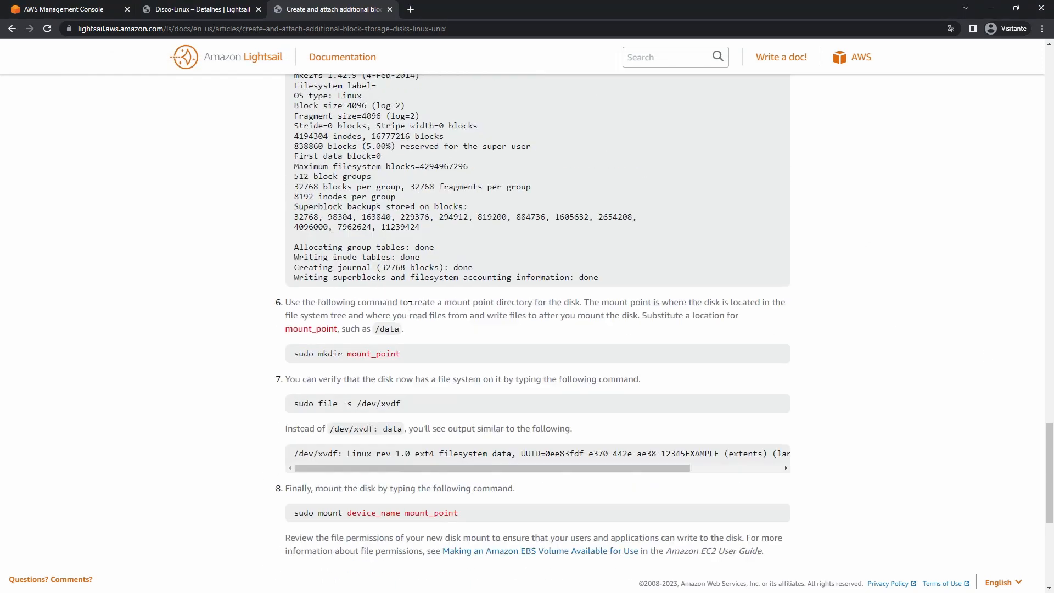
Copy the sudo mkfs -t ext4 command from the guide and paste it into the terminal.
triple_click(375, 238)
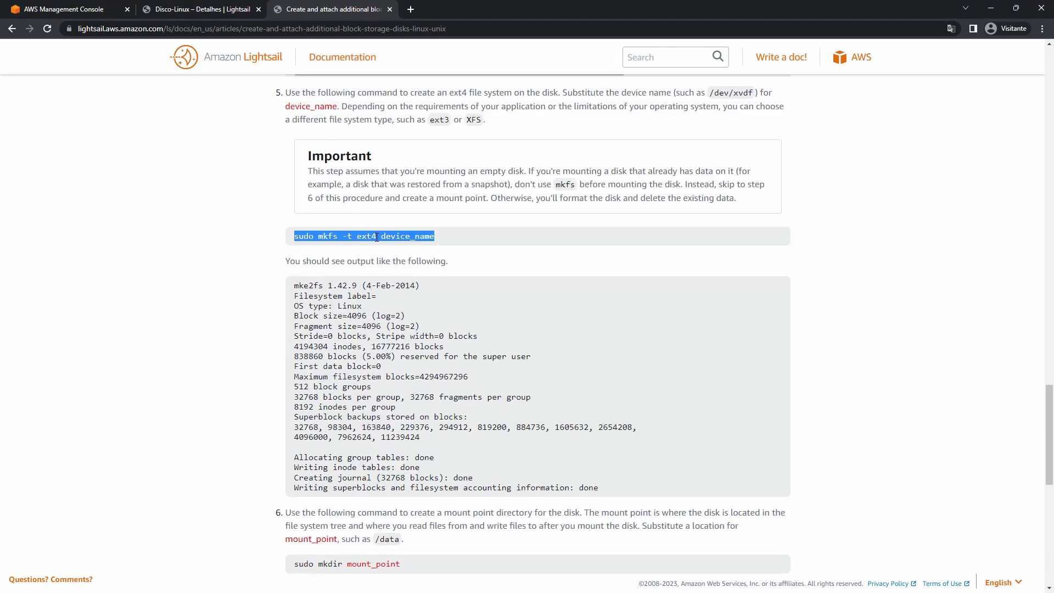
right_click(376, 237)
left_click(395, 246)
key("alt+Tab")
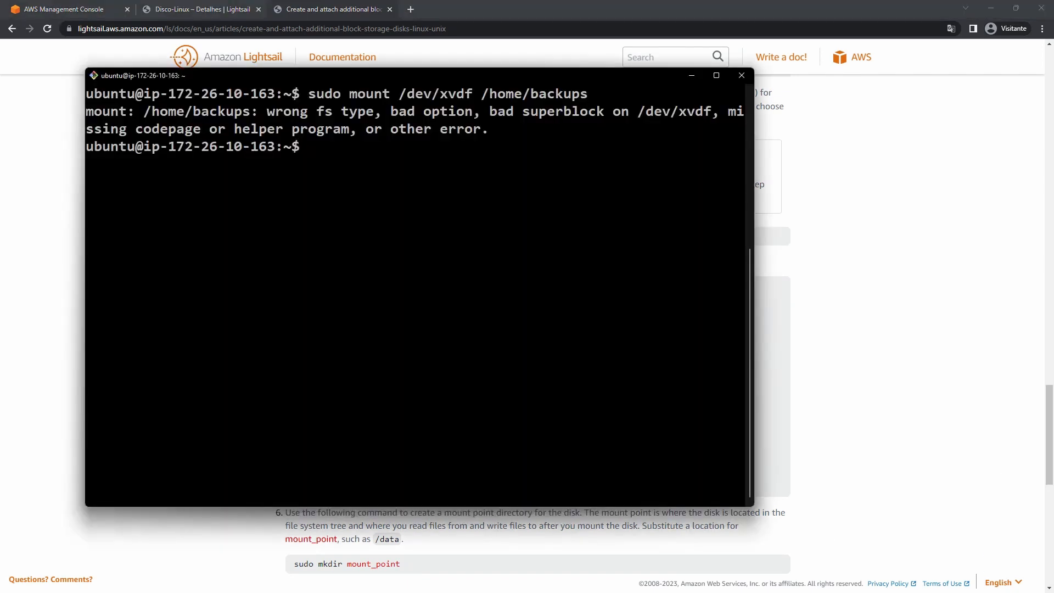
key("ctrl+l")
key("shift+Insert")
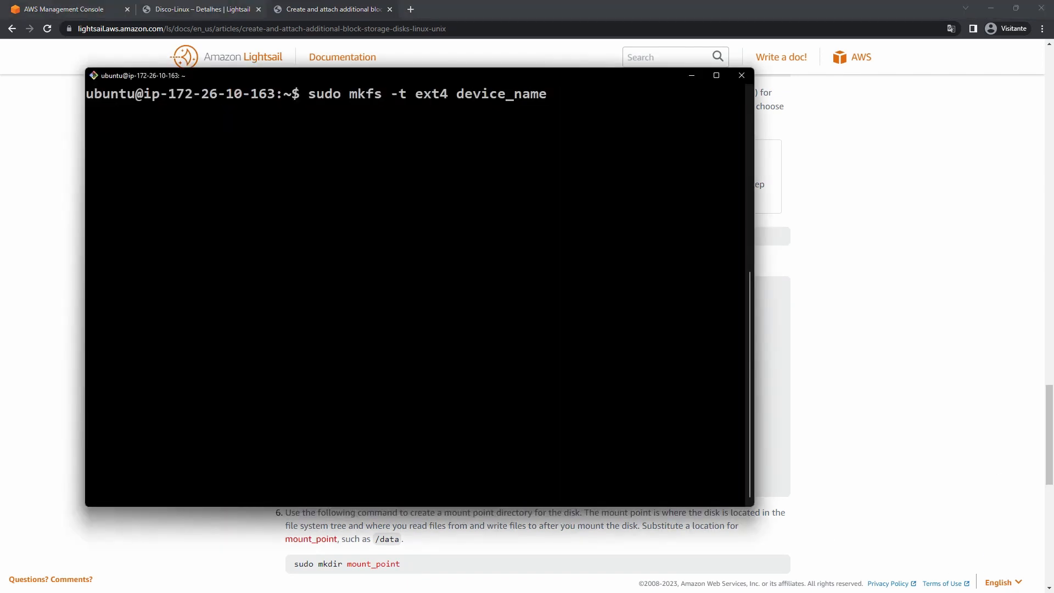
Replace device_name with /dev/xvdf and run the command to format the disk as ext4.
key("BackSpace")
key("BackSpace")
key("BackSpace")
key("BackSpace")
key("BackSpace")
key("BackSpace")
key("BackSpace")
key("BackSpace")
key("BackSpace")
key("BackSpace")
key("BackSpace")
key("BackSpace")
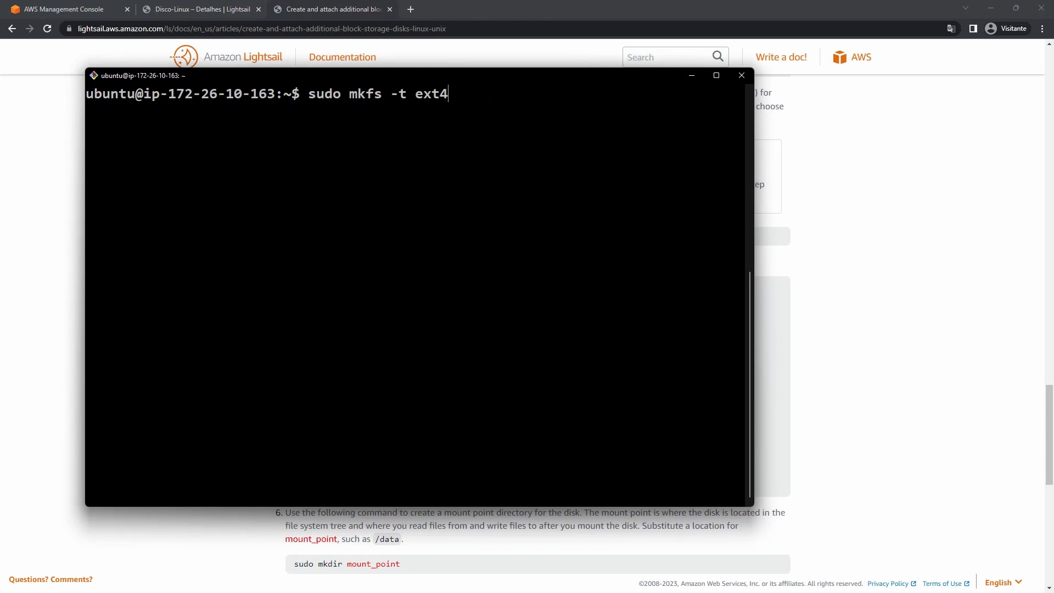
type("/dev/")
scroll(418, 292, "up", 1)
type("xvd")
key("Tab")
key("Tab")
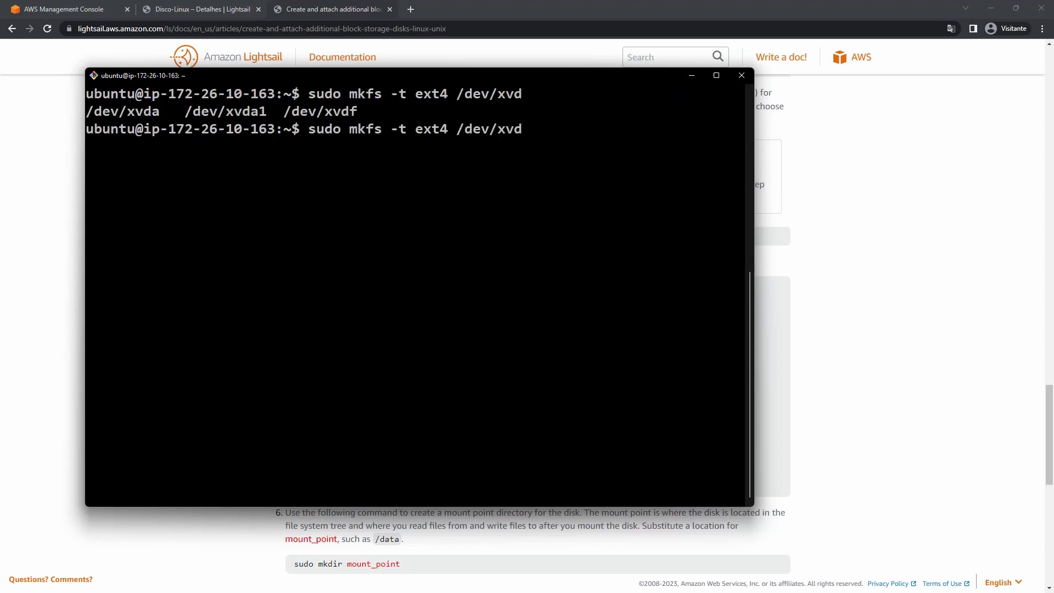
type("f")
key("Tab")
key("ctrl+l")
key("Return")
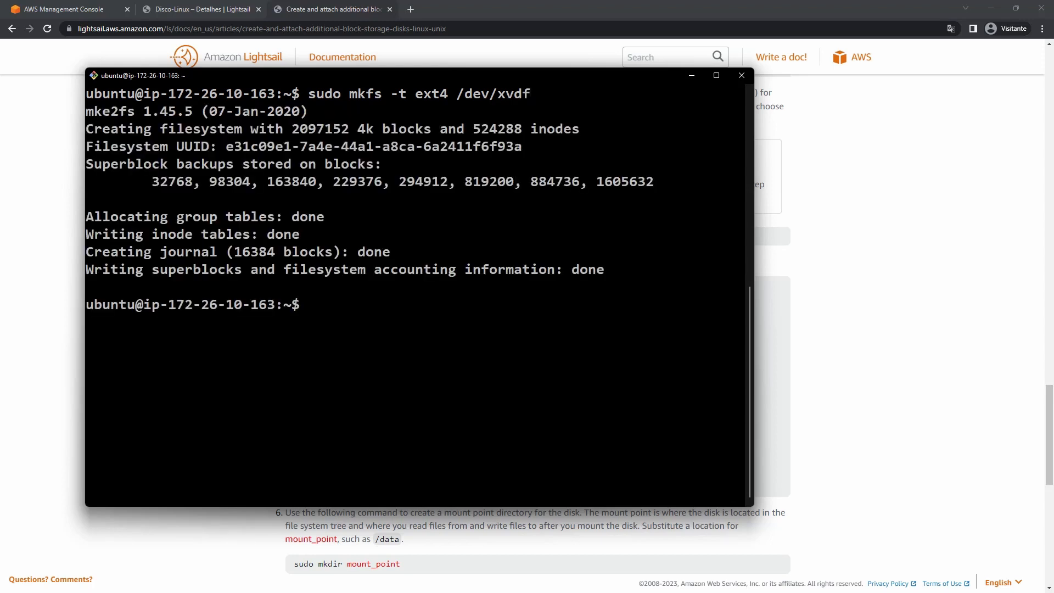
Mount /dev/xvdf on /home/backups by rerunning the earlier mount command.
key("ctrl+l")
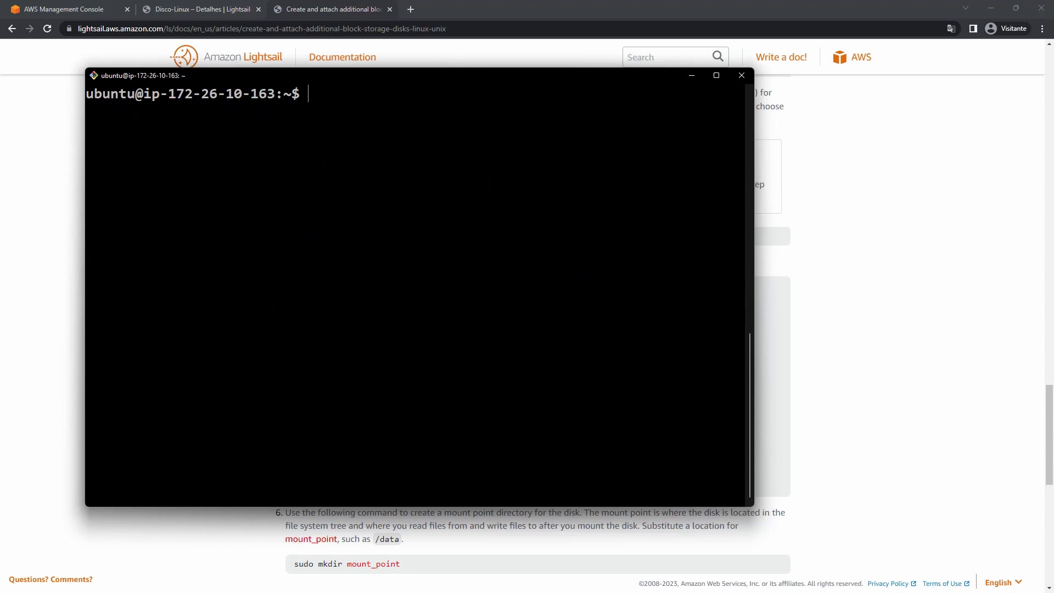
key("Up")
key("Up")
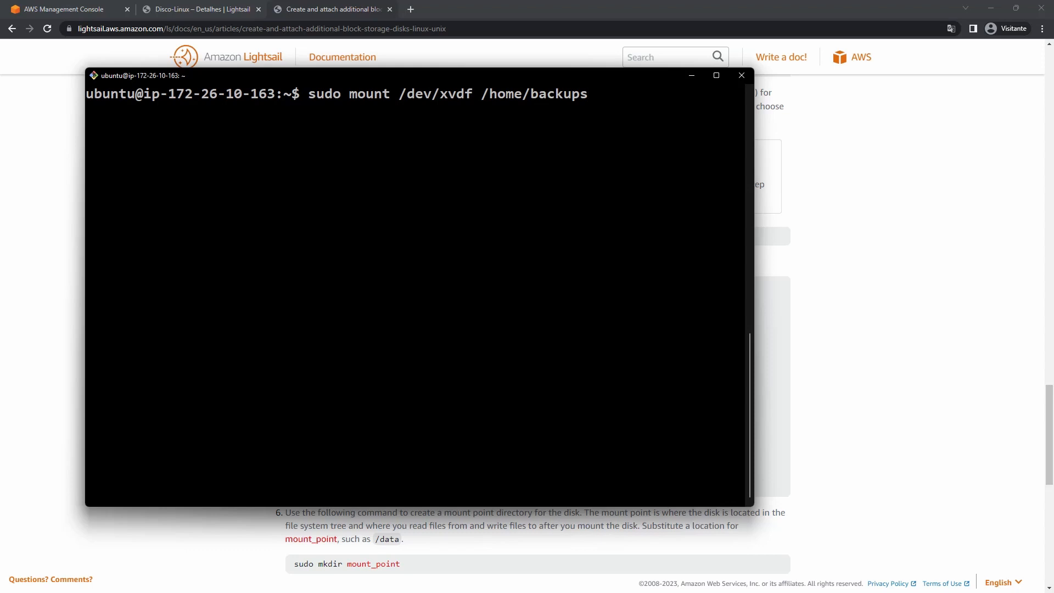
key("Return")
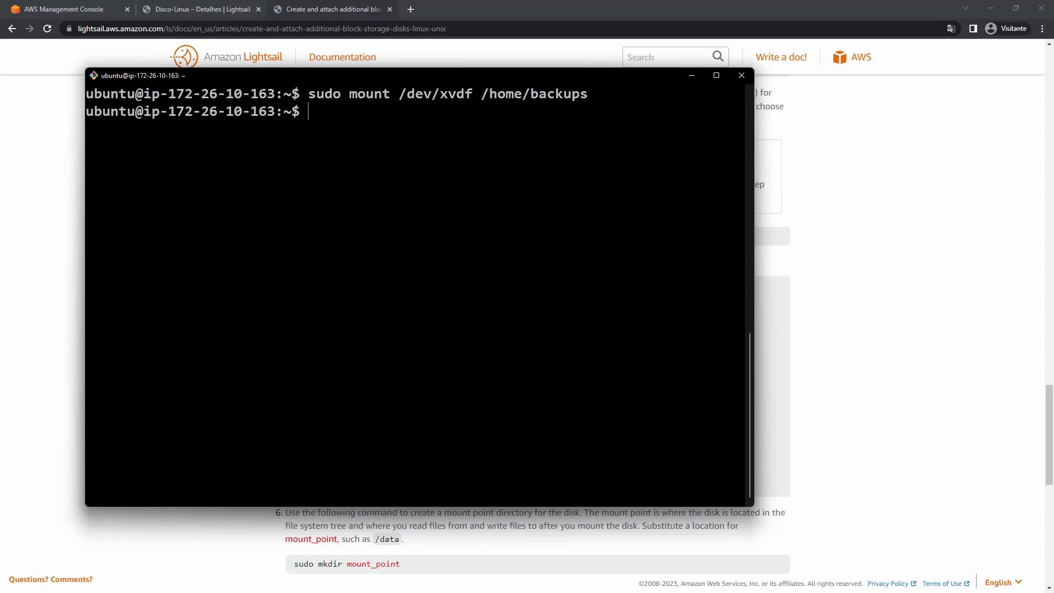
Run df -h and highlight the 7.9G /dev/xvdf mounted on /home/backups.
key("ctrl+l")
type("df -")
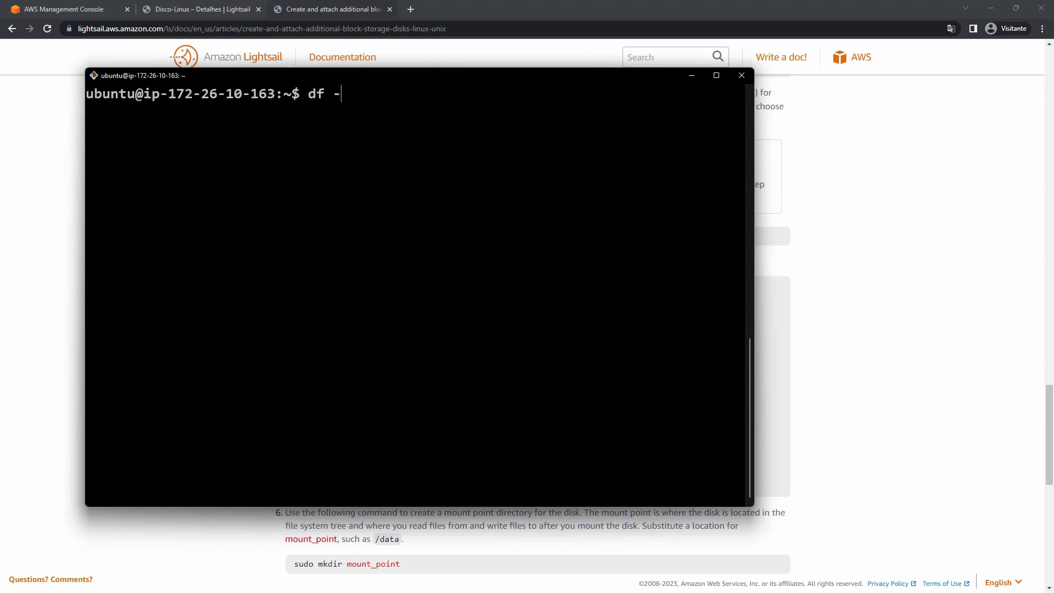
type("h")
key("Return")
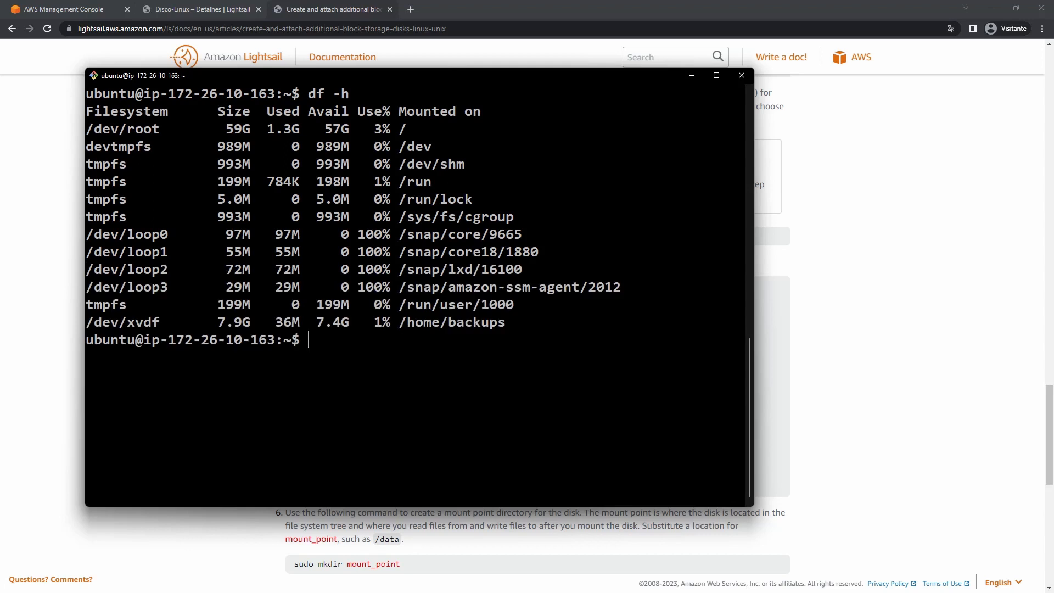
double_click(119, 325)
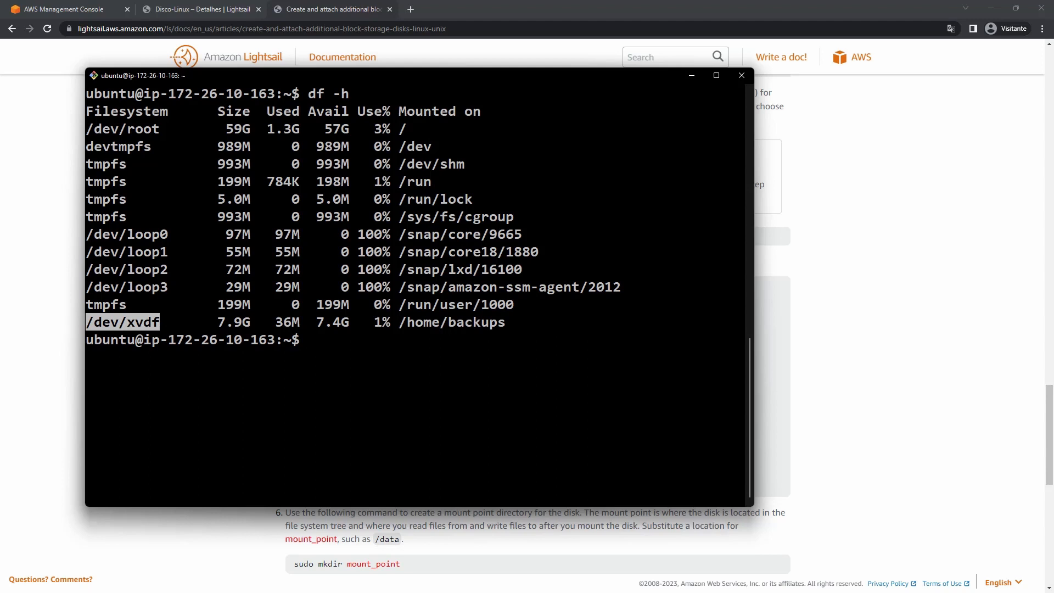
double_click(220, 322)
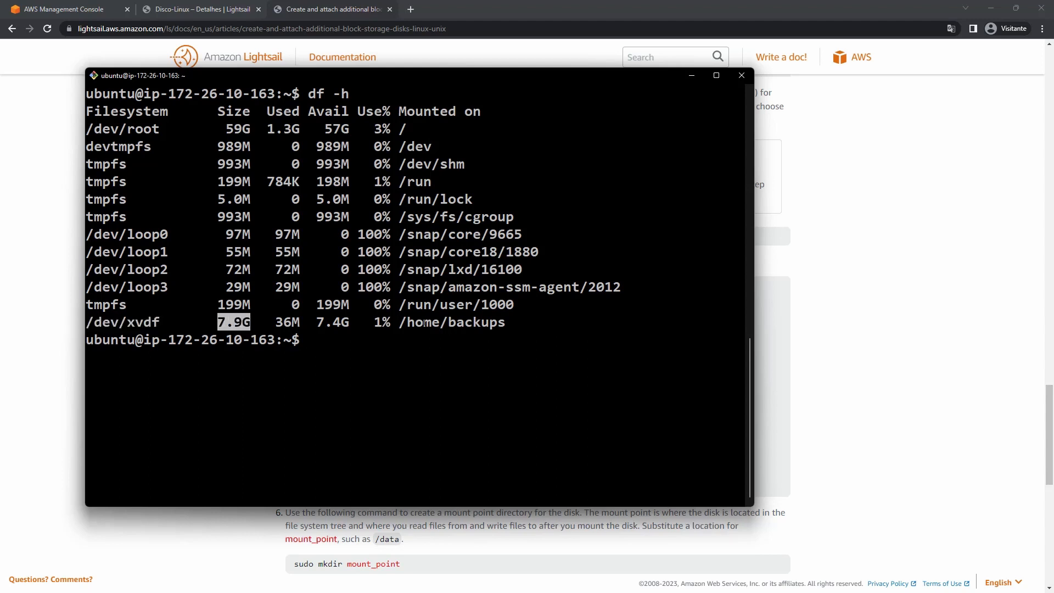
left_click_drag(400, 322, 500, 323)
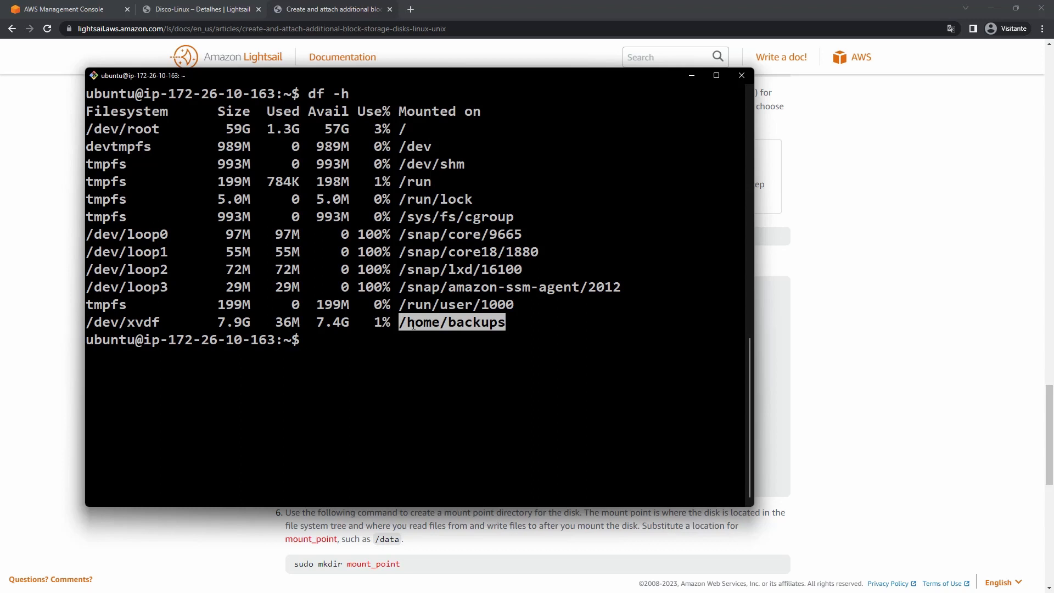
key("ctrl+l")
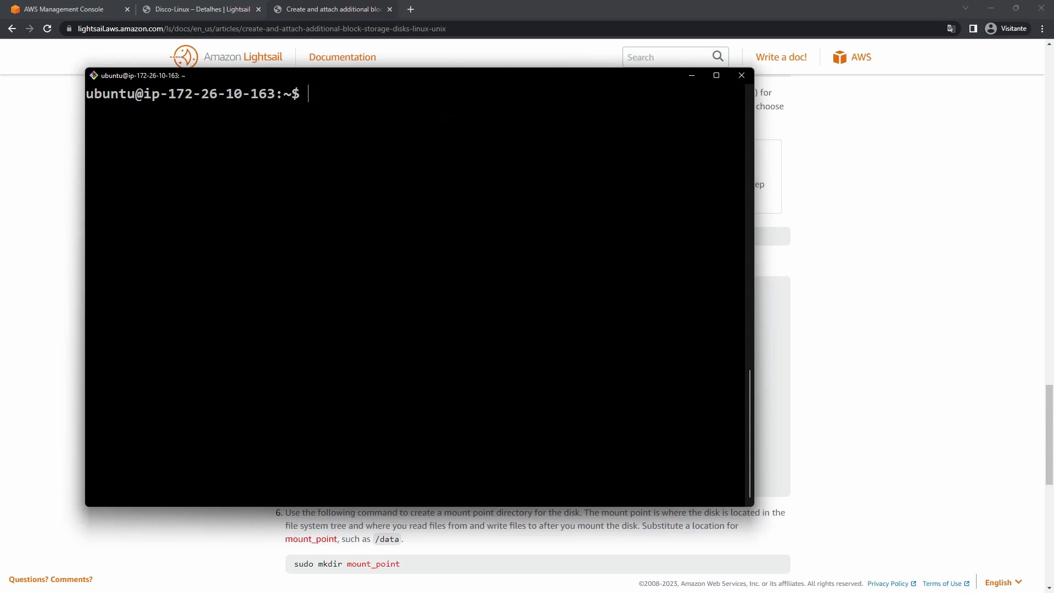
key("Up")
key("Up")
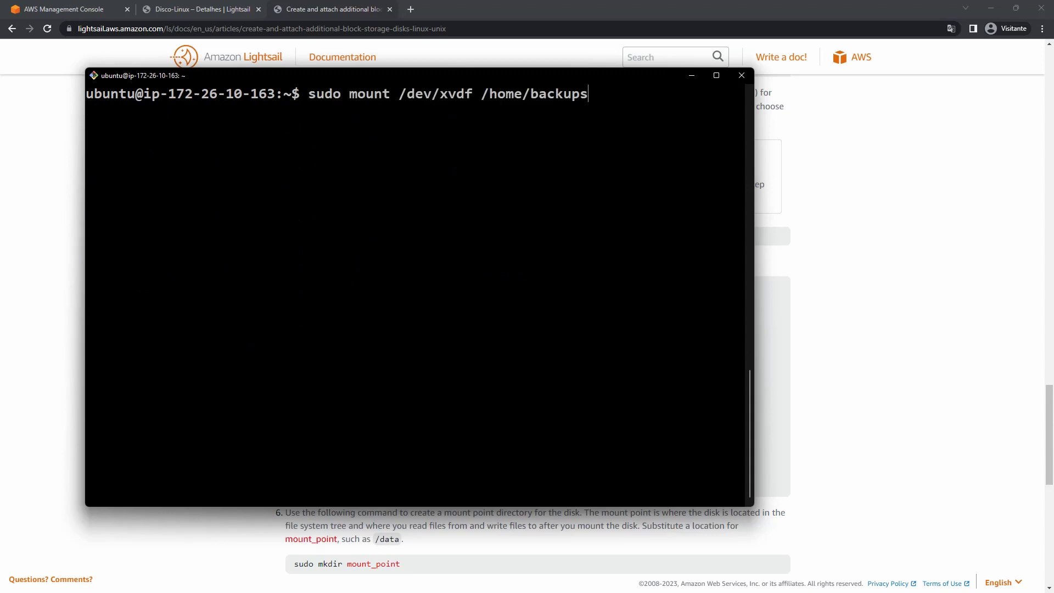
key("ctrl+c")
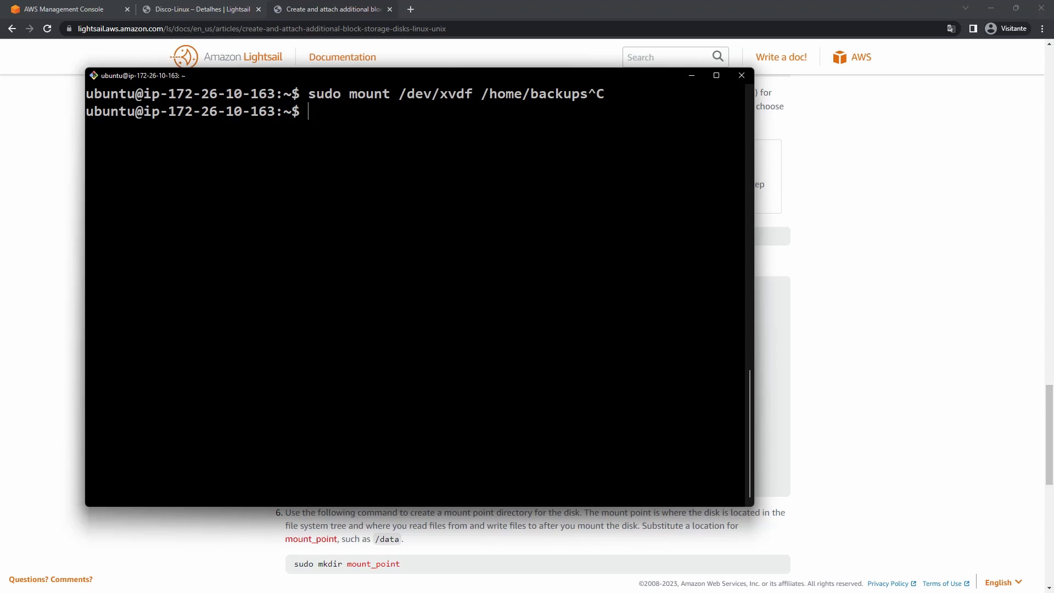
Scroll the disk guide to Step 3 on mounting the disk at every reboot.
scroll(906, 330, "up", 3)
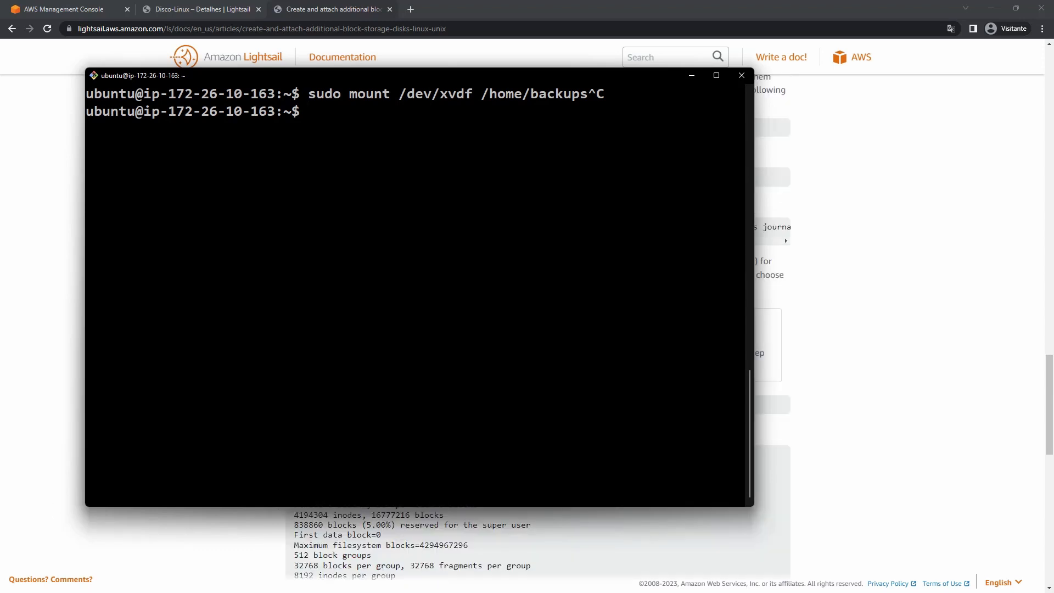
left_click(865, 168)
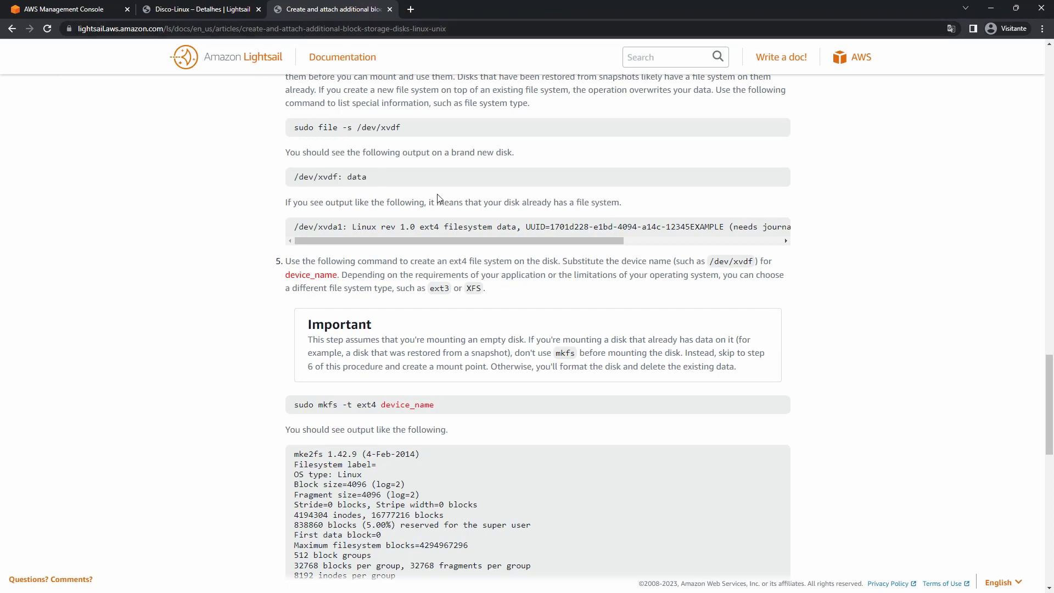
scroll(439, 203, "down", 6)
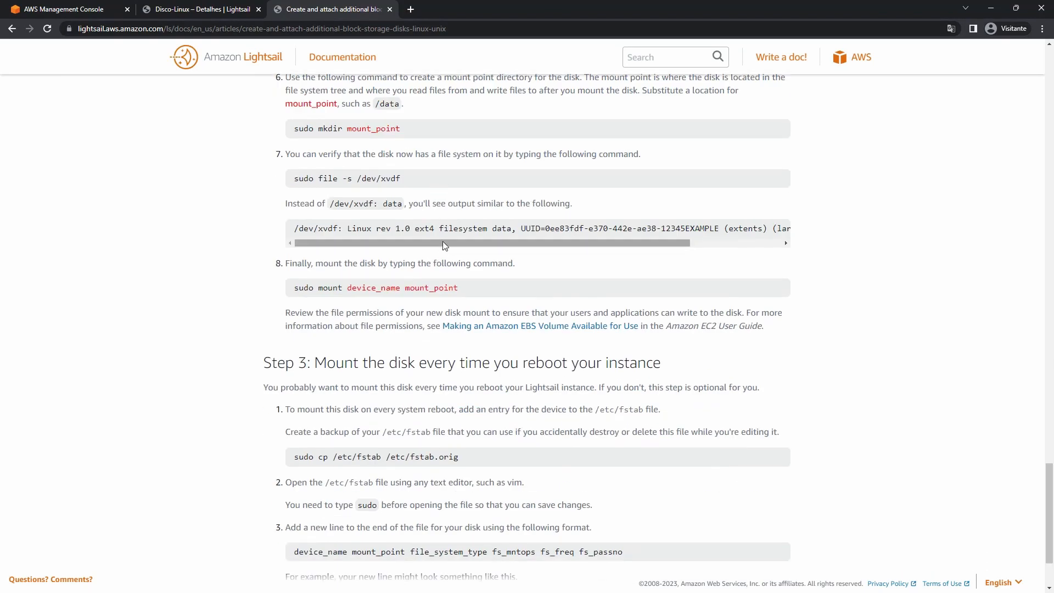
scroll(461, 254, "up", 3)
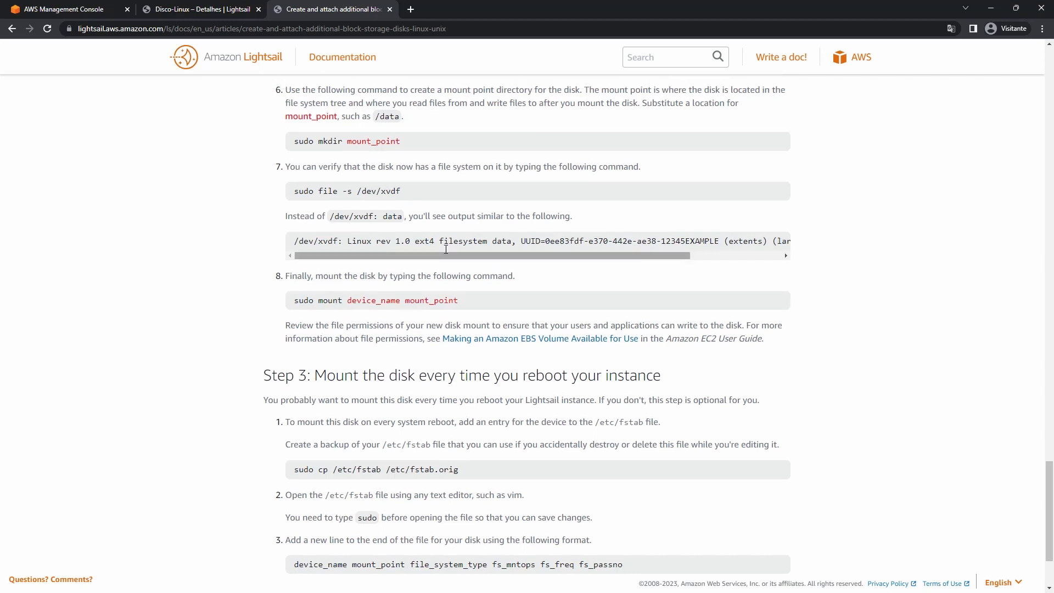
scroll(277, 384, "down", 5)
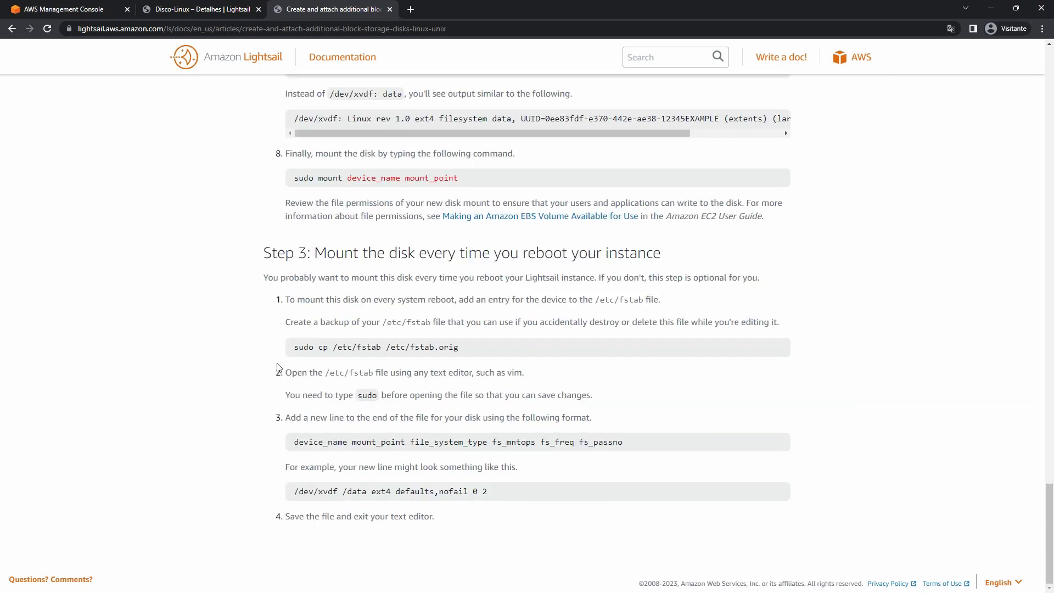
Copy the example fstab entry /dev/xvdf /data ext4 defaults,nofail 0 2.
triple_click(364, 346)
triple_click(364, 345)
triple_click(352, 488)
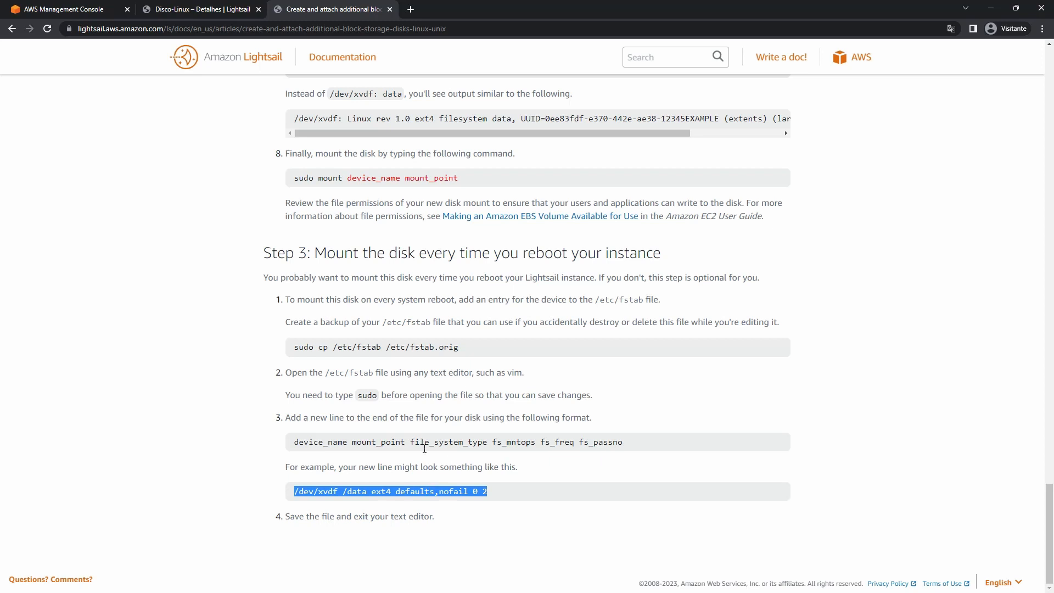
right_click(441, 487)
left_click(472, 499)
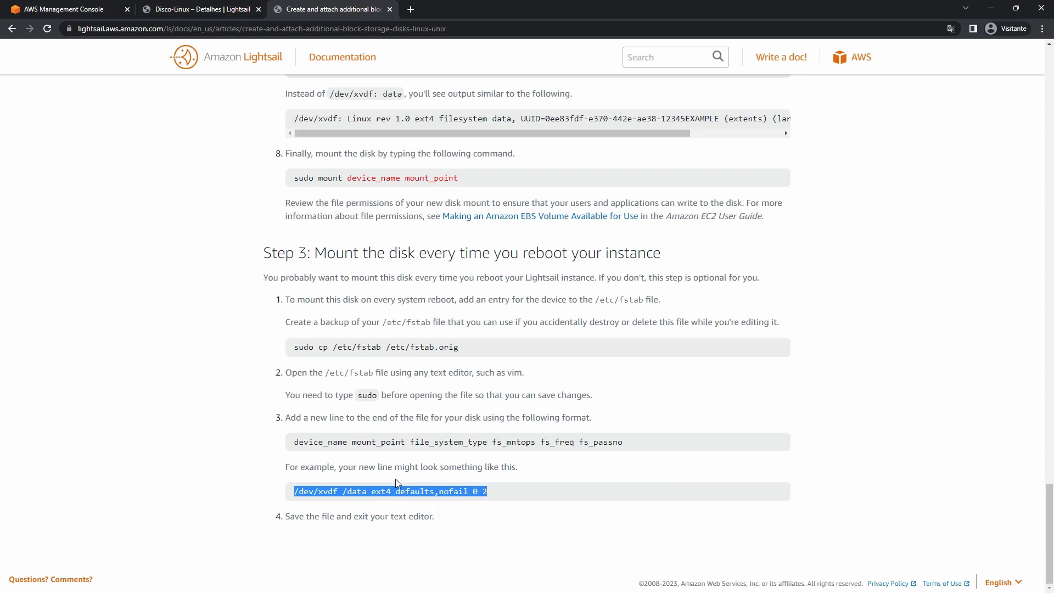
right_click(345, 494)
left_click(371, 427)
Paste the sample fstab entry into a blank Notepad note.
left_click_drag(472, 150, 331, 89)
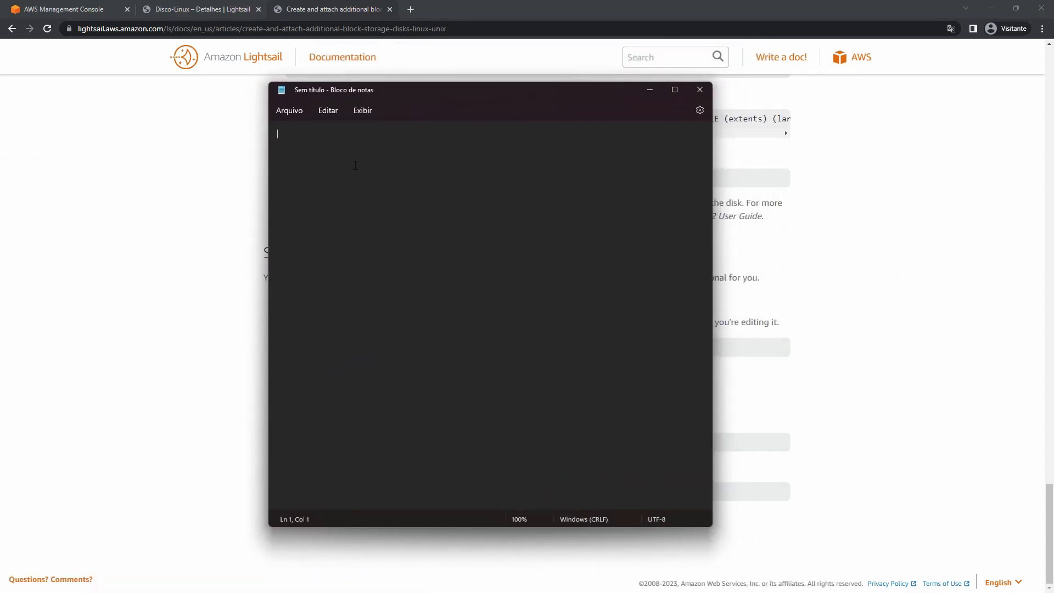
key("ctrl+v")
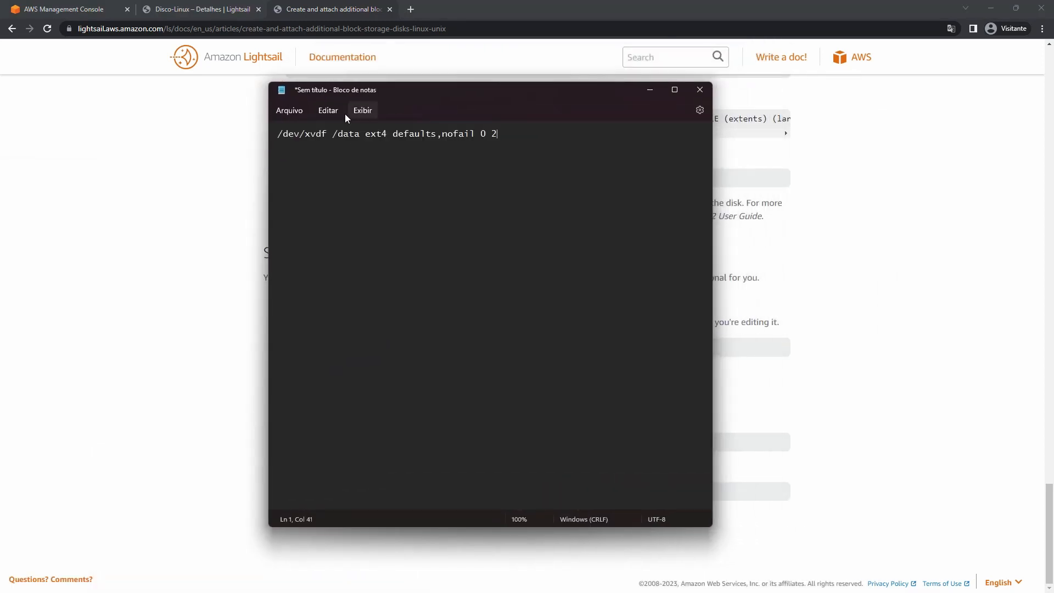
left_click_drag(430, 101, 438, 142)
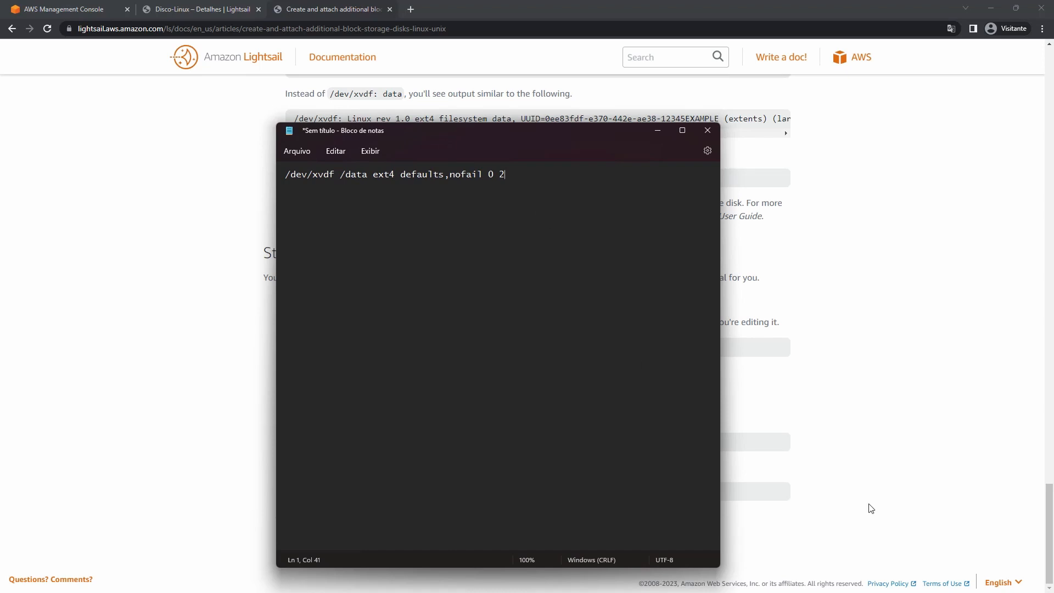
Copy the device name /dev/xvdf from the df output in the Ubuntu terminal.
key("alt+Tab")
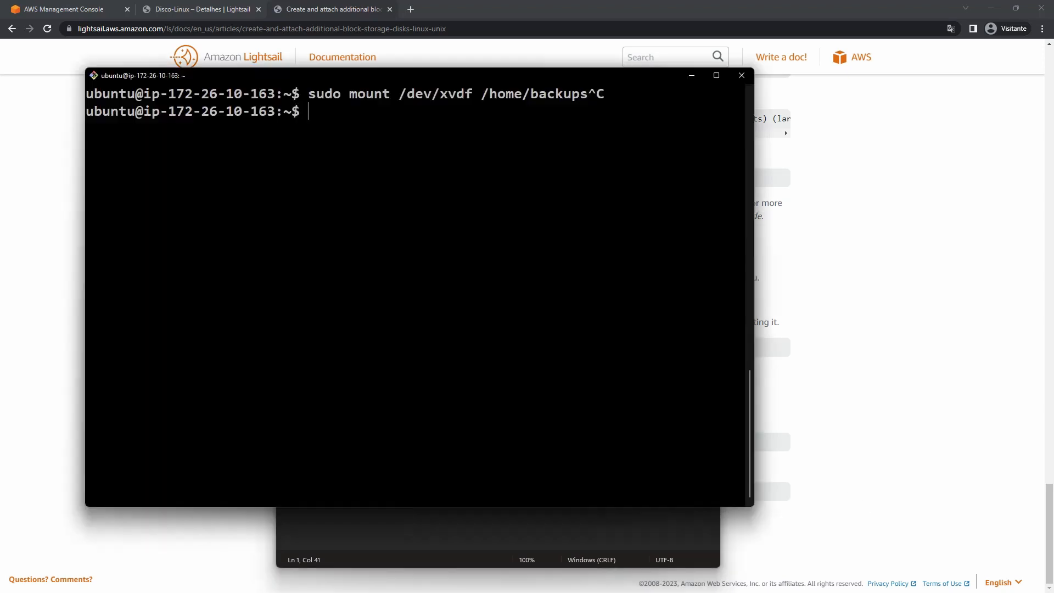
key("ctrl+l")
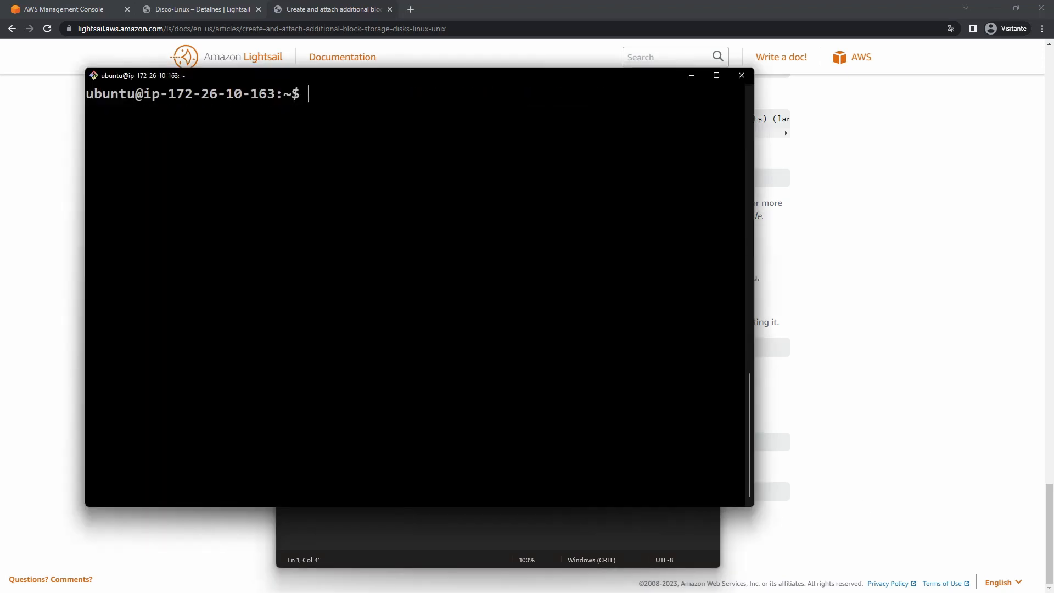
type("df -")
key("BackSpace")
key("BackSpace")
key("BackSpace")
key("BackSpace")
scroll(417, 285, "up", 6)
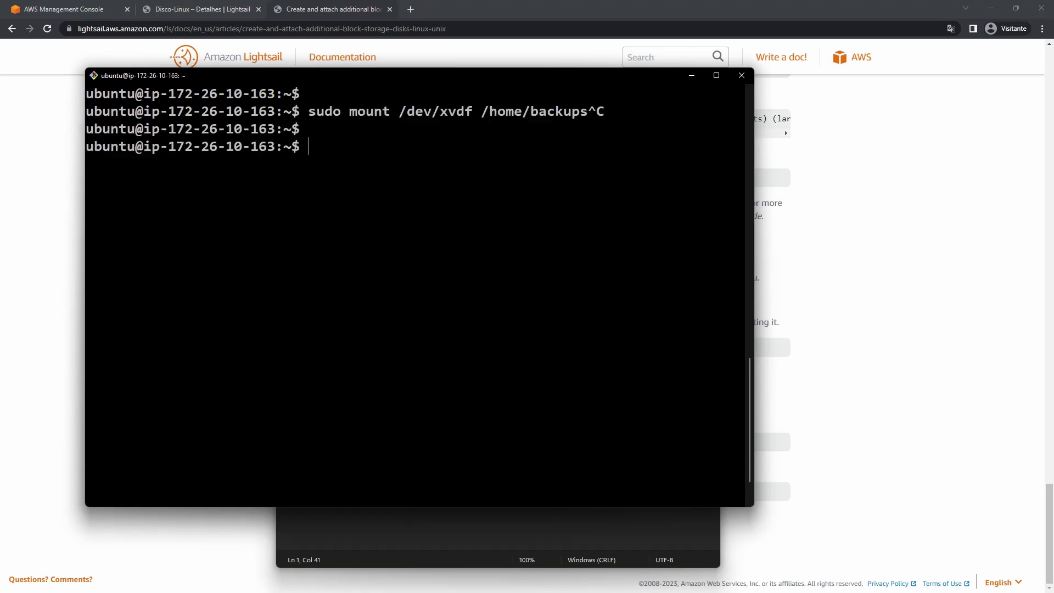
left_click_drag(159, 338, 93, 336)
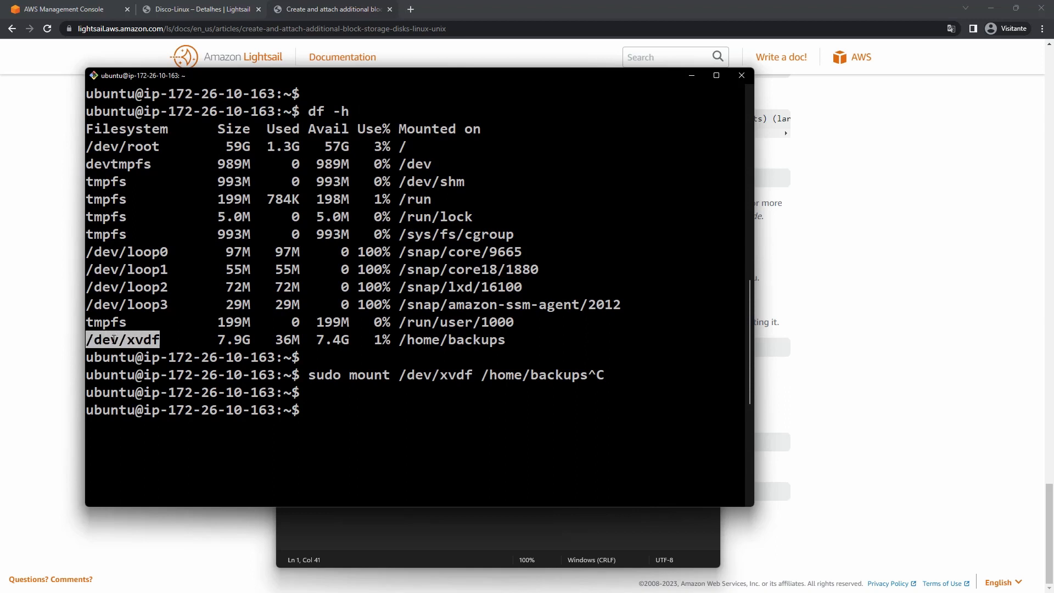
right_click(117, 338)
left_click(140, 367)
Edit the note's entry to use /dev/xvdf and mount path /home/backups.
left_click(690, 76)
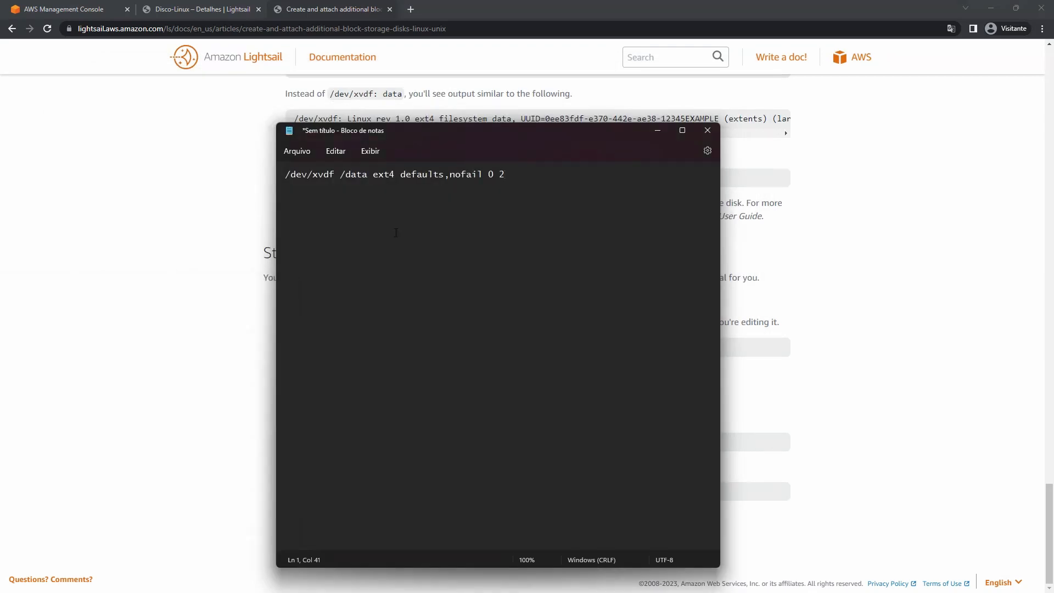
left_click_drag(338, 174, 280, 179)
key("ctrl+v")
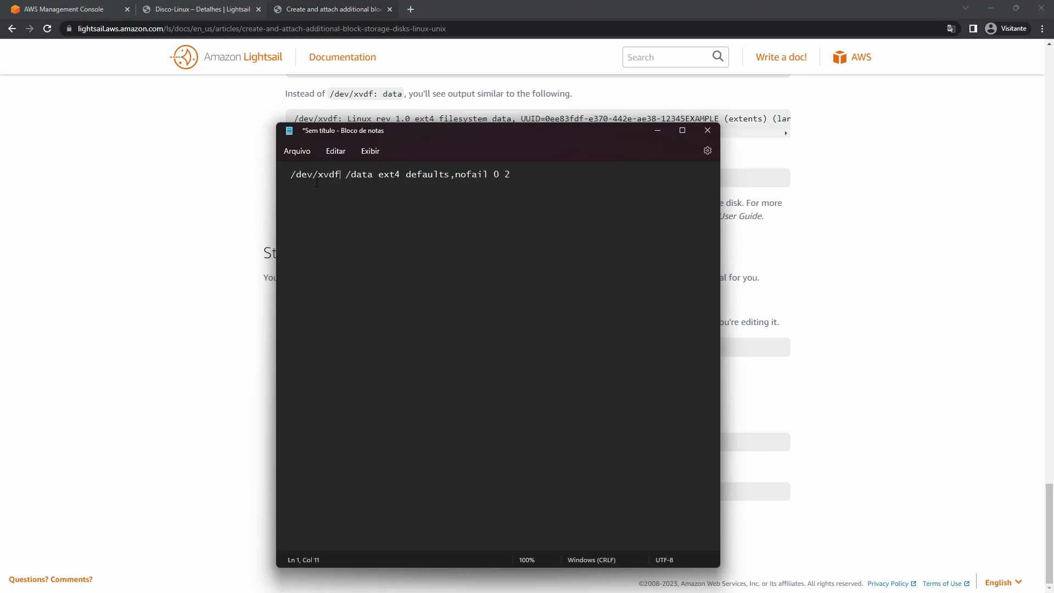
key("BackSpace")
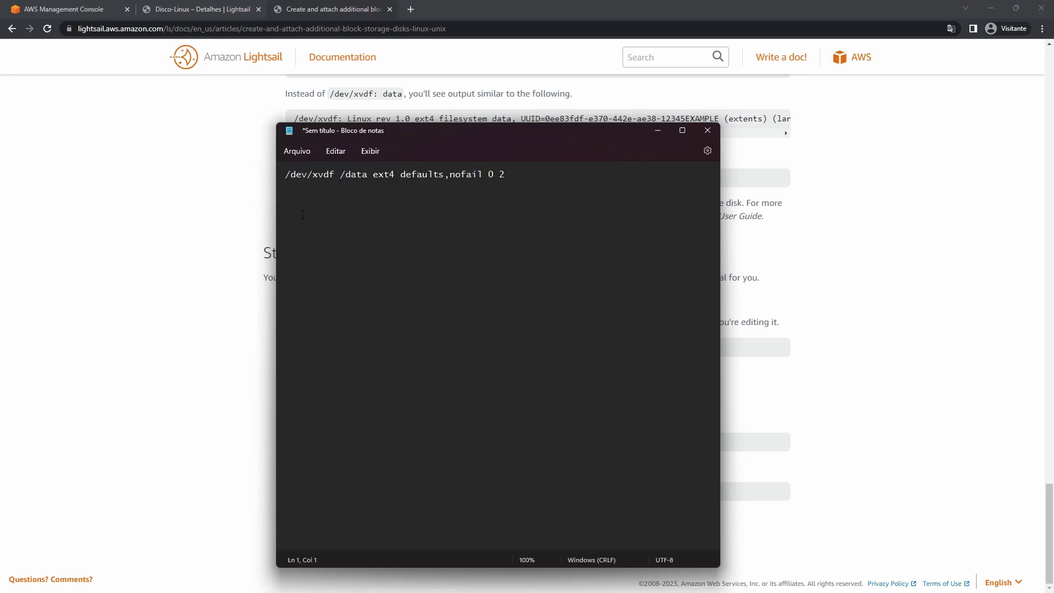
left_click(334, 171, "shift")
double_click(347, 174)
type("home/backuyps")
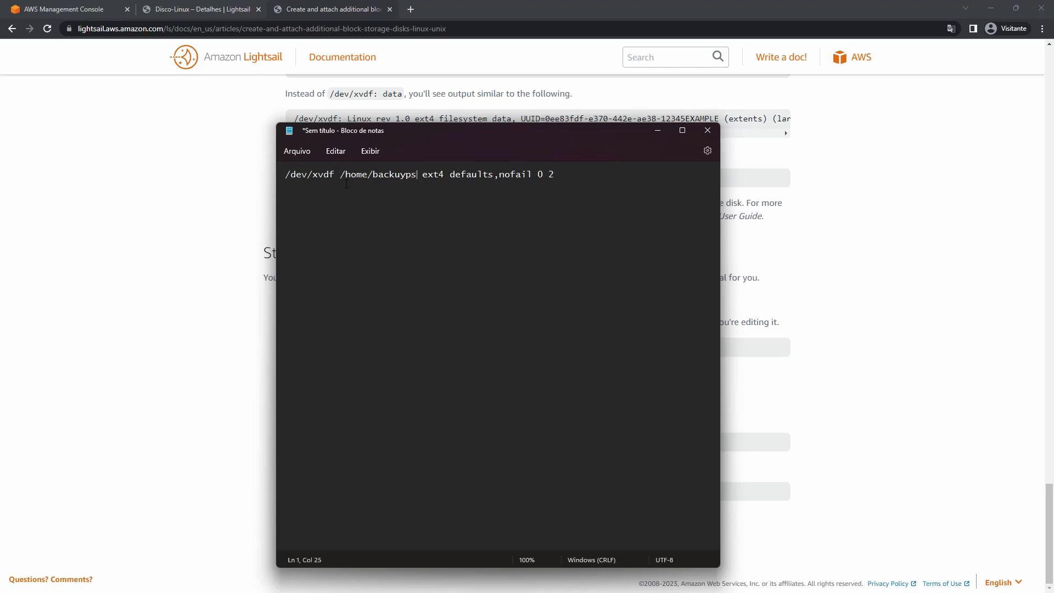
key("BackSpace")
key("BackSpace")
key("BackSpace")
type("ps")
Select the finished fstab line and minimize Notepad.
double_click(419, 176)
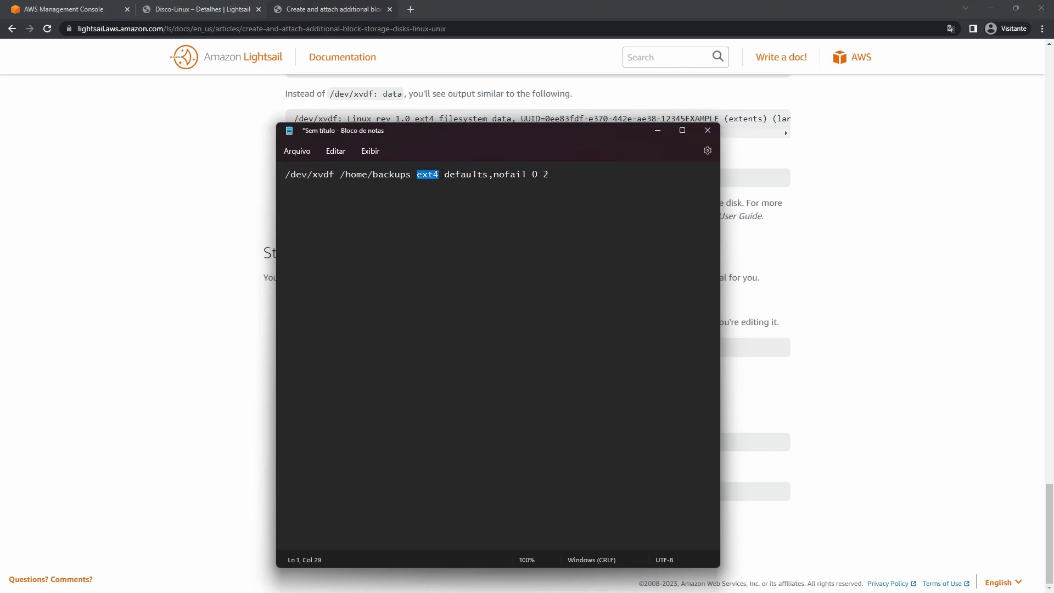
left_click_drag(549, 174, 242, 189)
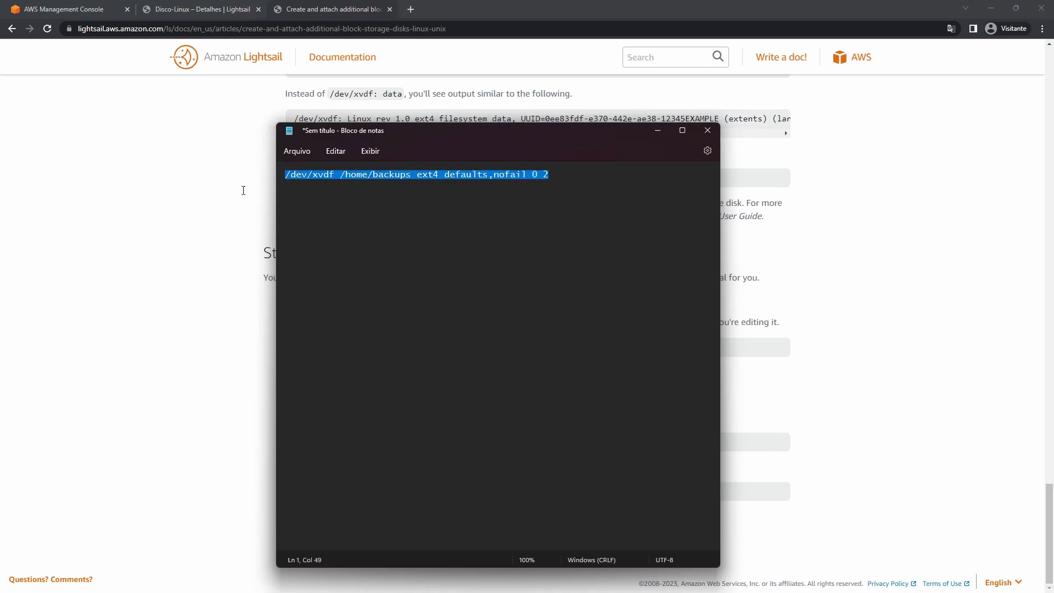
left_click(658, 130)
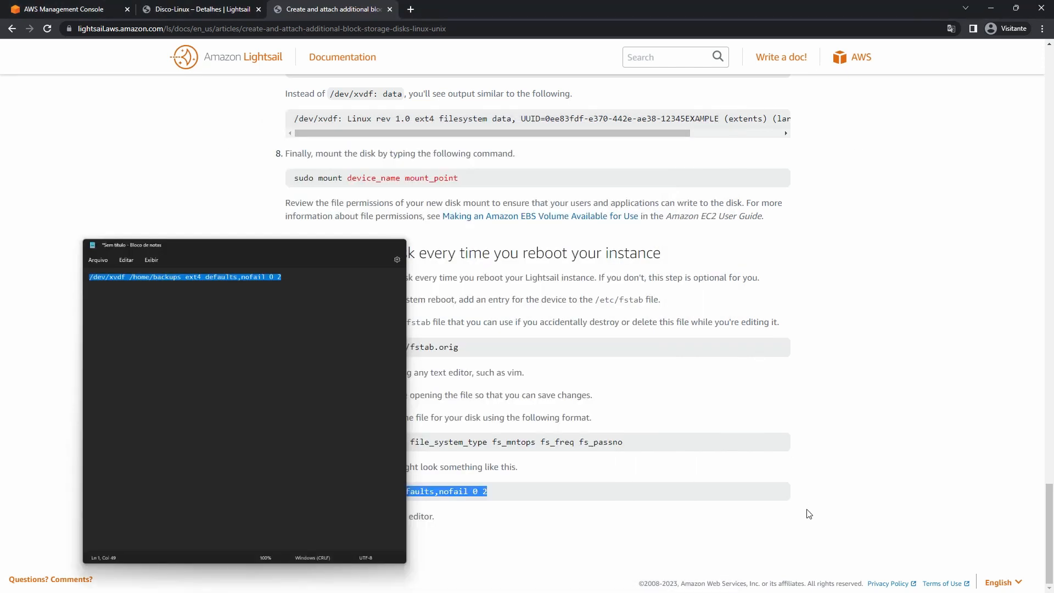
key("alt+Tab")
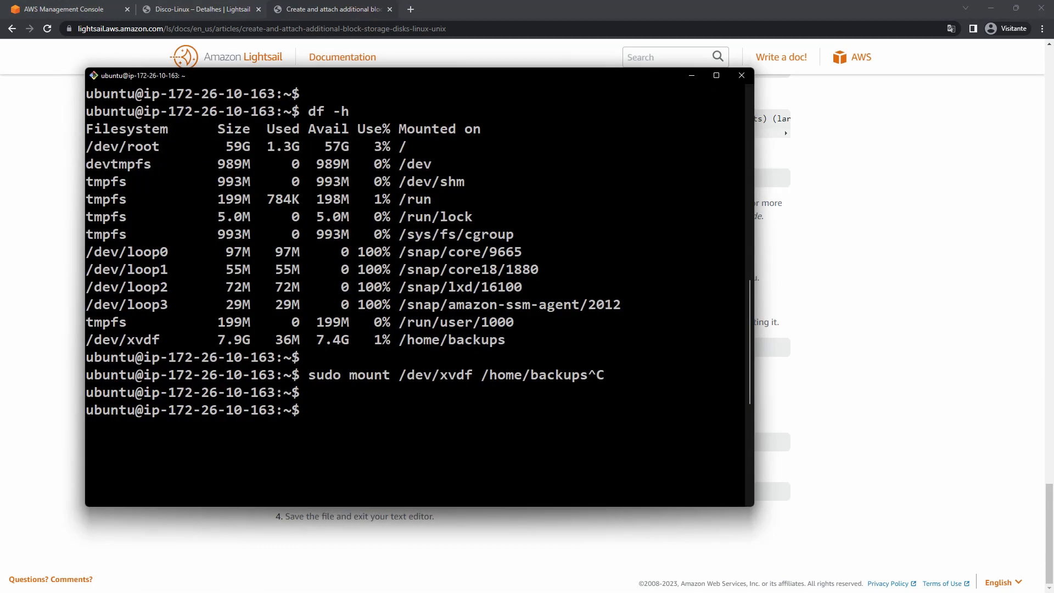
Back up /etc/fstab with sudo cp /etc/fstab{,.backup}.
key("ctrl+l")
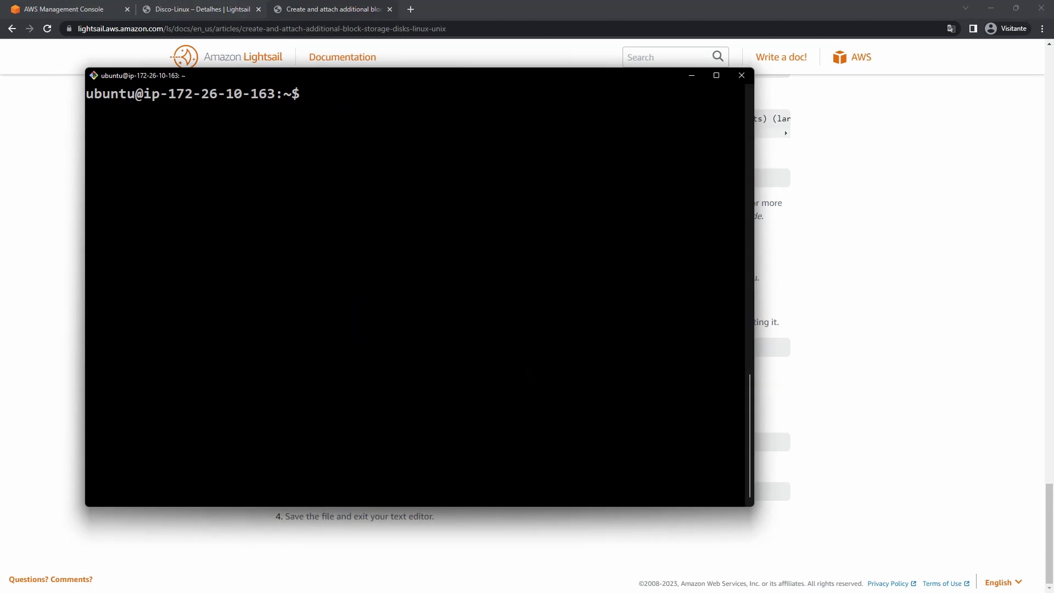
type("sudo cp /etc/fstab")
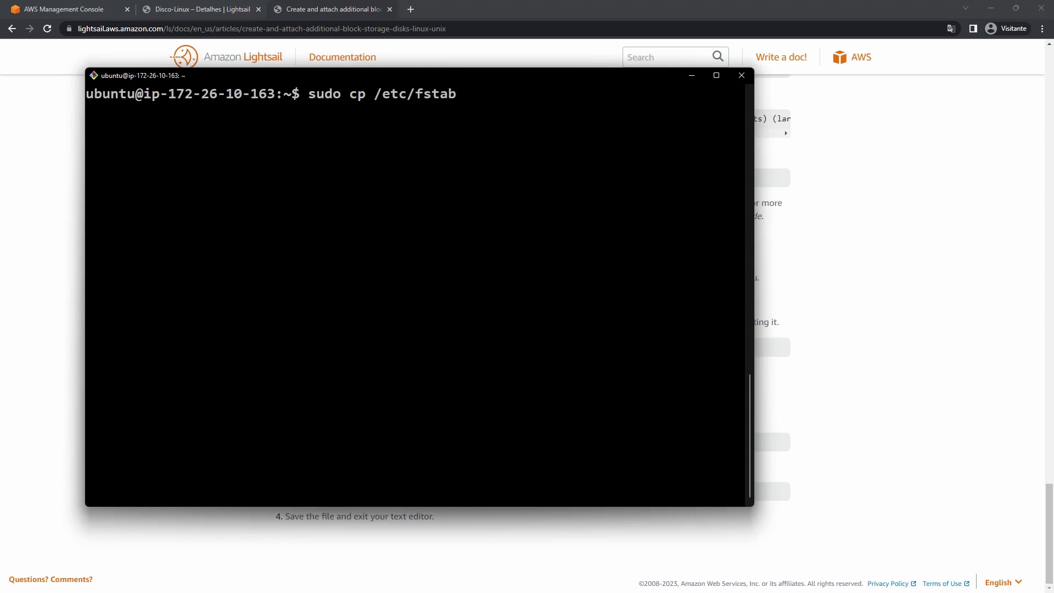
type("{}")
type(",.")
type("backup")
left_click_drag(456, 94, 427, 95)
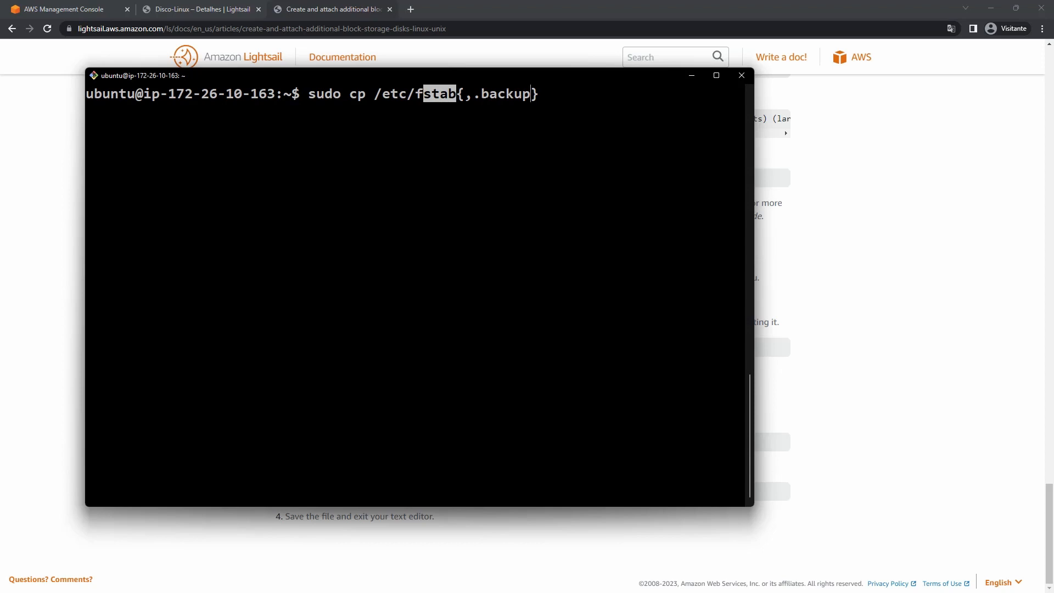
left_click(427, 95)
key("Return")
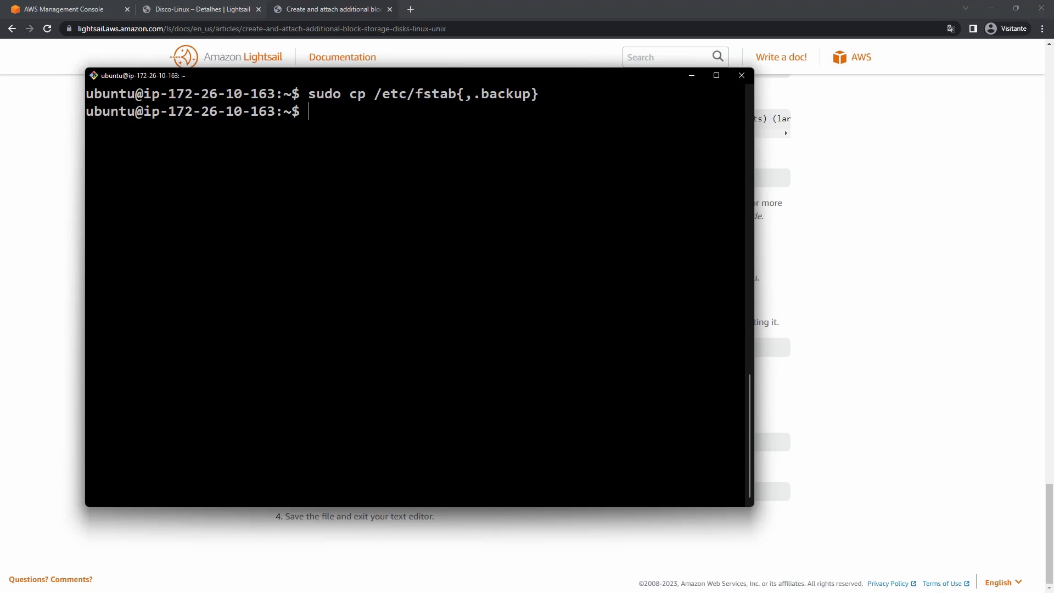
Use tab completion to confirm fstab.backup exists alongside fstab in /etc.
type("ls")
key("ctrl+c")
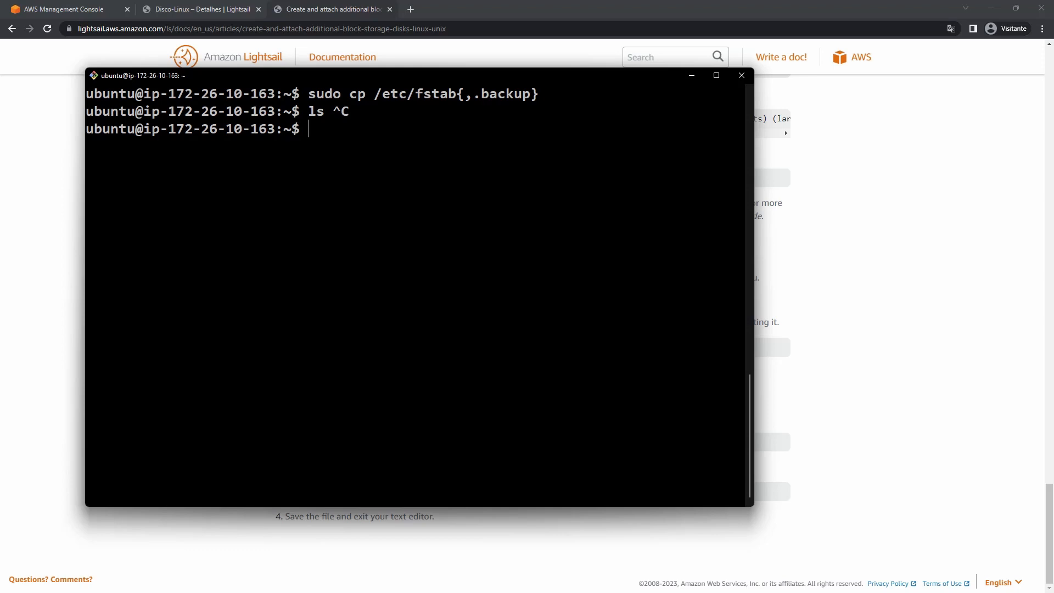
type("nano /etc/fstab")
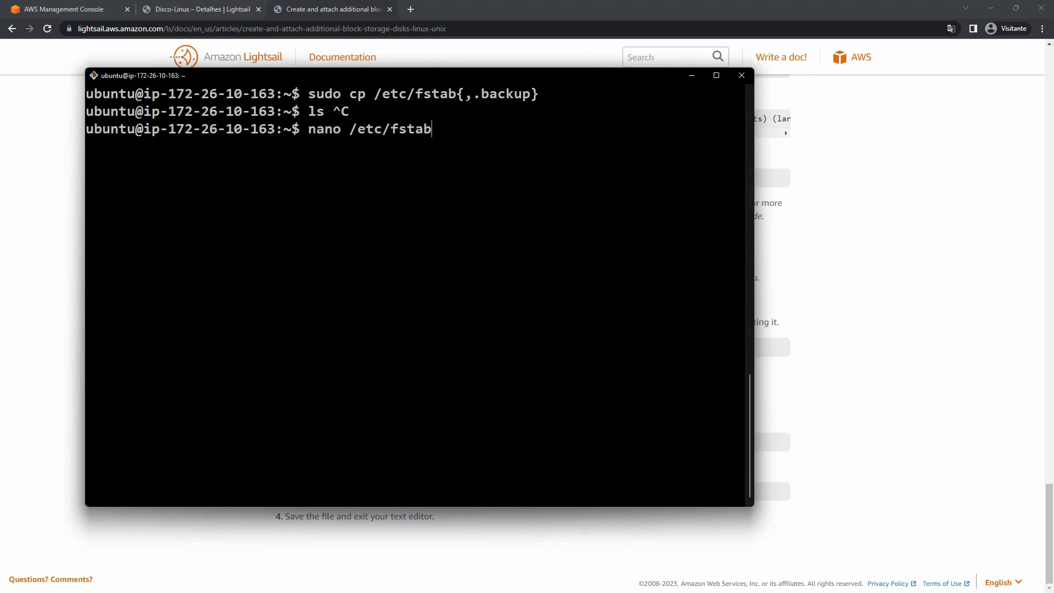
key("Tab")
key("Tab")
key("Tab")
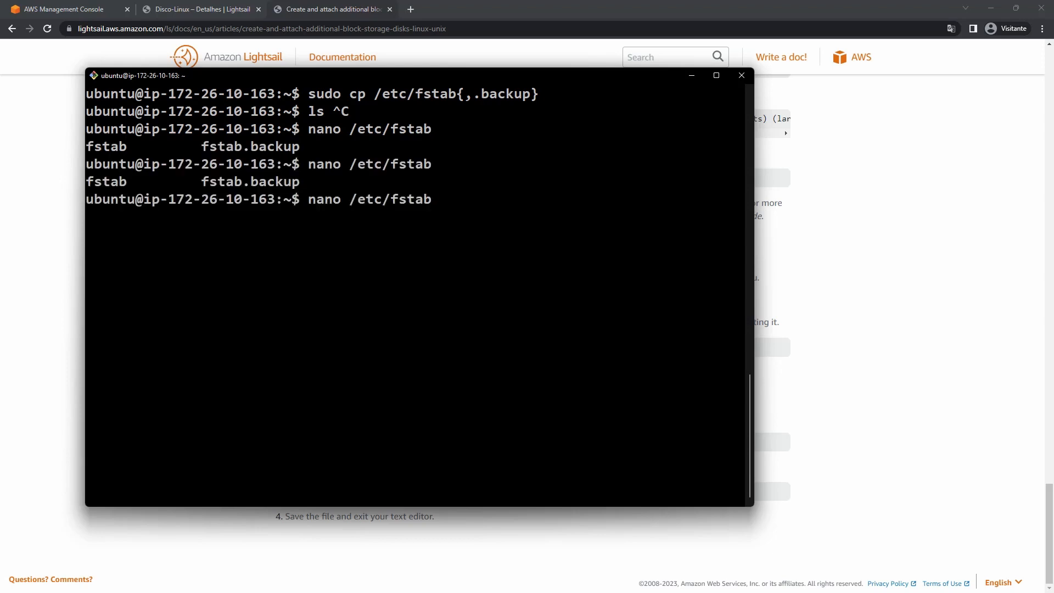
double_click(106, 181)
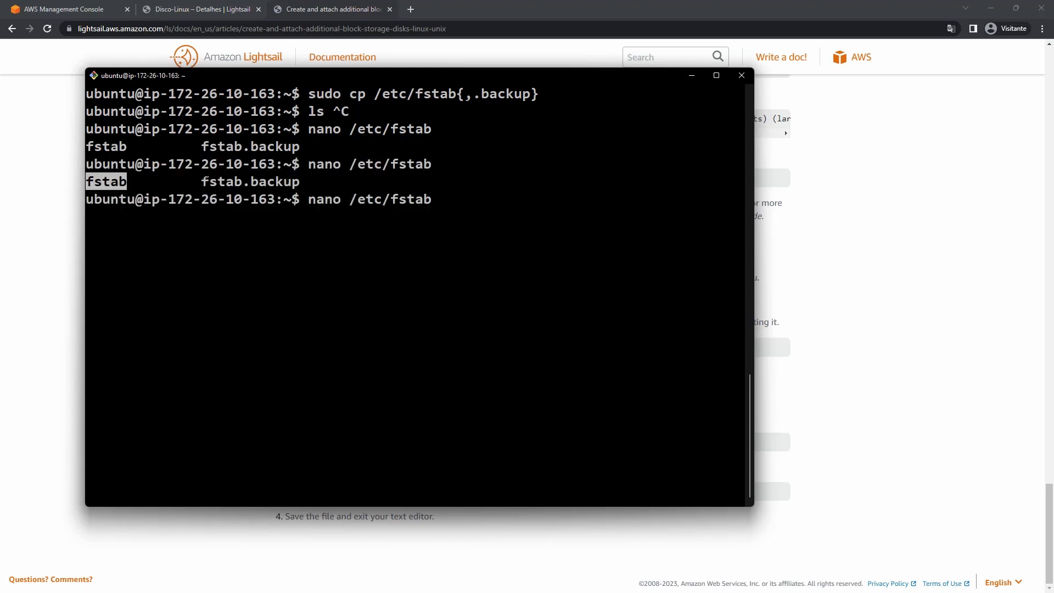
left_click_drag(201, 181, 293, 181)
key("ctrl+c")
key("ctrl+c")
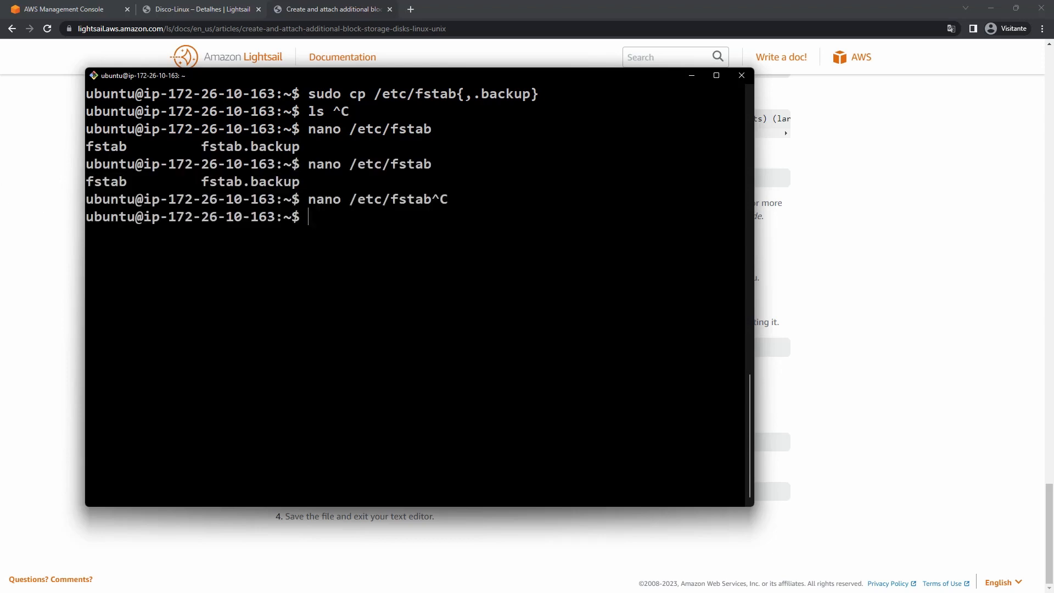
key("ctrl+l")
Open /etc/fstab in nano without sudo, exit when it's unwritable, and recall the command.
type("nano e")
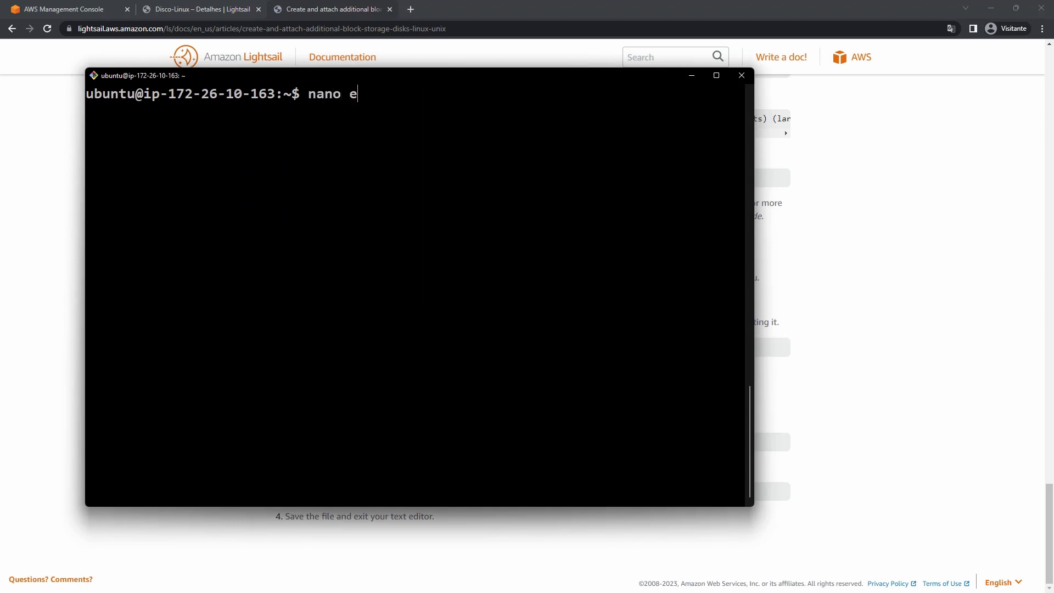
key("BackSpace")
type("/etc/fstab")
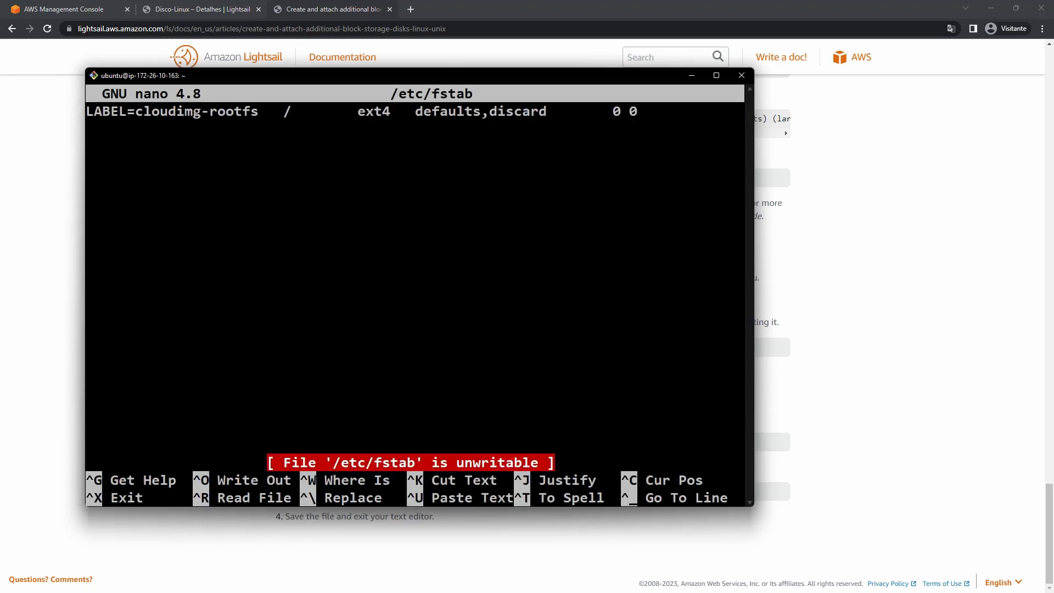
key("ctrl+x")
key("Up")
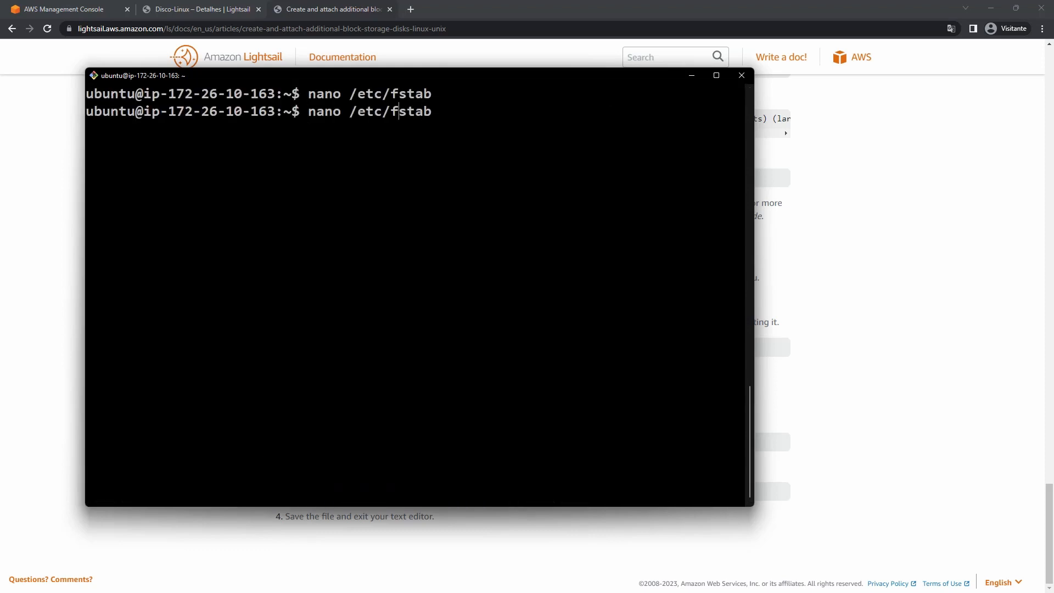
Reopen /etc/fstab with sudo nano and add the comment '# Volume backup adicional'.
type("sudo")
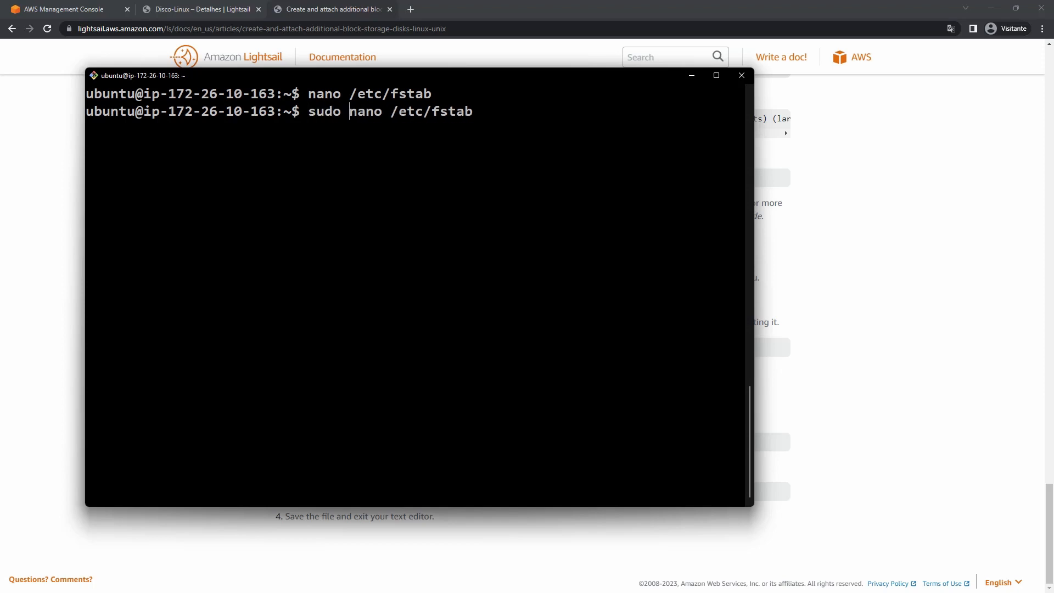
key("Return")
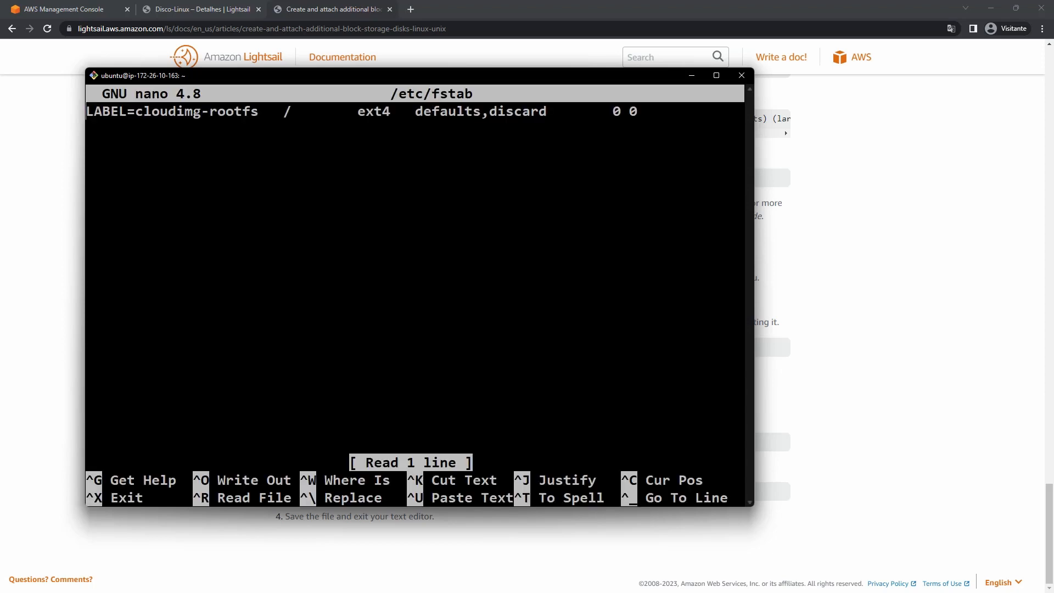
key("Down")
key("Return")
key("Return")
type("#")
type("Vol")
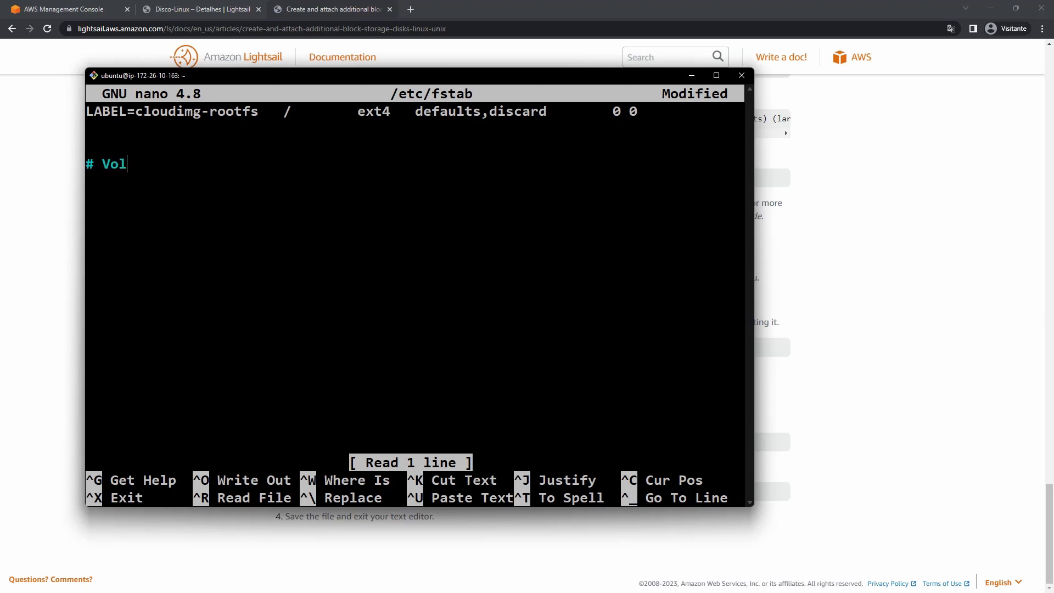
type("ume backup adicional")
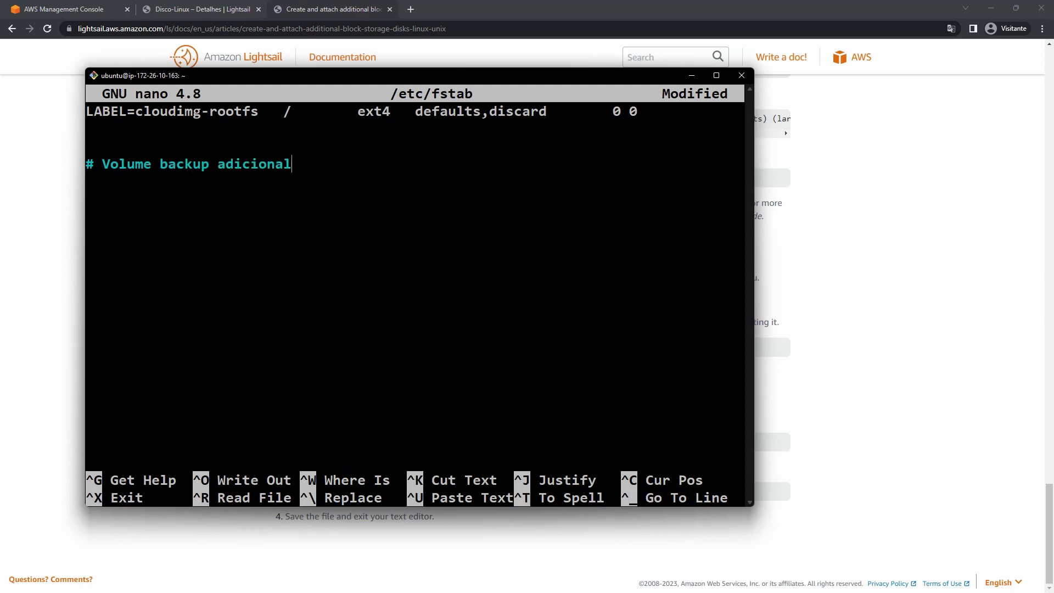
key("Return")
type("fstab.backu")
key("BackSpace")
key("BackSpace")
key("BackSpace")
key("BackSpace")
key("BackSpace")
key("BackSpace")
key("BackSpace")
key("BackSpace")
key("BackSpace")
key("BackSpace")
key("BackSpace")
Paste the /dev/xvdf /home/backups entry from Notepad under the comment and save.
key("alt+Tab")
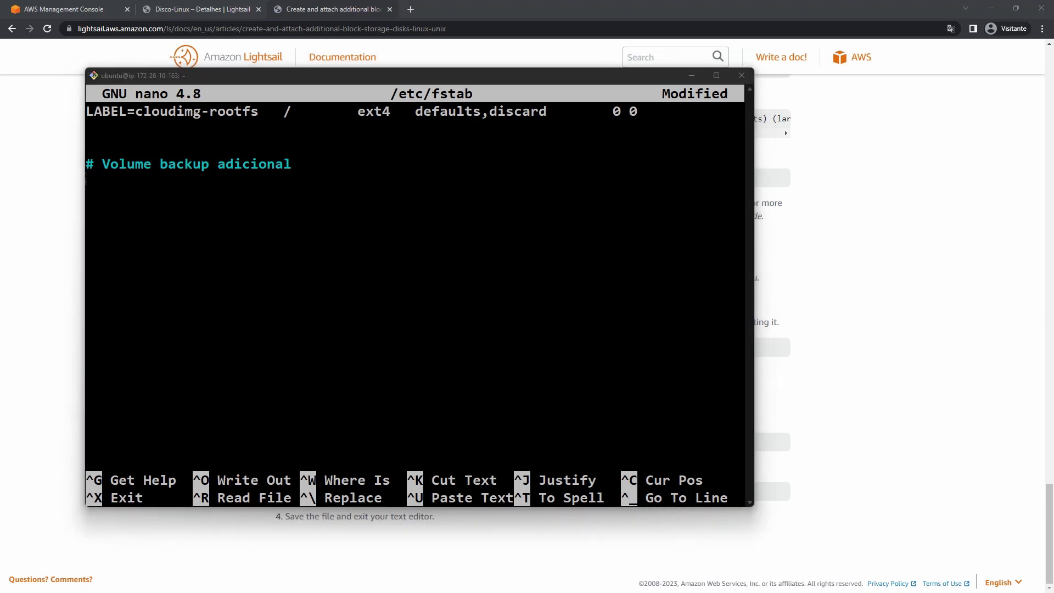
key("alt+Tab")
left_click_drag(552, 174, 284, 175)
key("alt+Tab")
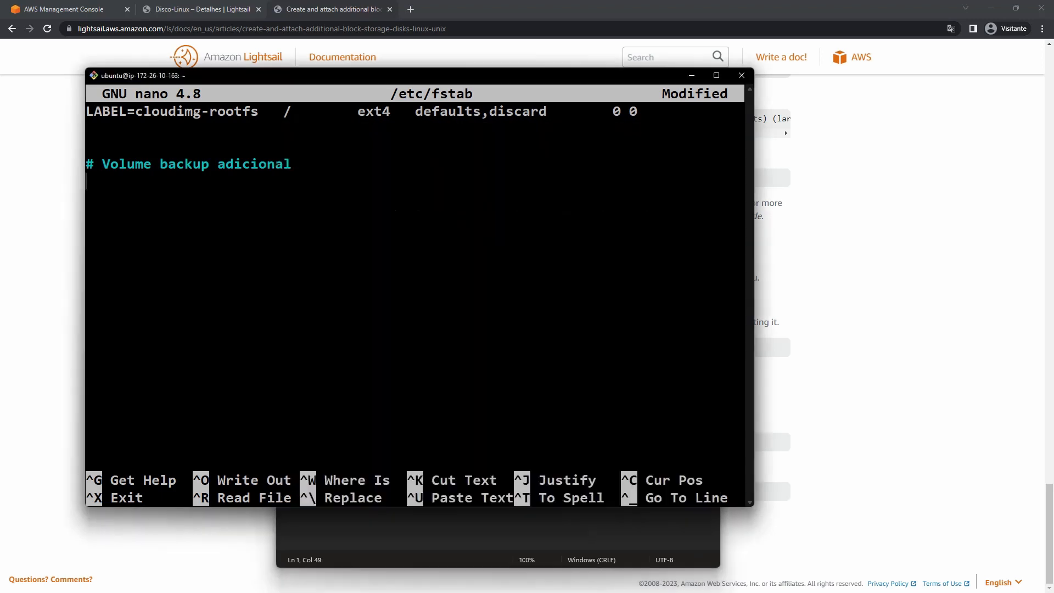
key("ctrl+v")
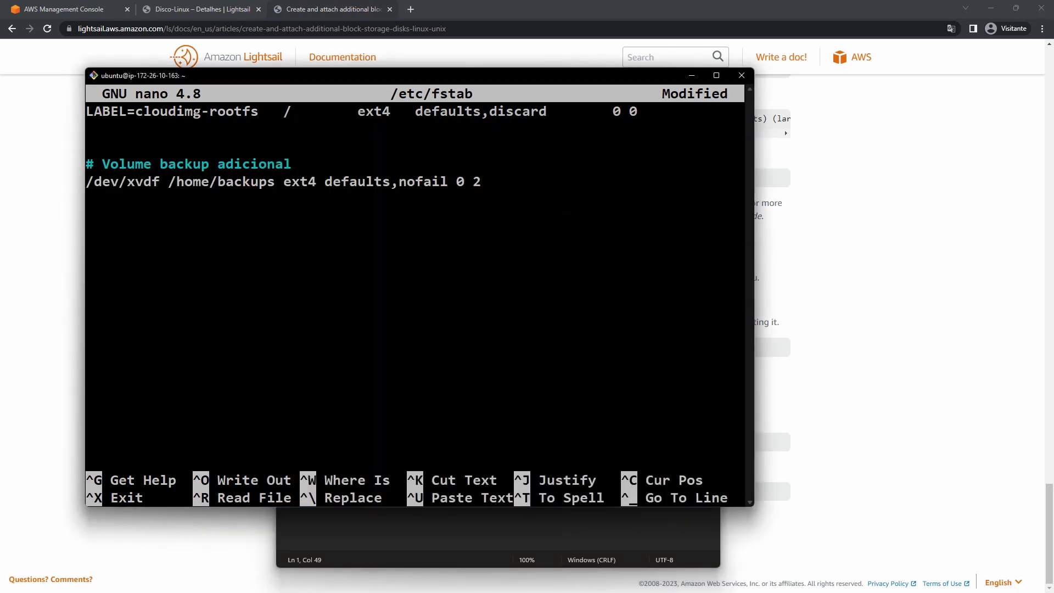
key("ctrl+x")
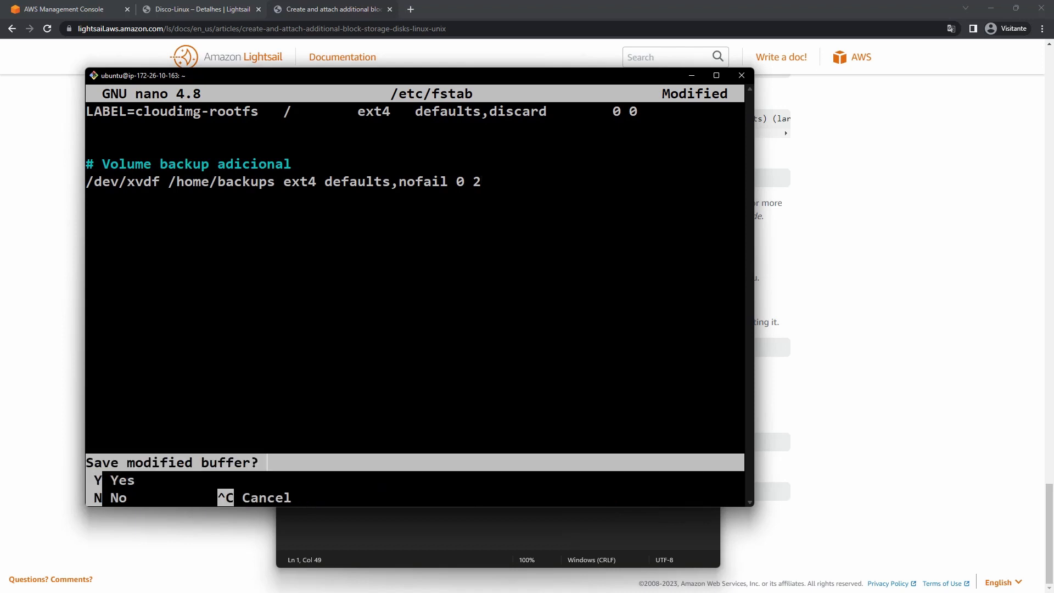
key("y")
key("Return")
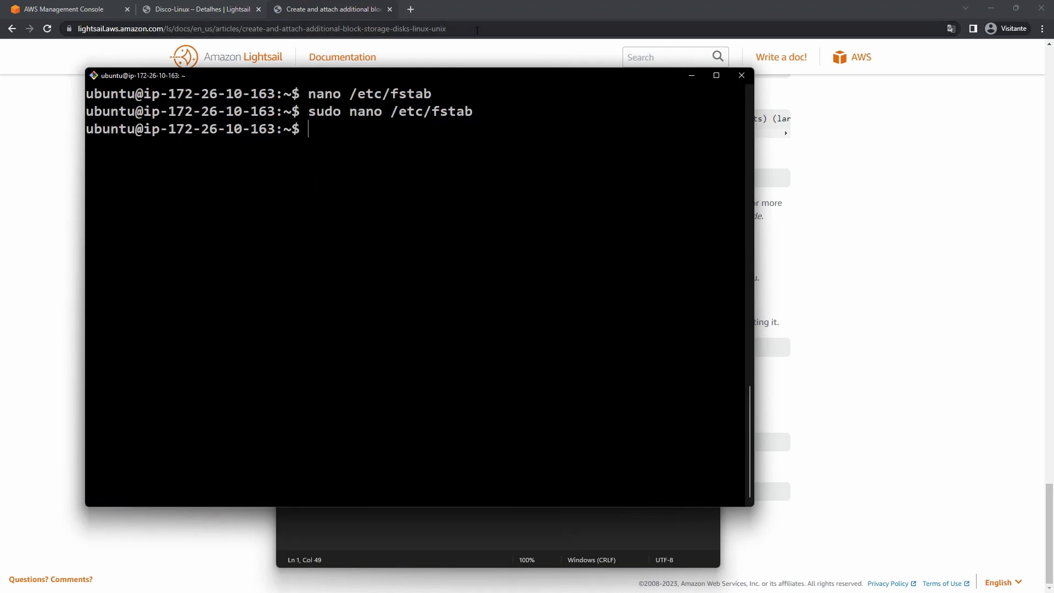
Minimize the note and bring the documentation page and Ubuntu terminal forward.
left_click(698, 530)
left_click(657, 130)
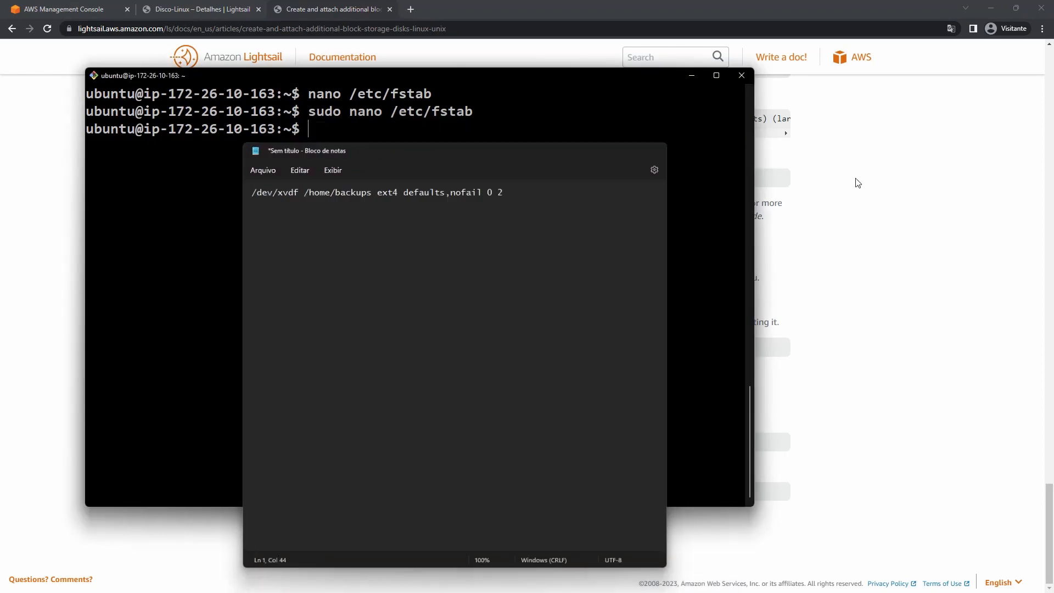
left_click(871, 183)
key("alt+Tab")
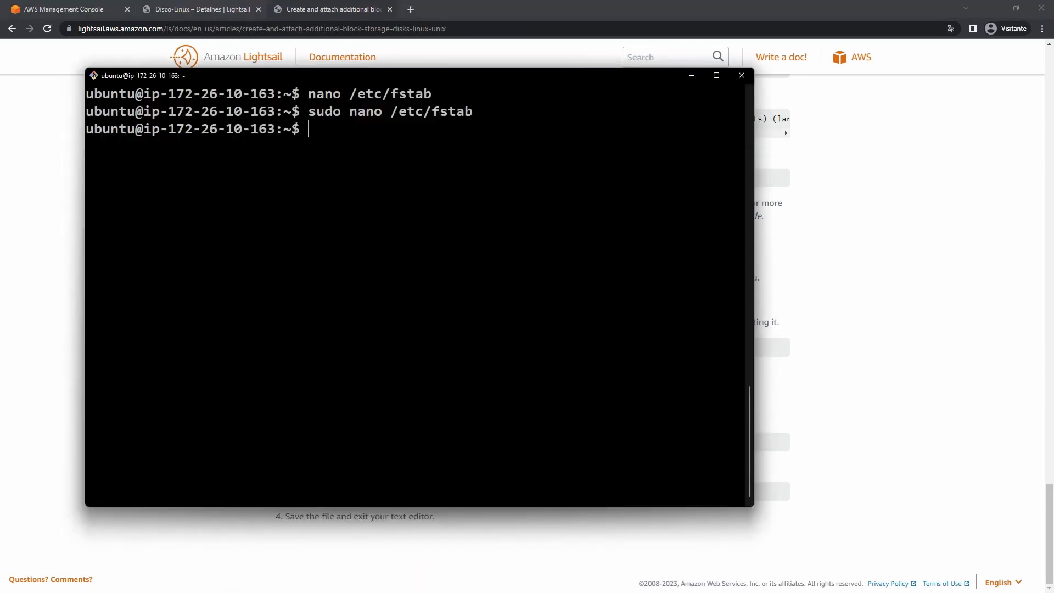
Reboot the Ubuntu instance with sudo reboot and check Homologacao-App in the Lightsail console.
type("reboot")
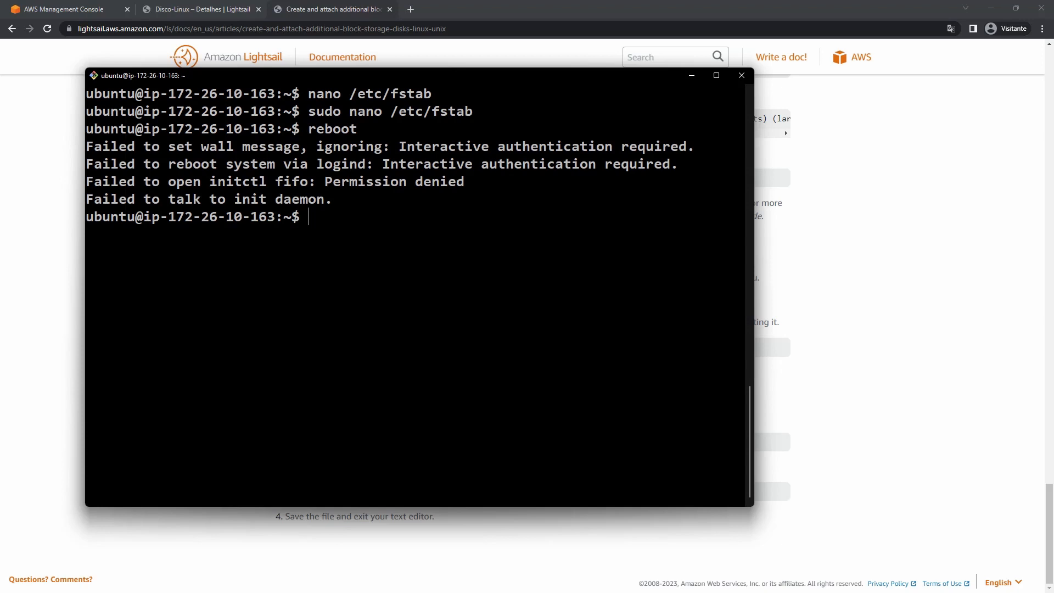
type("sudo reboot")
key("Return")
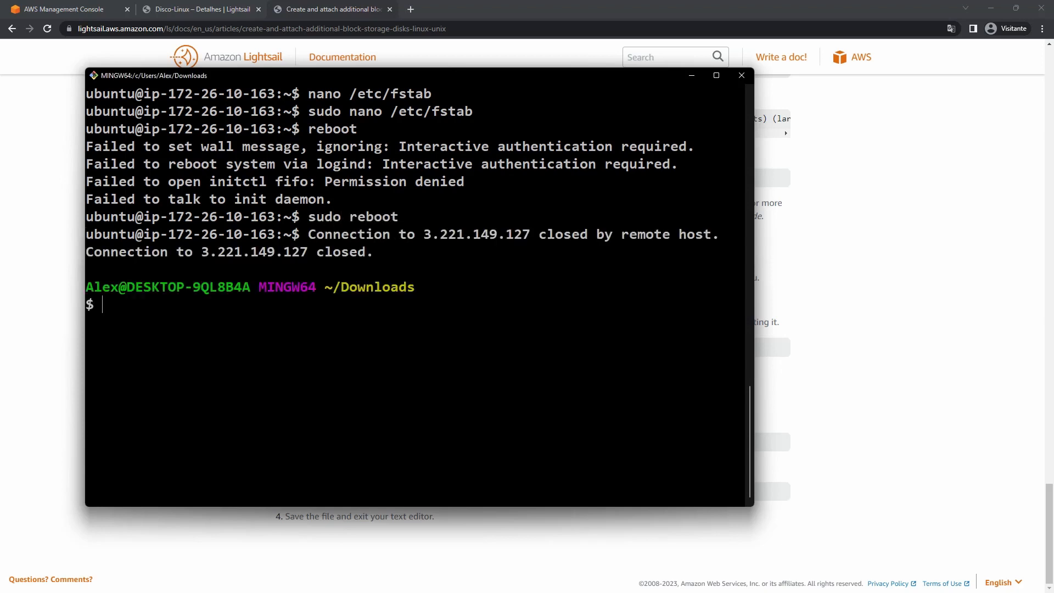
left_click(864, 199)
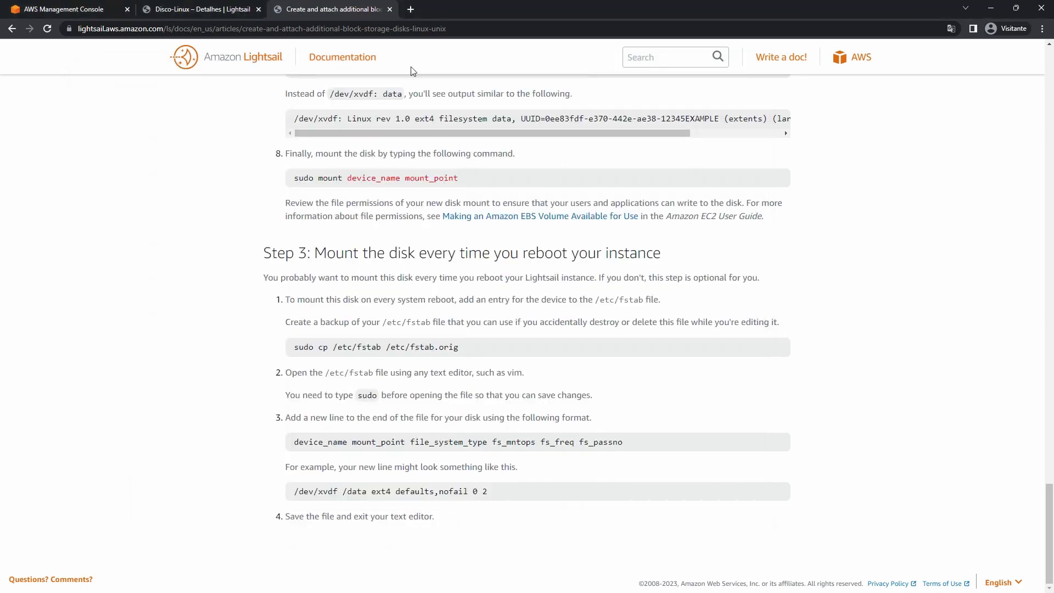
key("ctrl+shift+Tab")
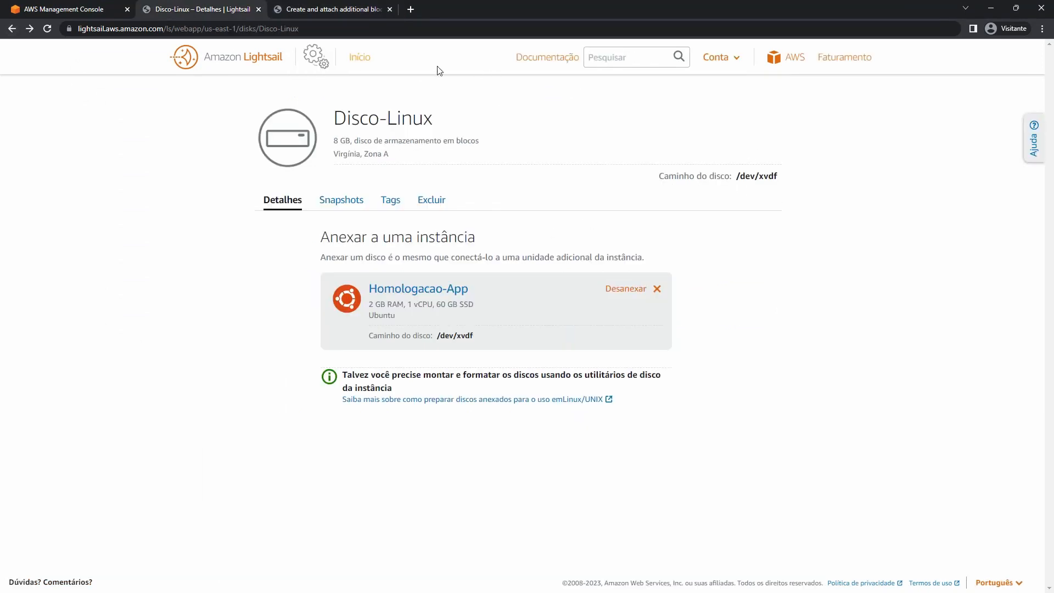
left_click(362, 66)
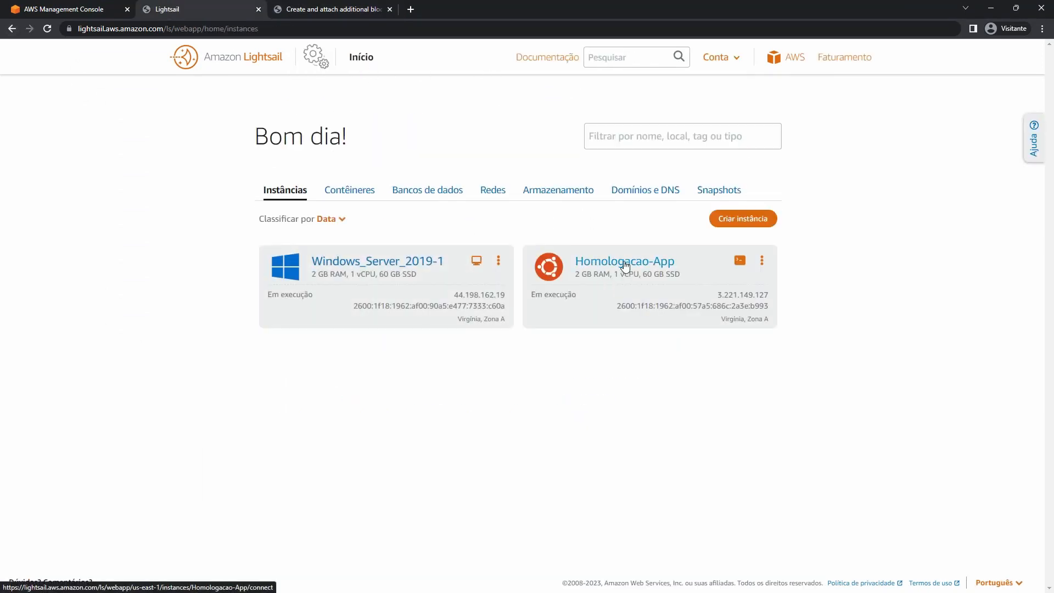
left_click(623, 264)
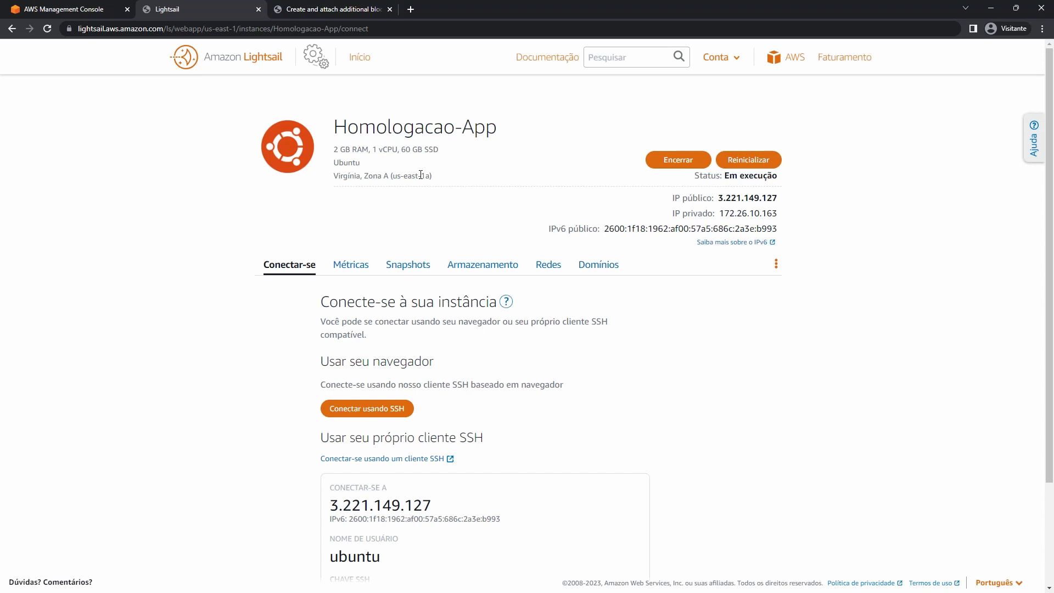
Rerun the ssh command until the connection to the instance succeeds.
key("alt+Tab")
key("Up")
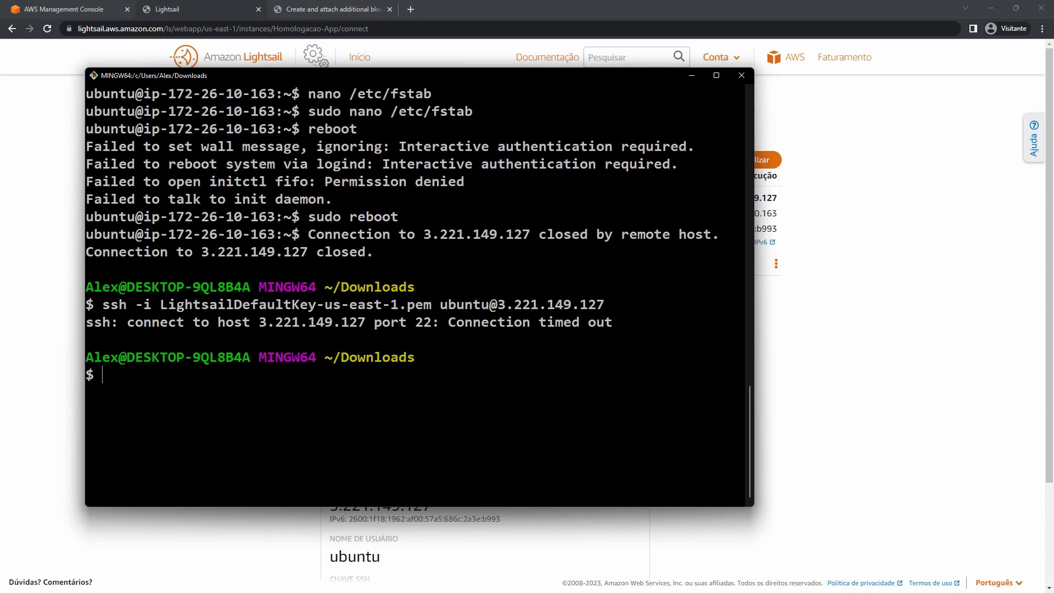
key("Up")
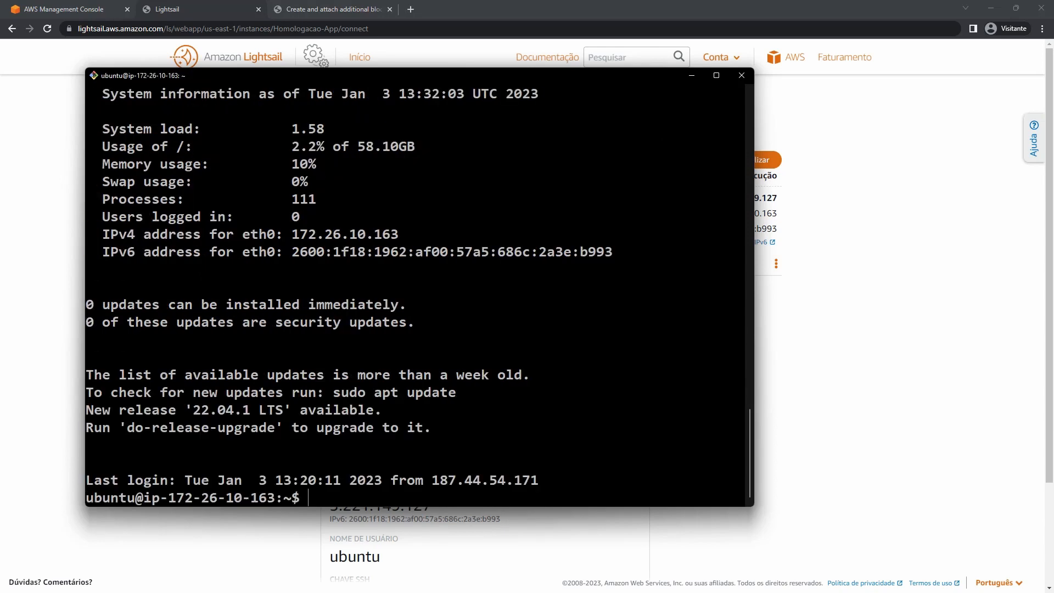
Run sudo df -h and verify /dev/xvdf (7.9G) is mounted on /home/backups.
key("ctrl+l")
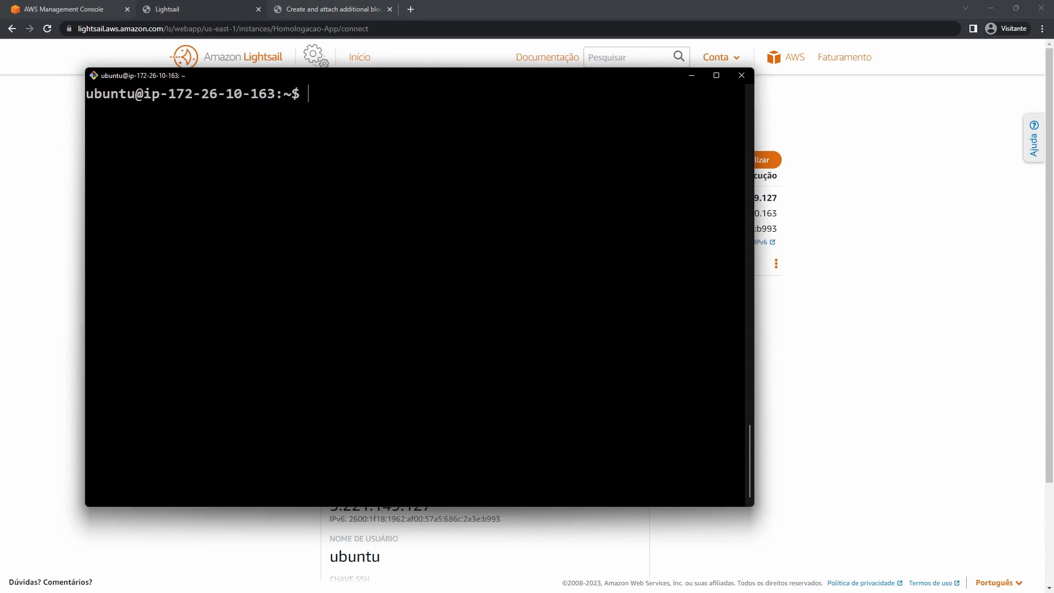
type("sudo df -h")
key("Return")
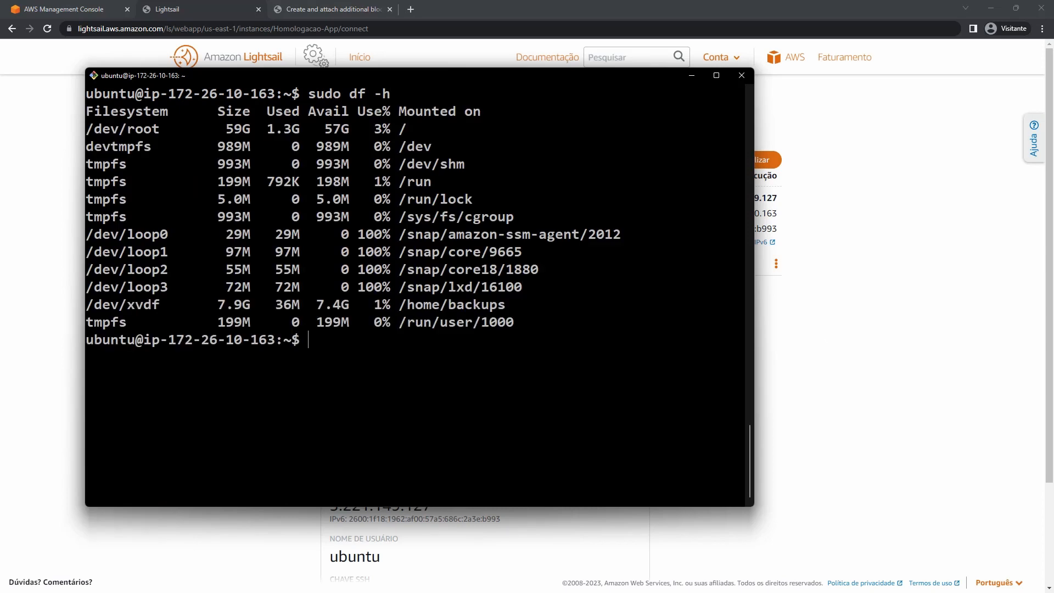
left_click_drag(86, 309, 148, 307)
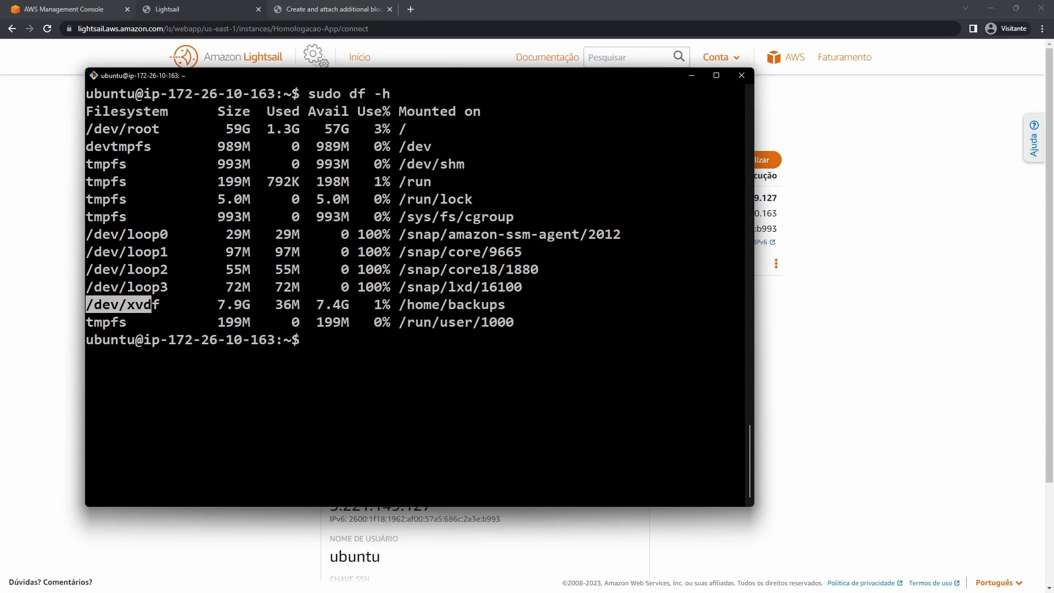
left_click_drag(218, 305, 79, 303)
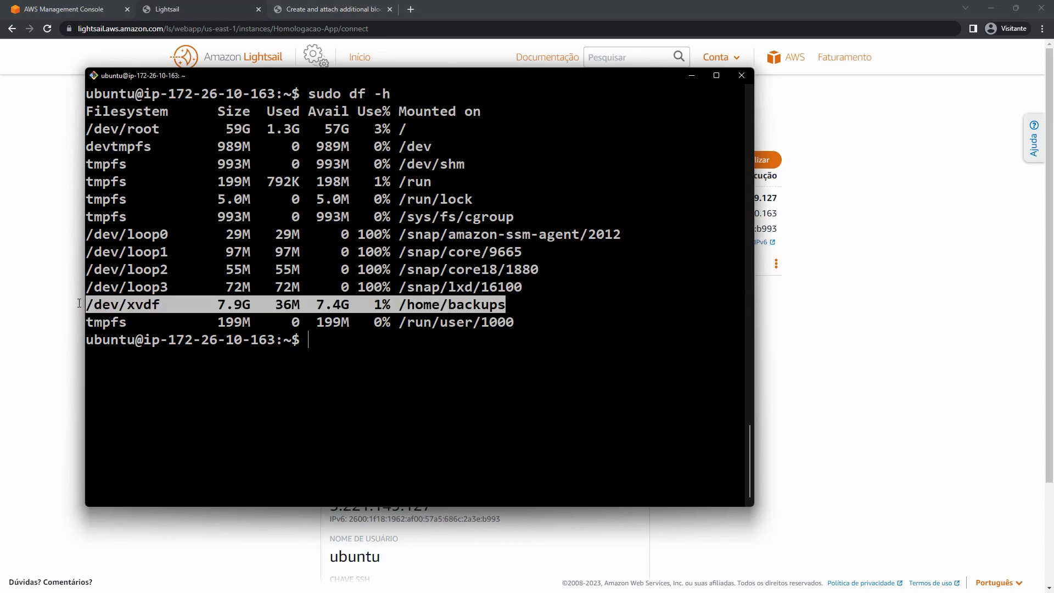
left_click(913, 287)
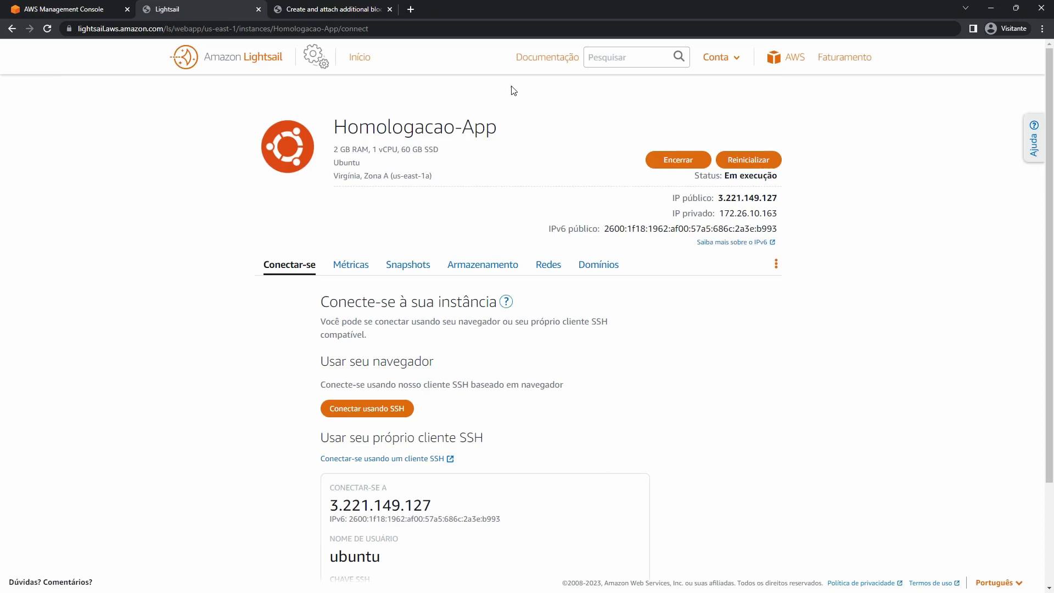
Start a new bucket from the Armazenamento tab and choose the 250 GB, $5 USD plan.
left_click(350, 63)
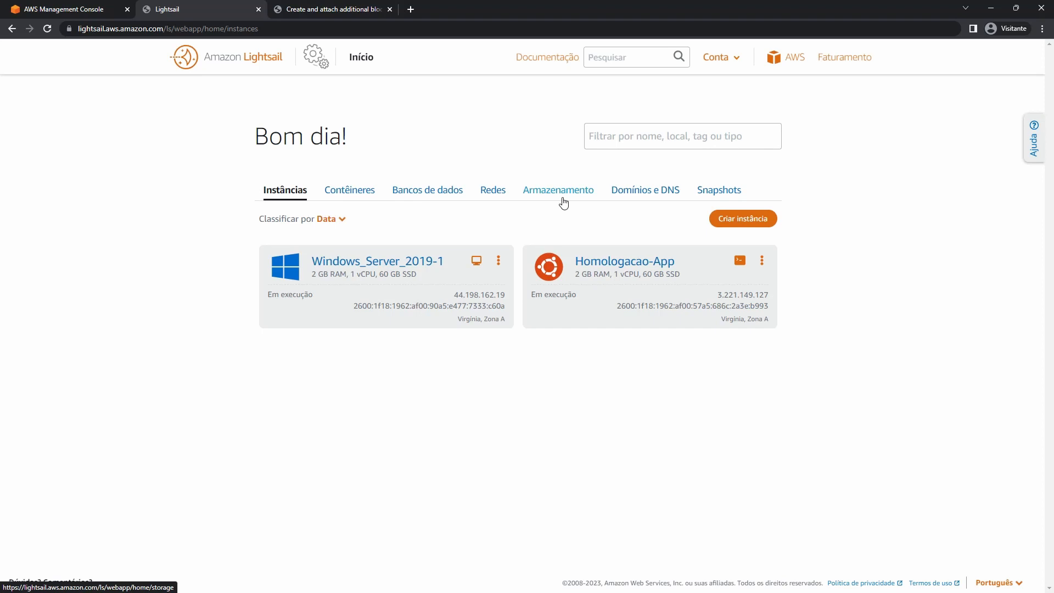
left_click(563, 203)
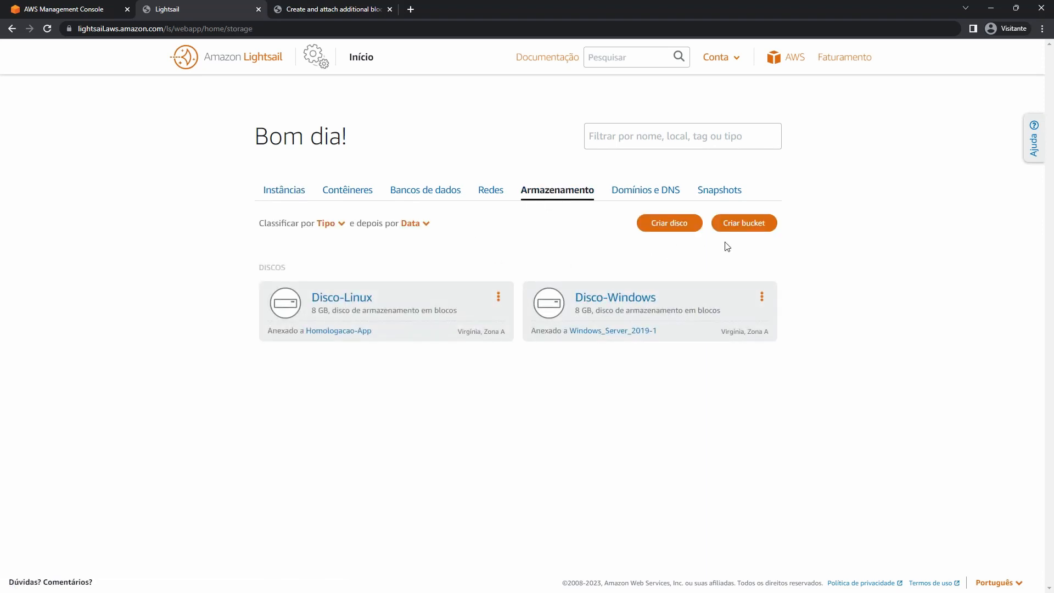
left_click(761, 230)
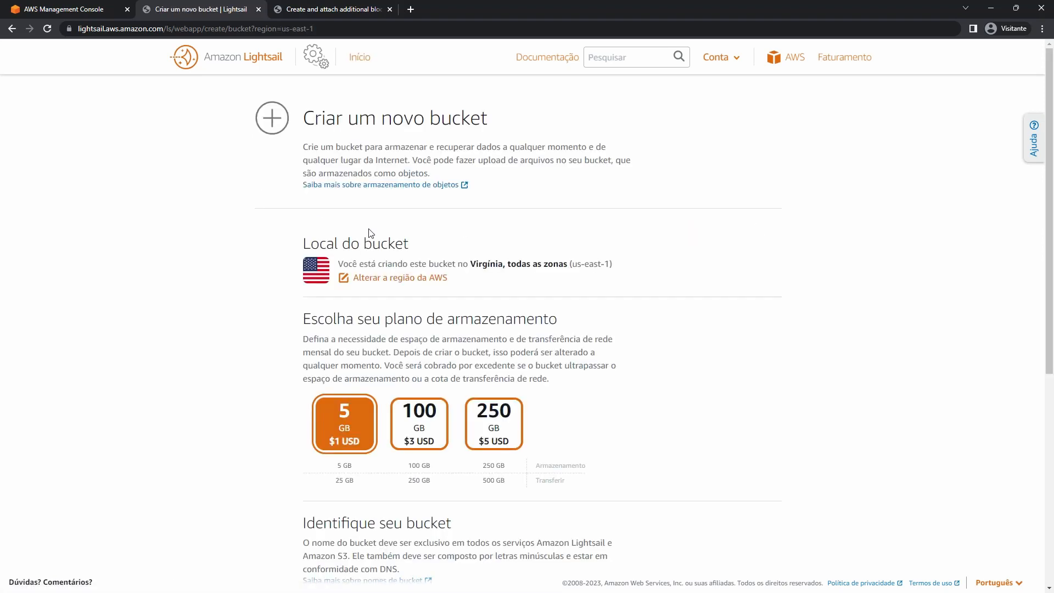
scroll(369, 233, "down", 3)
scroll(431, 235, "up", 2)
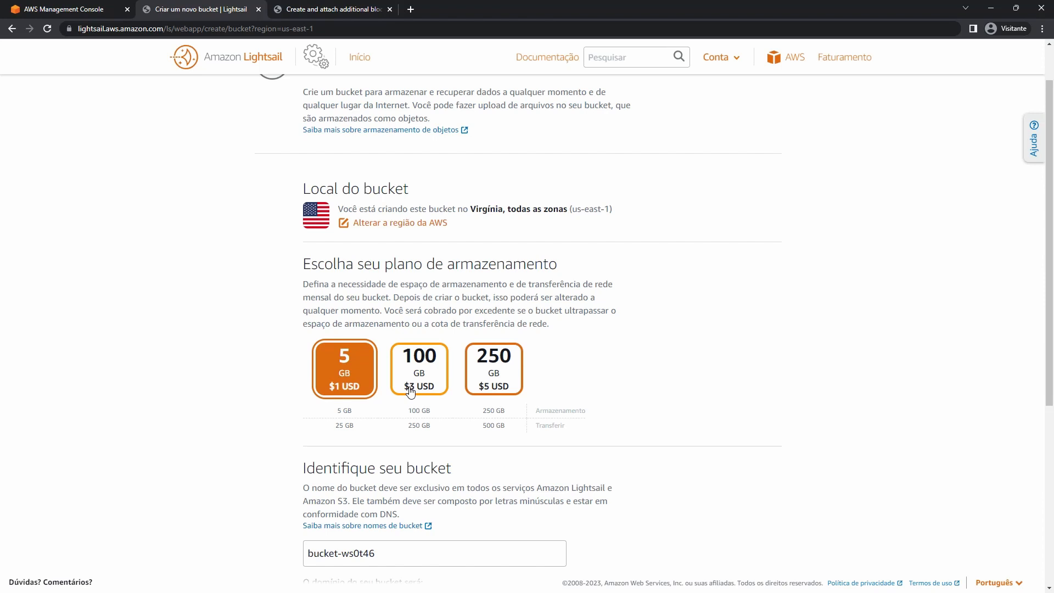
left_click(502, 382)
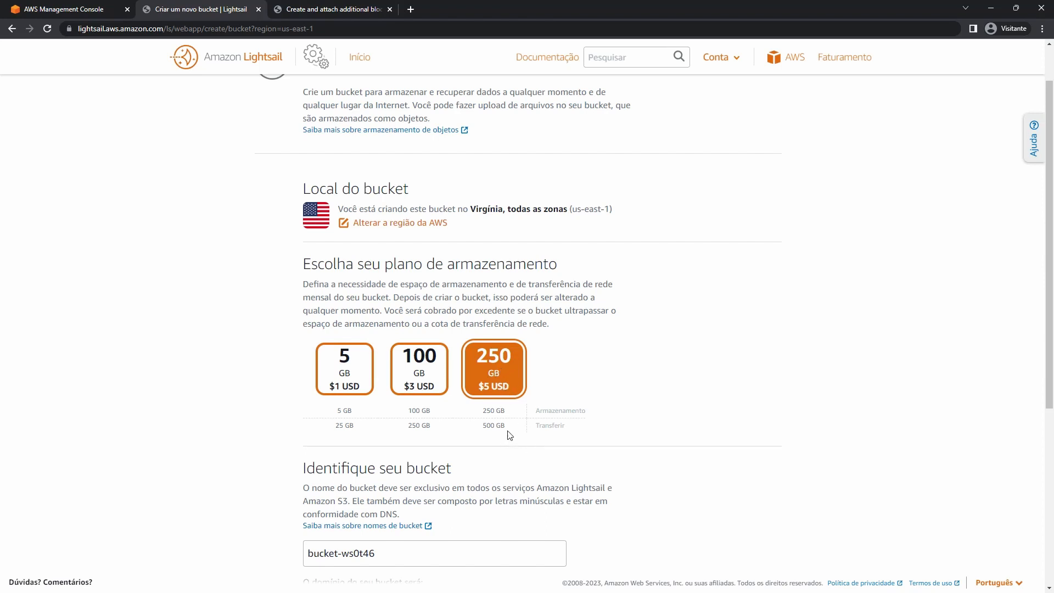
left_click_drag(482, 427, 505, 427)
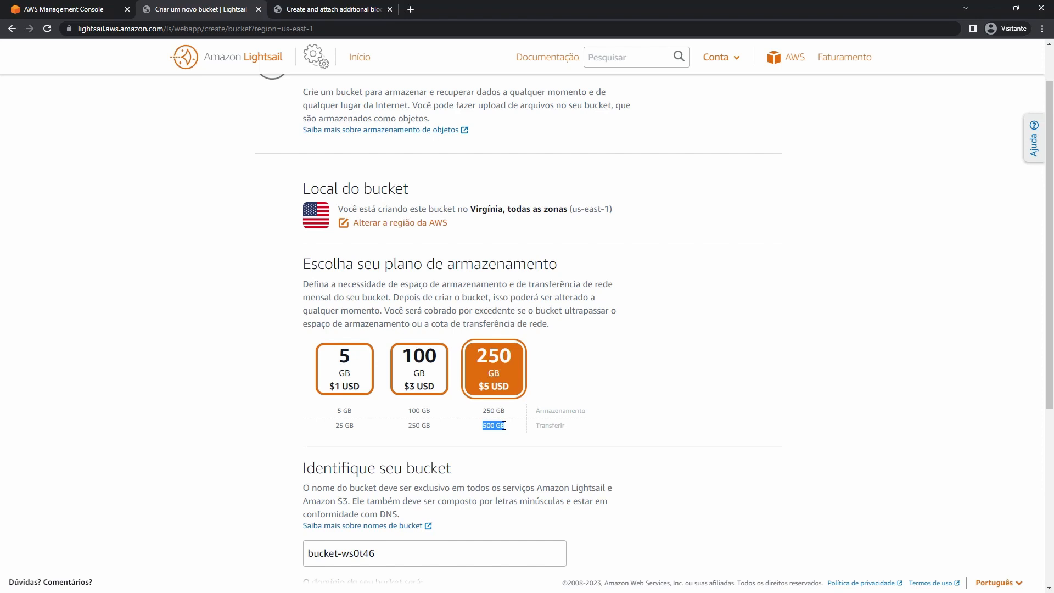
Choose the 5 GB storage plan and start replacing the default bucket name, checking the domain preview.
scroll(476, 435, "down", 4)
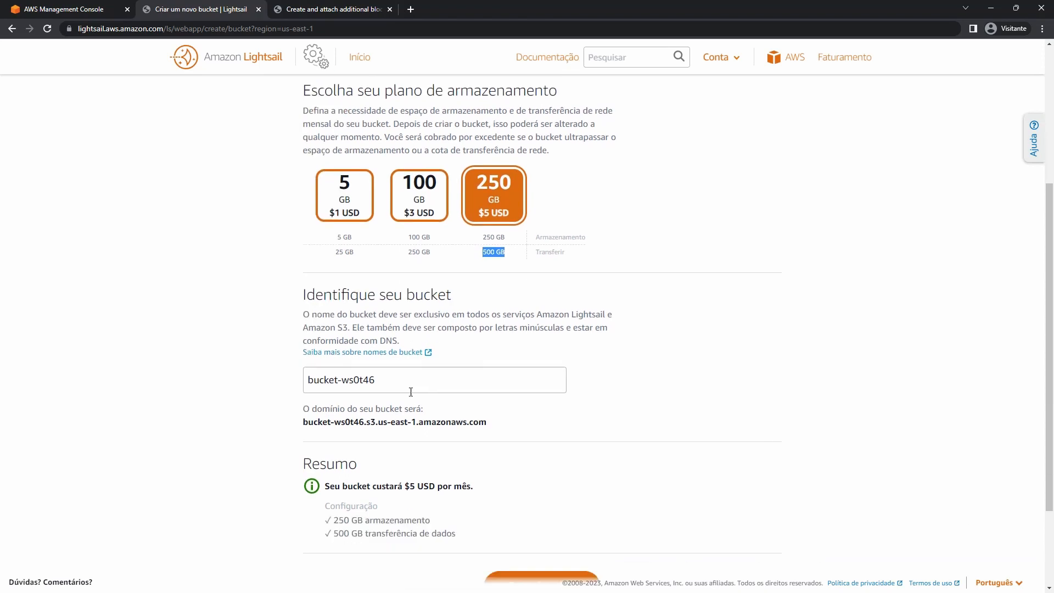
left_click(363, 159)
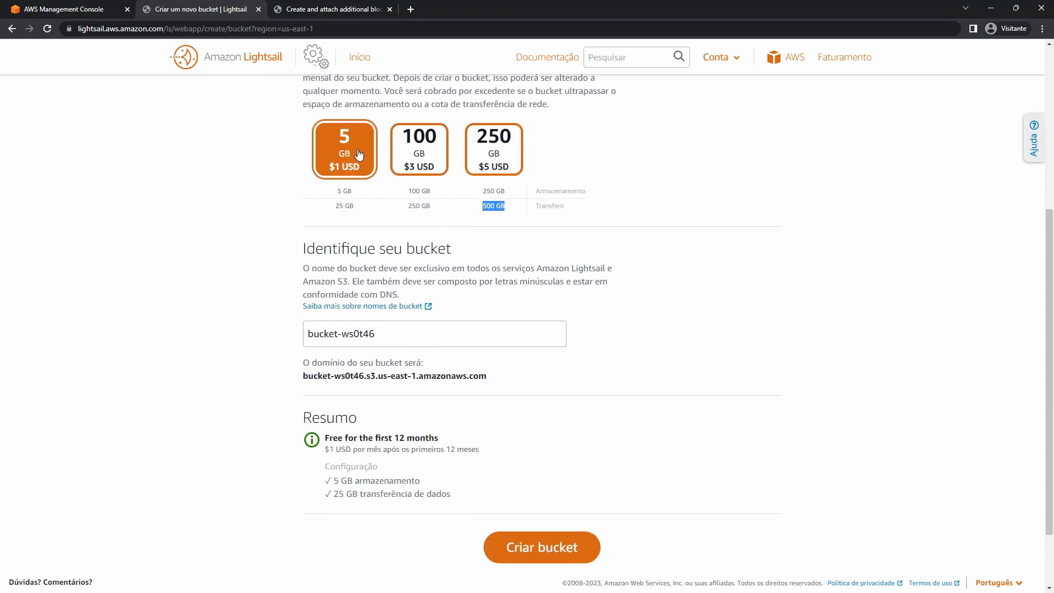
triple_click(434, 331)
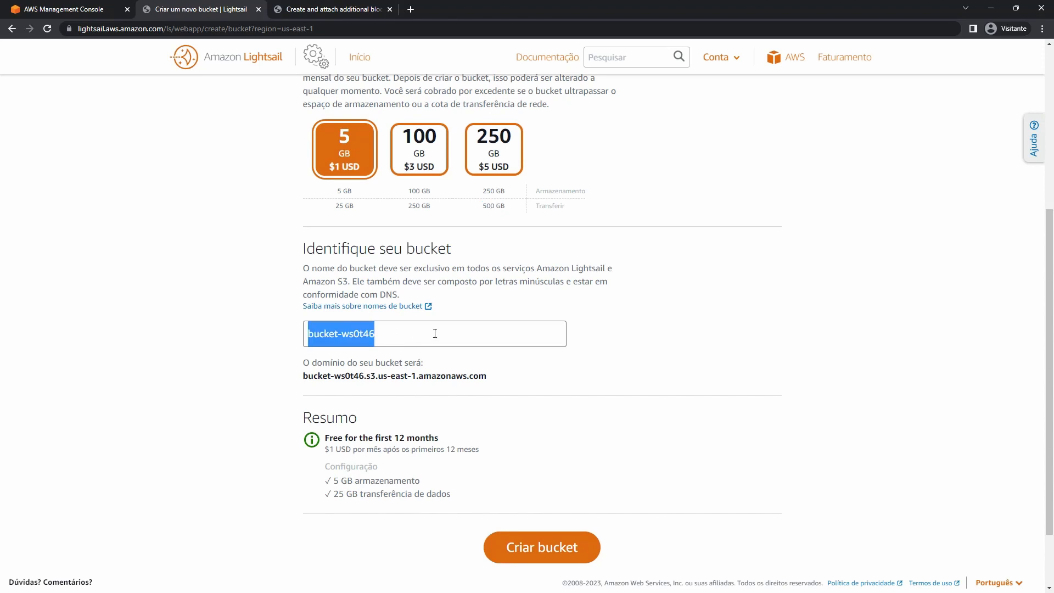
left_click(407, 328)
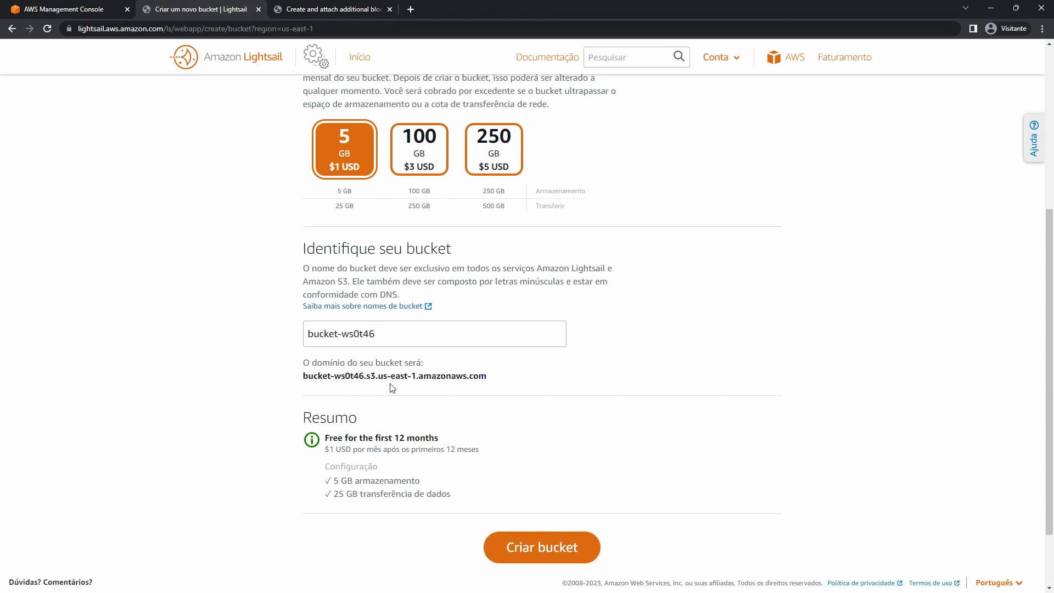
left_click_drag(303, 376, 488, 378)
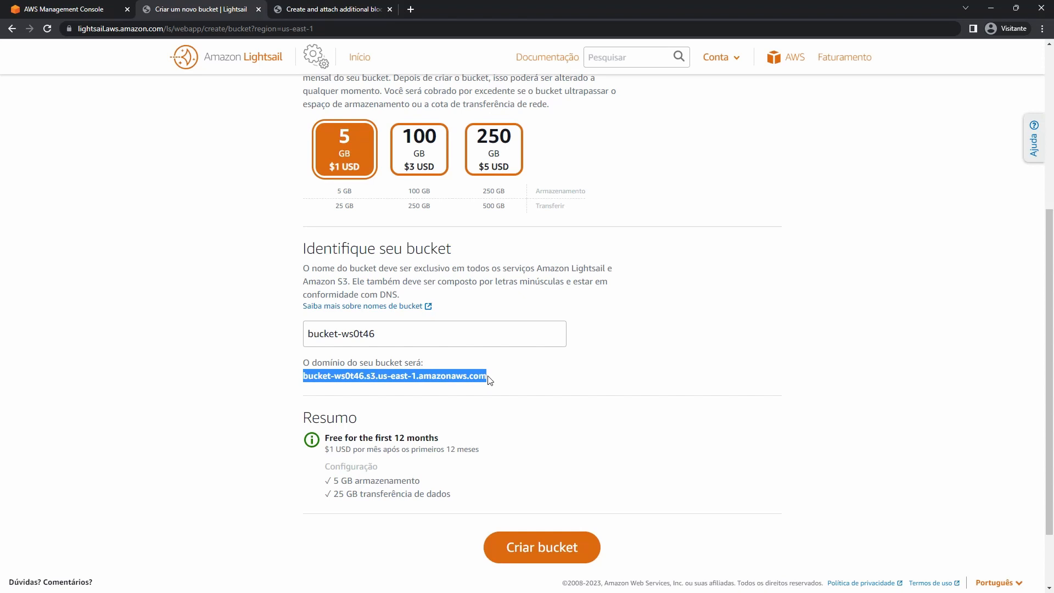
left_click_drag(391, 333, 304, 347)
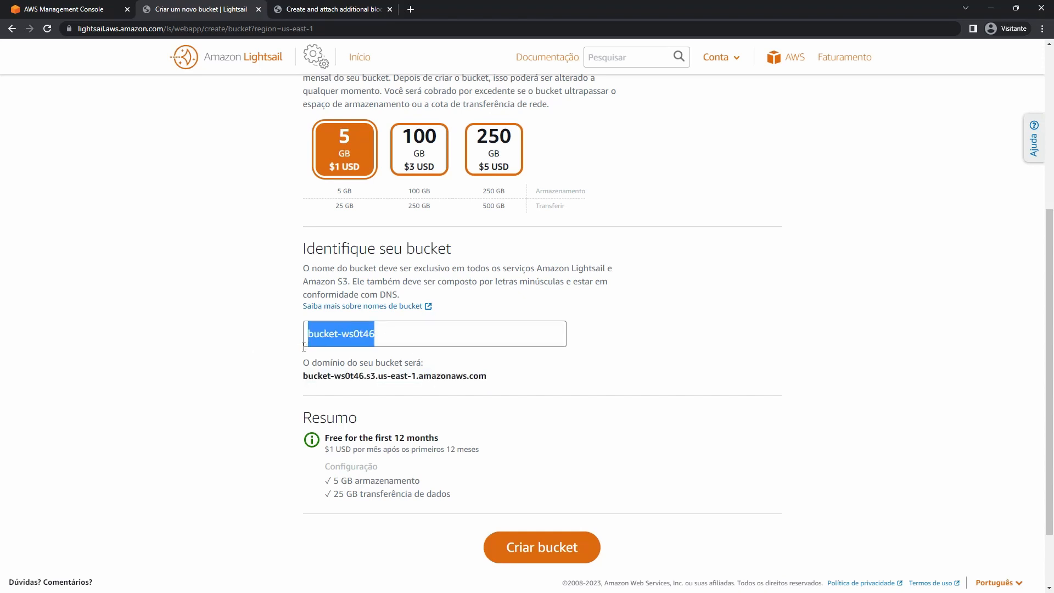
type("alex")
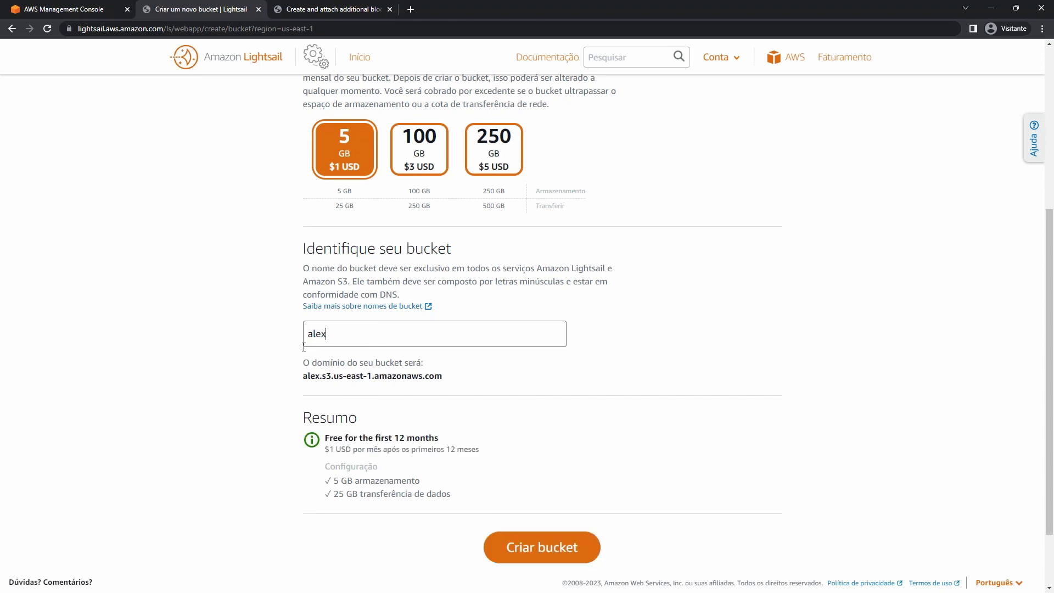
left_click(220, 355)
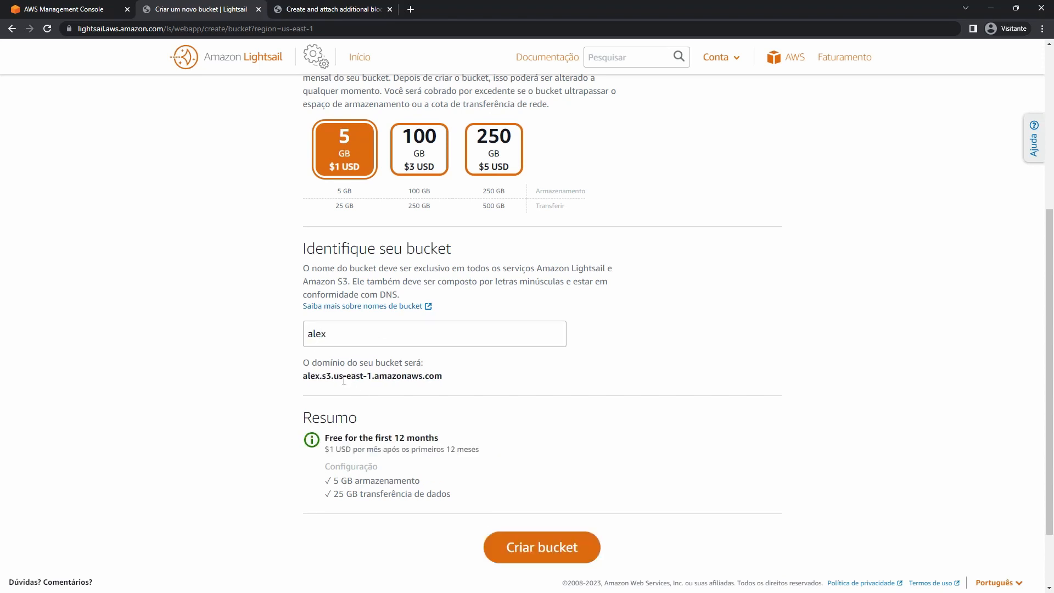
double_click(344, 379)
triple_click(344, 380)
left_click(345, 379)
Name the bucket alex and try to create it.
left_click_drag(354, 335, 277, 340)
type("dev")
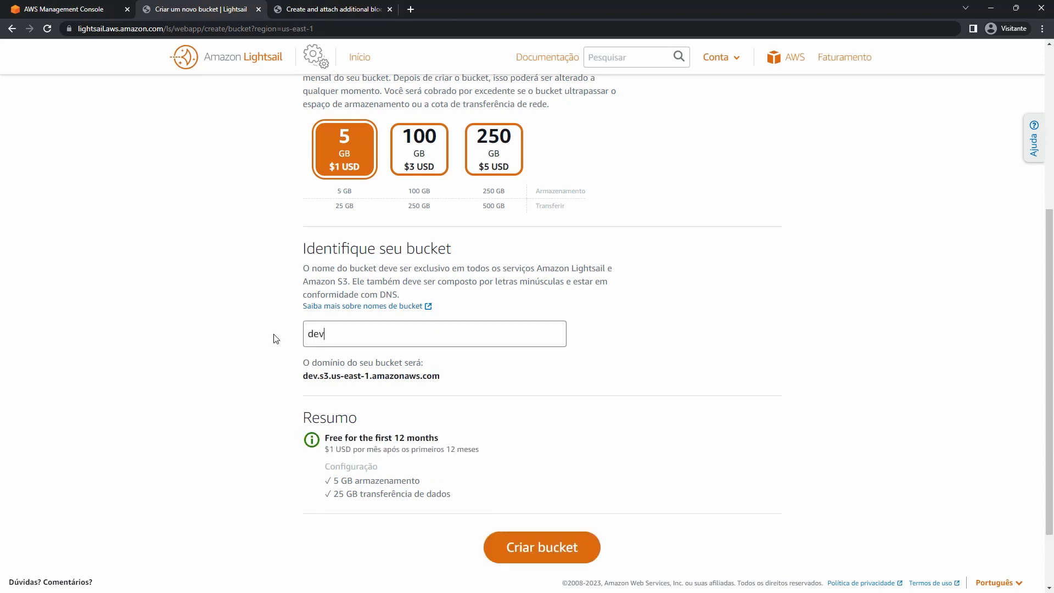
left_click_drag(365, 339, 252, 370)
type("alex")
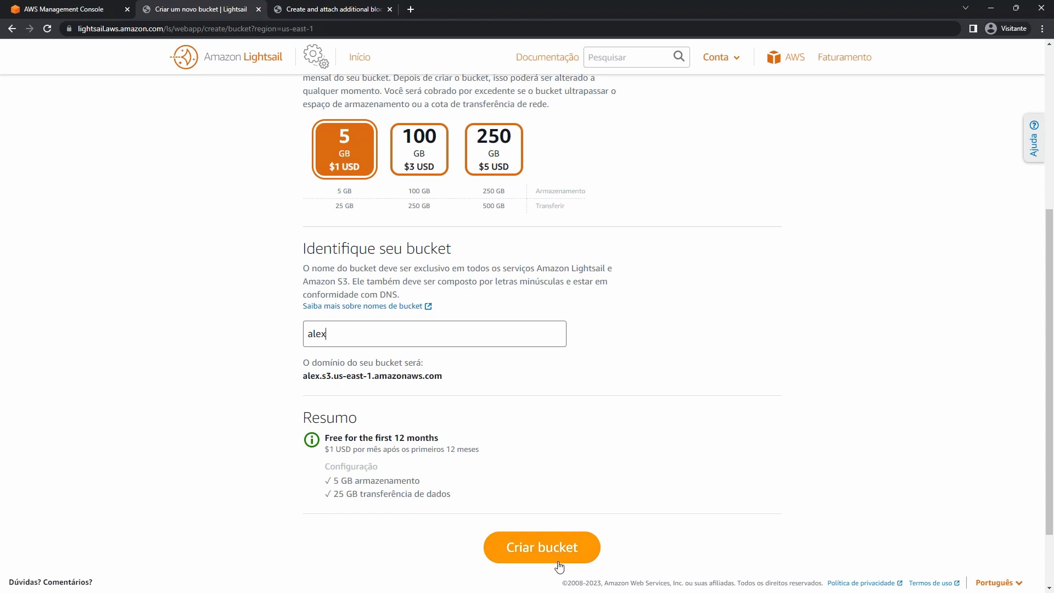
left_click(560, 557)
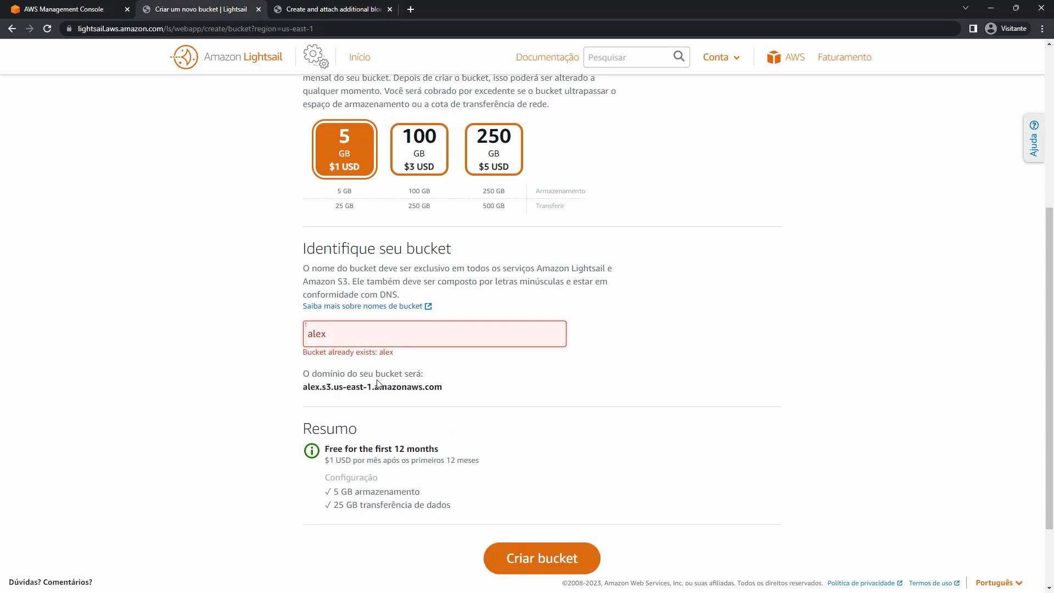
Replace the taken name with devopsalex and create the bucket.
double_click(354, 330)
type("d")
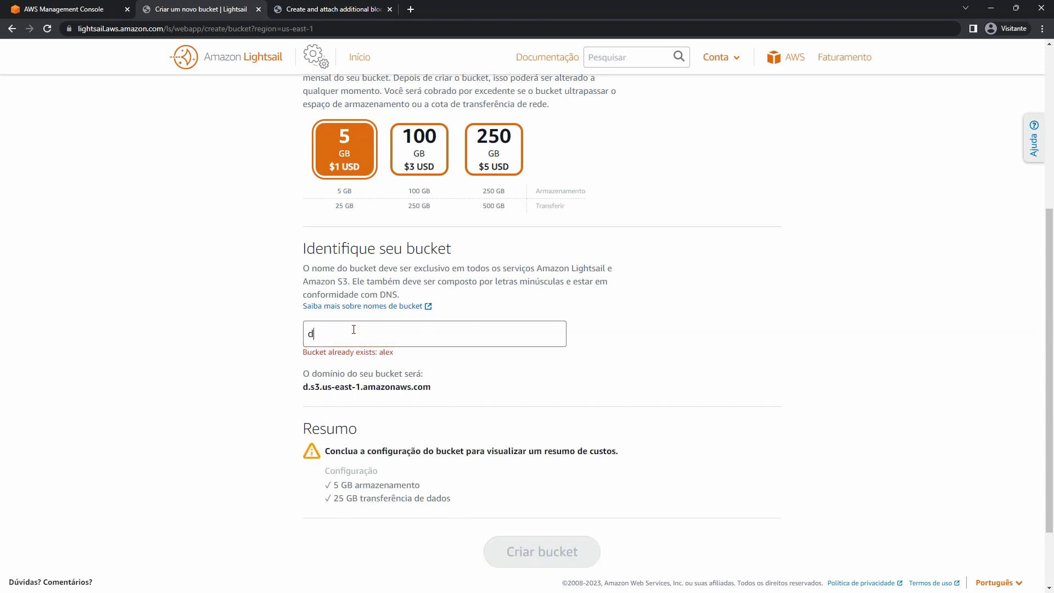
type("evopsalex")
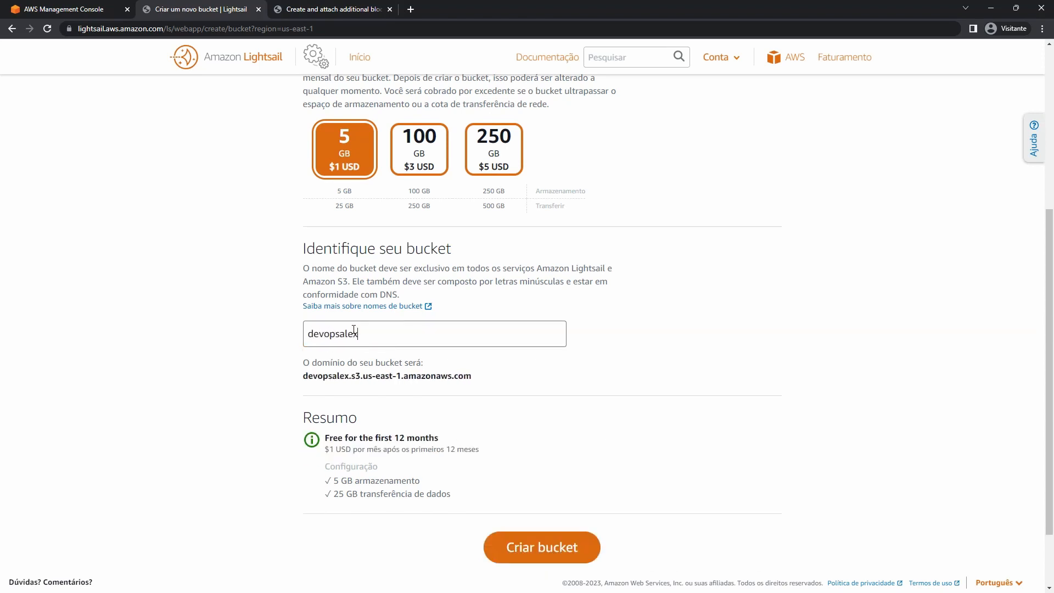
left_click(508, 555)
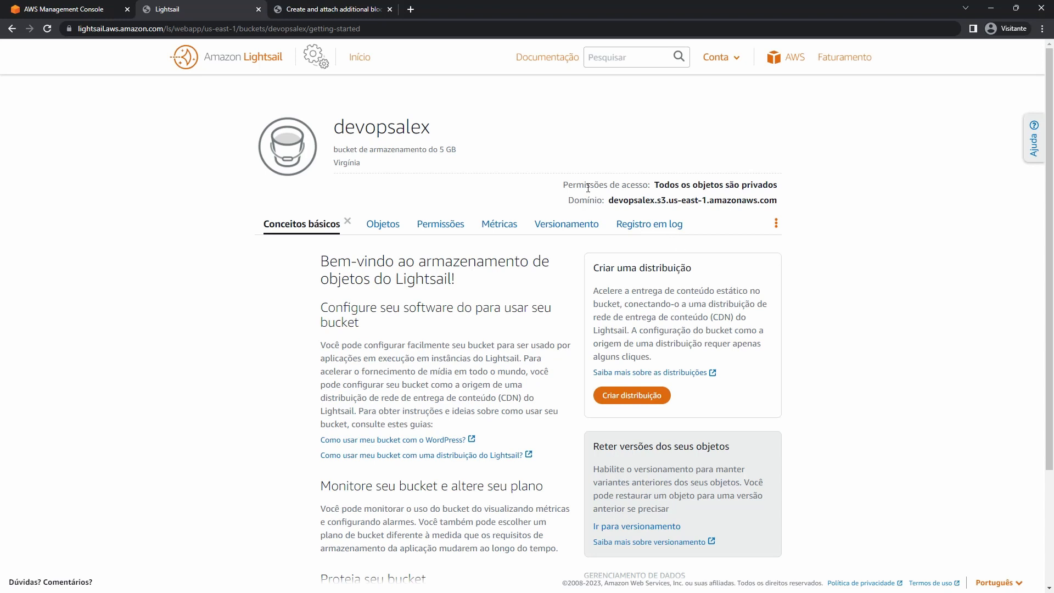
Review the devopsalex bucket's access note confirming all objects are private.
left_click_drag(584, 185, 771, 181)
left_click(668, 188)
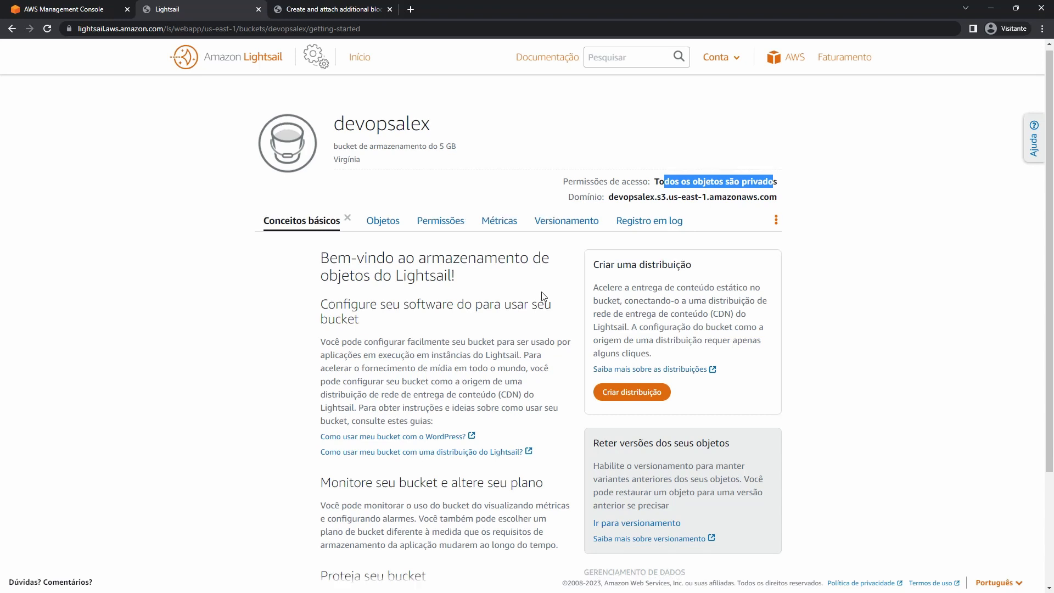
scroll(546, 295, "down", 3)
scroll(546, 295, "up", 3)
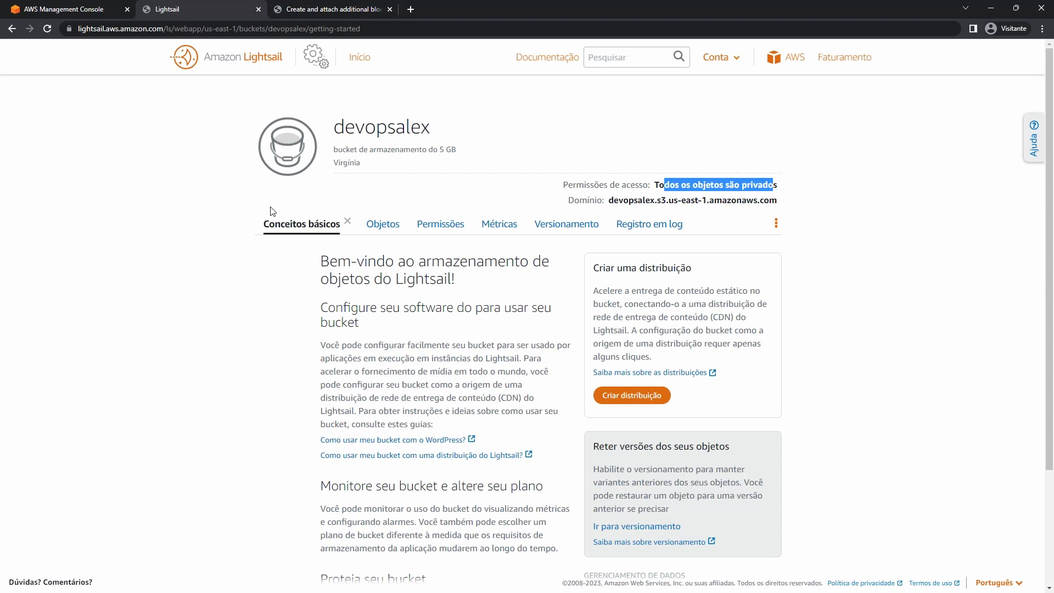
Show the bucket's objects and create a new folder named Alex FOlder.
left_click(347, 222)
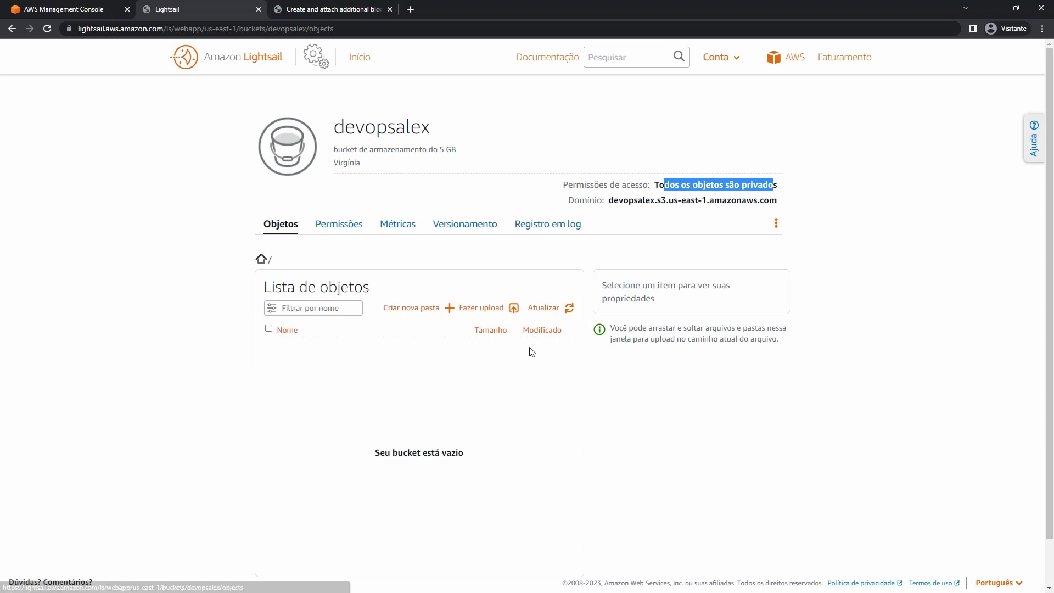
scroll(554, 356, "down", 1)
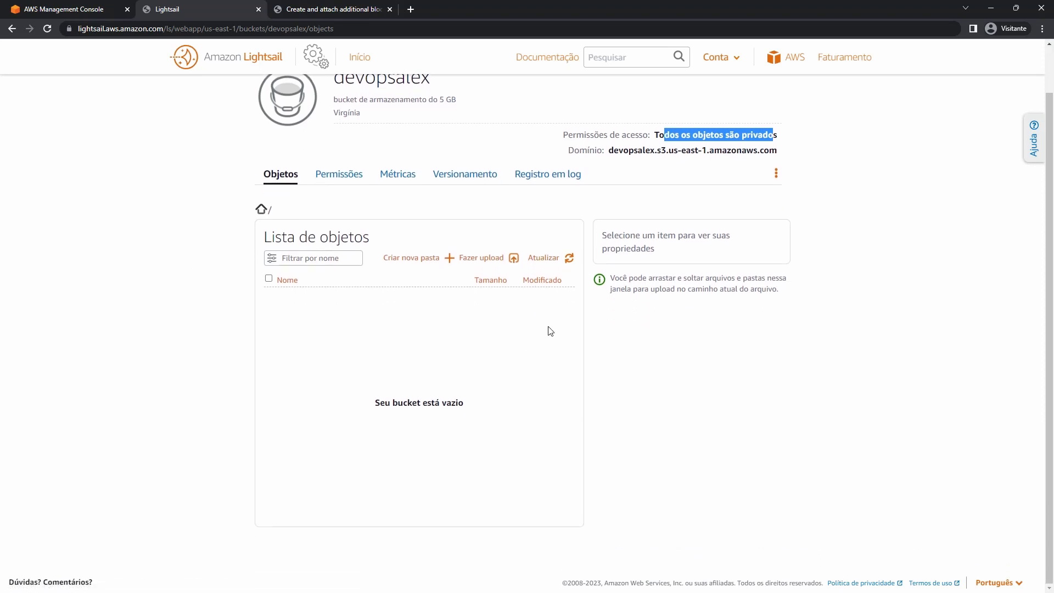
left_click(427, 258)
type("A")
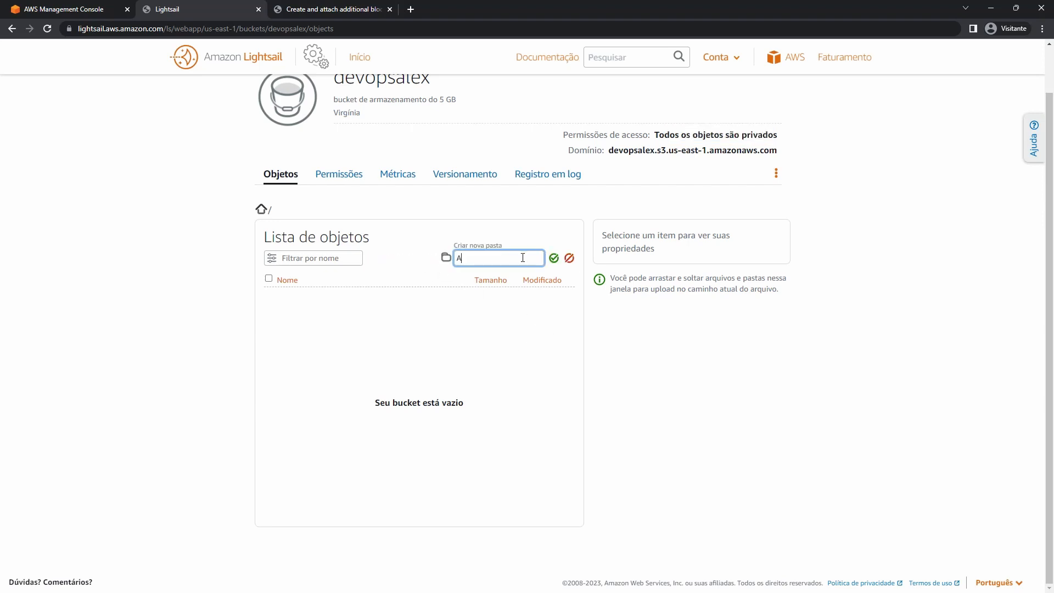
type("lex+")
key("BackSpace")
type("-Teste")
key("Return")
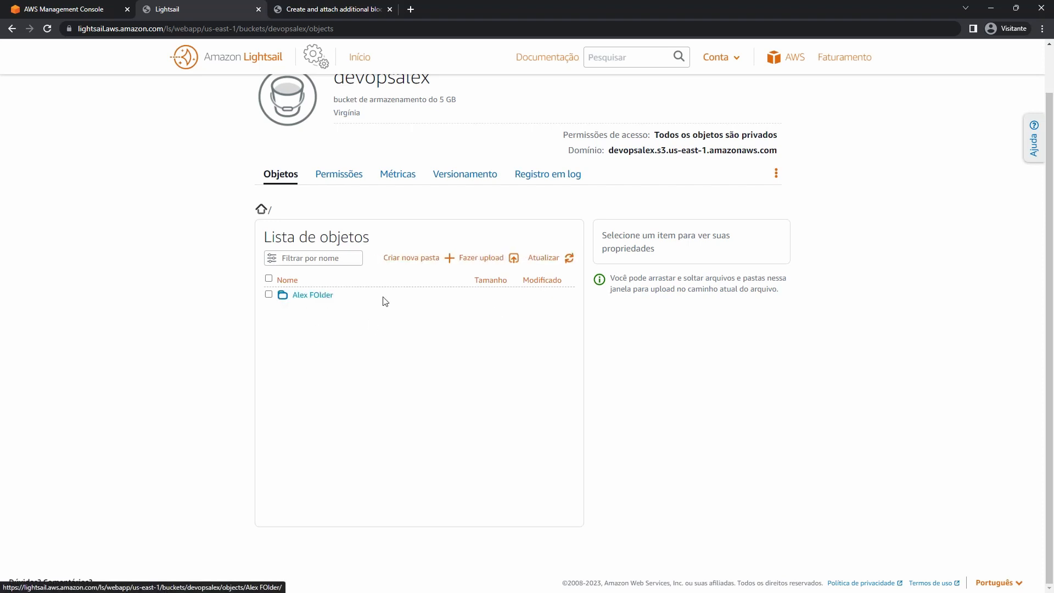
Inspect Alex FOlder's actions and contents, then return to the bucket root.
left_click(268, 294)
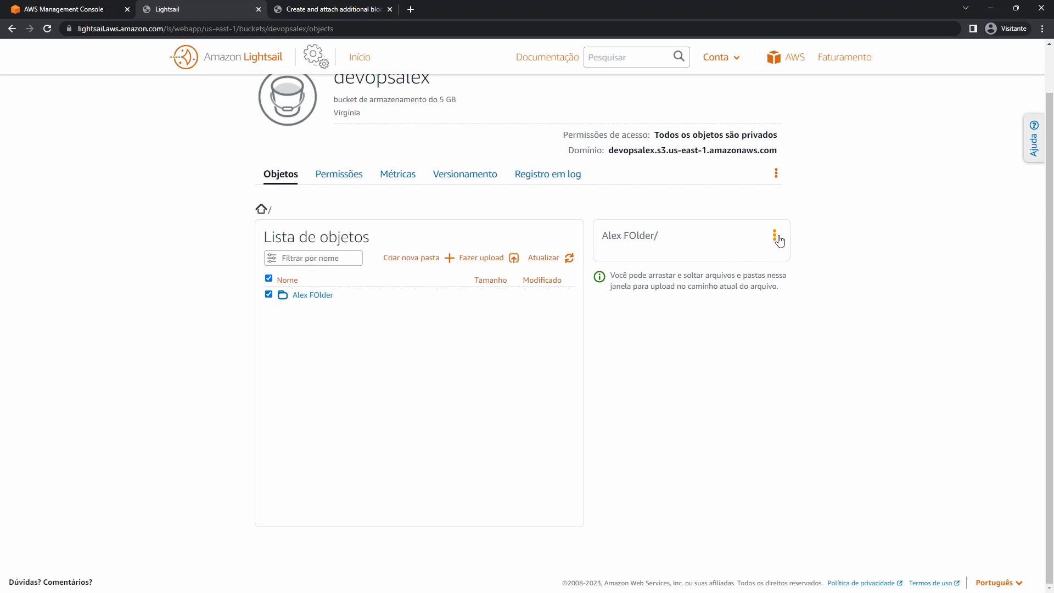
left_click(778, 240)
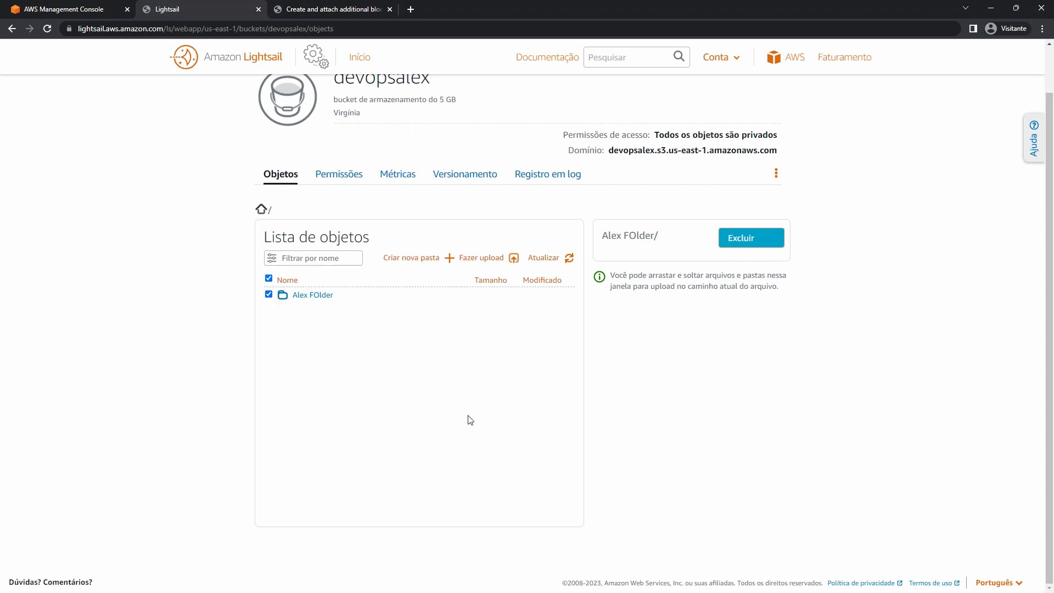
left_click(313, 295)
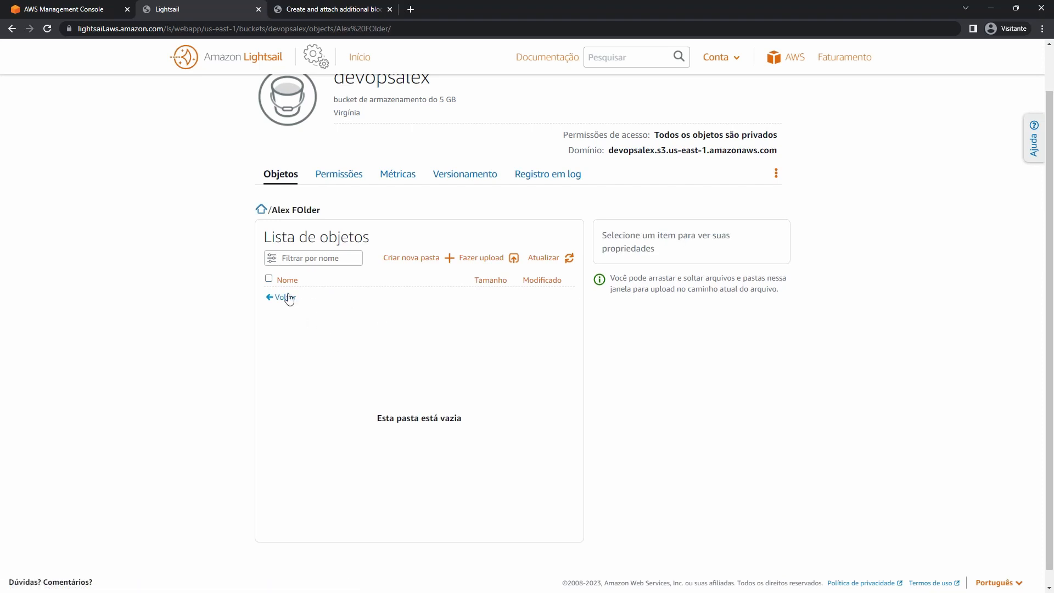
left_click(288, 298)
left_click(324, 296)
left_click(286, 298)
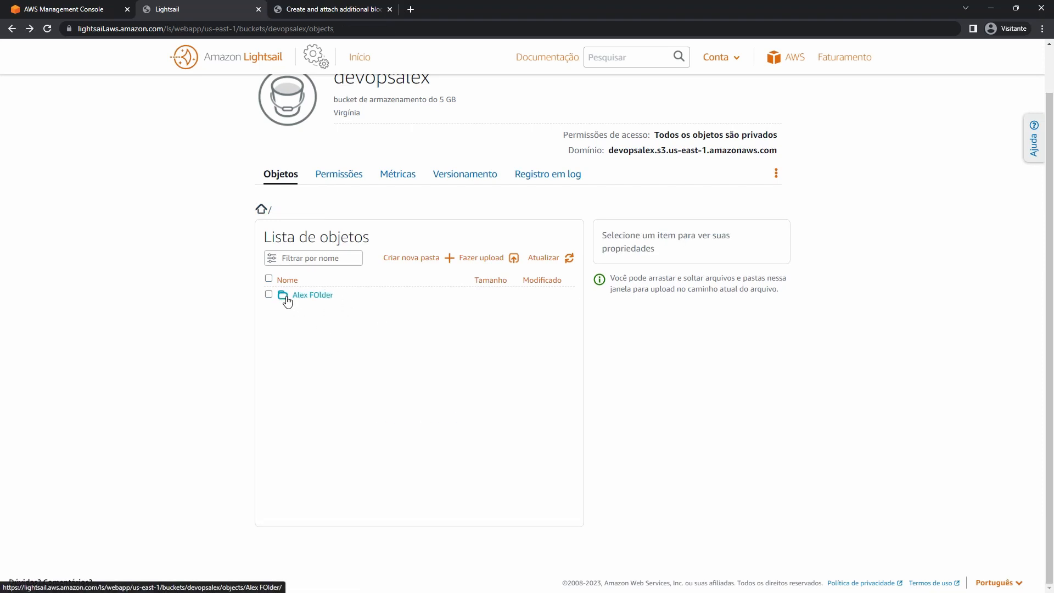
left_click(493, 261)
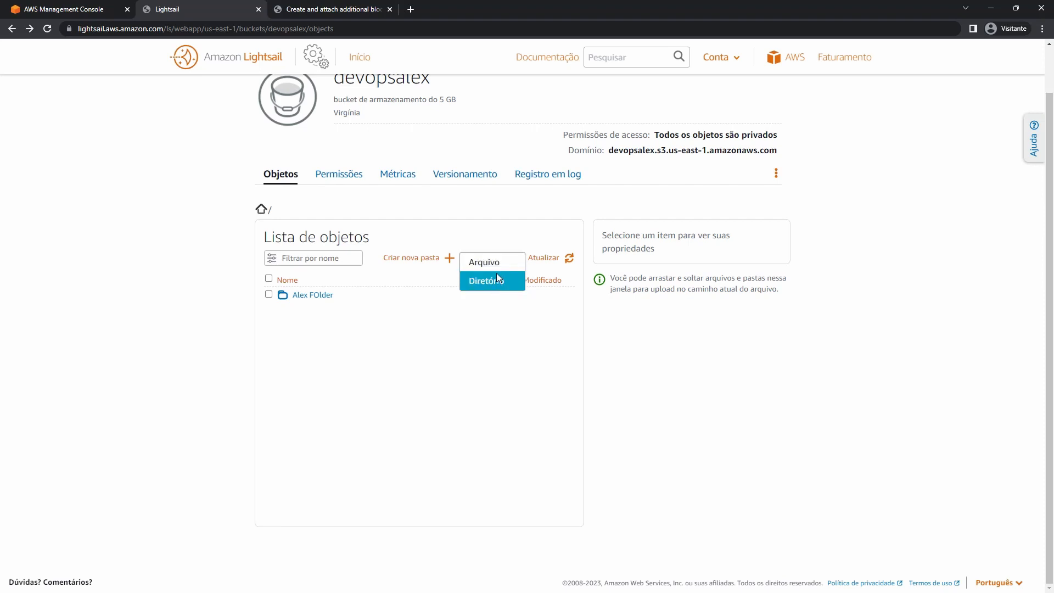
Upload LightsailDefaultKey-us-east-1.pem from the Downloads folder to the bucket.
left_click(492, 266)
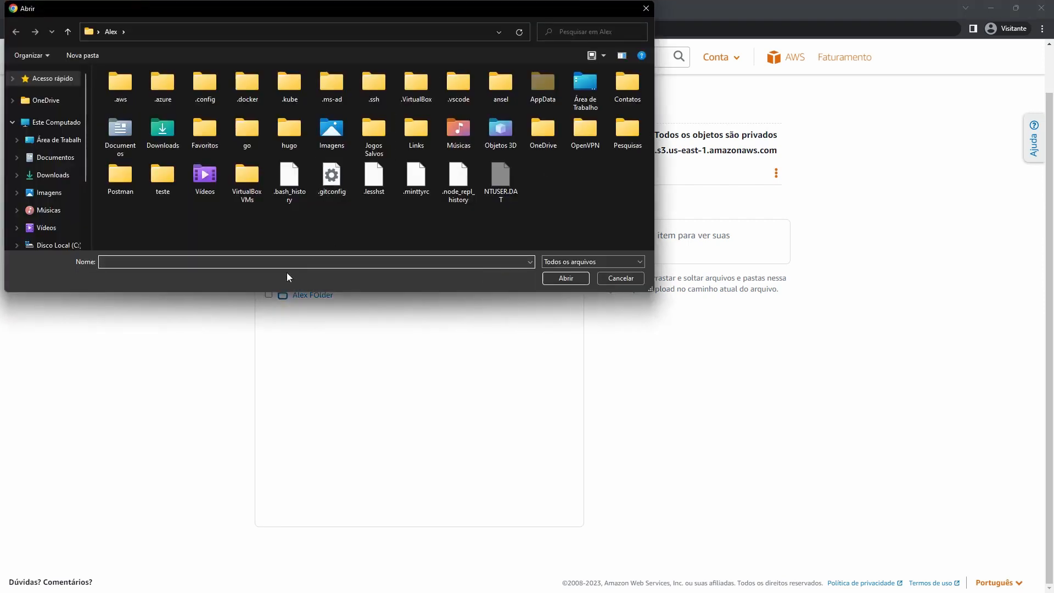
left_click(58, 178)
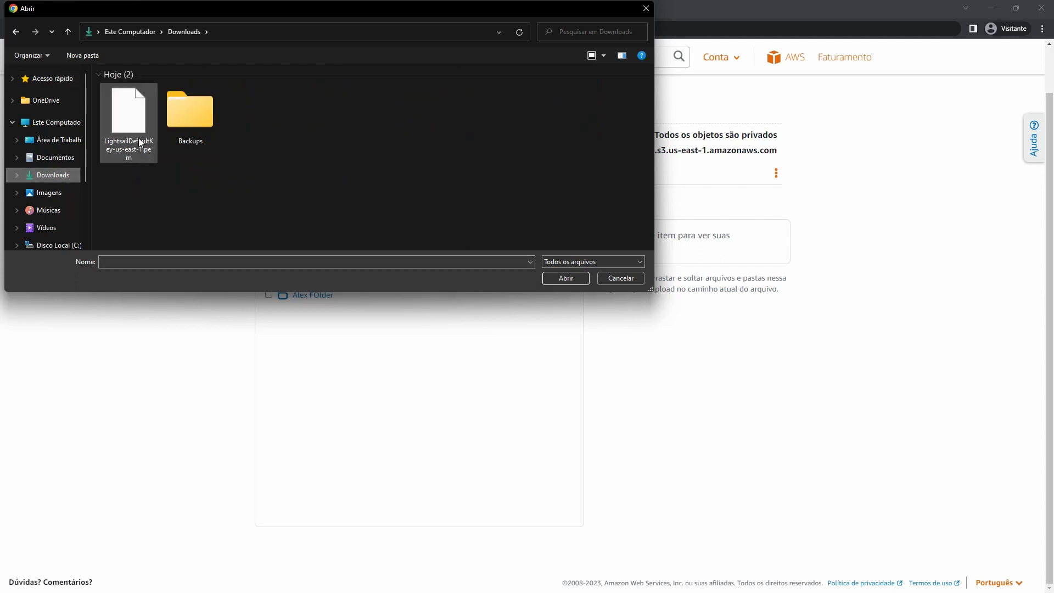
double_click(138, 138)
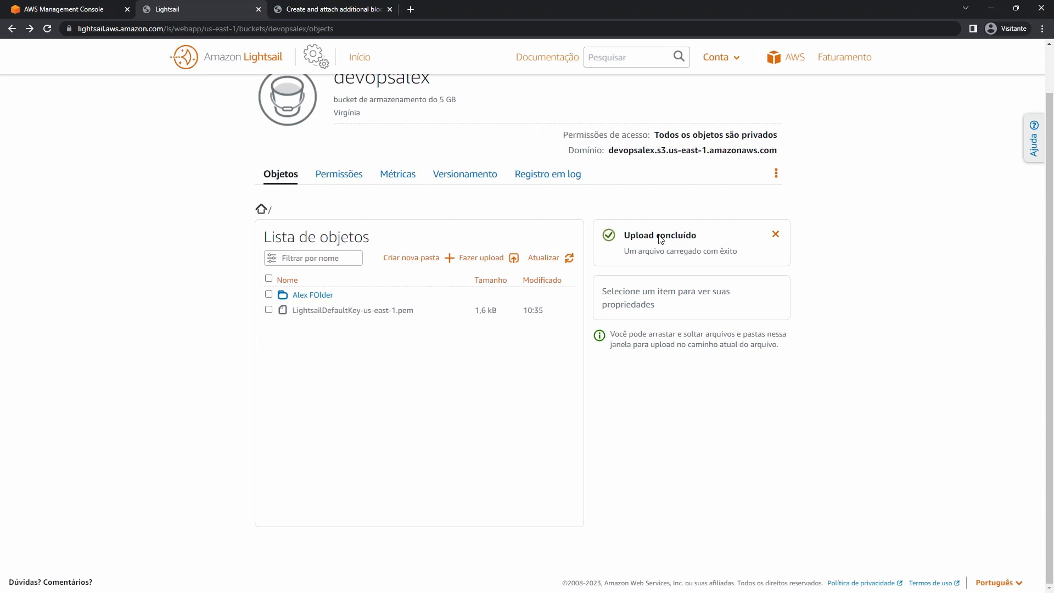
Check the uploaded .pem file's properties and actions, then deselect it.
left_click(269, 310)
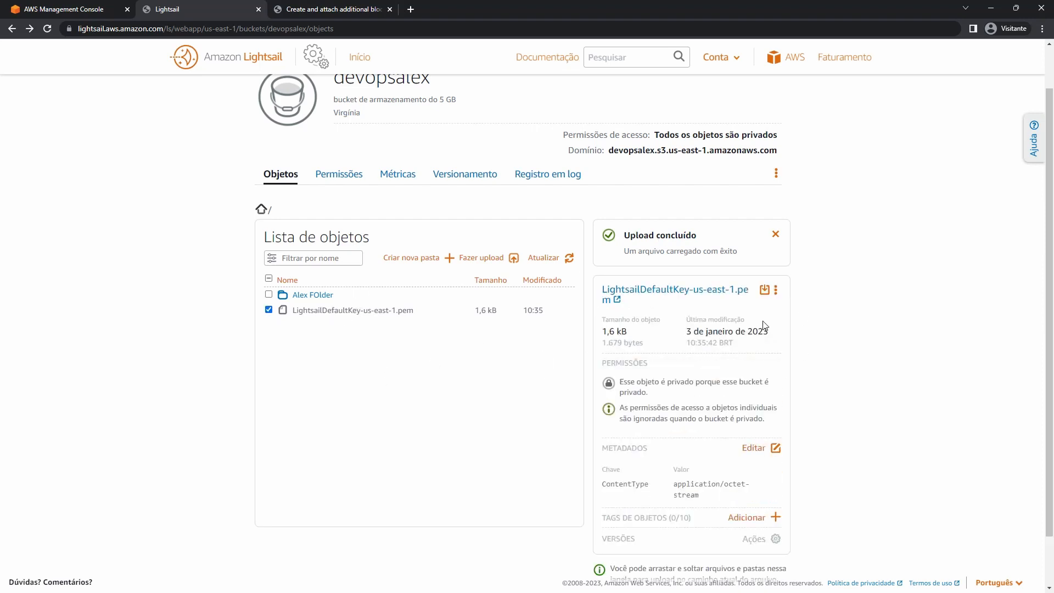
left_click(268, 309)
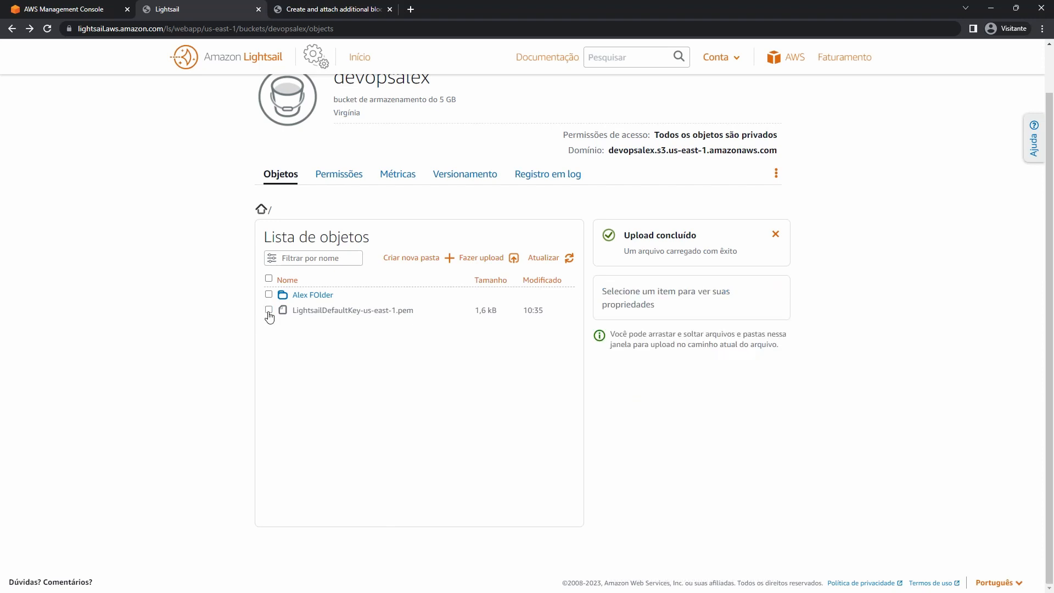
left_click(268, 309)
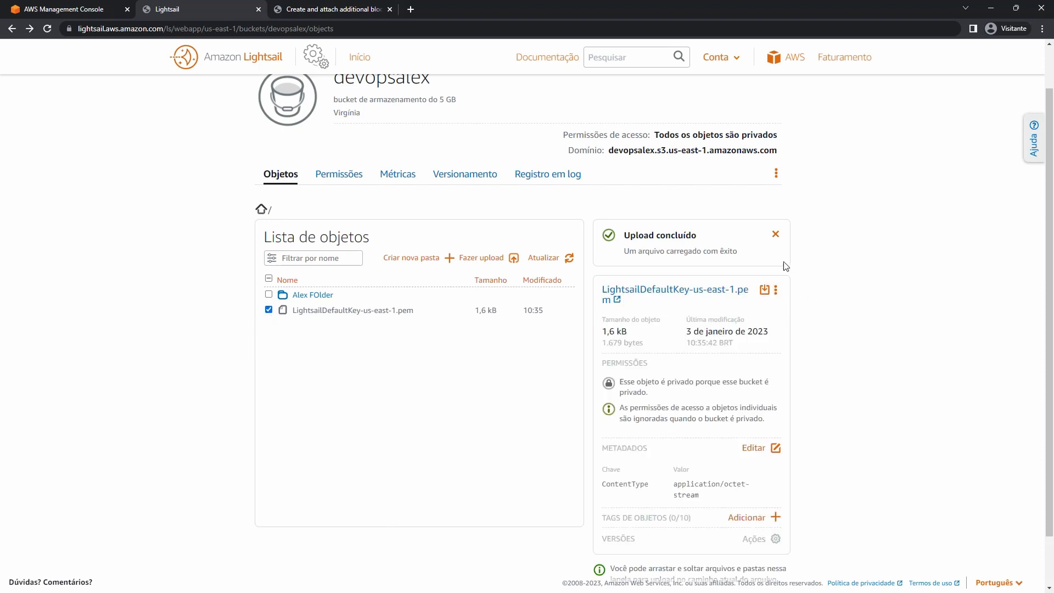
left_click(775, 291)
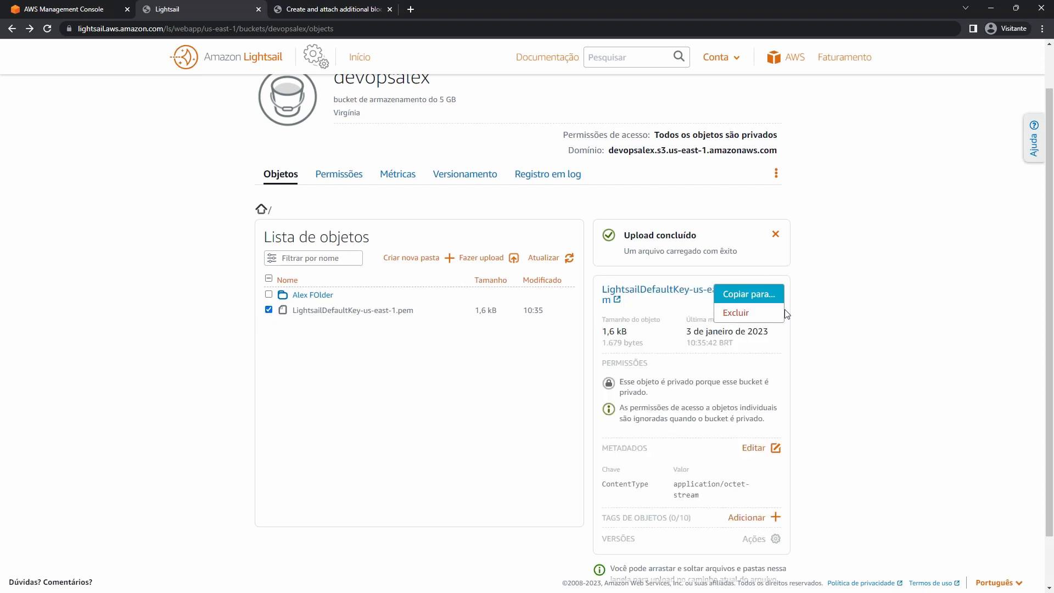
left_click(858, 336)
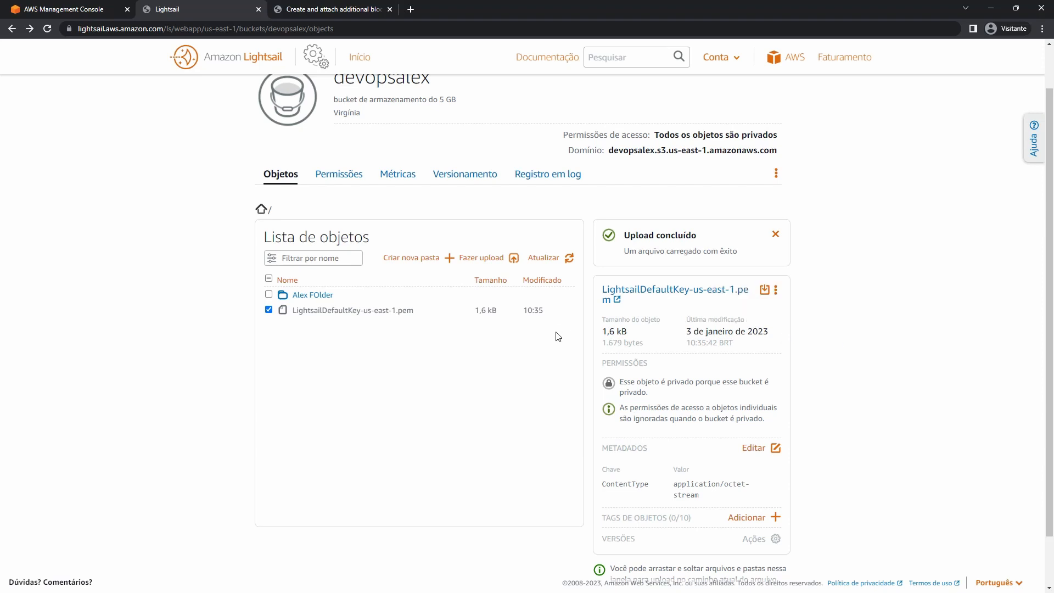
scroll(517, 330, "down", 1)
scroll(519, 329, "down", 1)
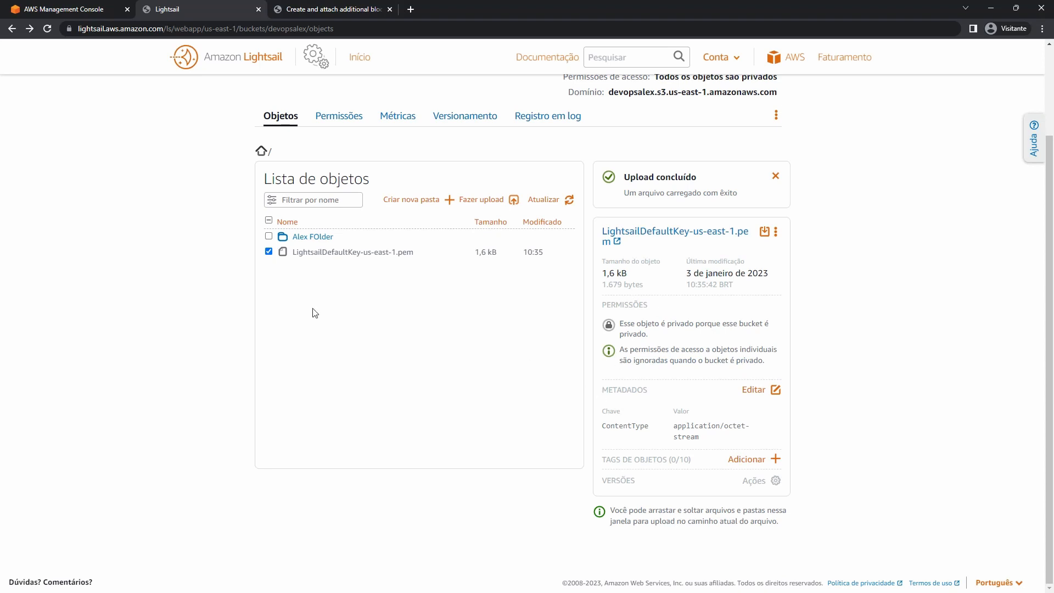
left_click(268, 252)
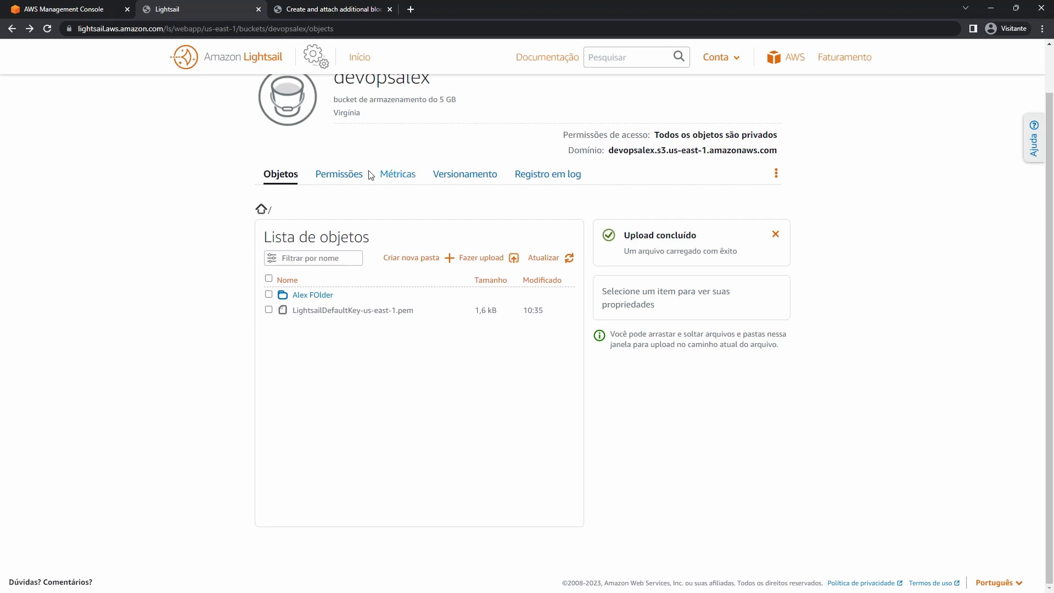
Try allowing individual objects to be public, then cancel to keep all objects private.
left_click(354, 177)
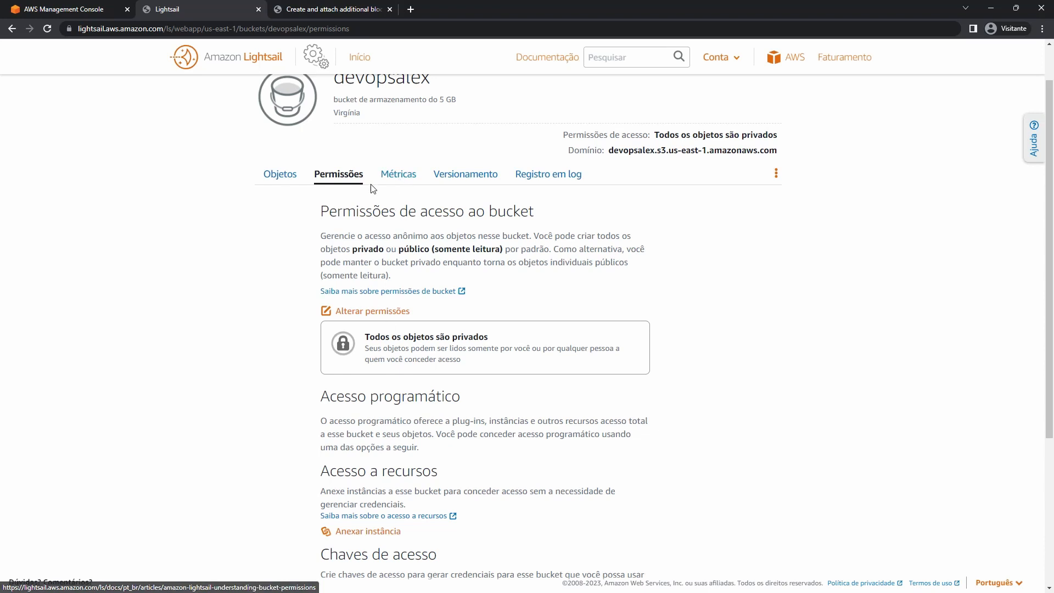
left_click(379, 319)
scroll(468, 336, "down", 3)
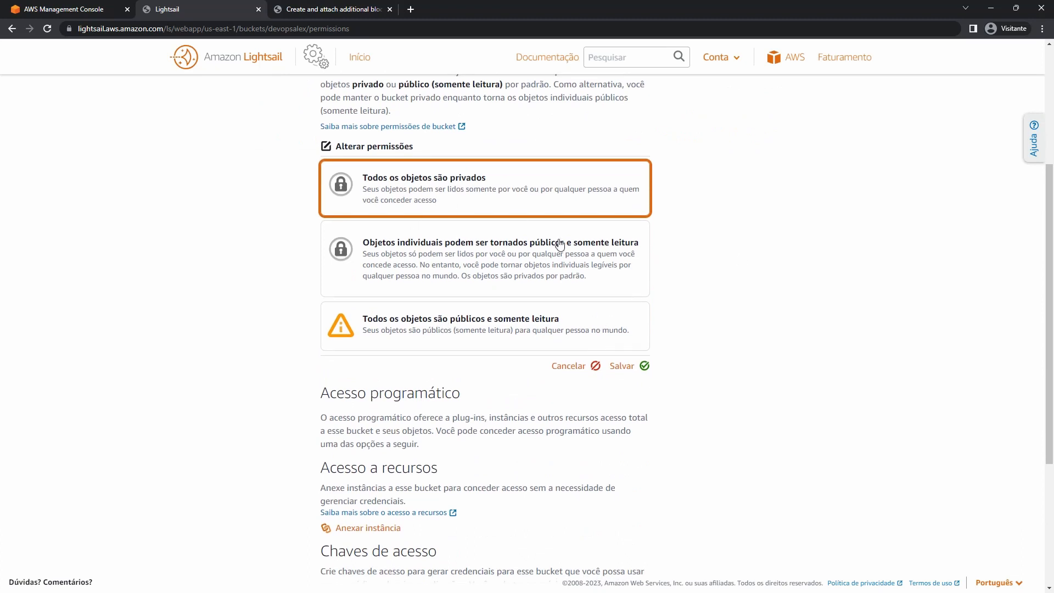
left_click(428, 260)
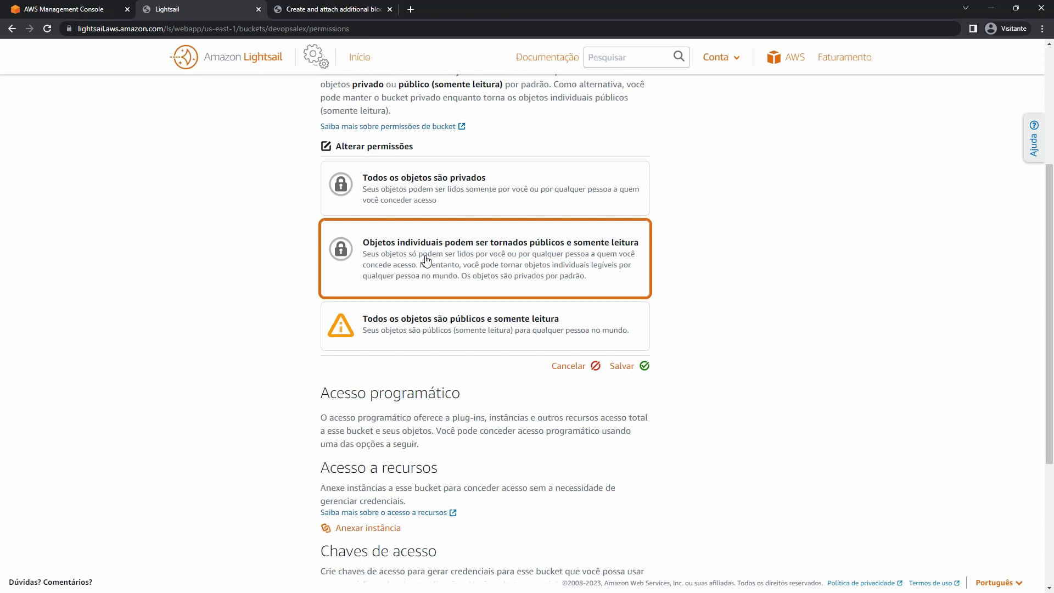
left_click(574, 367)
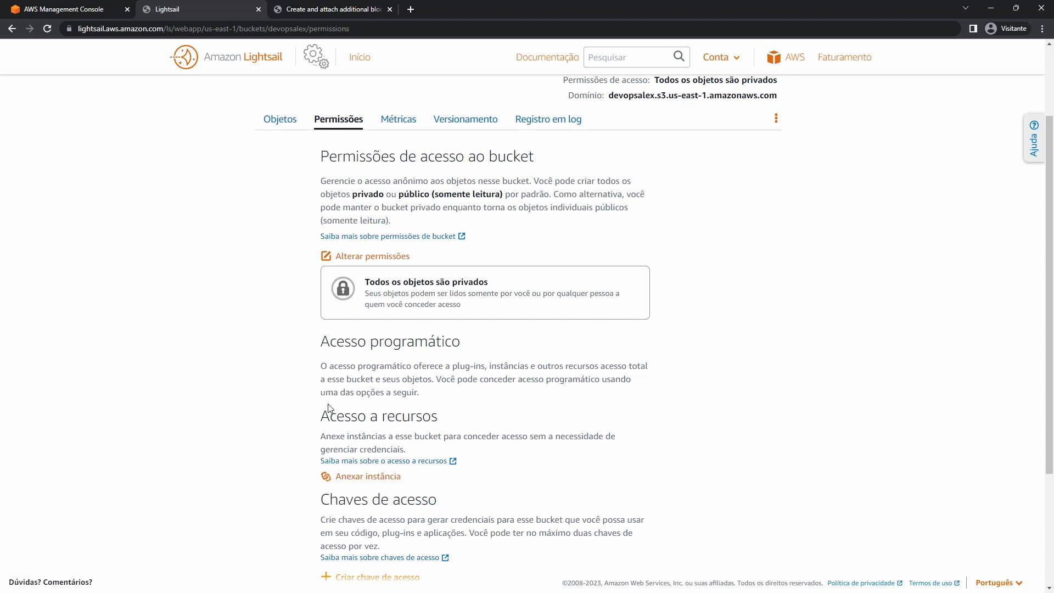
Create a new access key for the devopsalex bucket and reveal its secret key.
left_click_drag(330, 497, 449, 506)
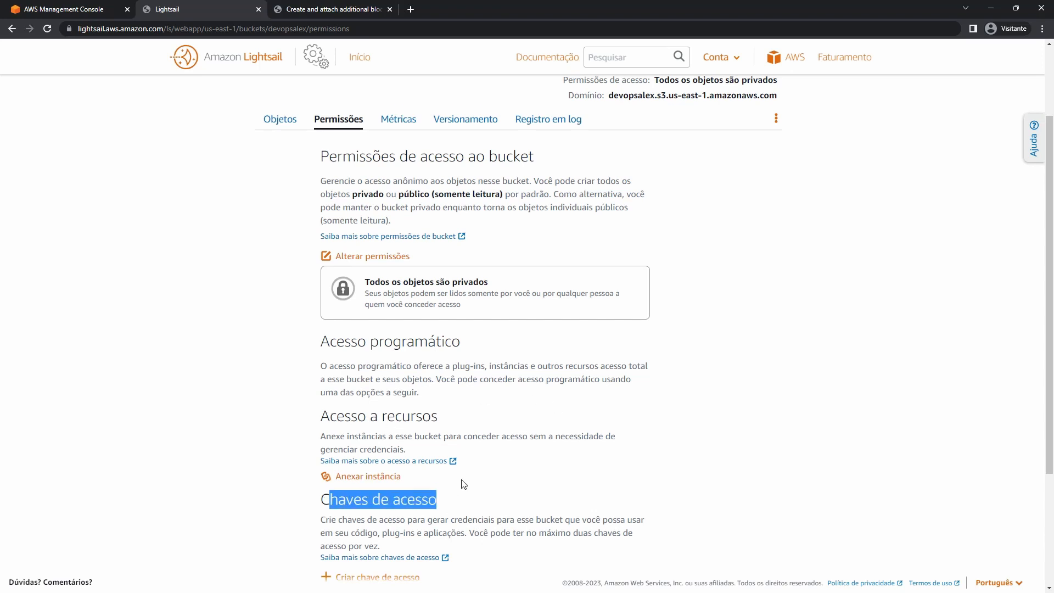
scroll(464, 485, "down", 3)
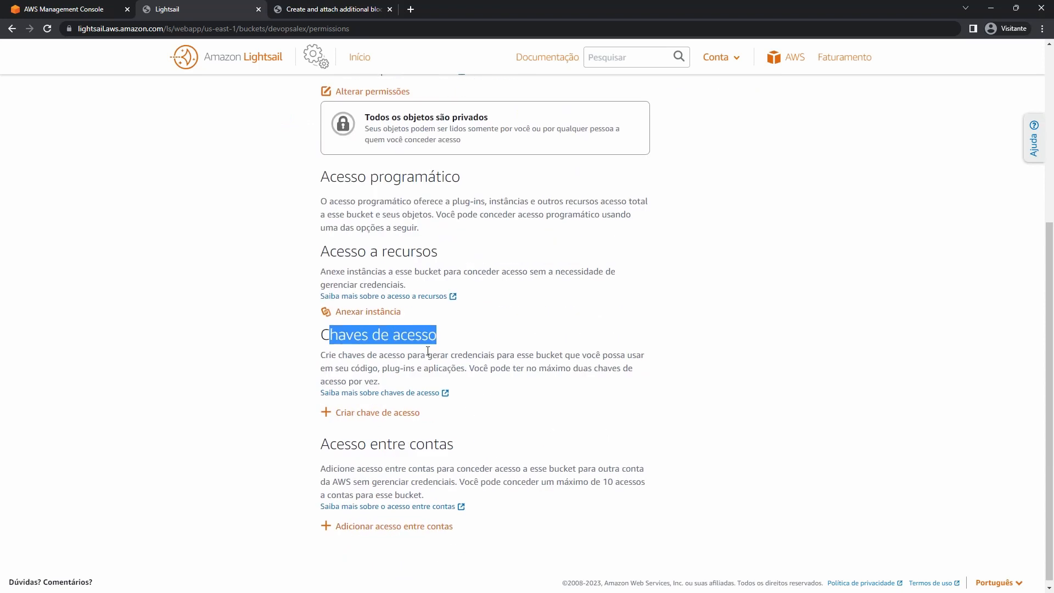
left_click(353, 418)
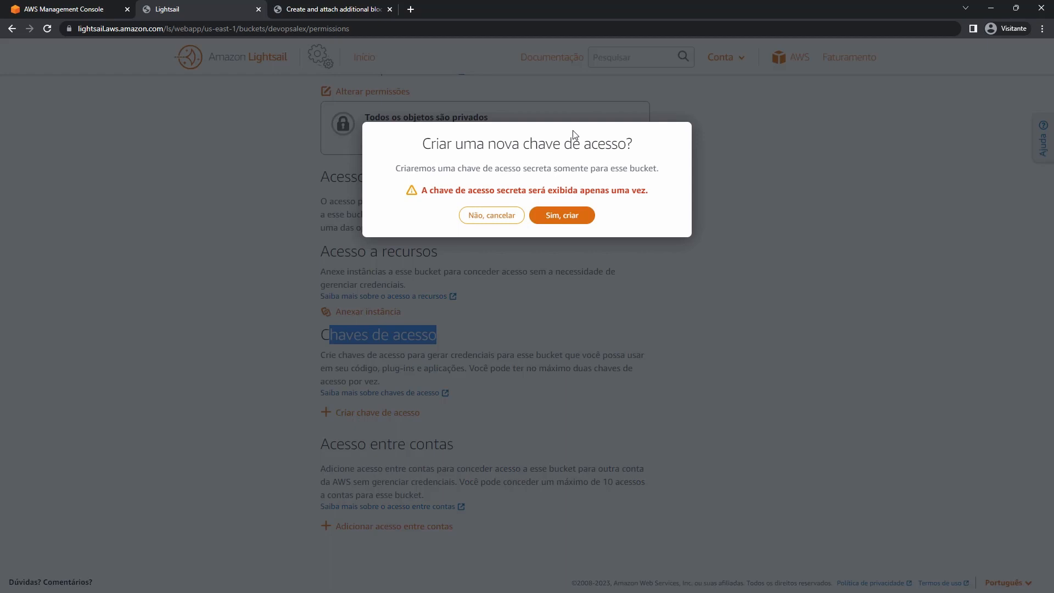
left_click(562, 220)
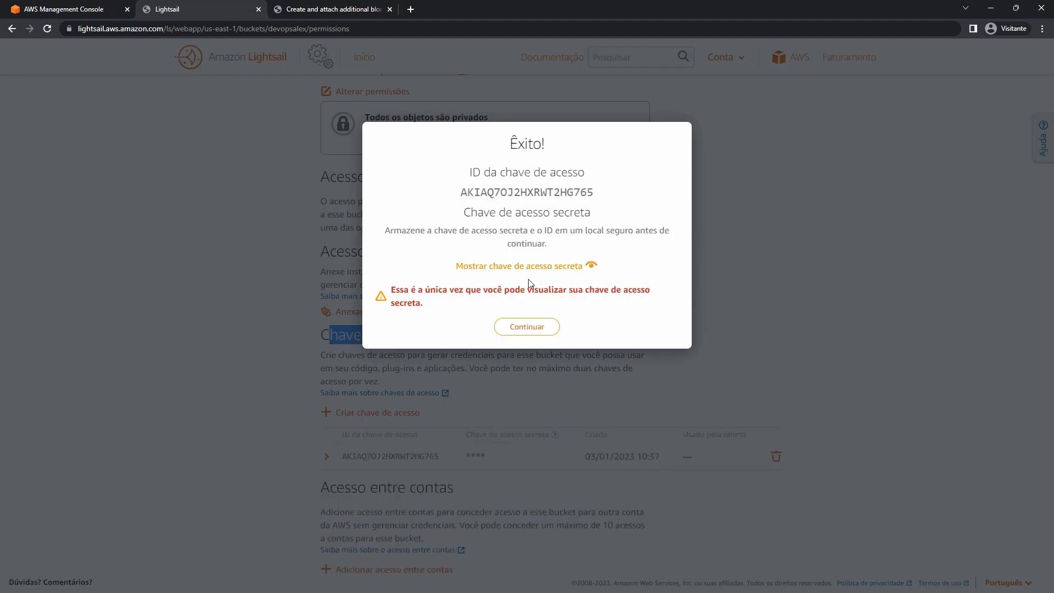
left_click(520, 267)
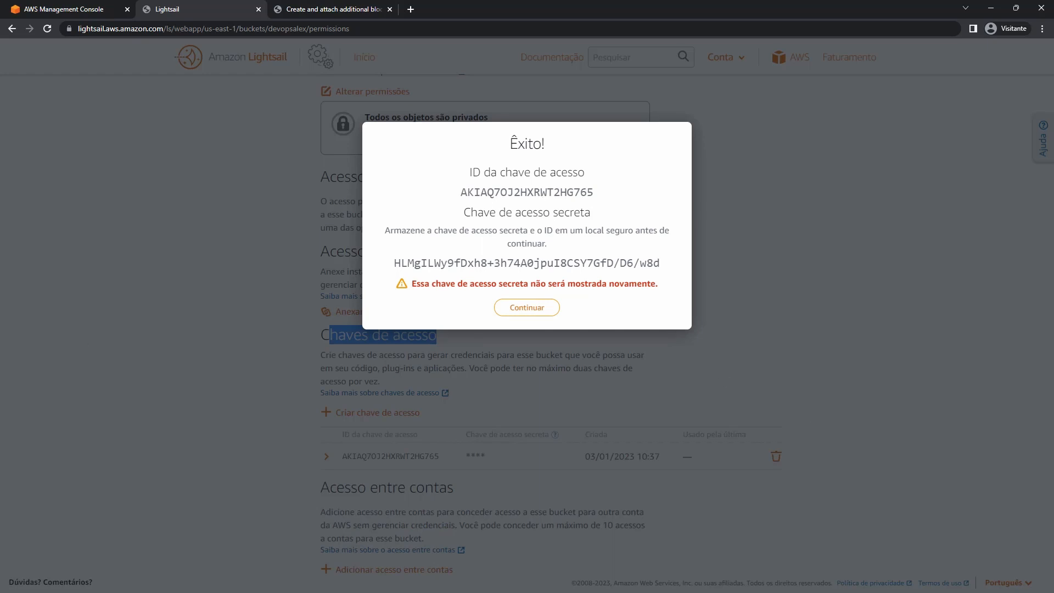
Copy the new access key ID into Notepad.
key("alt+Tab")
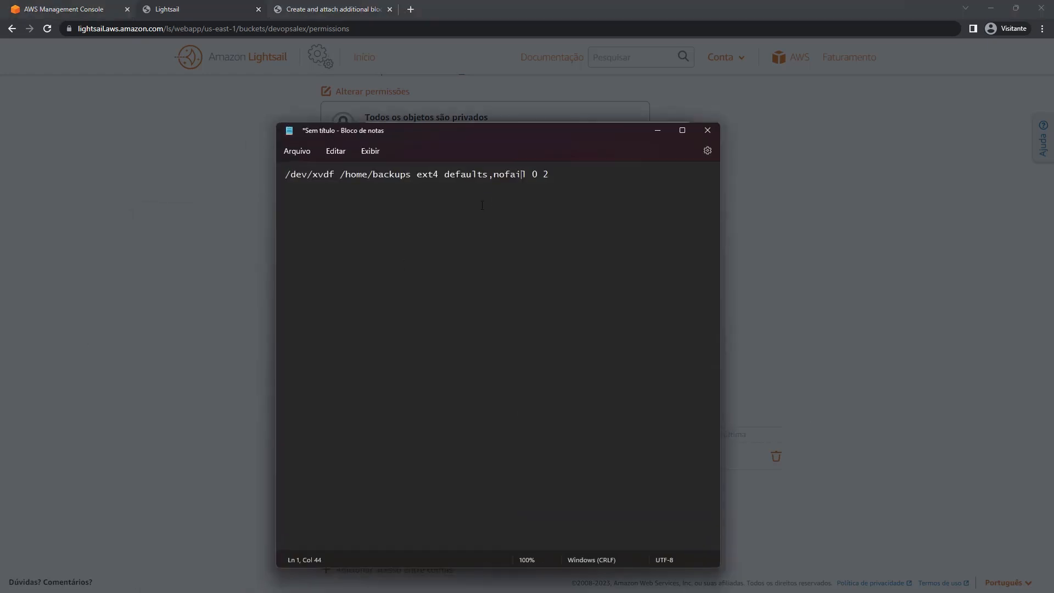
left_click_drag(458, 132, 398, 259)
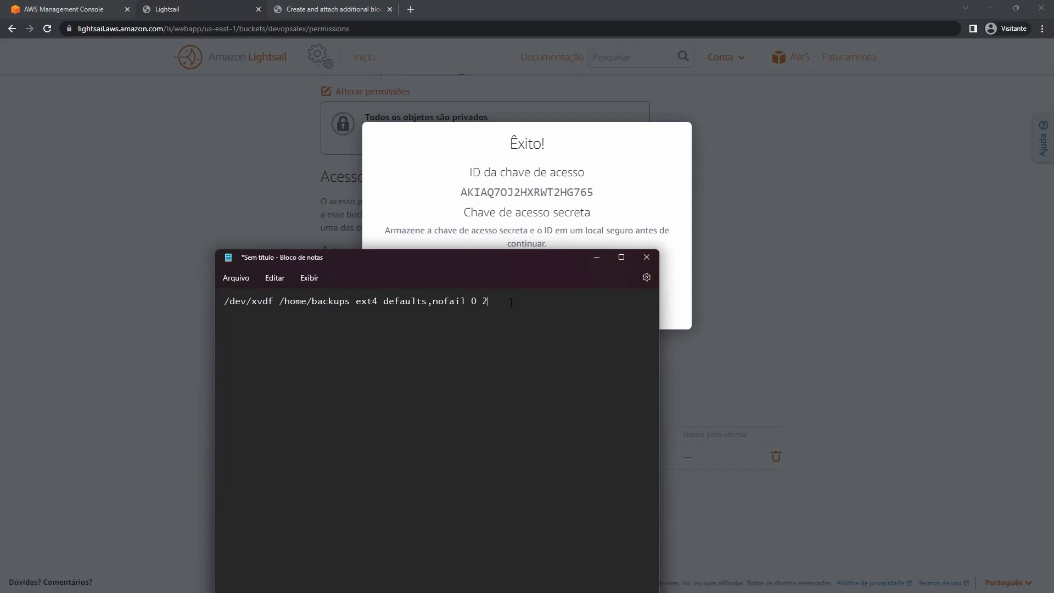
double_click(512, 191)
right_click(512, 191)
left_click(529, 202)
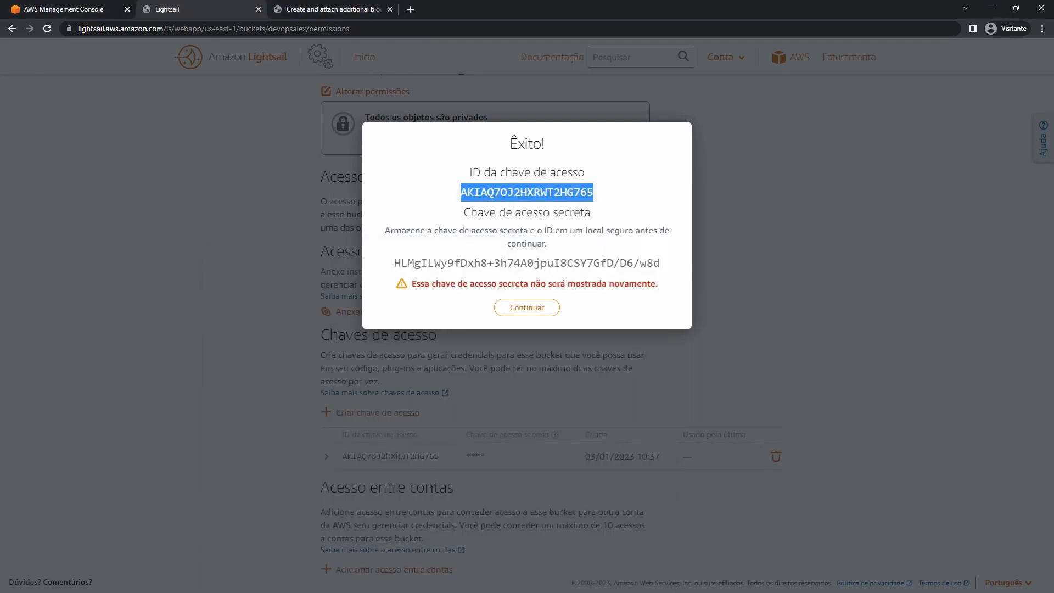
key("alt+Tab")
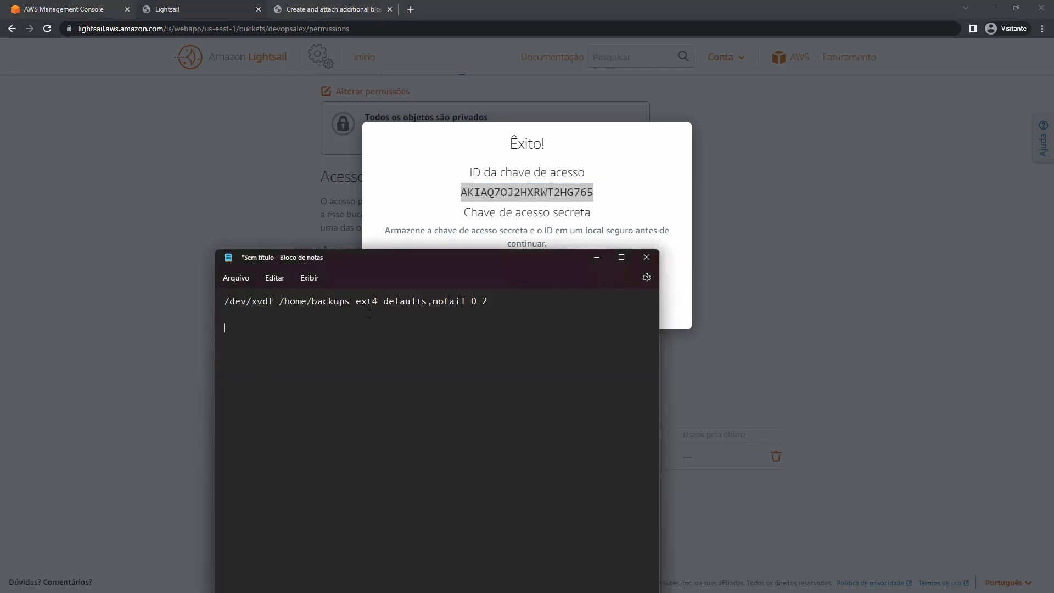
key("ctrl+v")
Paste the secret access key below the key ID in Notepad and close the success dialog.
left_click(597, 216)
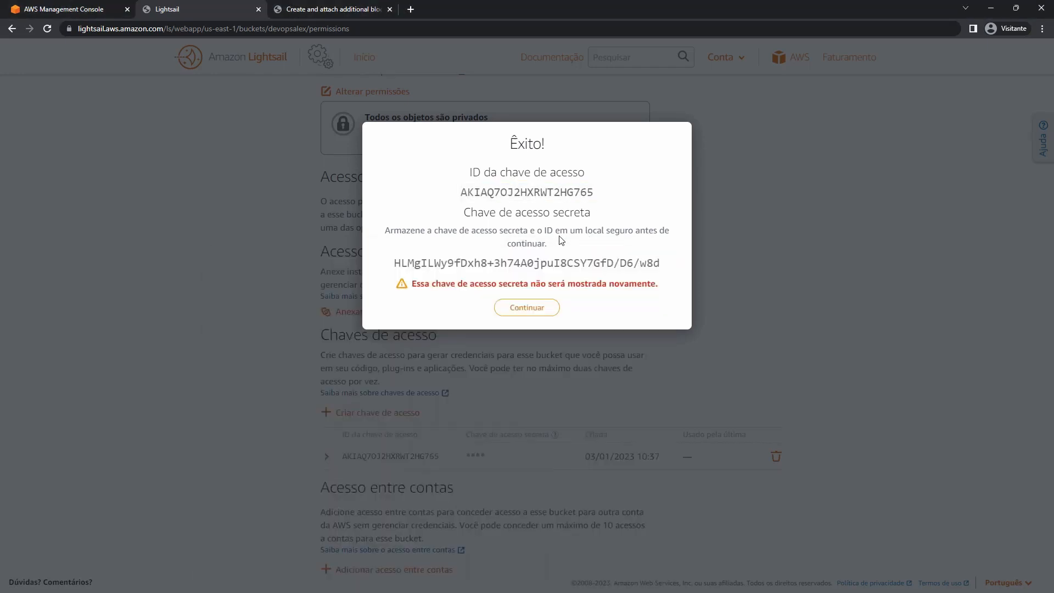
double_click(511, 264)
triple_click(511, 265)
right_click(458, 263)
left_click(483, 270)
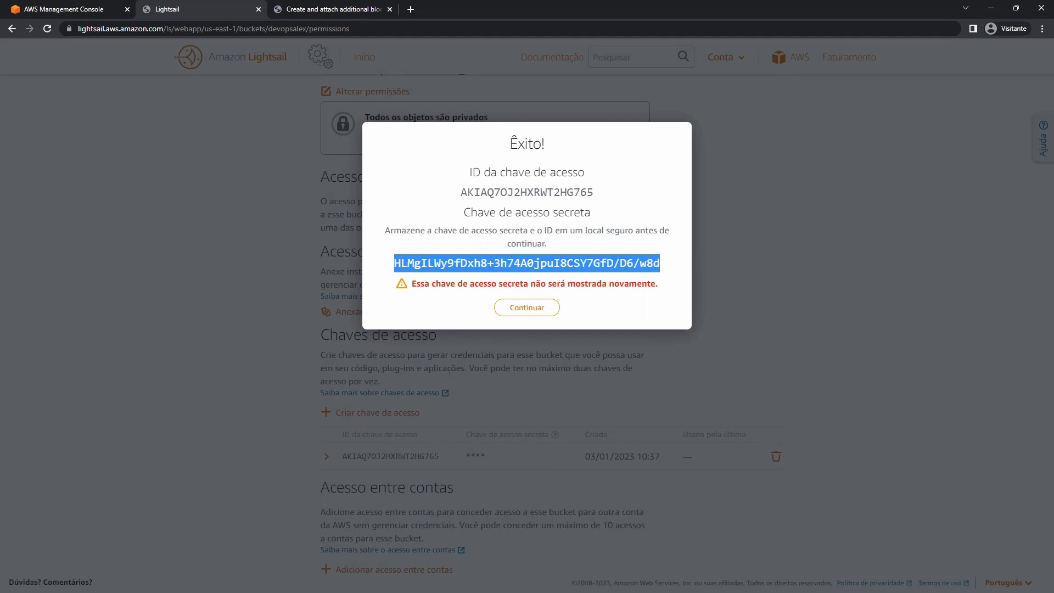
key("alt+Tab")
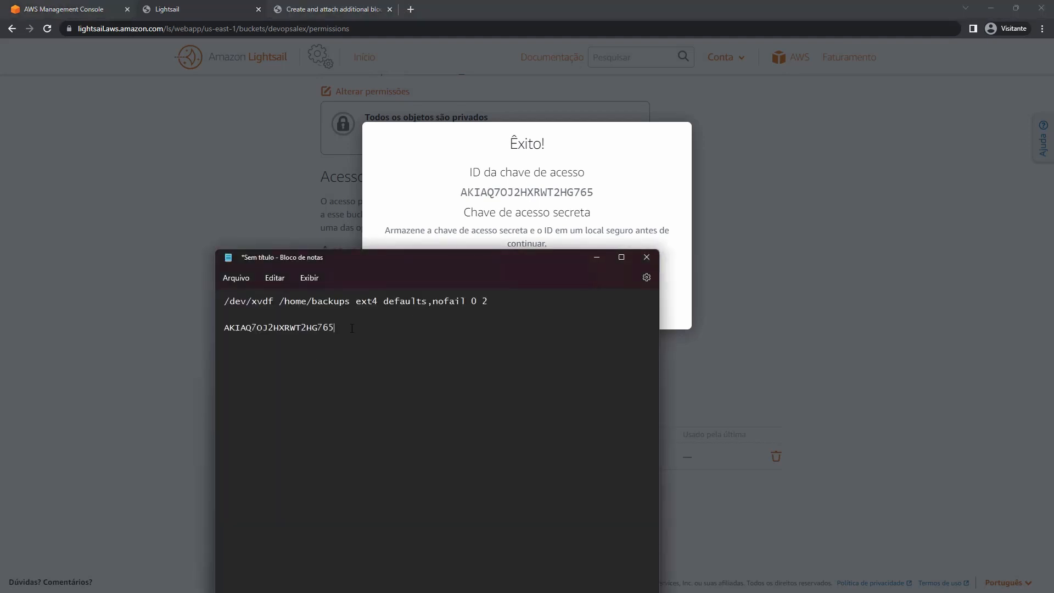
key("ctrl+v")
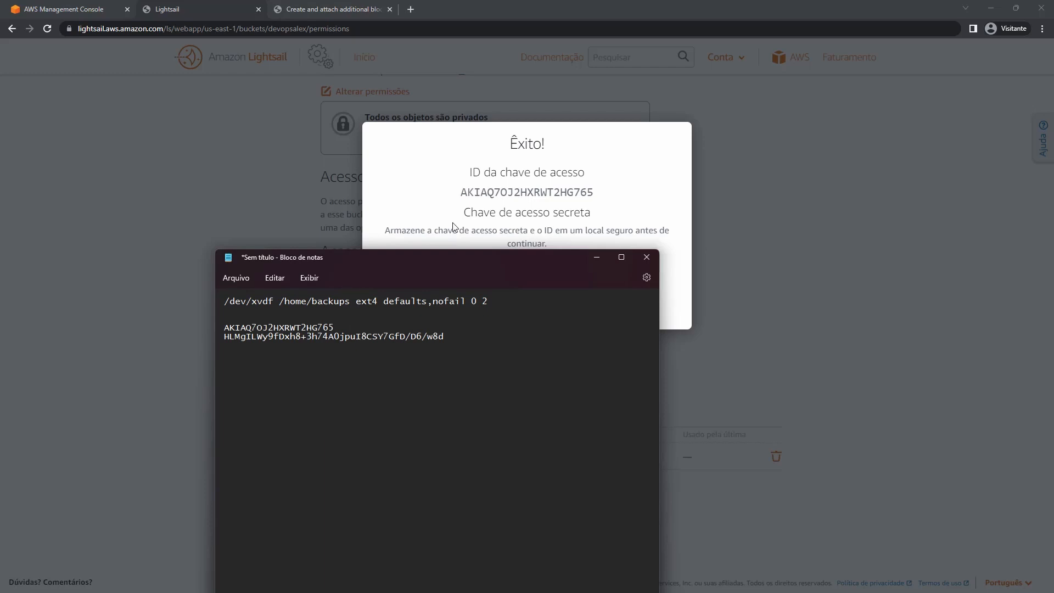
key("alt+Tab")
left_click(528, 311)
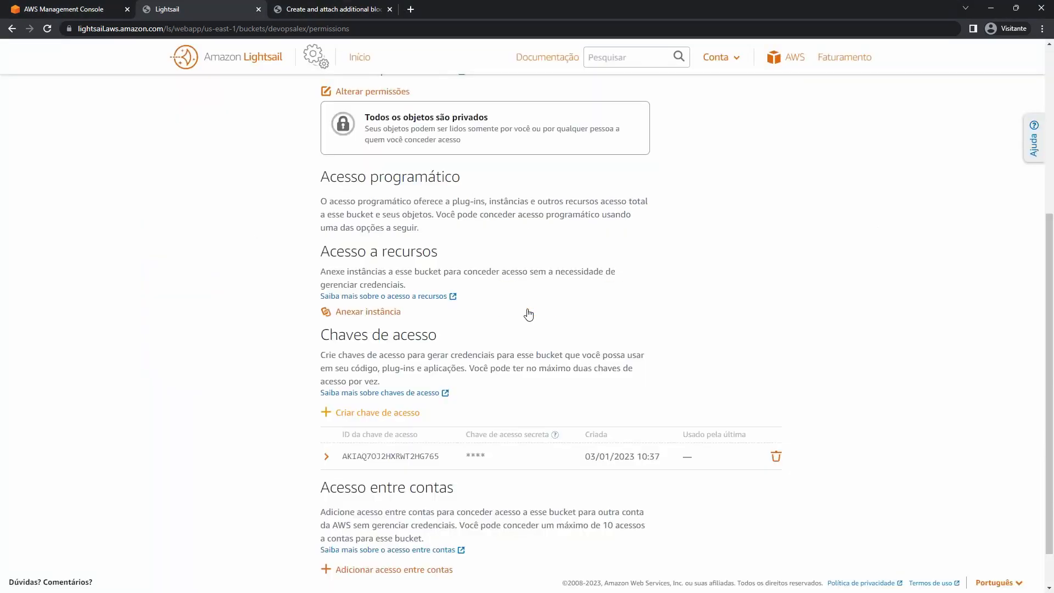
scroll(529, 314, "down", 1)
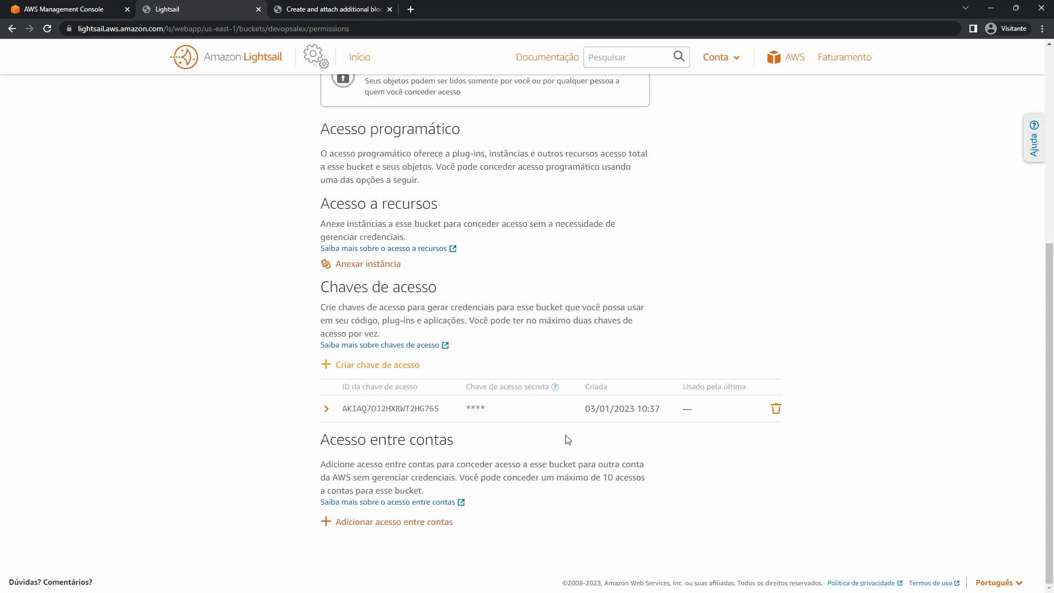
scroll(567, 289, "up", 4)
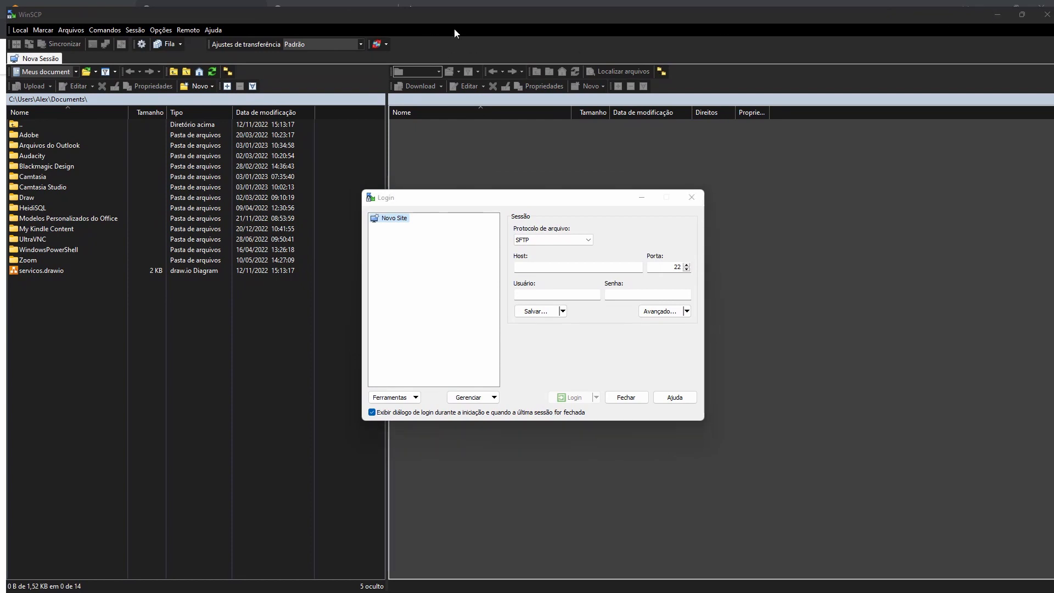
left_click(478, 203)
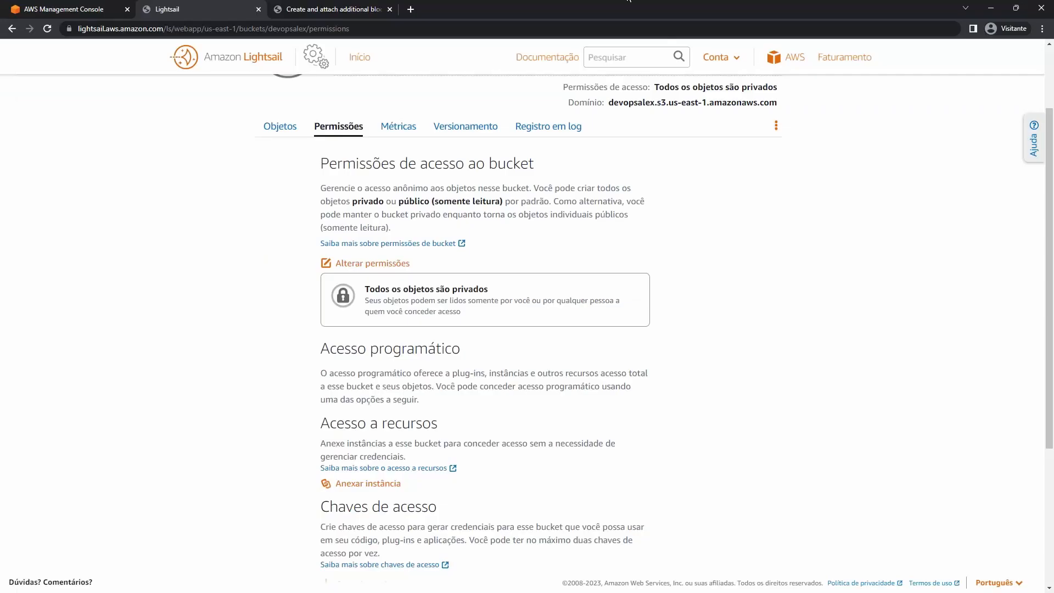
Search the web for winscp in a new tab, then close the WinSCP download page.
left_click(409, 10)
type("winsc")
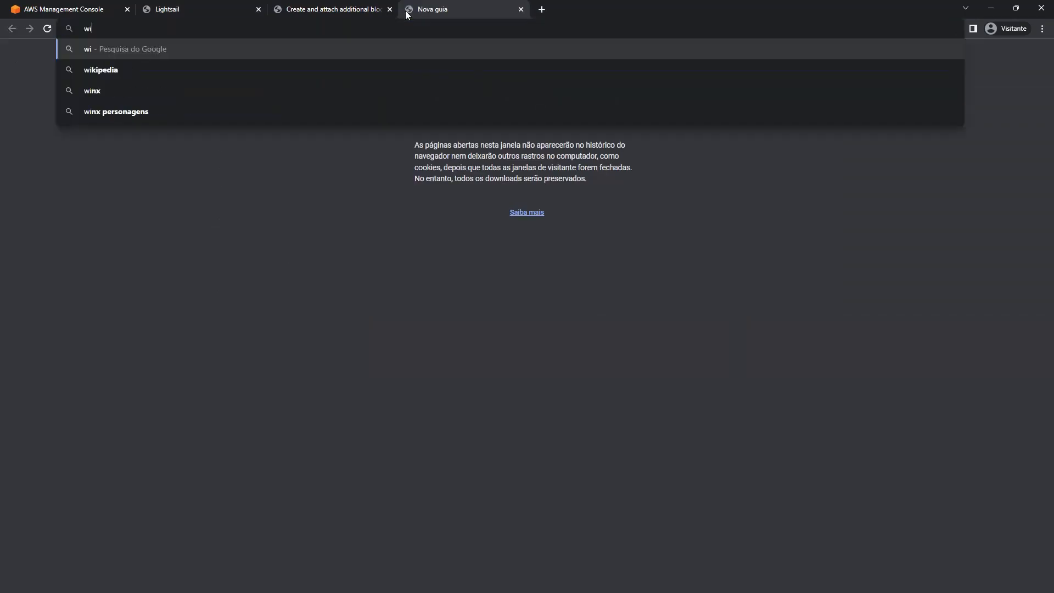
type("p")
key("Return")
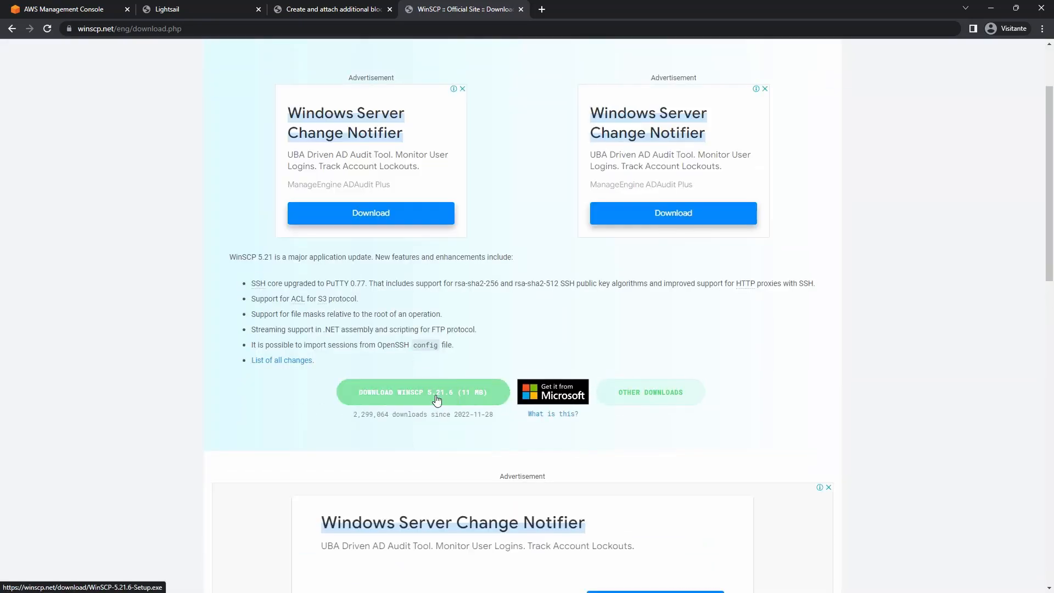
left_click(521, 9)
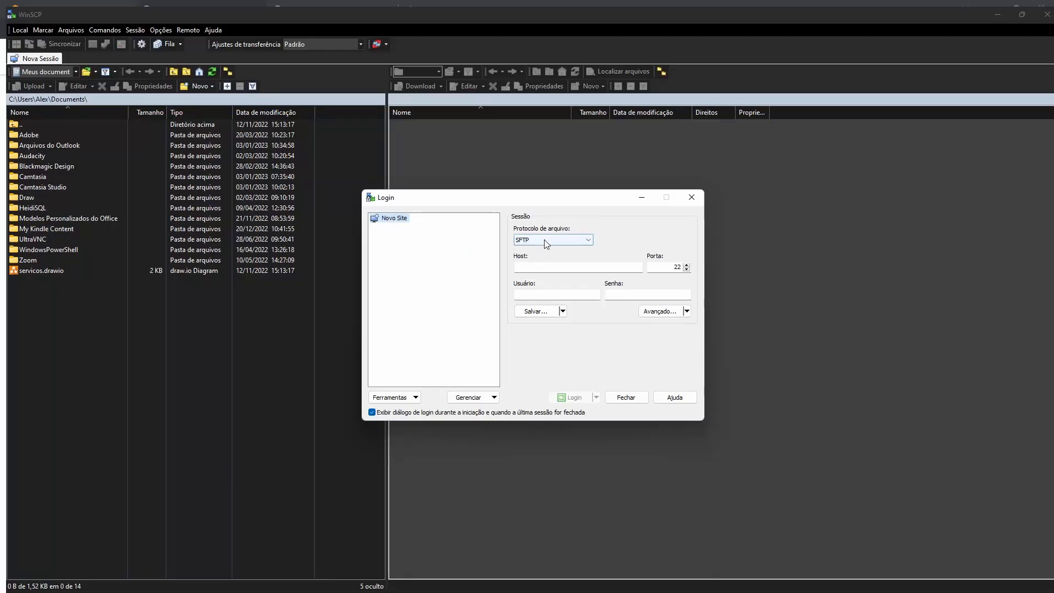
Set the WinSCP protocol to Amazon S3 with host devopsalex.s3.us-east-1.amazonaws.com.
left_click(547, 240)
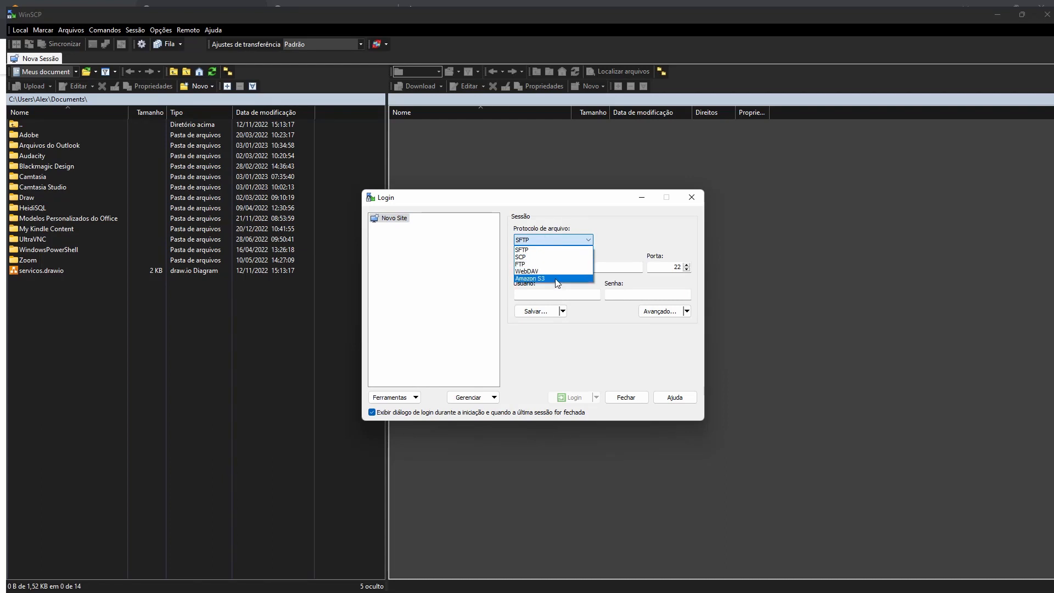
left_click(555, 278)
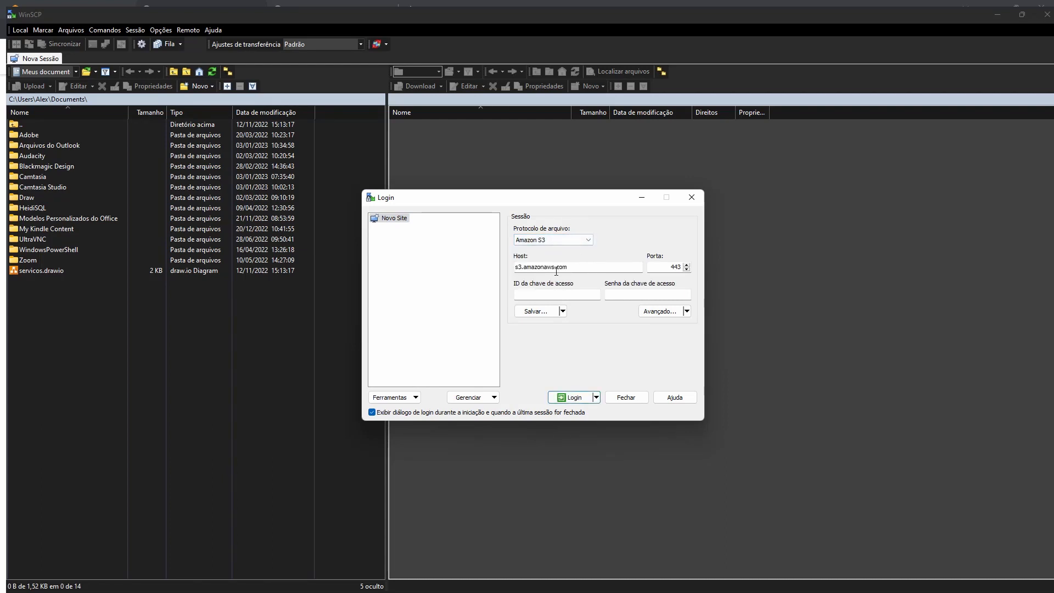
left_click_drag(576, 267, 463, 270)
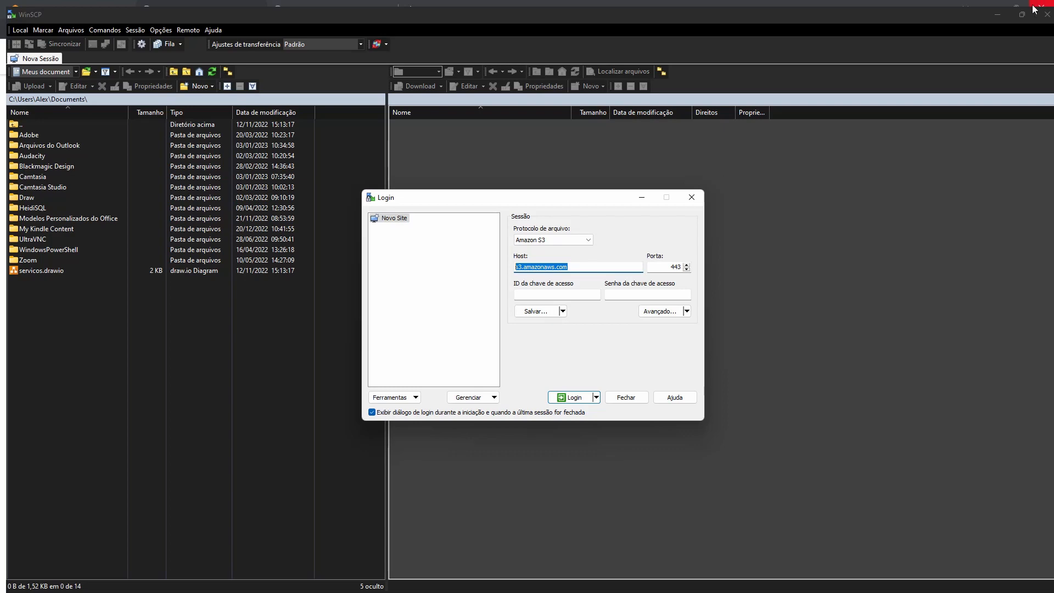
key("alt+Tab")
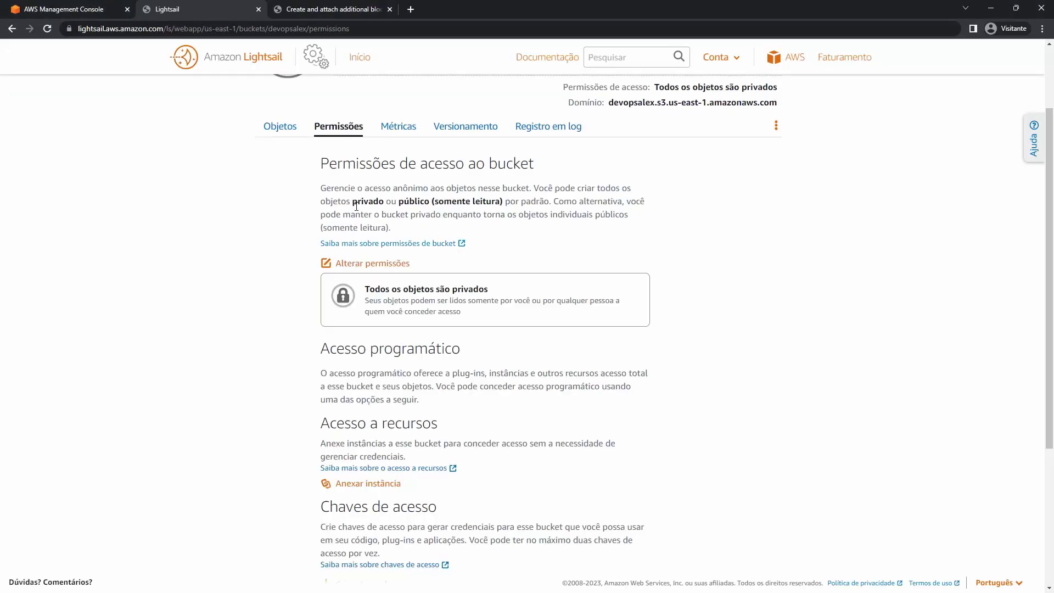
scroll(725, 187, "up", 1)
scroll(727, 191, "up", 2)
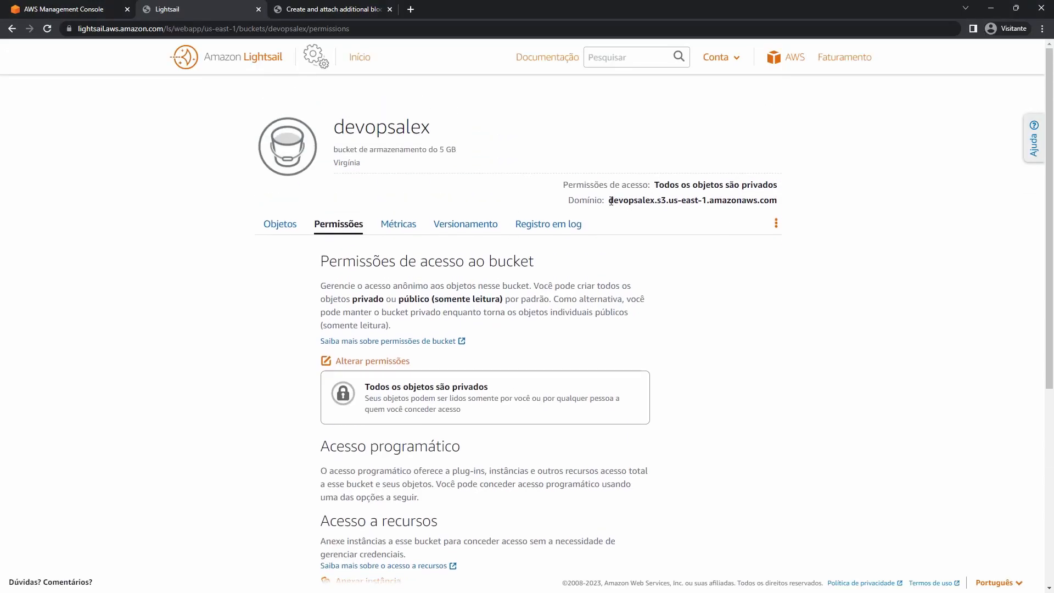
left_click_drag(609, 199, 781, 201)
key("ctrl+c")
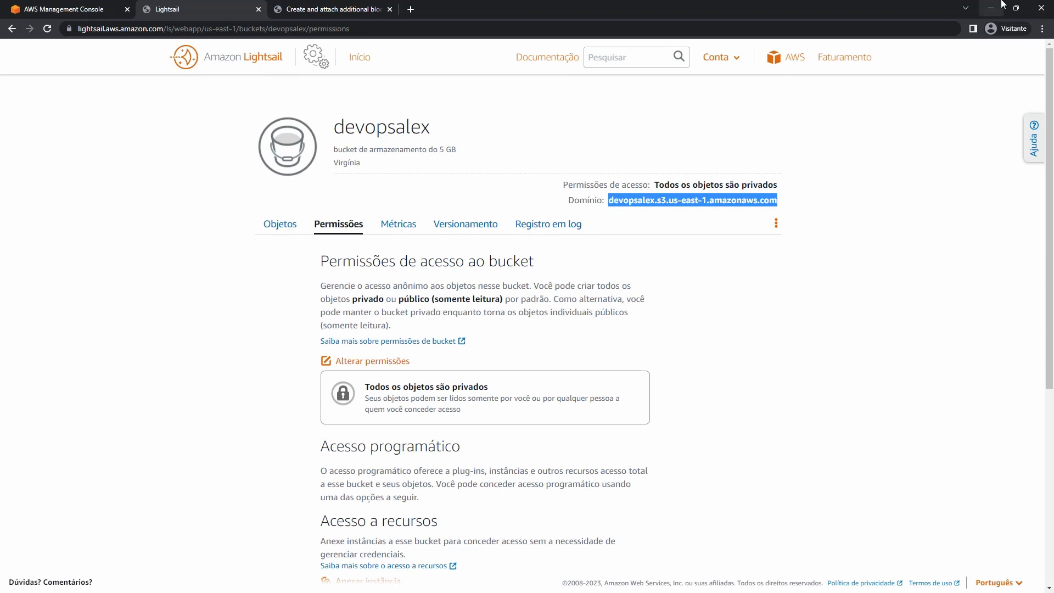
left_click(991, 9)
left_click(625, 266)
left_click_drag(625, 267, 464, 277)
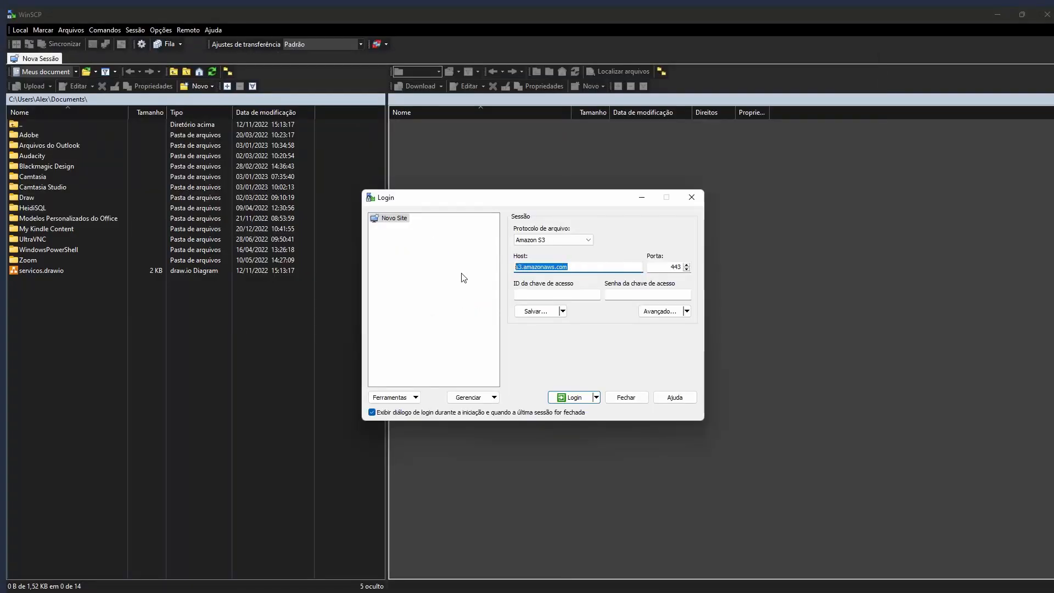
key("ctrl+v")
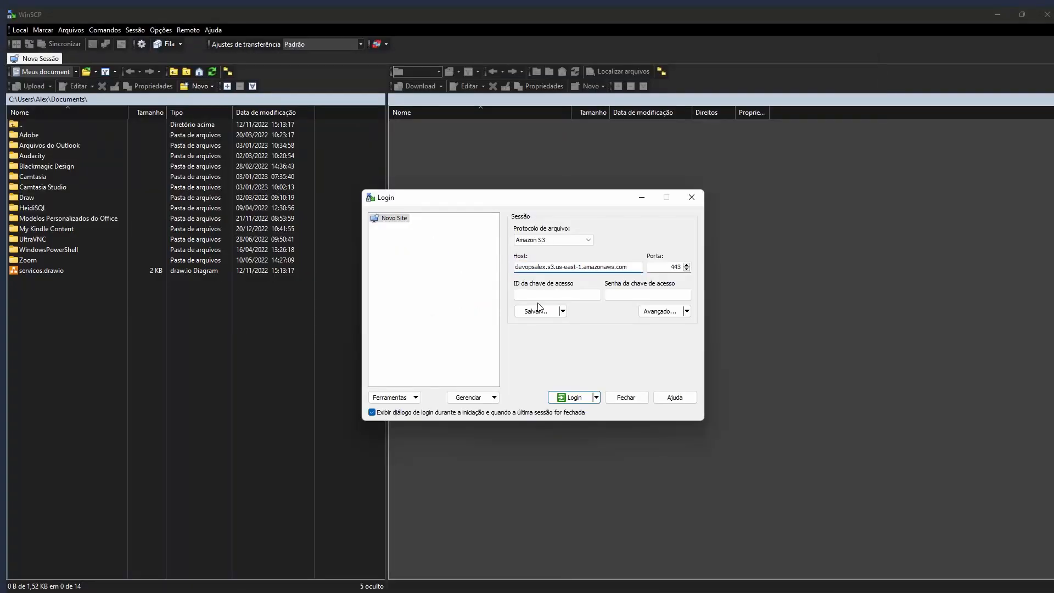
Fill in the access key ID and secret key from Notepad and log in.
left_click(600, 295)
left_click(666, 293)
key("alt+Tab")
key("shift+Home")
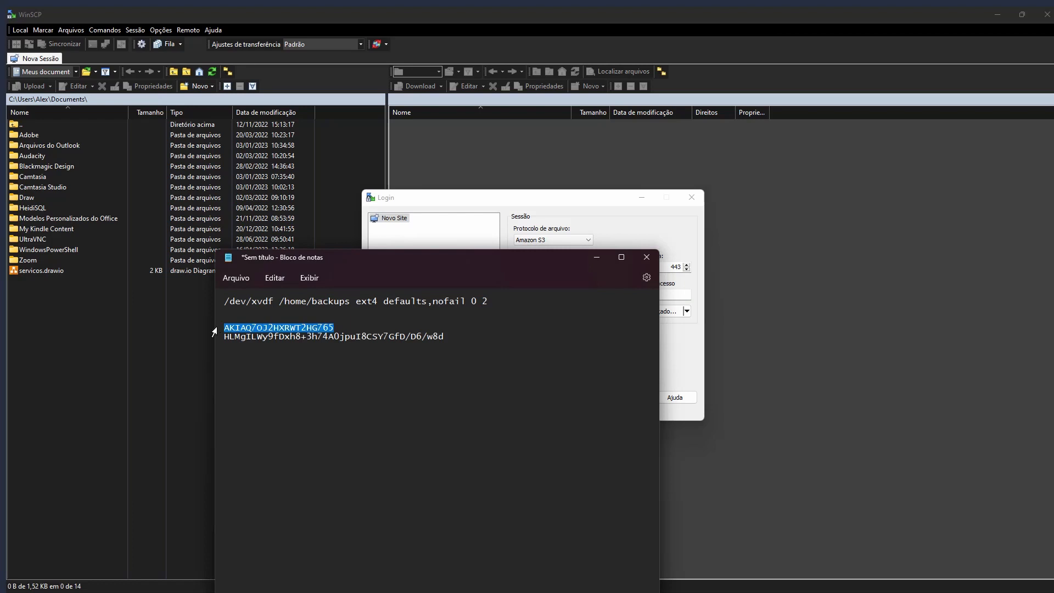
left_click_drag(469, 266, 289, 274)
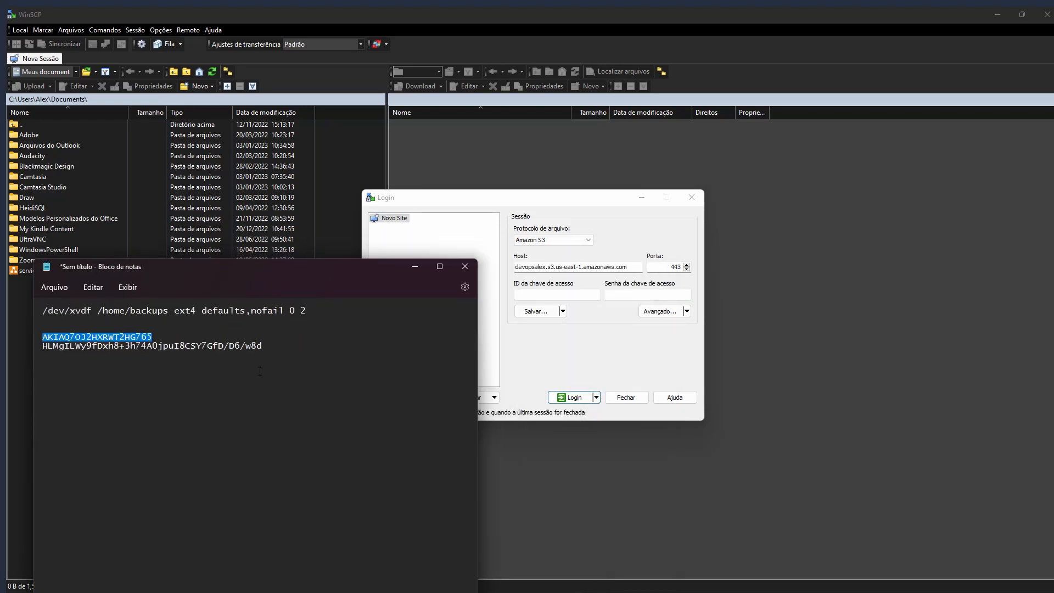
key("ctrl+c")
left_click(557, 295)
key("ctrl+v")
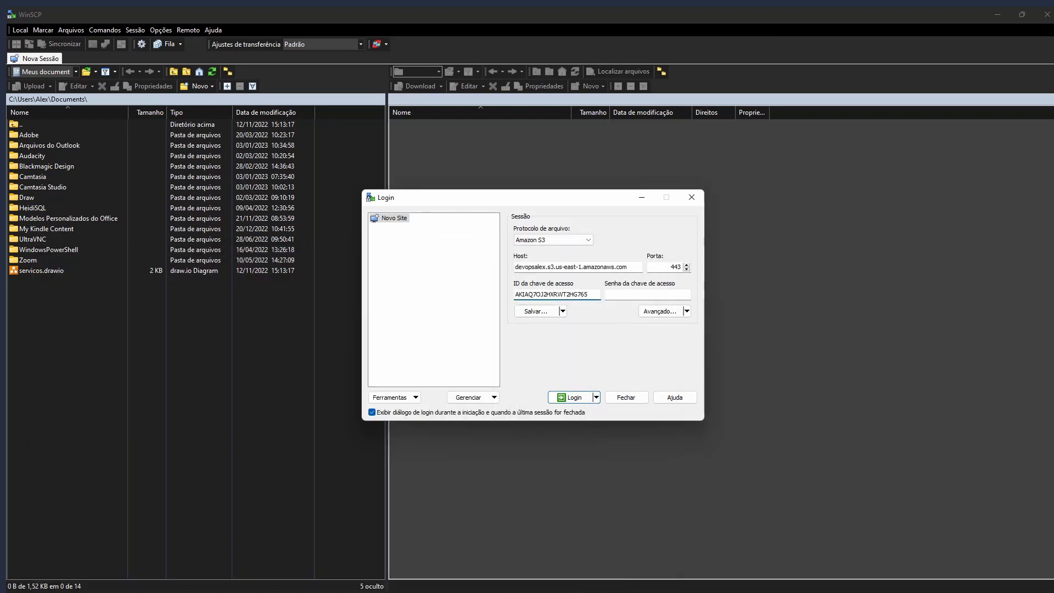
key("alt+Tab")
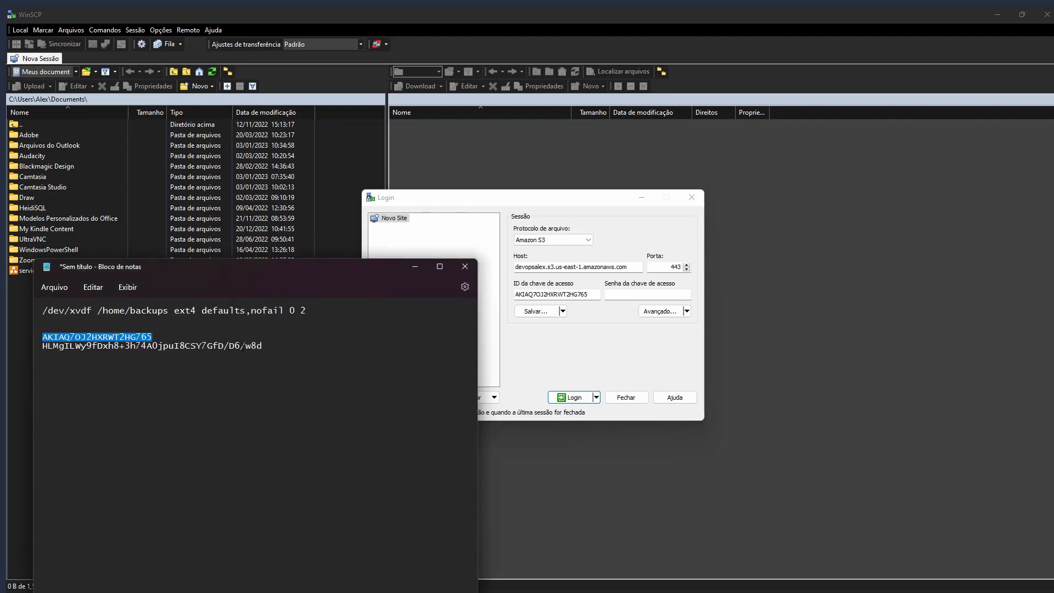
left_click_drag(262, 345, 43, 346)
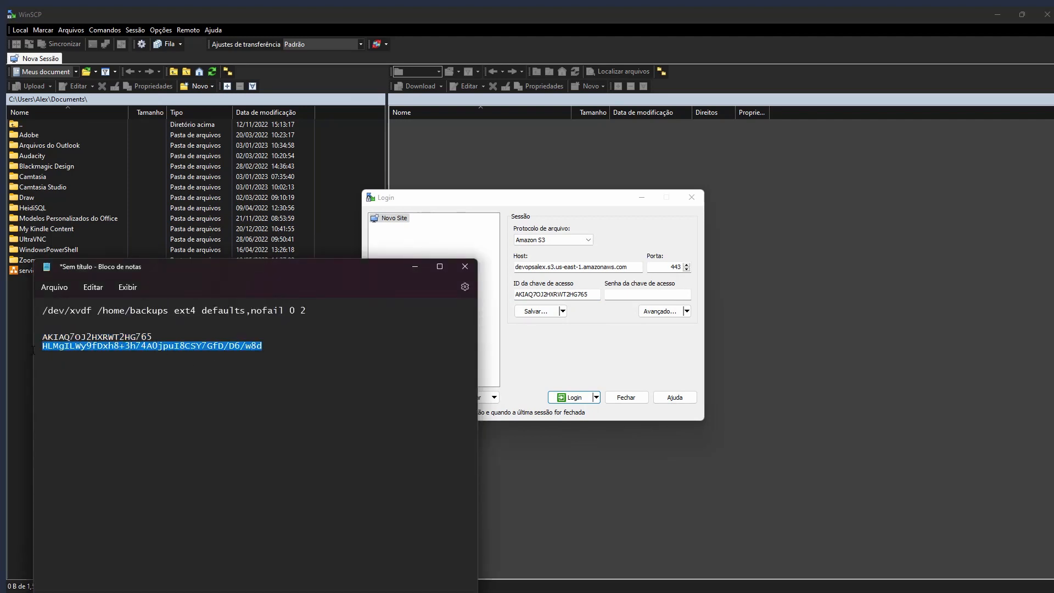
left_click(650, 293)
key("ctrl+v")
left_click(571, 396)
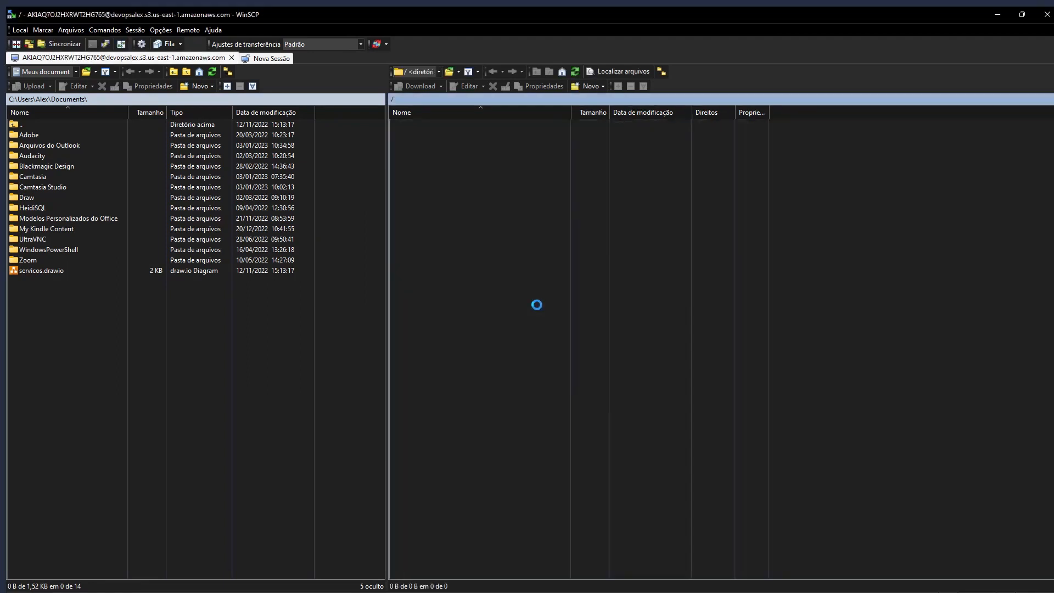
Create a folder named teste in the bucket root, refresh the listing, and minimize WinSCP.
right_click(464, 192)
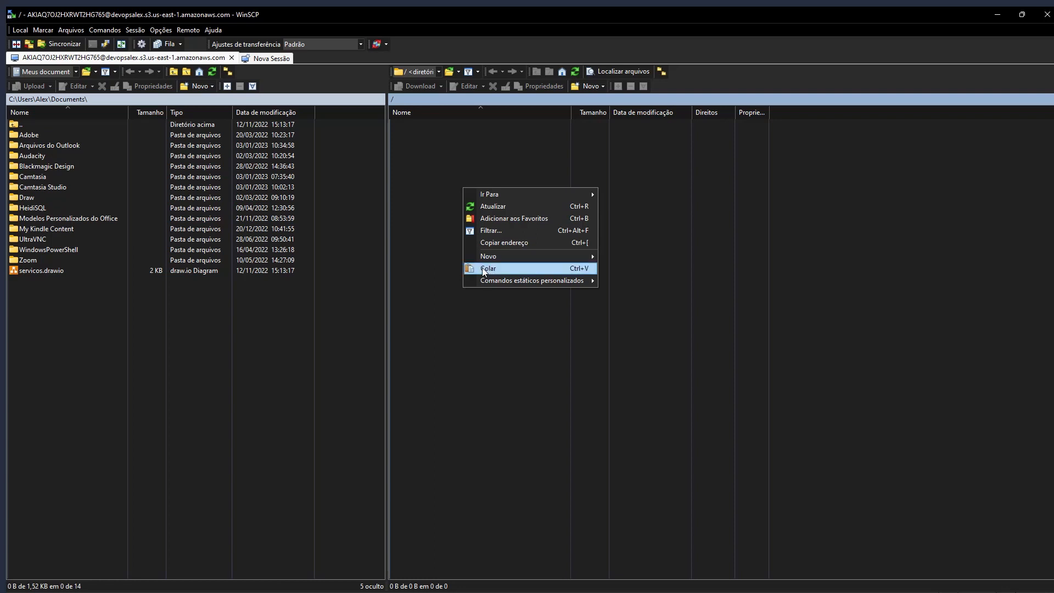
left_click(637, 267)
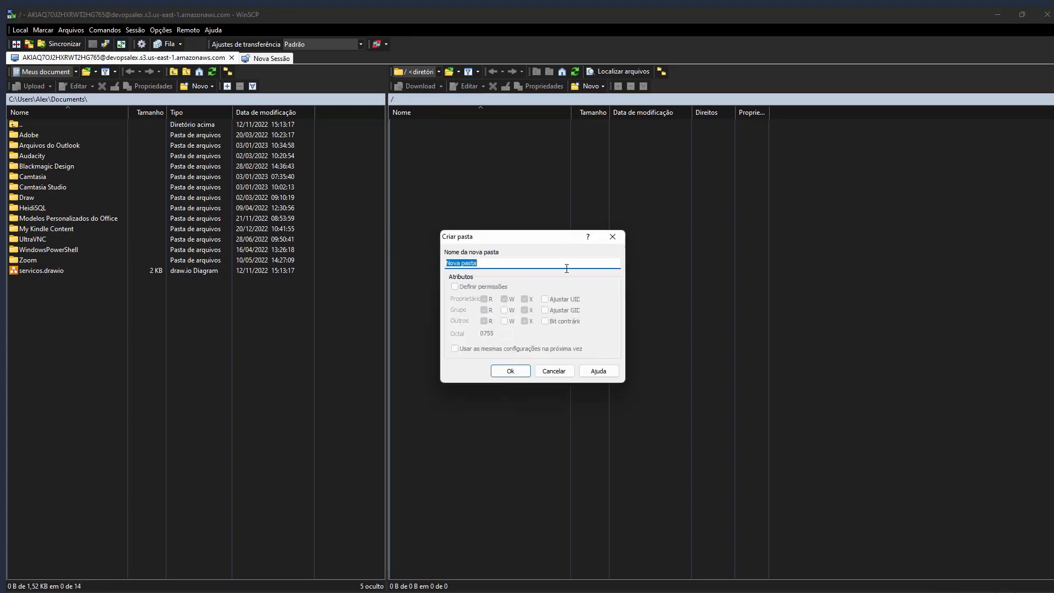
type("teste")
left_click(519, 370)
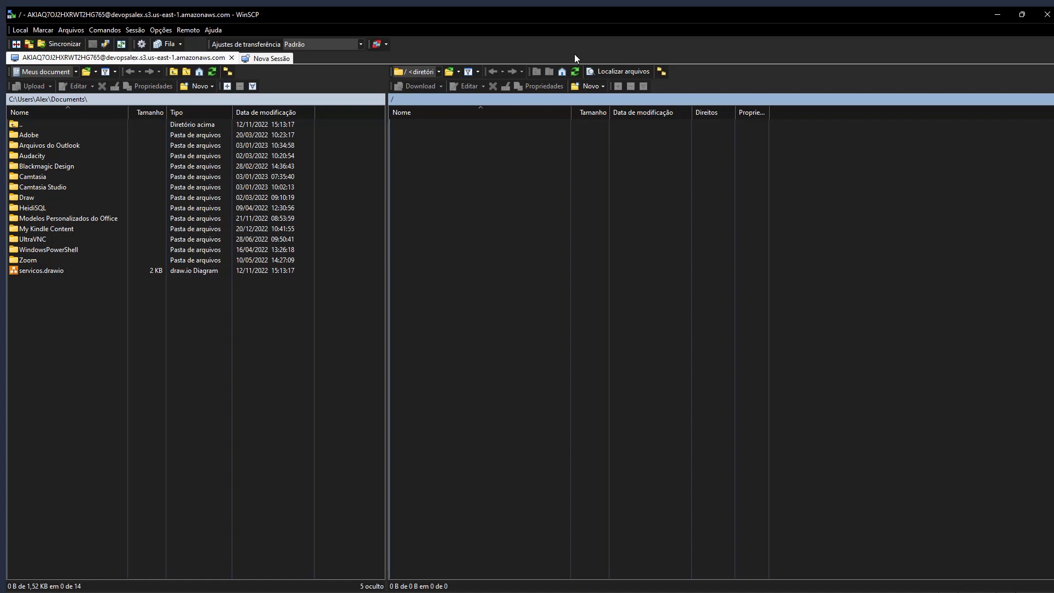
left_click(576, 72)
left_click(991, 6)
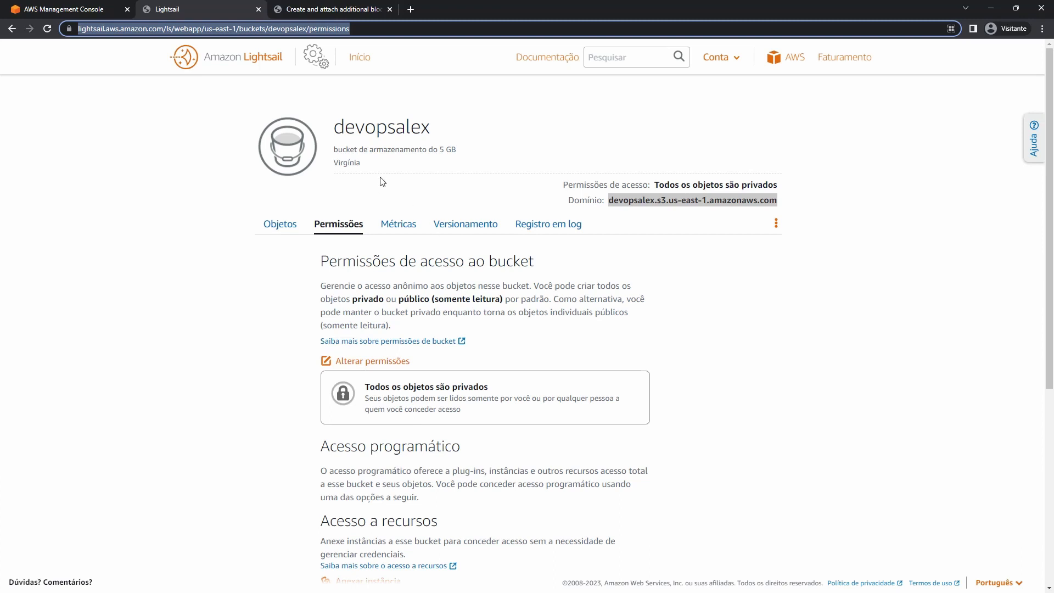
Search the web for 'wordpress plugin s3' and open the WP Offload Media Lite plugin page.
left_click(411, 10)
type("wo")
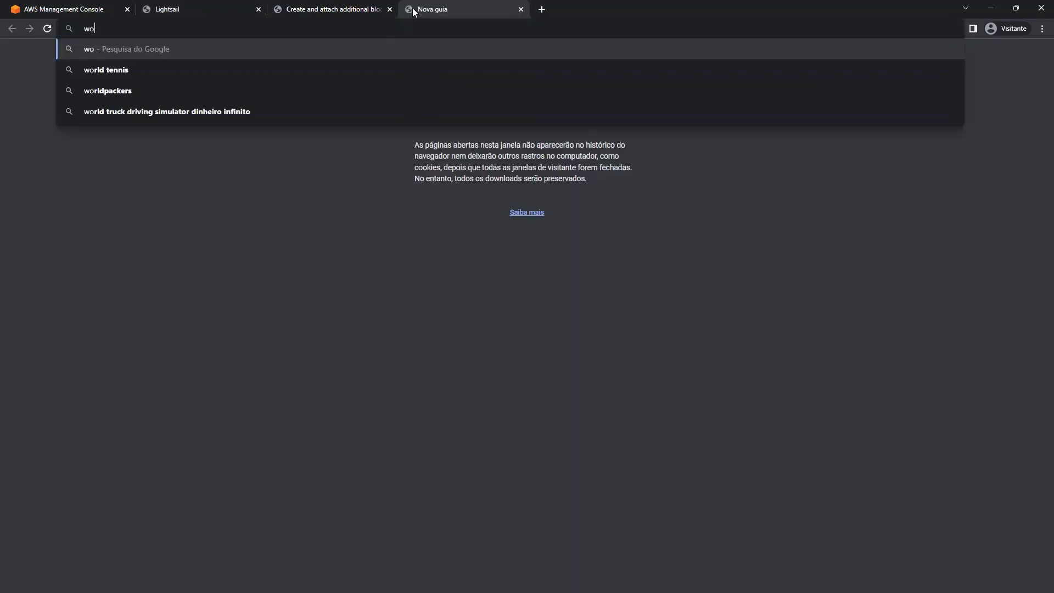
type("rdpress plugin s3")
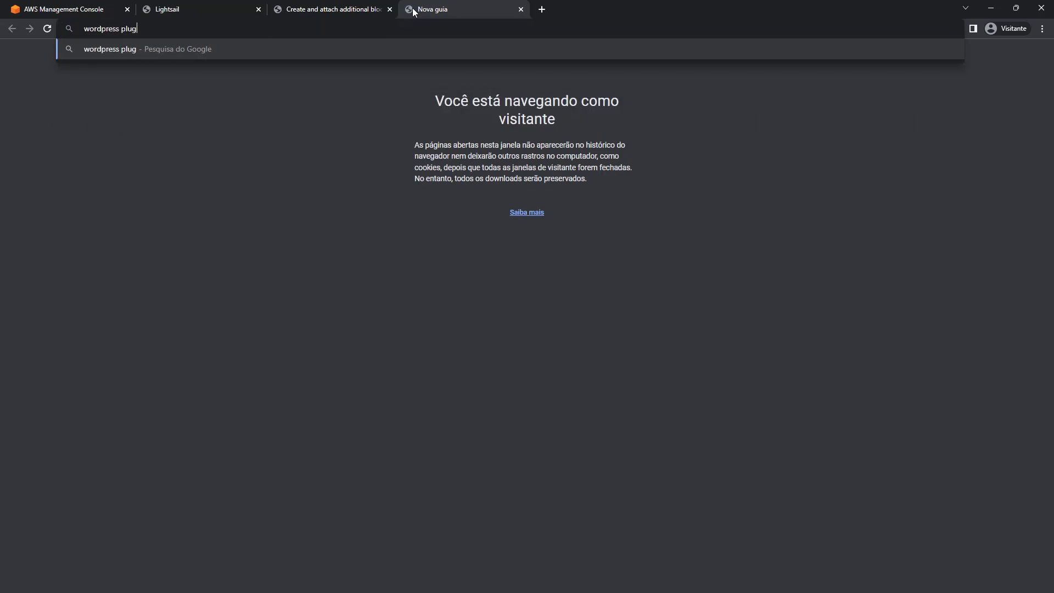
key("Return")
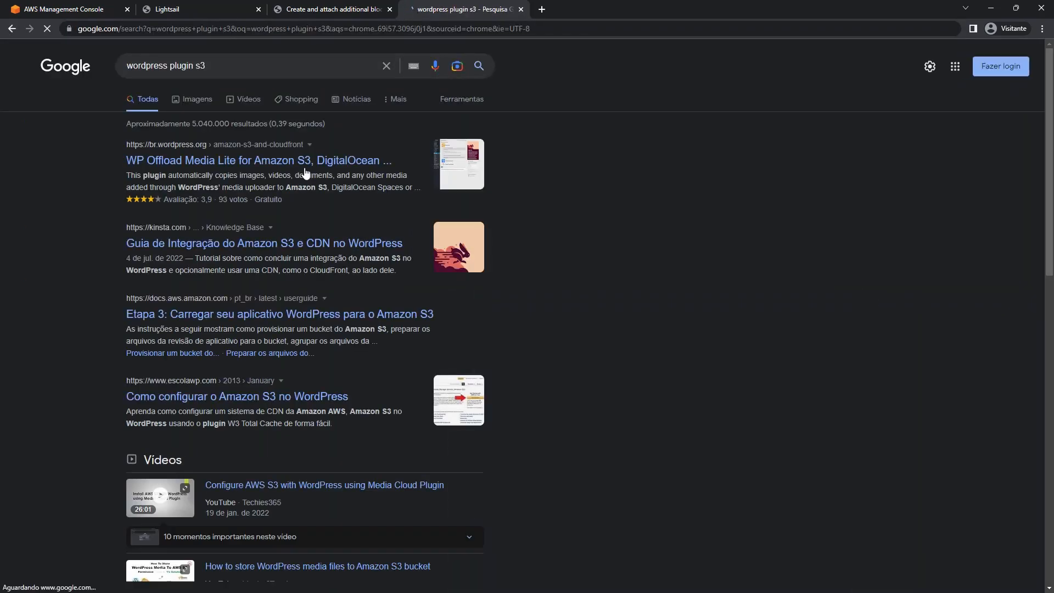
left_click(238, 163)
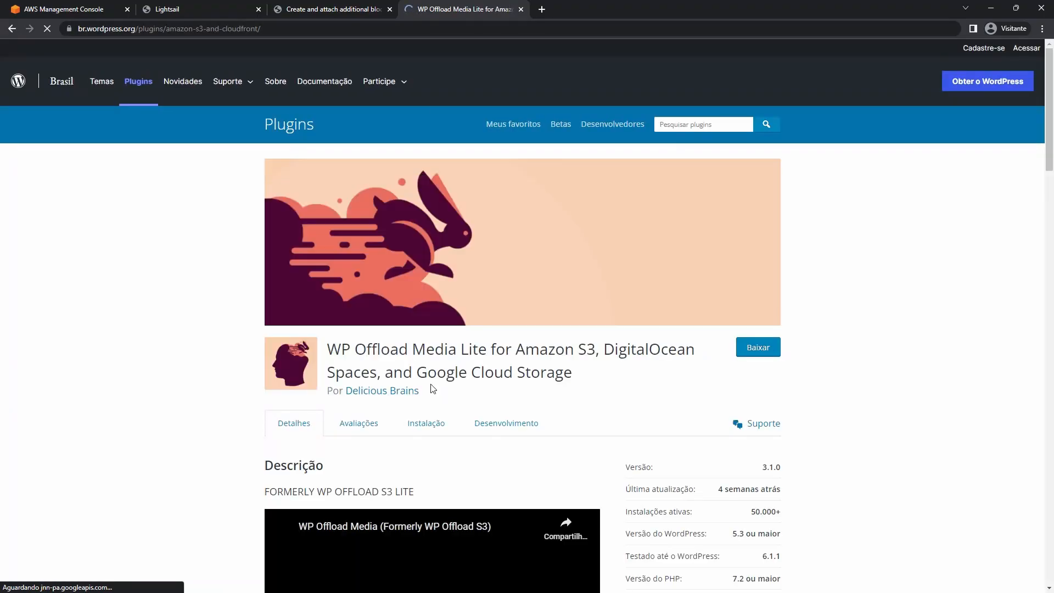
scroll(505, 310, "down", 5)
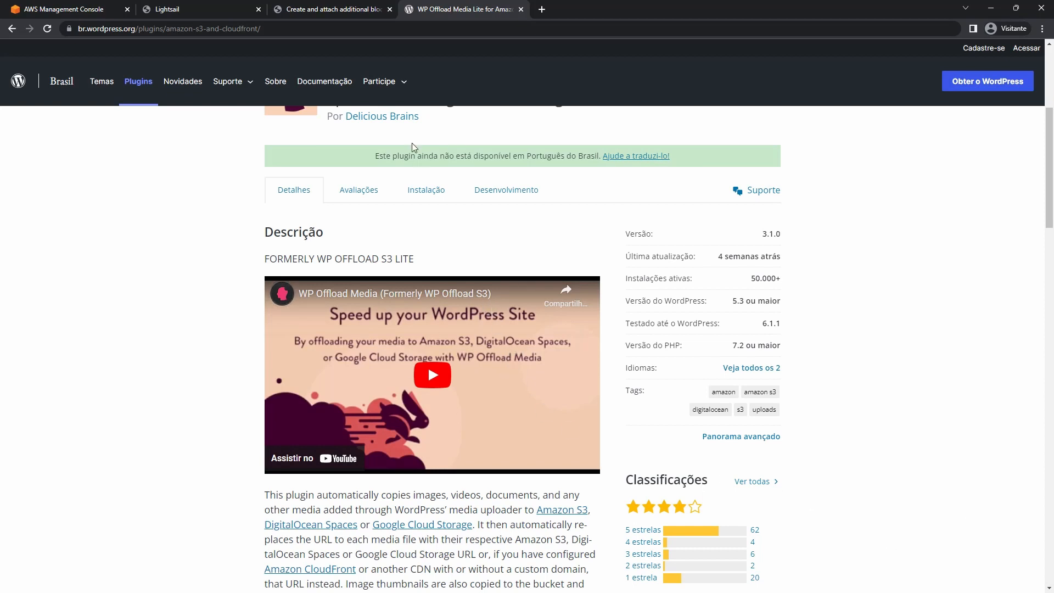
Close the WP Offload Media Lite tab and return to the Lightsail home instances list.
left_click(329, 10)
left_click(219, 10)
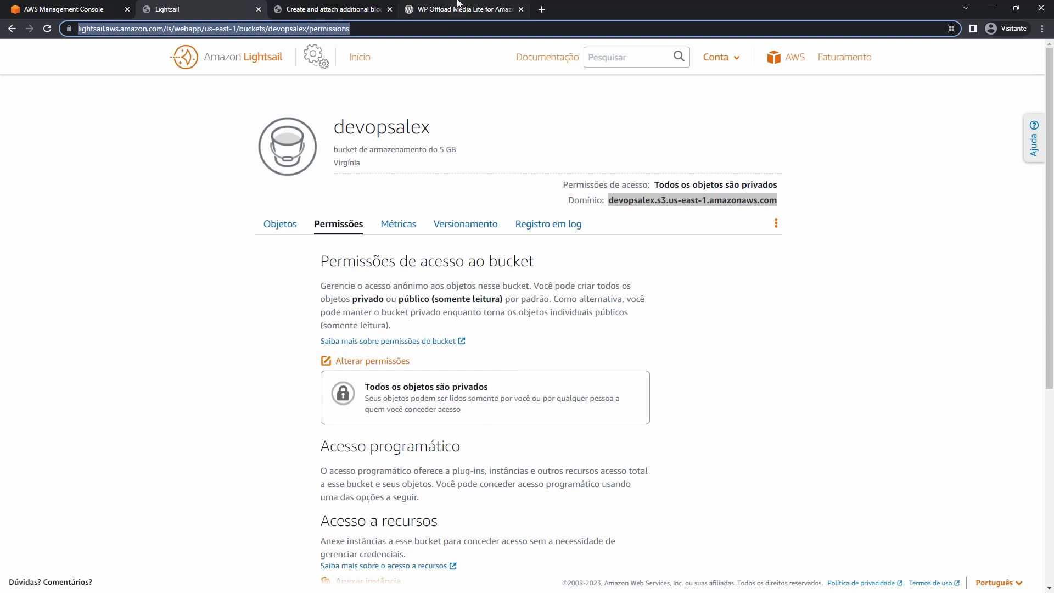
left_click(459, 9)
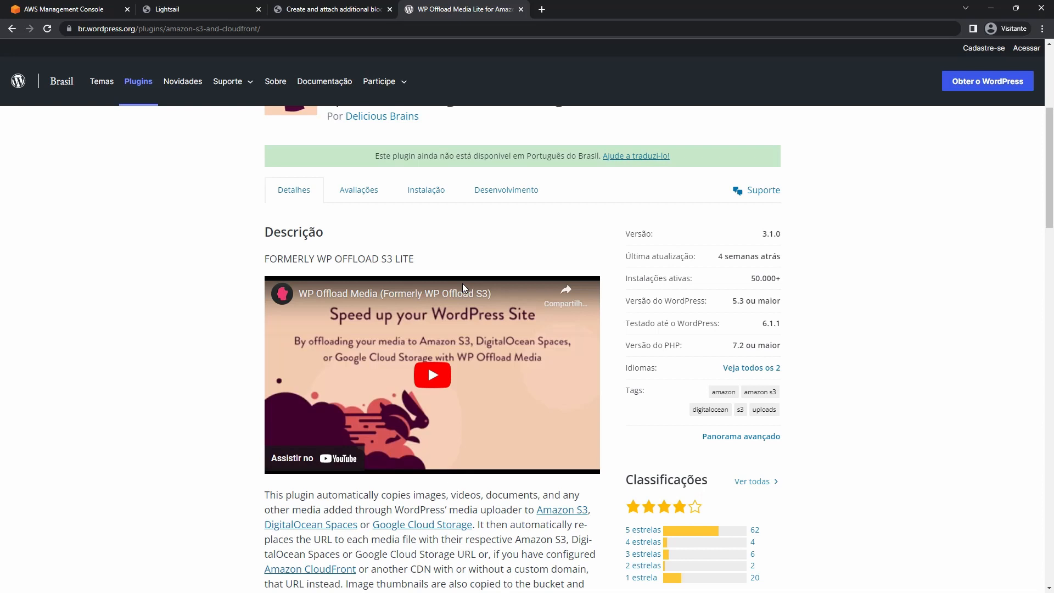
left_click(522, 9)
left_click(155, 7)
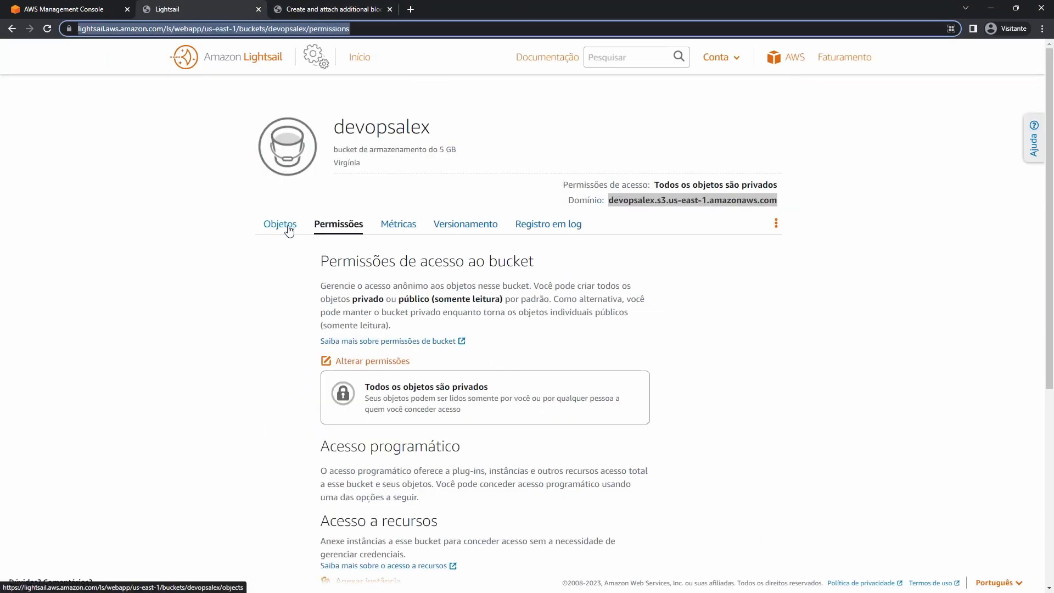
left_click(361, 62)
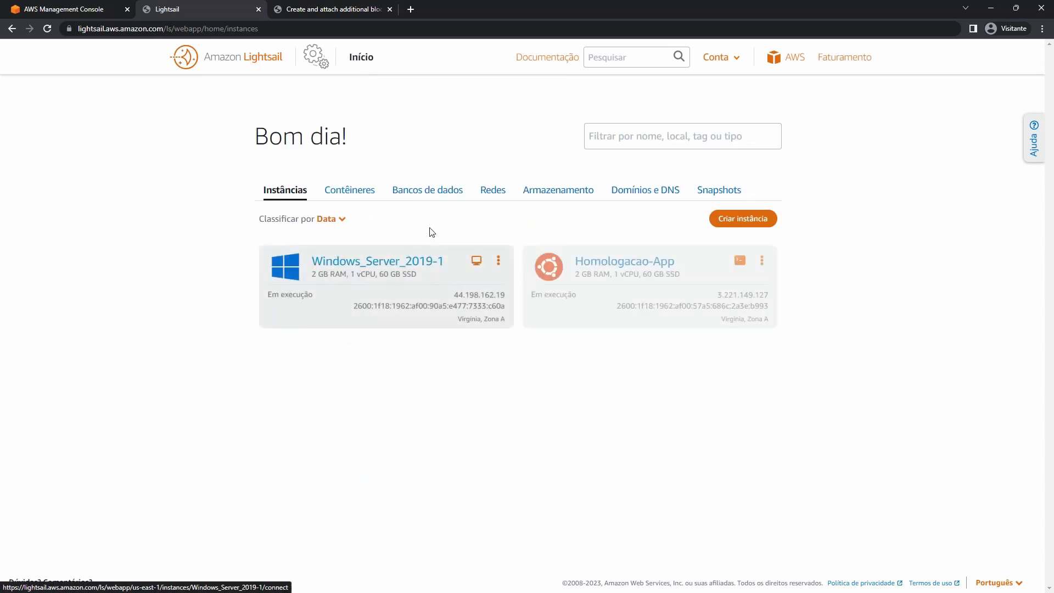
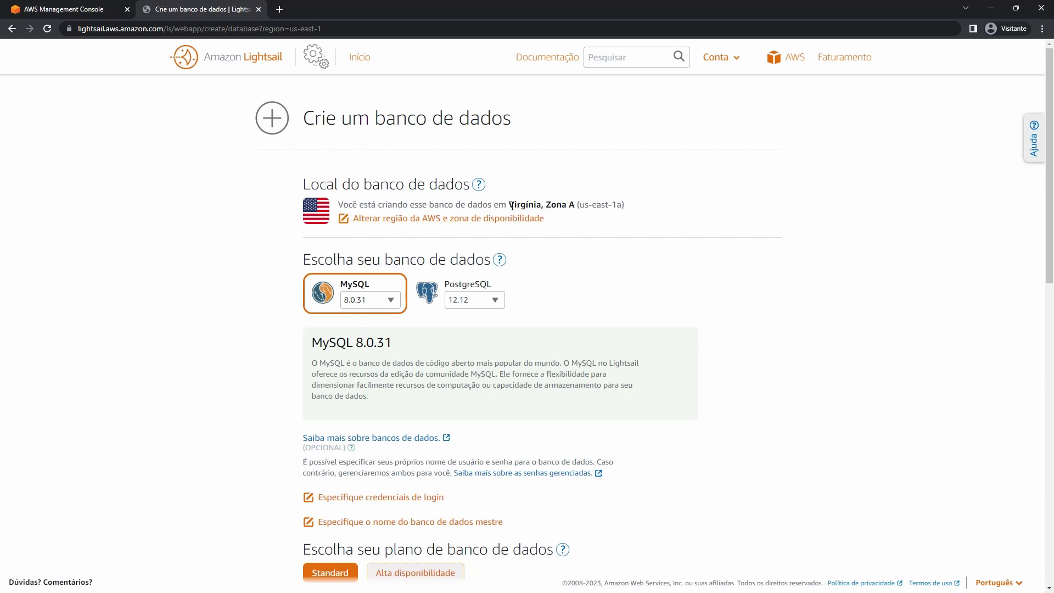
Show the available regions and try MySQL versions 5.7.40 and 8.0.31.
left_click(436, 220)
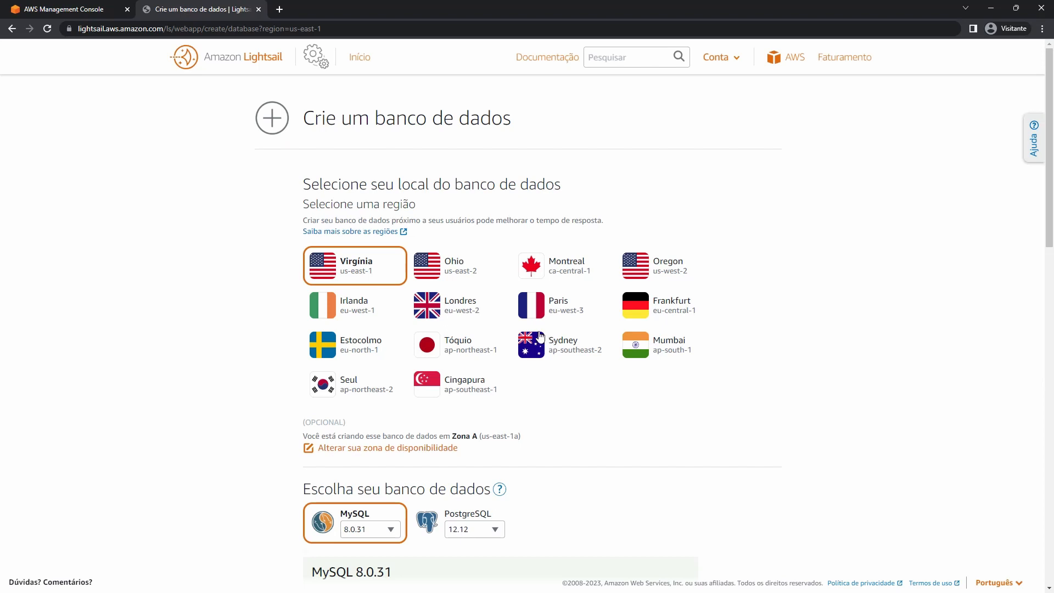
scroll(508, 335, "down", 4)
scroll(375, 267, "down", 1)
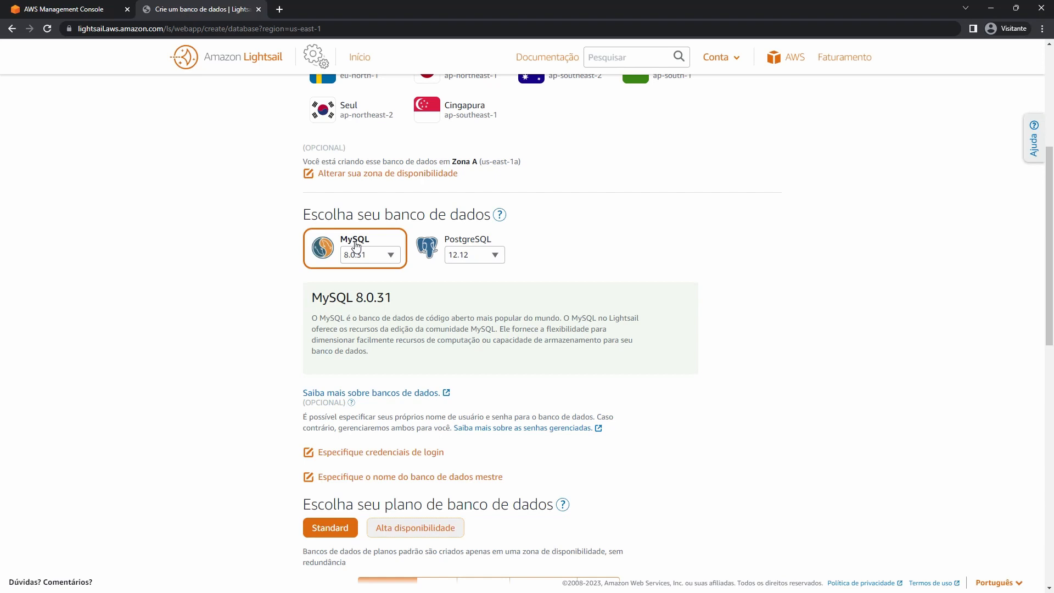
left_click(355, 253)
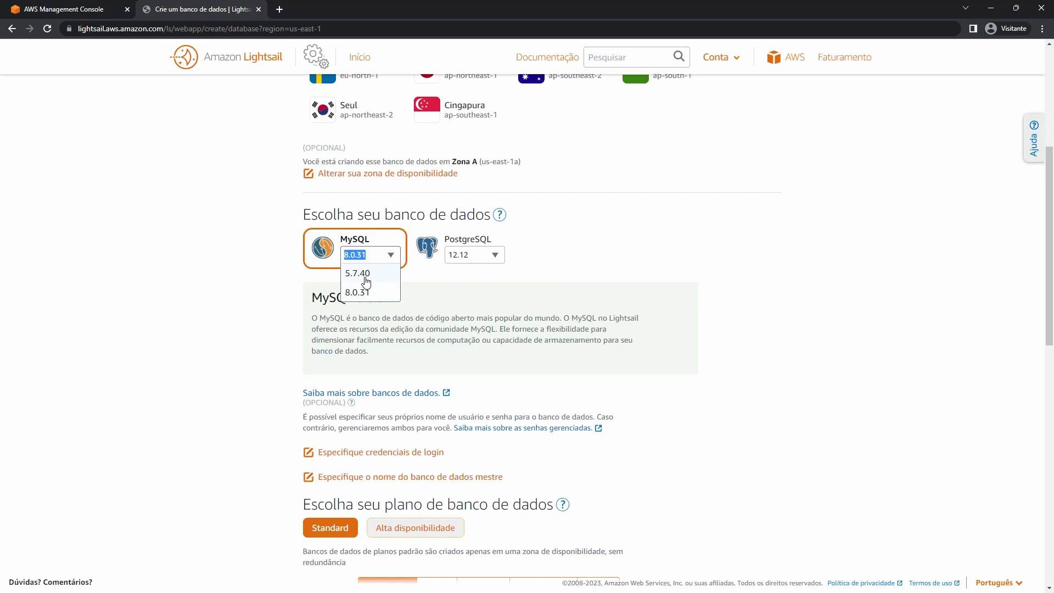
left_click(367, 275)
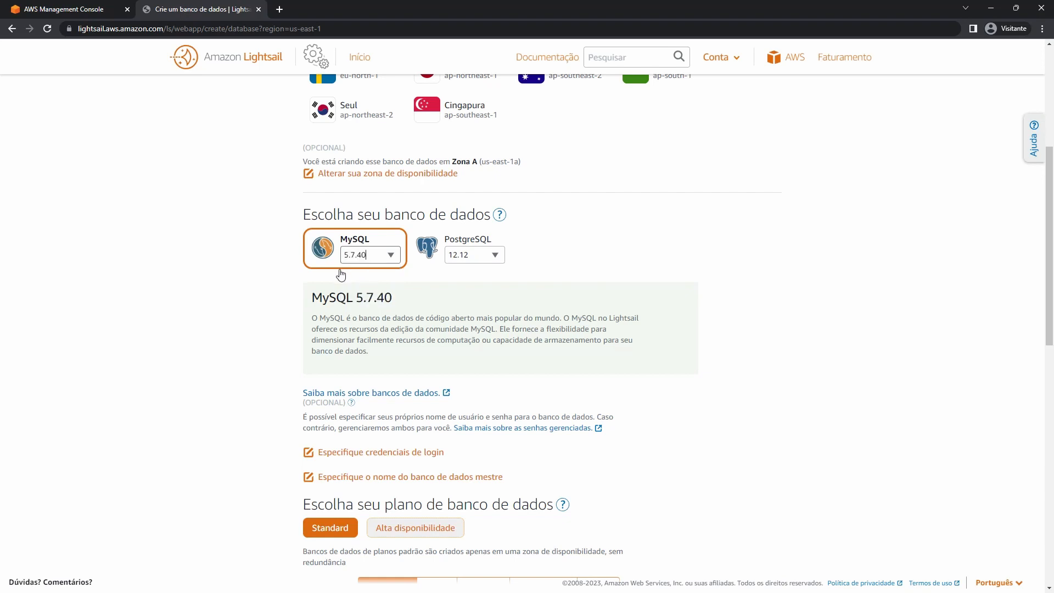
left_click(388, 257)
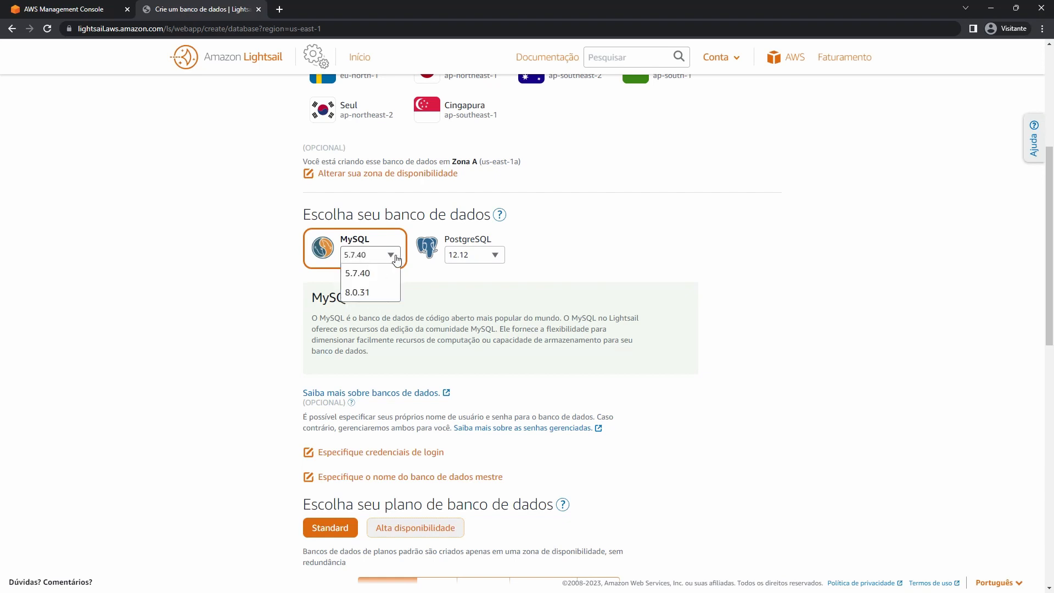
left_click(371, 295)
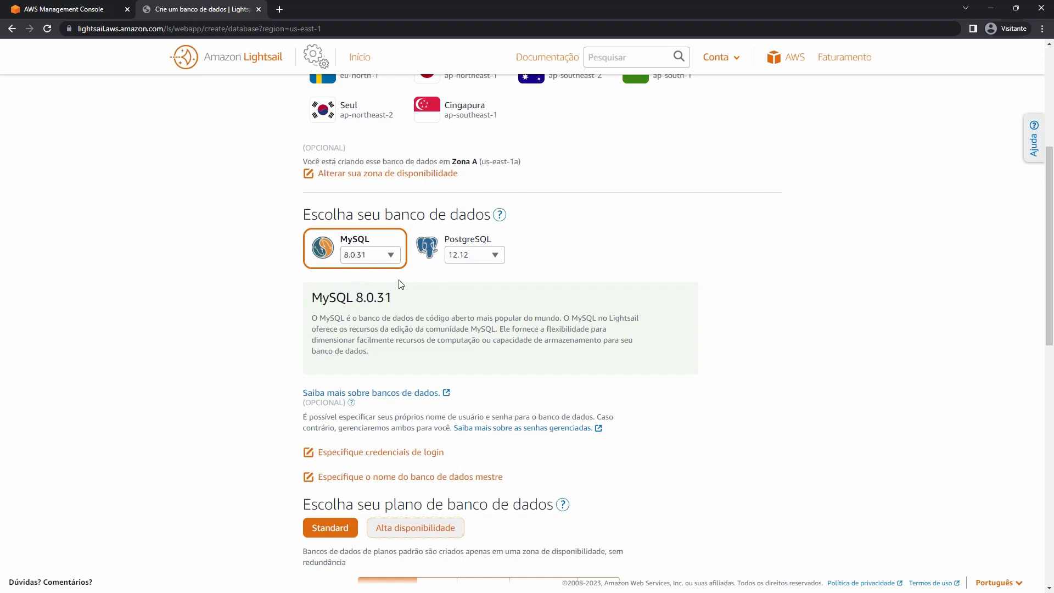
Look at PostgreSQL 12.12, then return to MySQL and pick version 5.7.40.
left_click(473, 240)
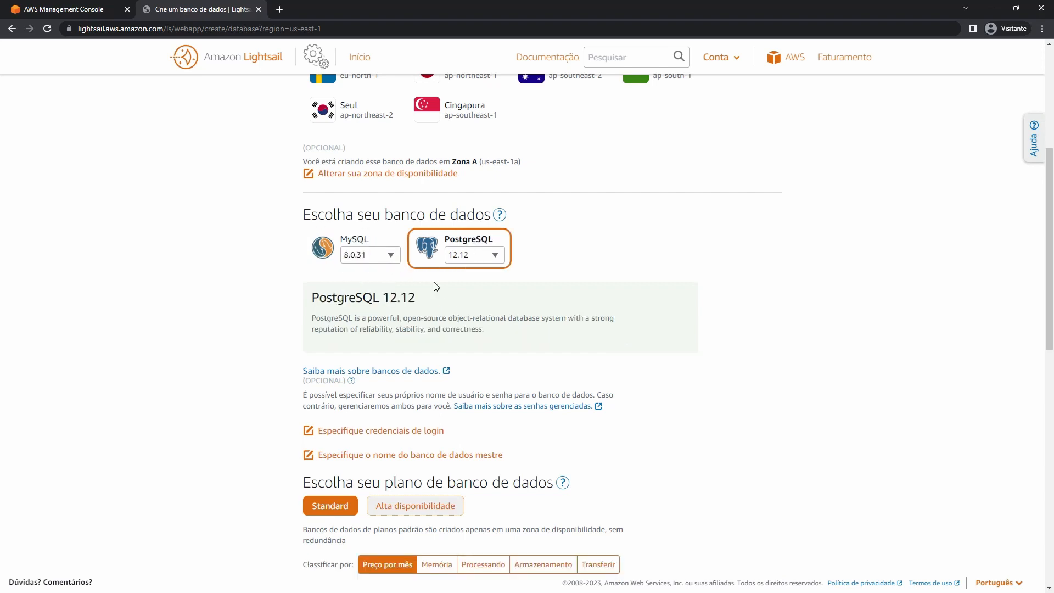
left_click(469, 256)
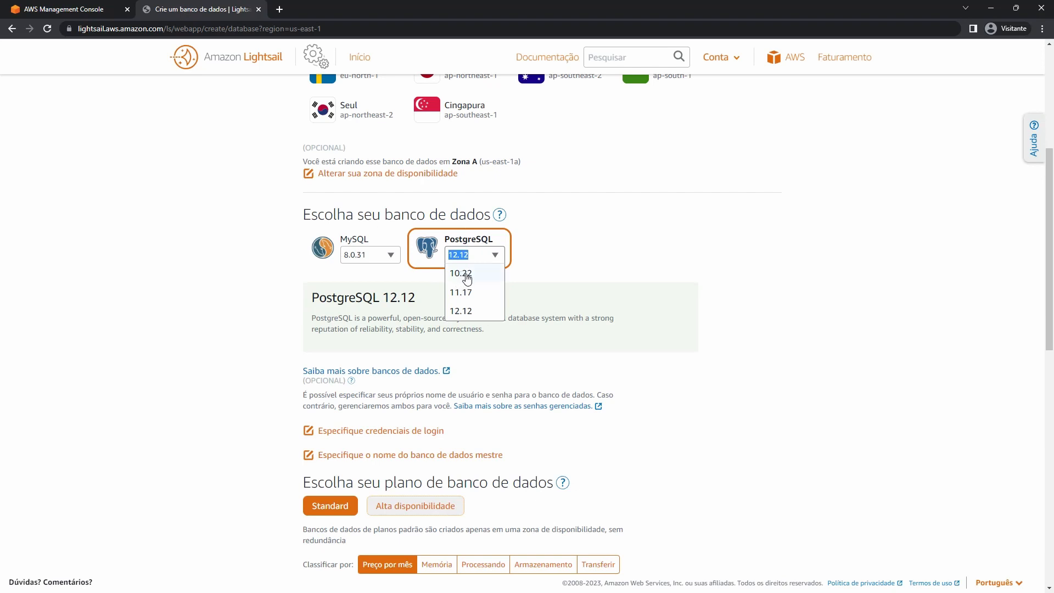
left_click(461, 310)
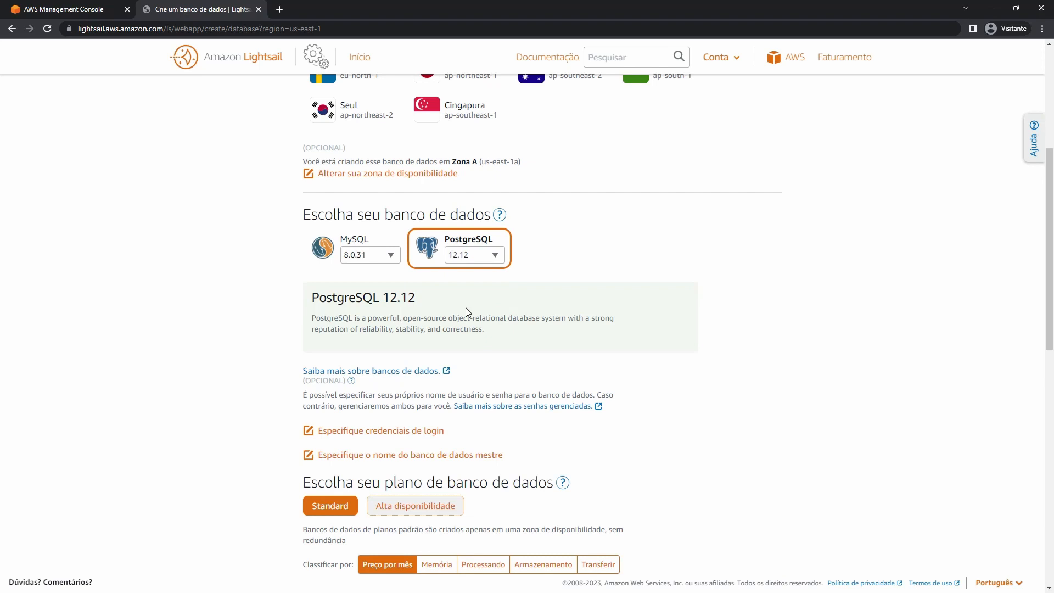
left_click(367, 249)
left_click(391, 257)
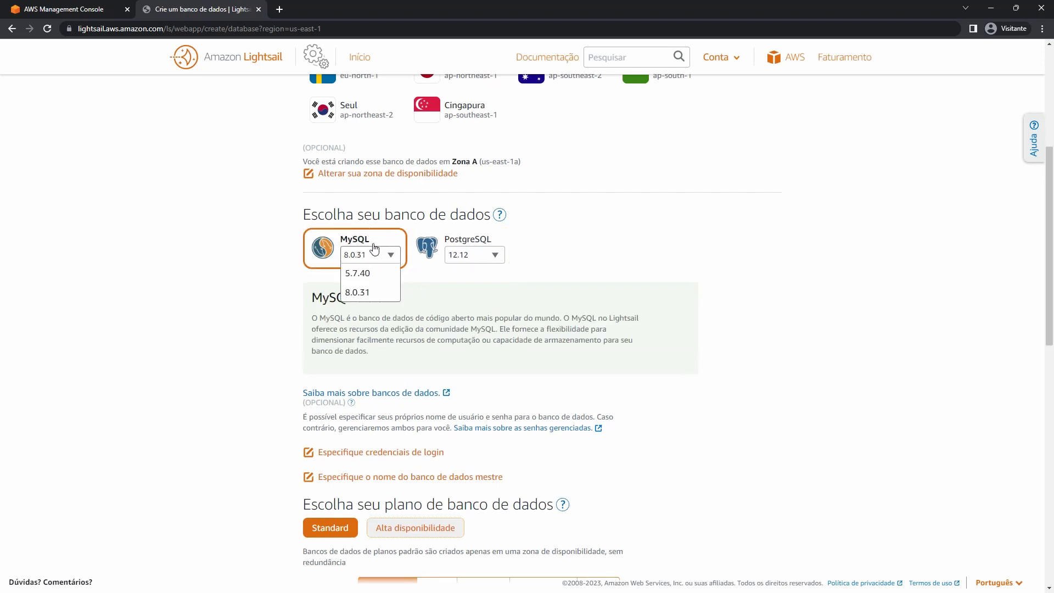
left_click(367, 275)
Reveal the database's login credential settings.
scroll(330, 275, "down", 3)
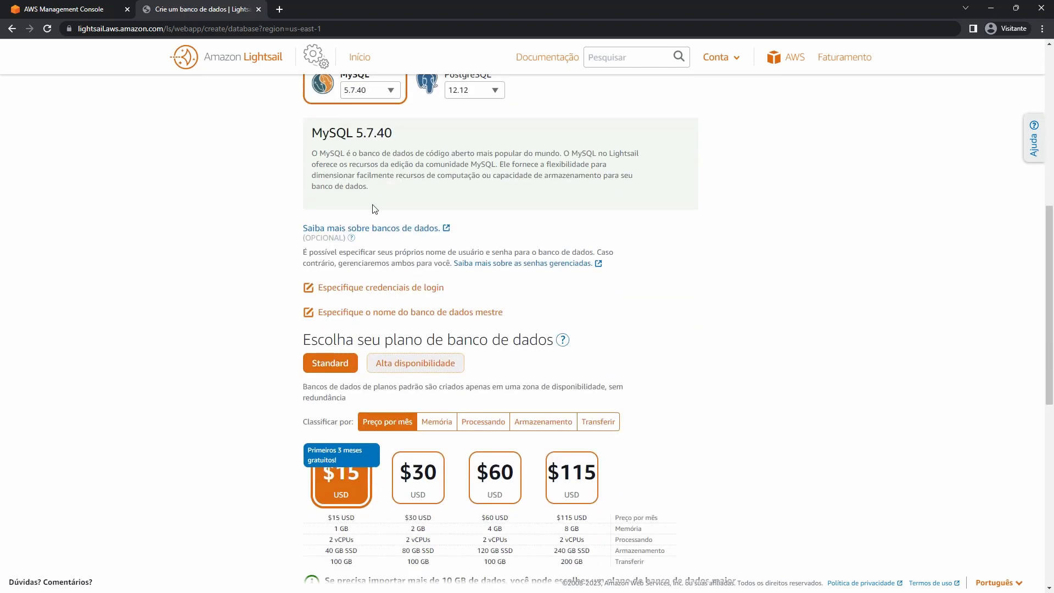
scroll(384, 164, "up", 1)
scroll(385, 163, "down", 2)
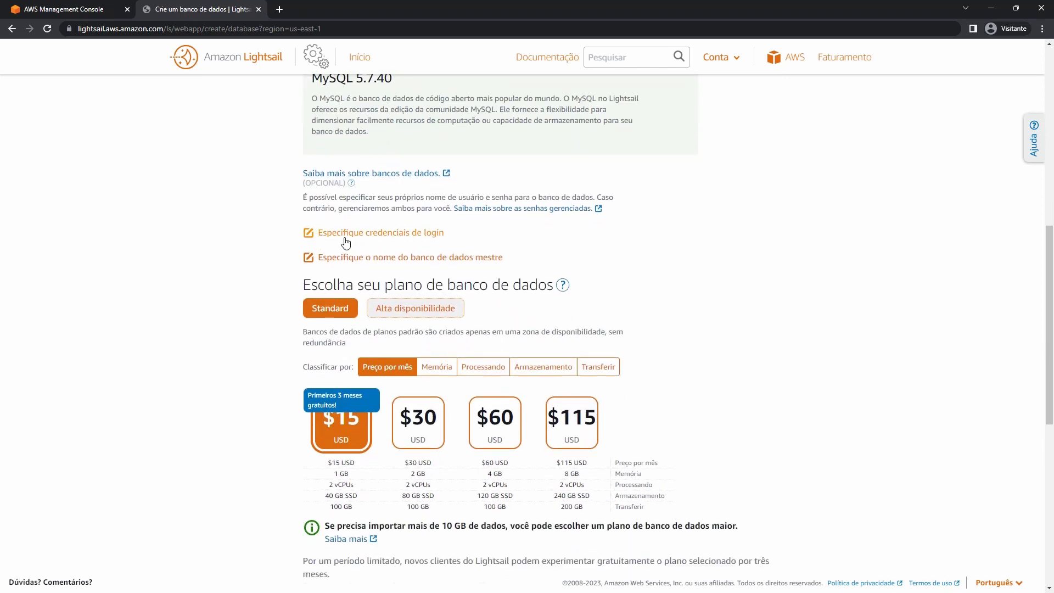
left_click(415, 241)
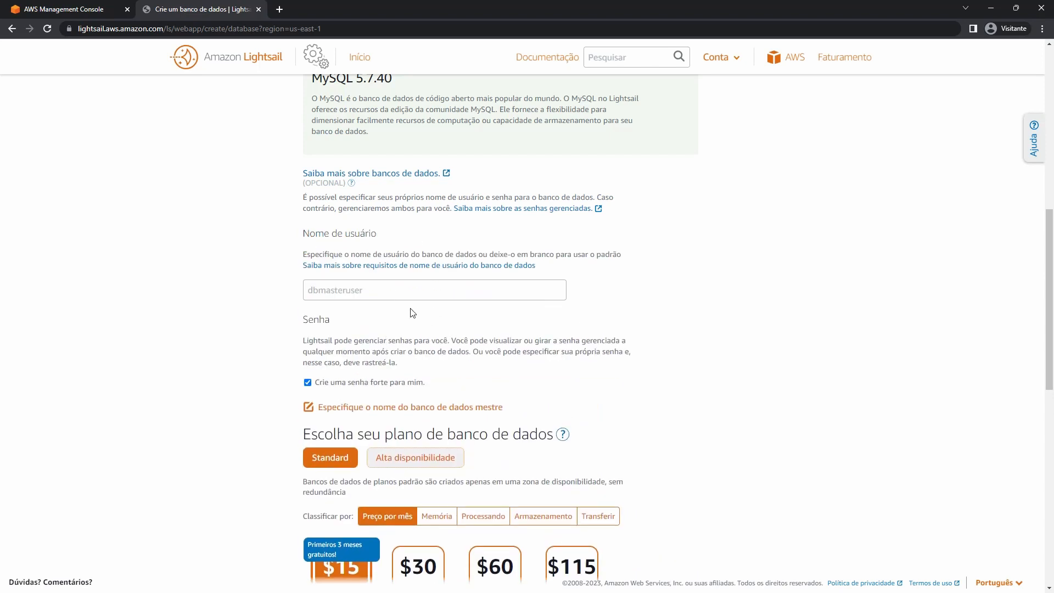
Enter a custom master username, keeping 'Crie uma senha forte para mim' checked.
left_click(370, 286)
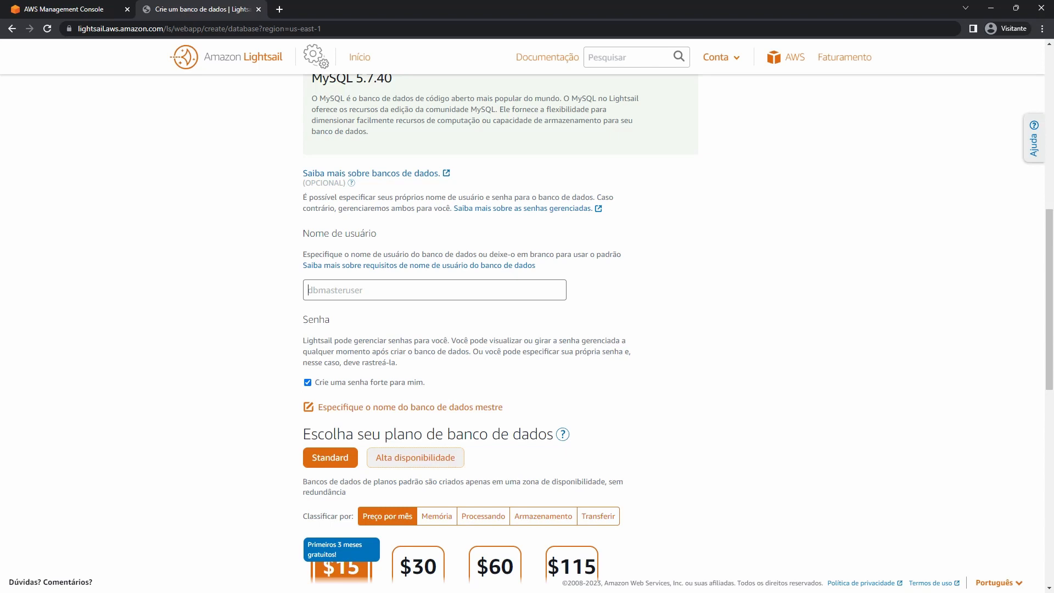
left_click(469, 289)
type("alex")
left_click(248, 300)
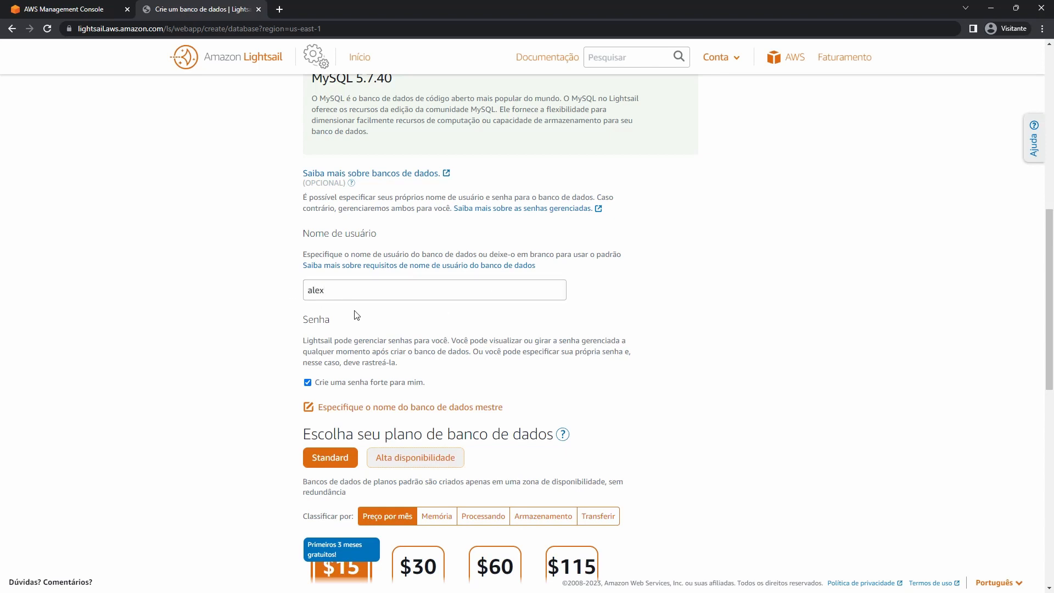
Scroll through the plans to the Standard $15 USD/month option (1 GB, 2 vCPUs, 40 GB SSD).
scroll(353, 315, "down", 1)
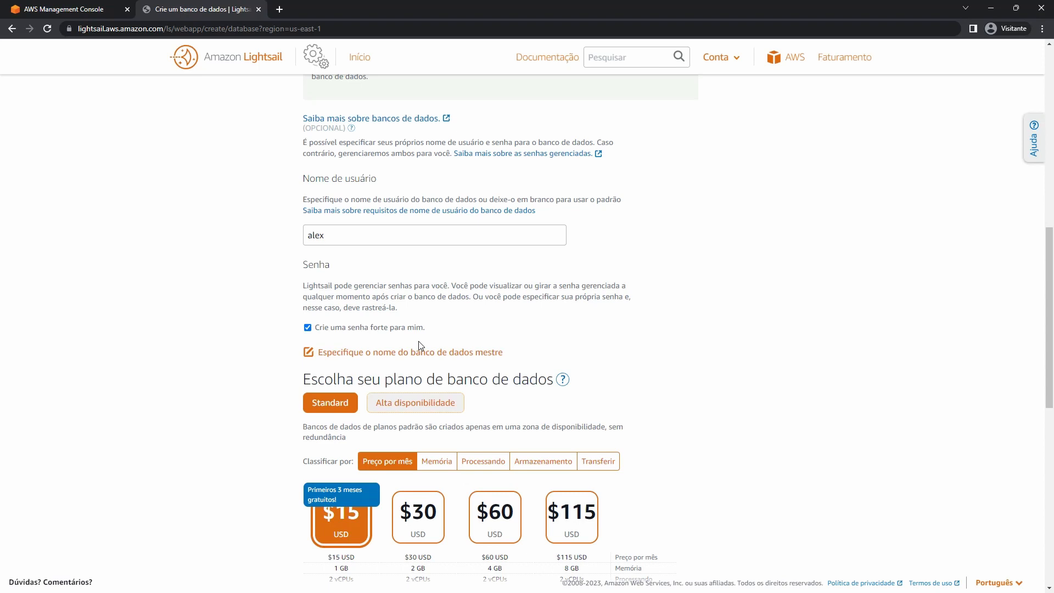
scroll(278, 322, "down", 1)
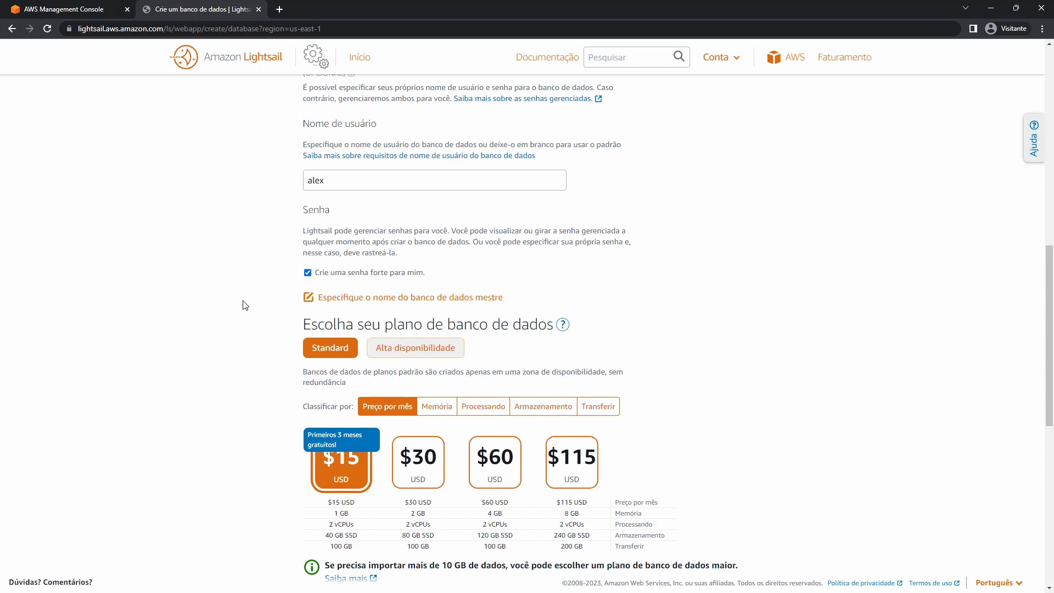
scroll(244, 305, "down", 1)
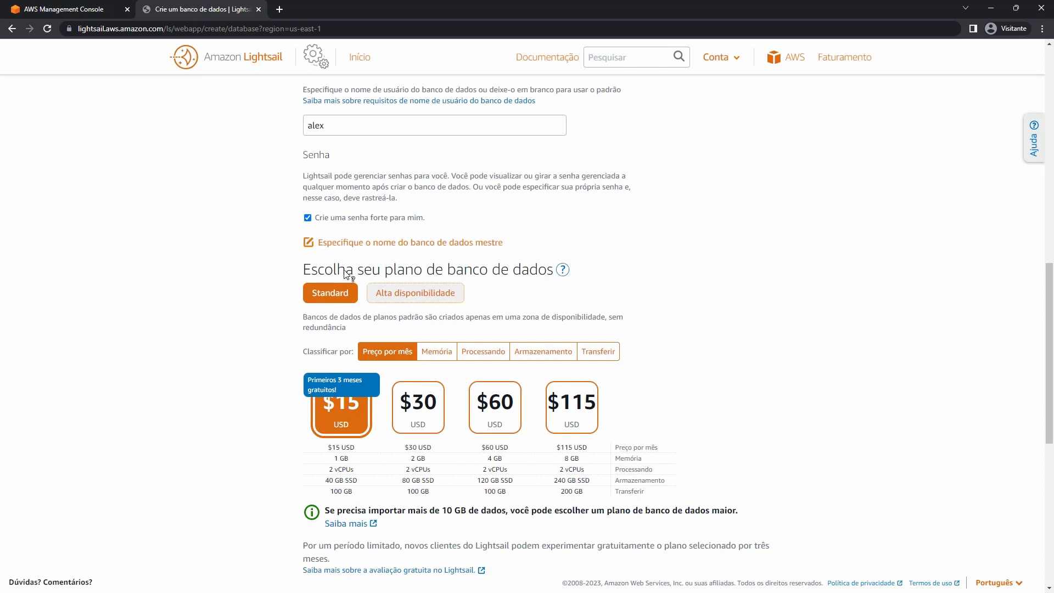
scroll(331, 275, "down", 2)
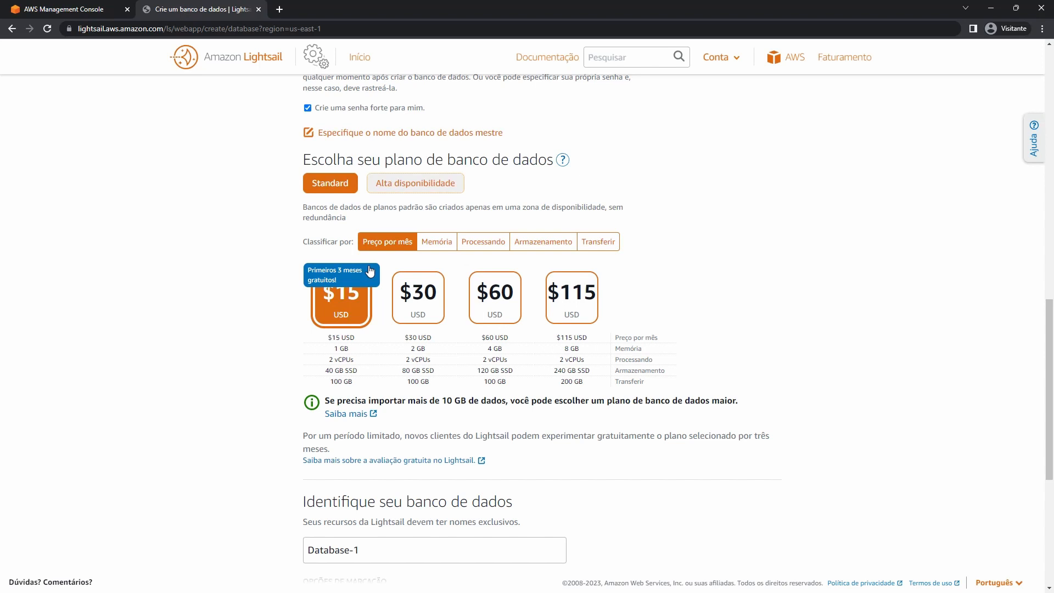
Compare the high-availability plan prices, then keep the Standard plan.
left_click(425, 195)
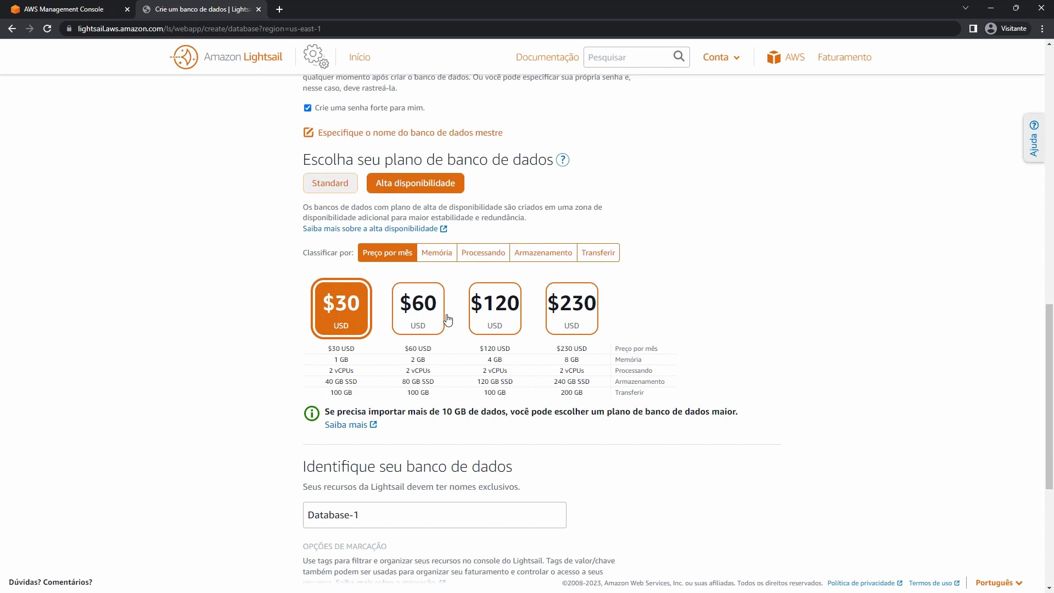
left_click(340, 187)
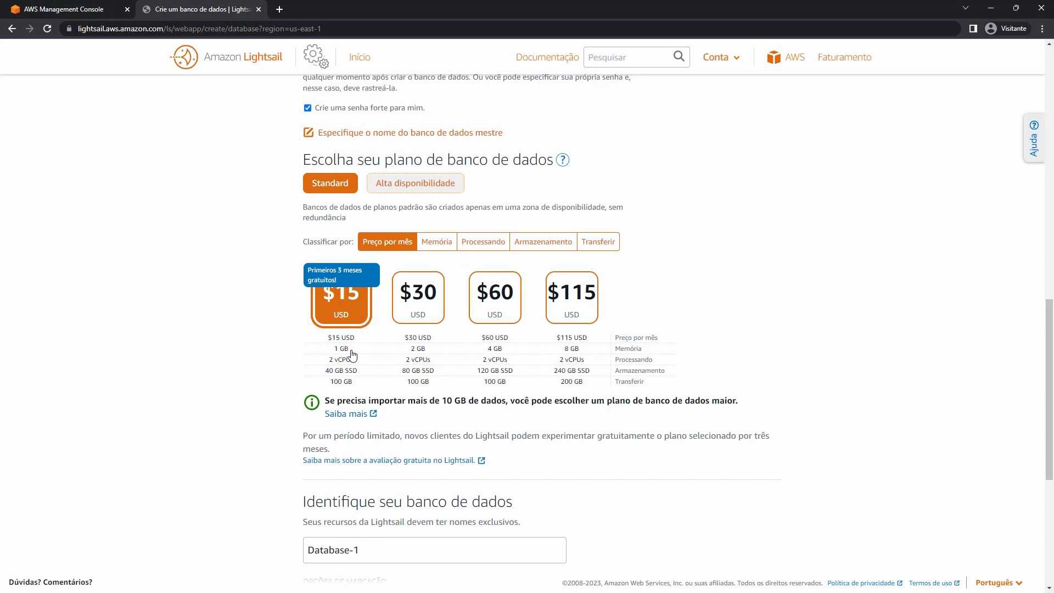
scroll(352, 355, "down", 4)
Rename Database-1 to Database-MySQL and create the database.
left_click(431, 333)
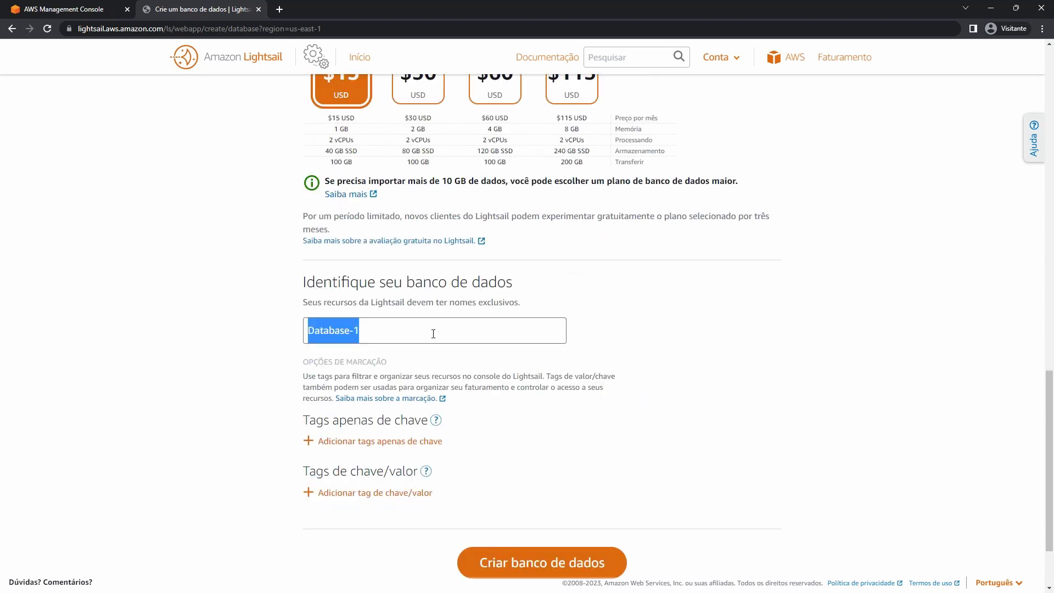
left_click(365, 328)
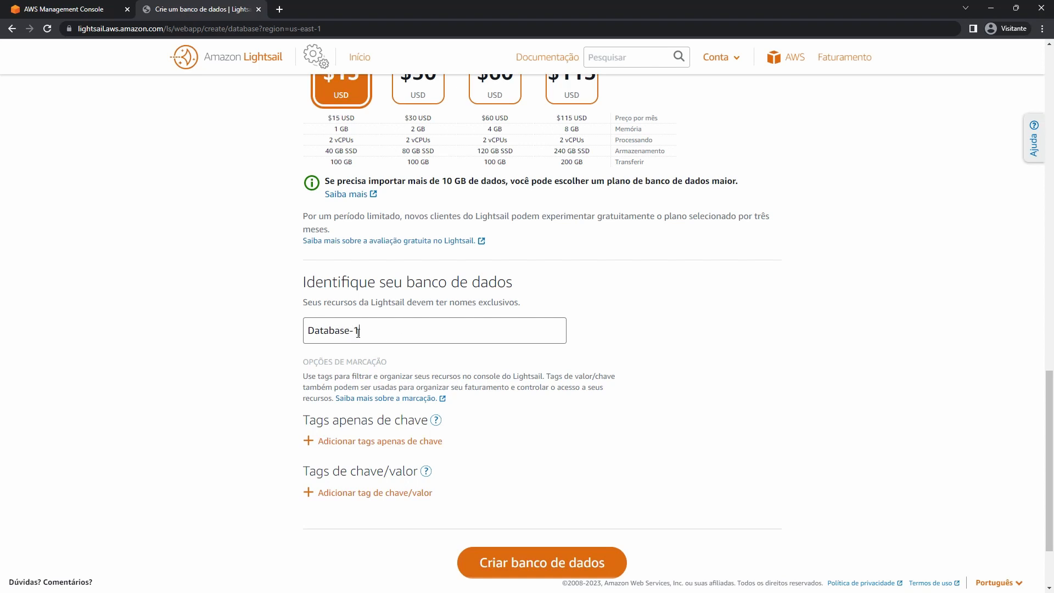
double_click(358, 332)
type("MySQL")
left_click(516, 563)
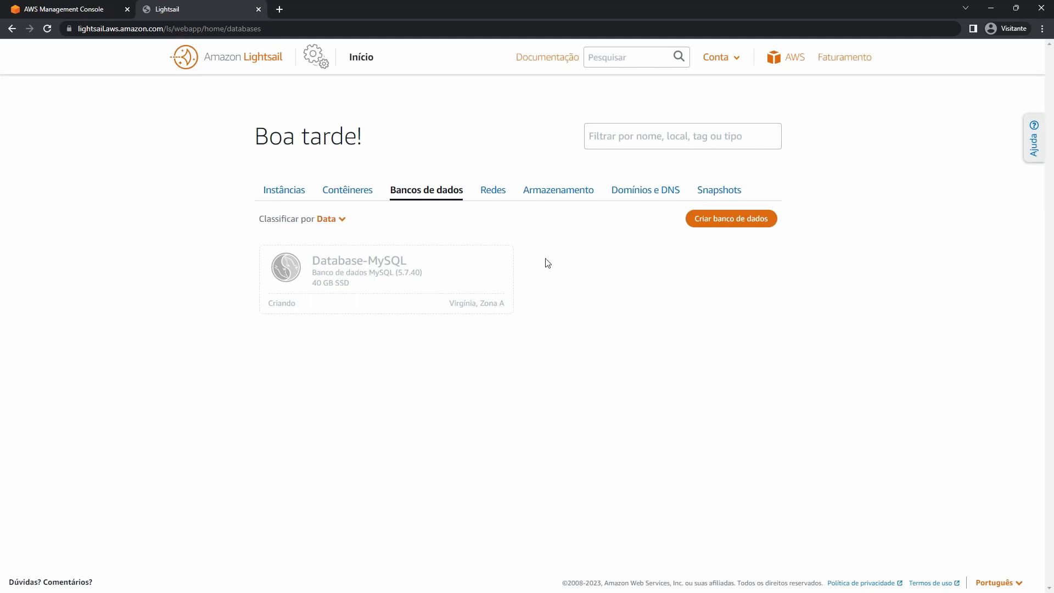
Start another database using PostgreSQL version 12.12.
left_click(743, 229)
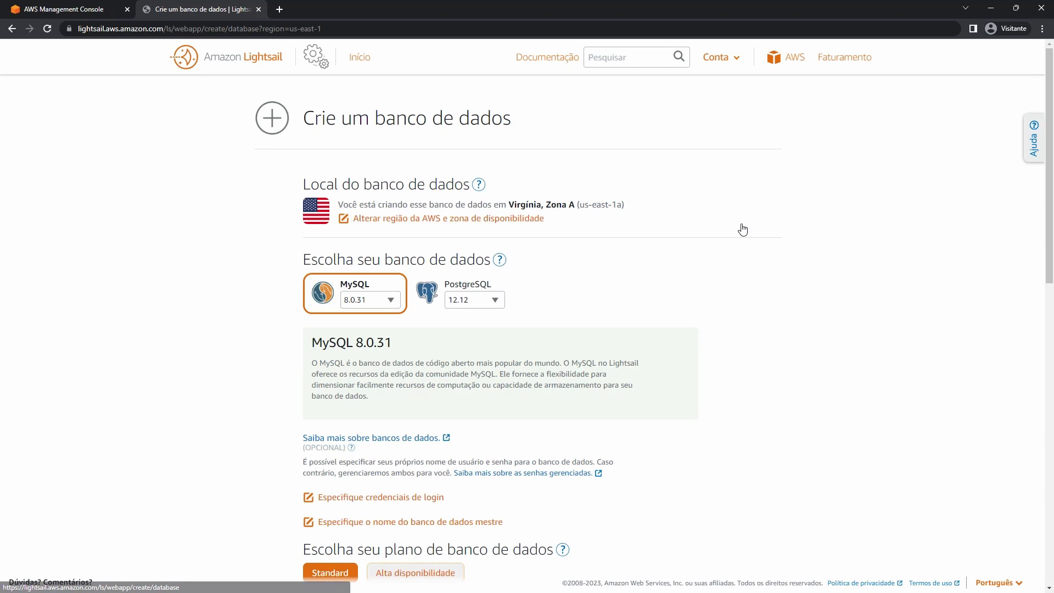
left_click(464, 291)
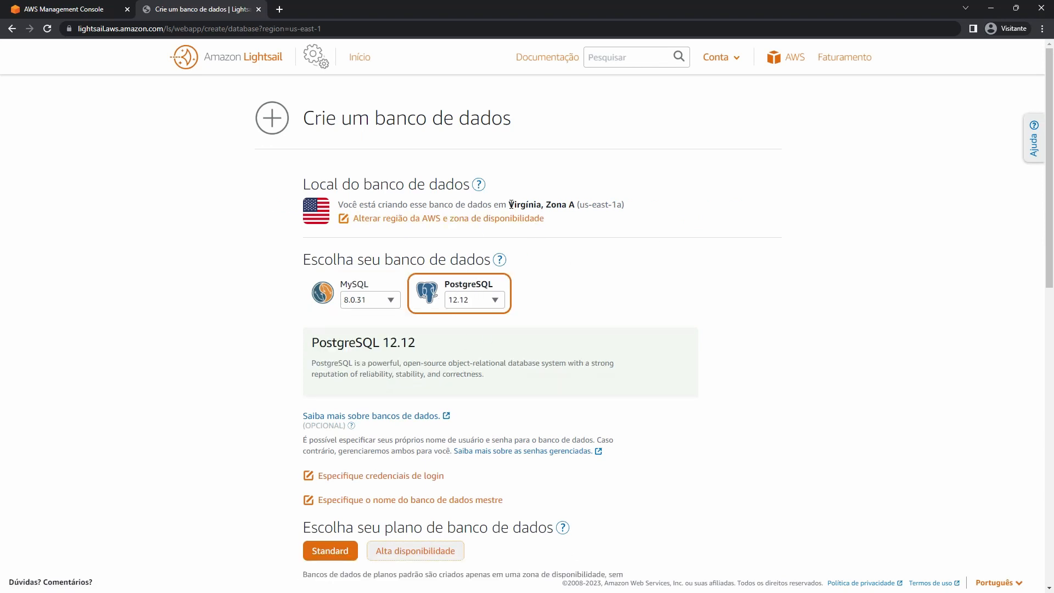
left_click_drag(509, 204, 536, 205)
scroll(661, 252, "down", 2)
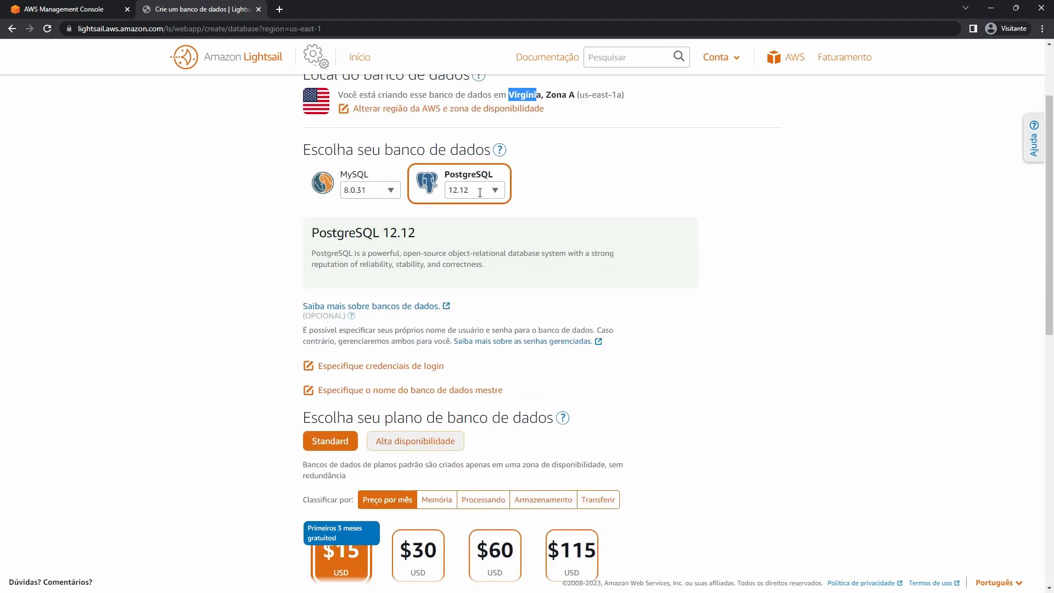
left_click(467, 190)
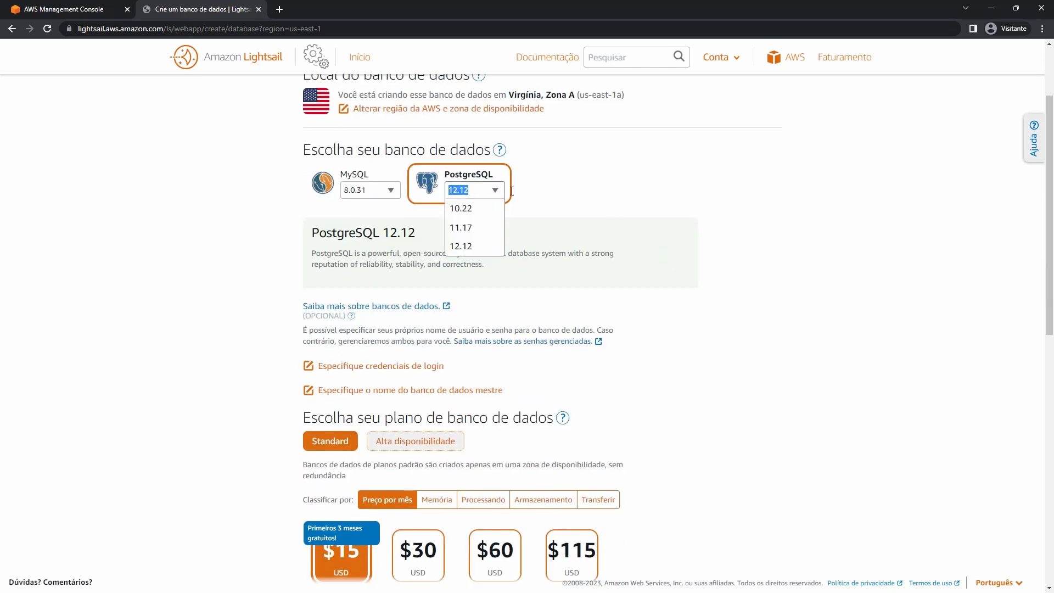
left_click(662, 189)
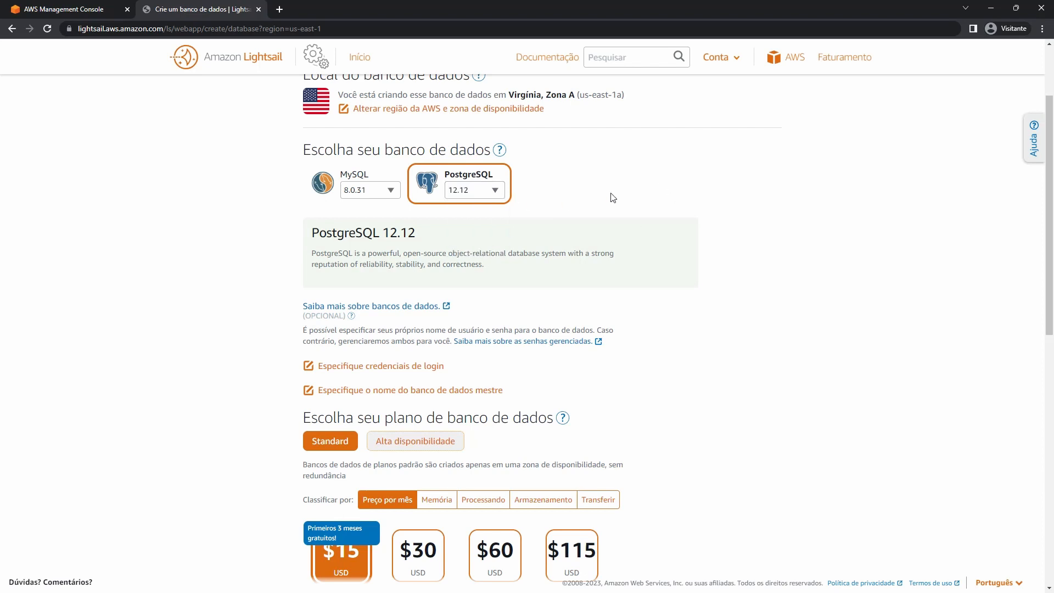
scroll(607, 199, "down", 2)
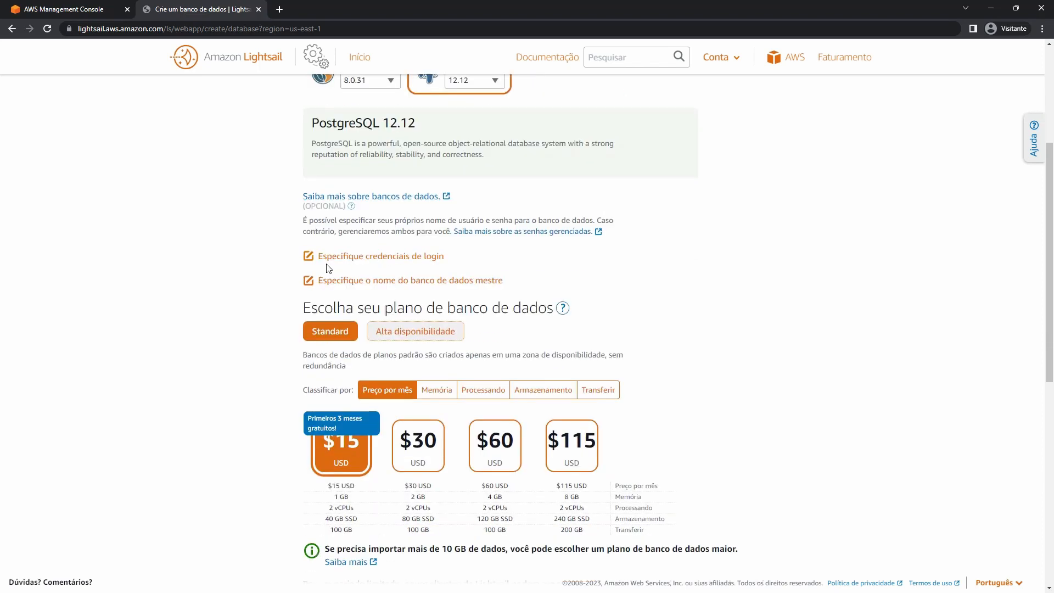
Enter a custom database username in the login credentials.
left_click(365, 262)
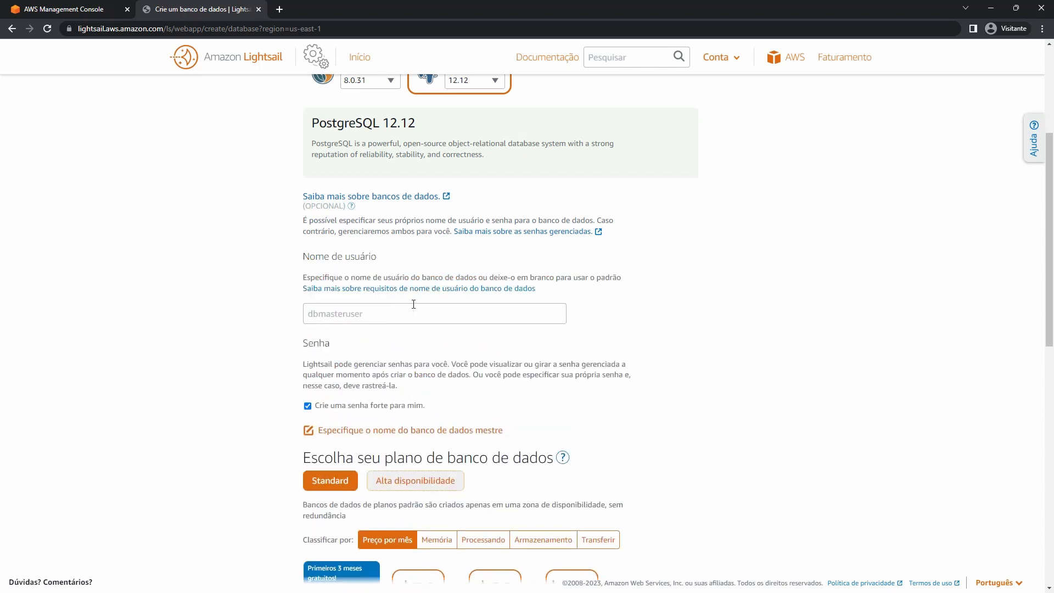
left_click(380, 321)
type("alex")
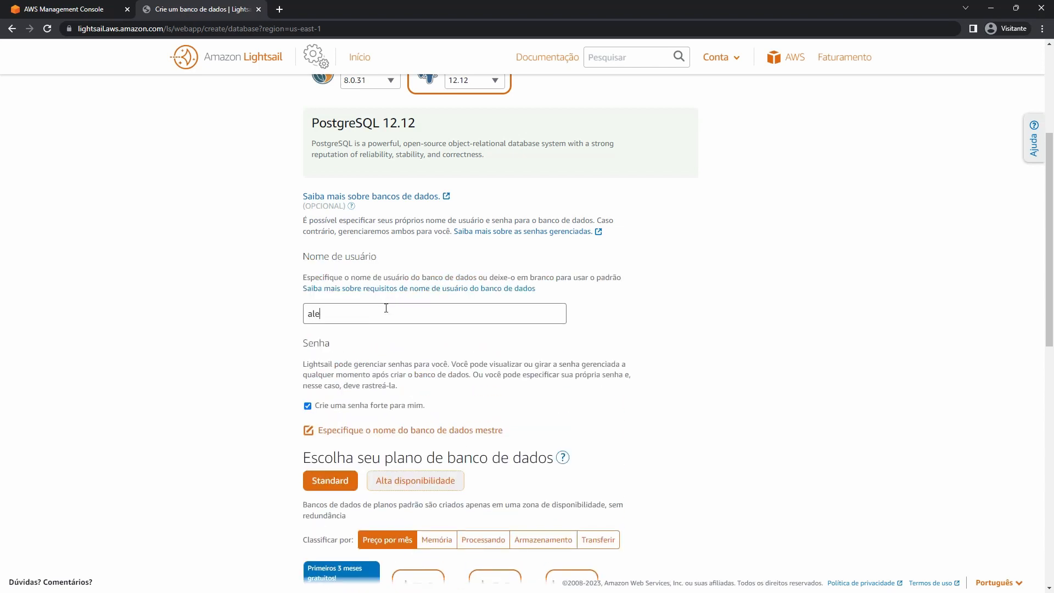
left_click(269, 319)
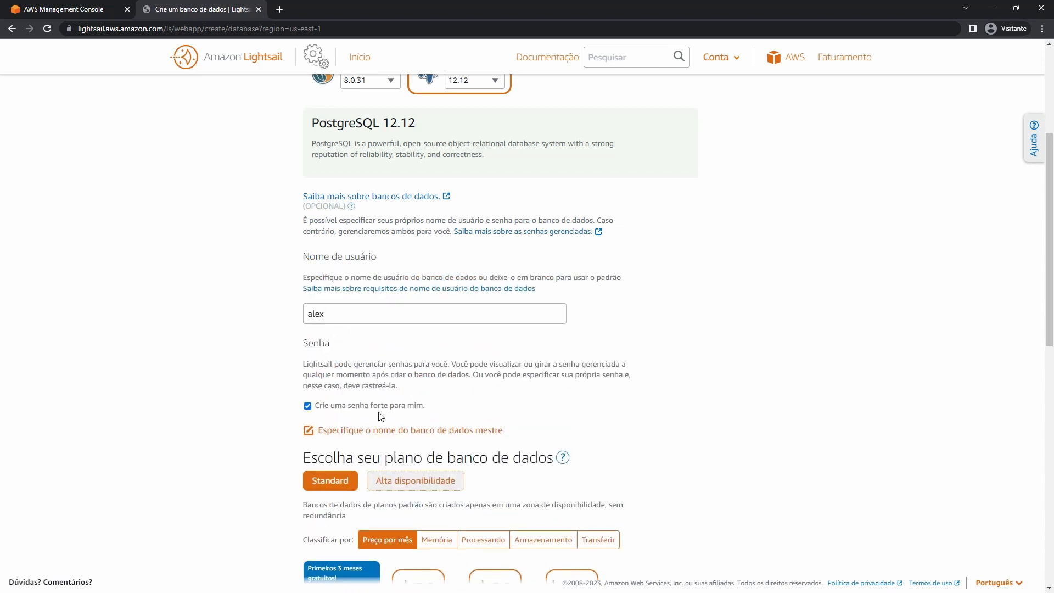
Keep the $15 Standard plan and rename Database-1 to Database-PostgreSQL.
scroll(368, 404, "down", 1)
scroll(368, 404, "down", 5)
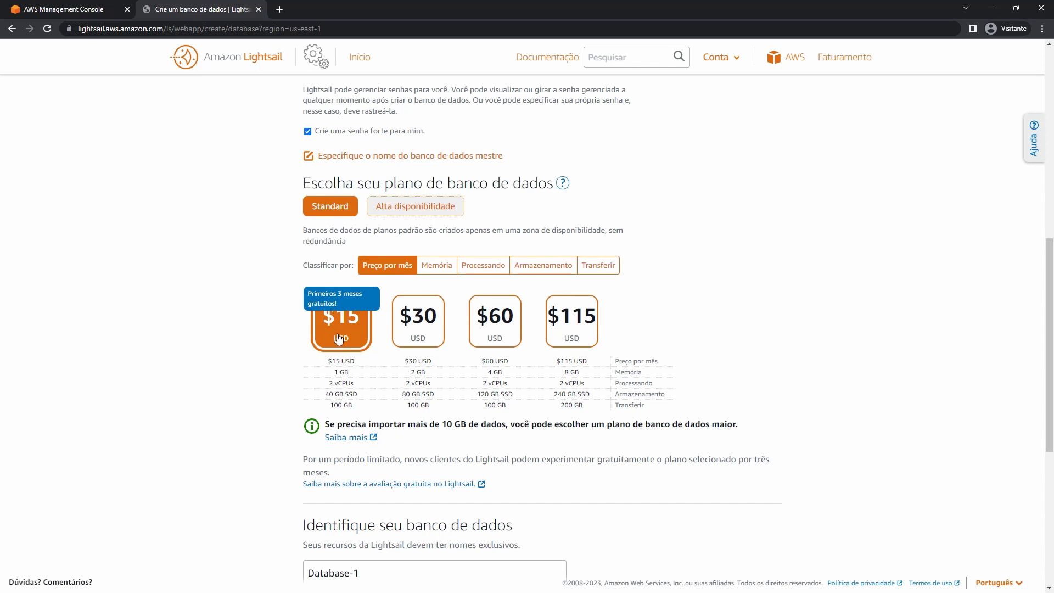
scroll(271, 321, "down", 3)
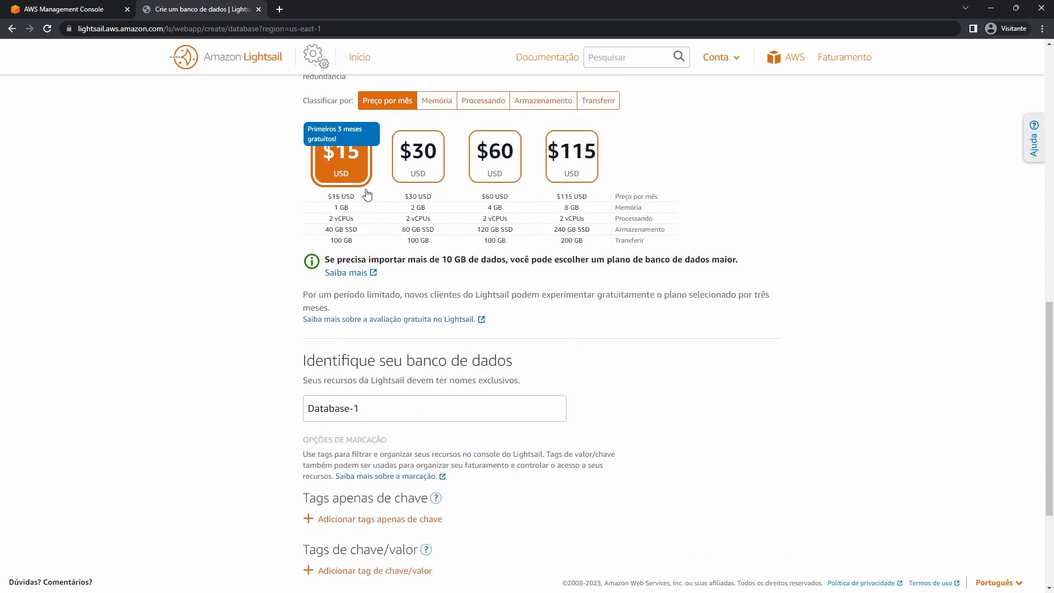
left_click(363, 418)
left_click(407, 418)
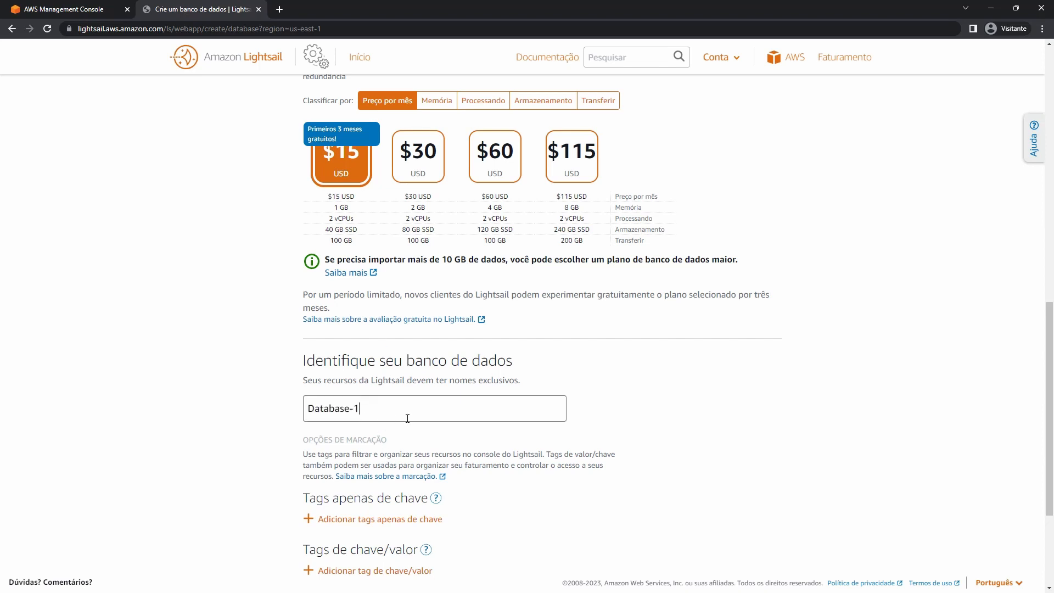
left_click_drag(358, 413, 355, 412)
type("PostgreSQL")
scroll(384, 417, "down", 3)
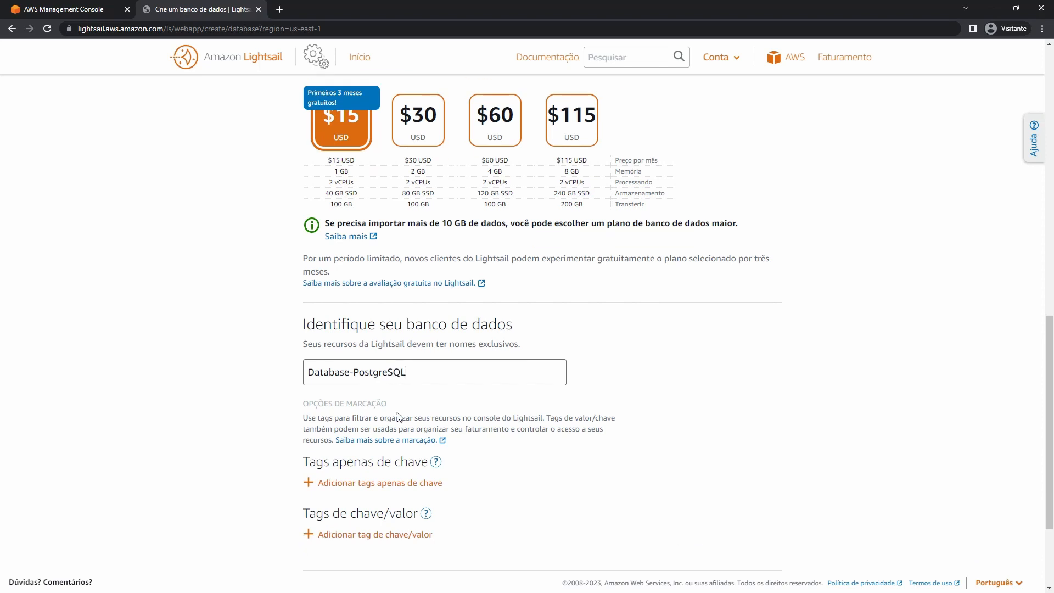
Create the PostgreSQL database, open Database-MySQL, and reveal its username and password.
left_click(571, 485)
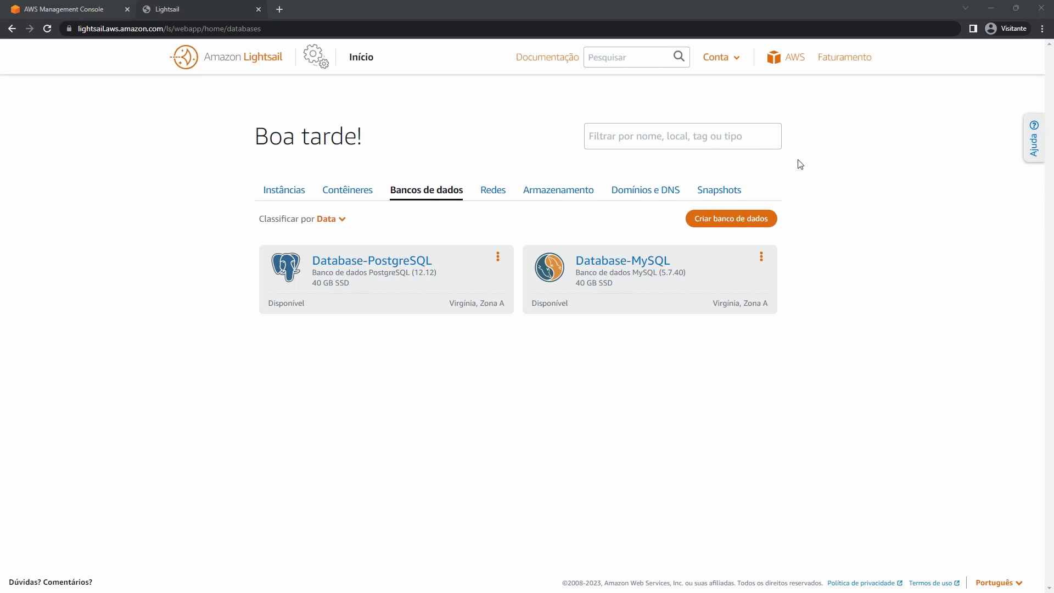
left_click(628, 266)
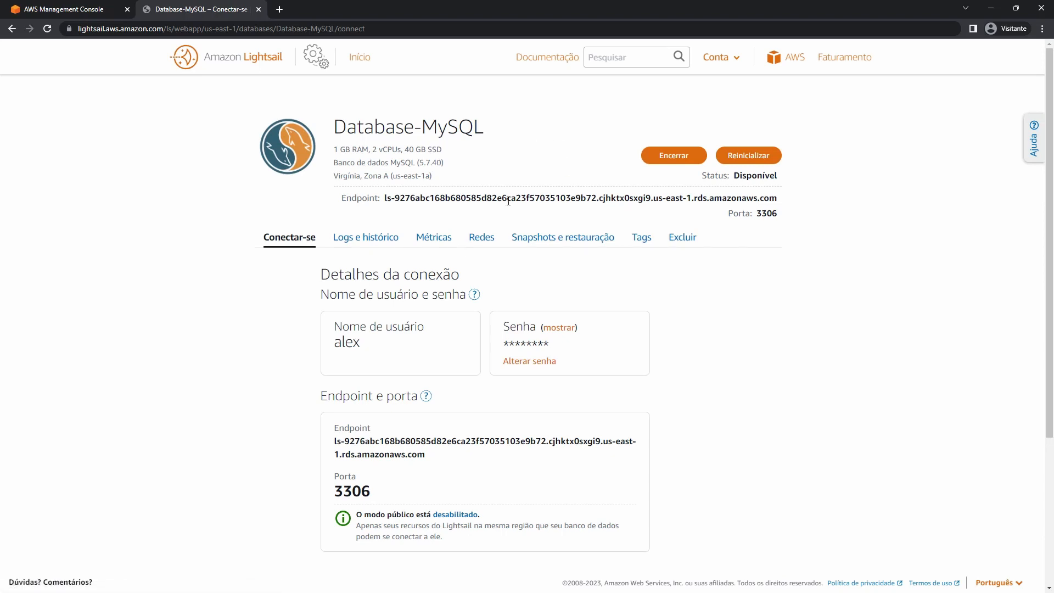
double_click(348, 343)
left_click(563, 329)
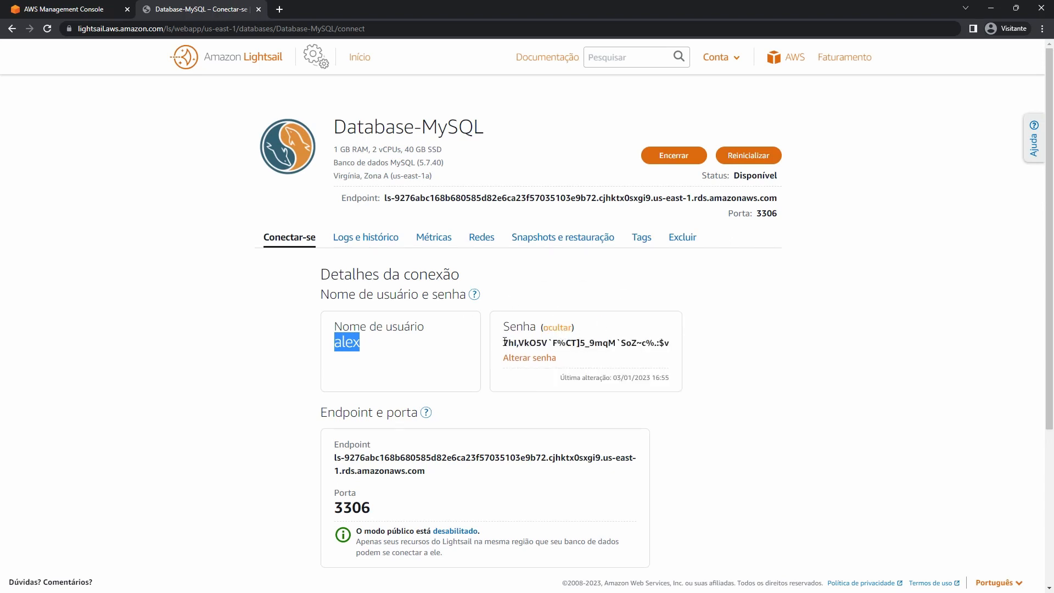
Select the revealed password and the full endpoint address for copying.
left_click_drag(504, 343, 678, 351)
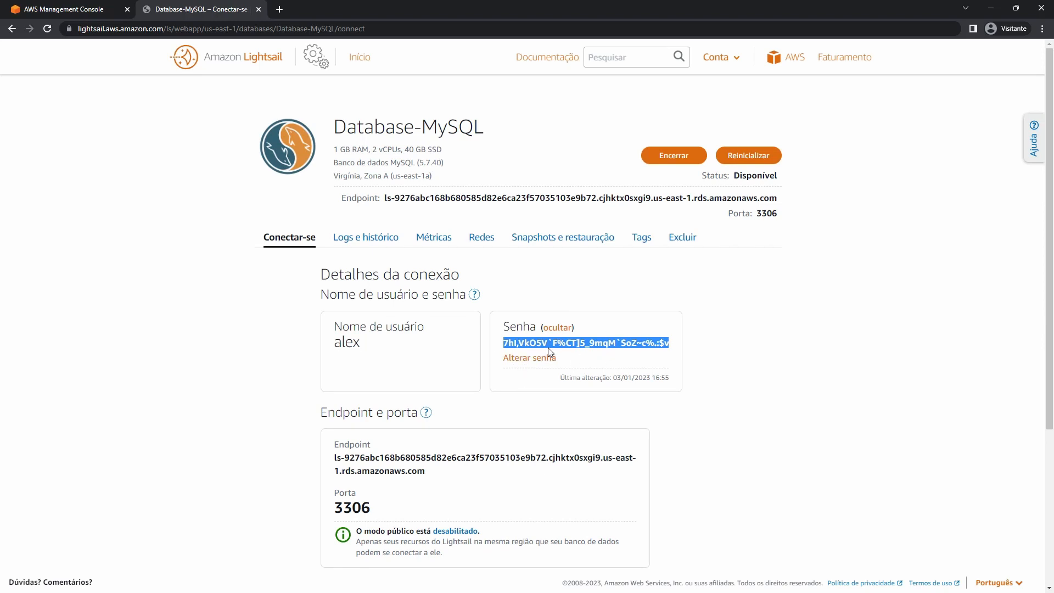
scroll(550, 352, "down", 3)
left_click_drag(424, 306, 331, 300)
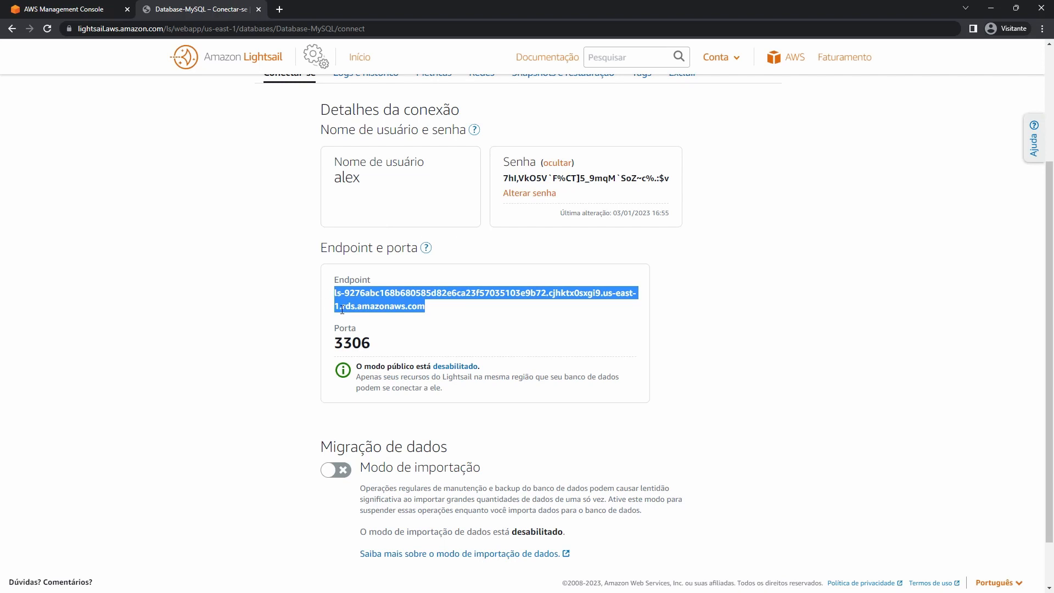
left_click(358, 309)
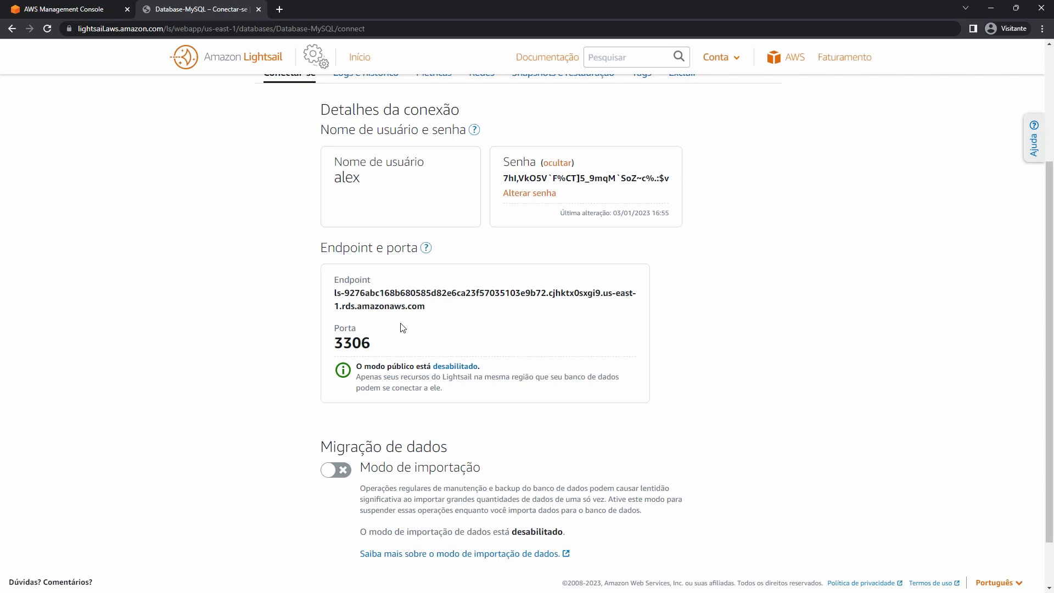
triple_click(352, 292)
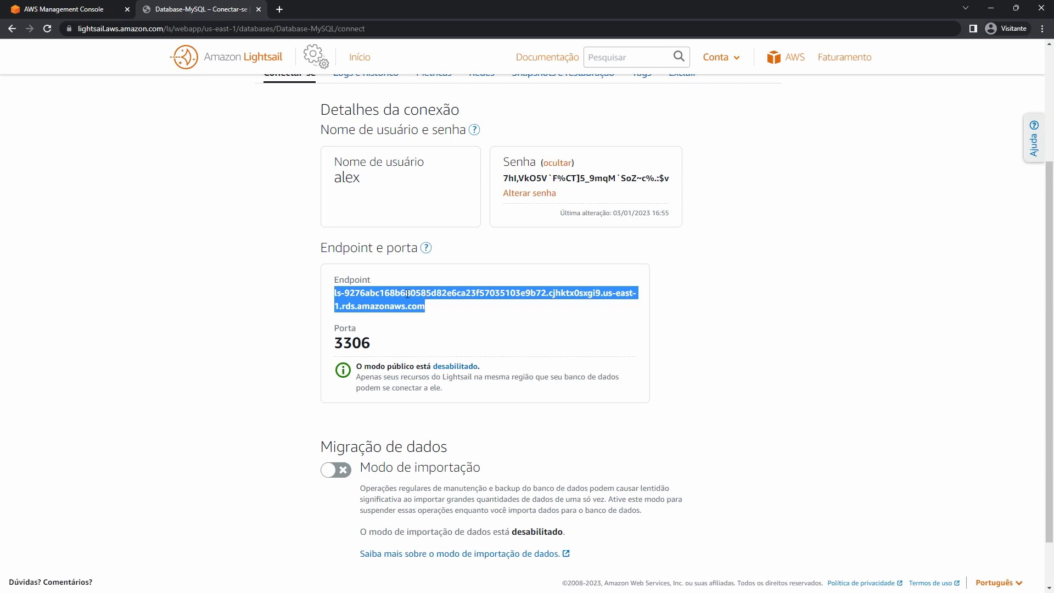
triple_click(407, 294)
scroll(408, 294, "up", 3)
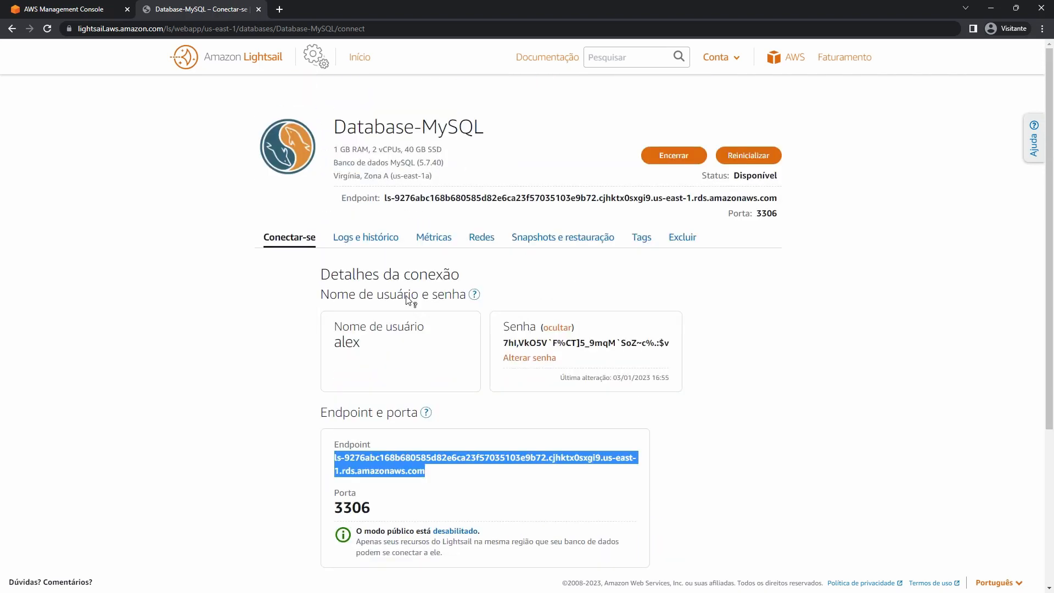
scroll(407, 296, "down", 4)
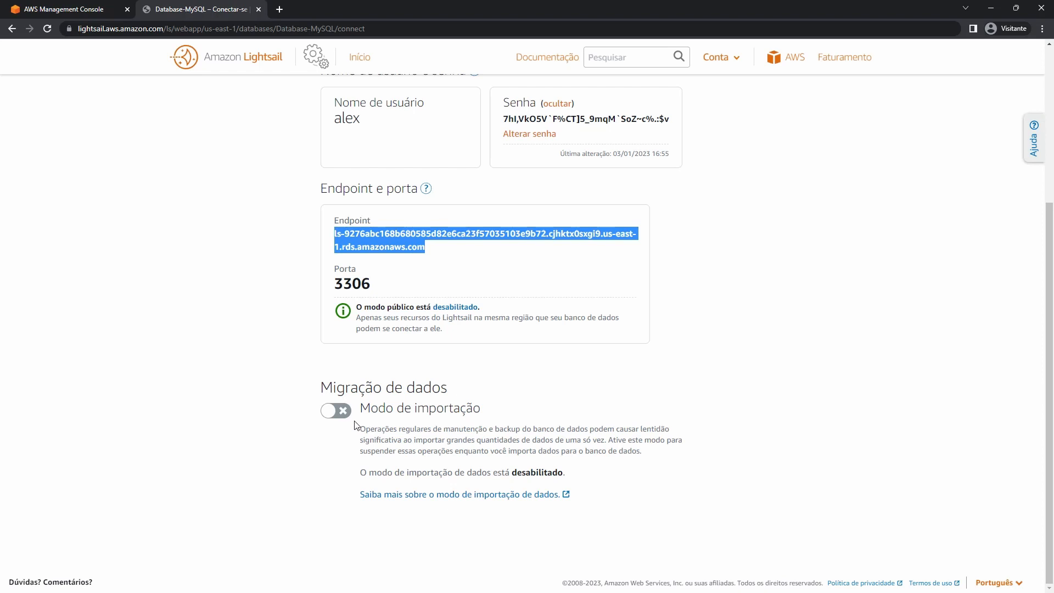
scroll(354, 422, "up", 4)
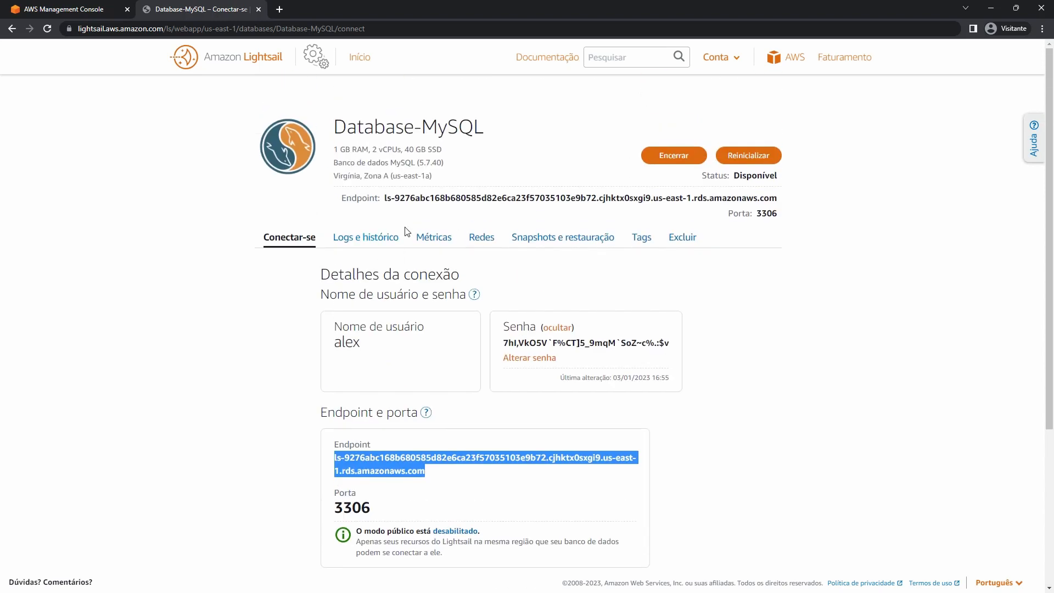
Browse Database-MySQL's Logs e histórico, Métricas and Redes tabs and select the endpoint hostname.
left_click(373, 244)
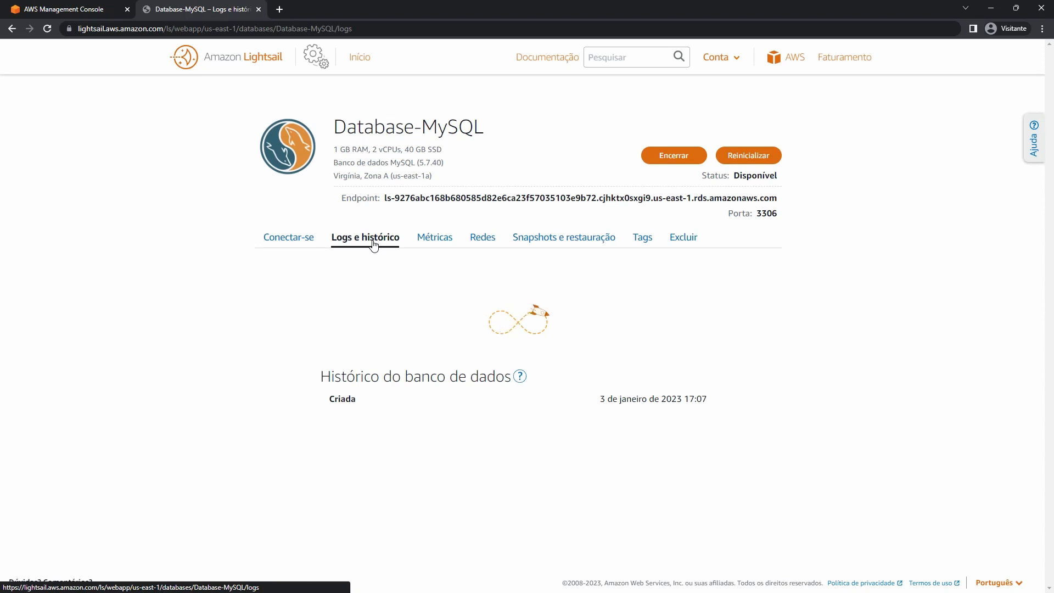
left_click(433, 238)
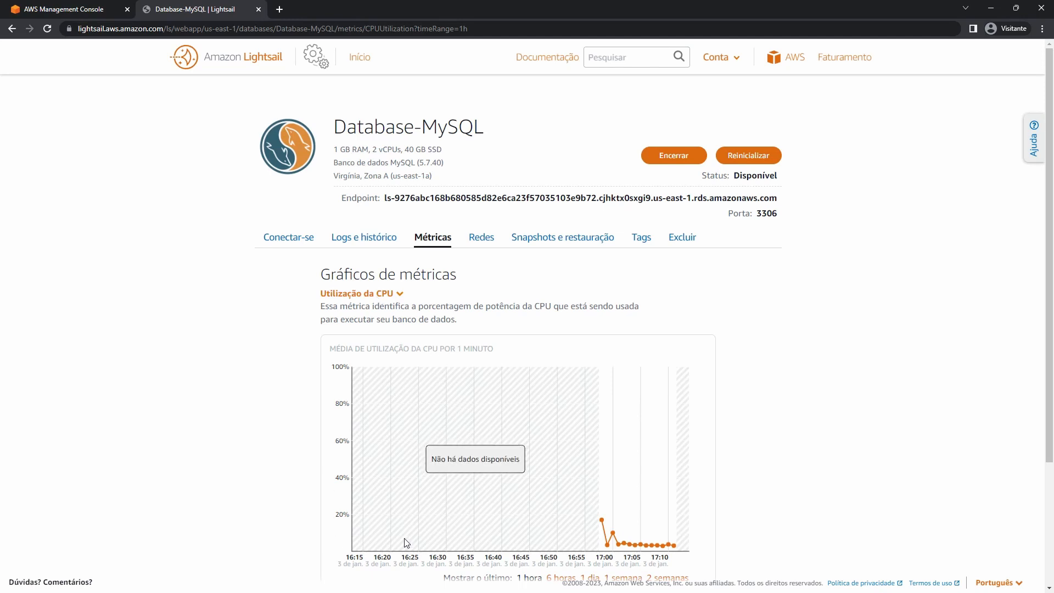
left_click(482, 237)
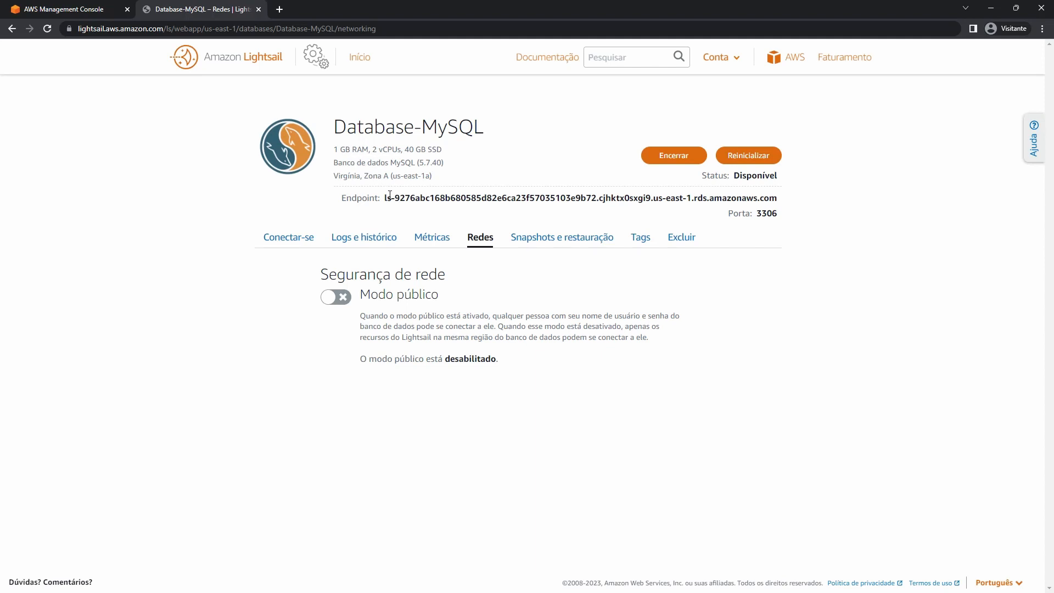
triple_click(525, 196)
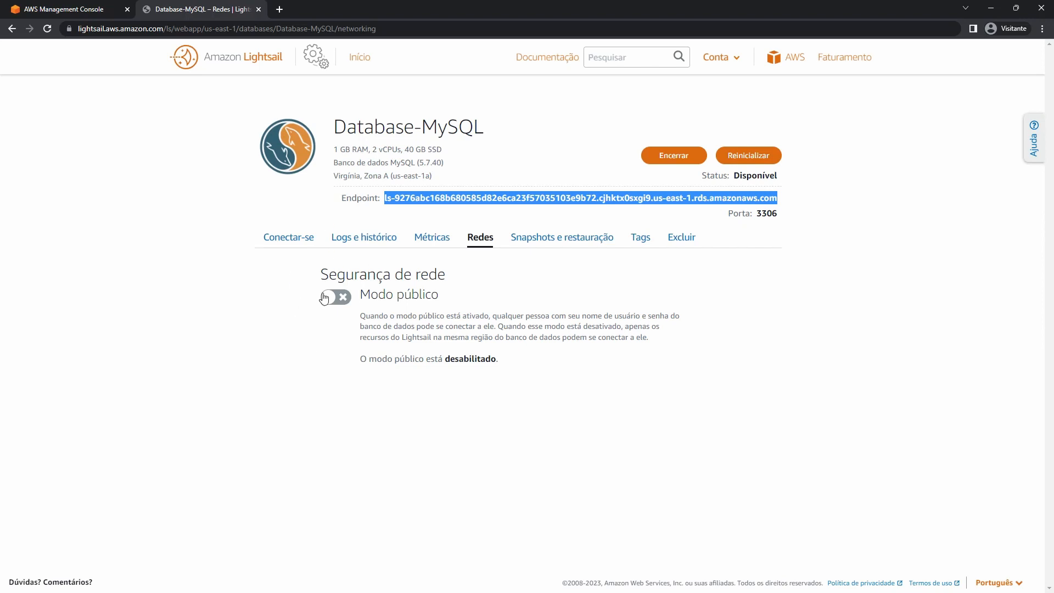
Open the Lightsail home page in a new tab and switch between it and Database-MySQL.
right_click(262, 59)
left_click(277, 70)
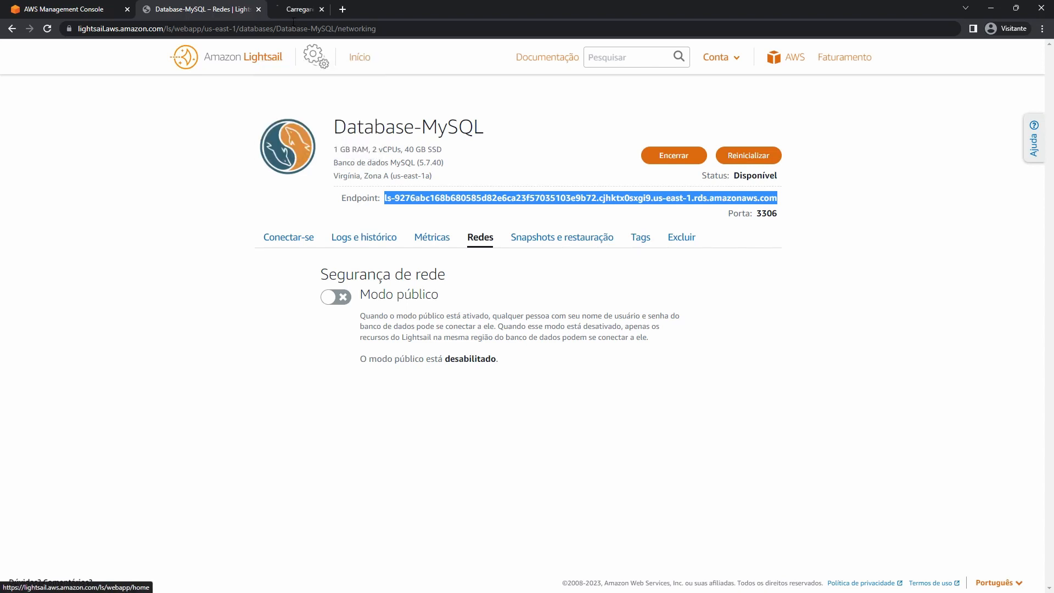
left_click(300, 5)
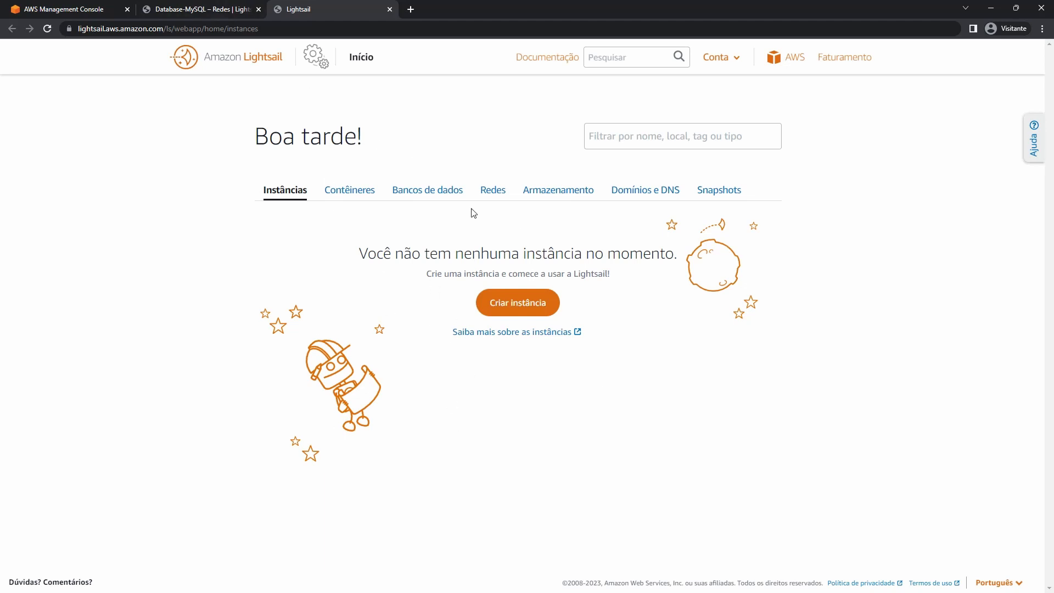
left_click(218, 5)
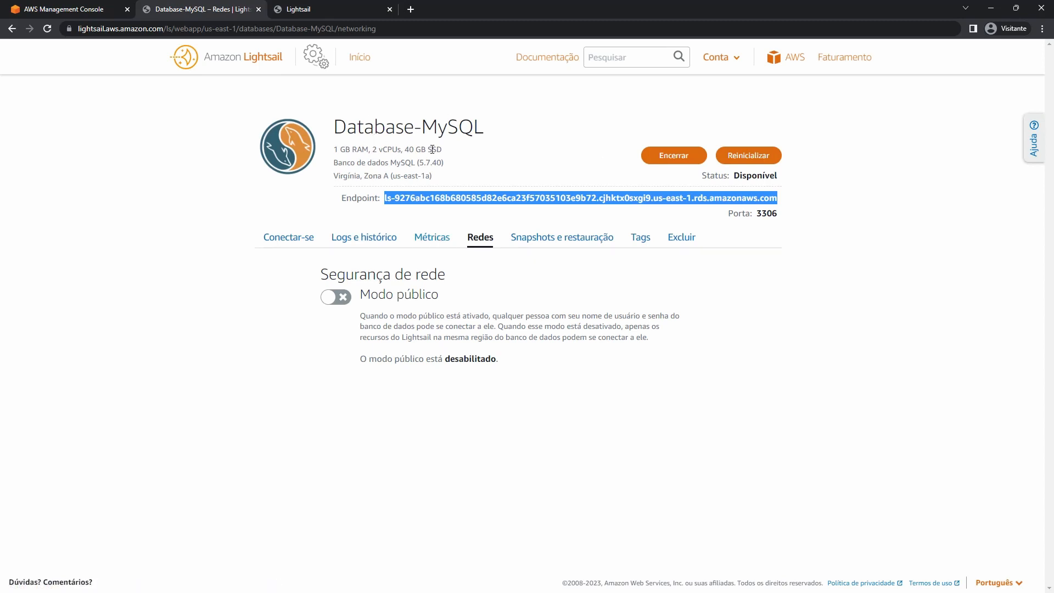
left_click(308, 235)
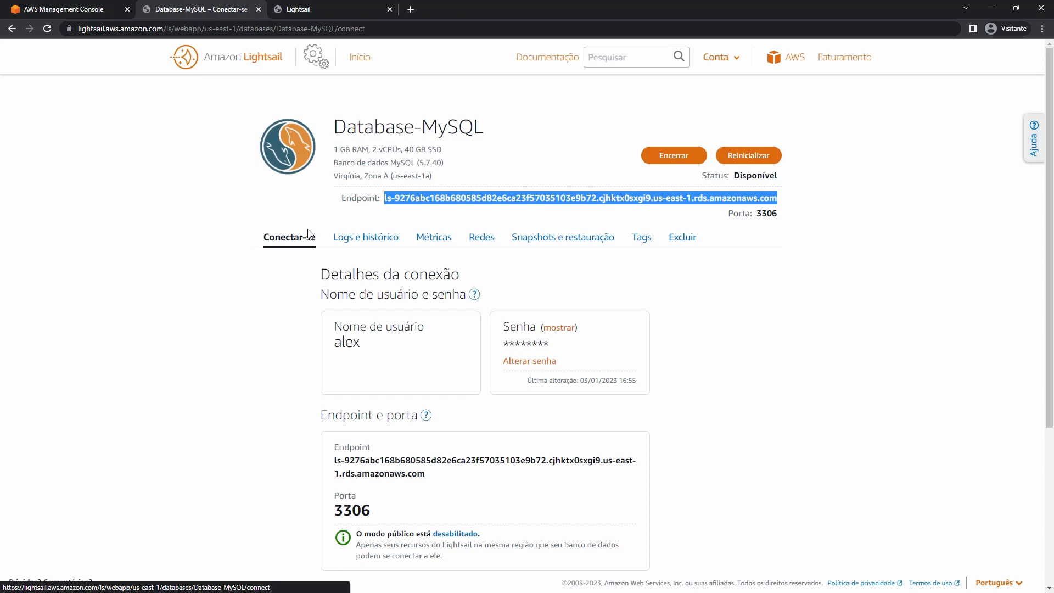
left_click(300, 9)
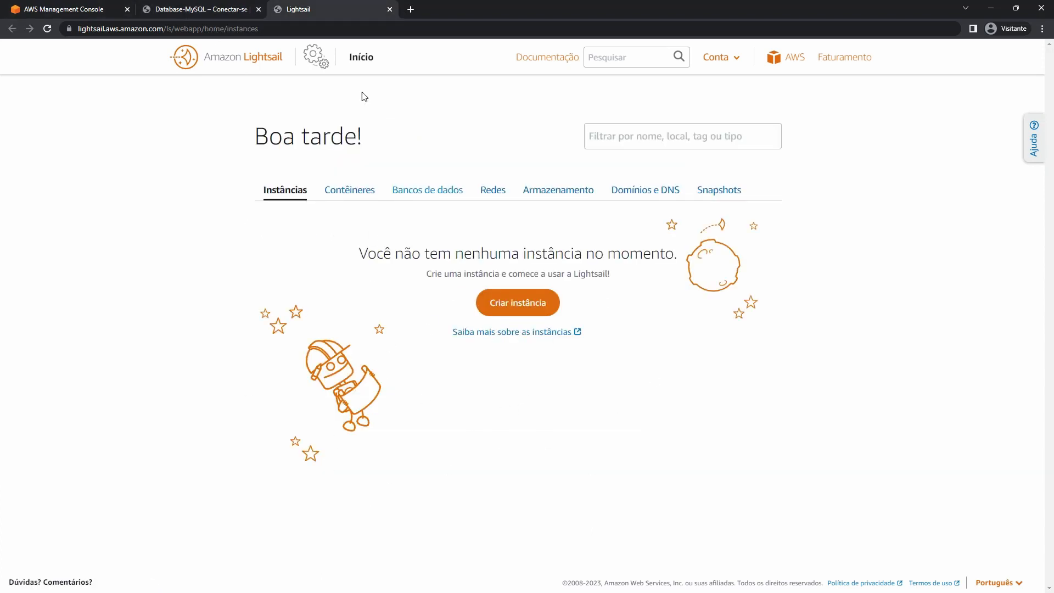
left_click(236, 3)
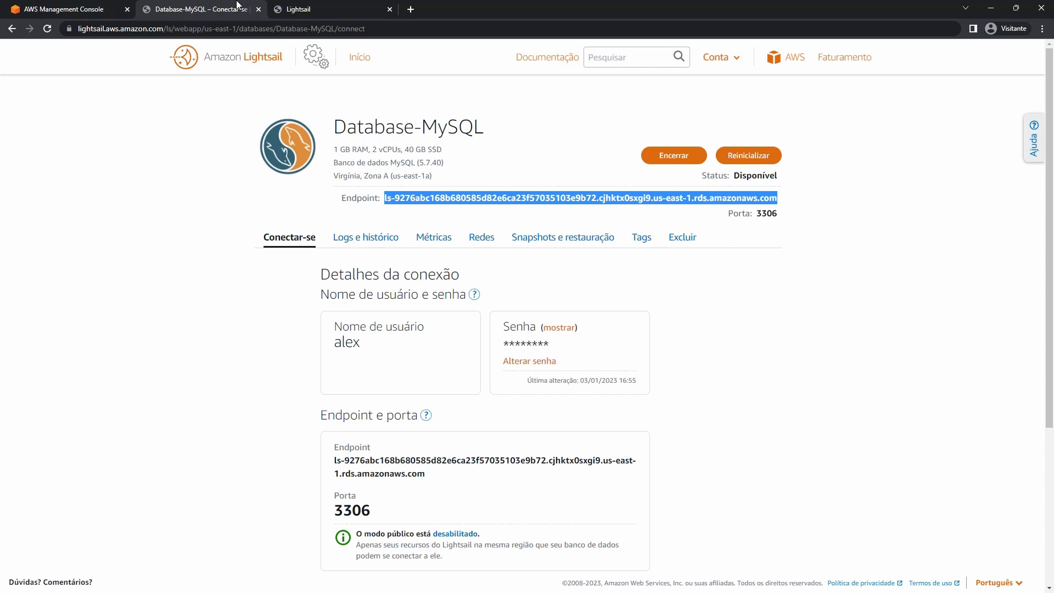
Switch Modo público on in Database-MySQL's Redes tab, then go to Início.
left_click(481, 237)
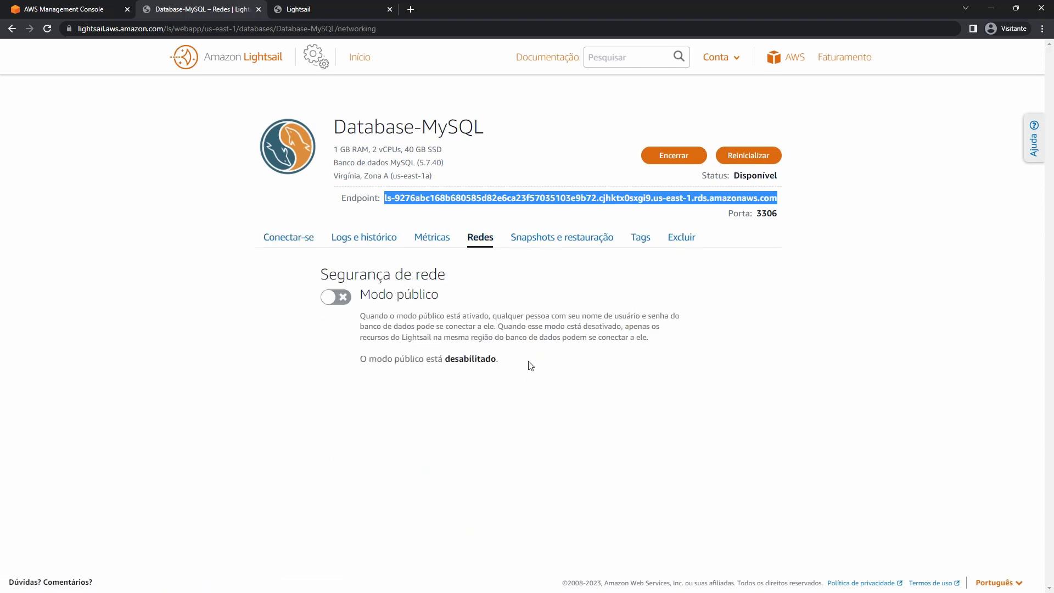
left_click(335, 302)
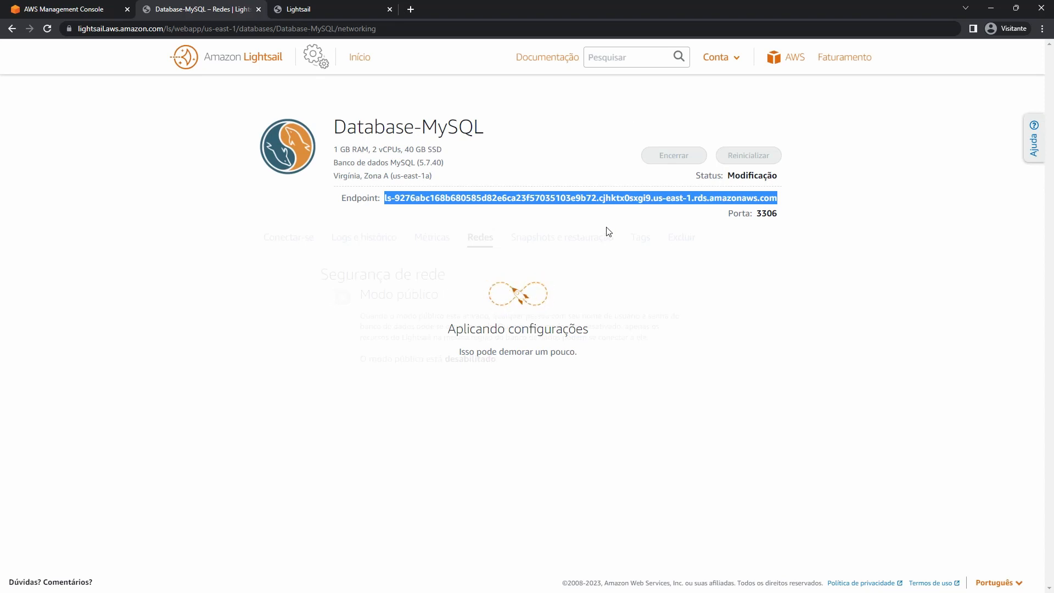
left_click(364, 65)
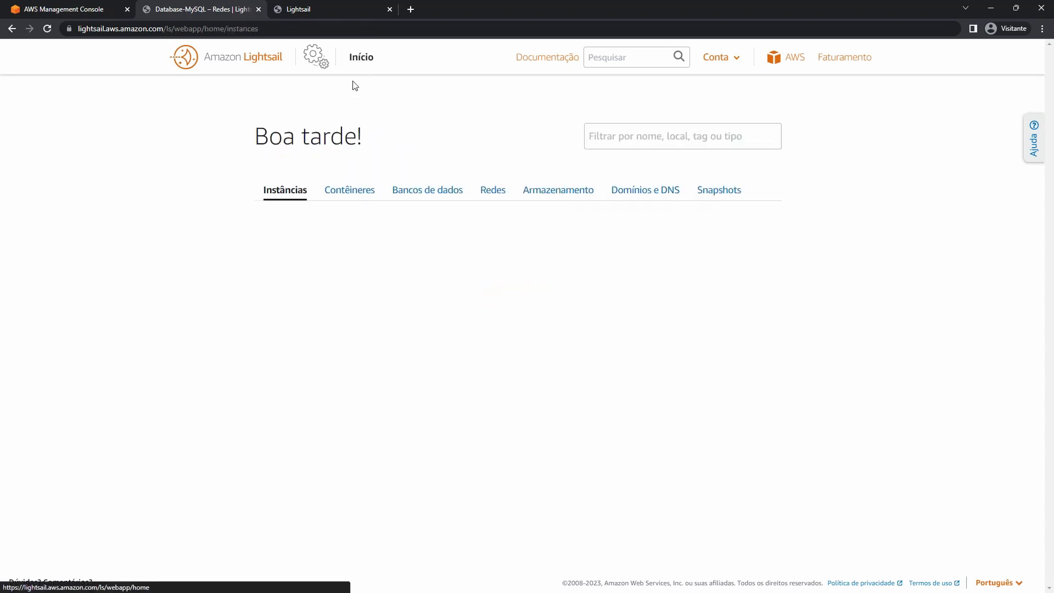
Open Database-PostgreSQL, review its Snapshots e restauração and Tags tabs, then go to Excluir.
left_click(446, 201)
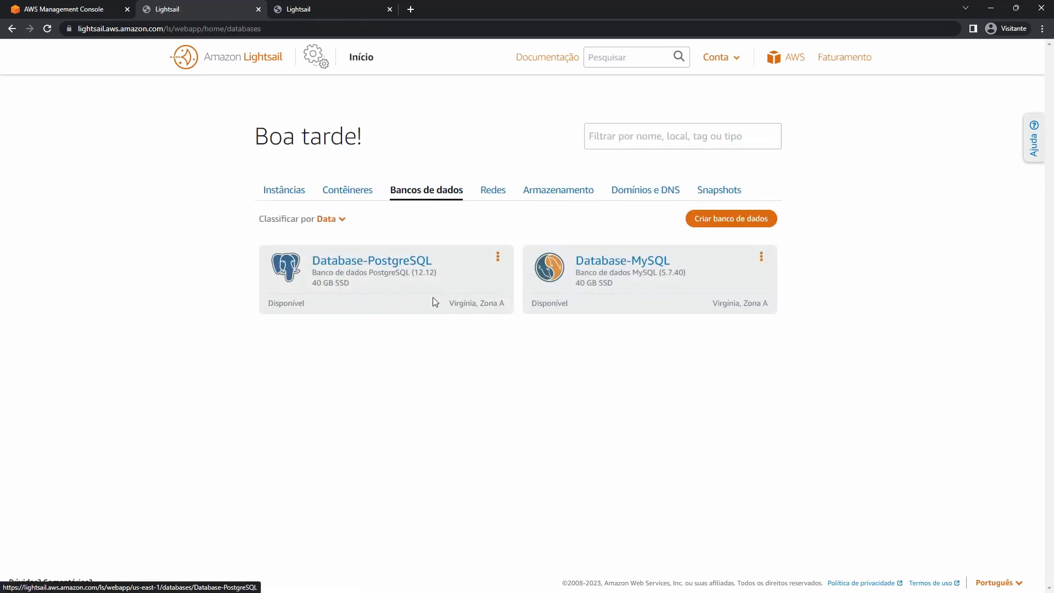
left_click(399, 269)
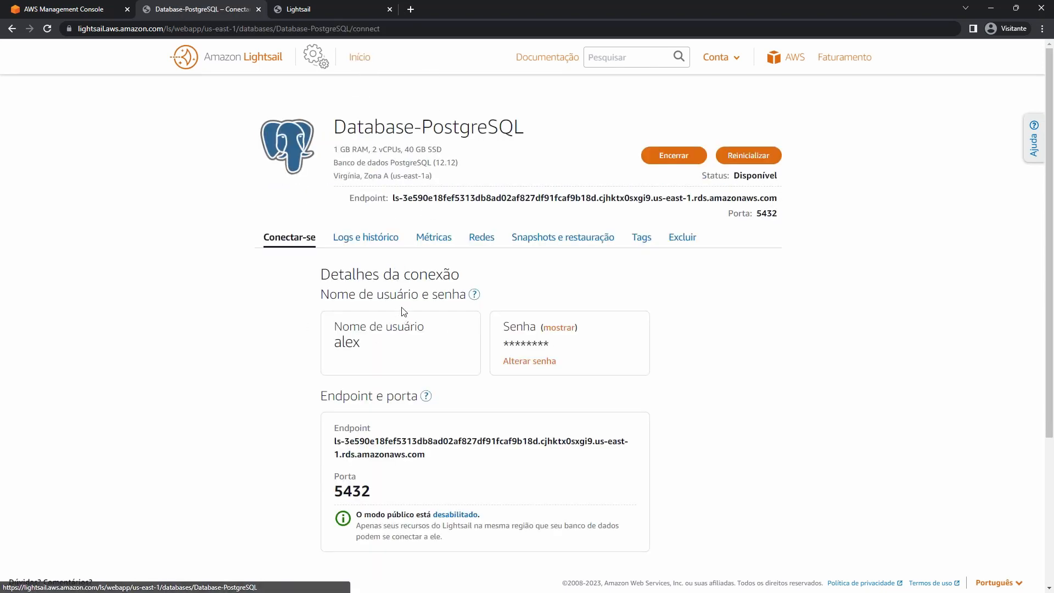
scroll(404, 330, "down", 1)
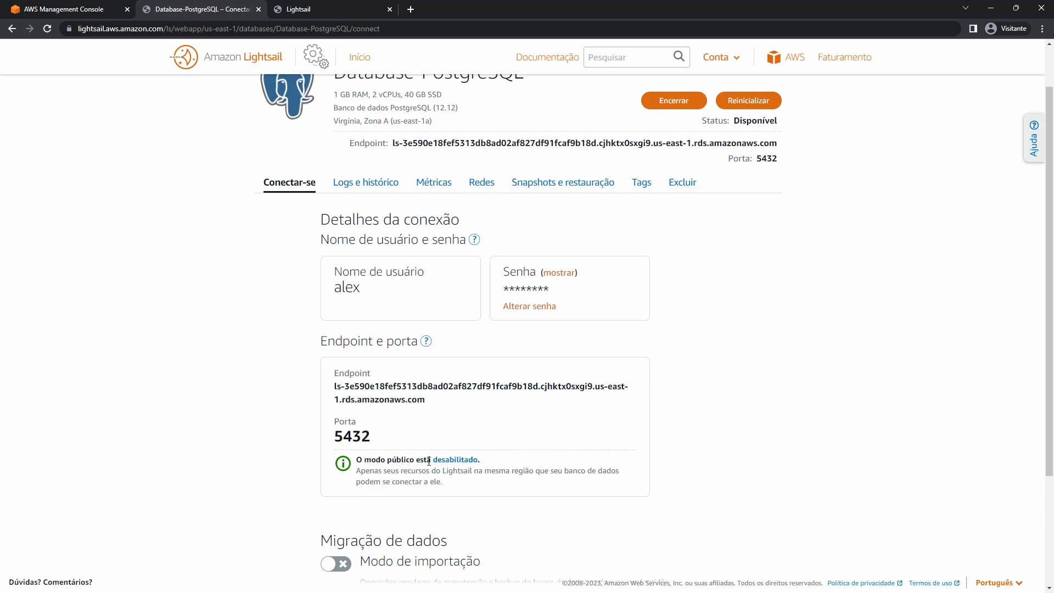
left_click_drag(429, 461, 373, 461)
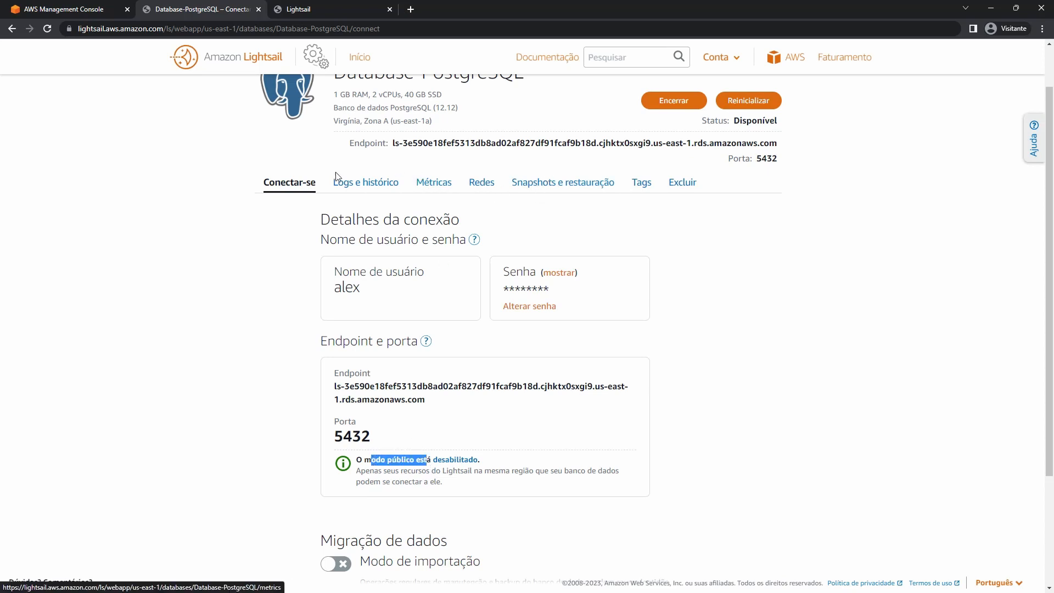
left_click(543, 187)
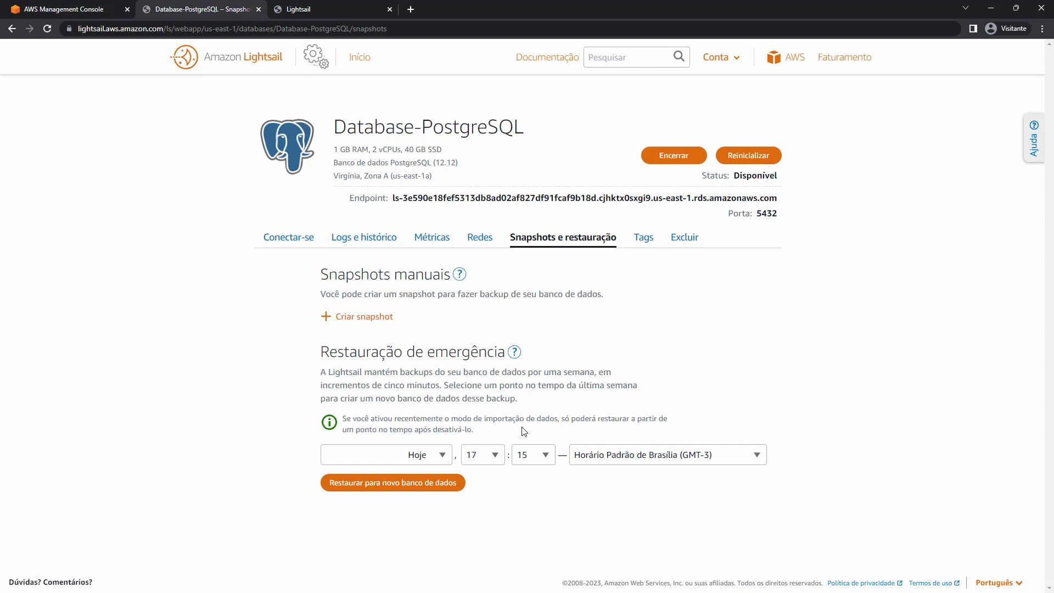
left_click(637, 239)
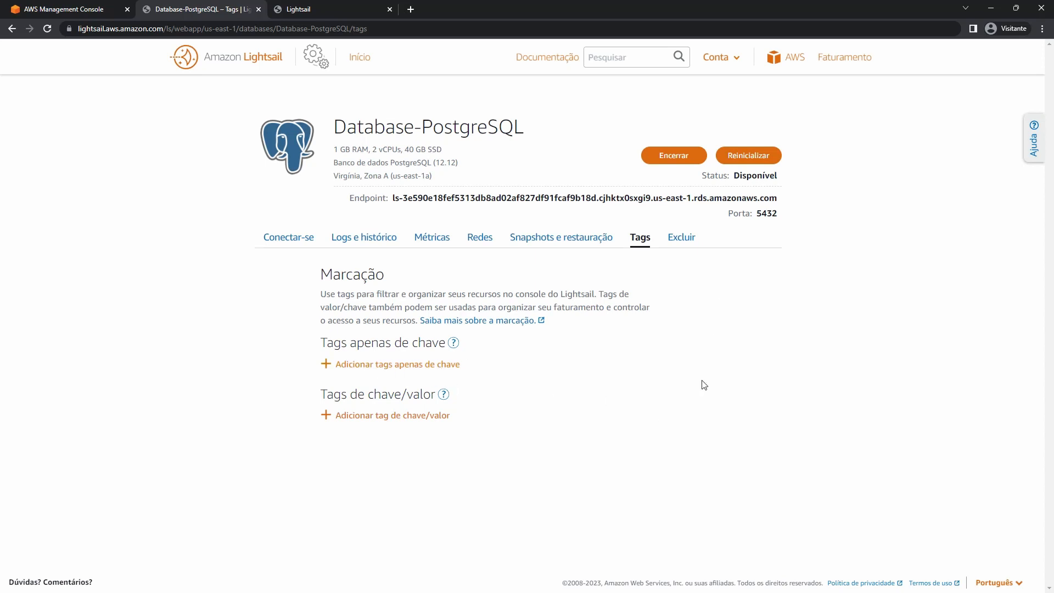
left_click(679, 240)
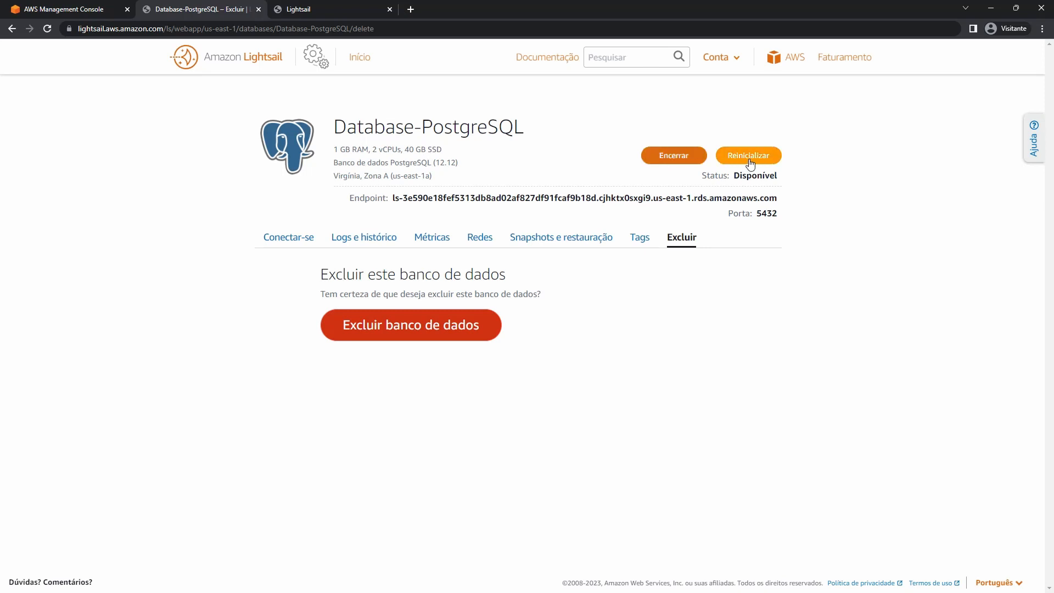
Open Database-MySQL's Redes tab from the databases list and turn on public mode.
left_click(359, 58)
left_click(433, 189)
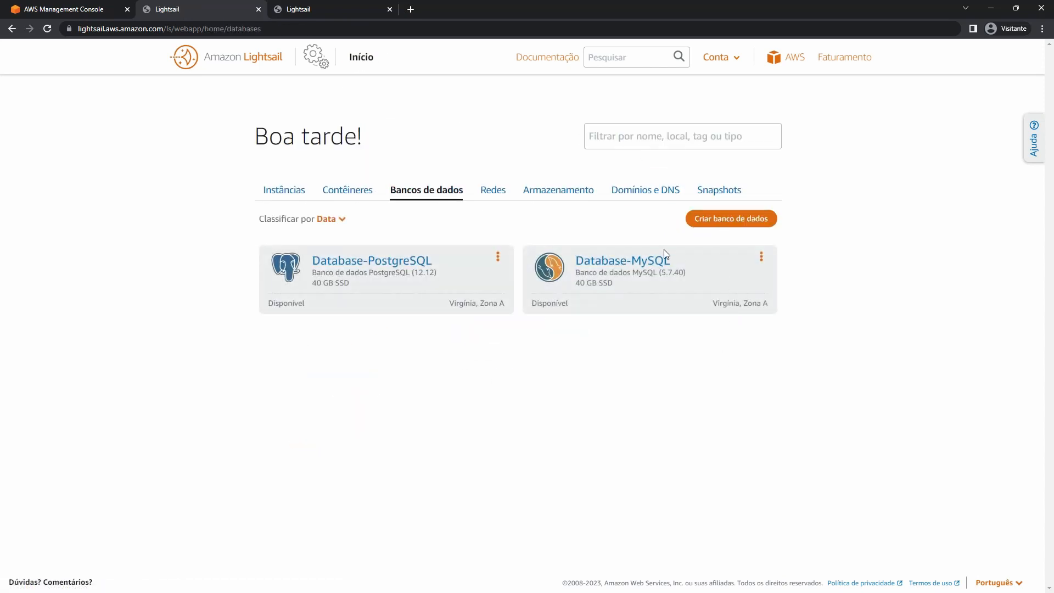
left_click(631, 262)
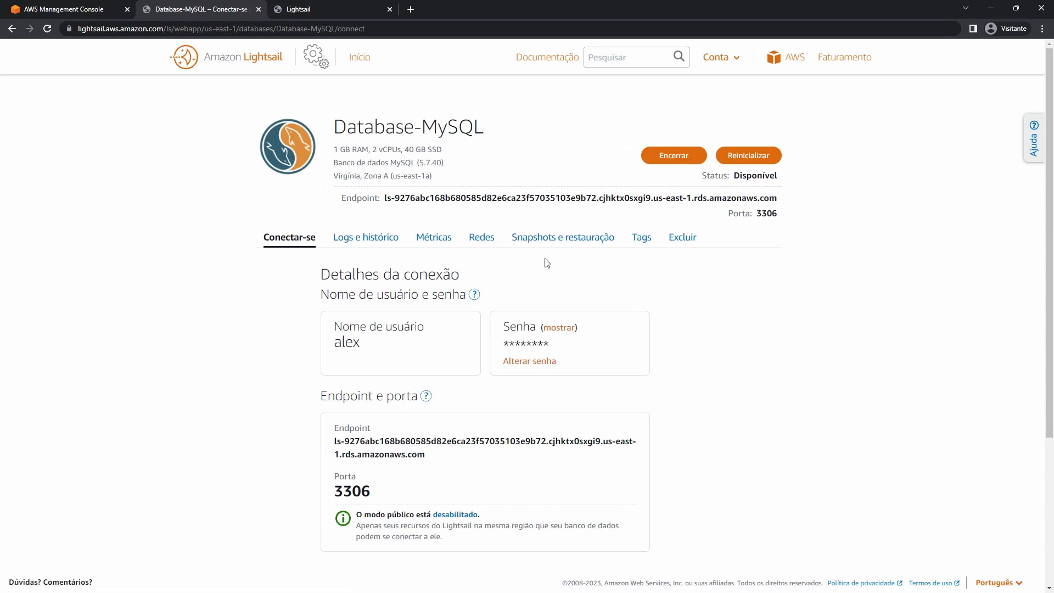
left_click(487, 241)
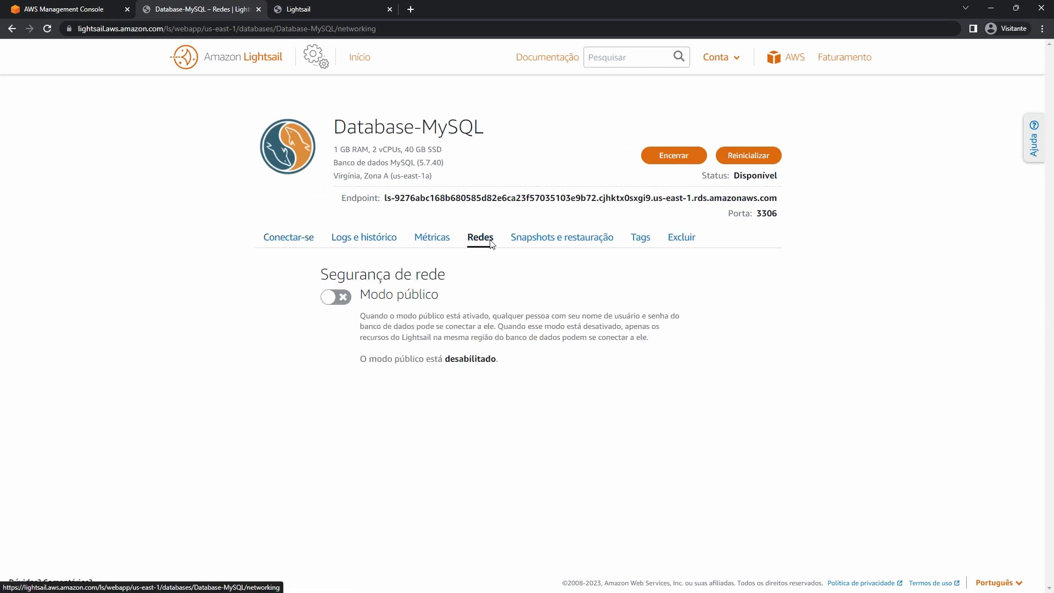
left_click(46, 29)
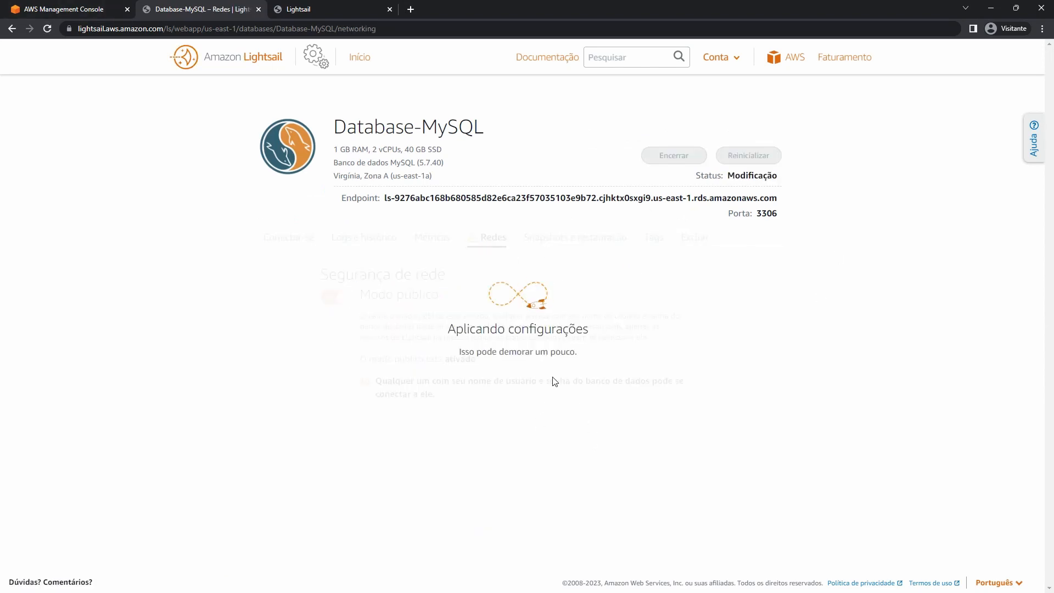
double_click(751, 175)
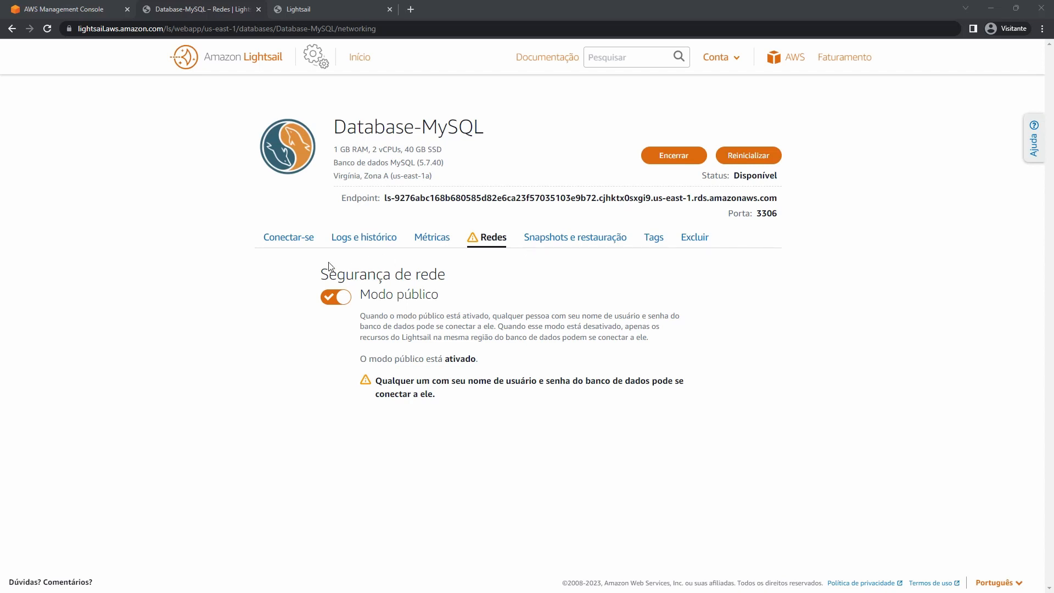
Confirm Database-MySQL shows Disponível, return to Redes, and switch to HeidiSQL.
left_click(292, 240)
double_click(741, 178)
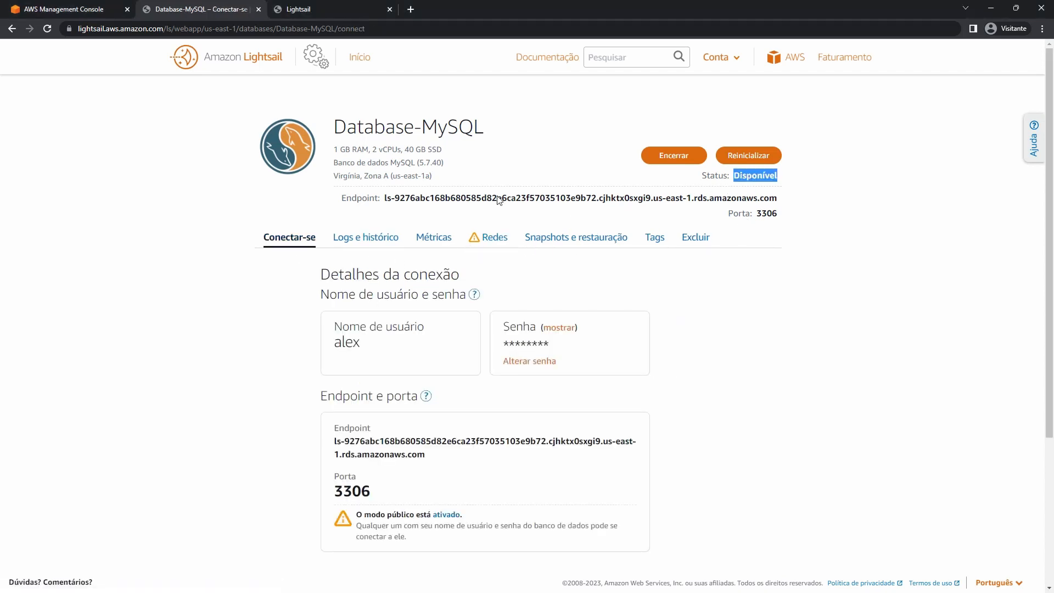
left_click(492, 238)
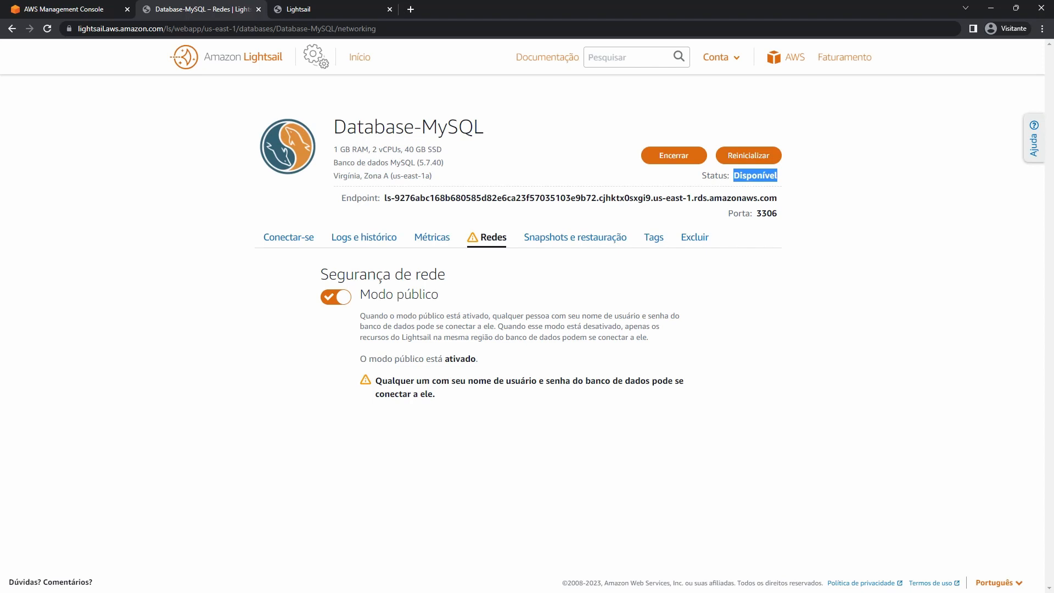
key("alt+Tab")
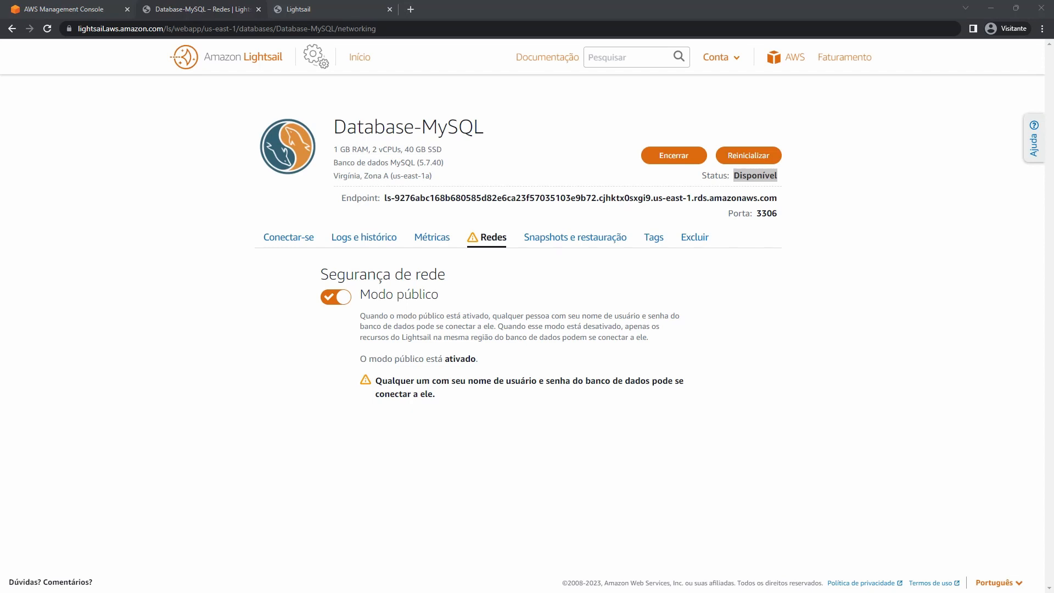
key("alt+Tab")
key("alt+Tab")
Copy the Database-MySQL endpoint address from Lightsail's connection details.
left_click_drag(0, 329, 417, 176)
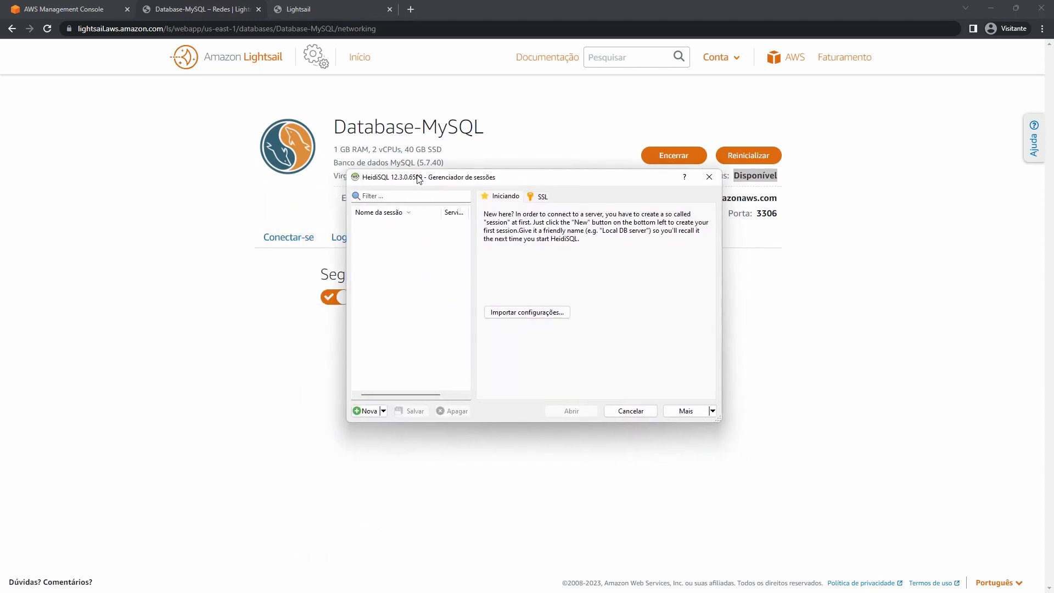
left_click_drag(497, 181, 636, 301)
left_click(294, 242)
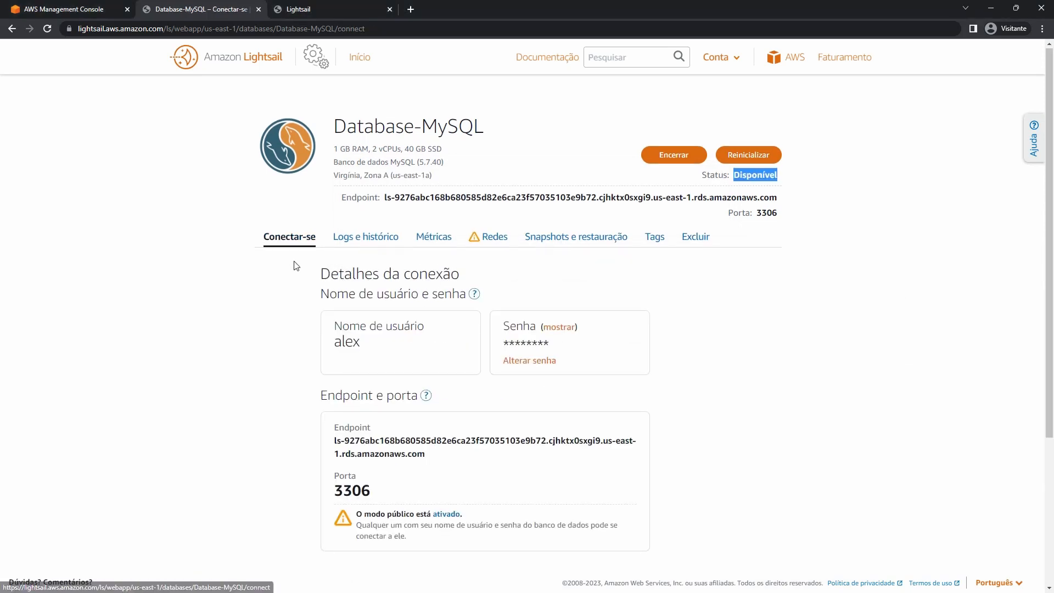
scroll(433, 234, "down", 3)
left_click_drag(433, 290, 332, 277)
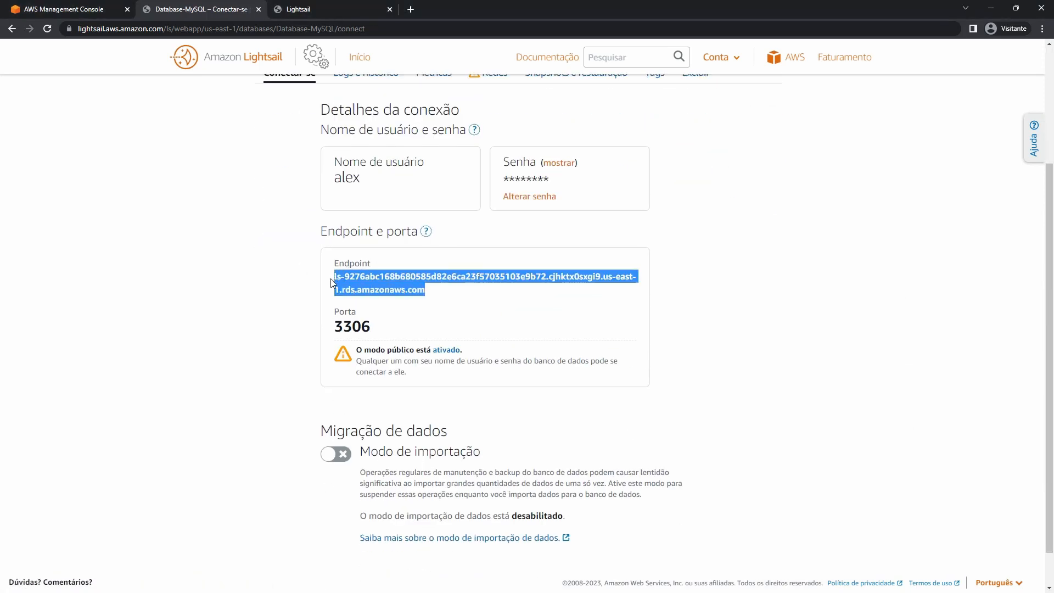
right_click(356, 274)
left_click(383, 286)
Create a new HeidiSQL session with the endpoint as server and the database username.
key("alt+Tab")
left_click(504, 532)
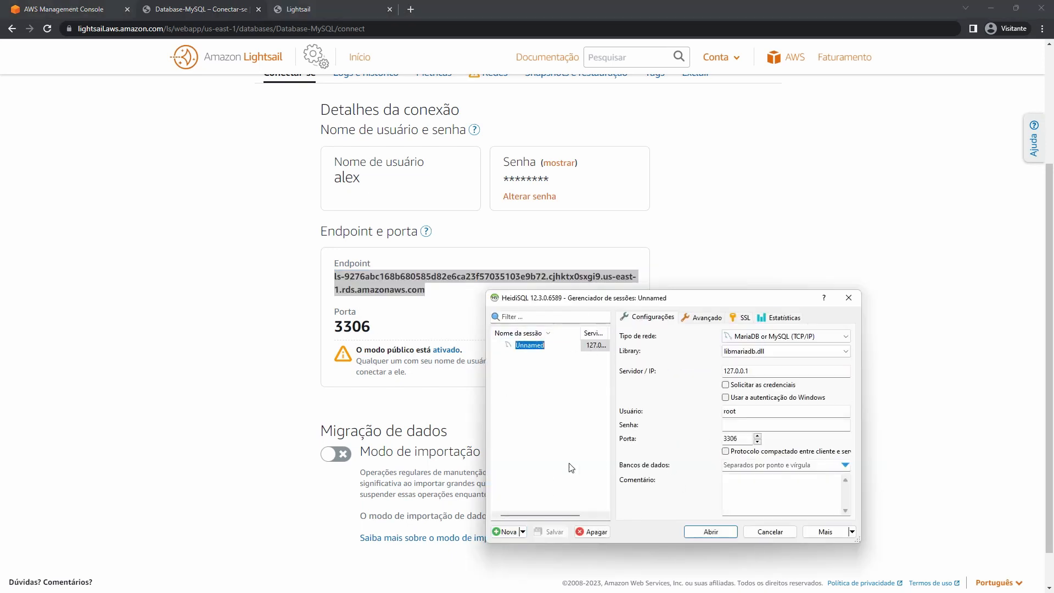
double_click(743, 370)
key("ctrl+v")
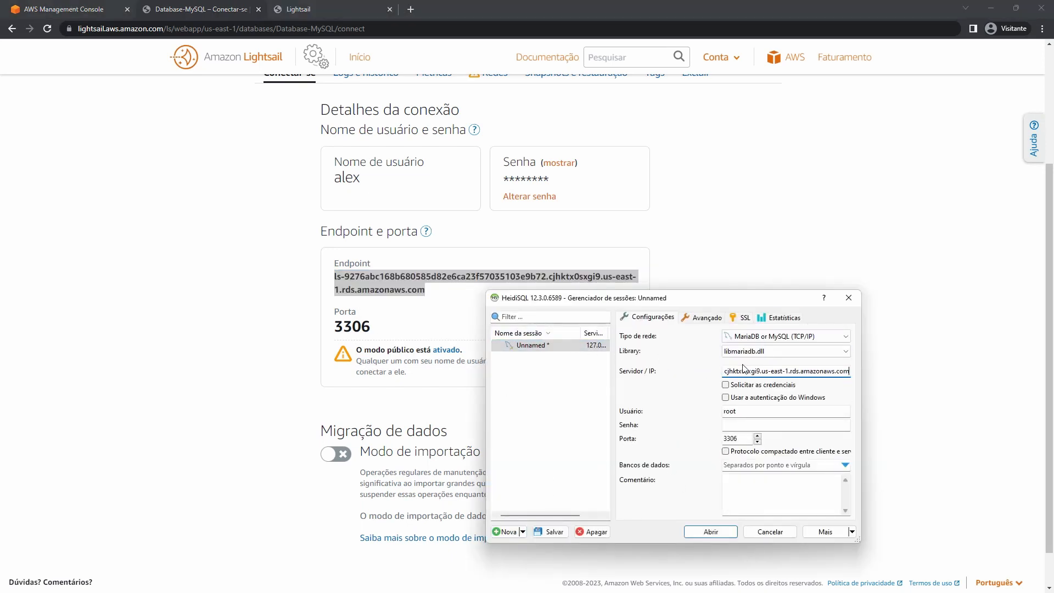
left_click_drag(740, 411, 704, 409)
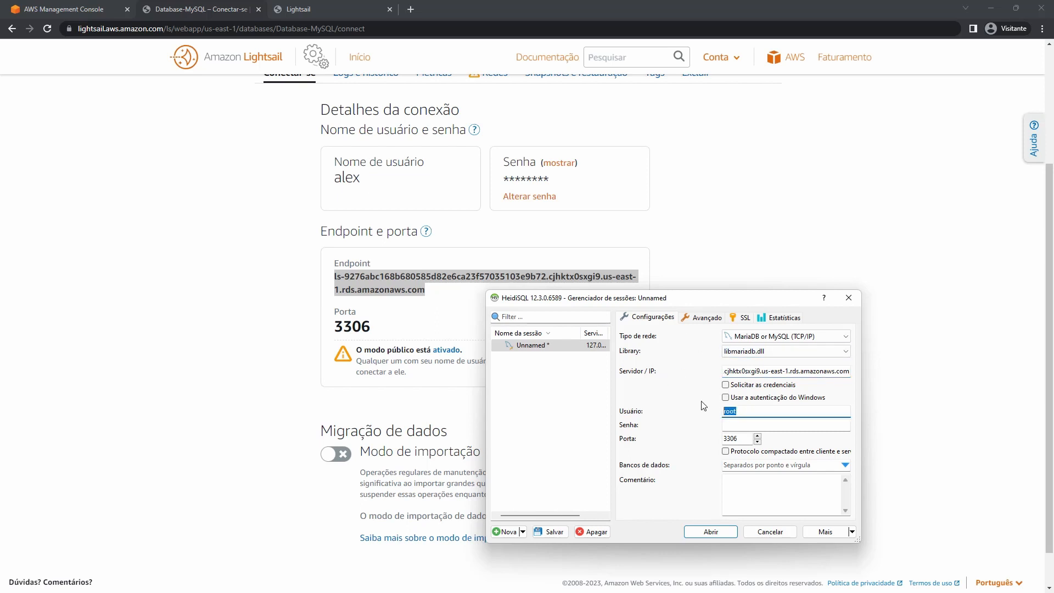
type("alex")
Copy the revealed database password from Lightsail into the session's Senha field.
left_click(277, 327)
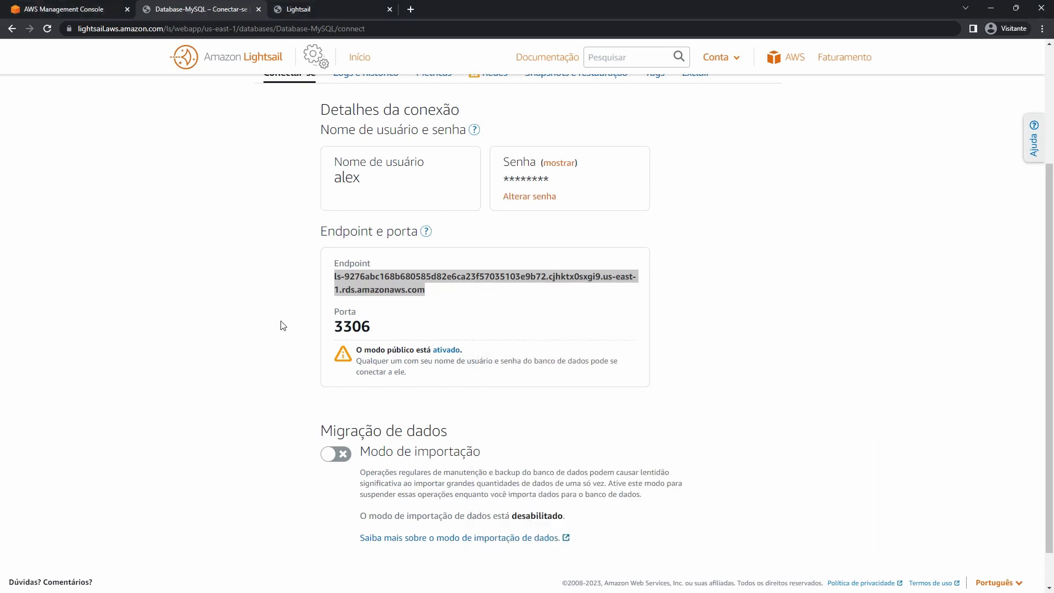
left_click(559, 170)
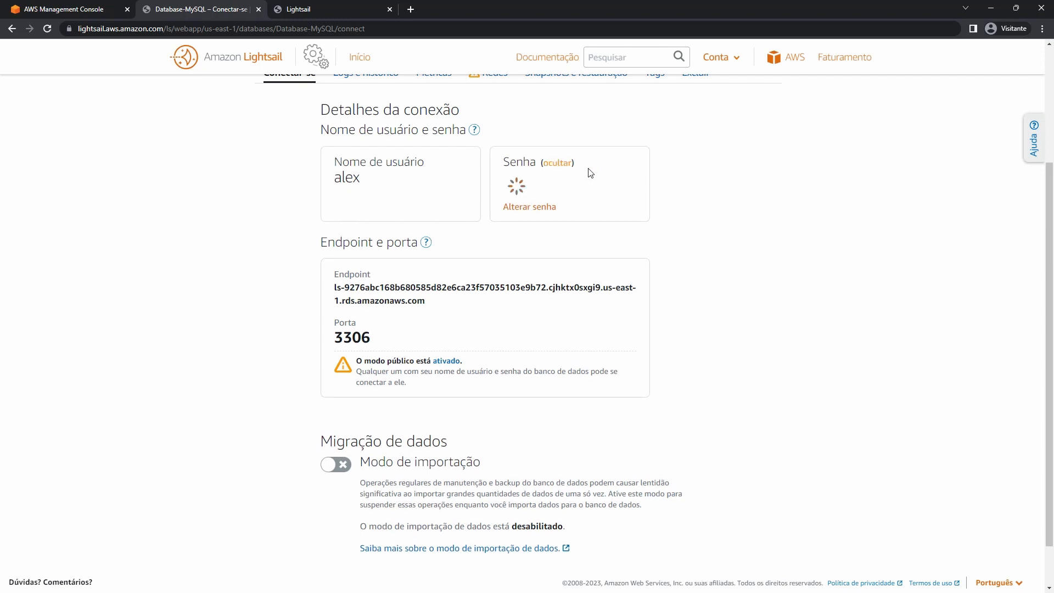
triple_click(578, 178)
right_click(578, 178)
left_click(677, 196)
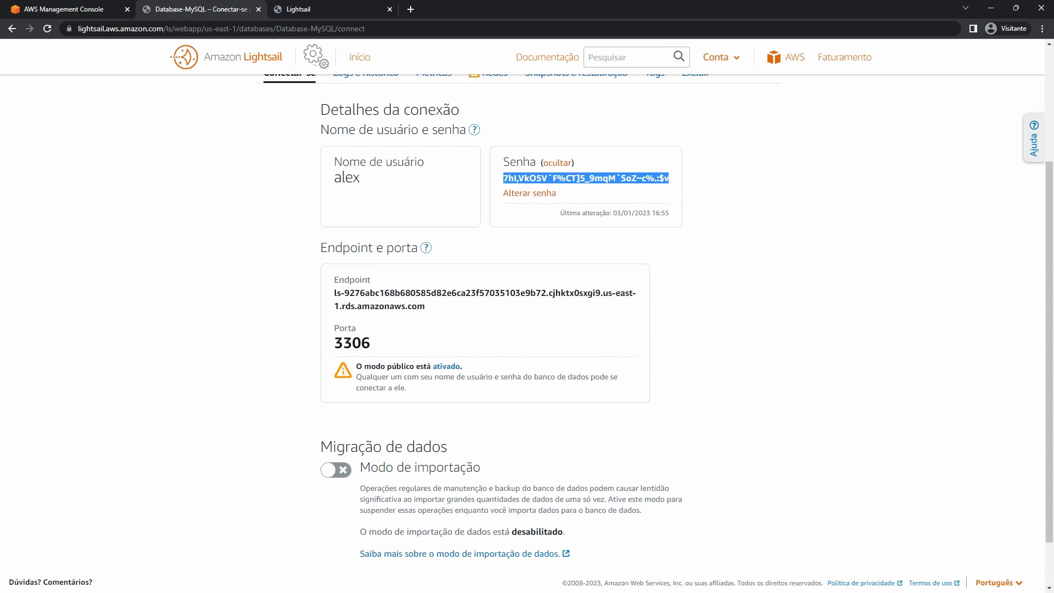
key("alt+Tab")
left_click(740, 427)
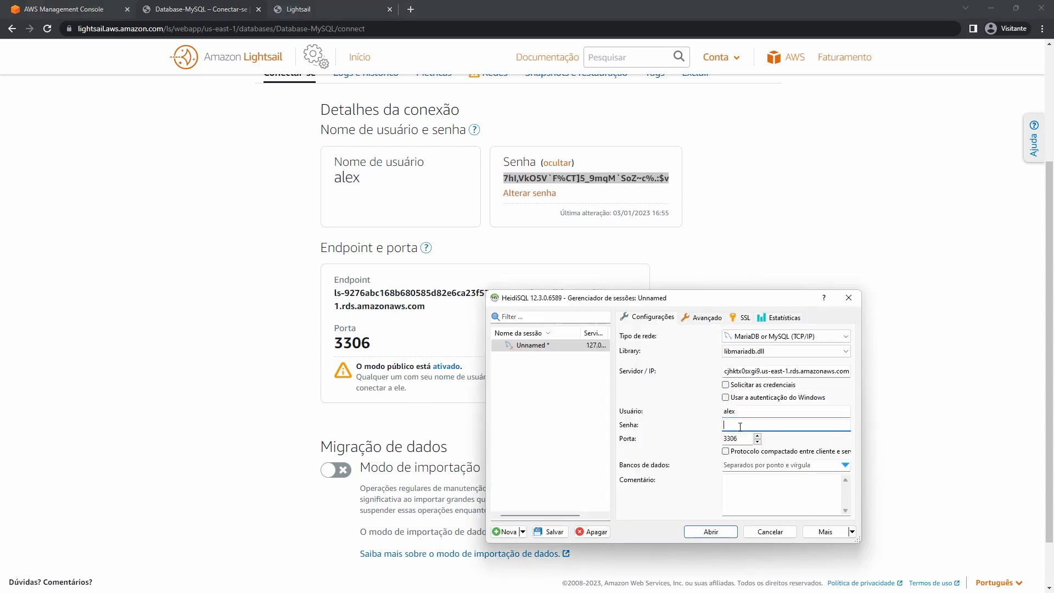
key("ctrl+v")
Open the connection and save the session changes.
left_click_drag(689, 308, 530, 117)
left_click(549, 346)
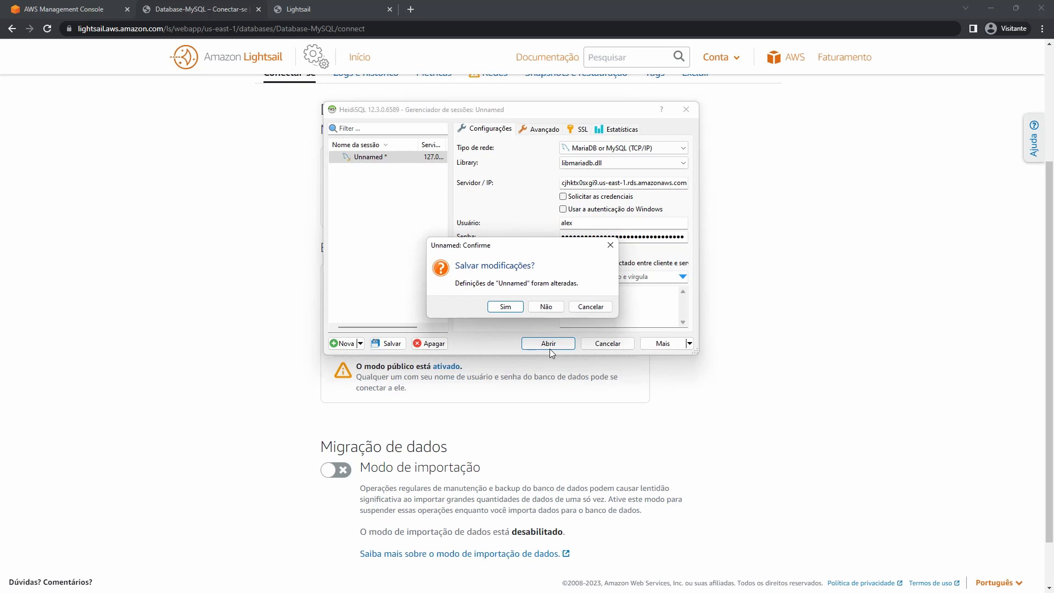
left_click(504, 308)
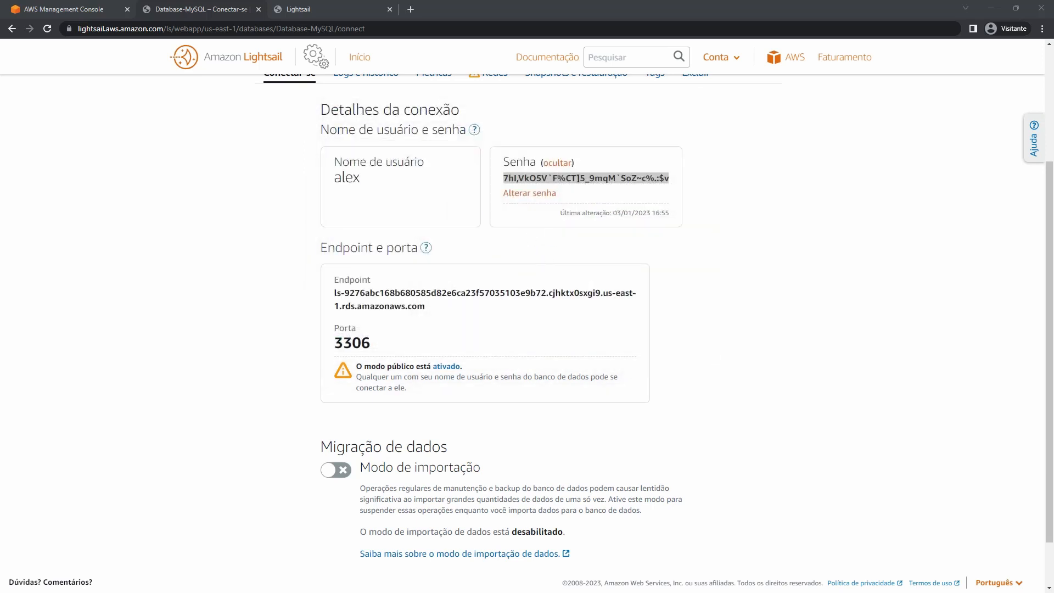
Maximize HeidiSQL and create a database named app on the Unnamed server.
double_click(371, 114)
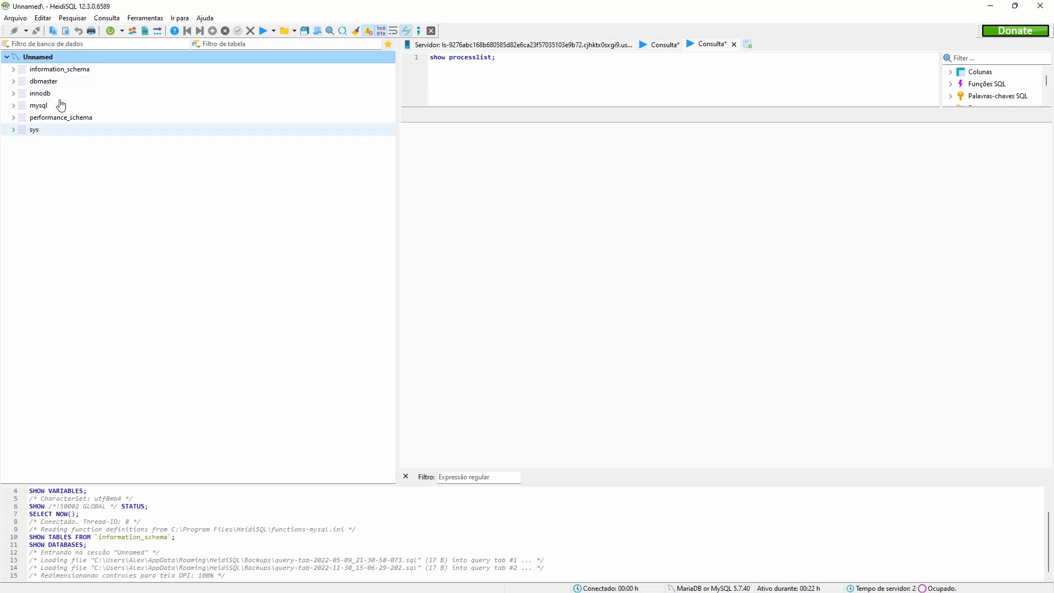
right_click(53, 59)
mouse_move(101, 116)
left_click(254, 115)
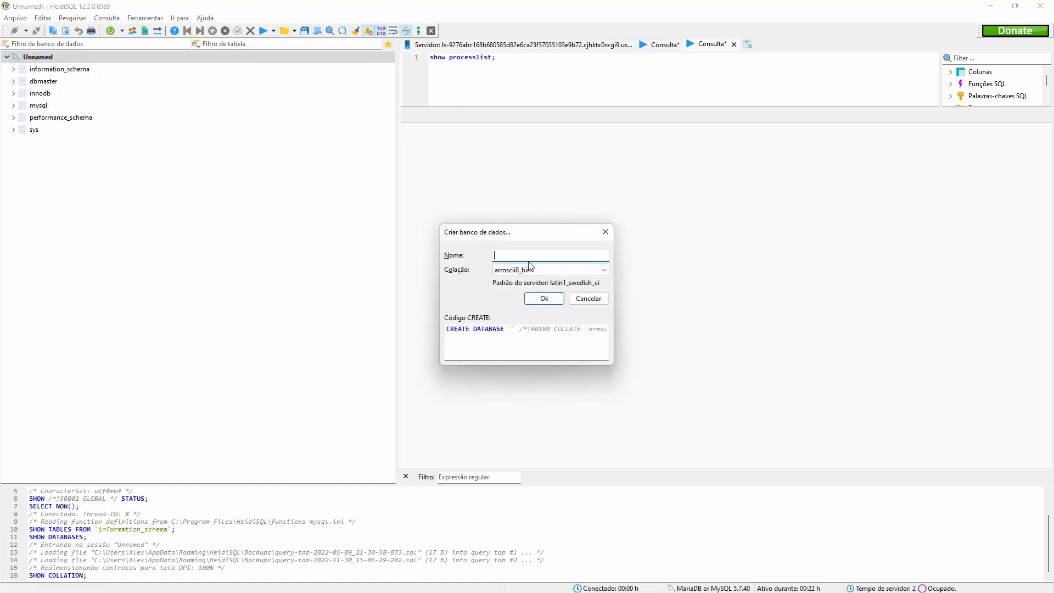
type("app")
left_click(544, 298)
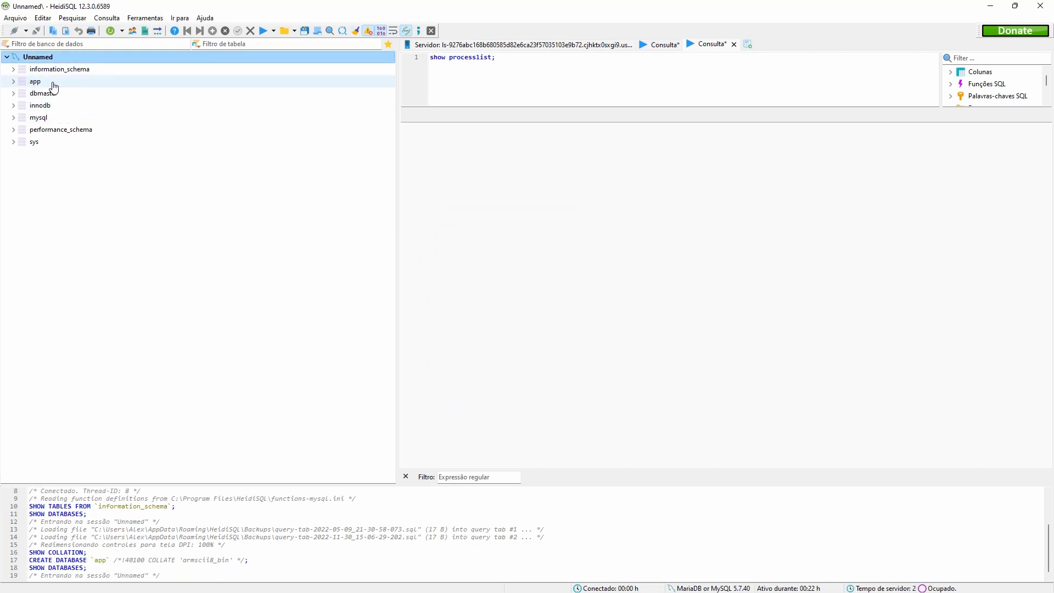
In the user manager, add a new user junio allowed from any host (%).
left_click(132, 31)
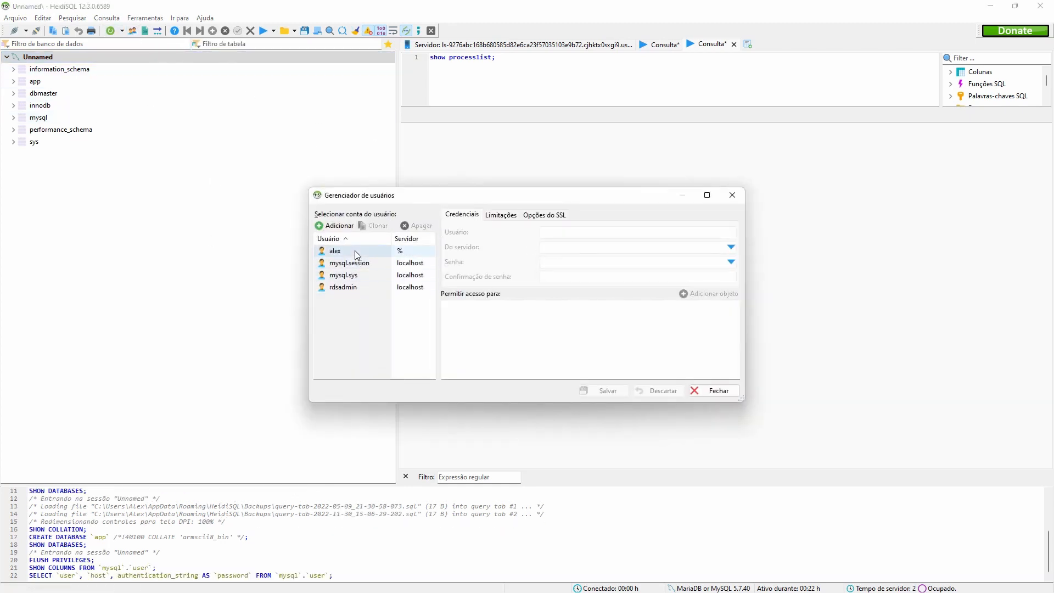
left_click(355, 251)
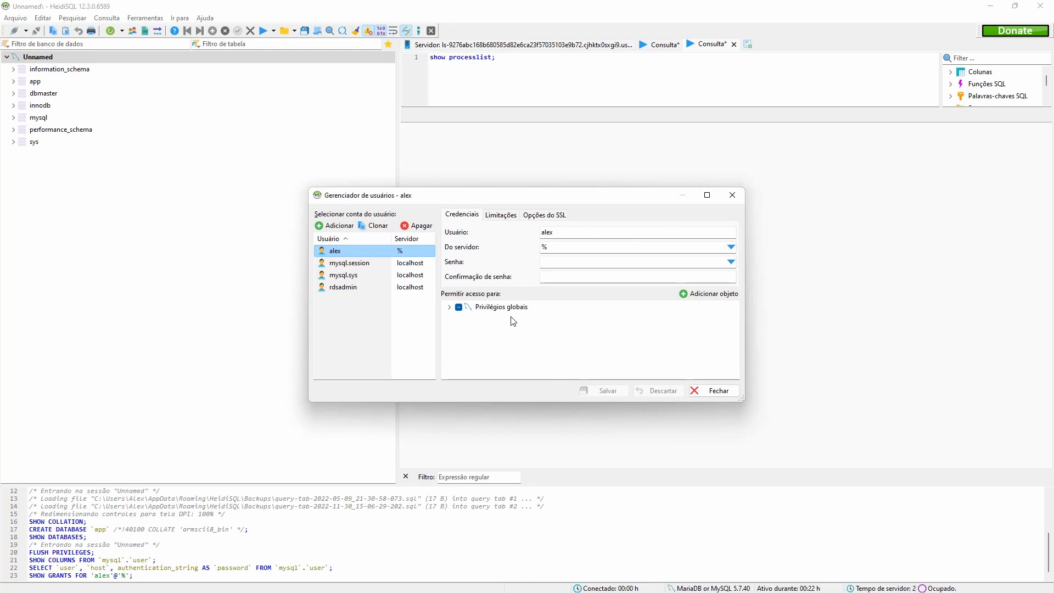
left_click(337, 227)
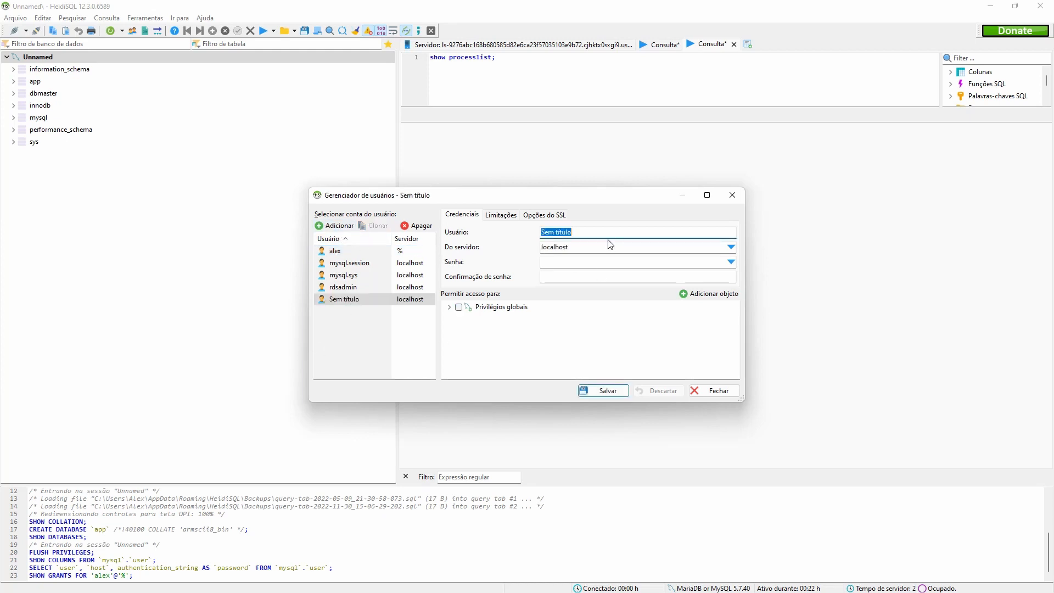
type("junio")
left_click(609, 246)
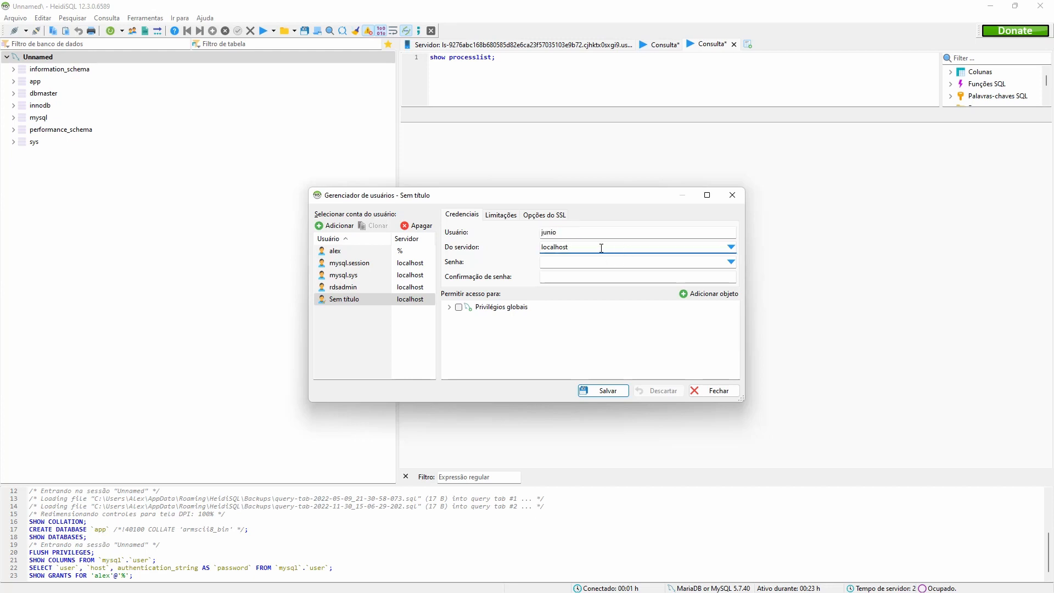
left_click(731, 247)
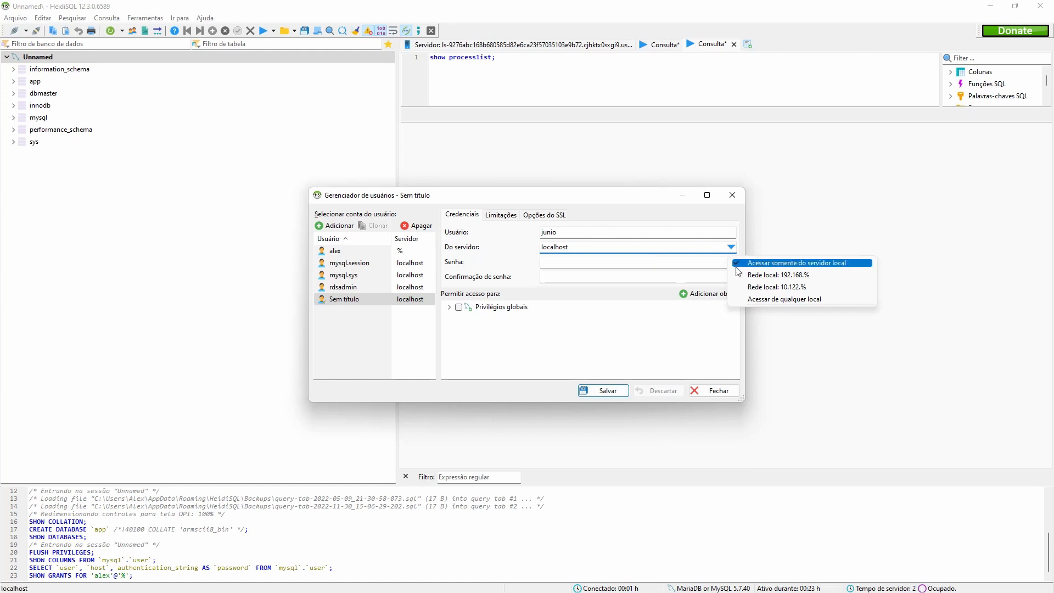
left_click(778, 299)
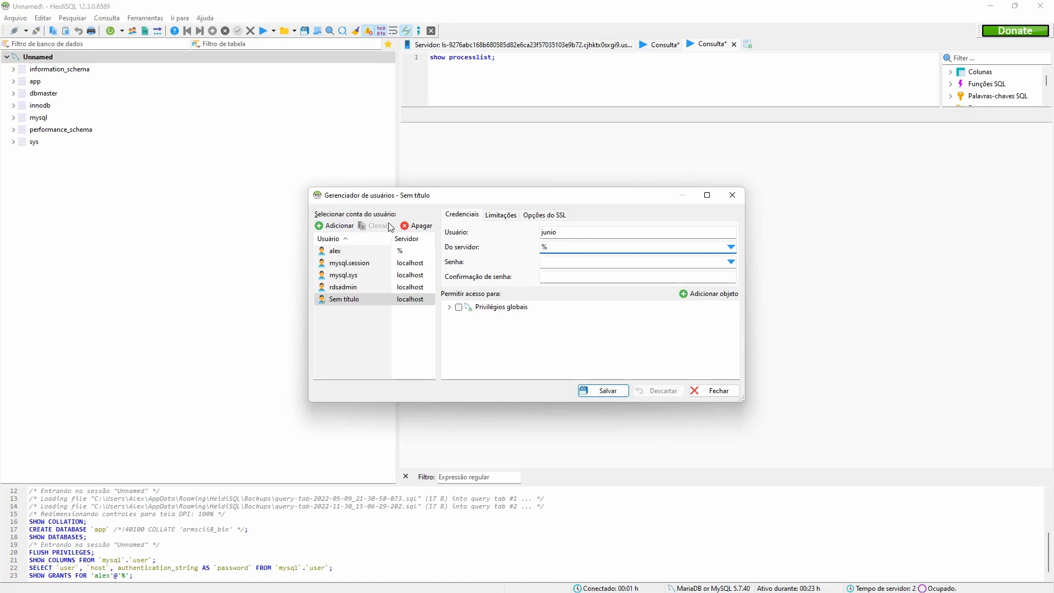
Enter the new user's password in Senha and Confirmação de senha.
left_click(542, 261)
left_click(565, 244)
left_click(580, 262)
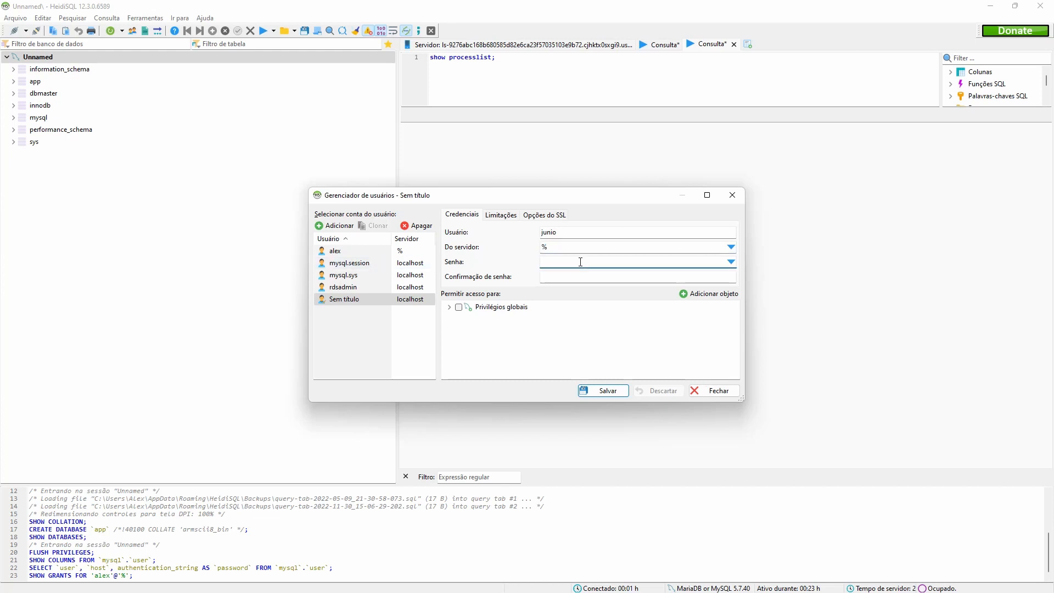
type("••••••••••••")
key("ctrl+a")
type("•••••••••••")
Grant junio every privilege on the app database and save the user.
left_click(718, 295)
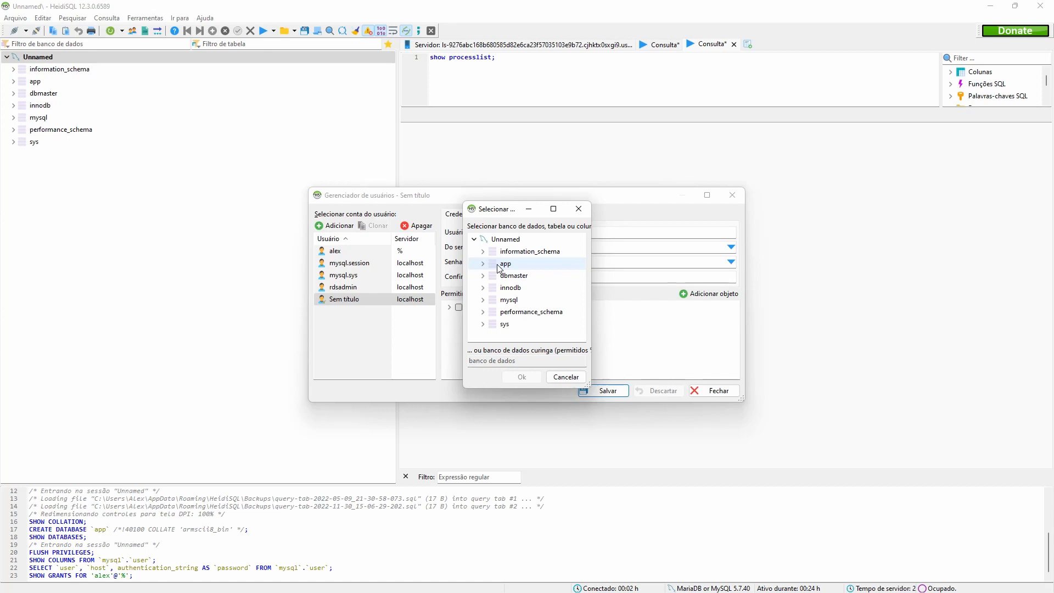
left_click(511, 269)
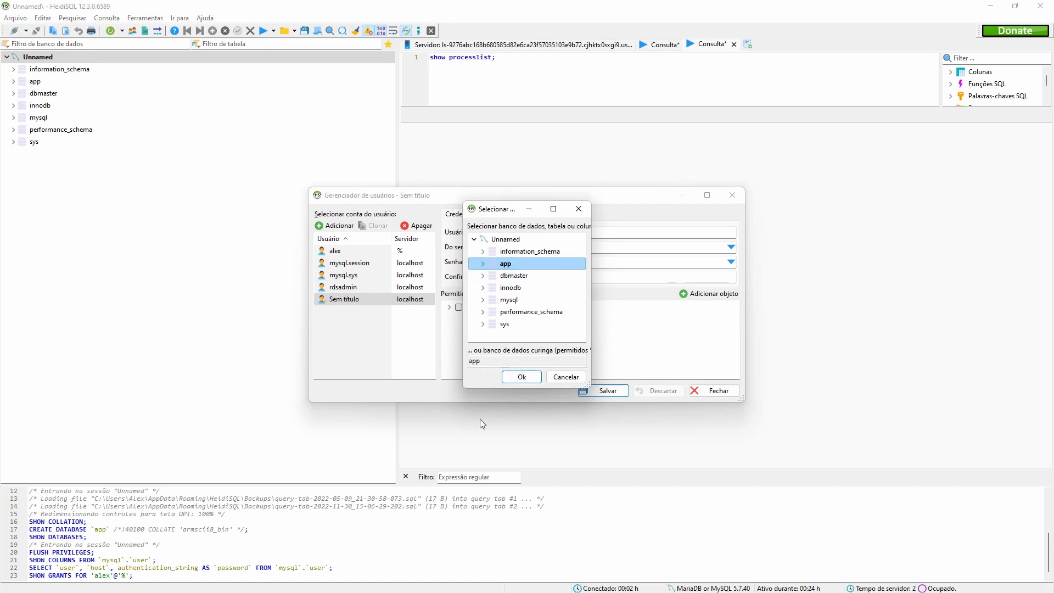
left_click(525, 375)
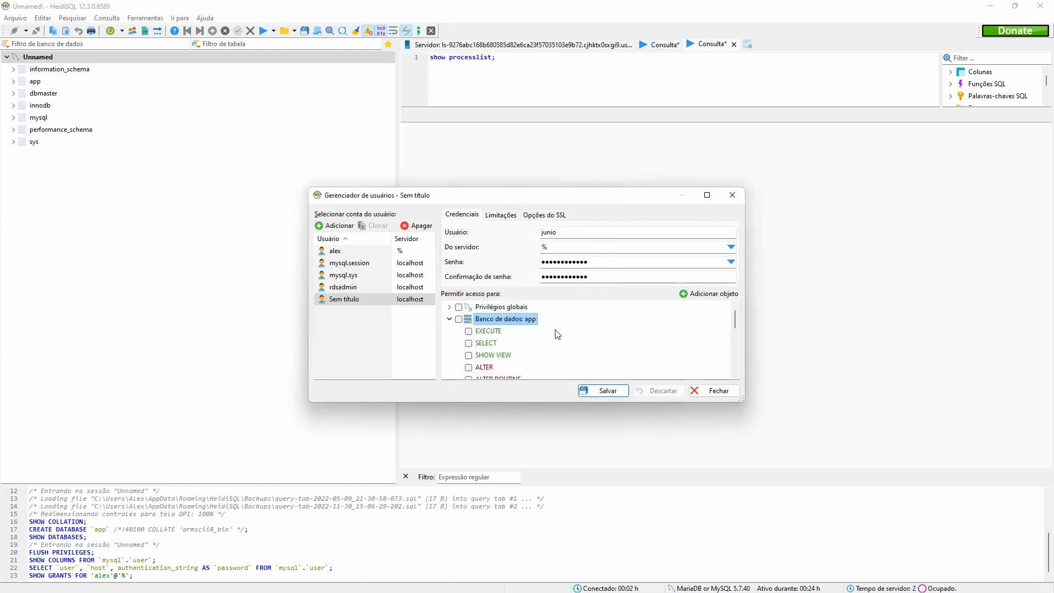
scroll(558, 334, "down", 5)
scroll(543, 338, "up", 5)
left_click(458, 319)
scroll(551, 334, "down", 5)
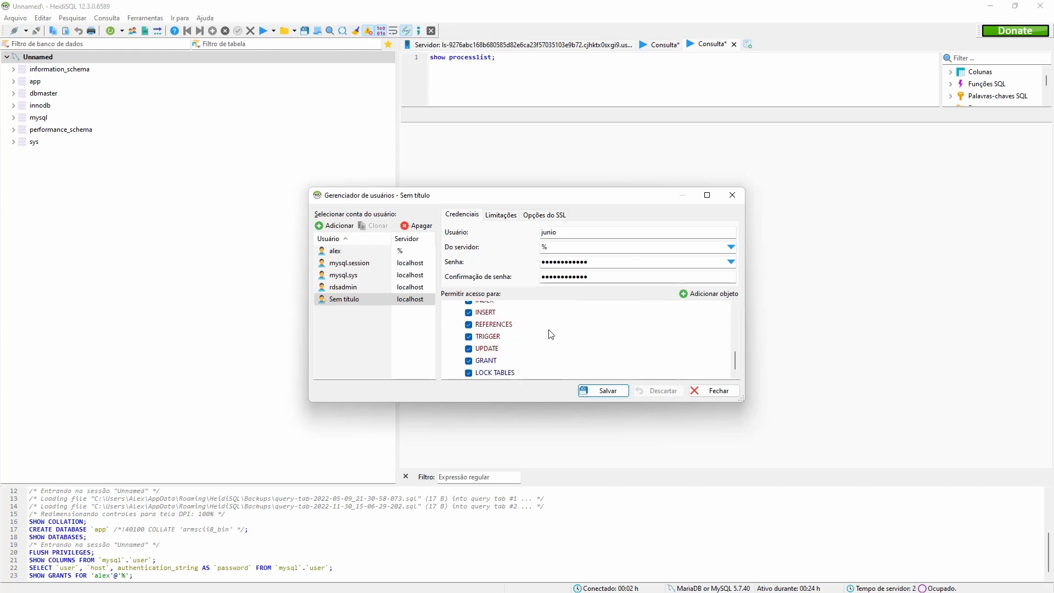
scroll(552, 334, "up", 5)
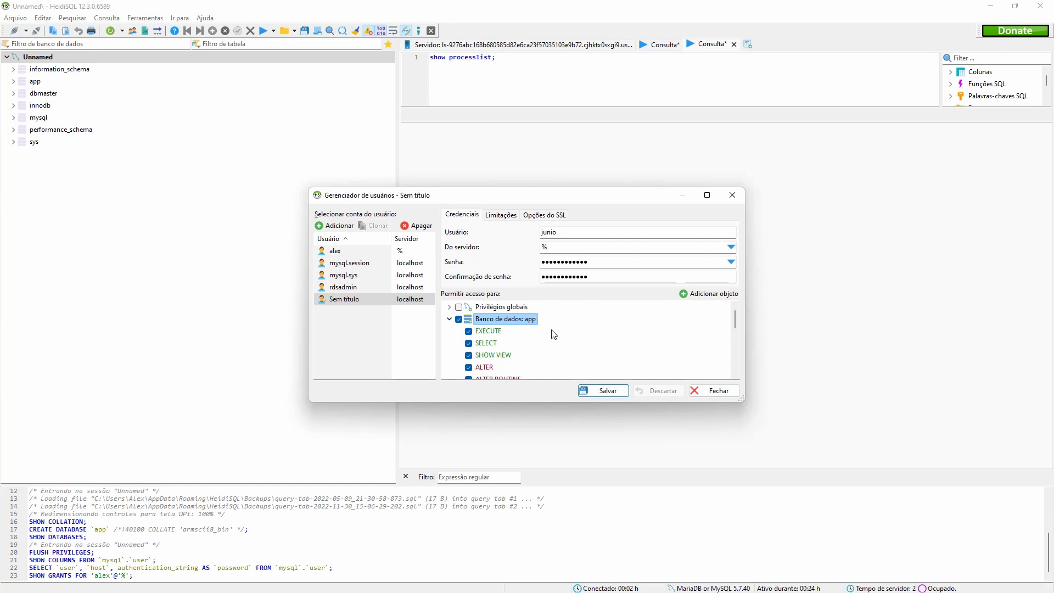
left_click(606, 391)
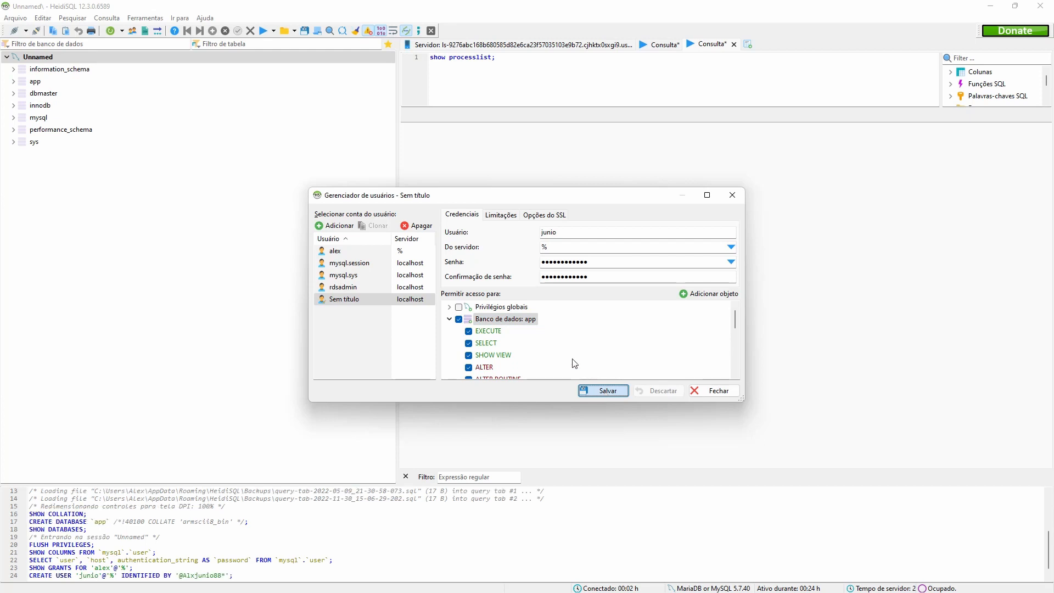
left_click(717, 391)
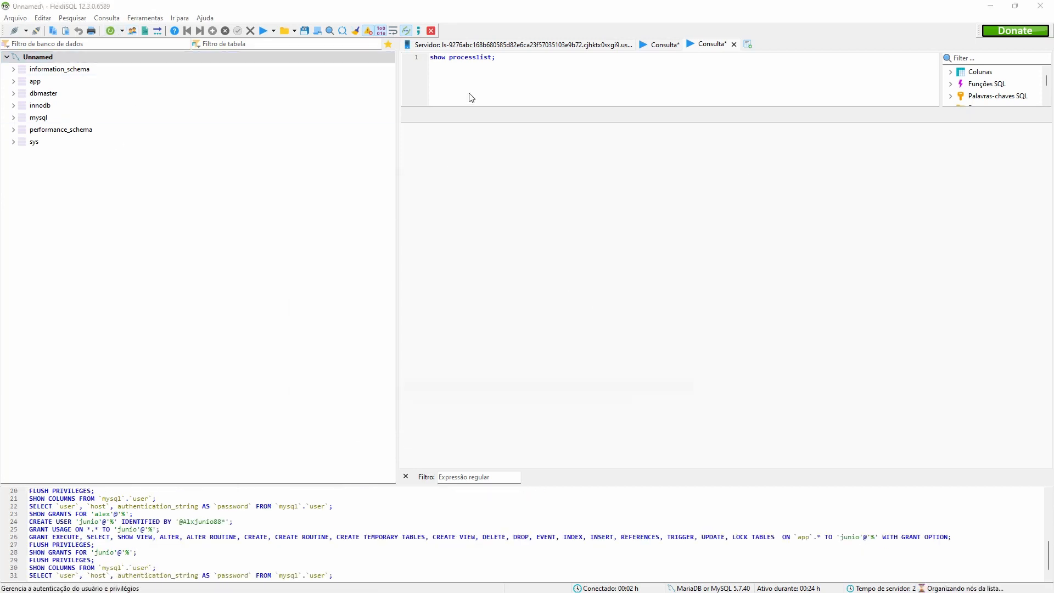
Review junio's access, then quit HeidiSQL without saving the query tab.
left_click(373, 270)
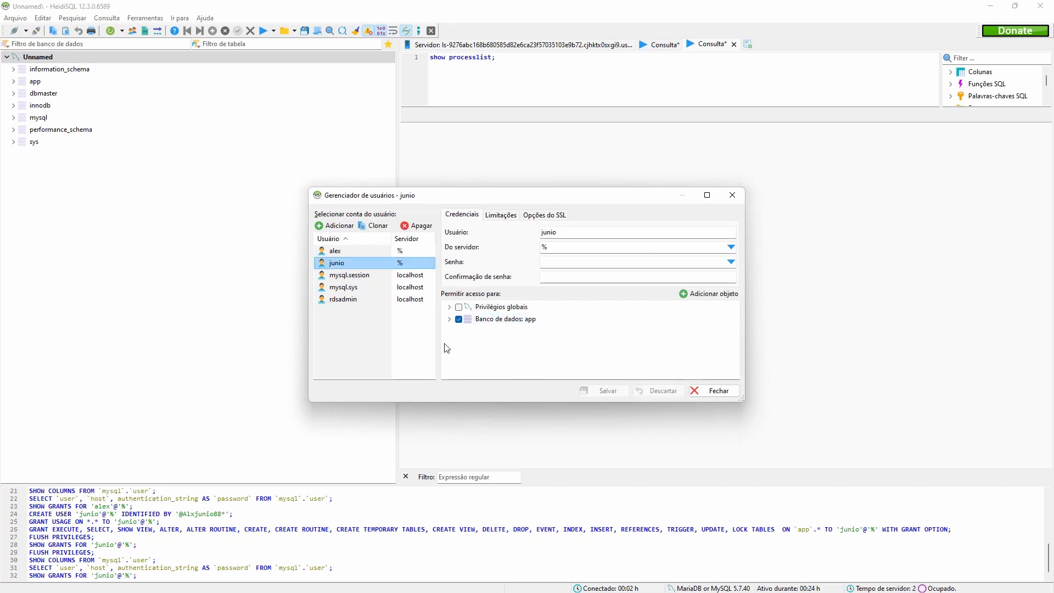
left_click(733, 195)
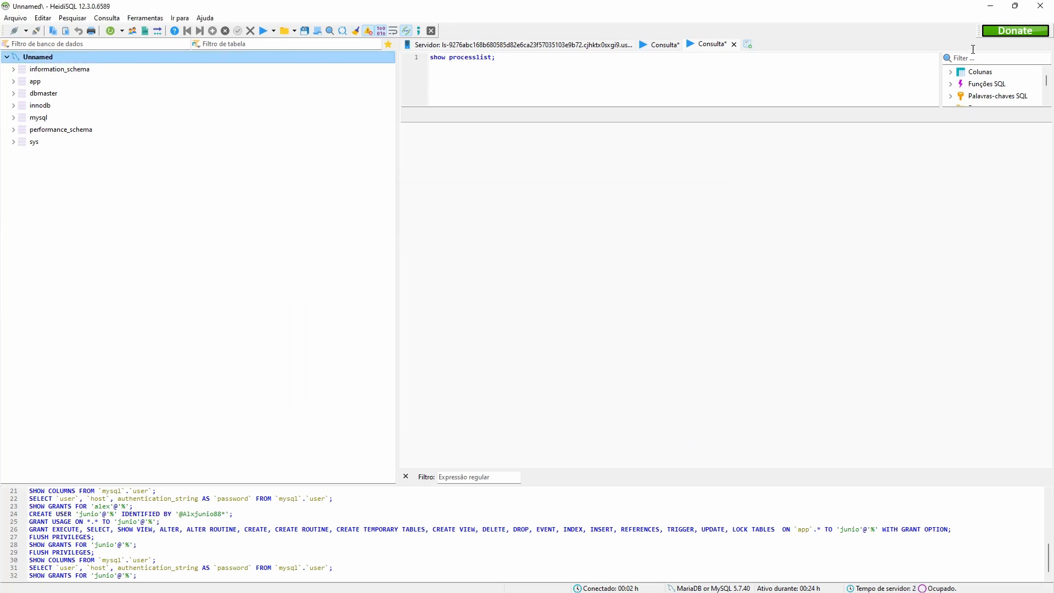
left_click(1040, 9)
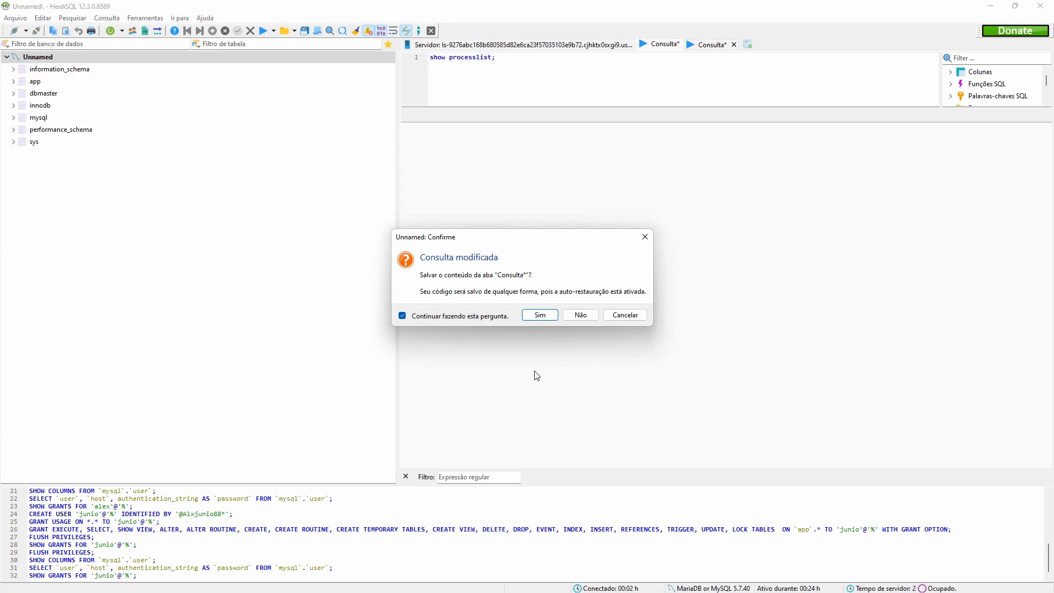
left_click(580, 314)
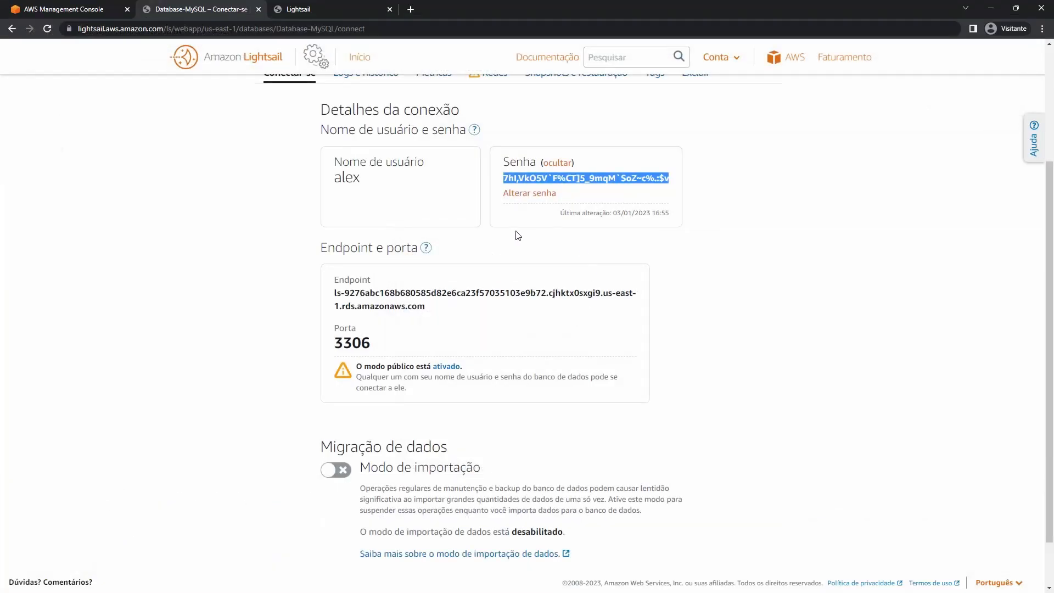
From the Lightsail databases list, delete Database-PostgreSQL.
left_click(615, 224)
scroll(593, 297, "up", 3)
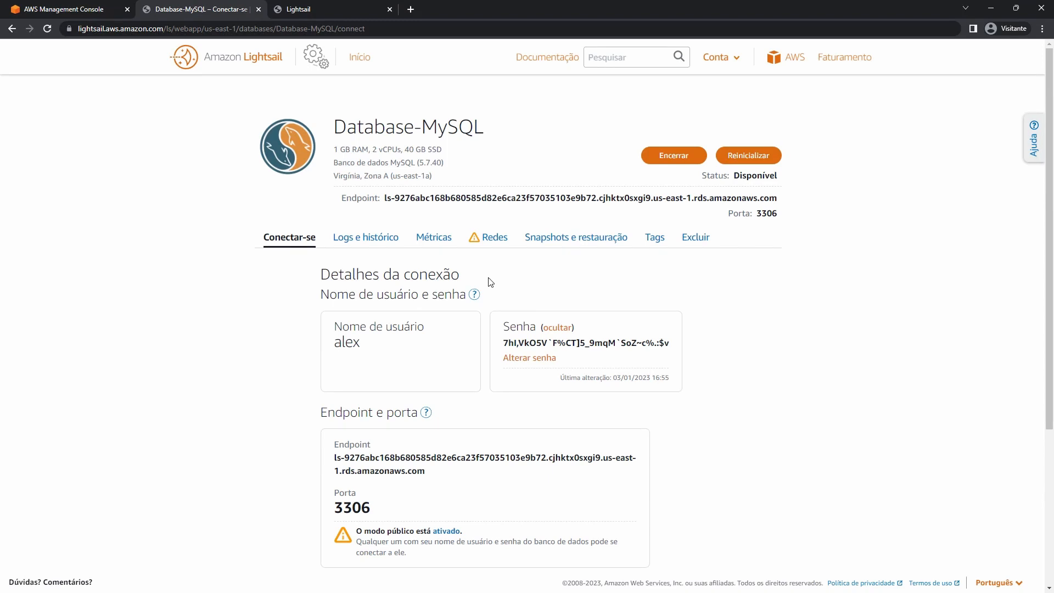
left_click(363, 59)
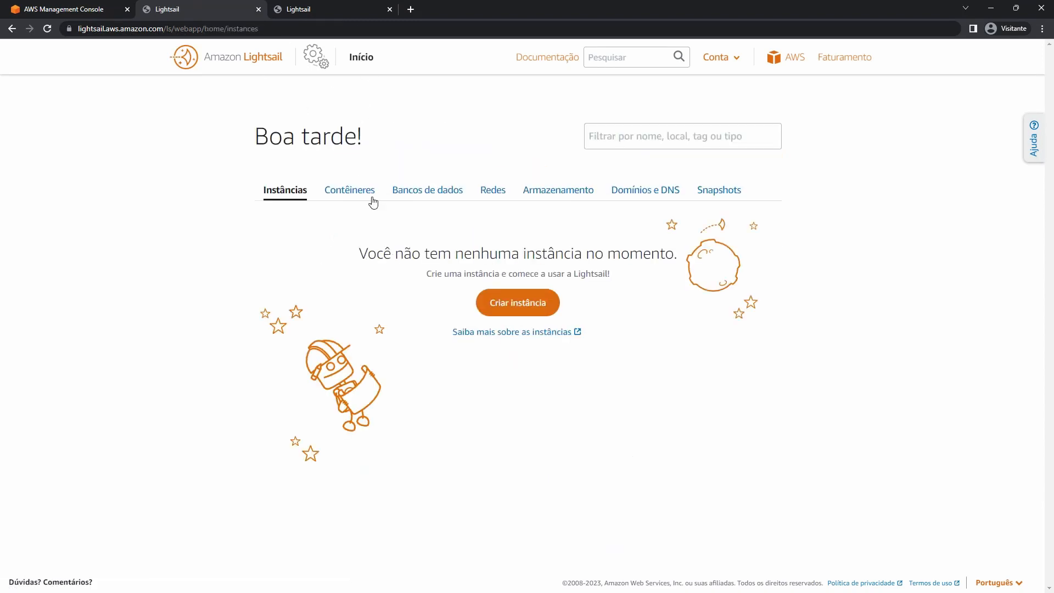
left_click(419, 198)
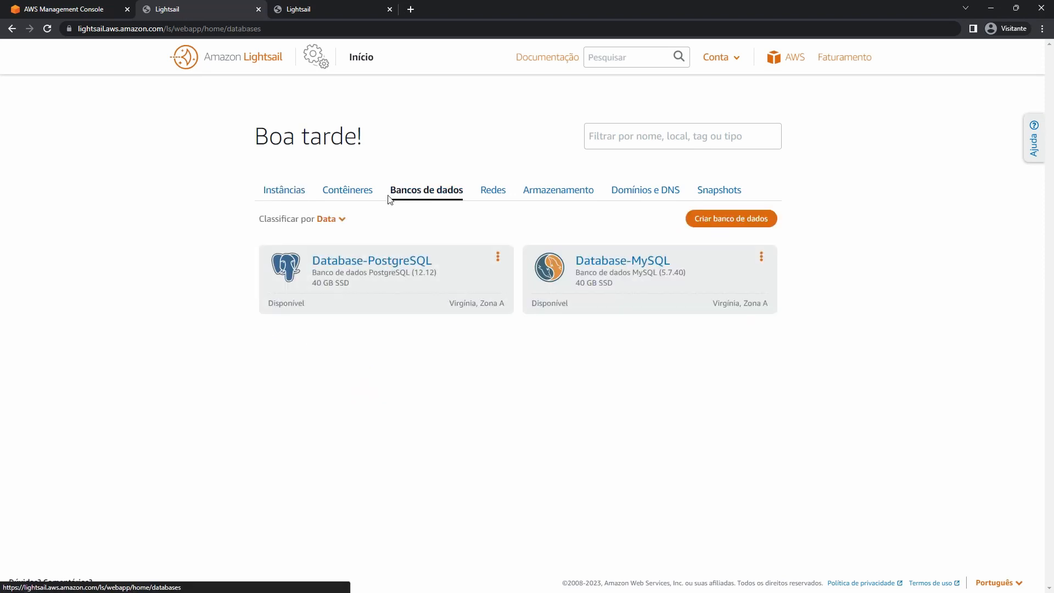
left_click(388, 264)
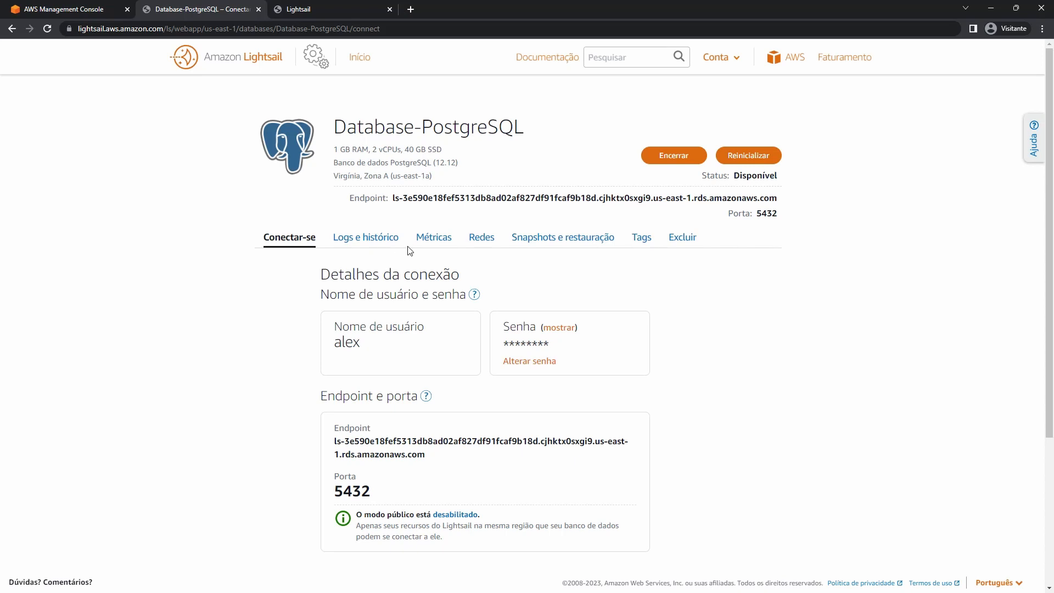
left_click(488, 238)
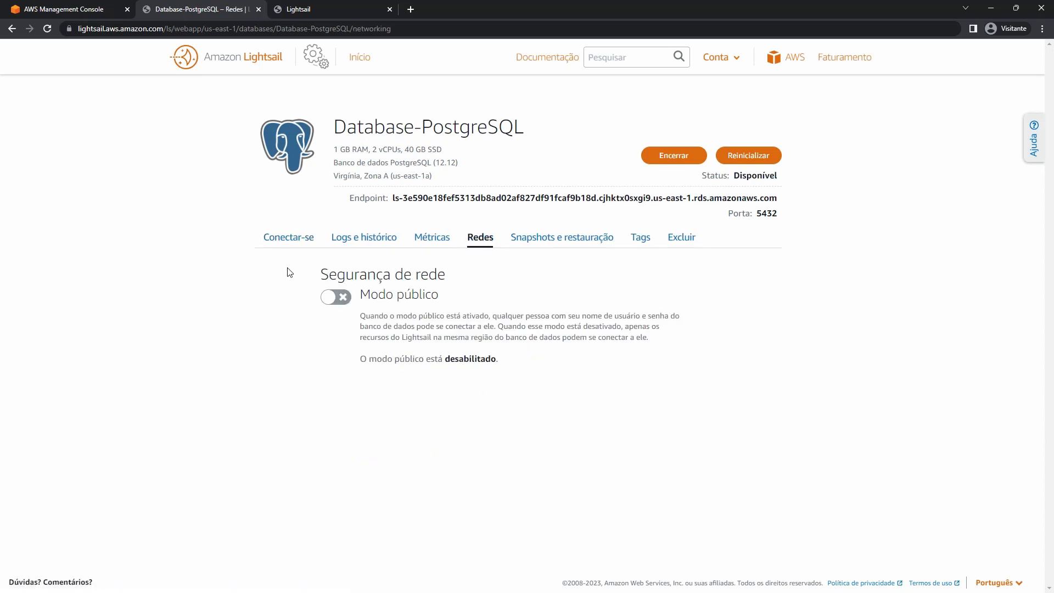
left_click(294, 241)
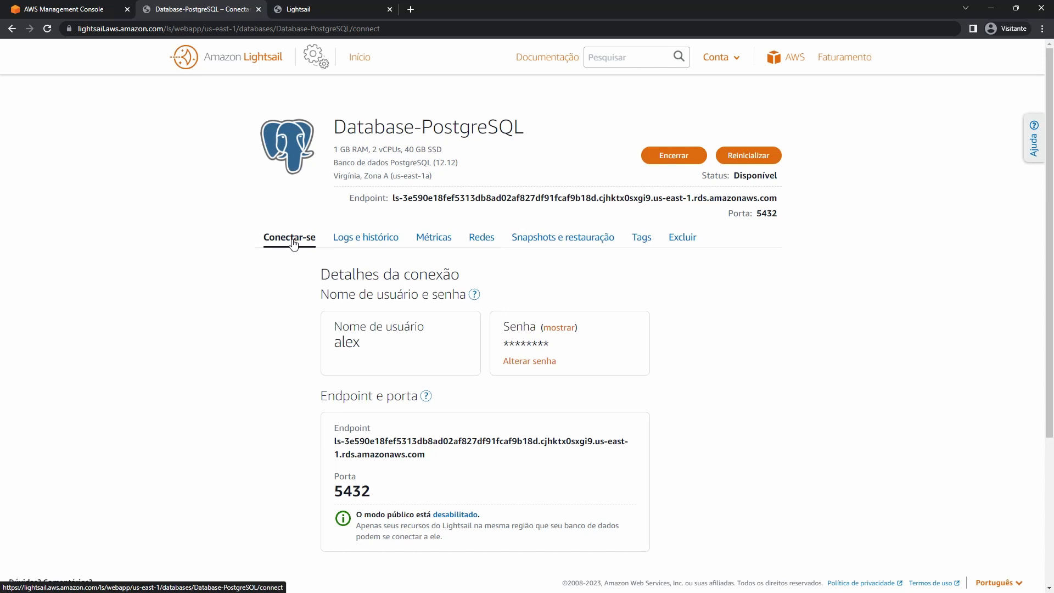
left_click(692, 240)
left_click(433, 333)
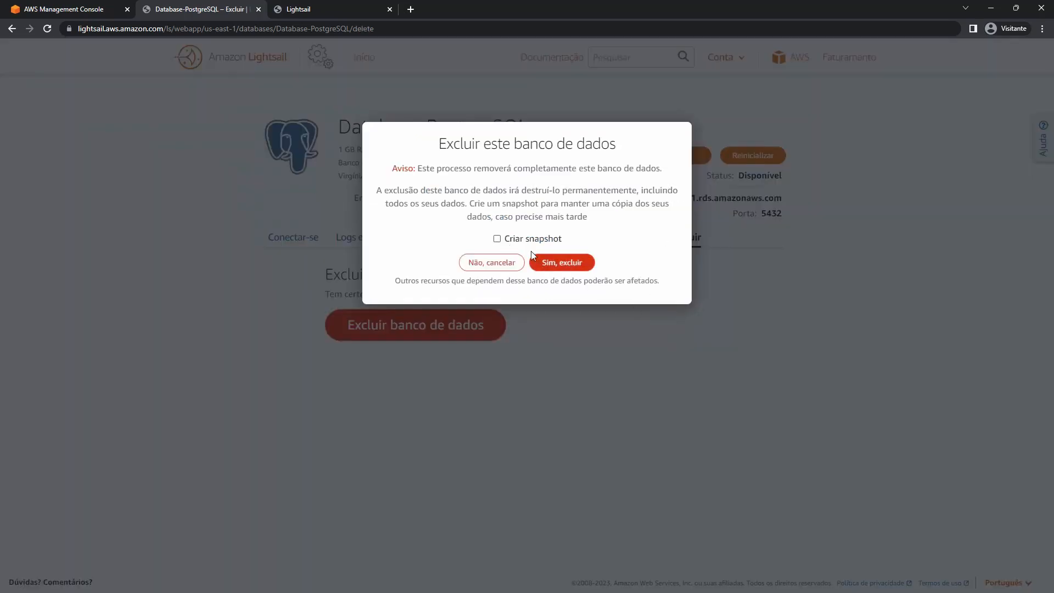
left_click(584, 264)
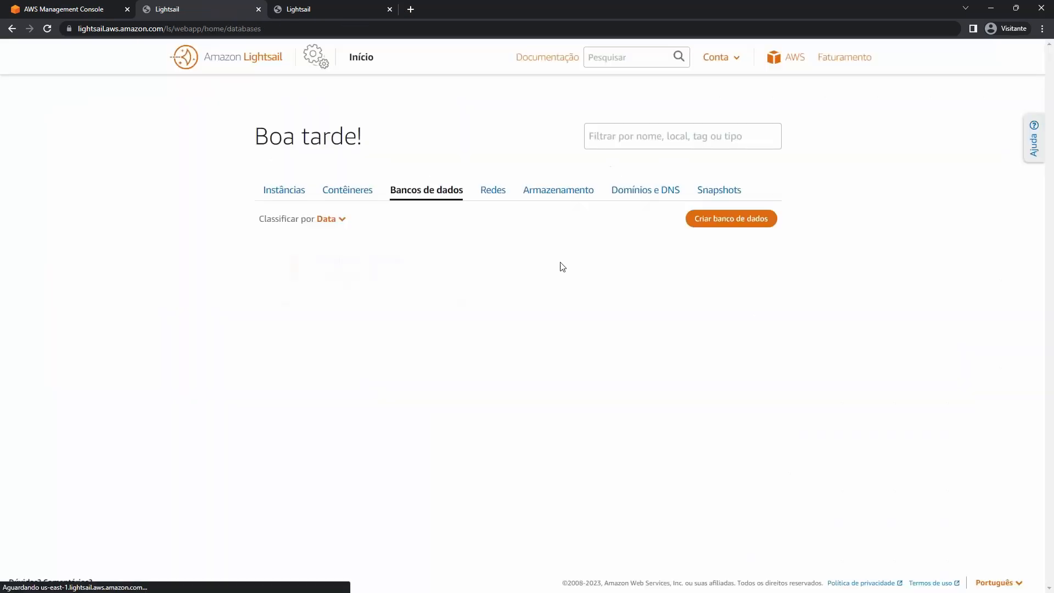
Delete Database-MySQL through its card menu.
left_click(503, 258)
left_click(482, 316)
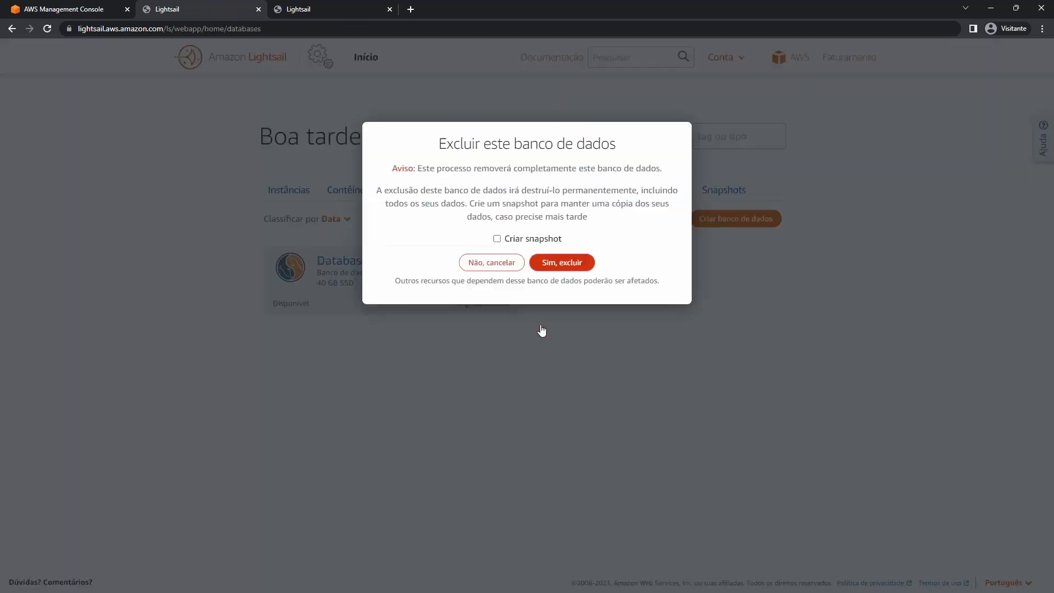
left_click(556, 267)
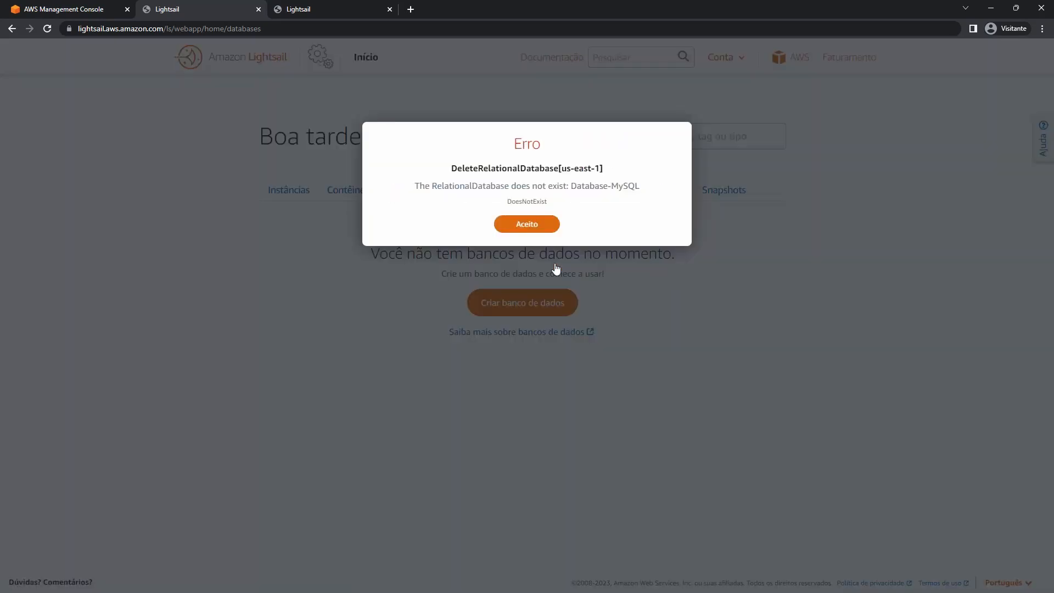
Dismiss the DoesNotExist error, reload the databases page, and close the extra Lightsail tab.
left_click(527, 224)
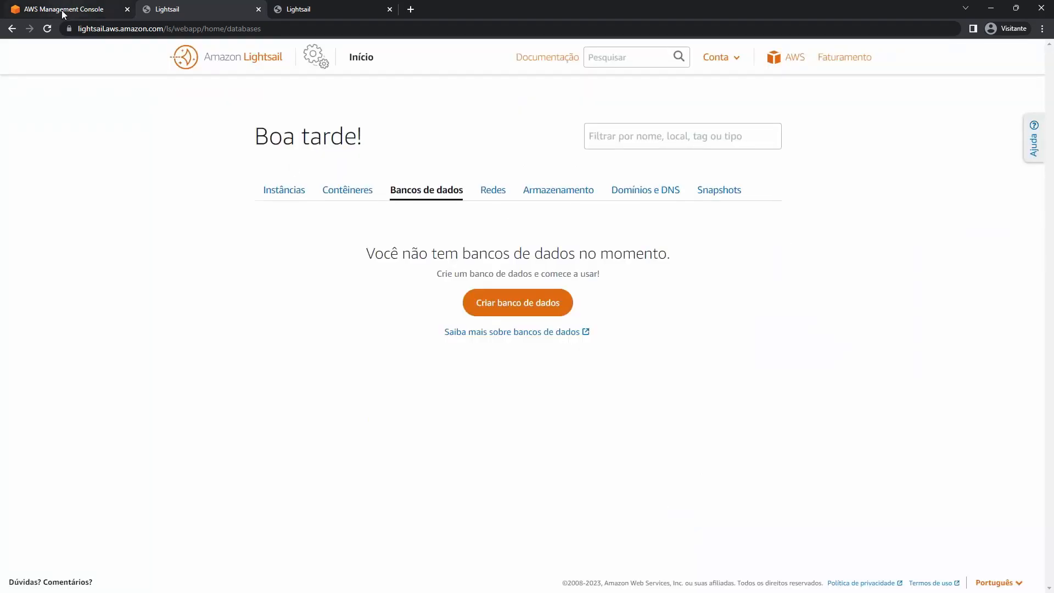
left_click(47, 29)
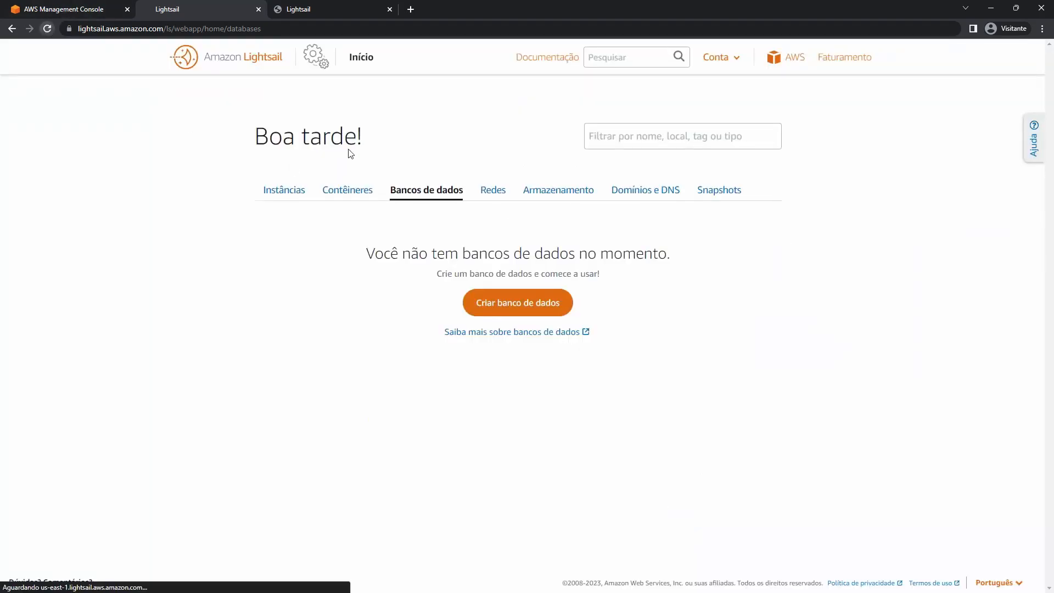
left_click(390, 9)
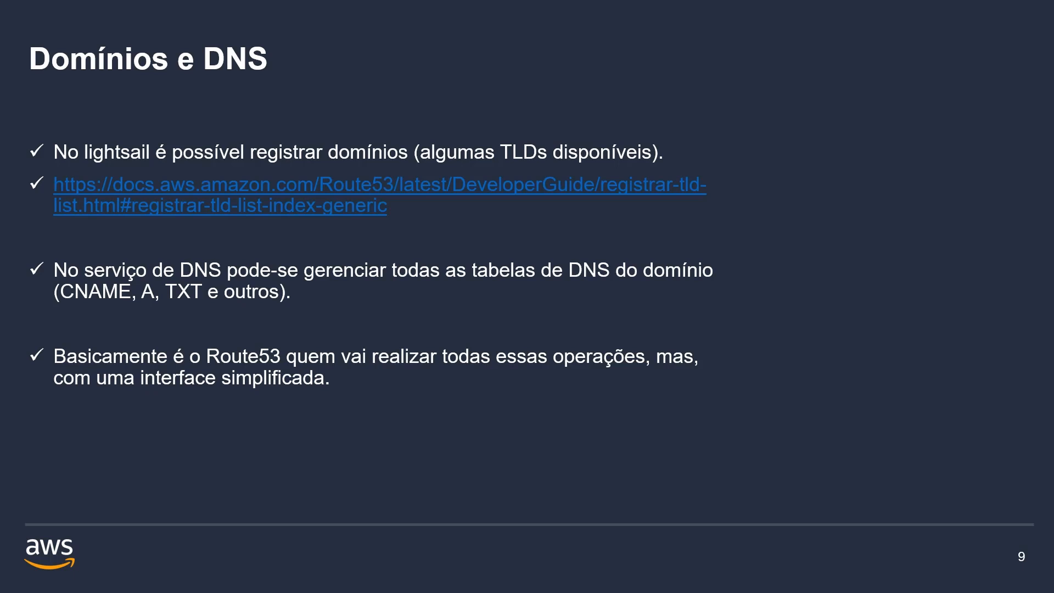
Browse the Route 53 registrable domains list from generic to geographic TLDs, then return to Lightsail.
left_click(651, 193)
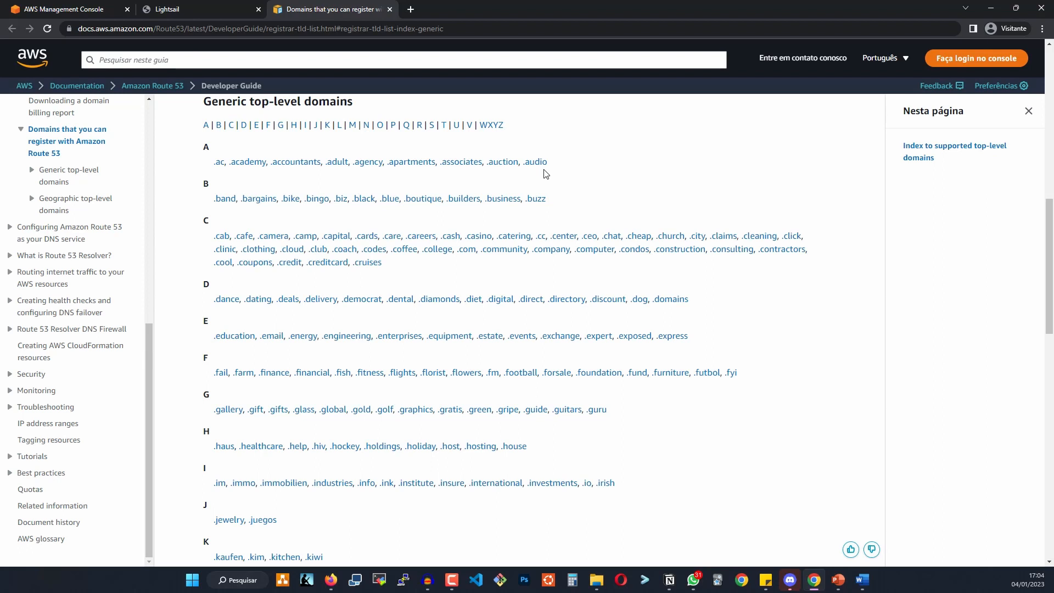
left_click_drag(531, 199, 548, 200)
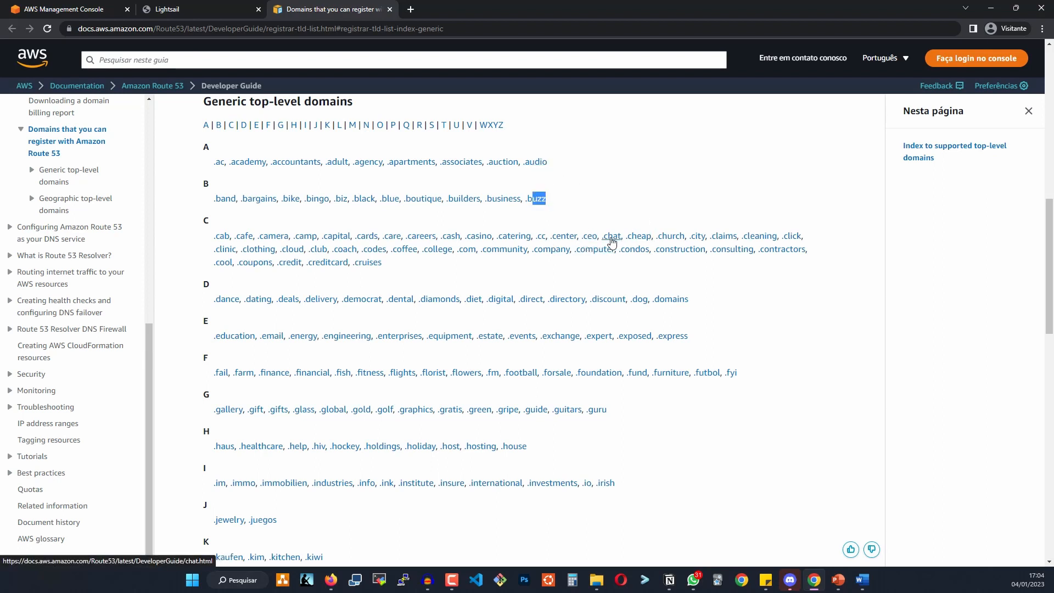
scroll(621, 245, "down", 3)
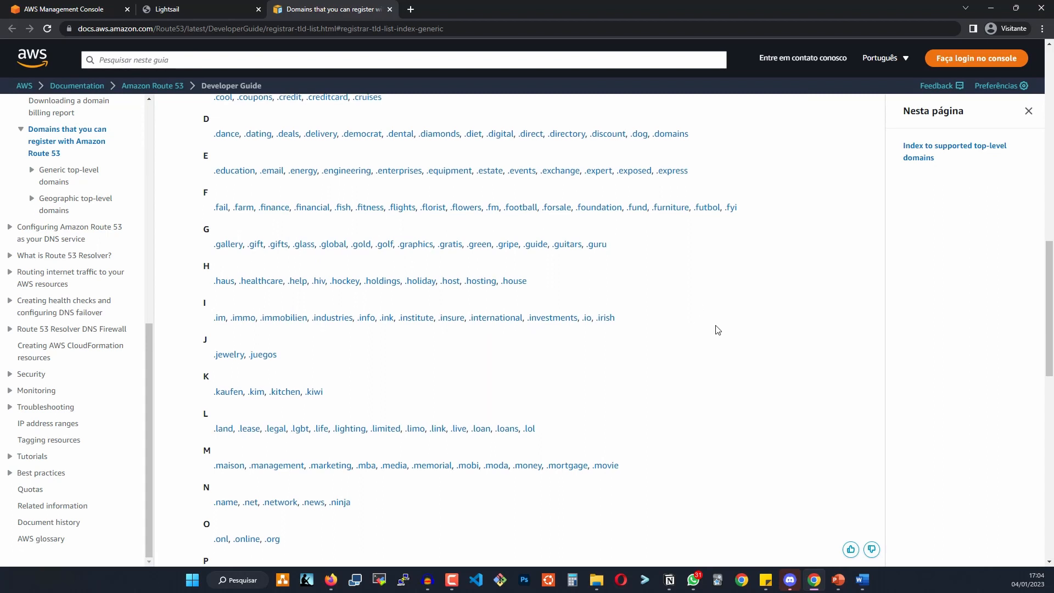
scroll(605, 443, "down", 15)
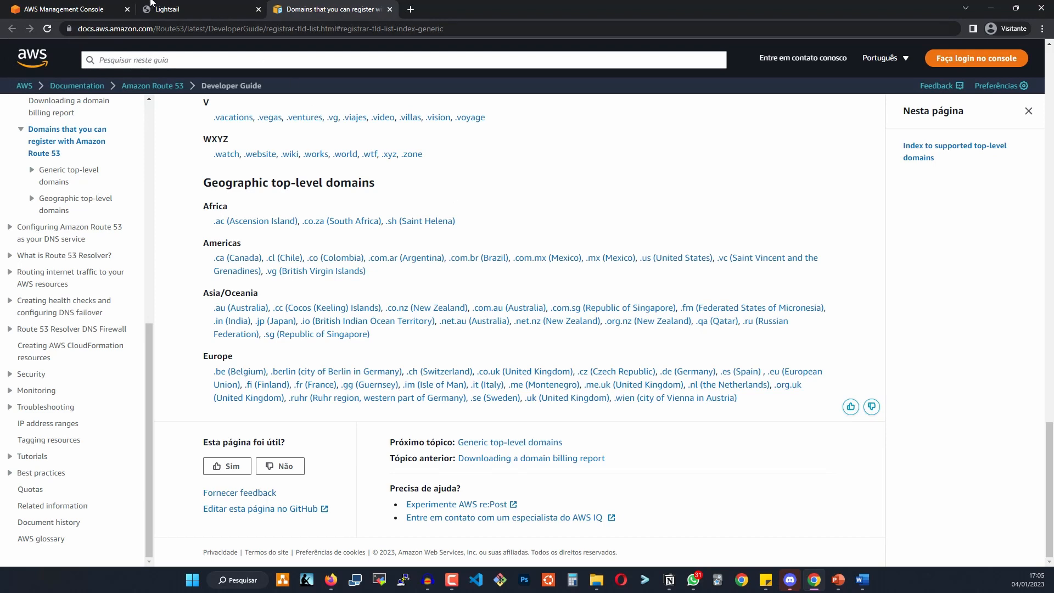
left_click(164, 9)
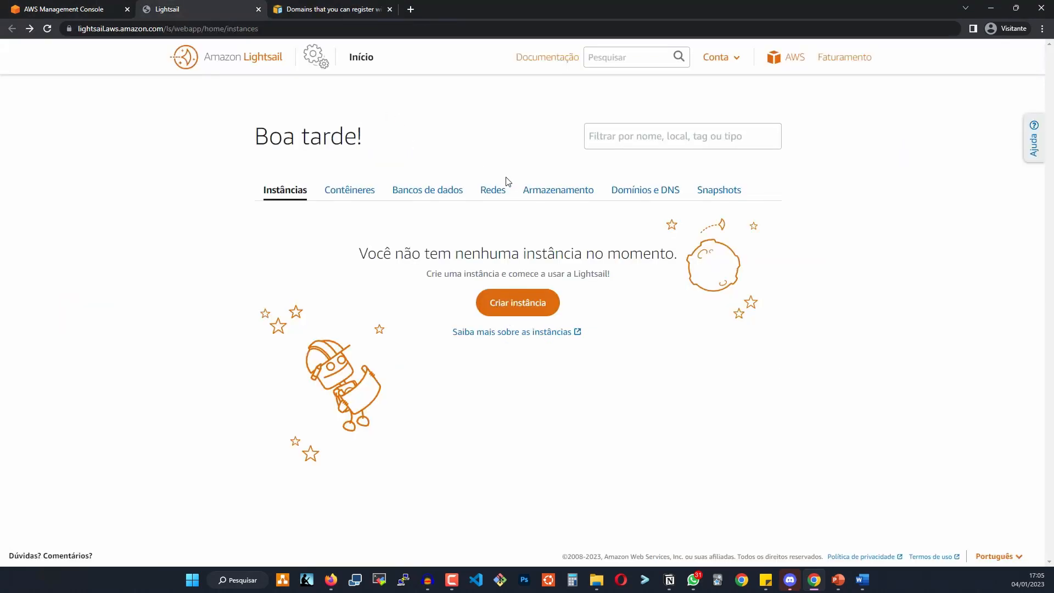
Go to Domínios e DNS, choose Registrar domínio, and focus the domain name field.
left_click(637, 194)
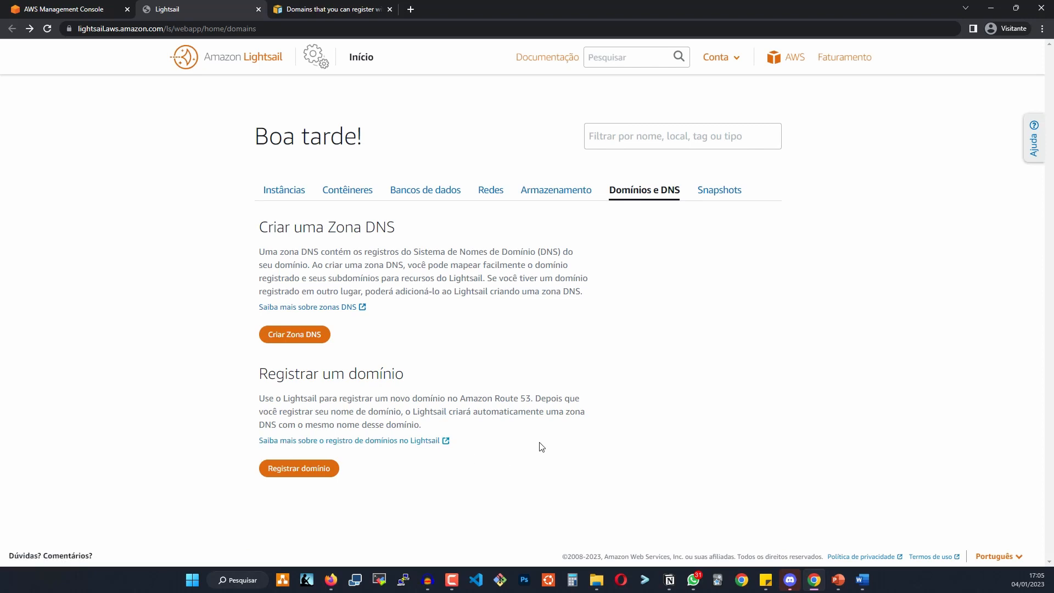
left_click(313, 473)
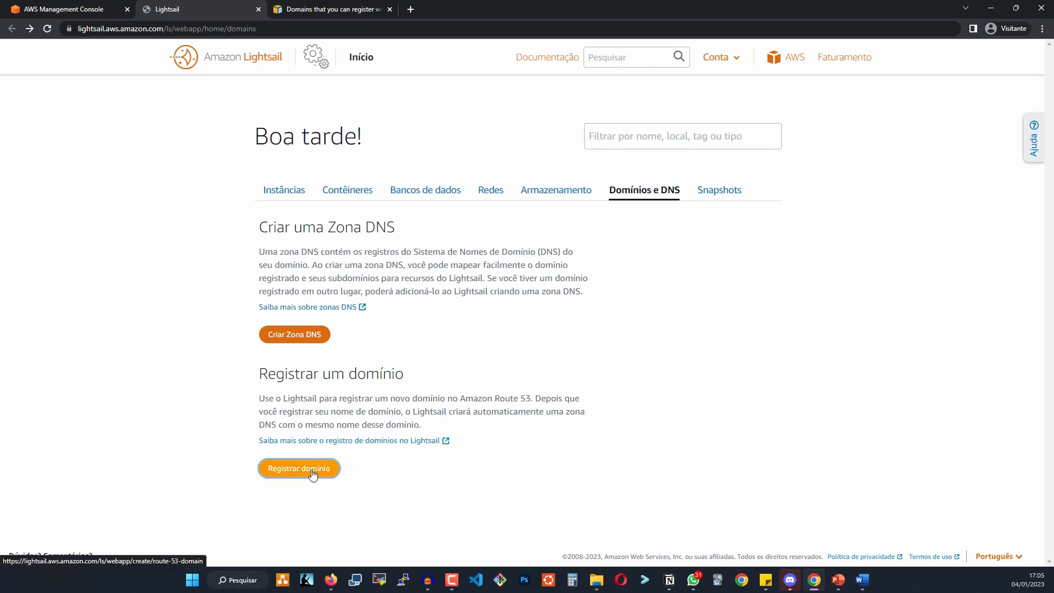
scroll(414, 344, "down", 2)
left_click(332, 230)
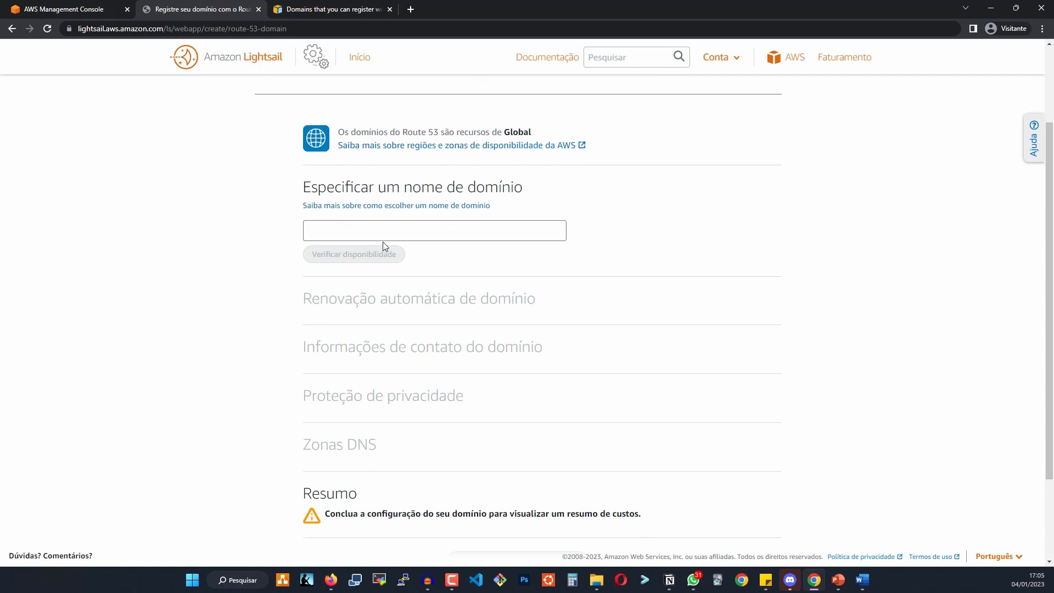
Check whether wqasq.com is available for registration.
type("asaasasas")
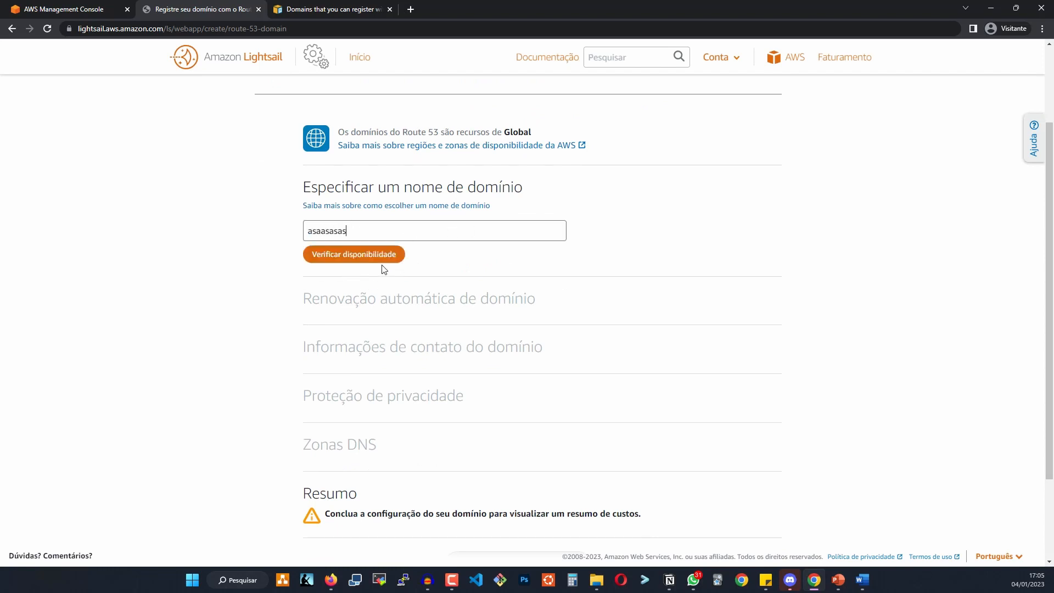
double_click(330, 230)
type("wqasq.com")
left_click(347, 259)
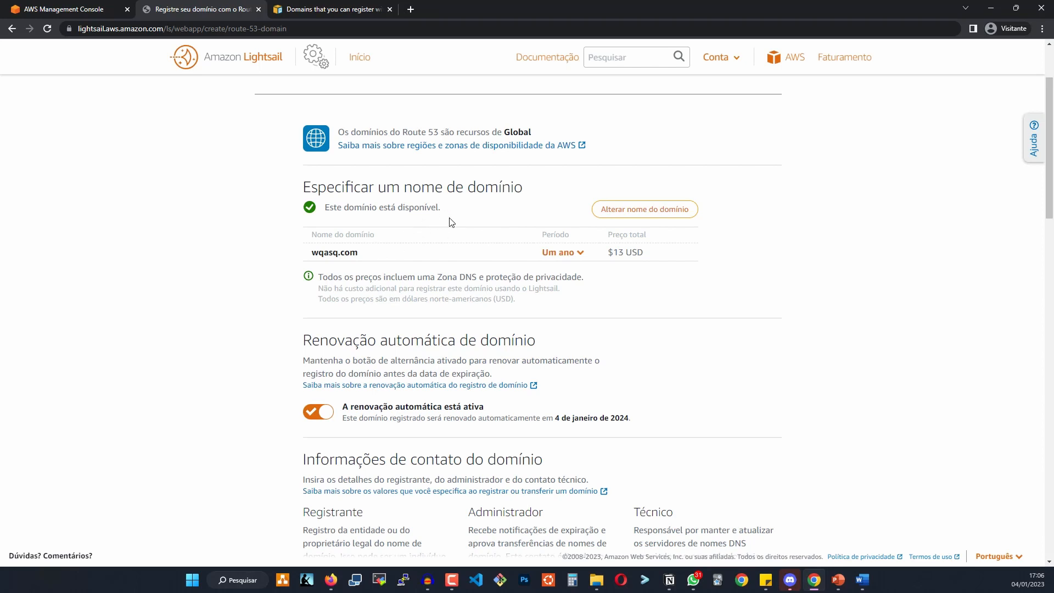
Set the period to 10 anos, review the $130 USD total, then go back unregistered.
left_click_drag(613, 252, 618, 252)
left_click(570, 253)
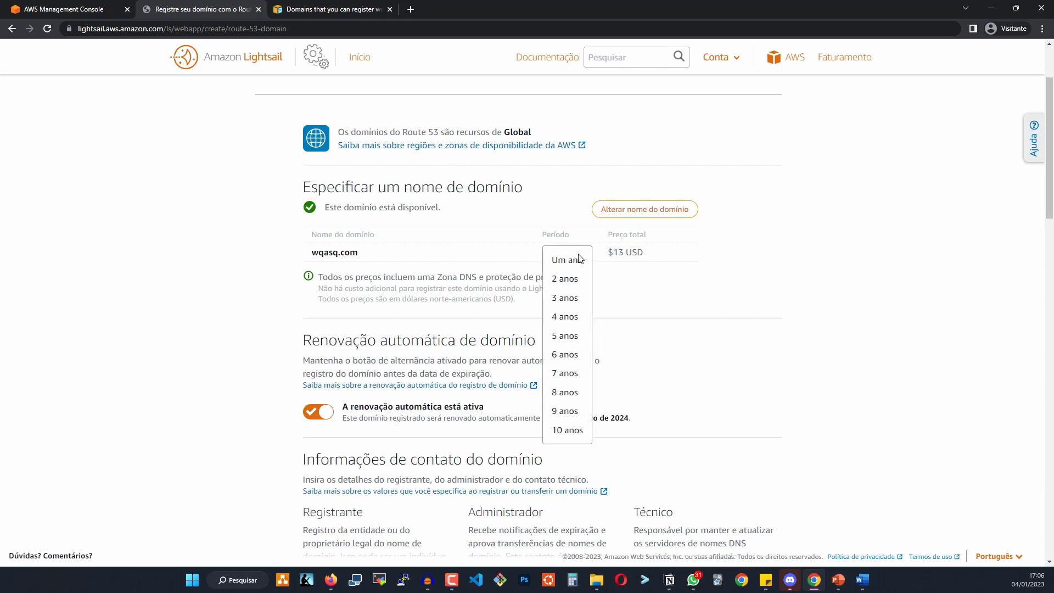
left_click(566, 431)
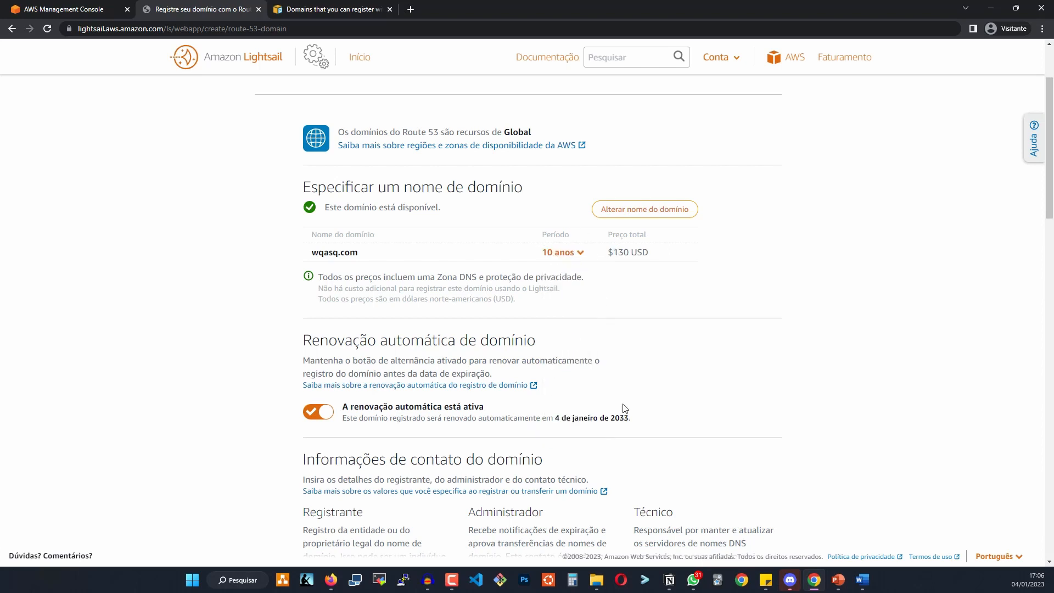
double_click(620, 250)
scroll(596, 259, "down", 10)
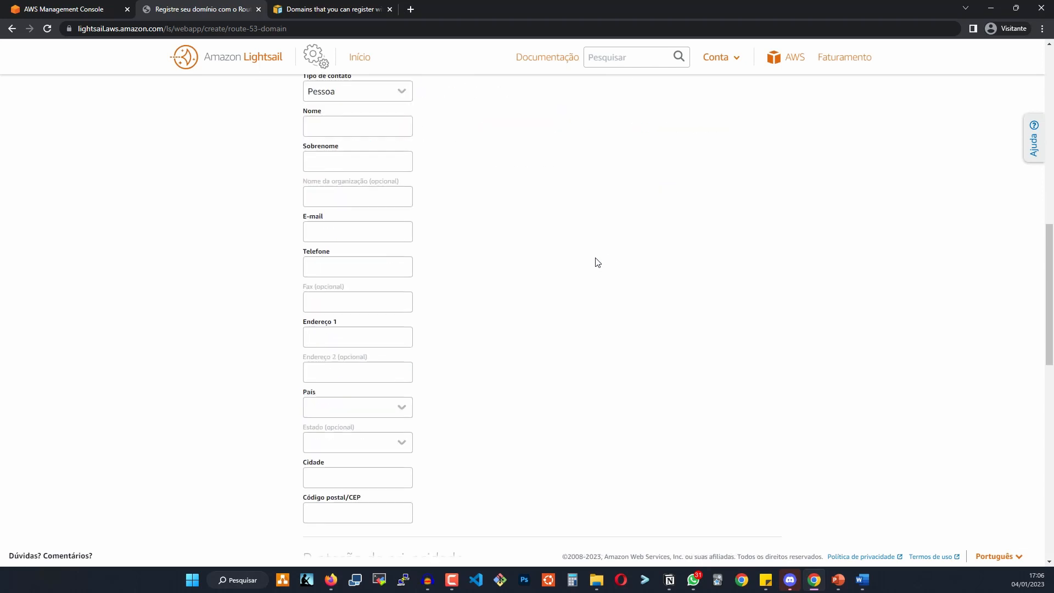
scroll(481, 341, "down", 13)
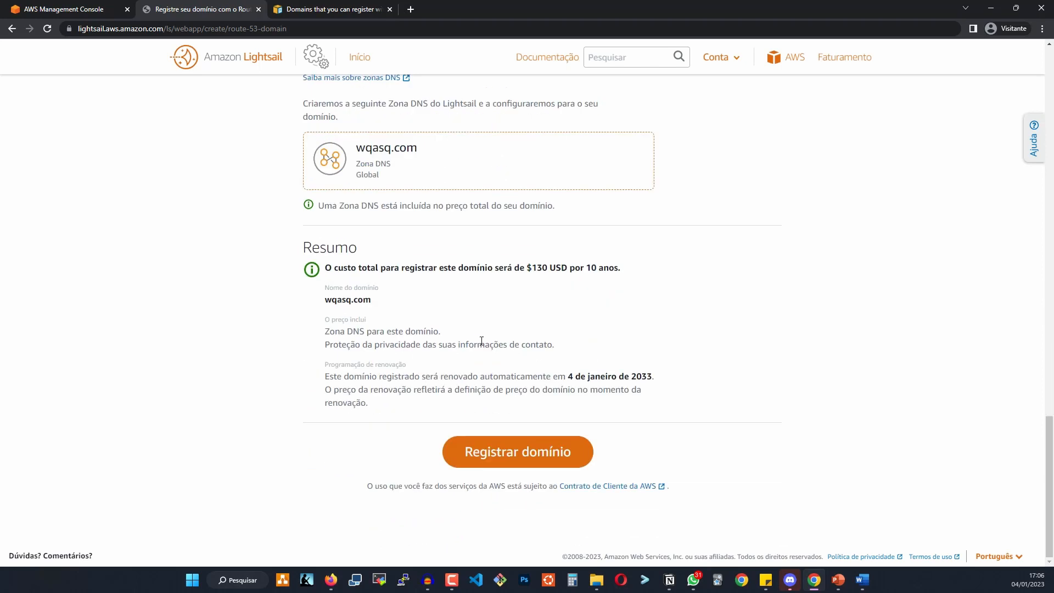
scroll(481, 341, "up", 8)
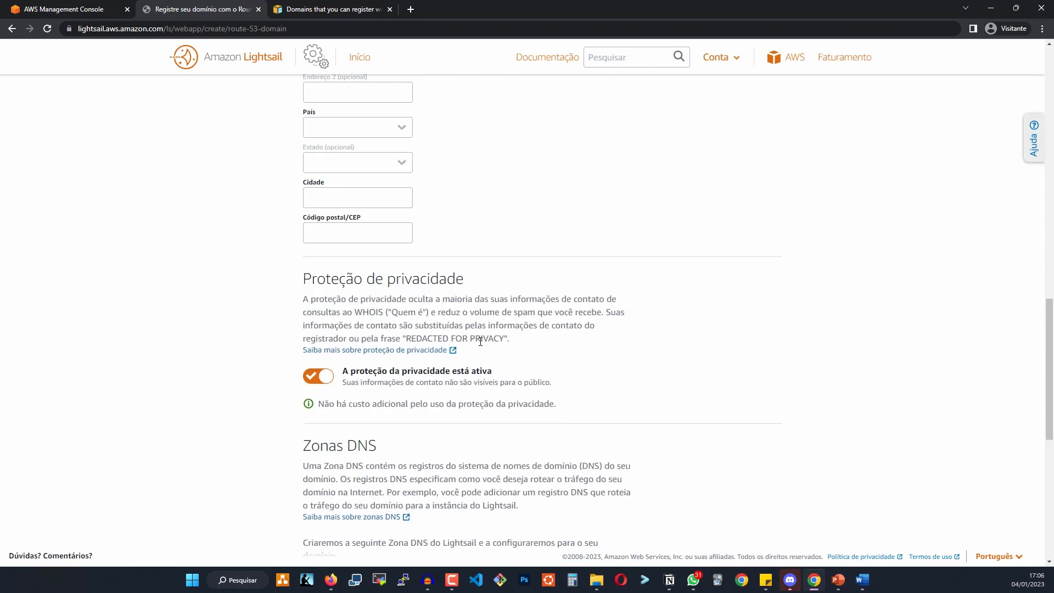
scroll(480, 341, "down", 8)
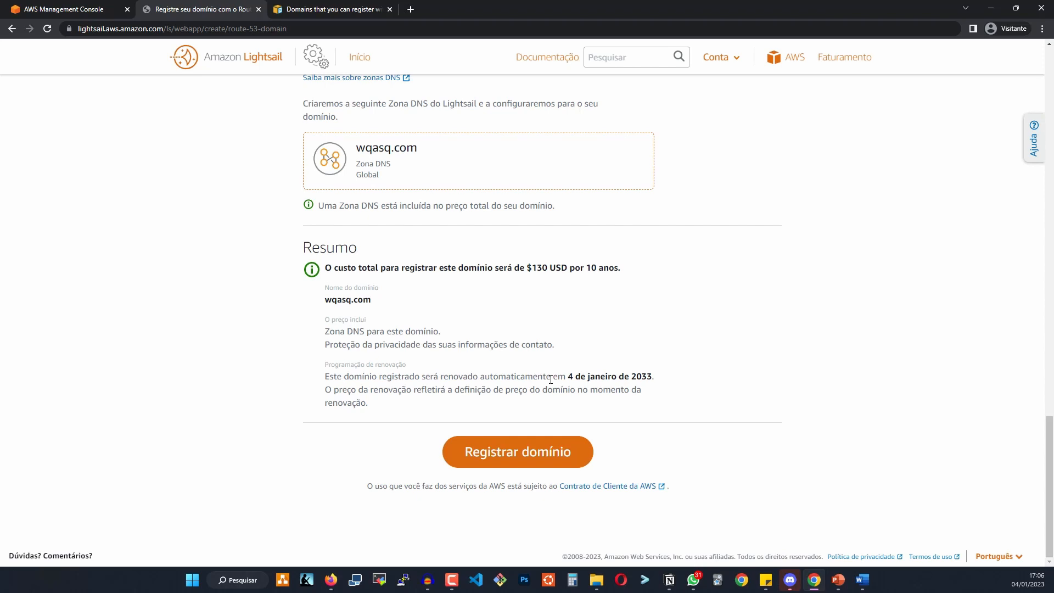
left_click(12, 29)
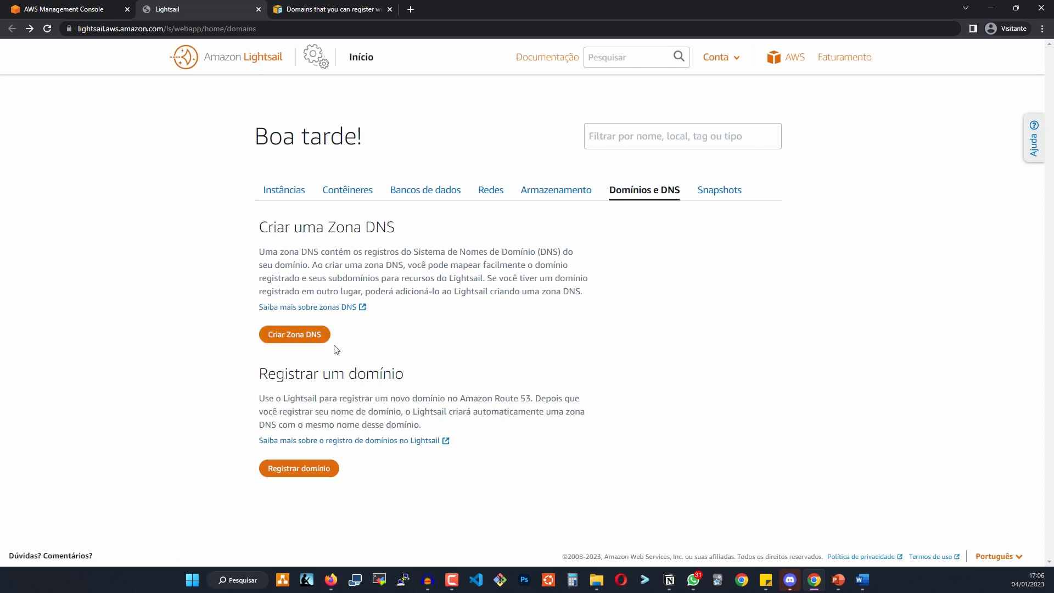
Create a DNS zone for alexjunio.com.br as a domain from another registrar.
left_click(300, 336)
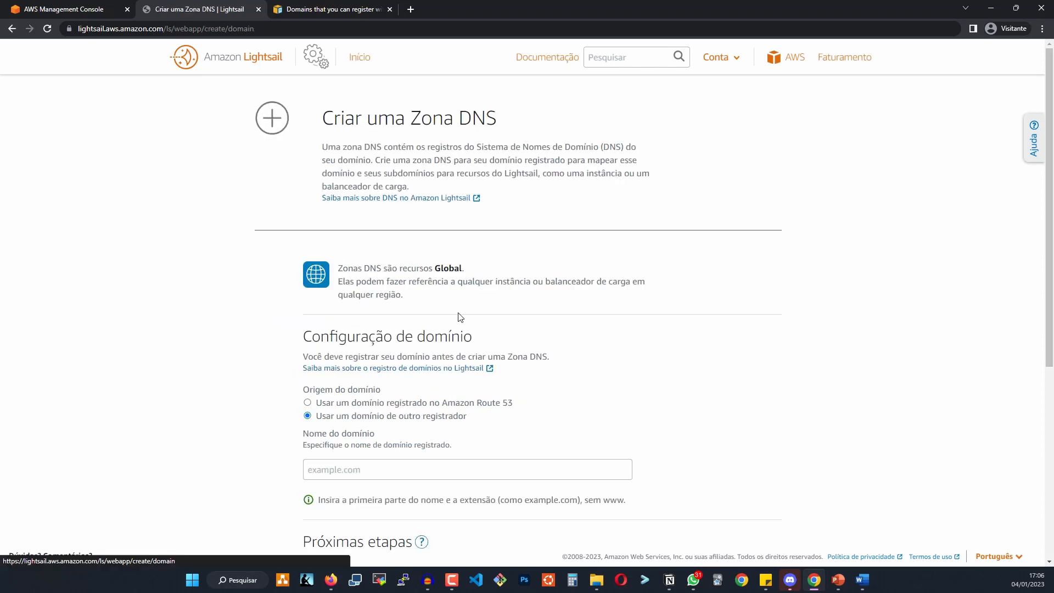
scroll(459, 297, "down", 3)
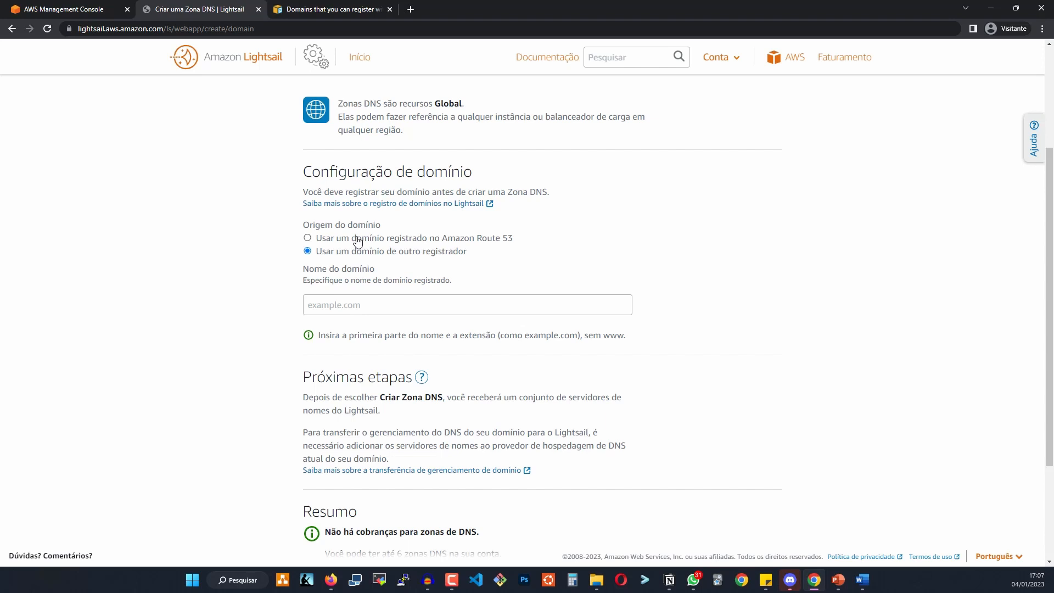
left_click(341, 240)
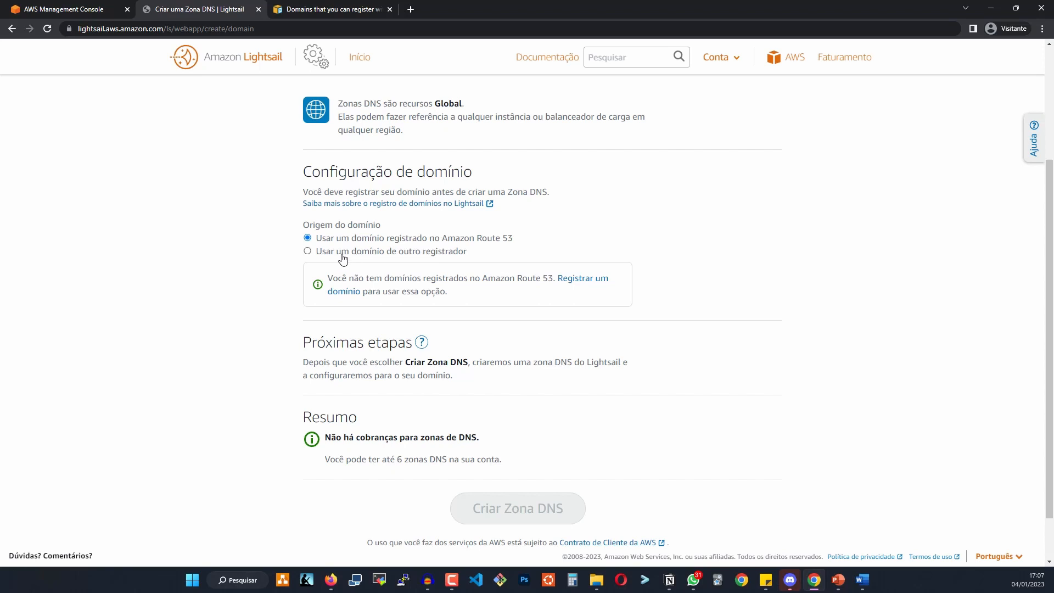
left_click(377, 255)
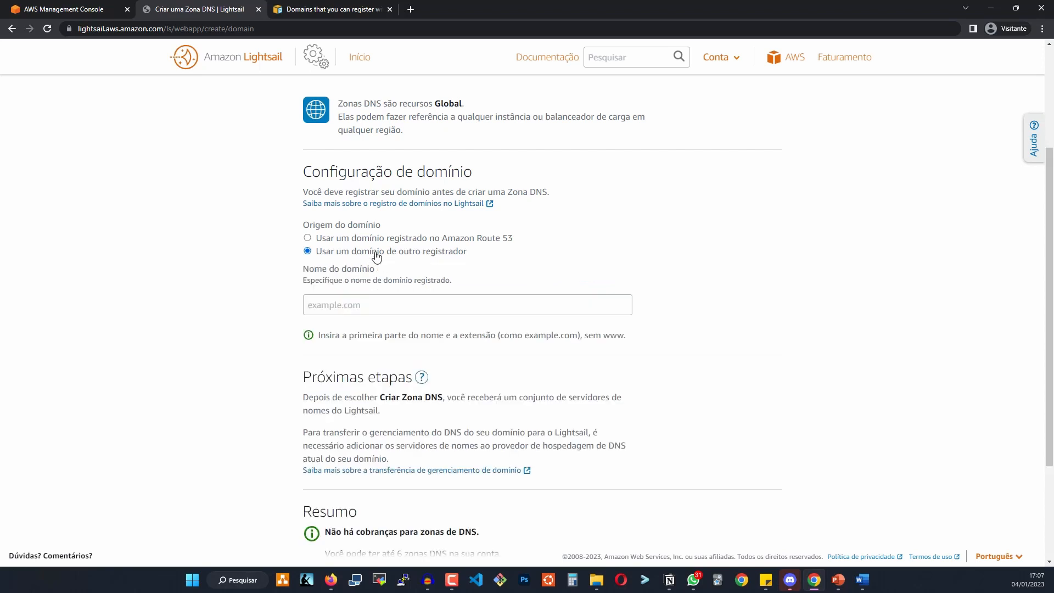
left_click(352, 306)
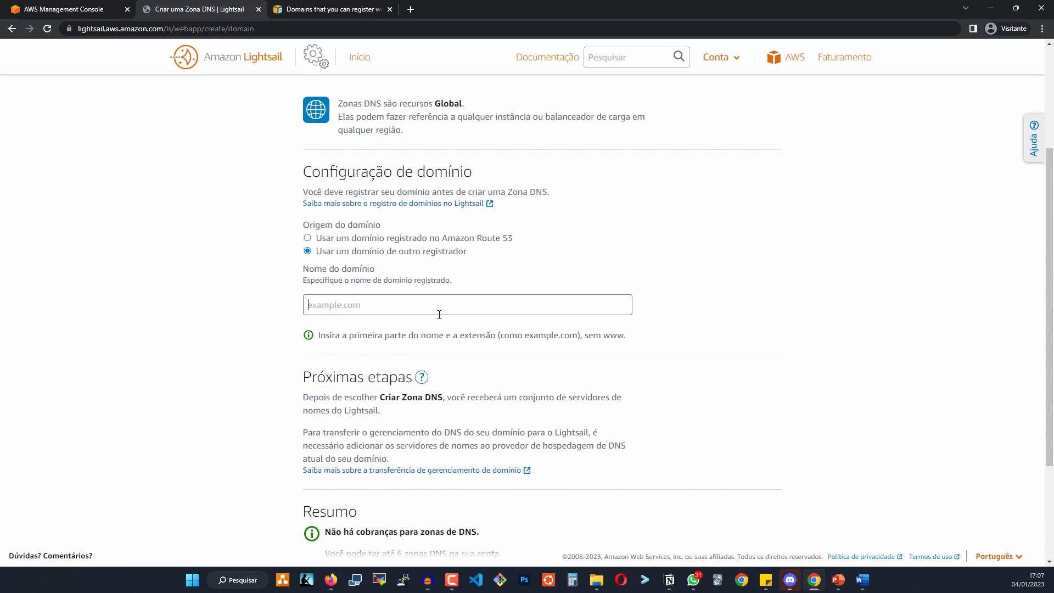
type("alexjunio.com.br")
scroll(329, 347, "down", 3)
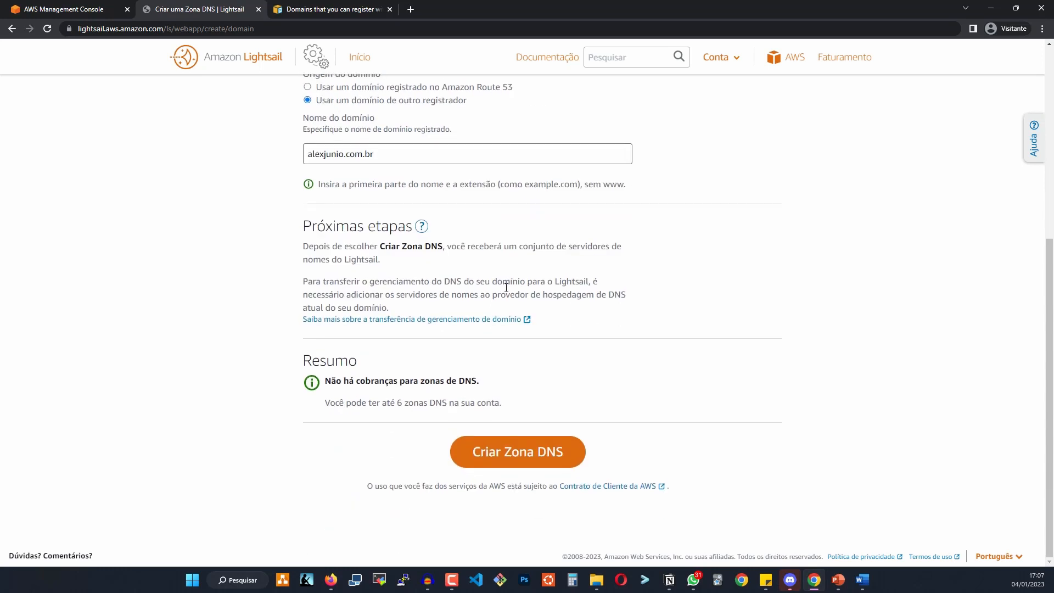
left_click(541, 469)
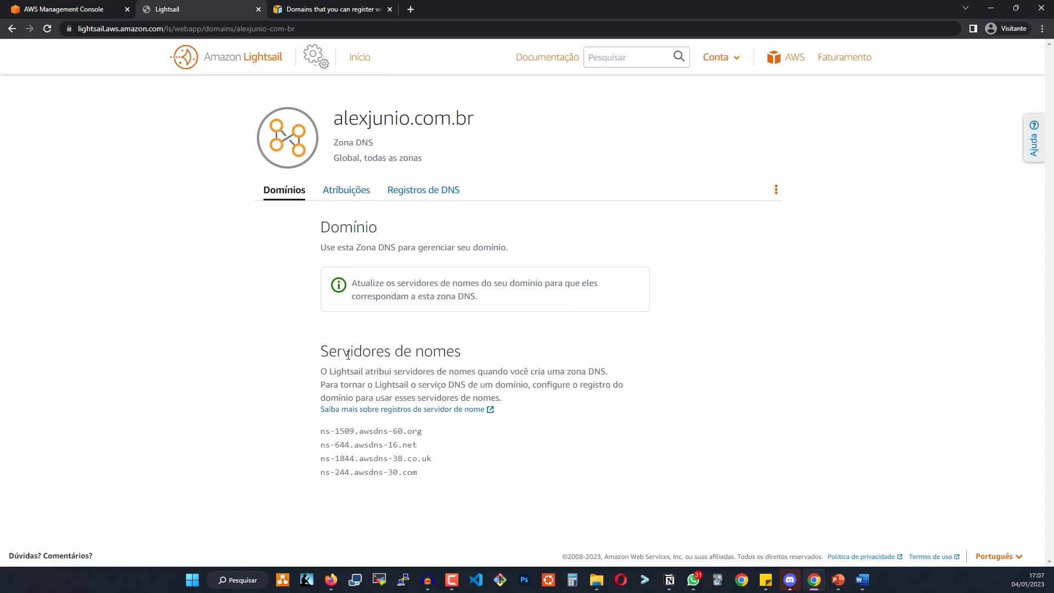
Highlight the zone's domain name and four name servers, then open Registros de DNS.
left_click_drag(329, 352, 447, 352)
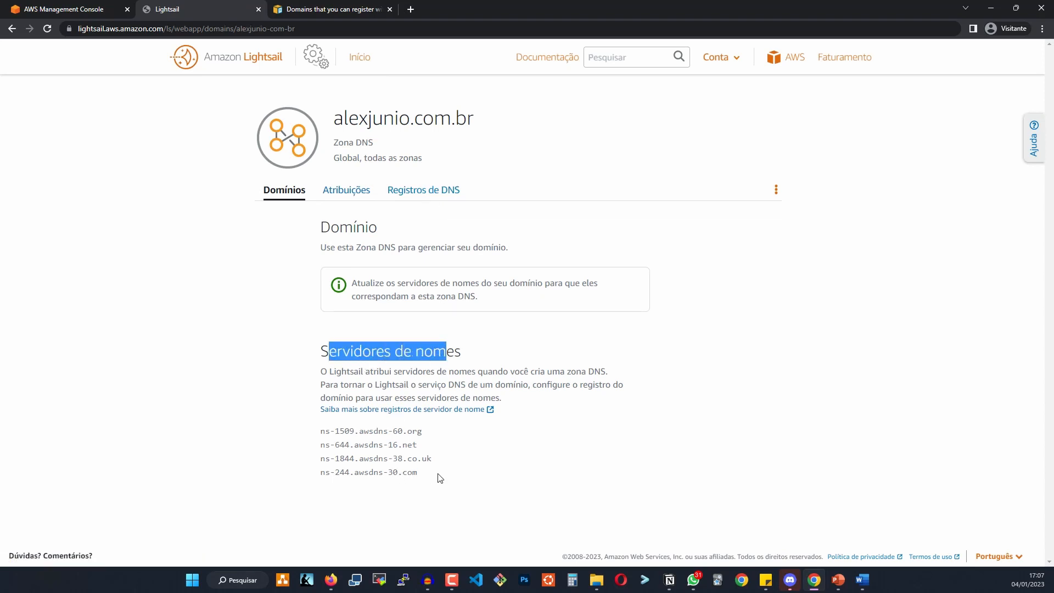
left_click_drag(427, 473, 309, 437)
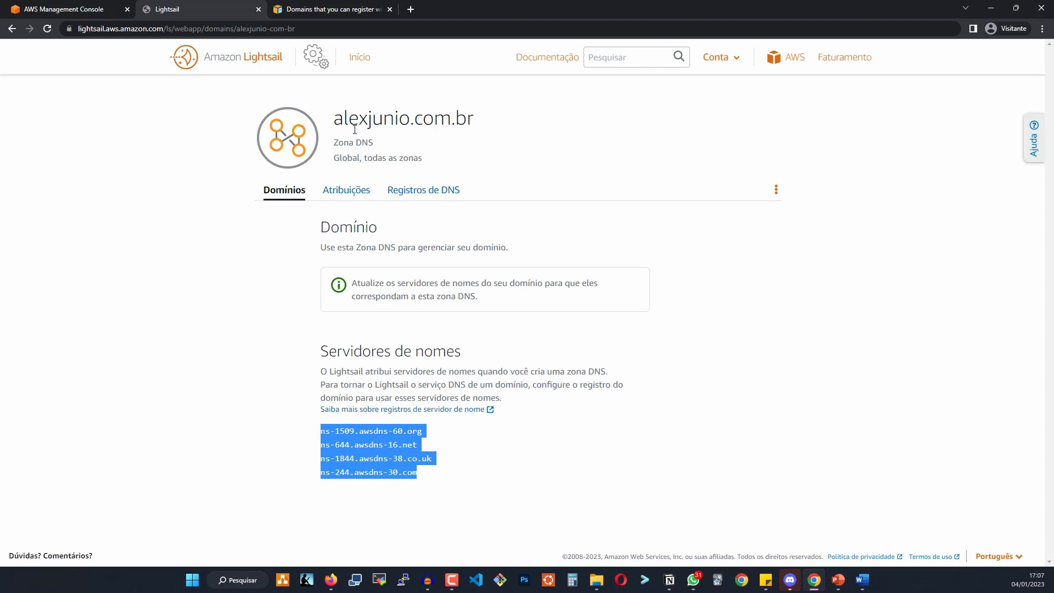
left_click_drag(344, 118, 403, 114)
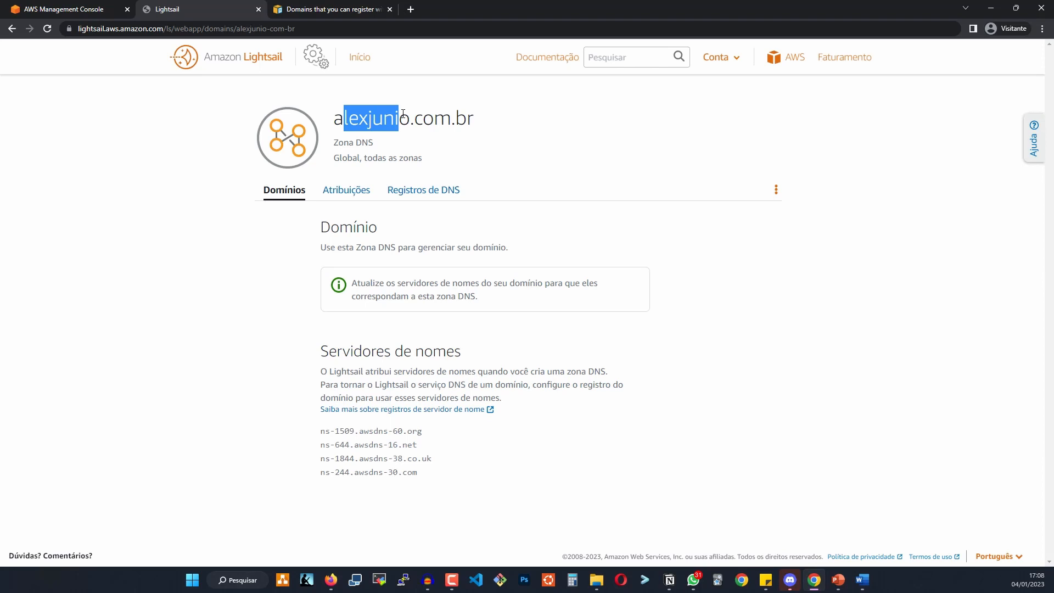
left_click_drag(433, 476, 356, 445)
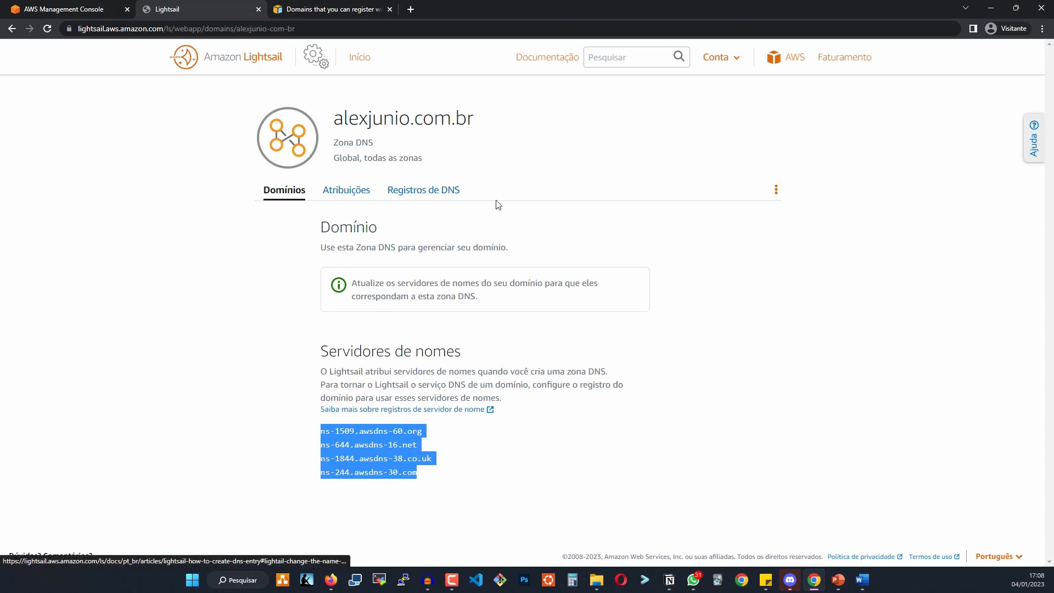
left_click(442, 200)
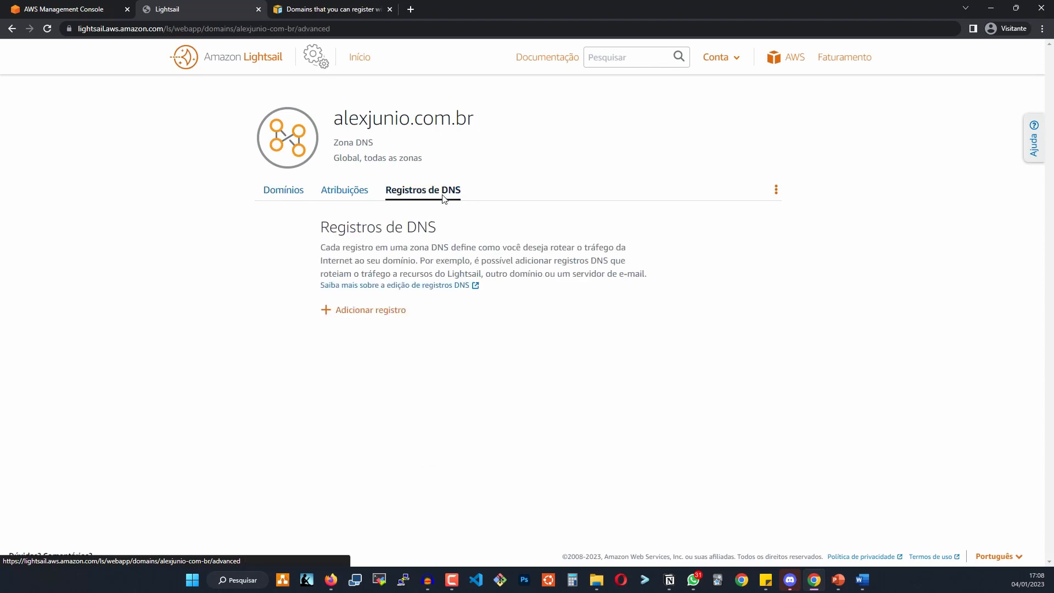
Preview the DNS record types for alexjunio.com.br, keep Registro A, and return to the name-server overview.
left_click(368, 315)
left_click(420, 349)
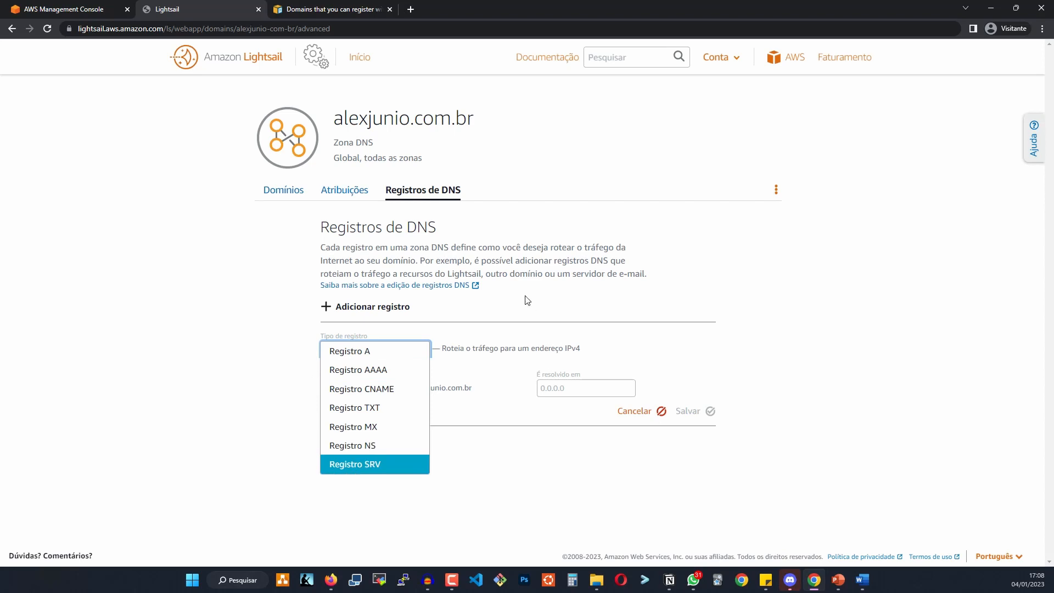
left_click(514, 469)
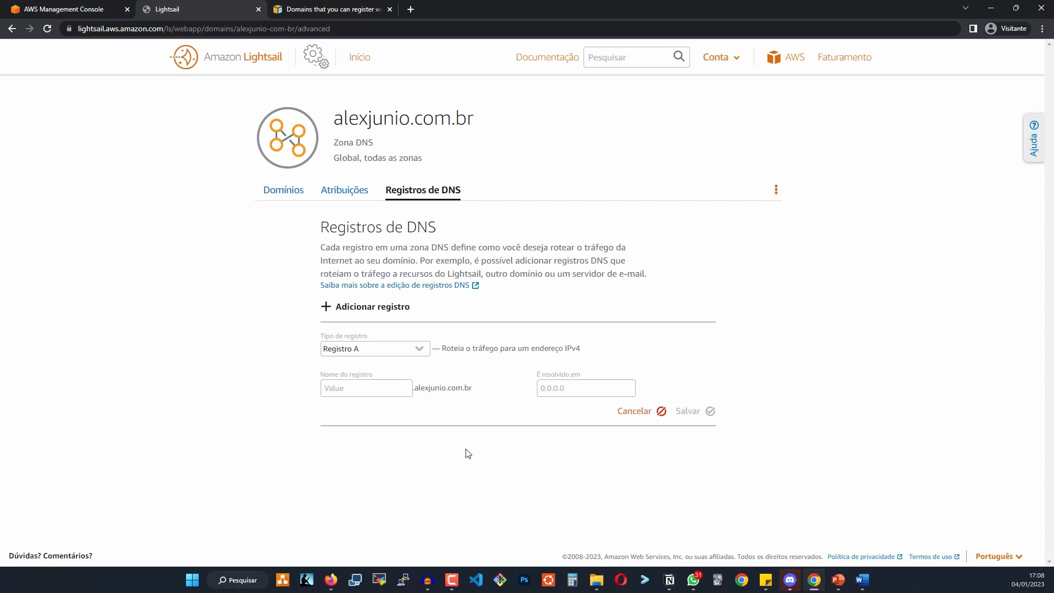
left_click(269, 203)
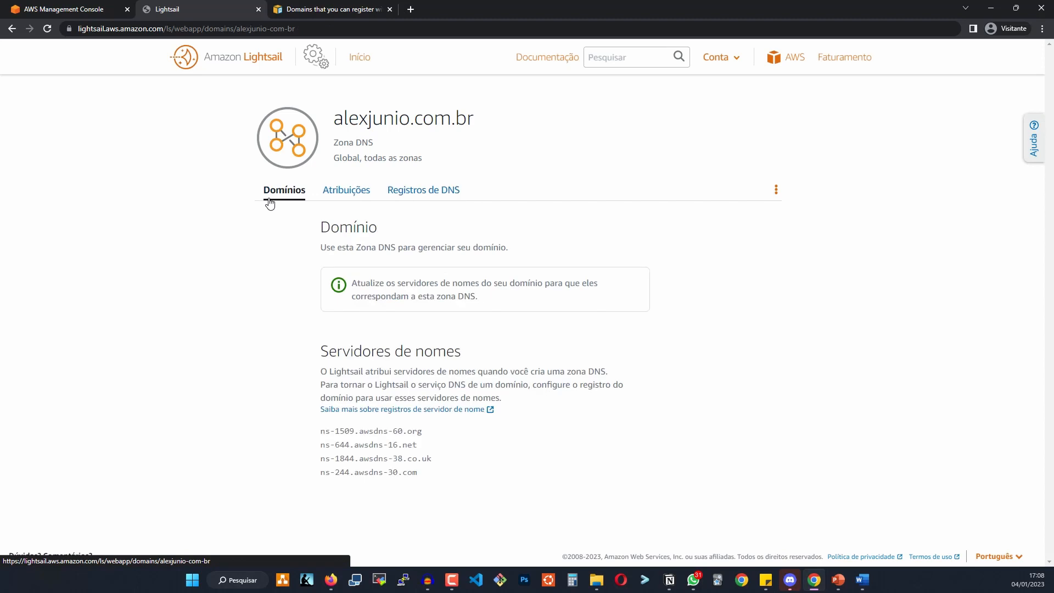
Select the zone's first assigned AWS name server, then return to the Lightsail home page.
left_click_drag(464, 476, 310, 435)
triple_click(332, 434)
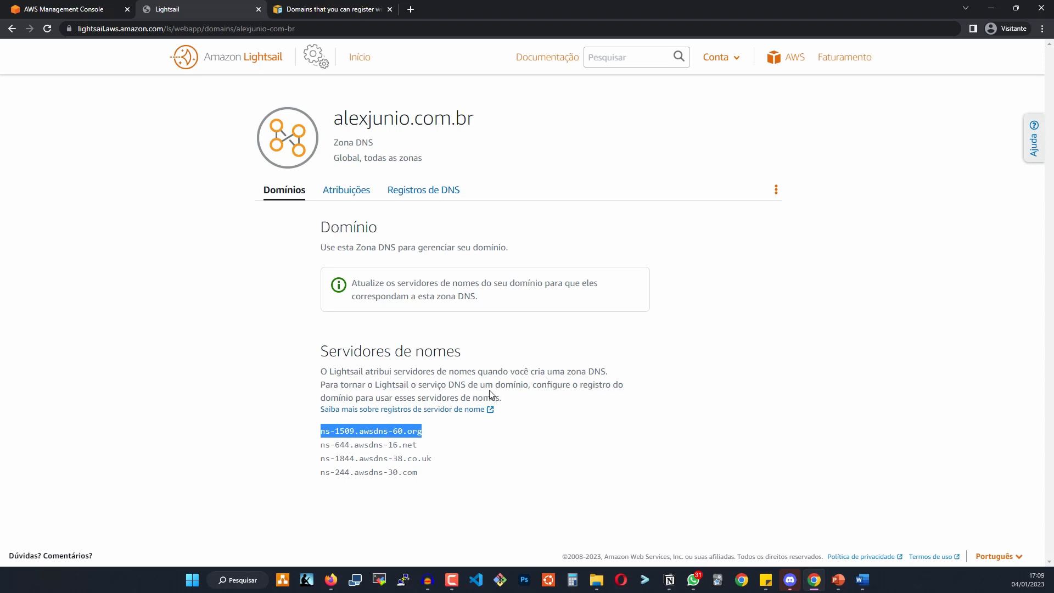
left_click(361, 63)
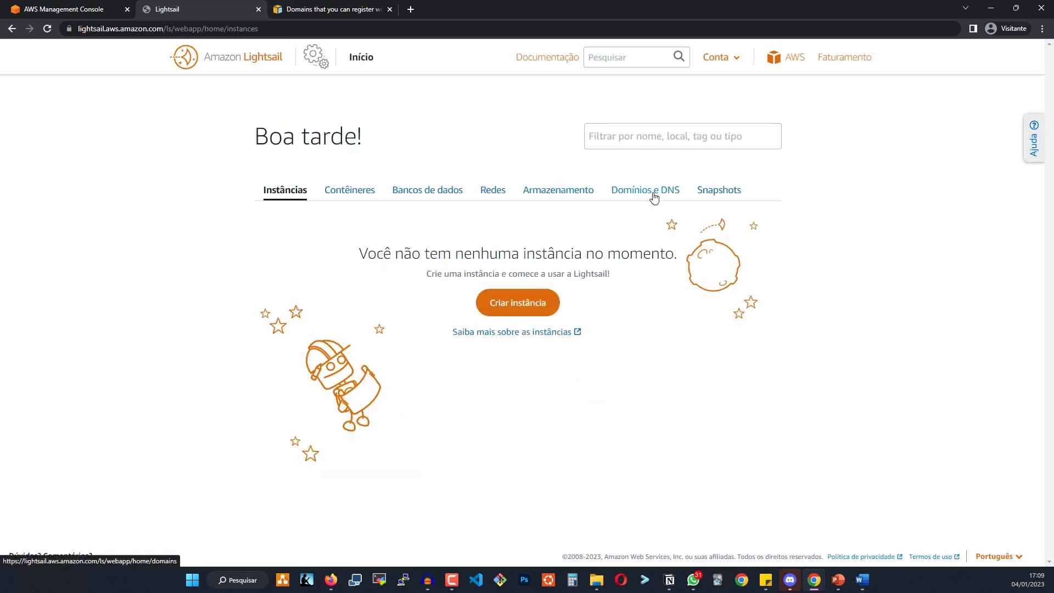
Delete the alexjunio.com.br zone from Domínios e DNS, confirming with 'Sim, excluir'.
left_click(652, 193)
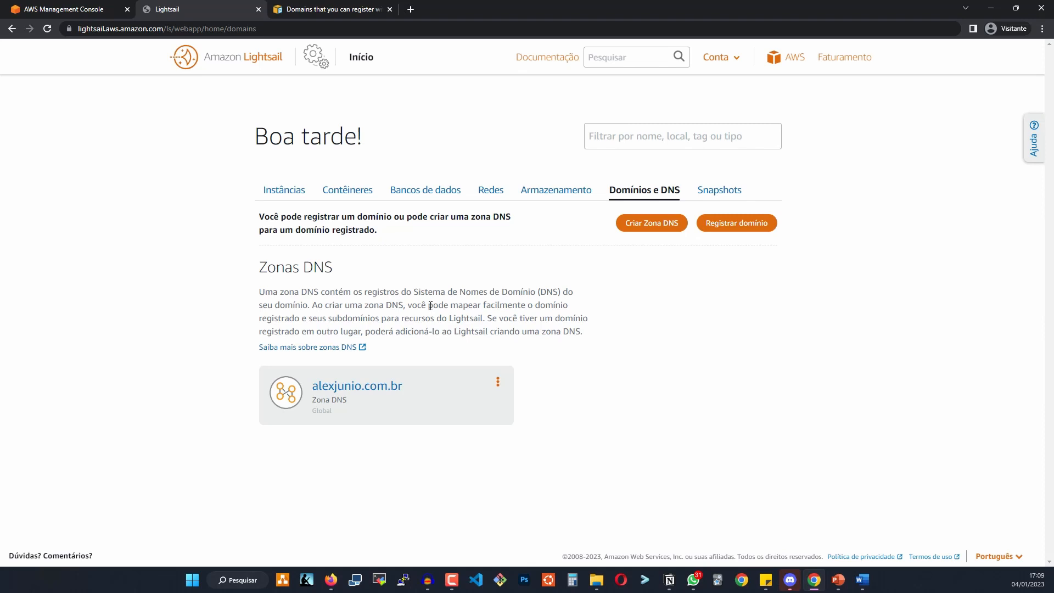
left_click(498, 382)
left_click(468, 408)
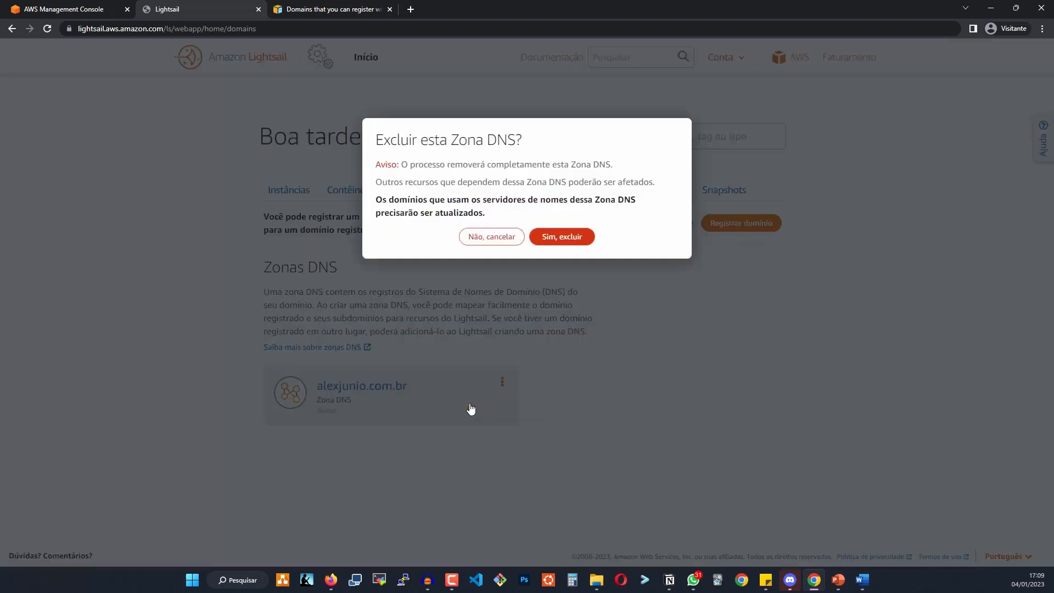
left_click(553, 239)
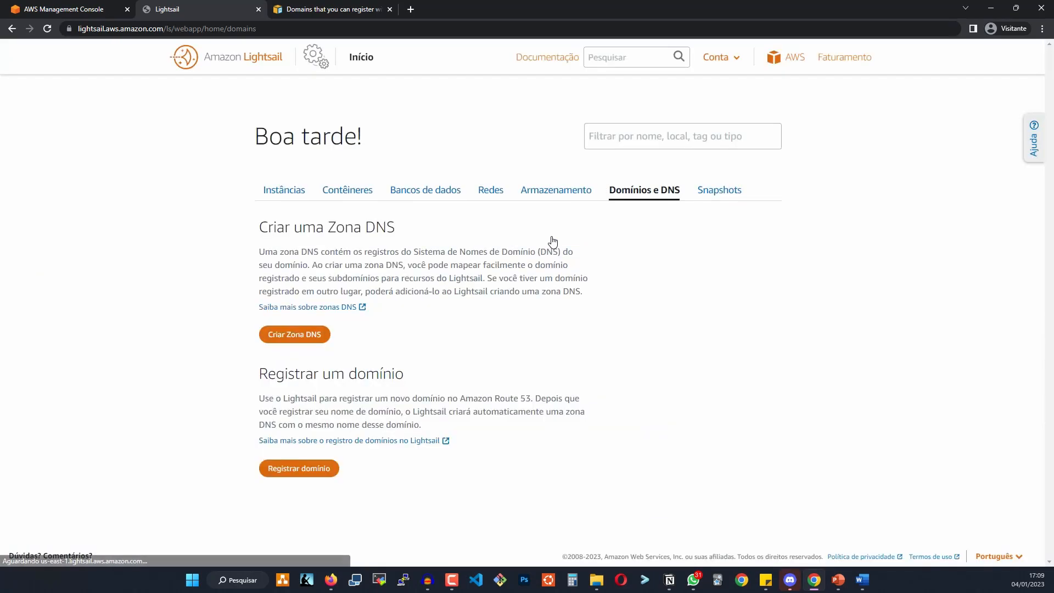
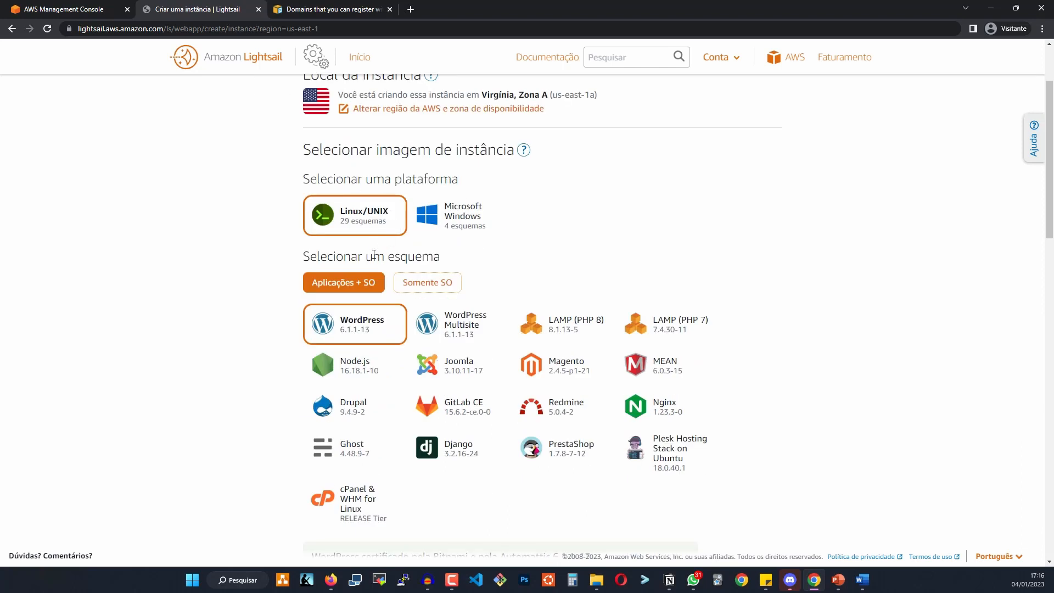
Choose the Nginx blueprint for the new instance and keep the $3.50 monthly plan.
scroll(477, 283, "down", 2)
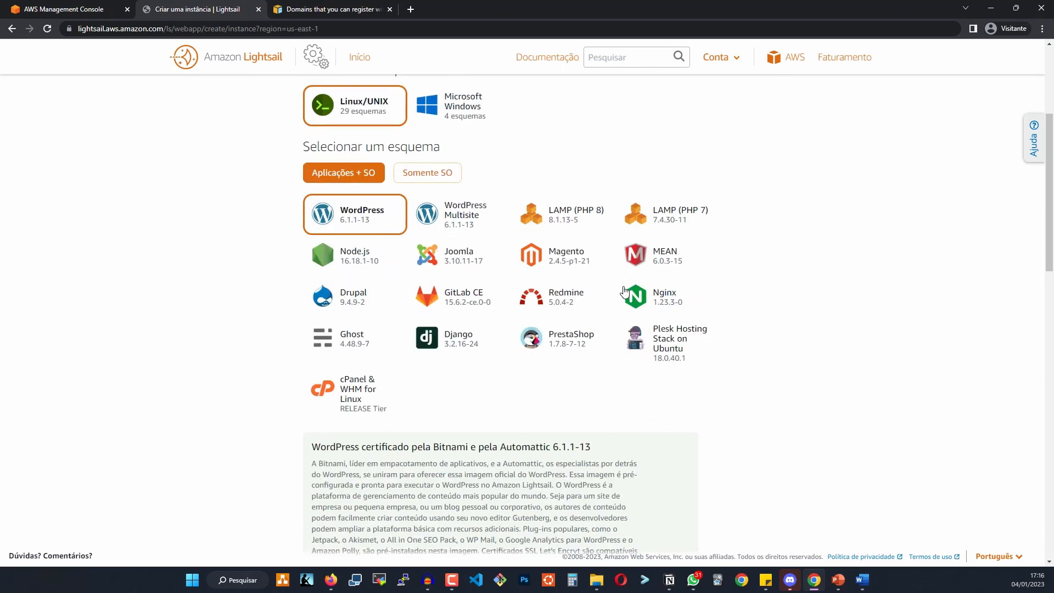
left_click(641, 301)
scroll(640, 301, "down", 4)
scroll(640, 301, "down", 2)
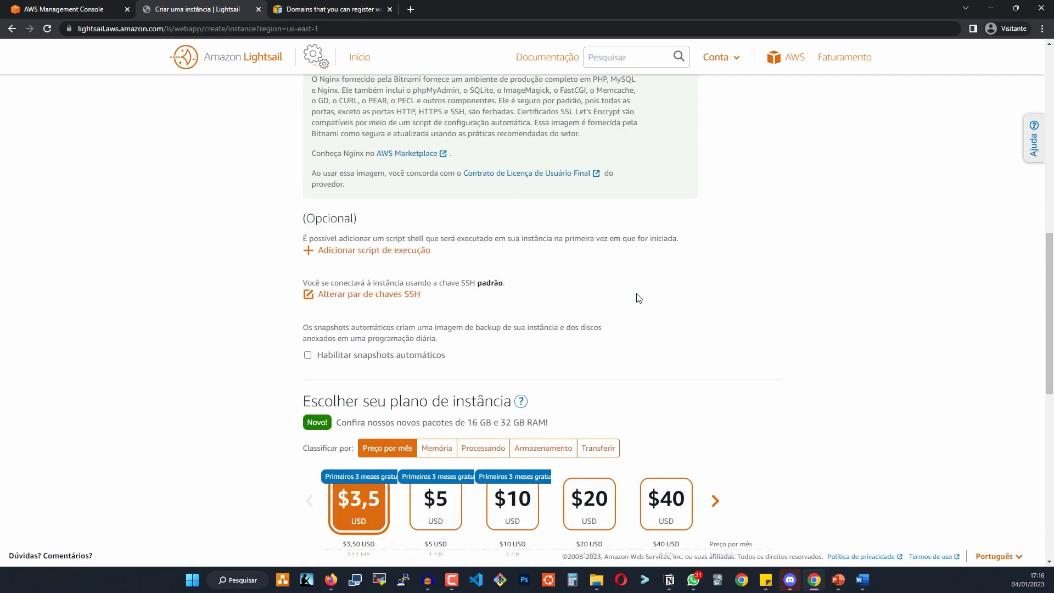
scroll(638, 298, "down", 4)
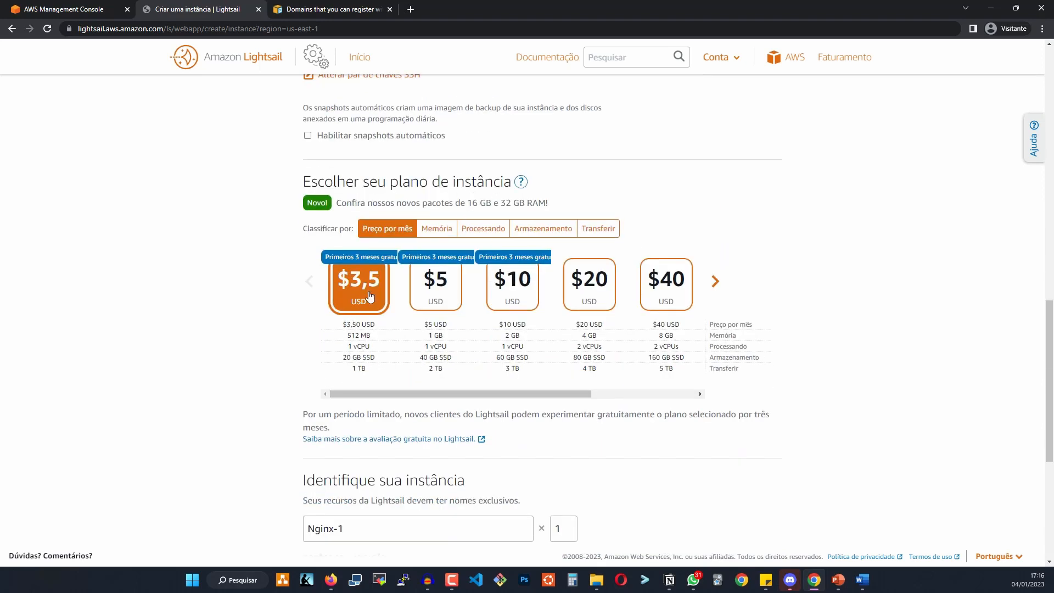
scroll(404, 299, "down", 4)
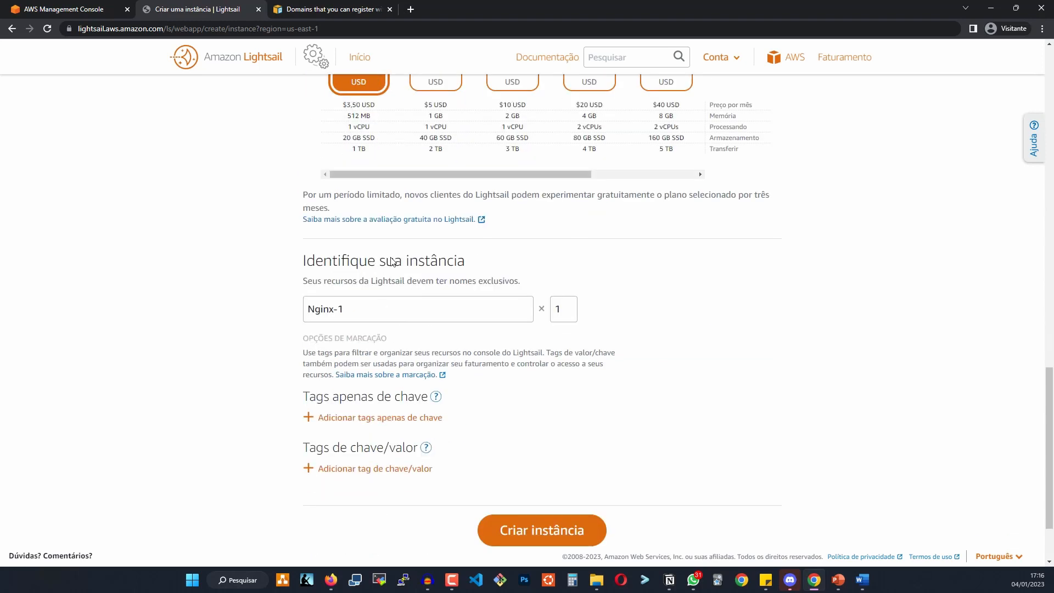
left_click_drag(310, 262, 459, 261)
Name the instances Nginx-web, set the count to 3, and create them.
triple_click(419, 308)
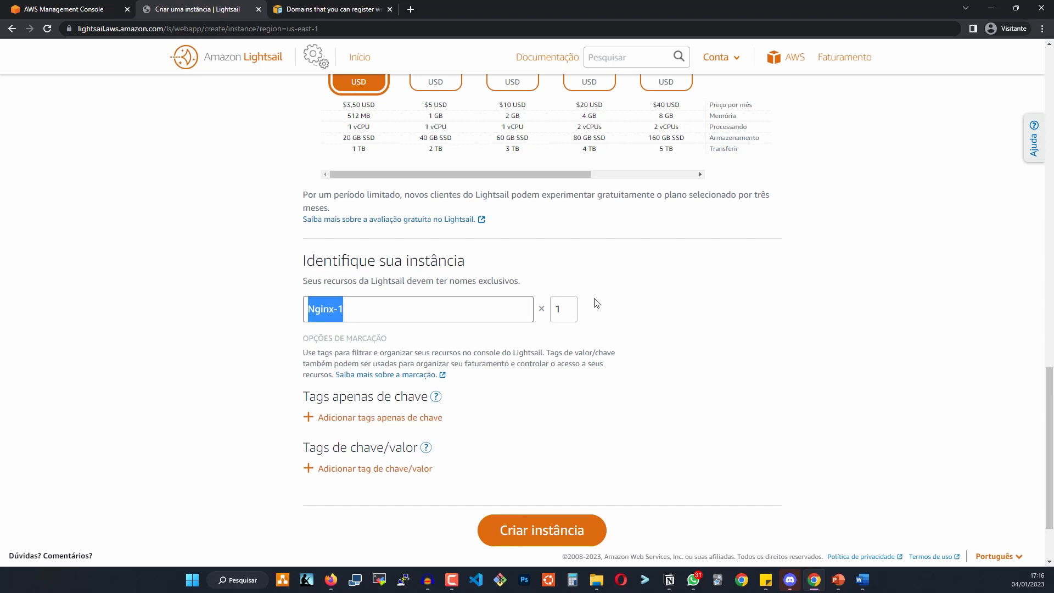
left_click(562, 309)
left_click_drag(393, 311, 331, 311)
left_click(341, 310)
key("shift+Left")
key("shift+Left")
key("BackSpace")
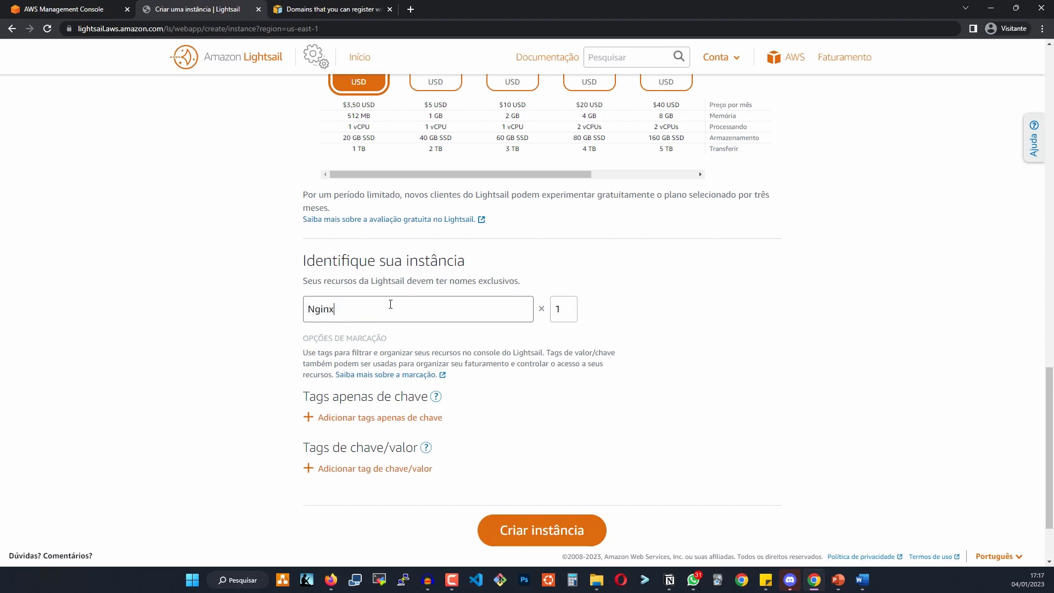
type("-")
key("Tab")
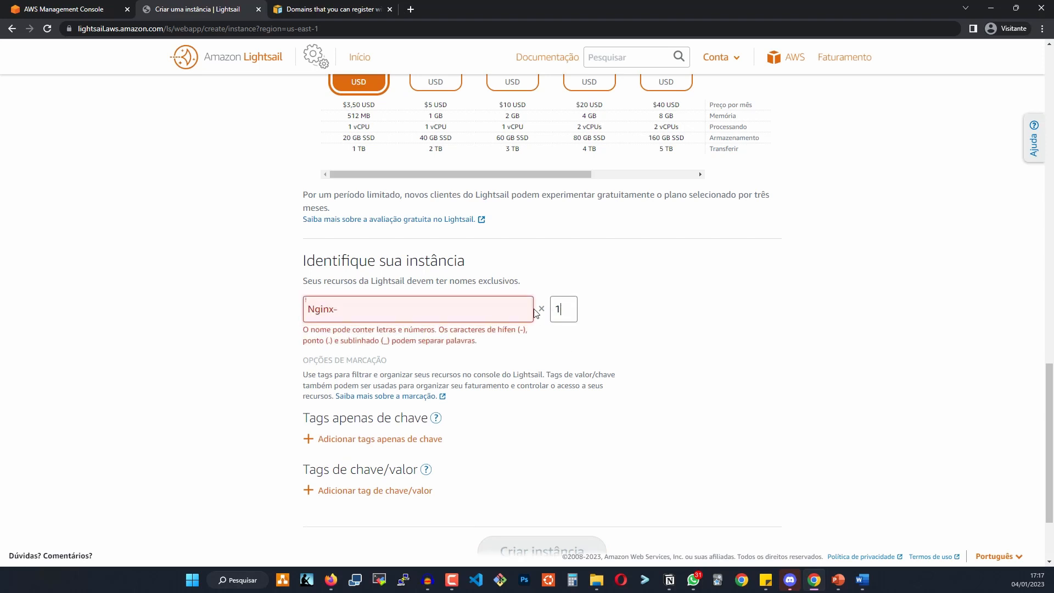
type("3")
key("shift+Tab")
left_click(431, 309)
type("web")
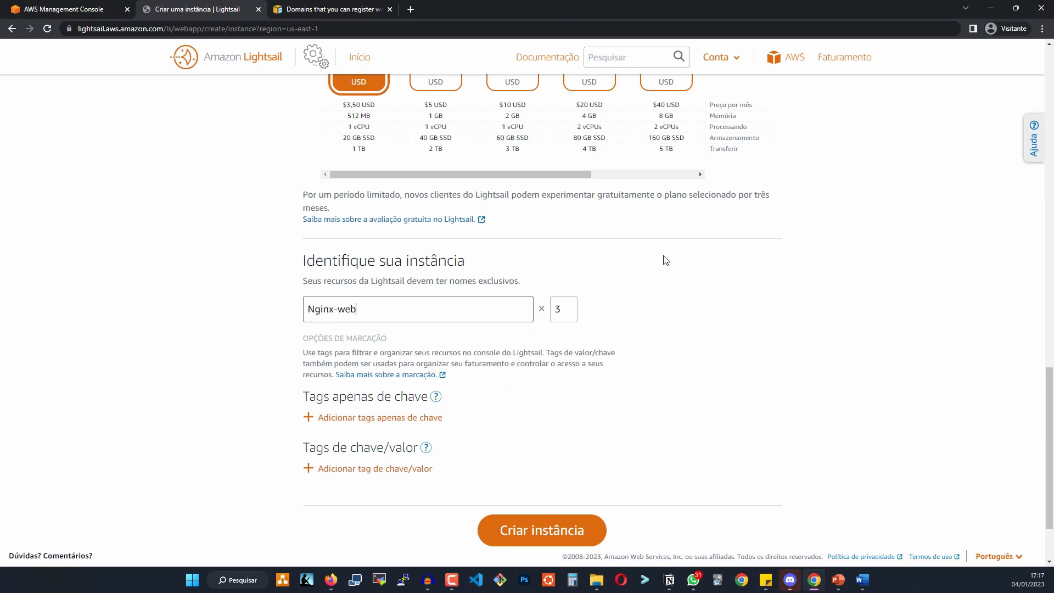
left_click(713, 271)
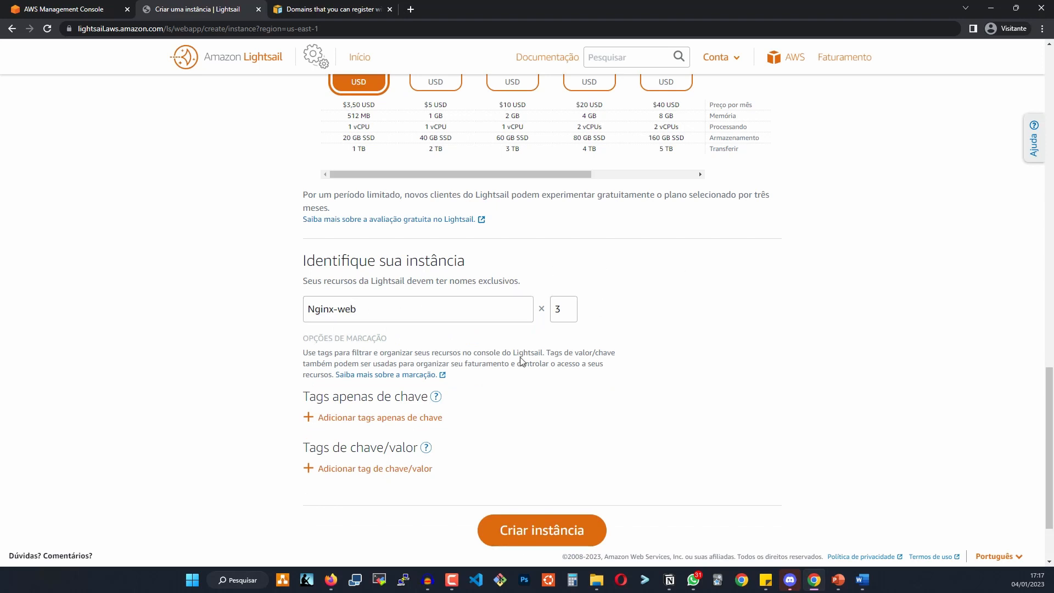
left_click(526, 524)
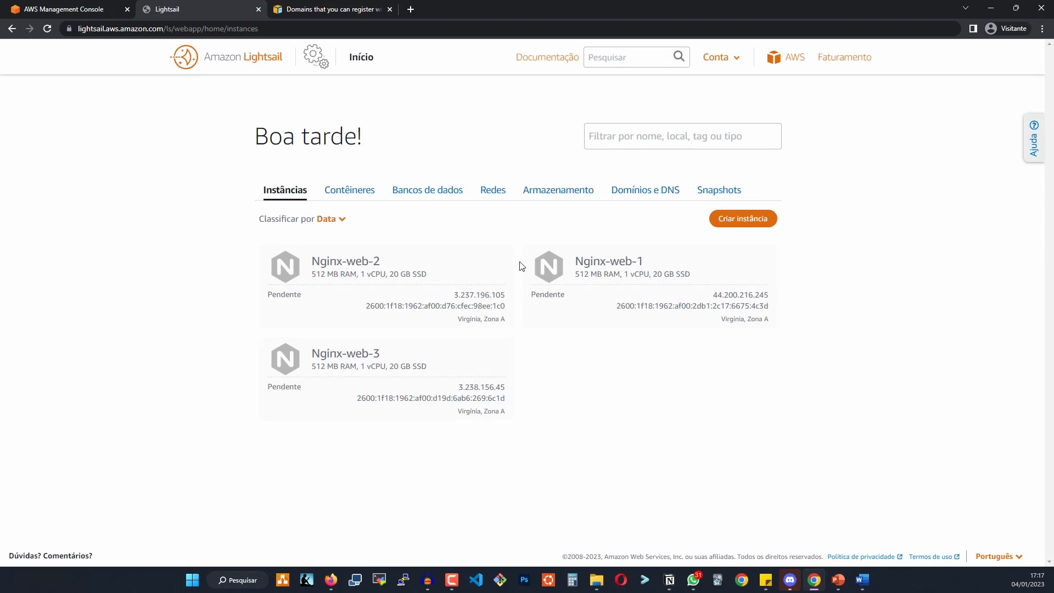
Wait until Nginx-web-1, Nginx-web-2 and Nginx-web-3 change from Pendente to Em execução with public IPs.
triple_click(584, 260)
left_click_drag(584, 260, 651, 263)
triple_click(355, 262)
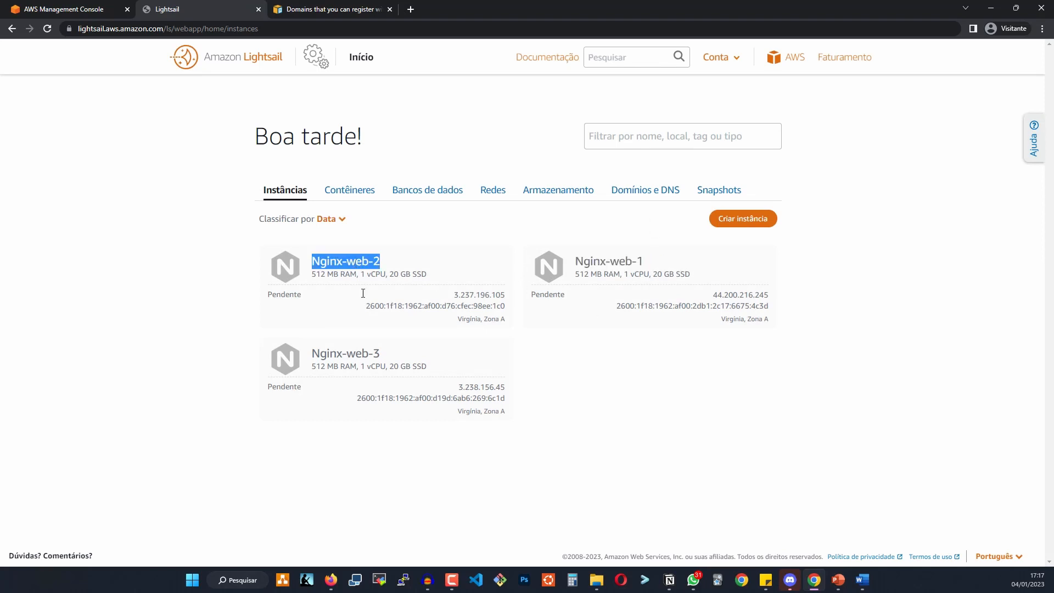
double_click(336, 353)
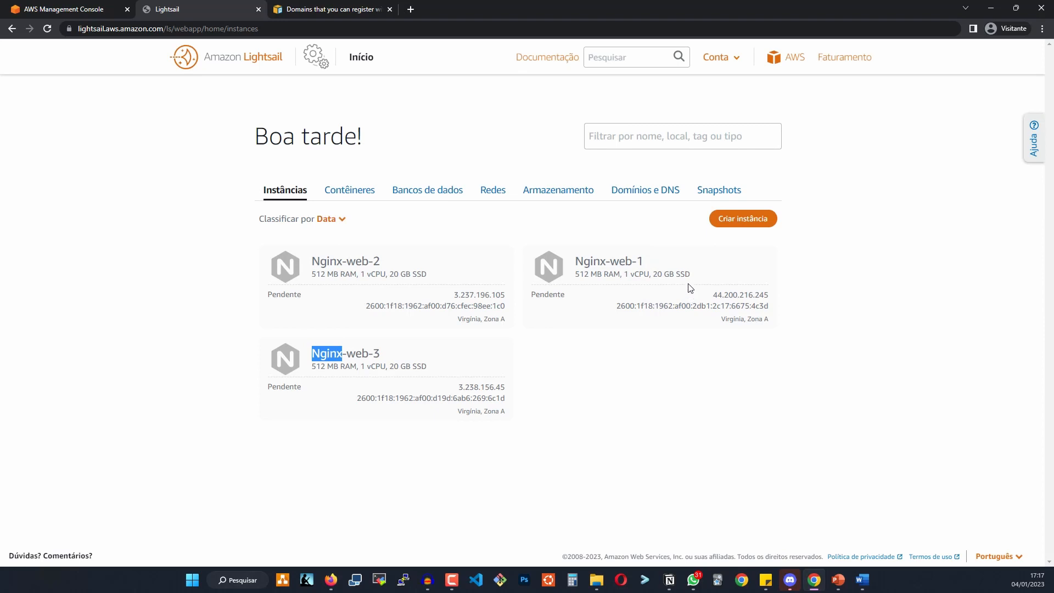
left_click(693, 381)
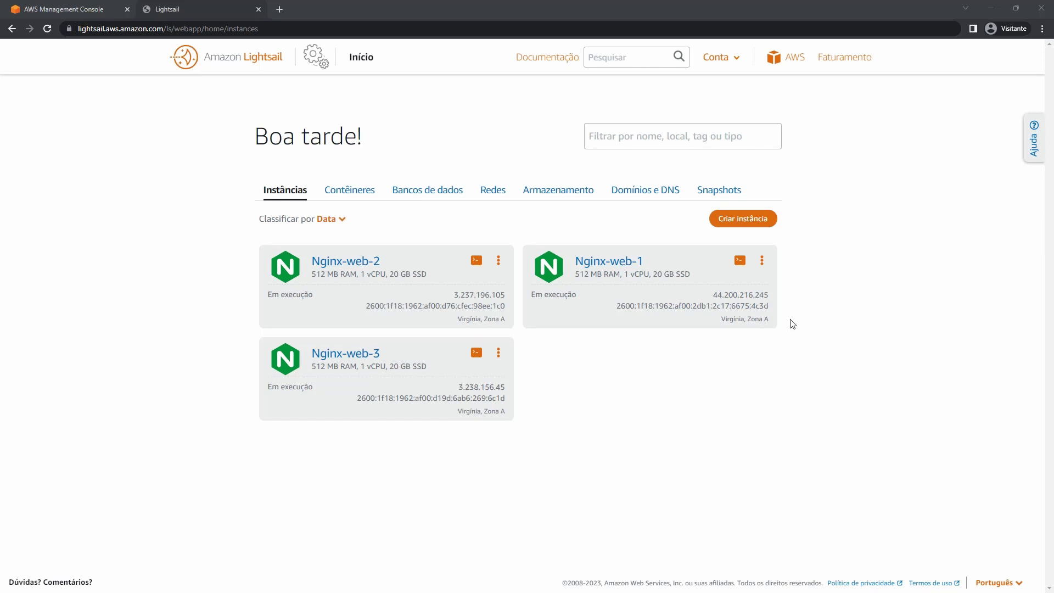
double_click(744, 294)
right_click(744, 294)
left_click(783, 322)
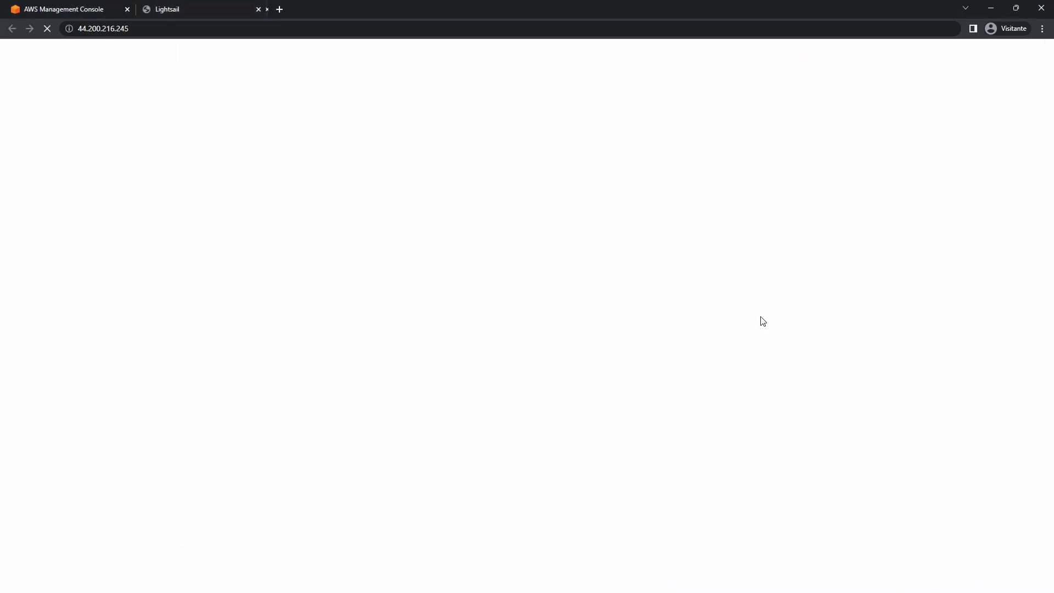
left_click(242, 6)
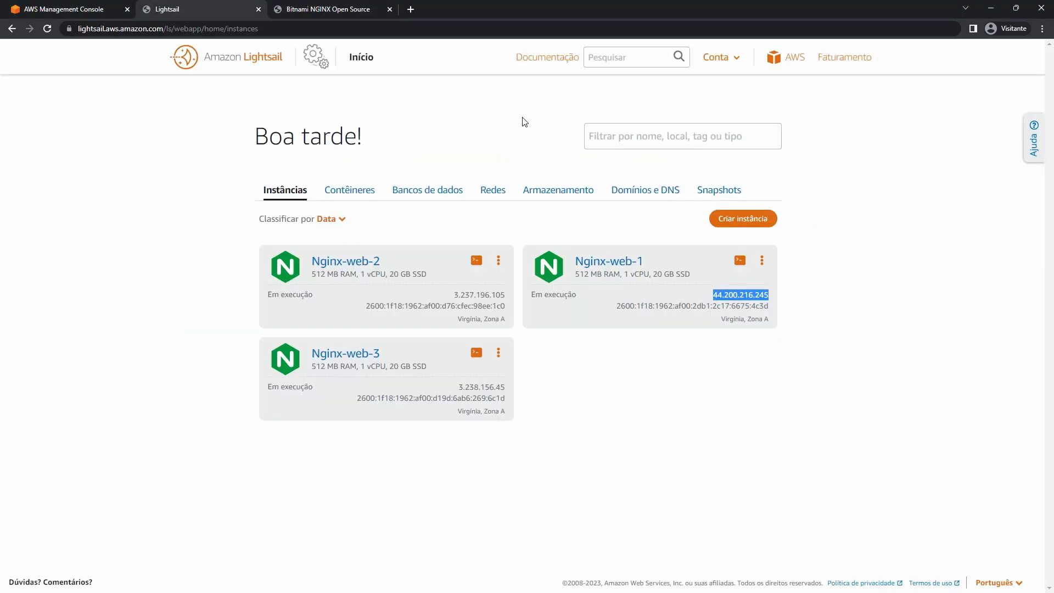
double_click(456, 296)
right_click(460, 291)
left_click(497, 332)
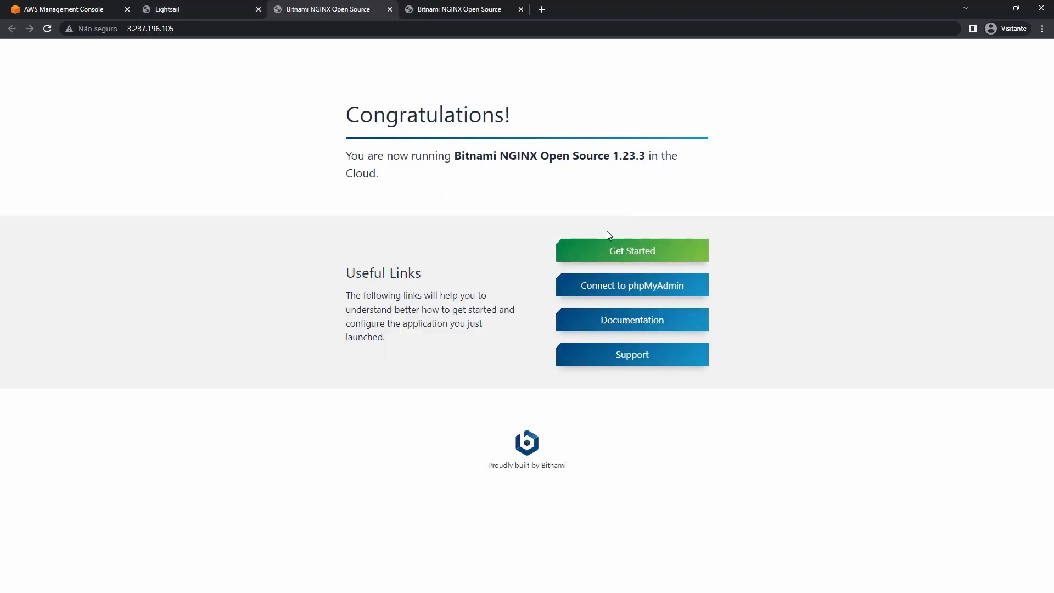
left_click_drag(324, 111, 373, 115)
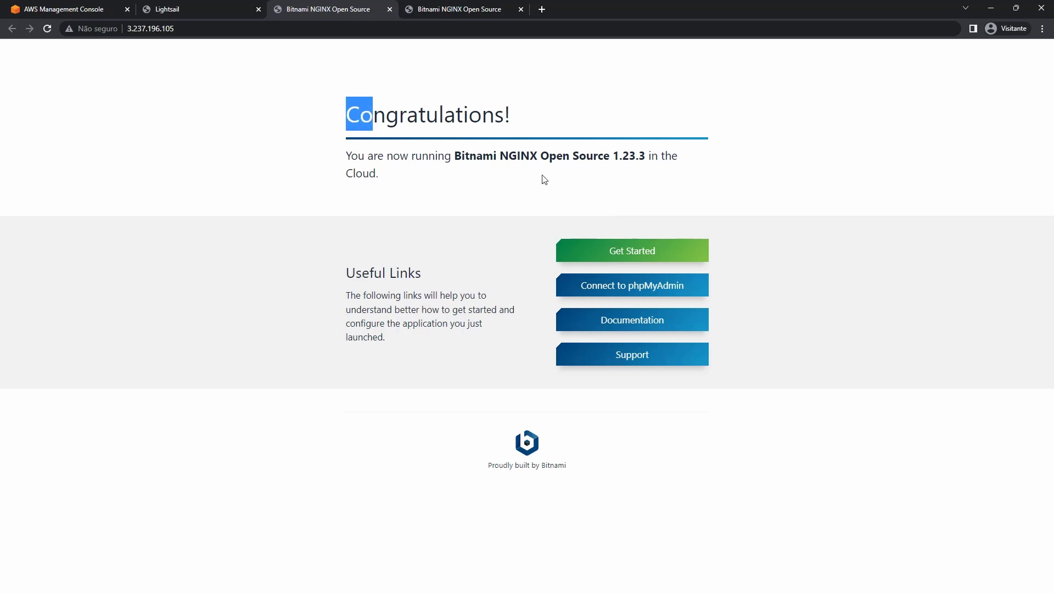
left_click(251, 7)
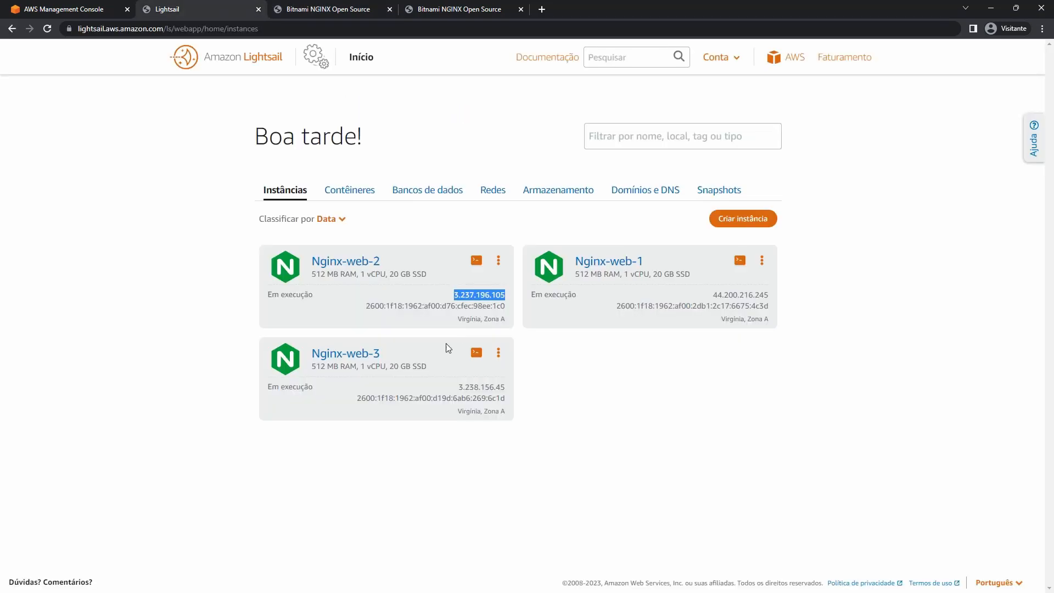
double_click(498, 387)
right_click(497, 387)
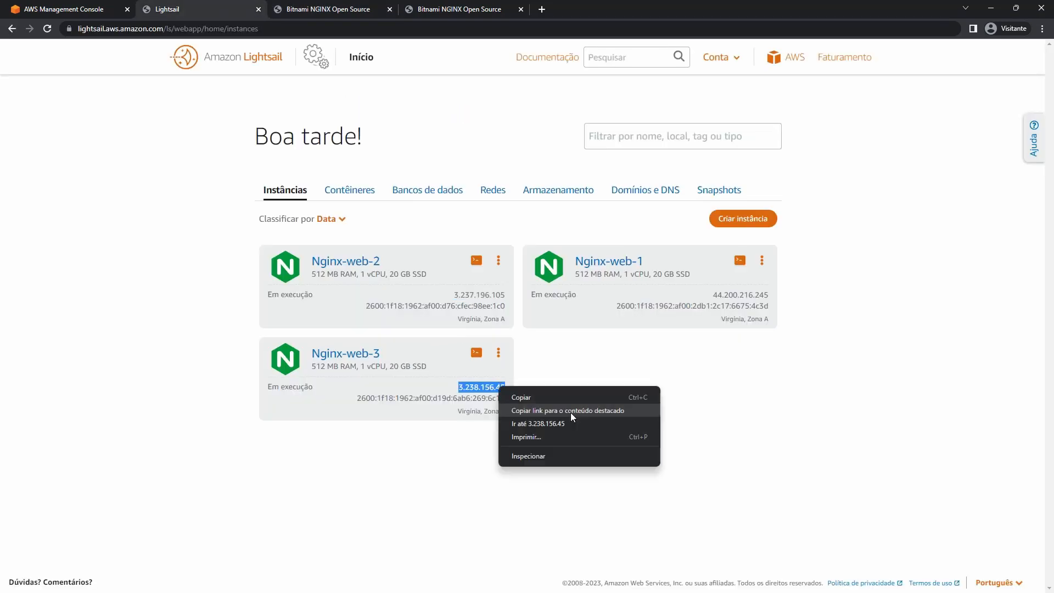
left_click(568, 423)
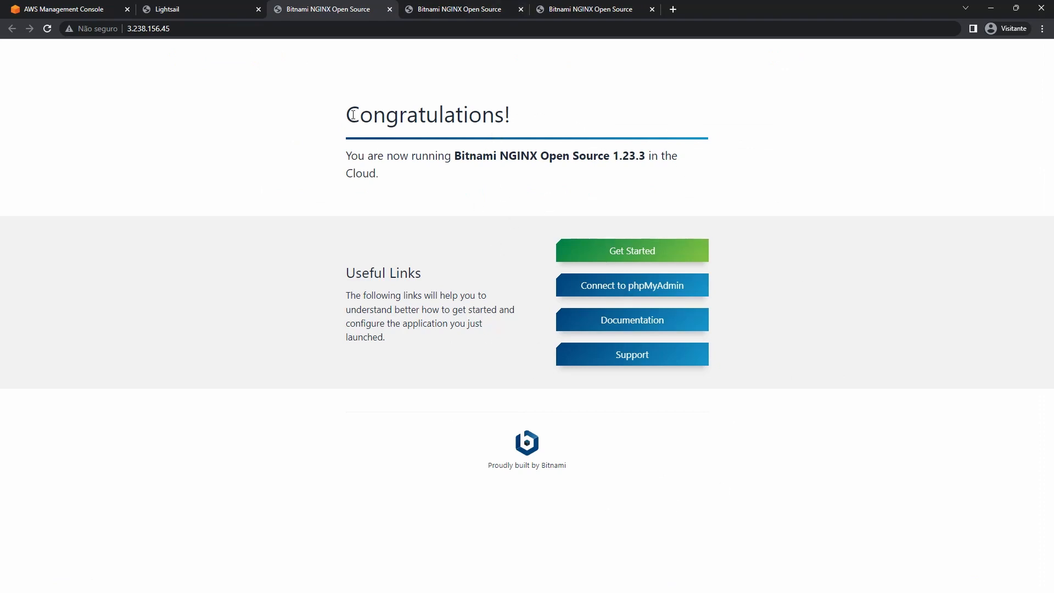
left_click_drag(353, 114, 545, 116)
left_click(499, 9)
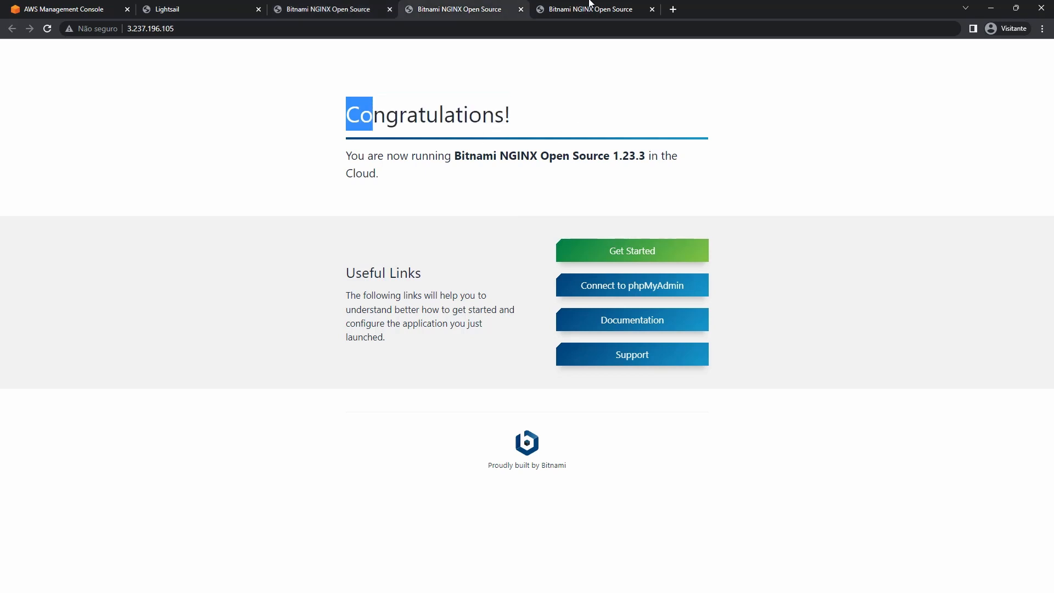
left_click(590, 7)
left_click(249, 8)
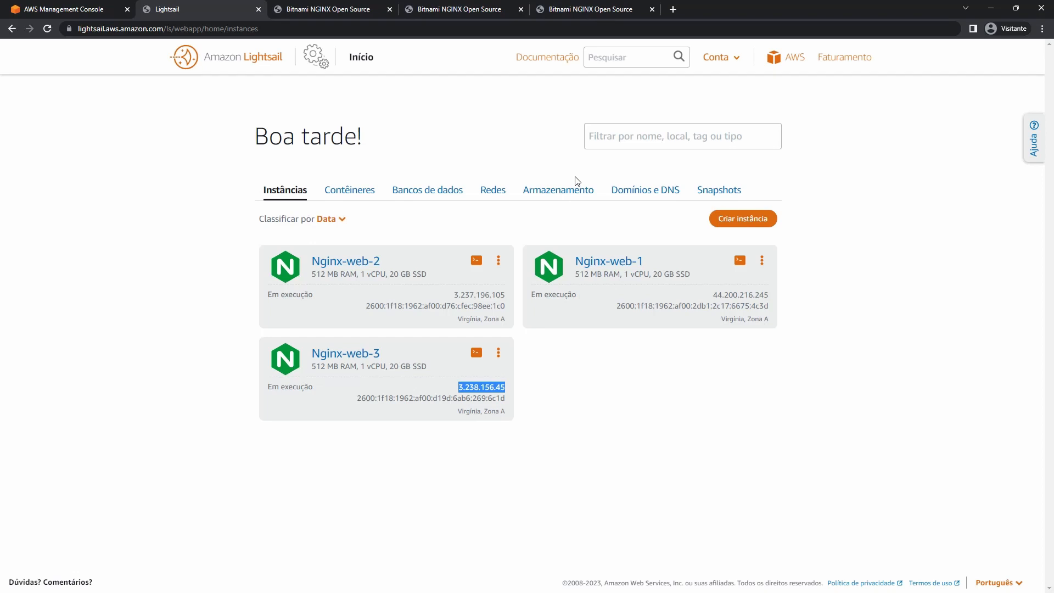
left_click(297, 8)
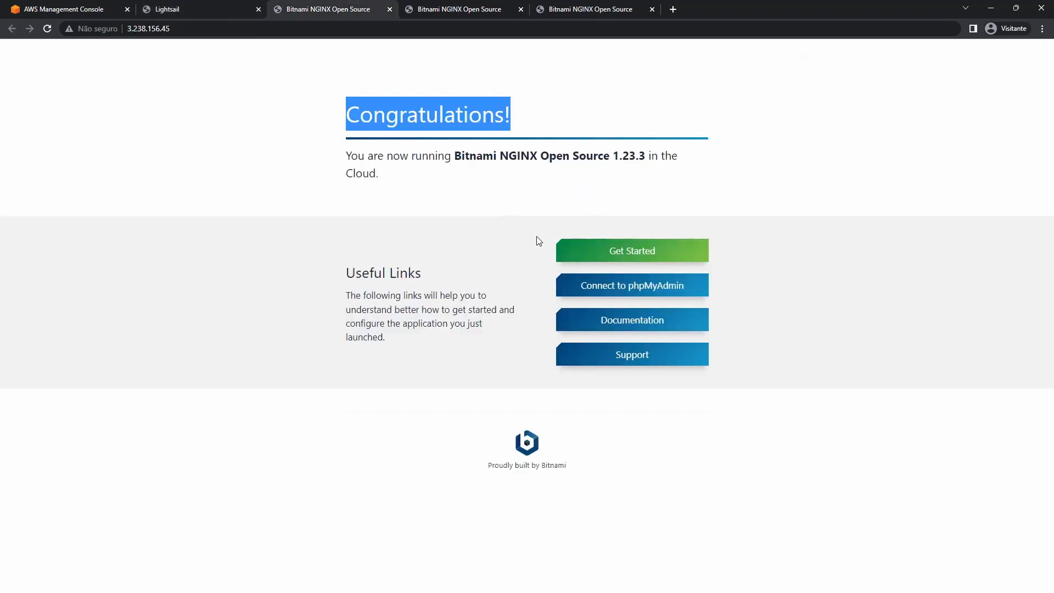
double_click(456, 115)
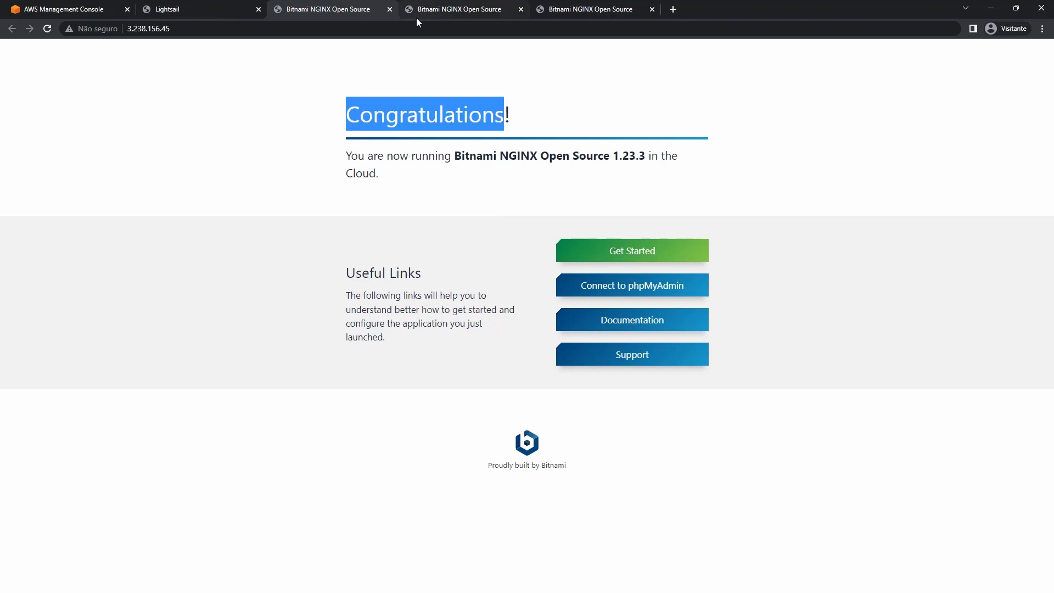
left_click(390, 9)
left_click(389, 10)
left_click(389, 10)
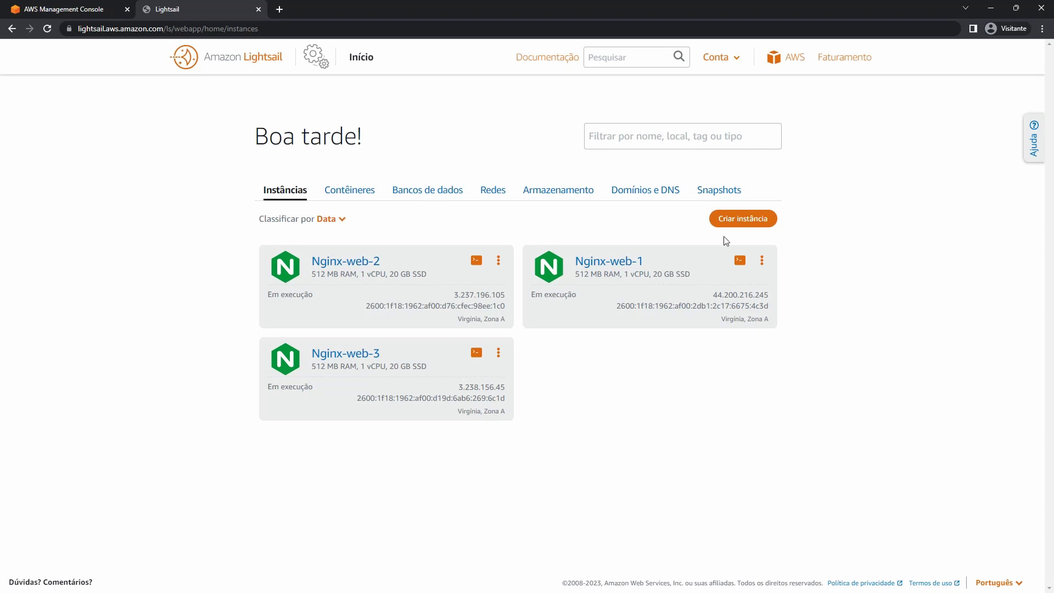
In Nginx-web-1's stack/nginx/html/index.html, replace the Congratulations! heading with SERVER 01 and save.
left_click(740, 261)
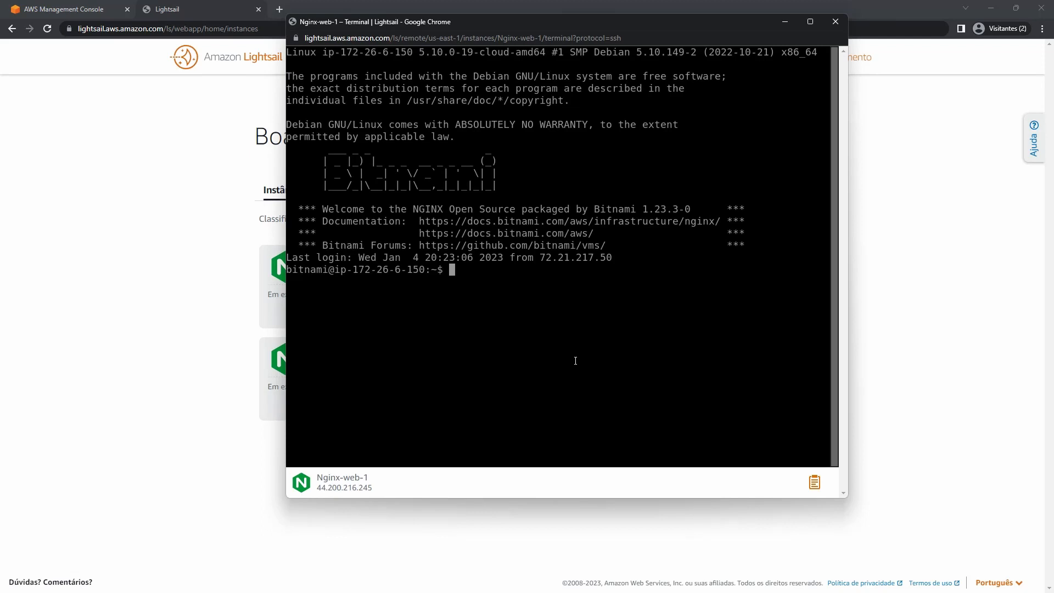
type("sudo ")
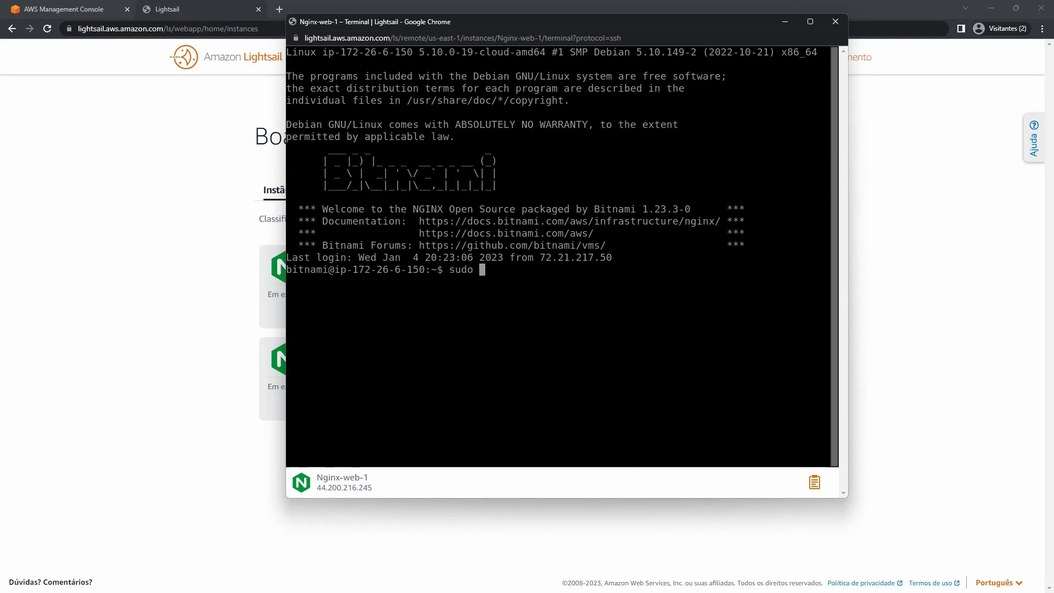
type("nano ")
type("stack/nginx/html/index.html")
key("Return")
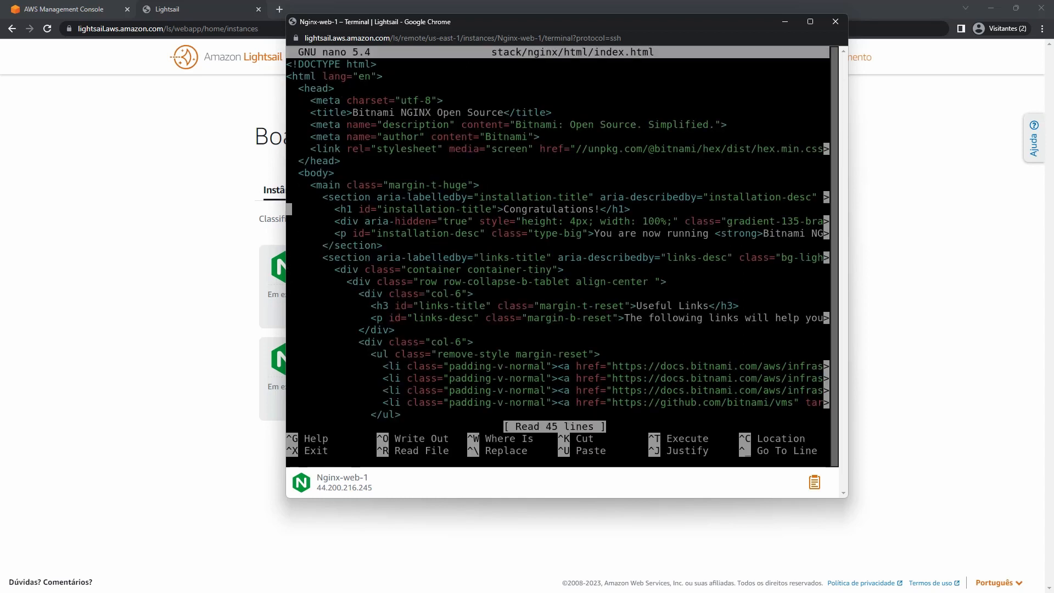
key("Down")
key("Left")
key("Left")
key("Left")
key("Left")
key("Left")
key("Left")
key("BackSpace")
key("BackSpace")
key("BackSpace")
key("BackSpace")
key("BackSpace")
key("BackSpace")
key("BackSpace")
key("BackSpace")
key("BackSpace")
key("BackSpace")
key("BackSpace")
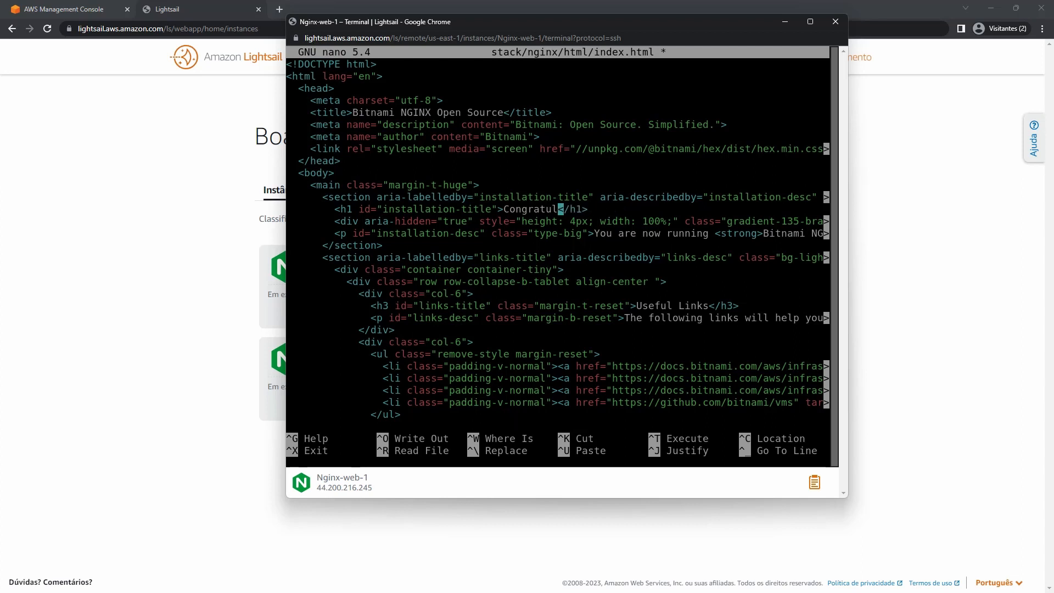
key("BackSpace")
key("BackSpace")
key("BackSpace")
key("BackSpace")
key("BackSpace")
type("SERVER 01")
key("ctrl+x")
key("y")
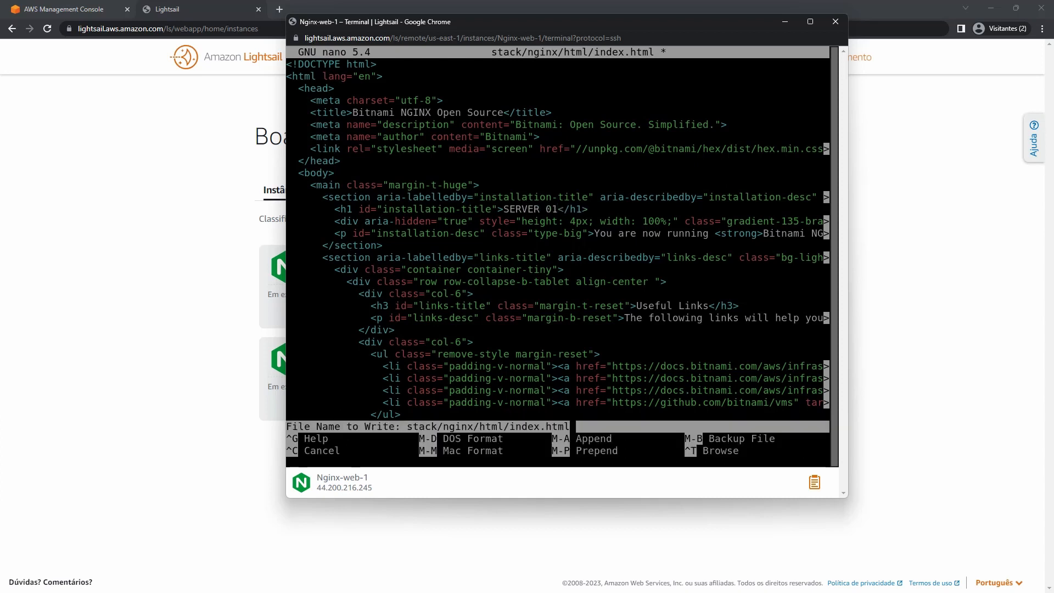
key("Return")
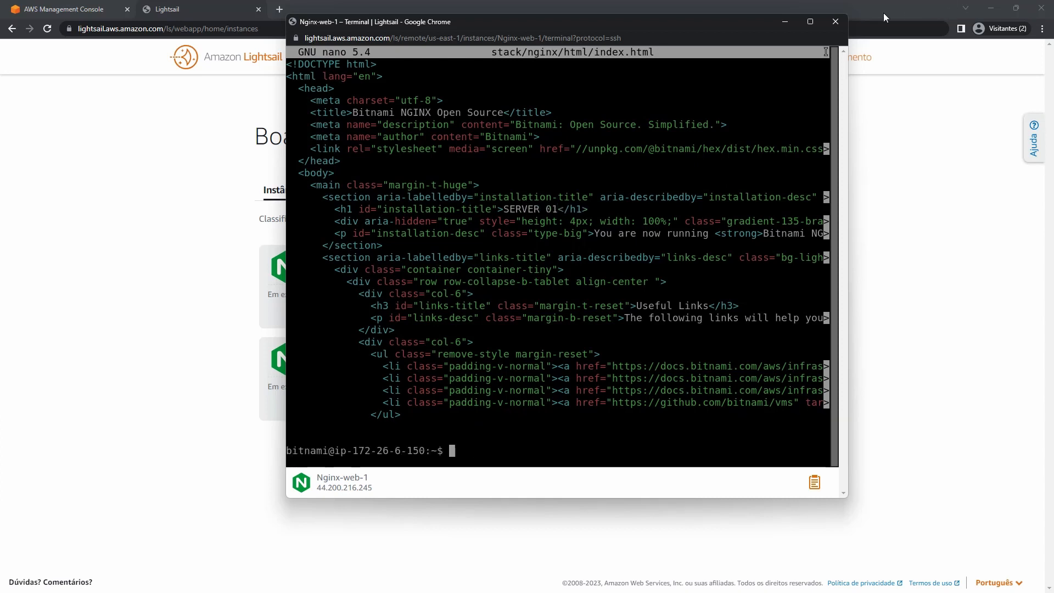
left_click(835, 22)
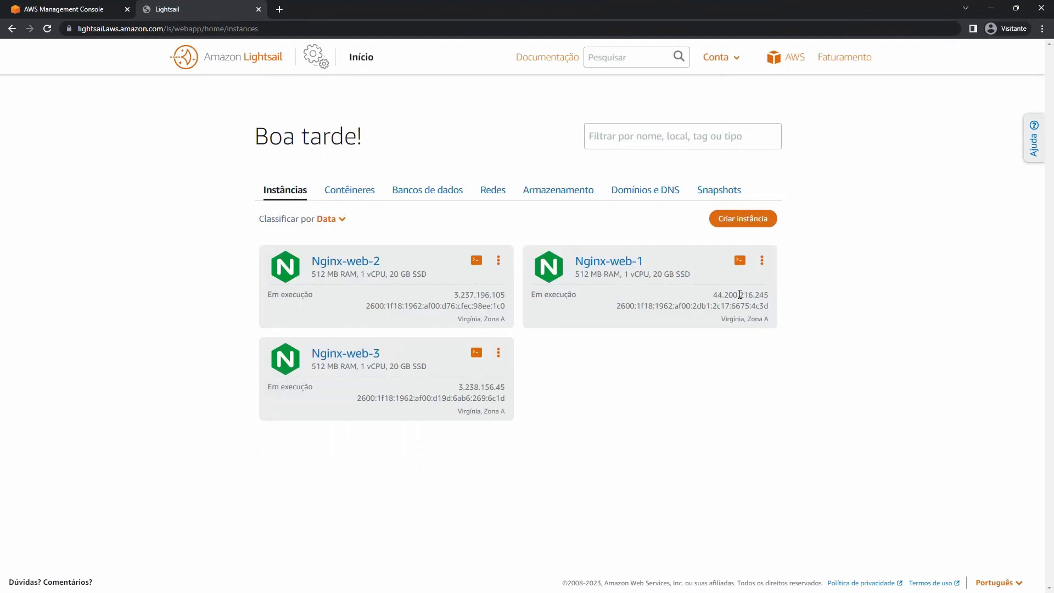
Open Nginx-web-1's public IP in a new tab and confirm the SERVER 01 heading.
double_click(740, 294)
right_click(739, 293)
left_click(775, 331)
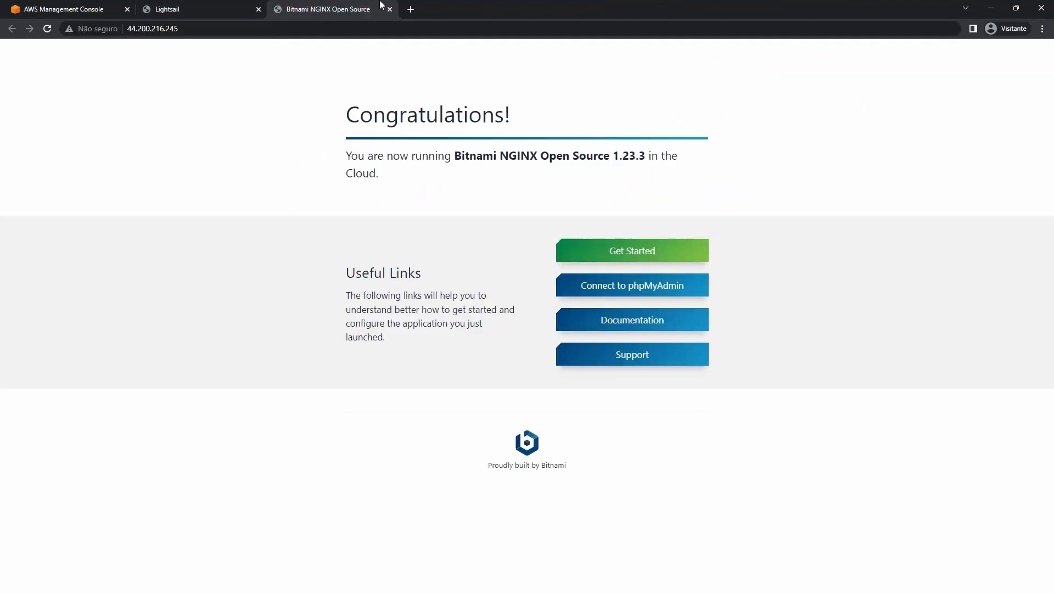
left_click(46, 31)
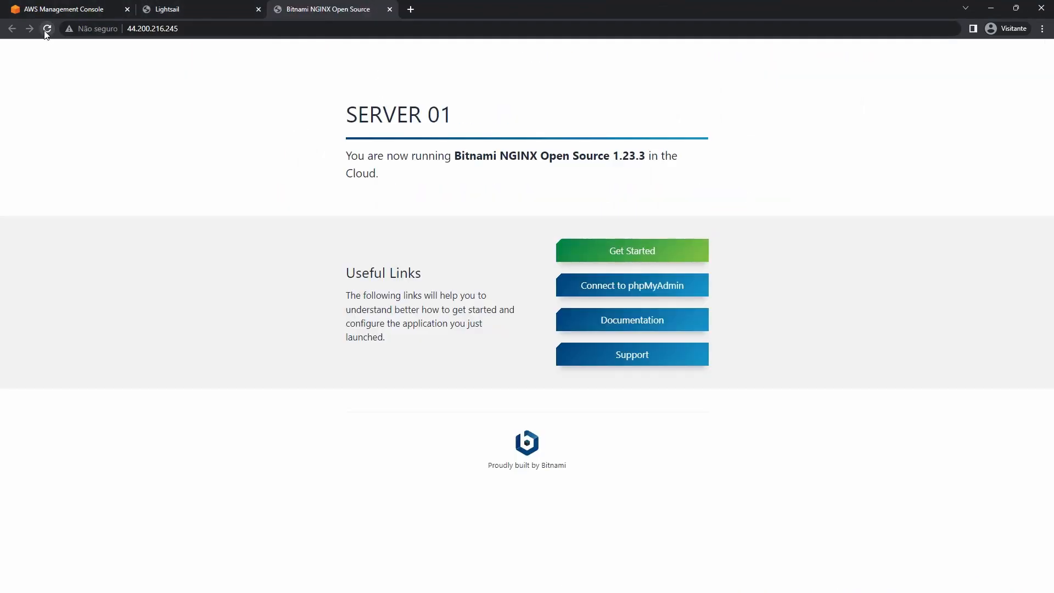
triple_click(415, 103)
triple_click(437, 107)
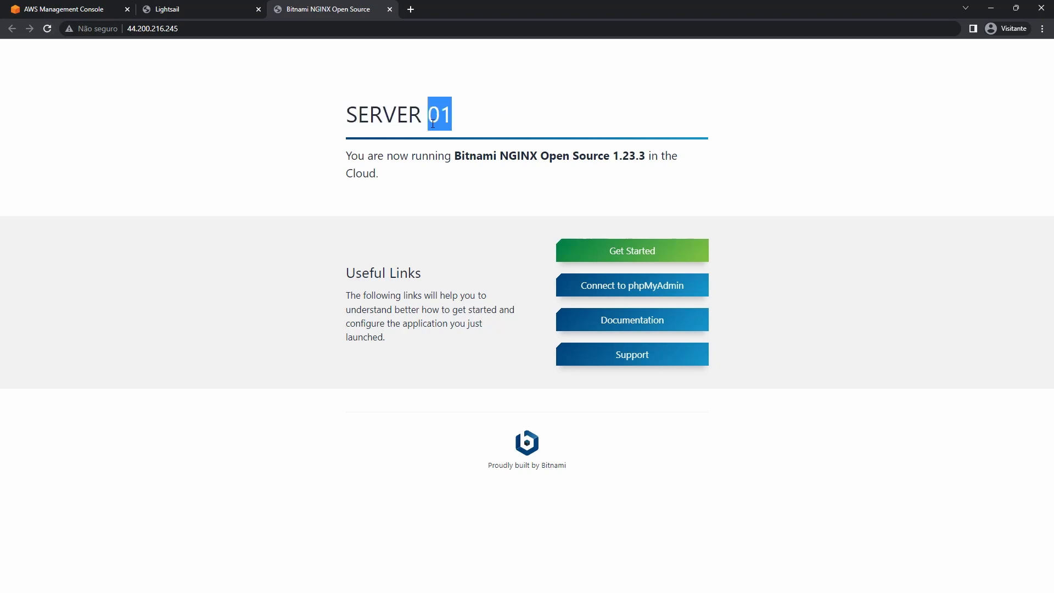
left_click(202, 7)
left_click(390, 10)
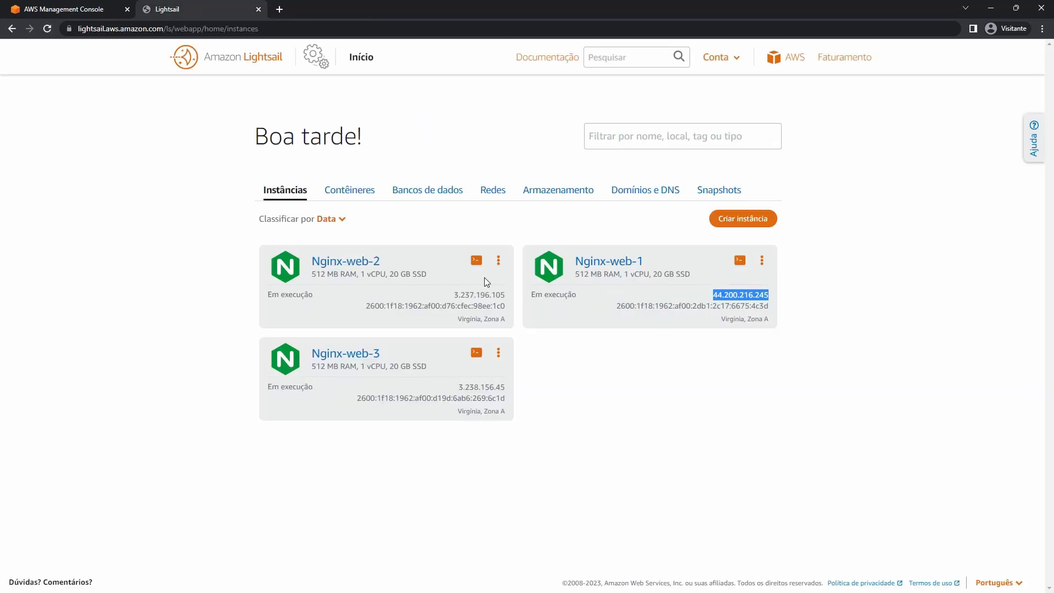
Open a browser terminal on Nginx-web-2 and clear its screen.
left_click(476, 260)
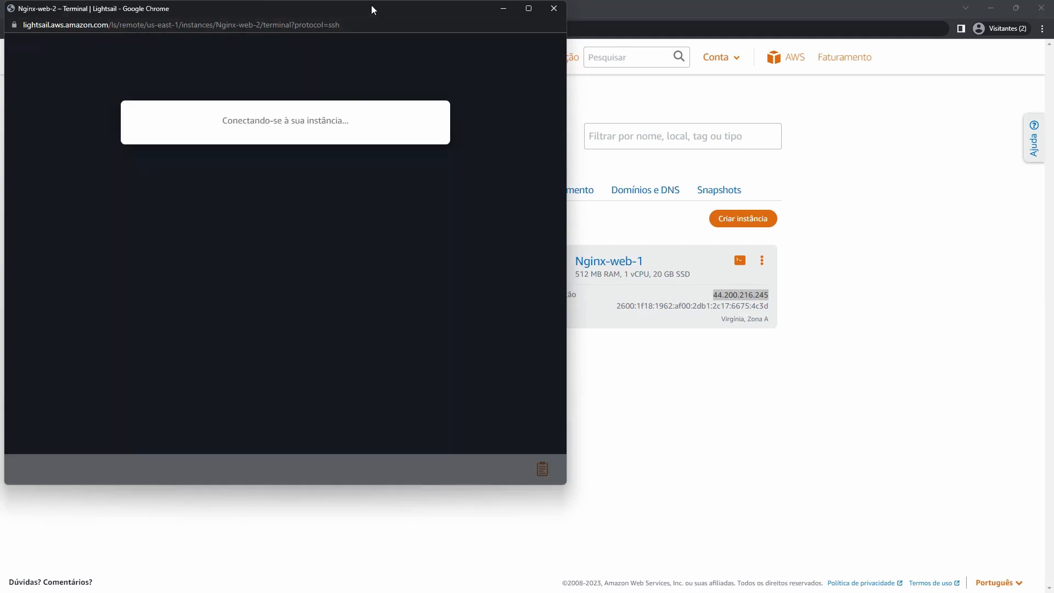
left_click_drag(379, 8, 569, 35)
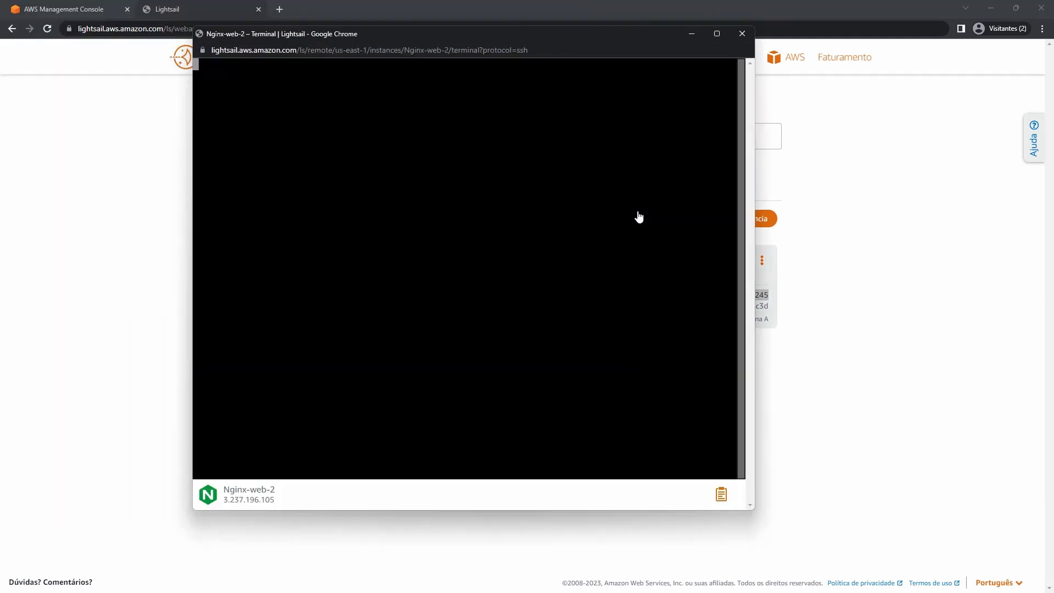
key("ctrl+l")
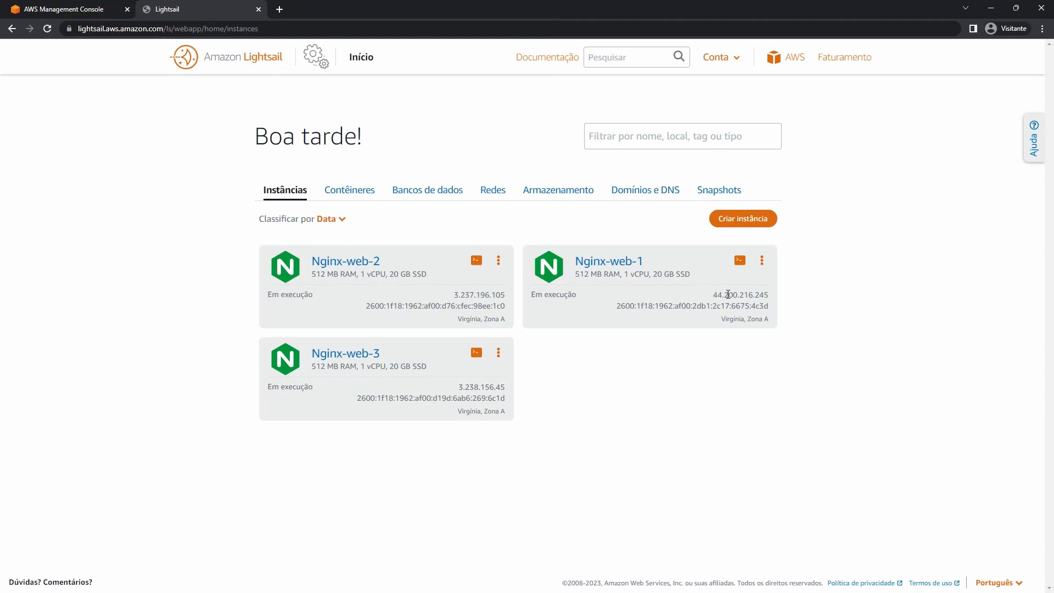
Open Nginx-web-1's IP and Nginx-web-2's IP 3.237.196.105 in new tabs, showing SERVER 02.
double_click(728, 294)
right_click(729, 294)
left_click(773, 331)
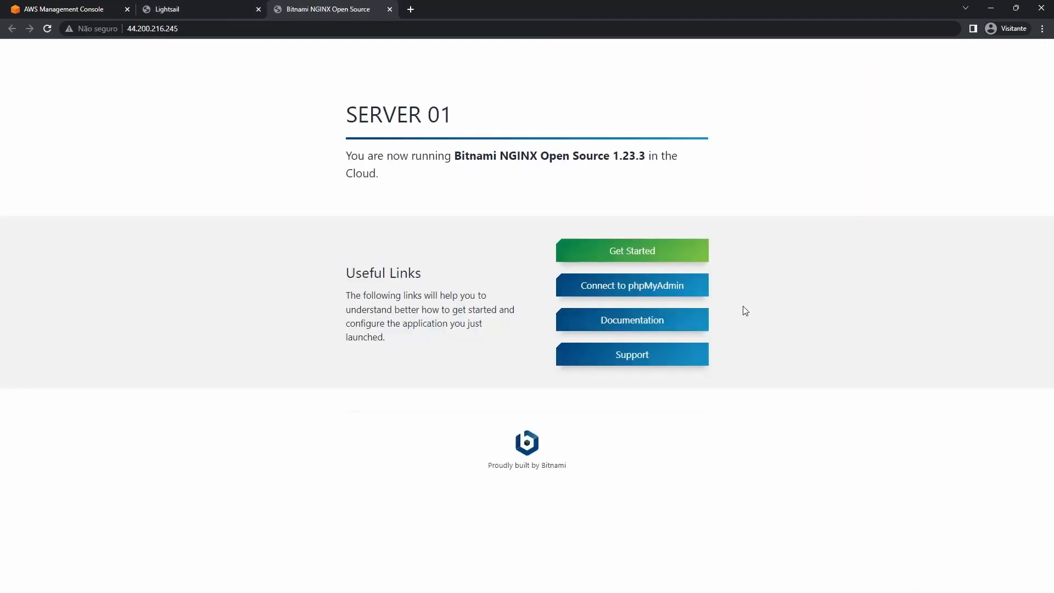
left_click(172, 7)
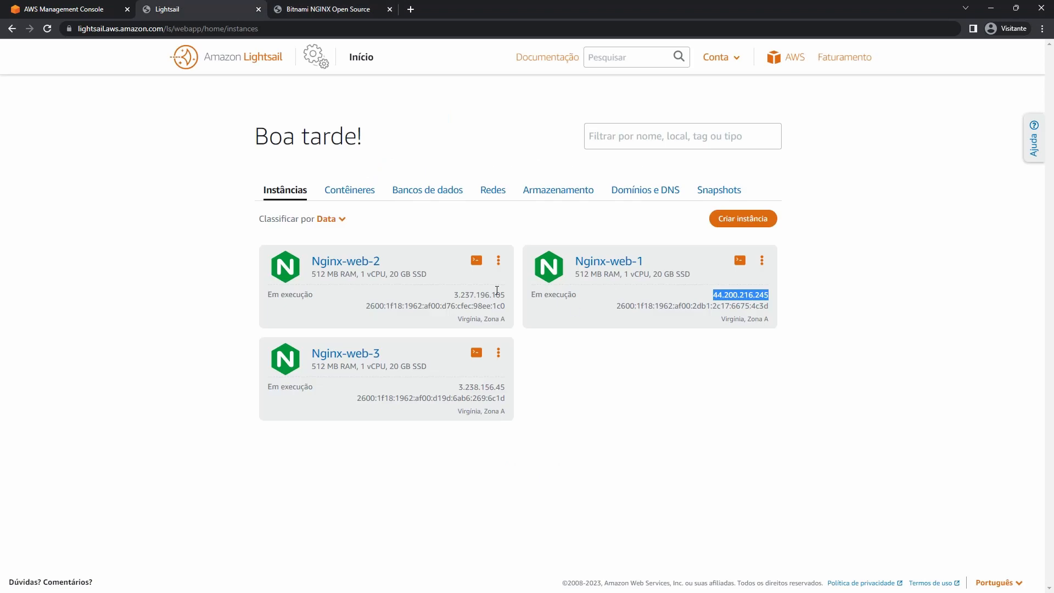
double_click(480, 295)
right_click(480, 295)
left_click(526, 329)
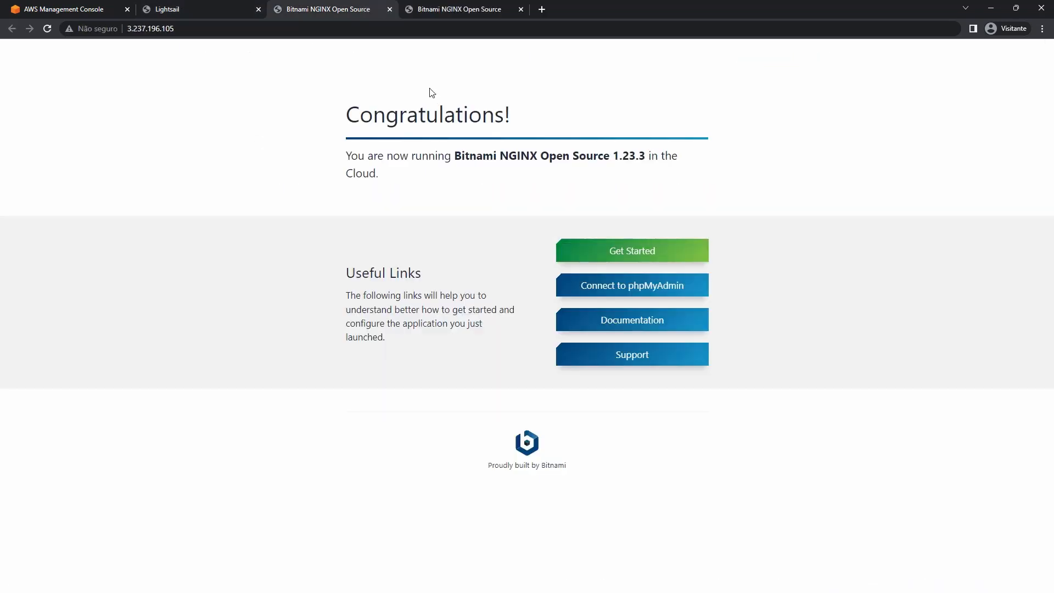
left_click(47, 28)
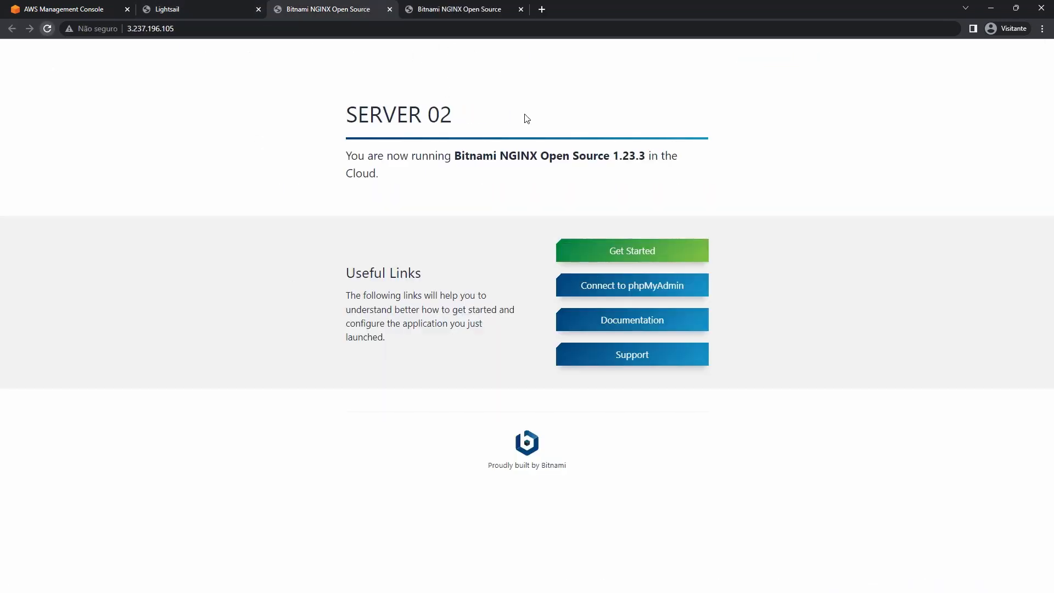
left_click(215, 8)
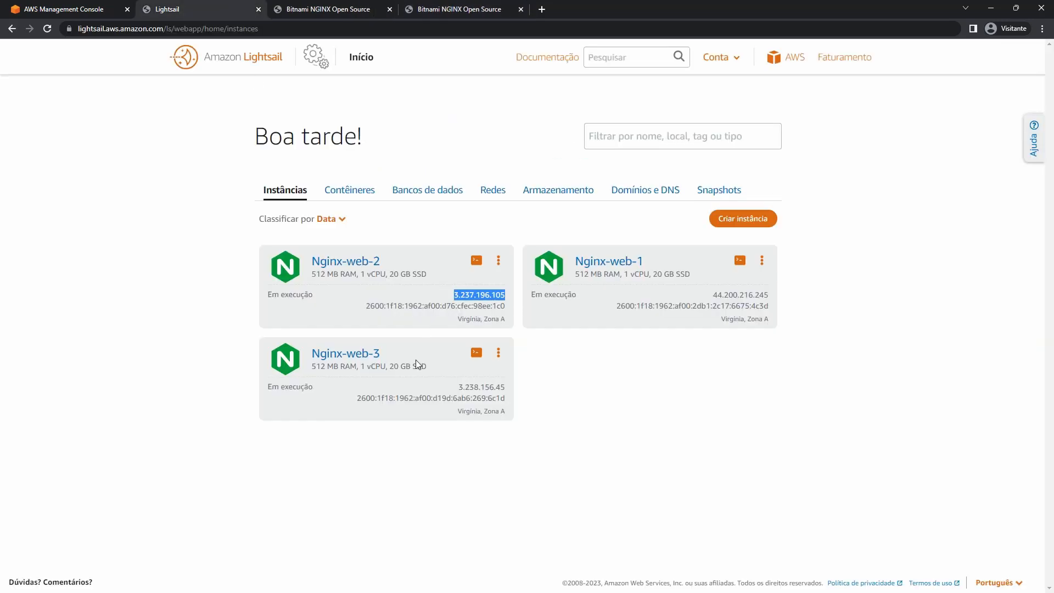
Open Nginx-web-3's IP 3.238.156.45 in a new tab and reload it.
double_click(481, 388)
right_click(481, 389)
left_click(532, 422)
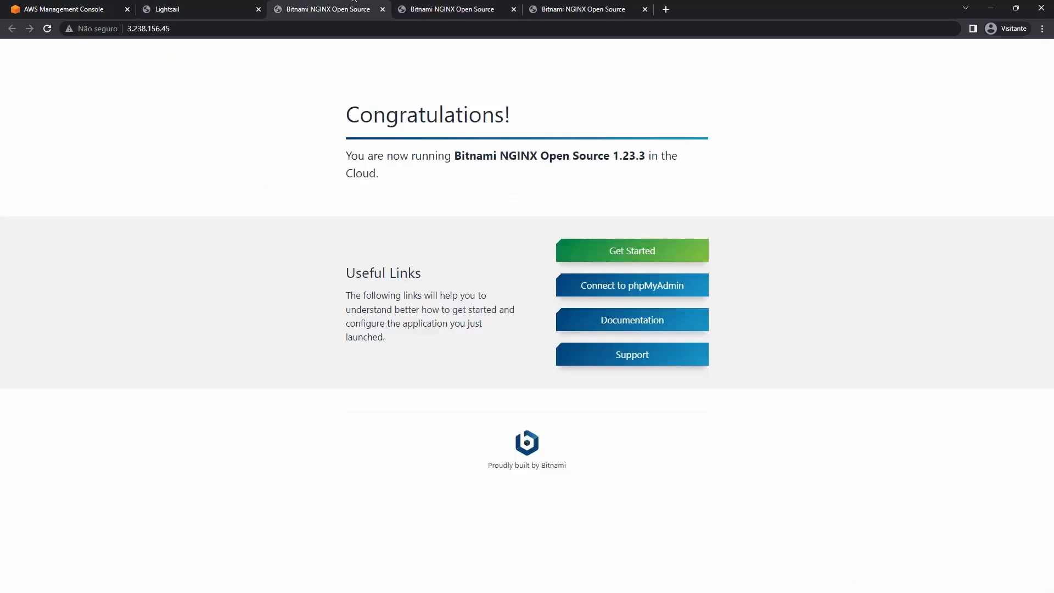
left_click(586, 8)
left_click(48, 28)
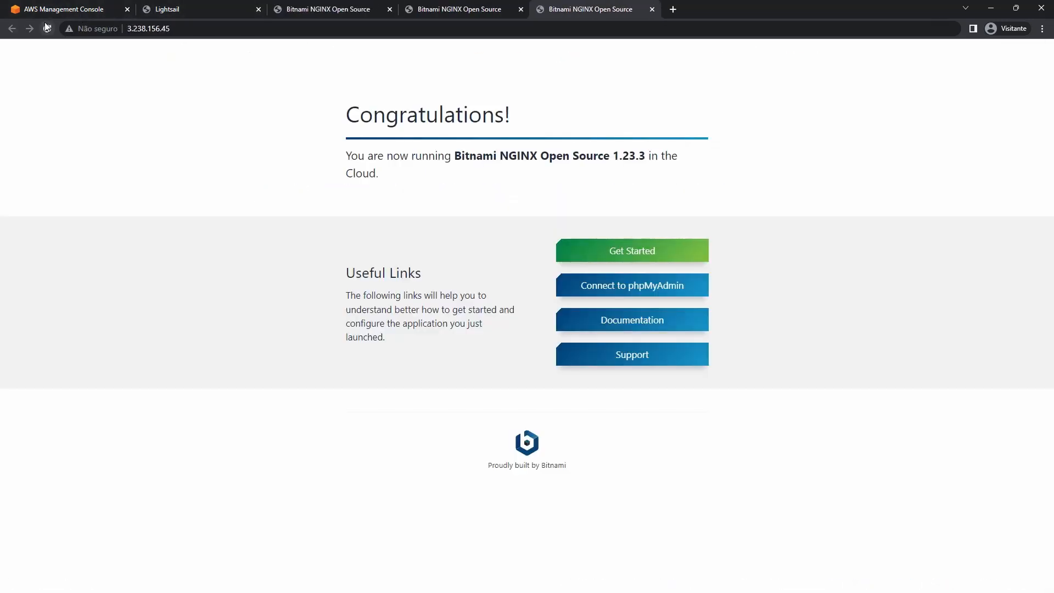
Check the SERVER 01, SERVER 02 and SERVER 03 pages in their tabs.
left_click(470, 7)
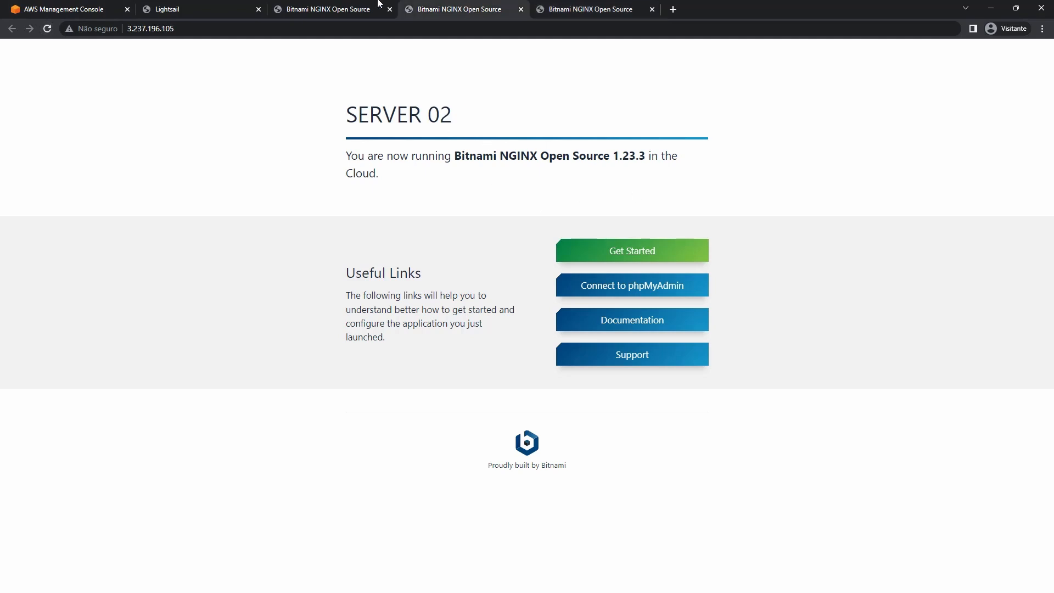
left_click(355, 4)
left_click(478, 7)
left_click(626, 5)
left_click(204, 8)
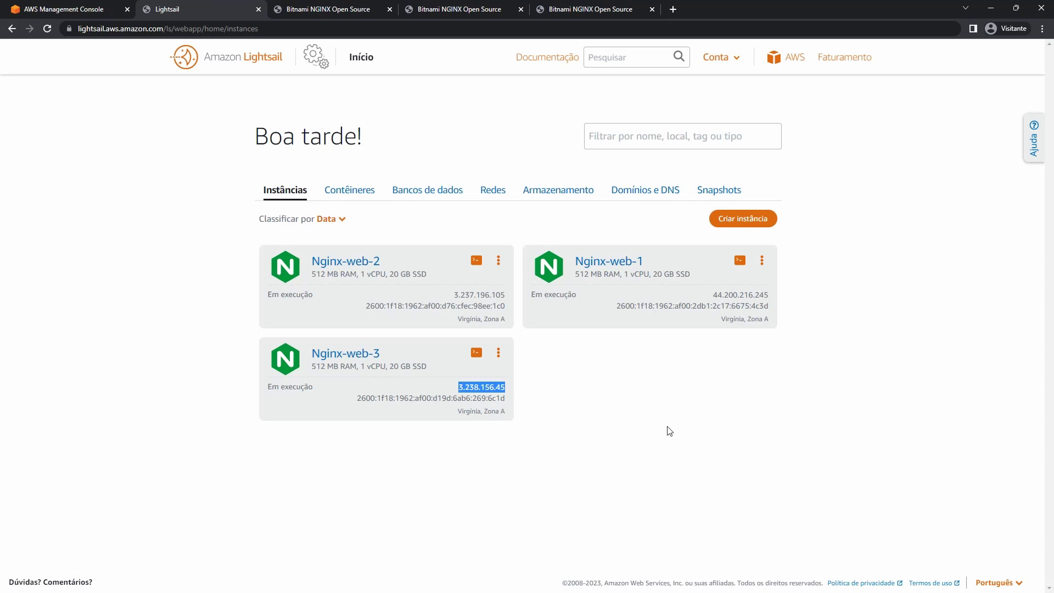
From the Redes section, start a new Virginia load balancer with HTTP on port 80.
left_click(490, 193)
scroll(373, 409, "down", 2)
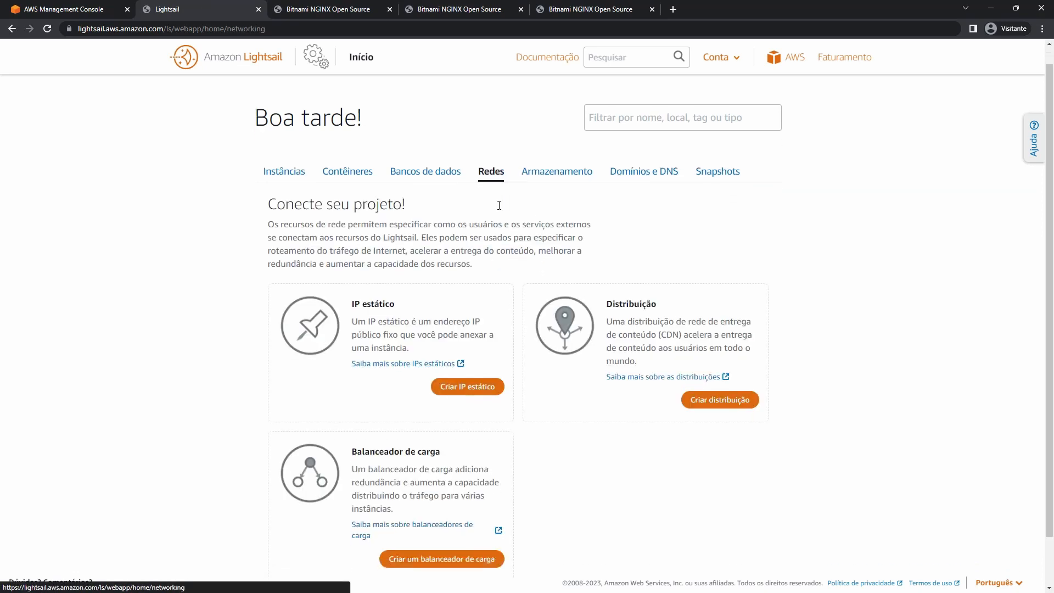
left_click_drag(354, 393, 449, 399)
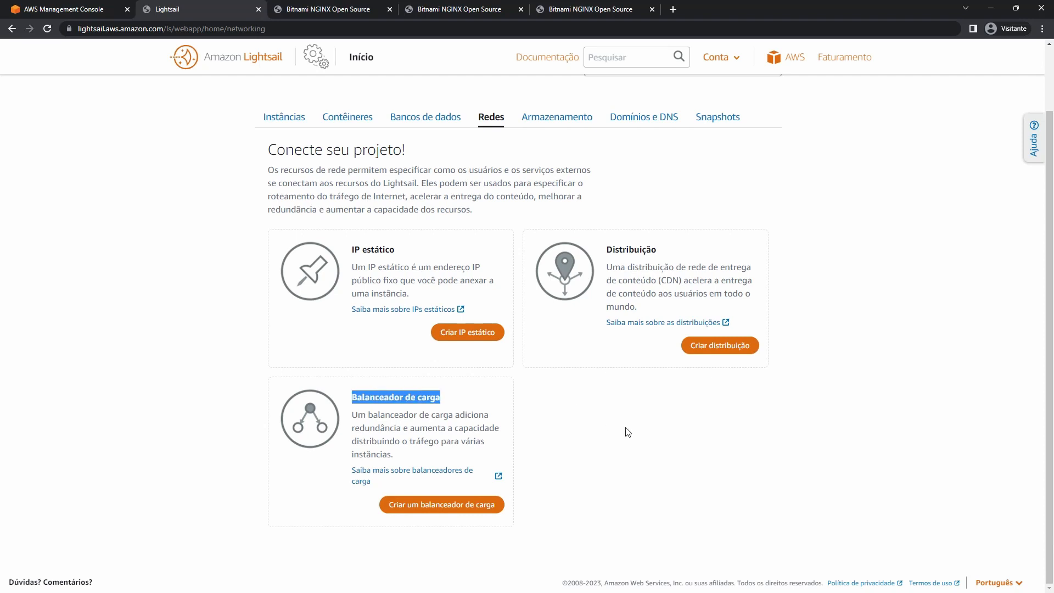
left_click(455, 510)
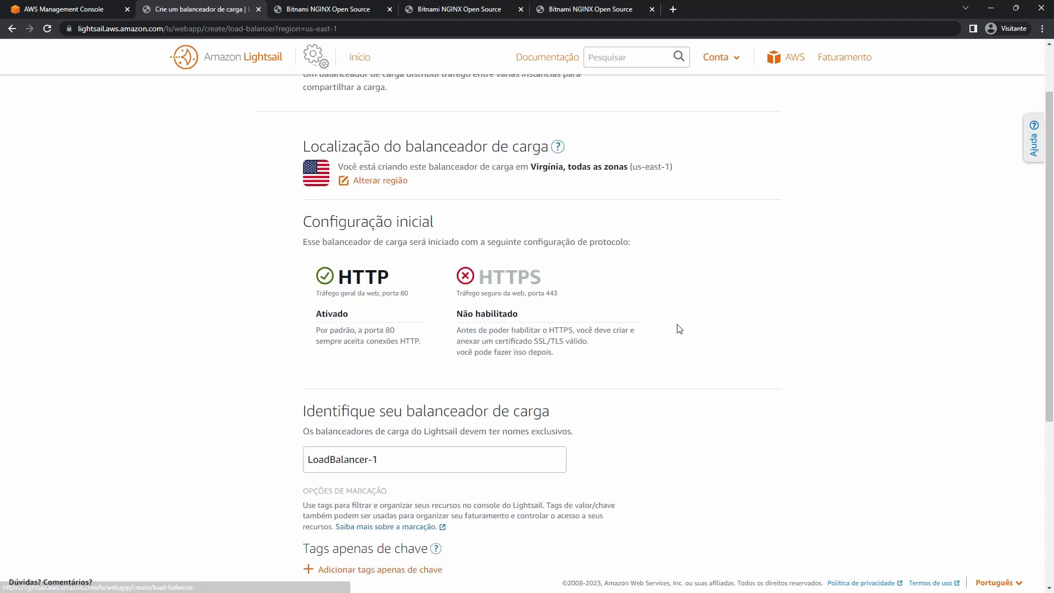
scroll(679, 329, "down", 2)
scroll(679, 329, "up", 3)
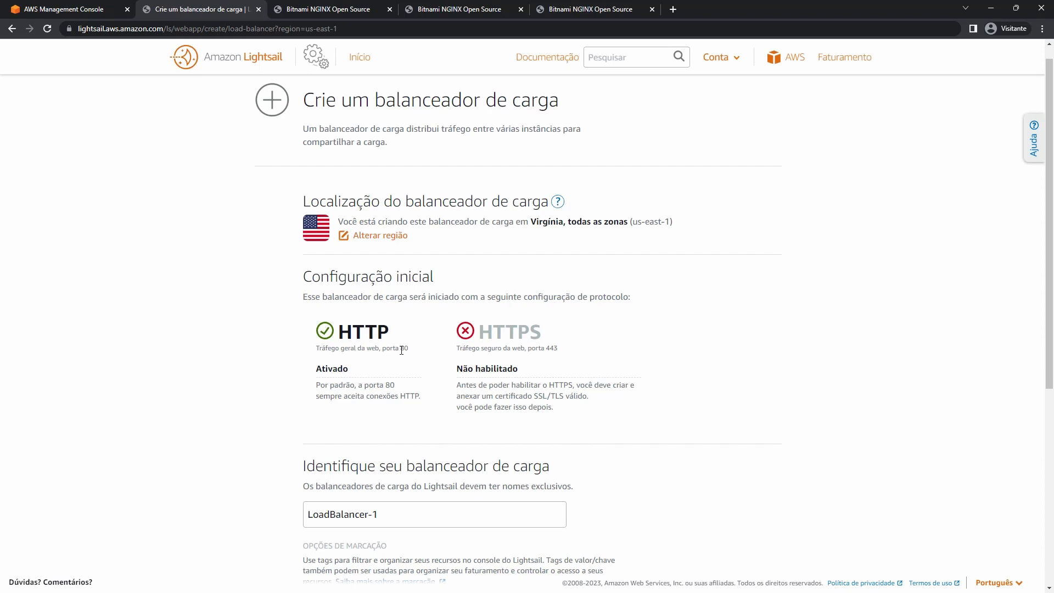
Review HTTP port 80 and HTTPS port 443, then create LoadBalancer-1 at 18 USD per month.
left_click_drag(400, 349, 412, 352)
left_click_drag(546, 349, 561, 352)
scroll(557, 354, "up", 1)
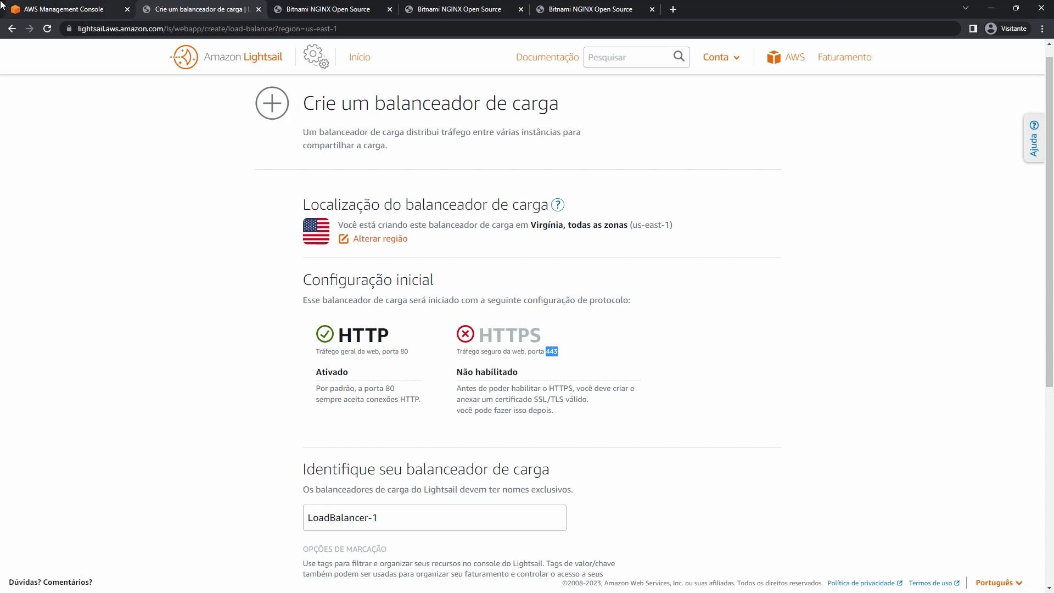
left_click(66, 8)
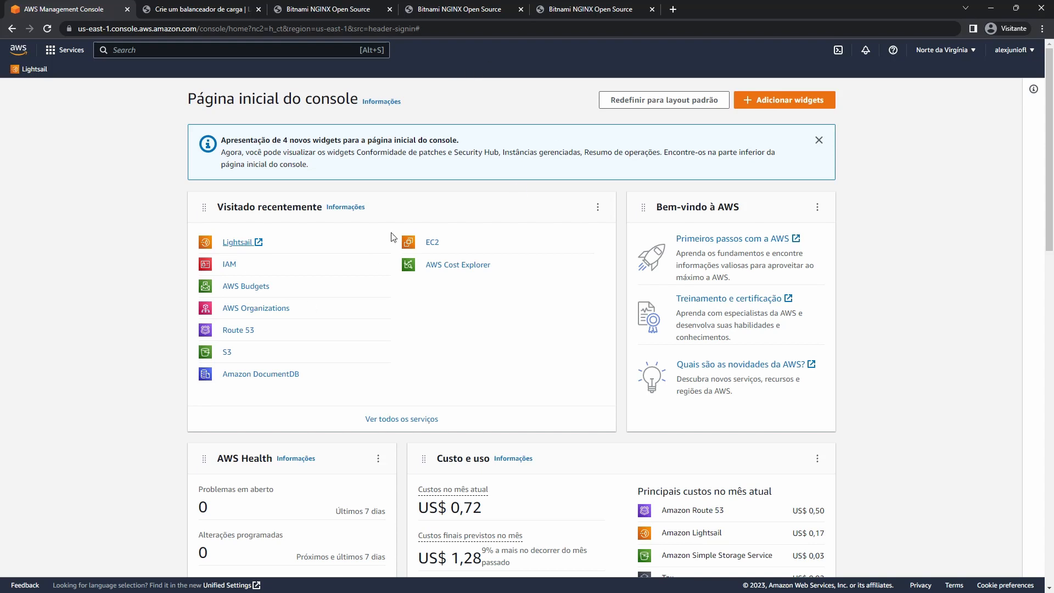
scroll(395, 234, "down", 2)
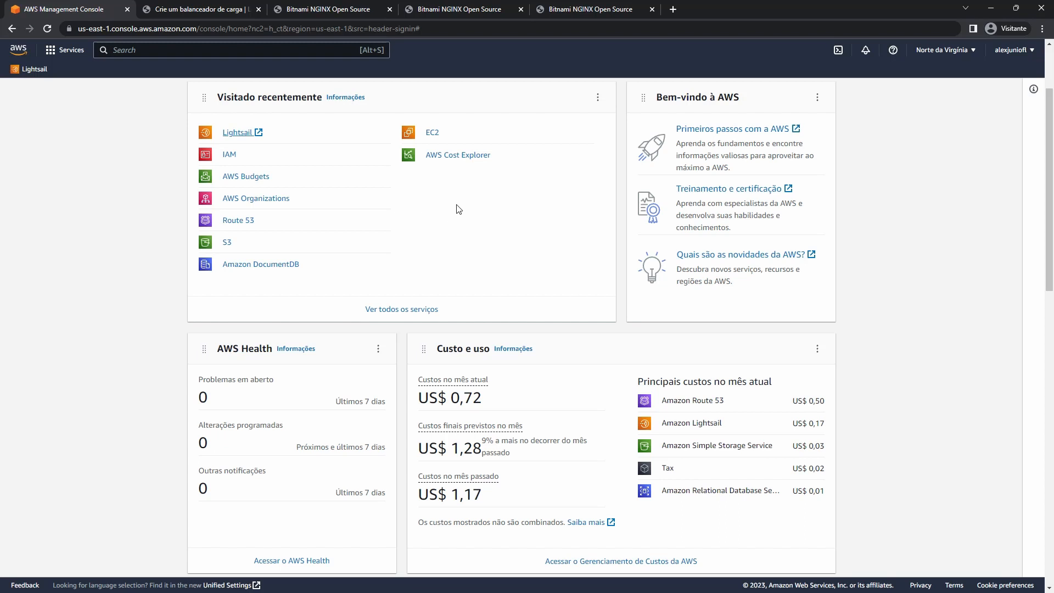
key("ctrl+Tab")
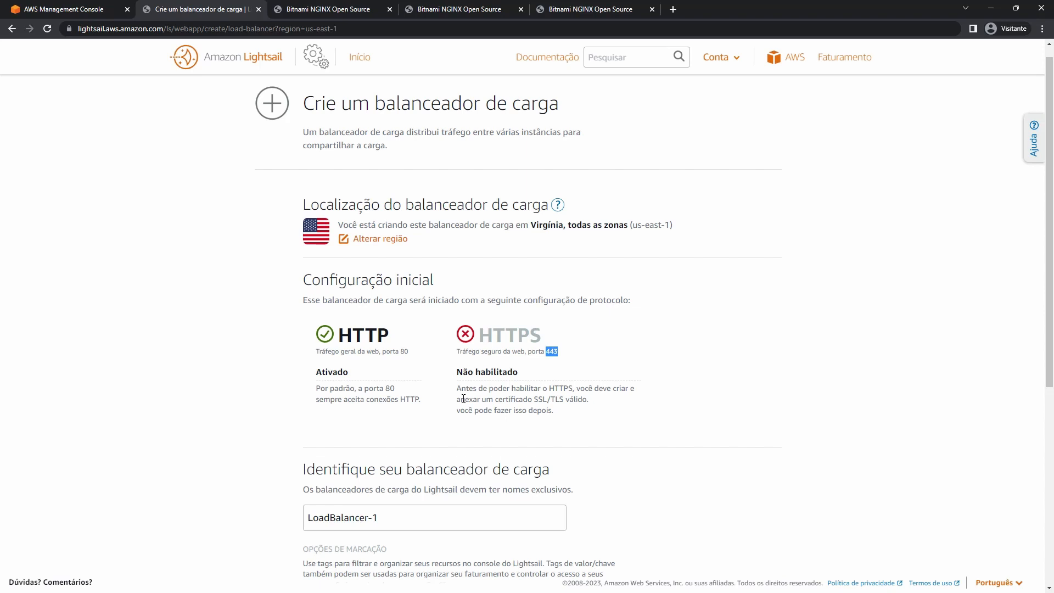
scroll(687, 496, "down", 4)
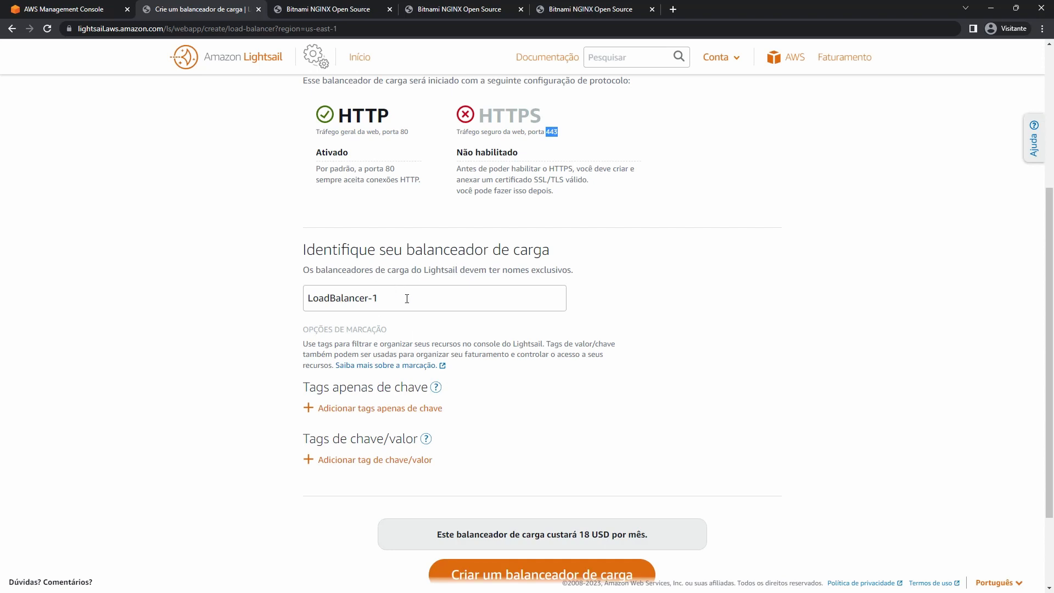
scroll(459, 337, "down", 2)
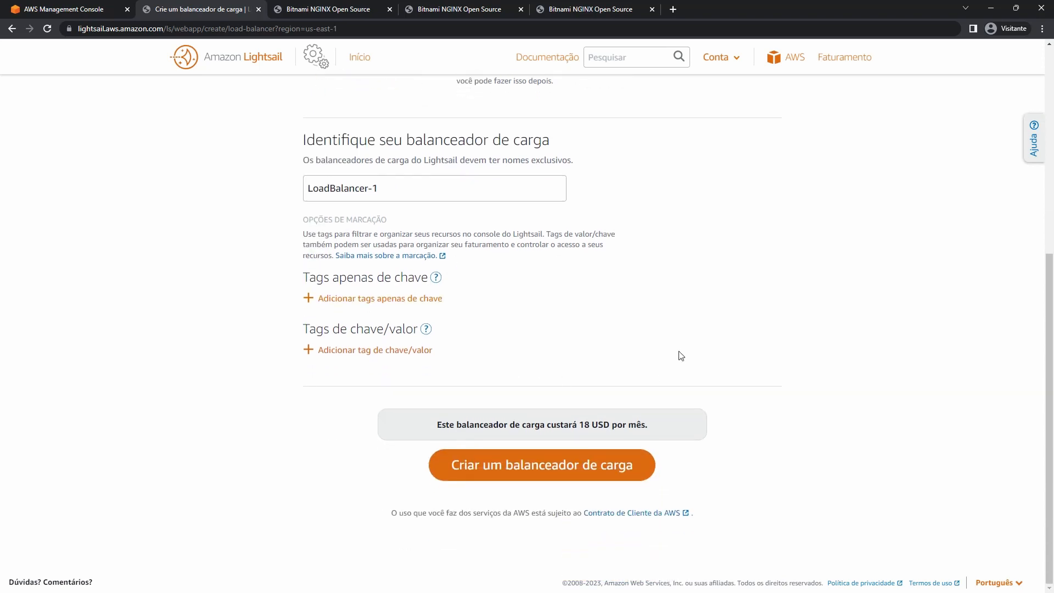
left_click(522, 476)
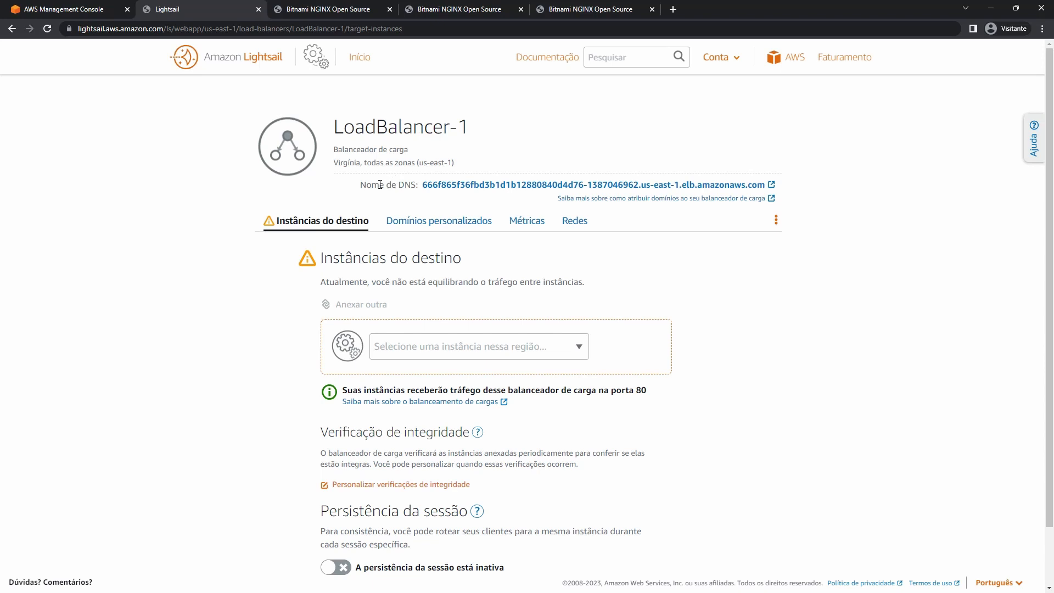
Open LoadBalancer-1's DNS name in a new tab, see it doesn't resolve yet, and come back.
left_click_drag(366, 185, 416, 186)
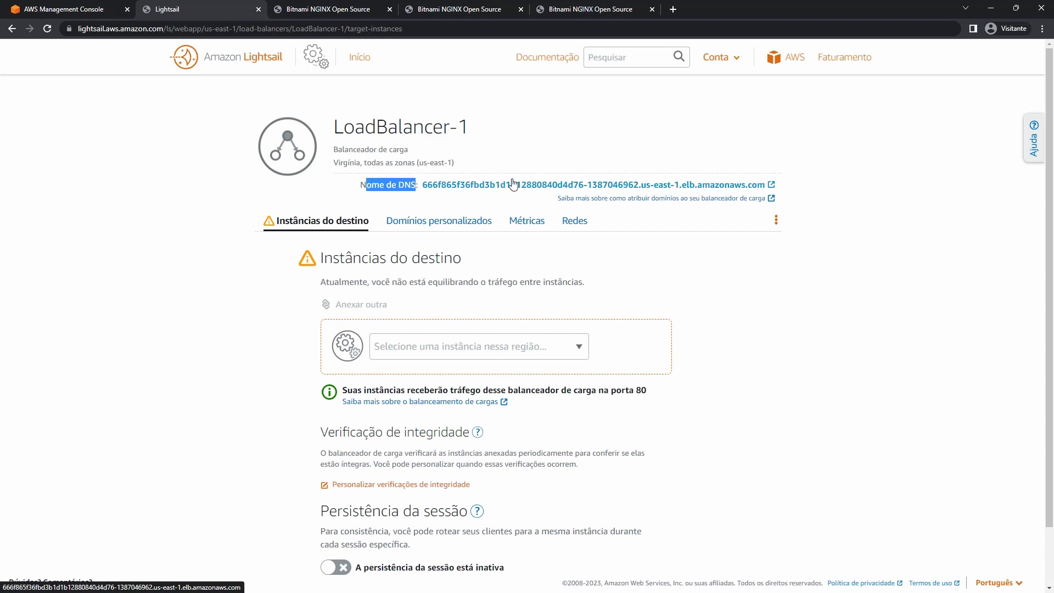
right_click(544, 185)
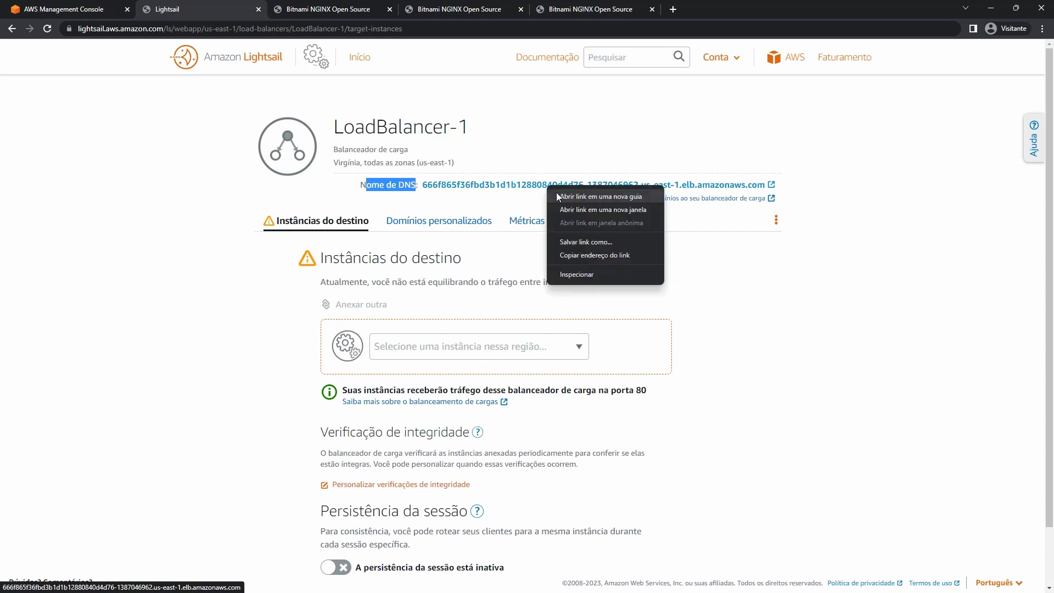
left_click(571, 195)
left_click(335, 8)
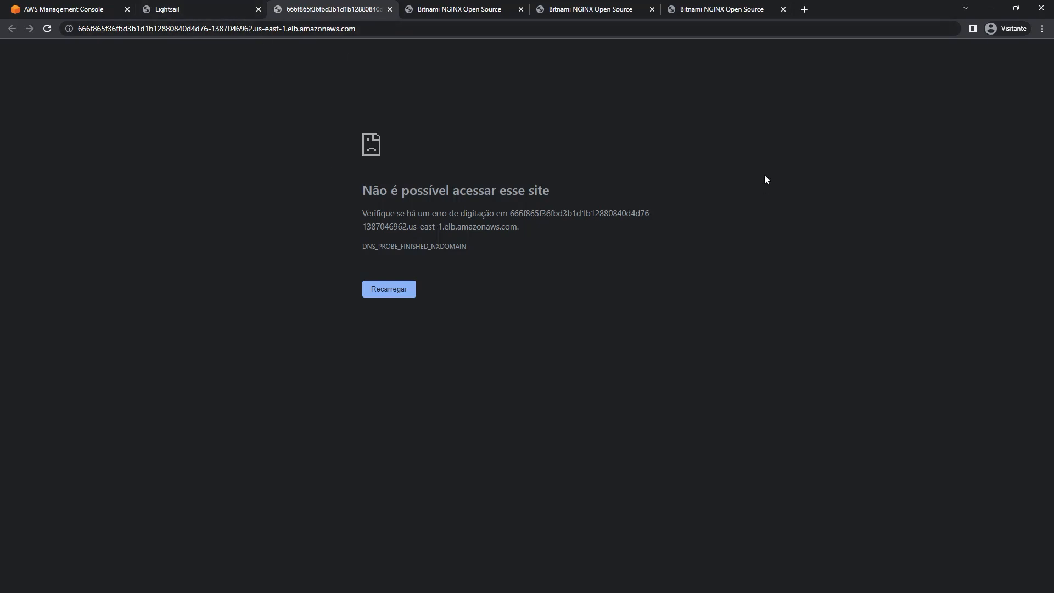
left_click(312, 28)
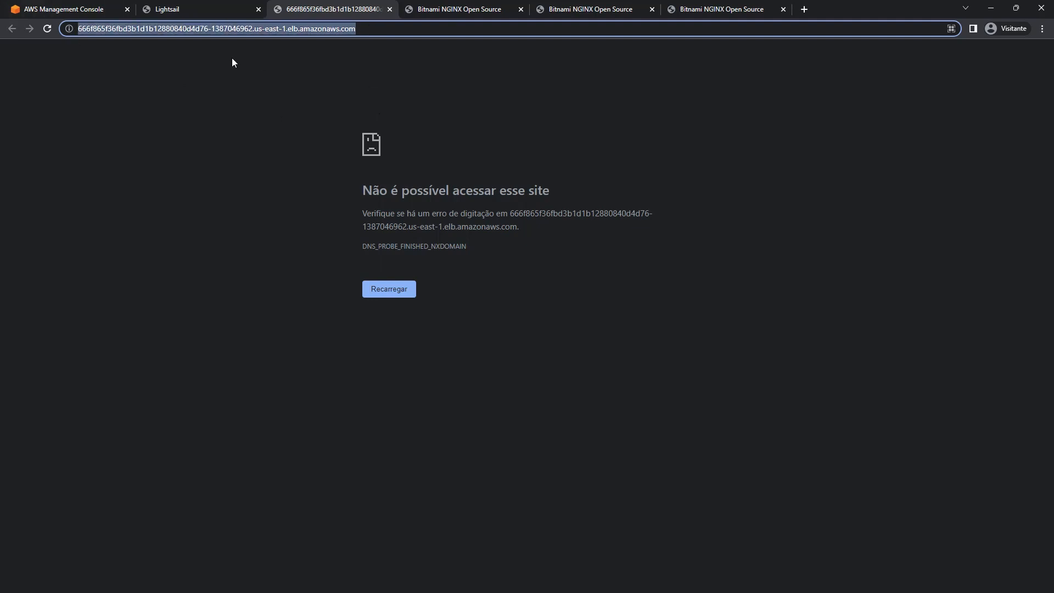
left_click(242, 8)
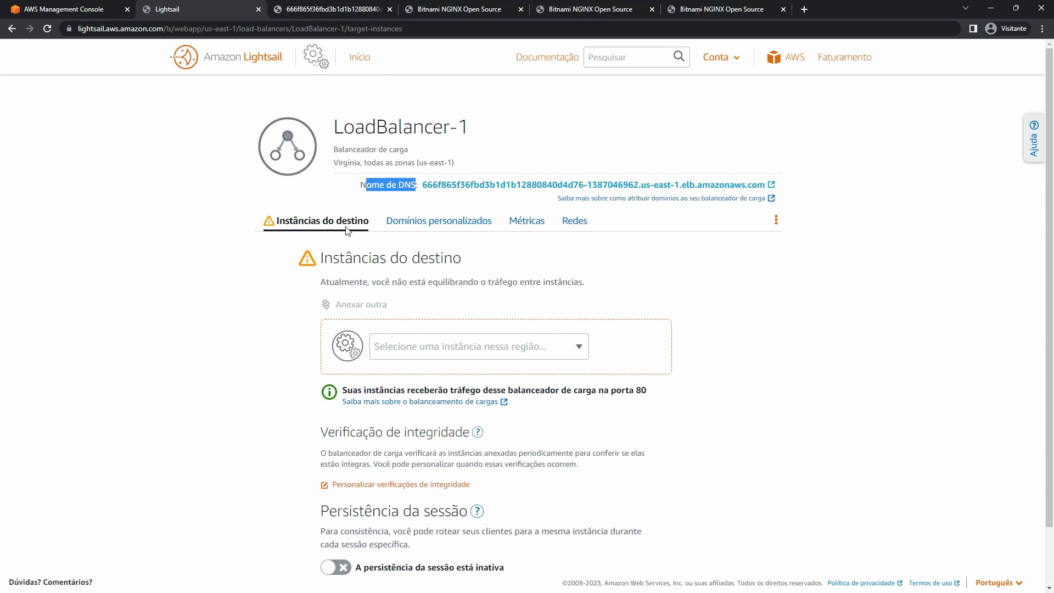
Attach Nginx-web-2 as the first target instance of LoadBalancer-1.
scroll(353, 231, "down", 1)
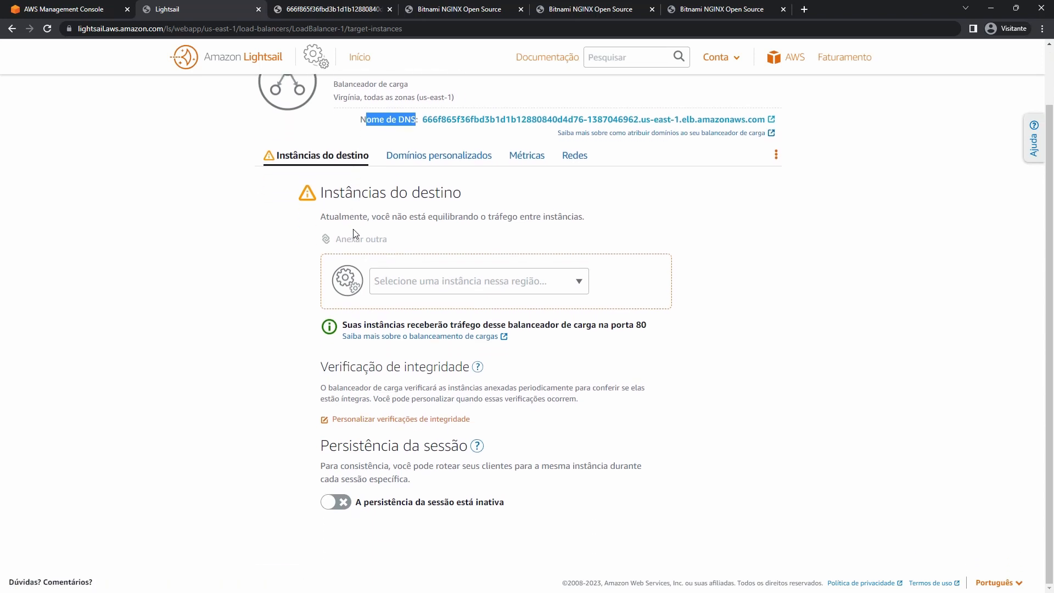
left_click(579, 281)
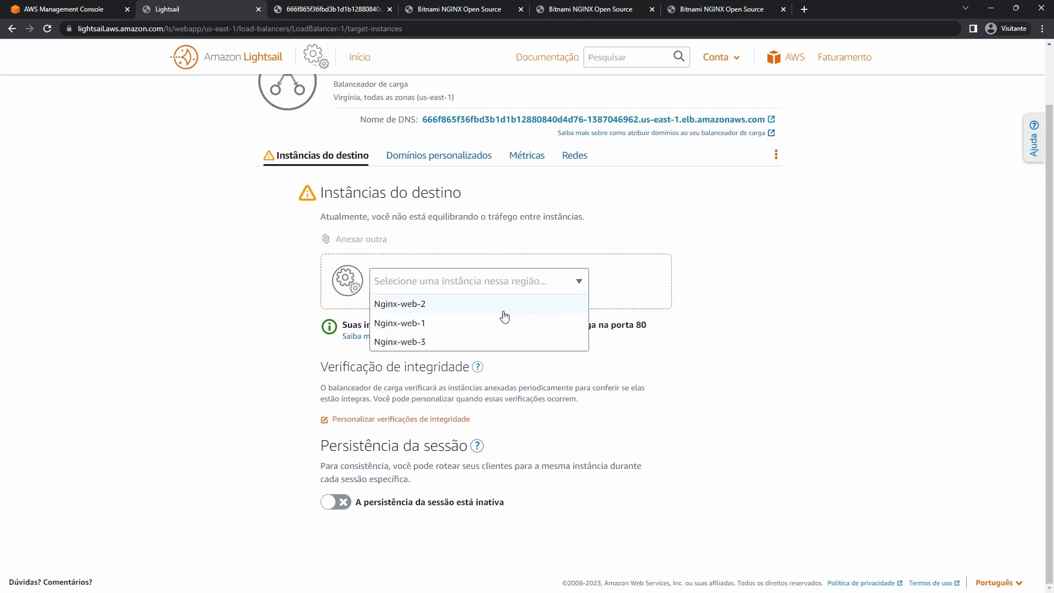
left_click(226, 262)
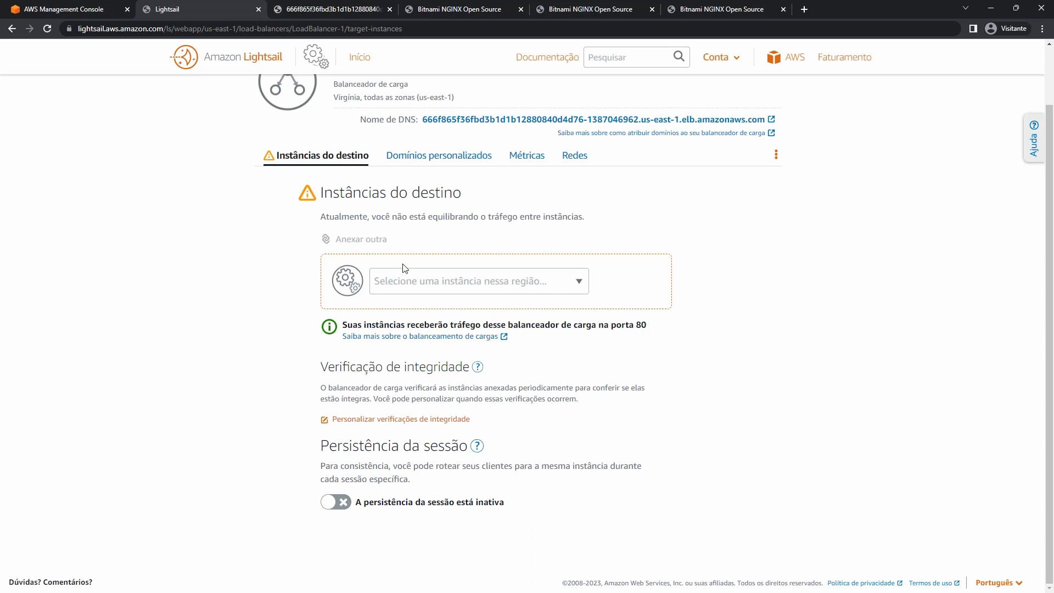
left_click(524, 282)
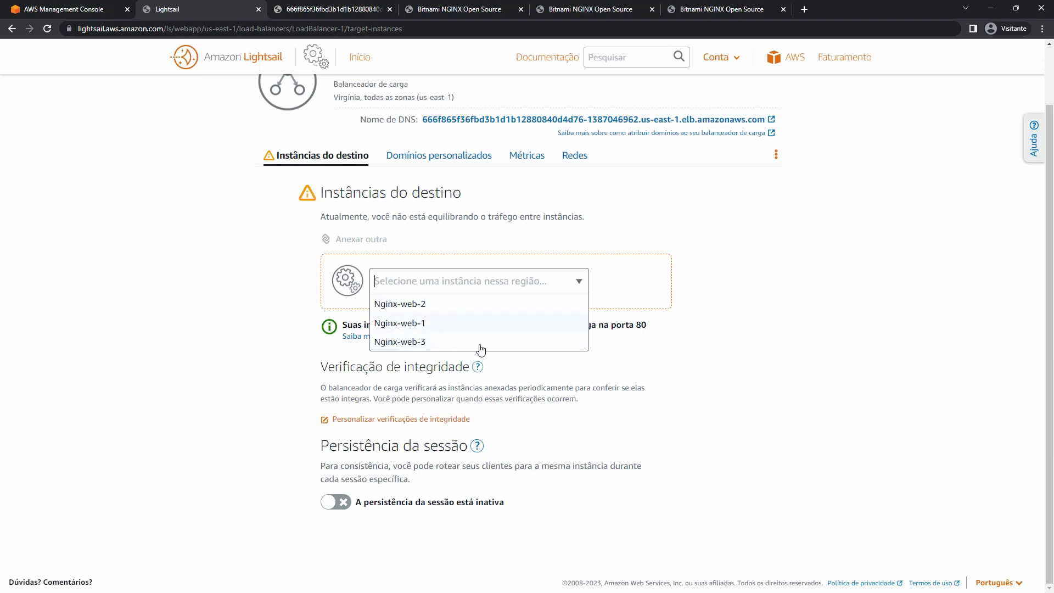
left_click(424, 303)
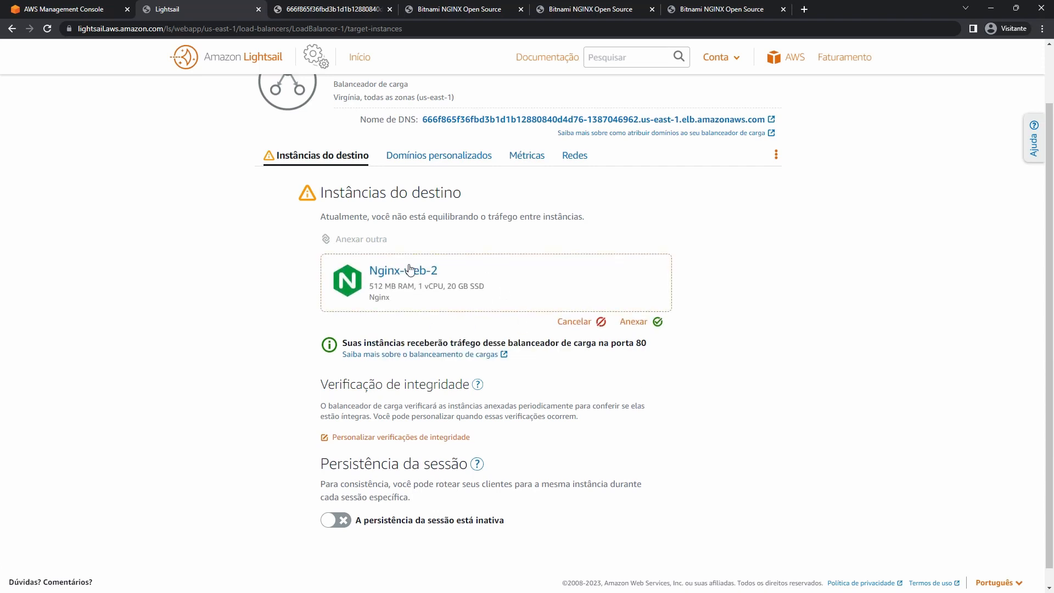
left_click(630, 323)
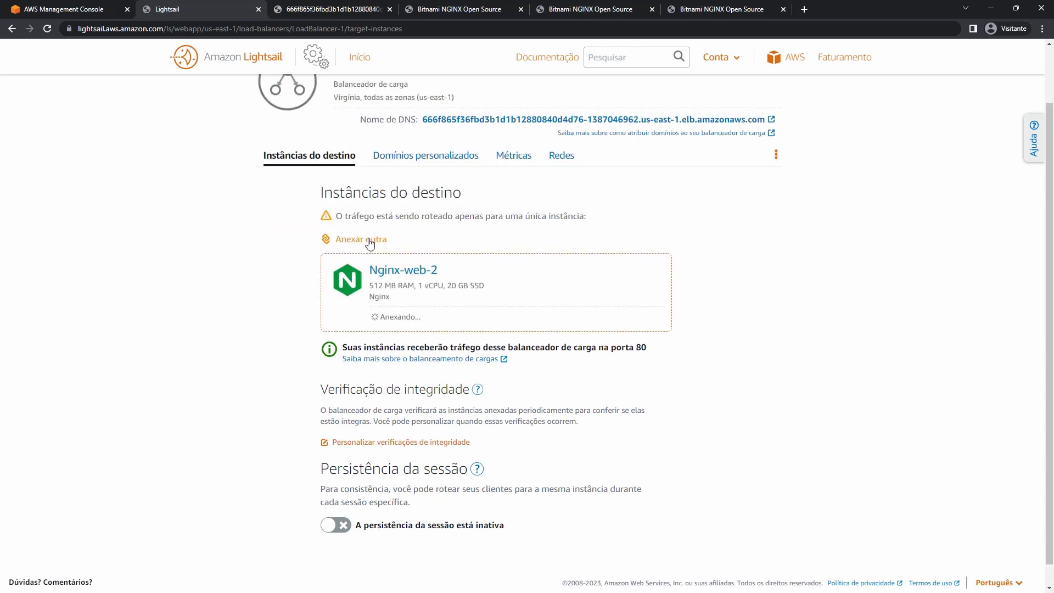
Attach Nginx-web-1 and Nginx-web-3 as additional target instances.
left_click(363, 239)
left_click(480, 284)
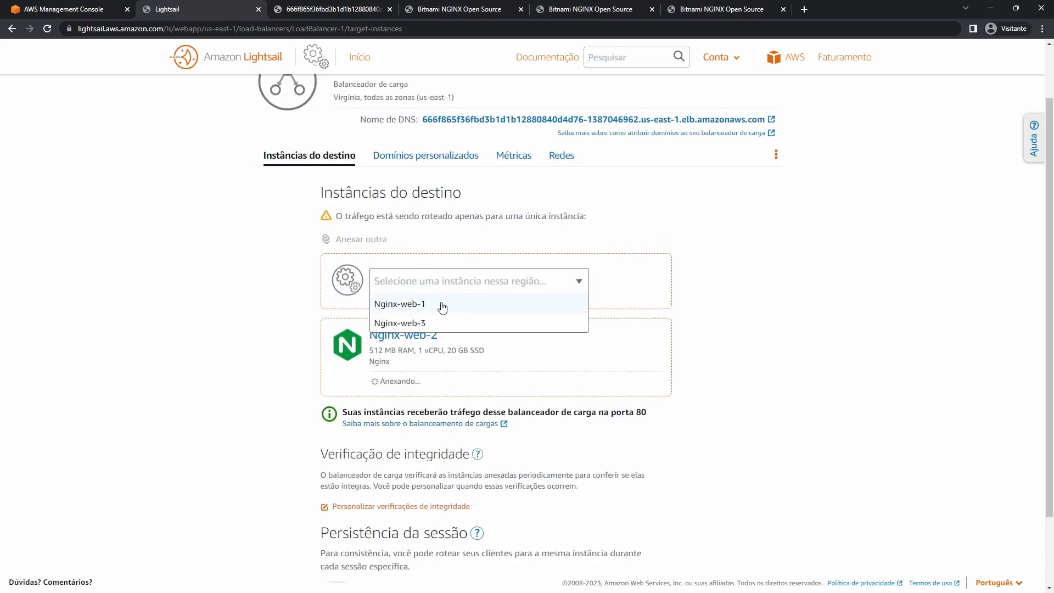
left_click(439, 305)
left_click(630, 322)
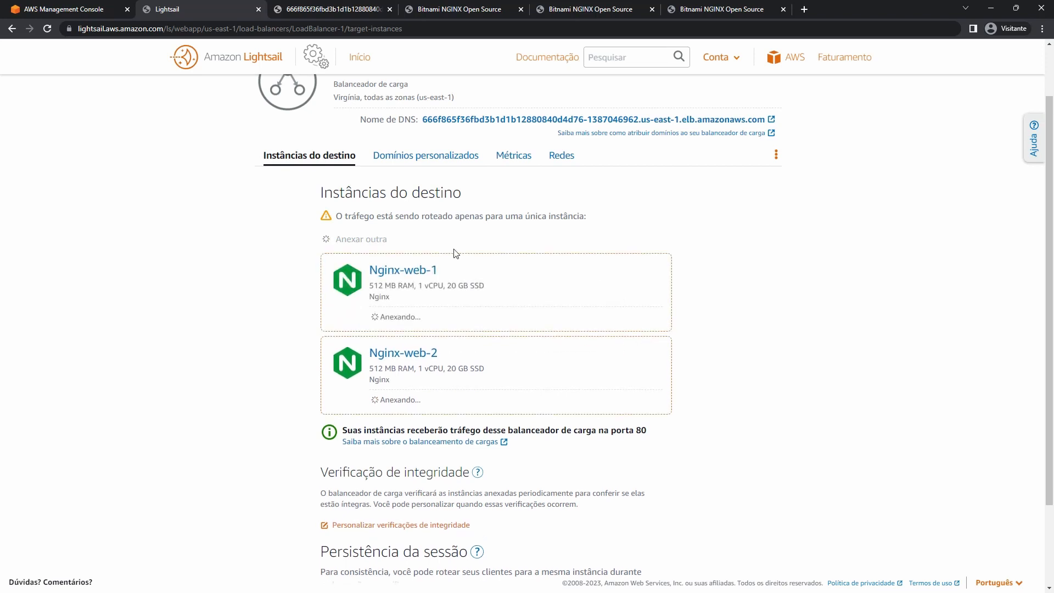
left_click(386, 241)
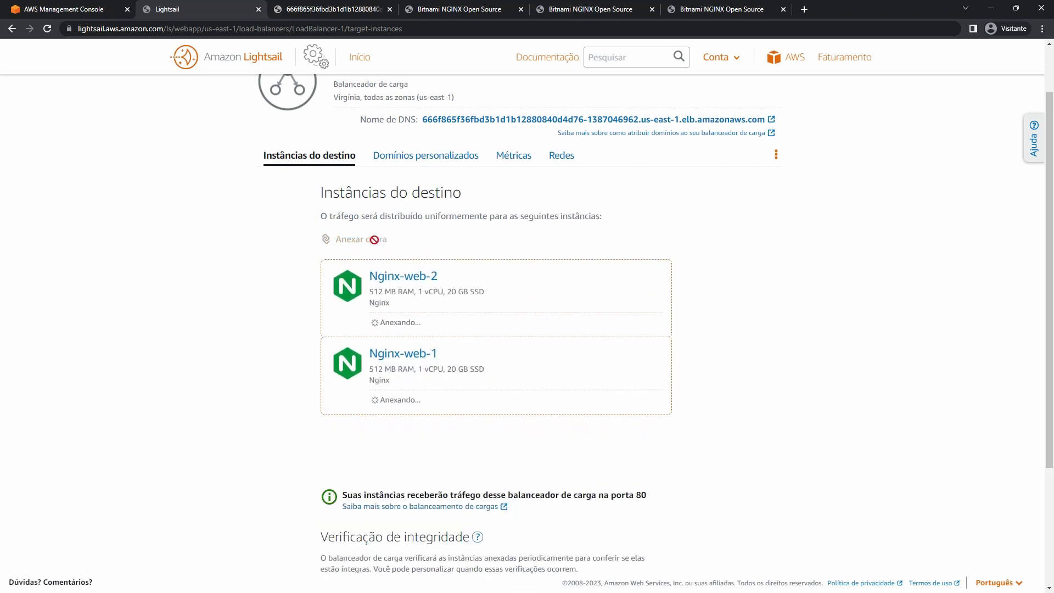
left_click(533, 281)
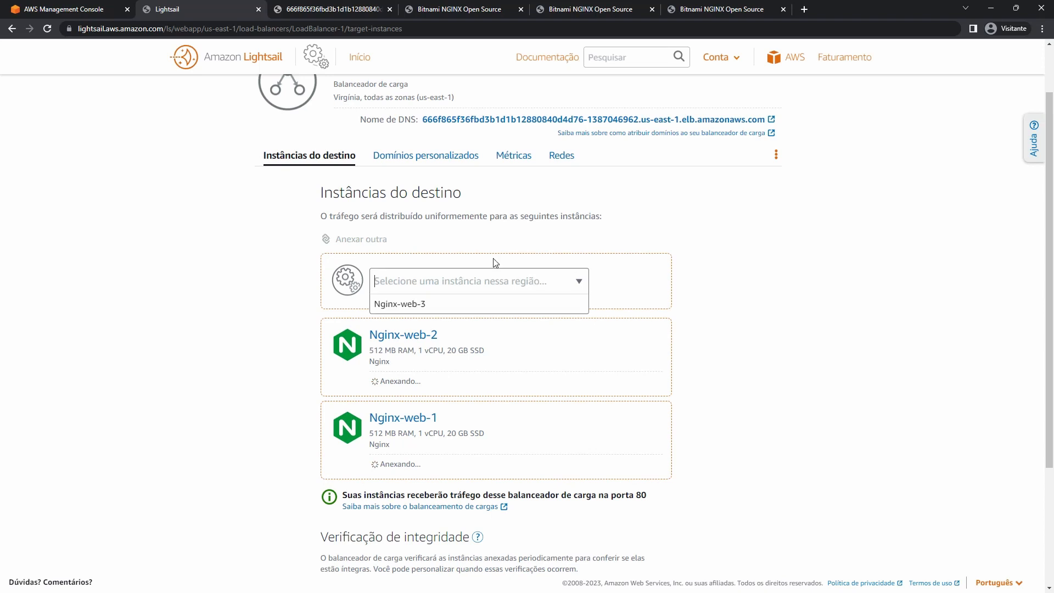
left_click(423, 302)
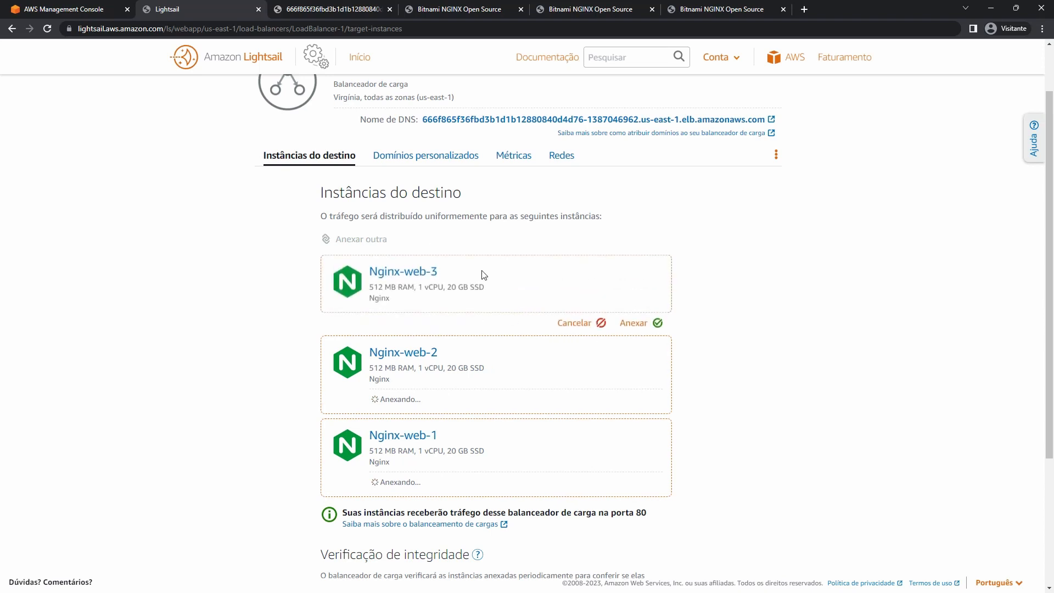
left_click(633, 321)
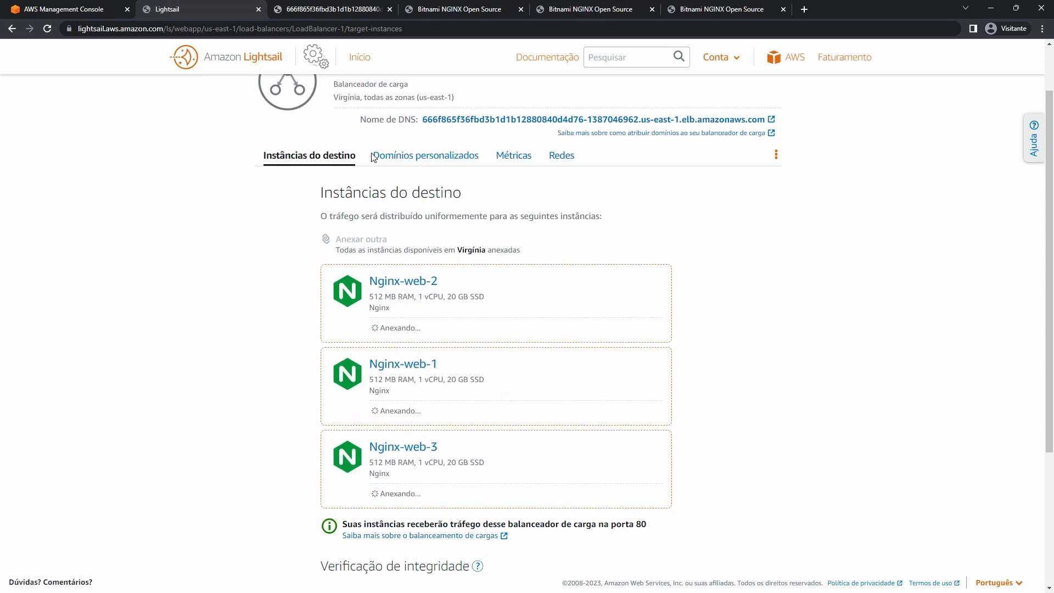
Review the three attached targets, then show the Domínios personalizados page with the default domain.
scroll(450, 236, "up", 1)
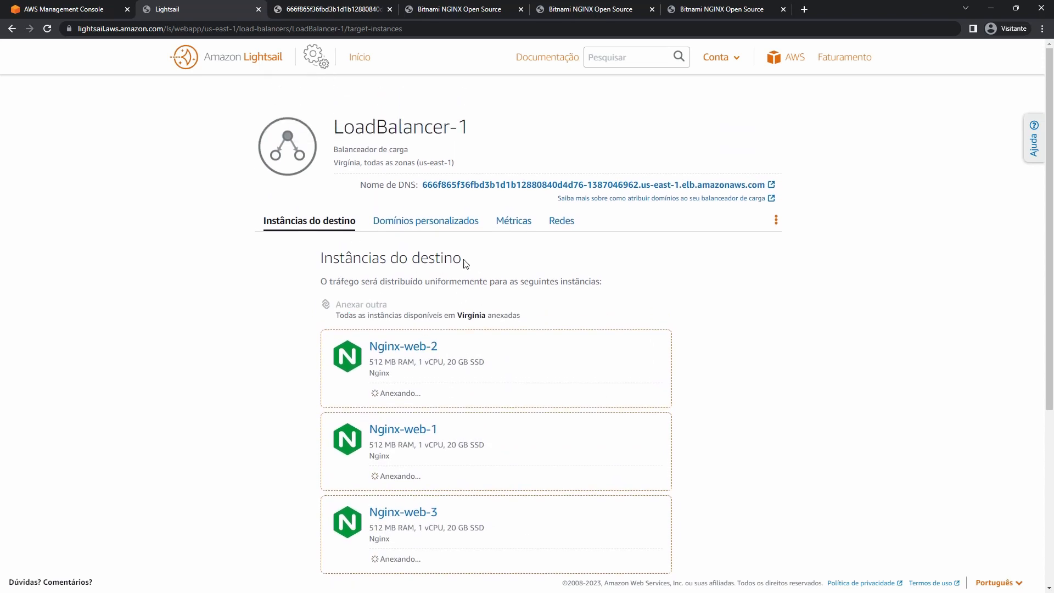
scroll(467, 274, "down", 4)
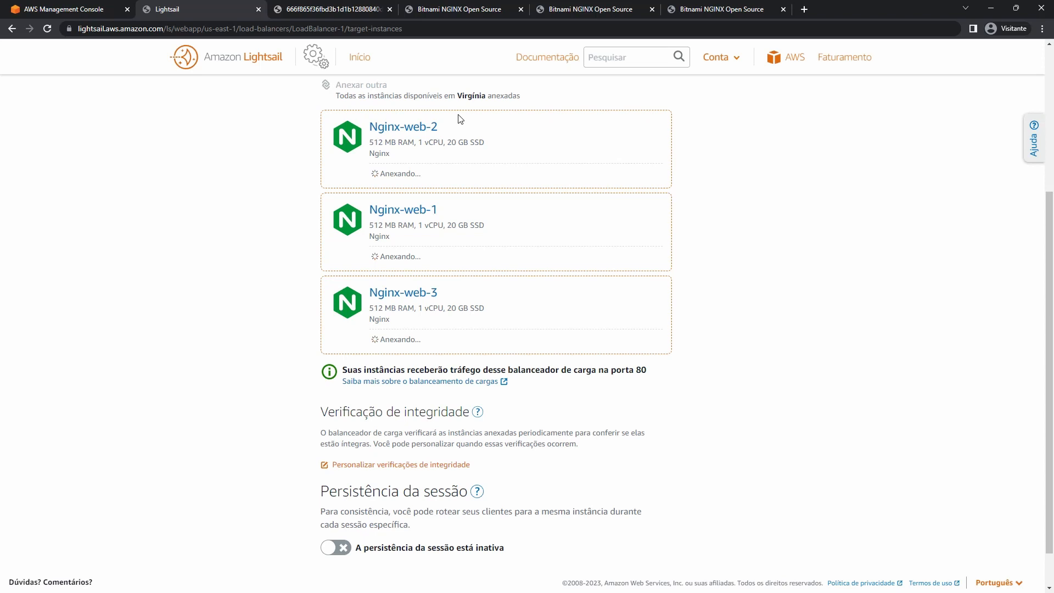
scroll(615, 335, "down", 1)
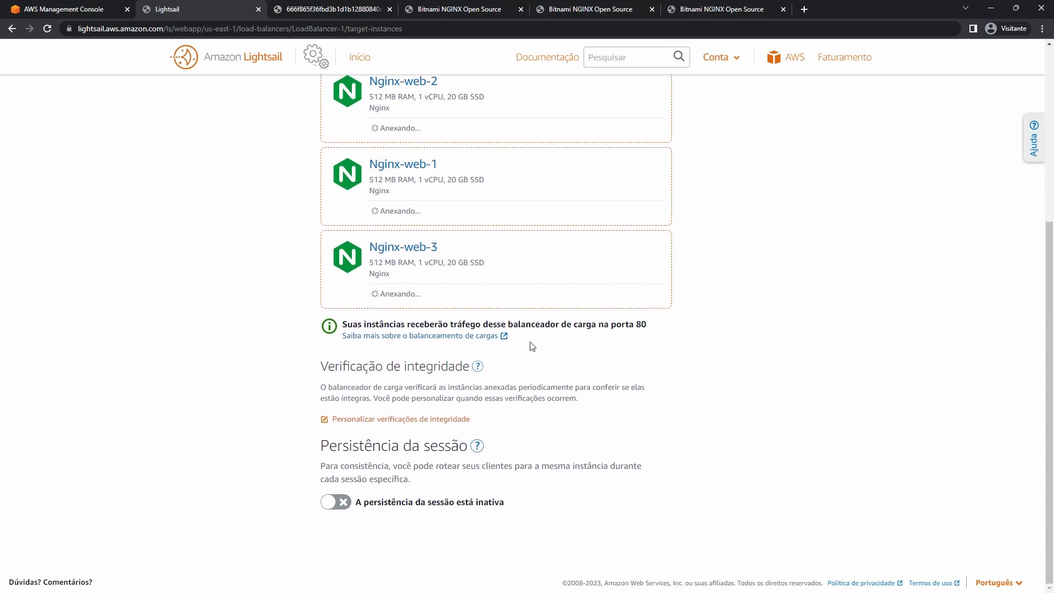
left_click_drag(635, 325, 642, 325)
scroll(642, 326, "up", 5)
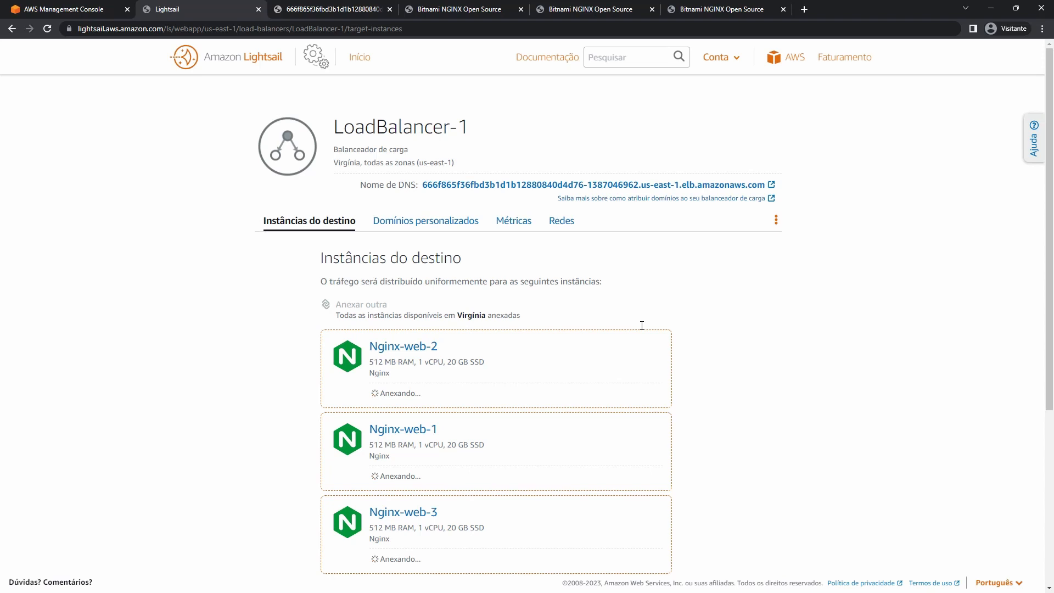
left_click(464, 224)
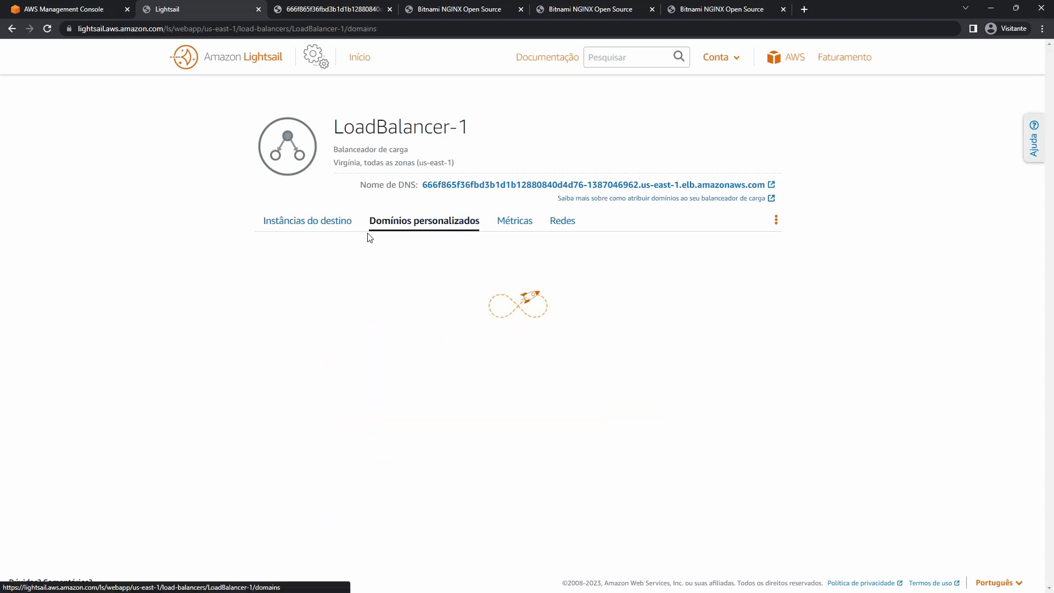
left_click(344, 225)
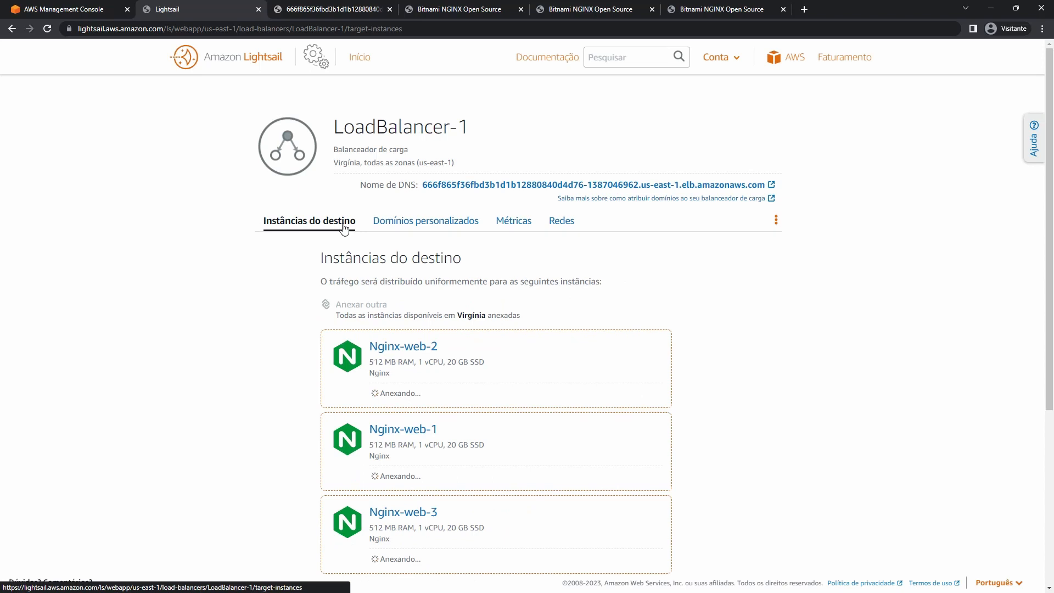
left_click(450, 222)
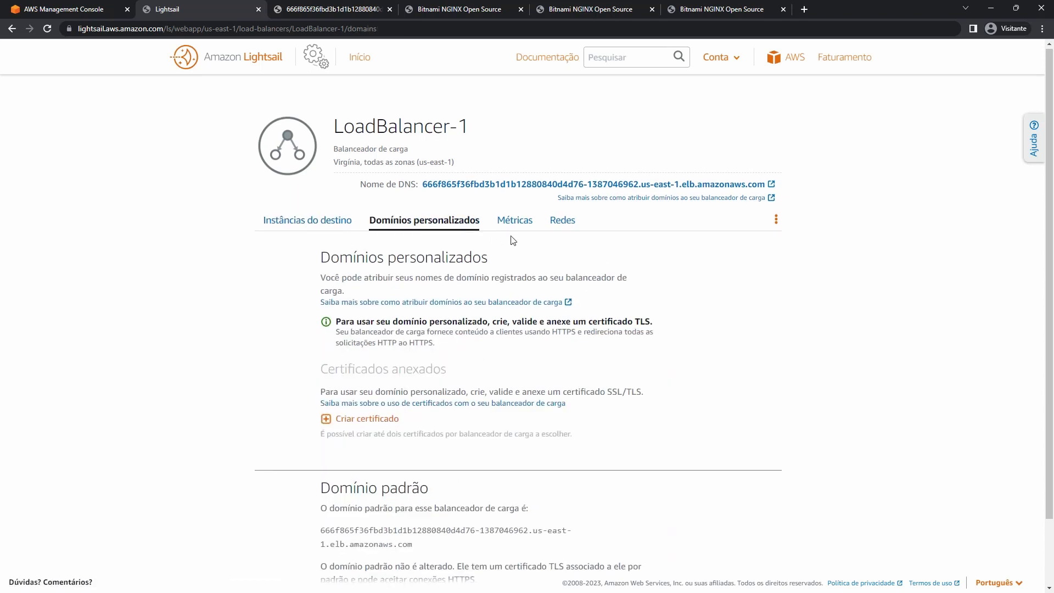
scroll(510, 237, "down", 2)
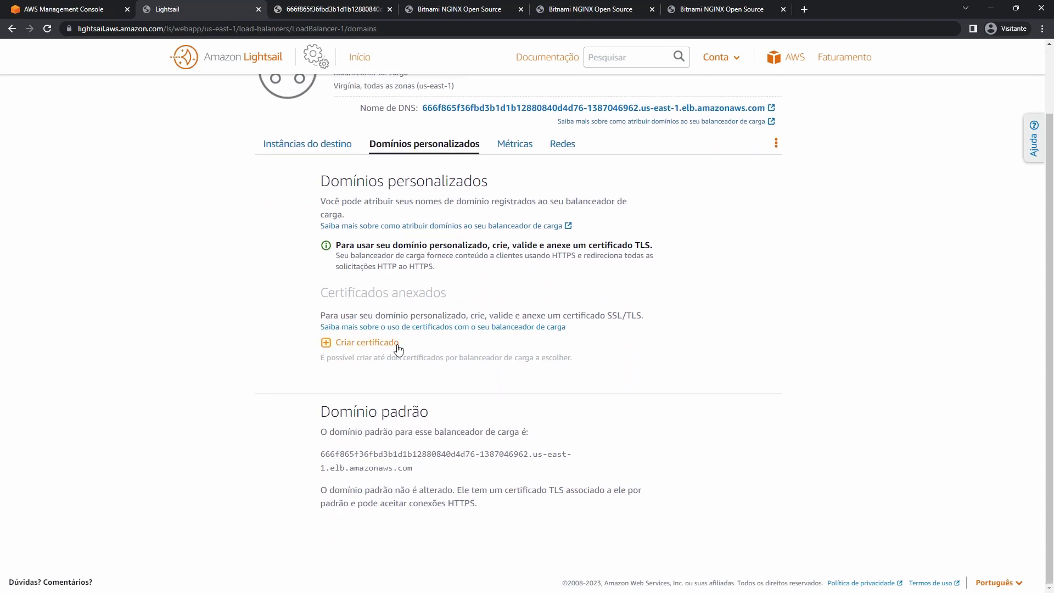
Start a TLS certificate with the default name and enter the primary domain alexjunio.com.br.
left_click(391, 346)
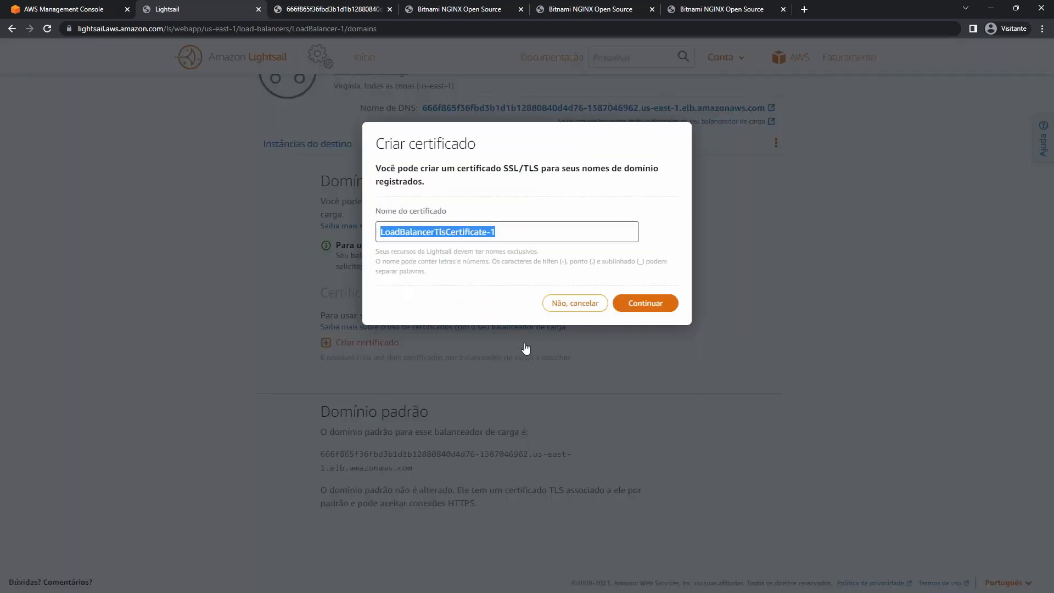
left_click(641, 305)
left_click(357, 261)
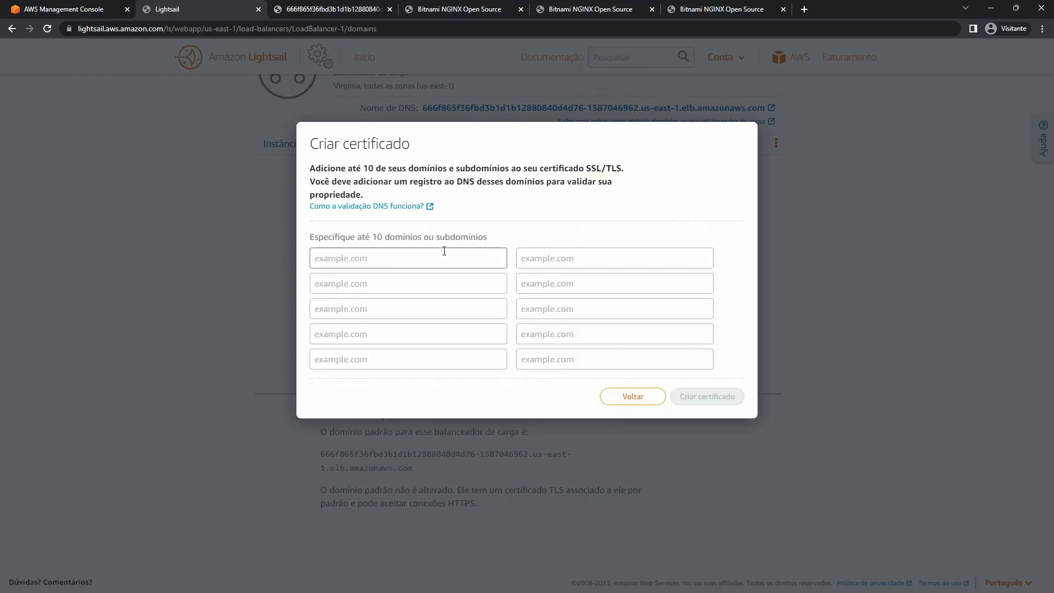
type("ALEX")
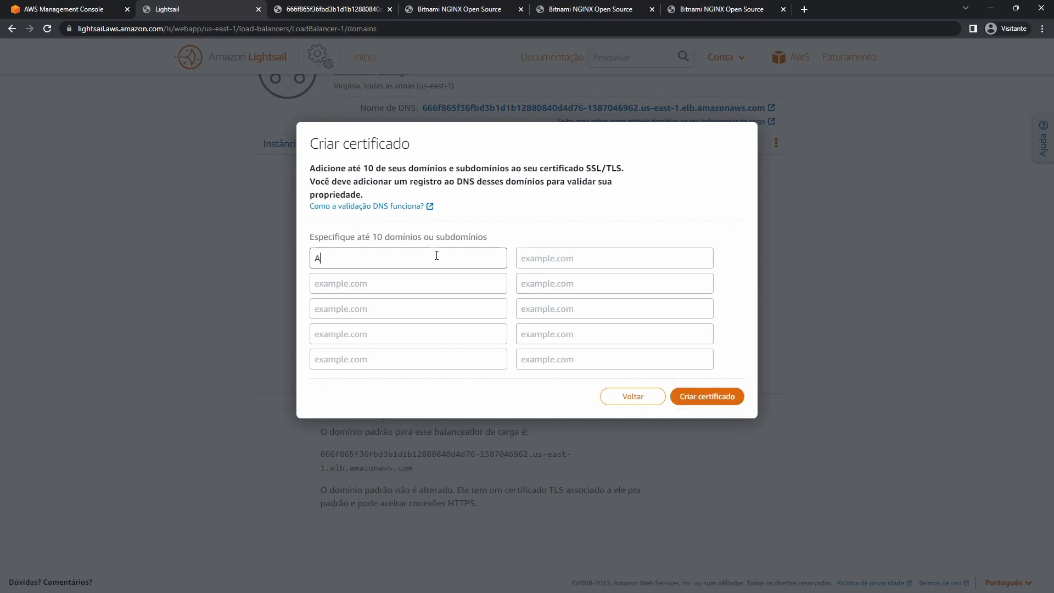
key("BackSpace")
key("BackSpace")
key("BackSpace")
key("BackSpace")
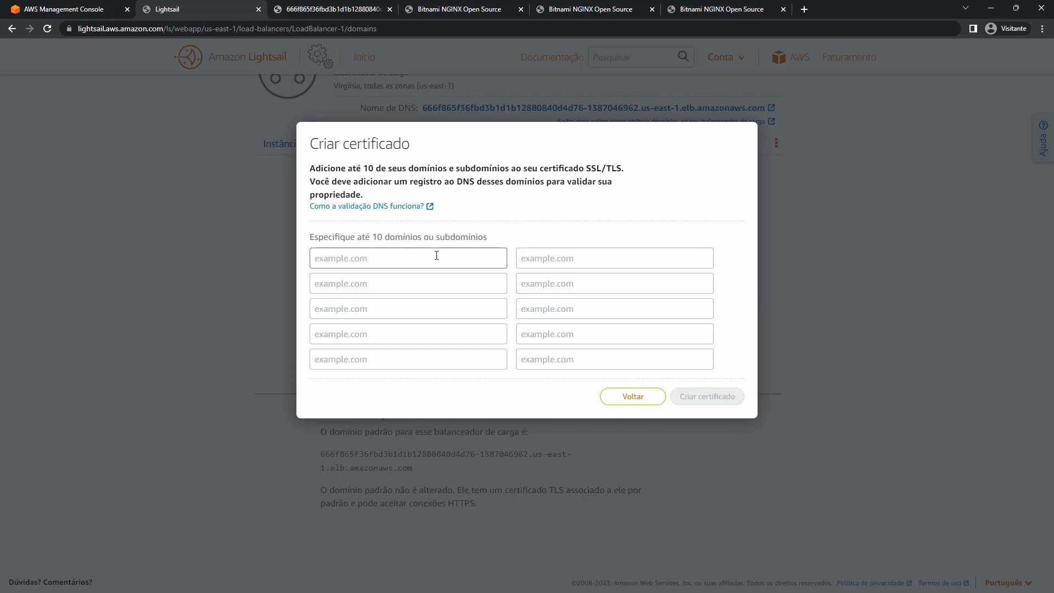
type("alexjunio.")
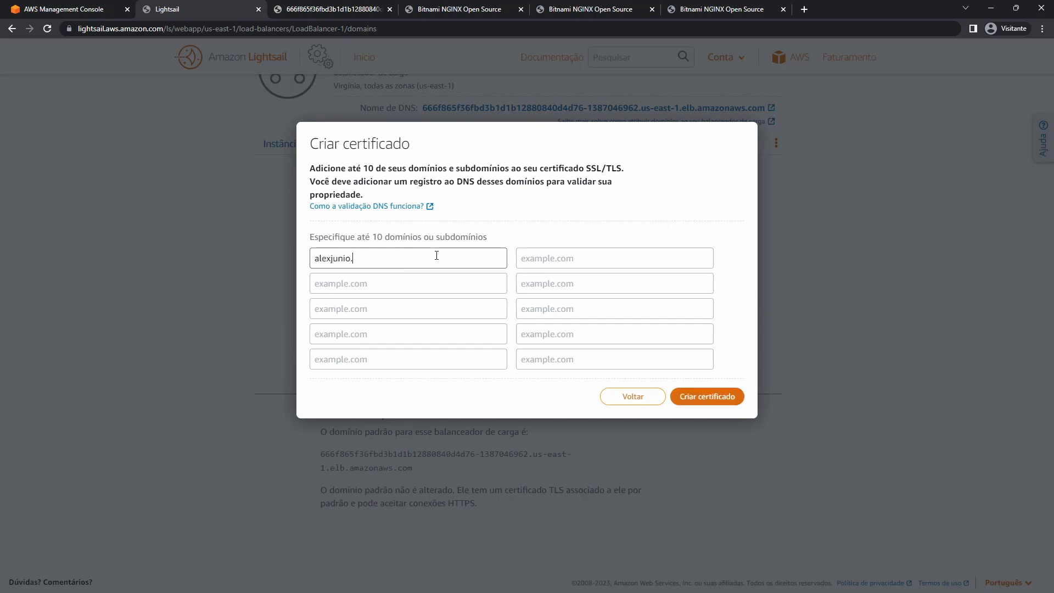
type("com.nr")
key("ctrl+a")
key("ctrl+c")
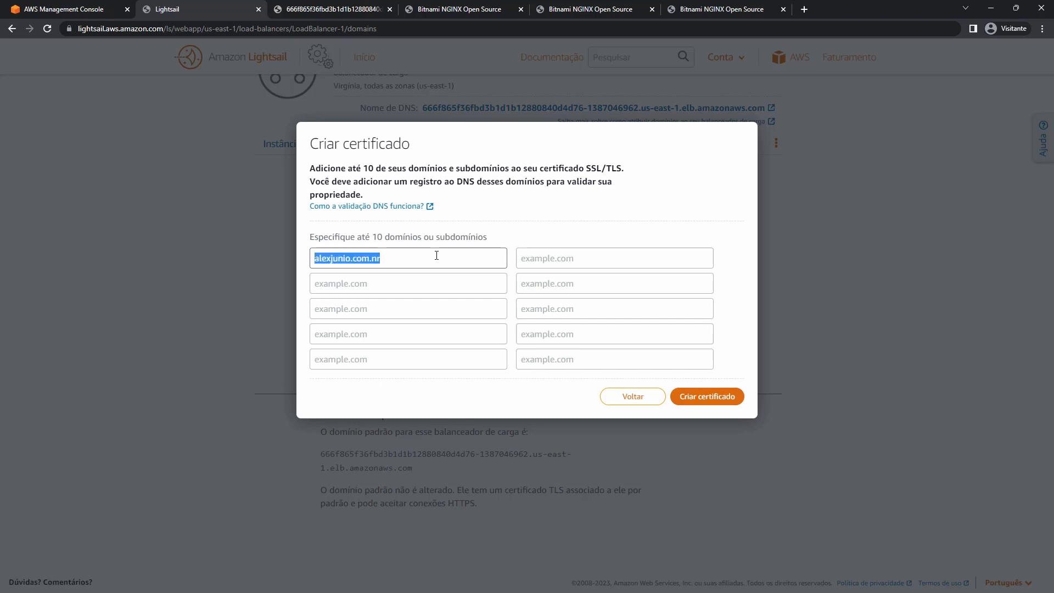
left_click(480, 289)
type("www.")
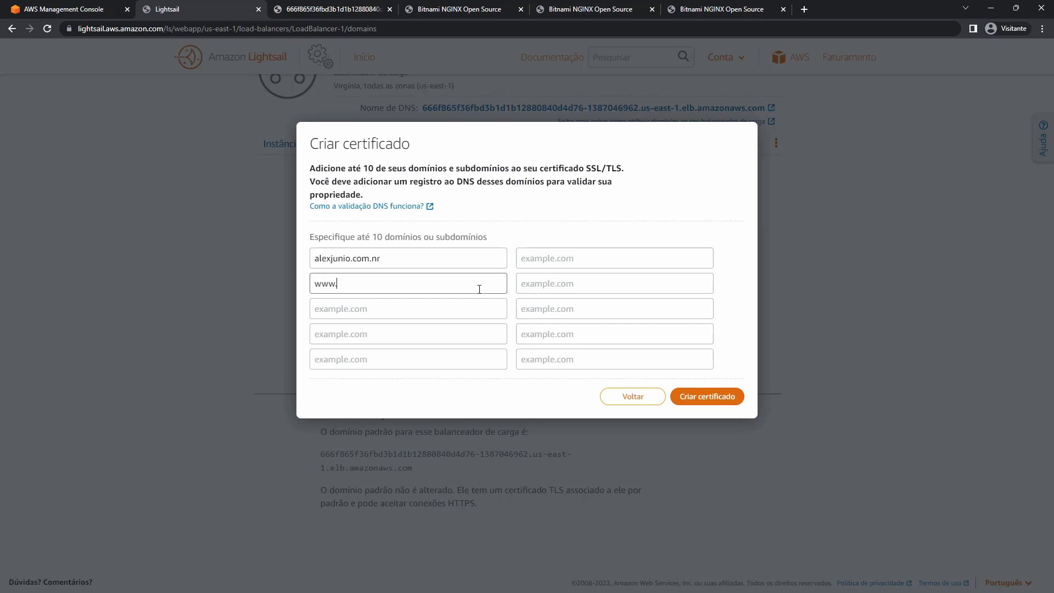
key("ctrl+v")
left_click_drag(399, 283, 394, 283)
type("b")
double_click(376, 258)
left_click(376, 259)
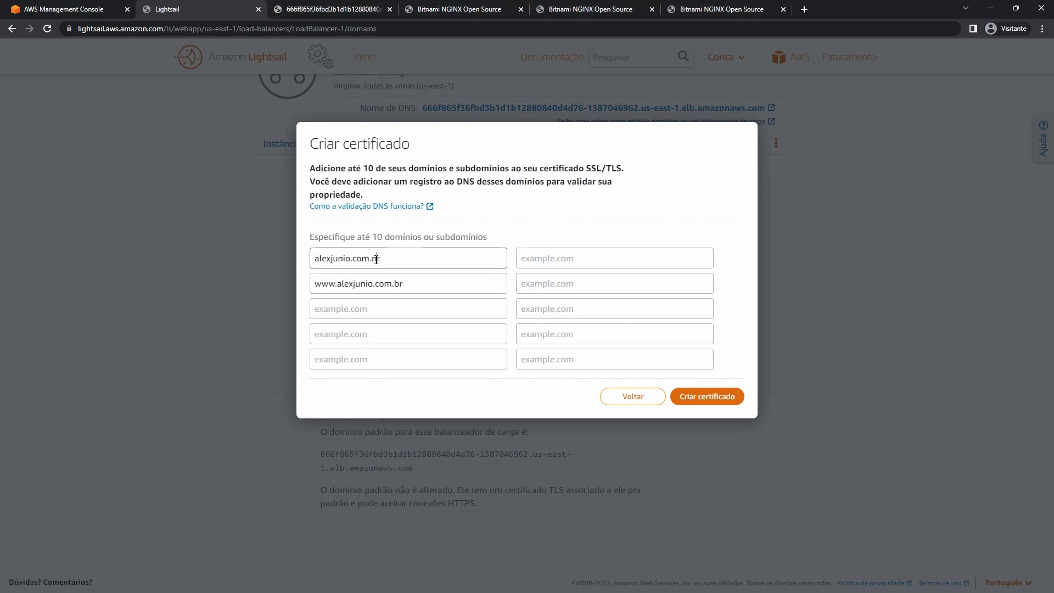
key("BackSpace")
type("b")
left_click(702, 399)
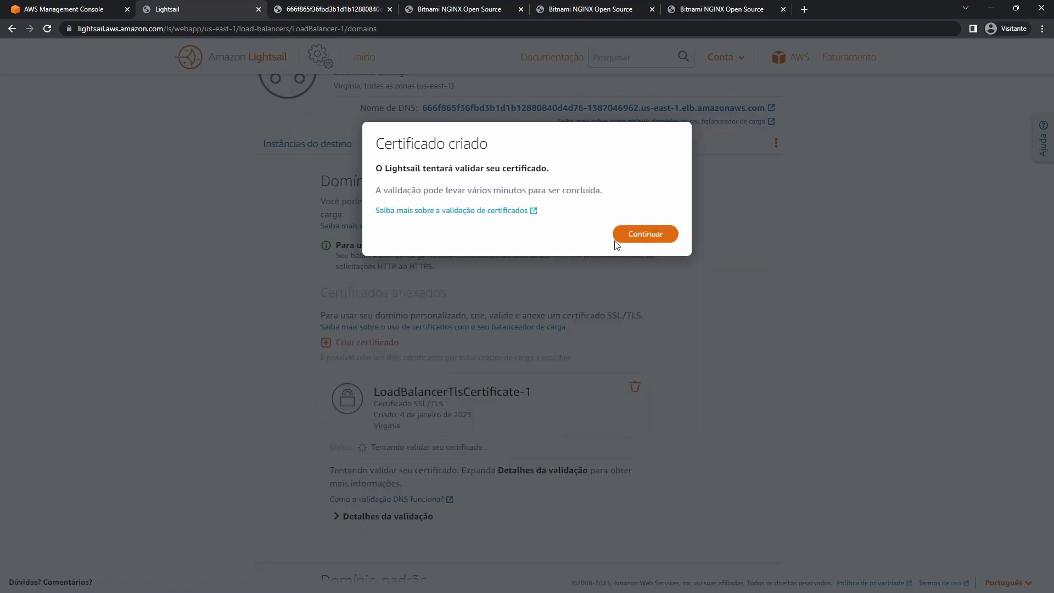
Dismiss the certificate-created confirmation and expand the certificate's validation details.
left_click(645, 235)
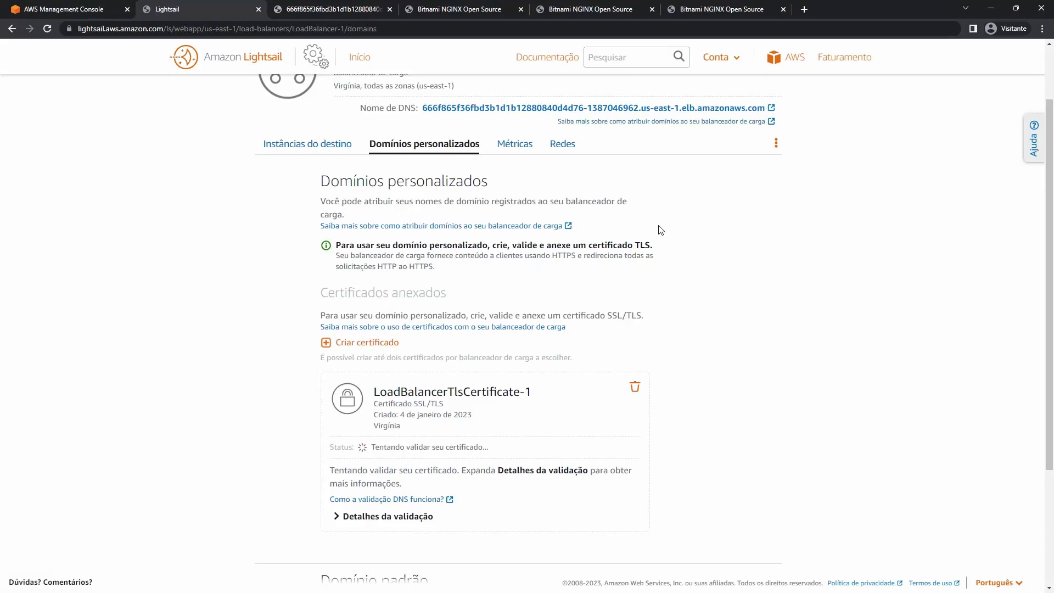
scroll(661, 230, "down", 3)
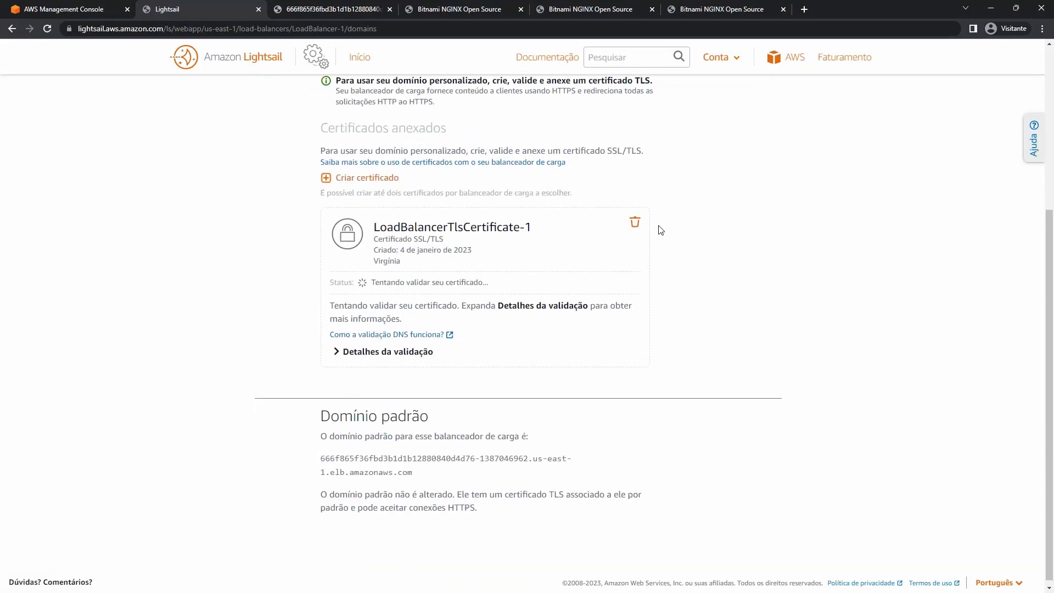
left_click(361, 358)
scroll(447, 357, "down", 1)
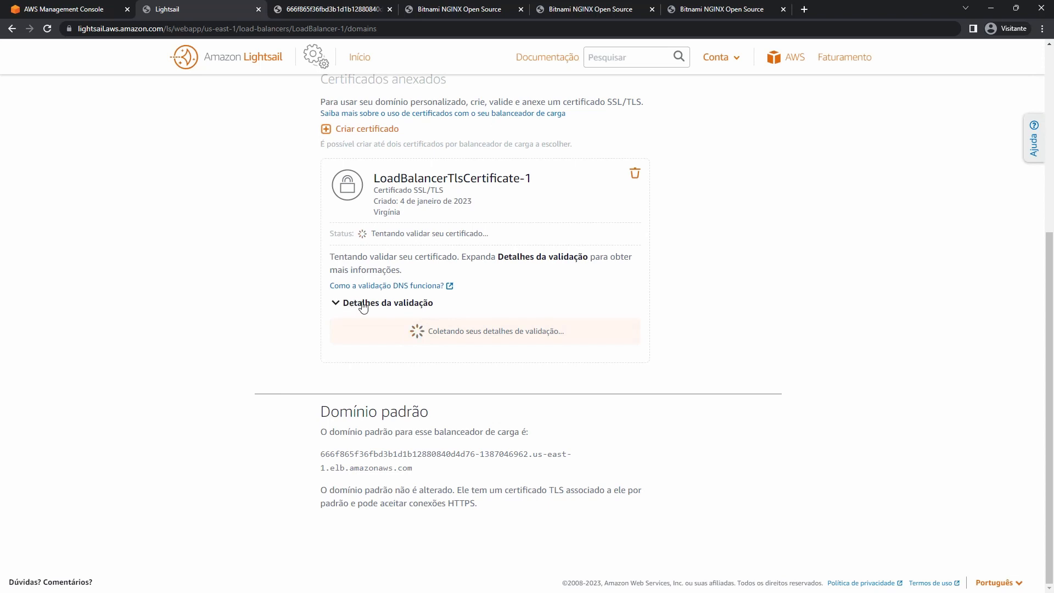
Reload the page, re-expand validation details, and select the DNS validation records for both domains.
left_click(47, 28)
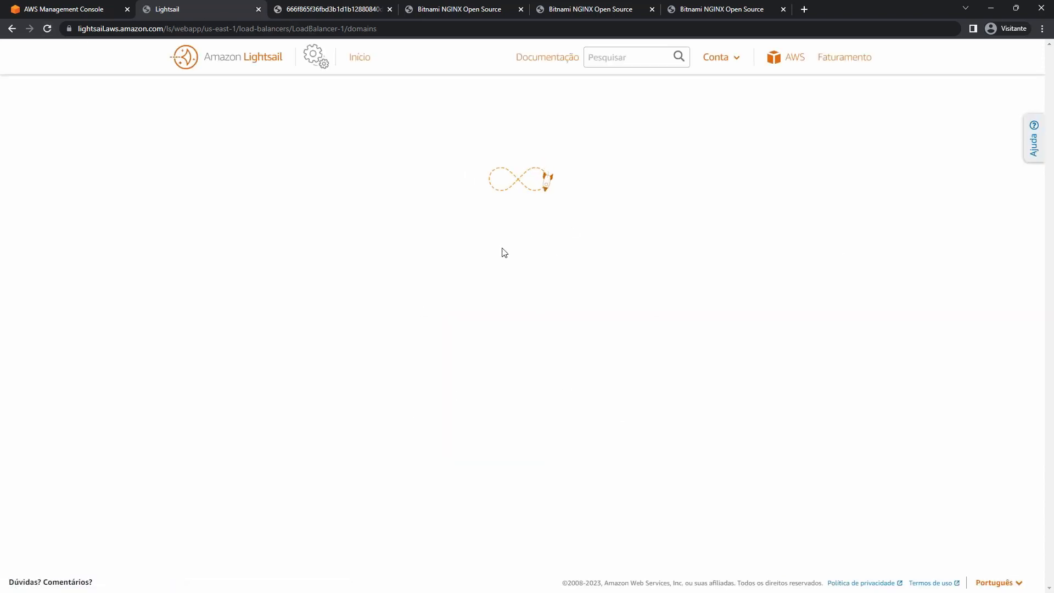
scroll(538, 245, "down", 2)
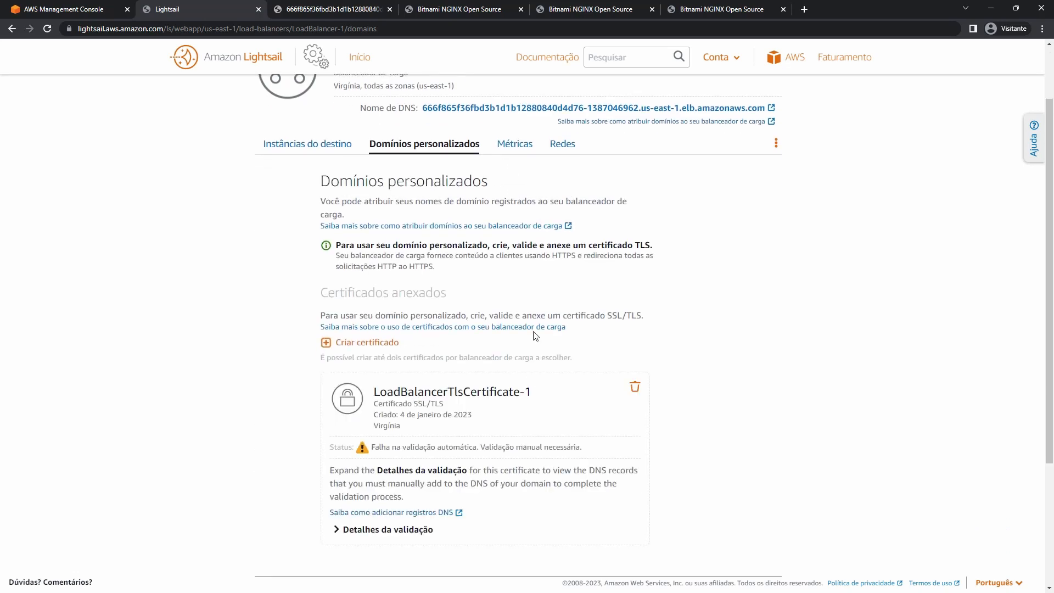
scroll(535, 307, "down", 4)
left_click(377, 352)
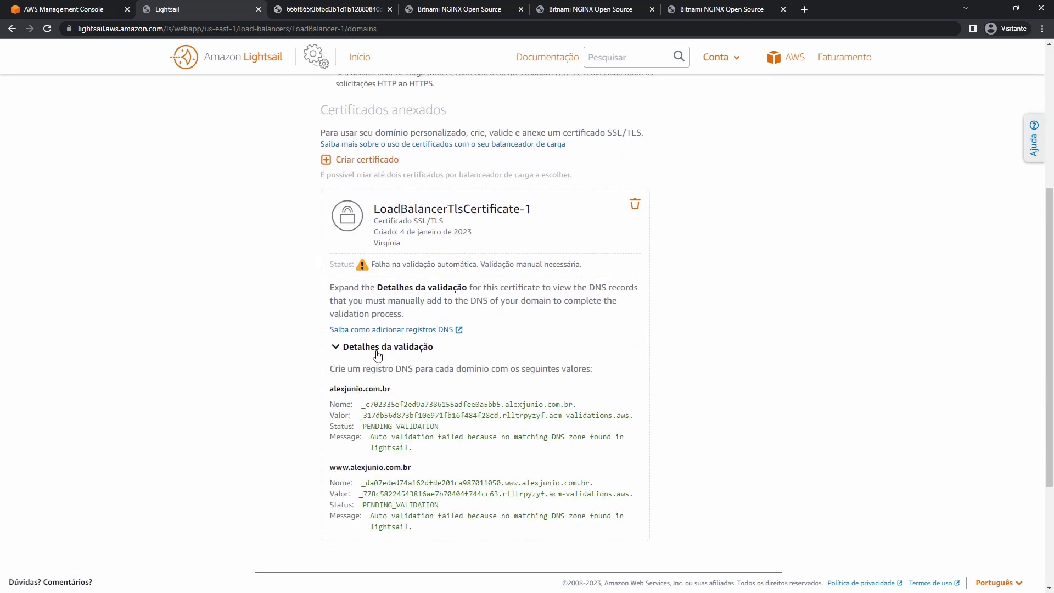
scroll(378, 355, "down", 3)
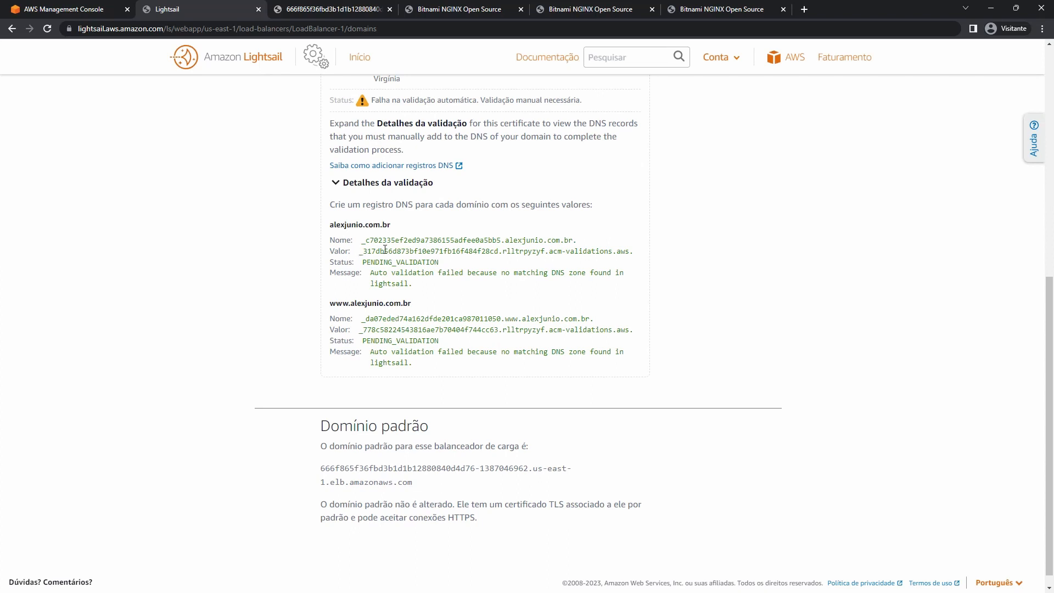
left_click_drag(364, 251, 437, 273)
left_click_drag(424, 353, 367, 315)
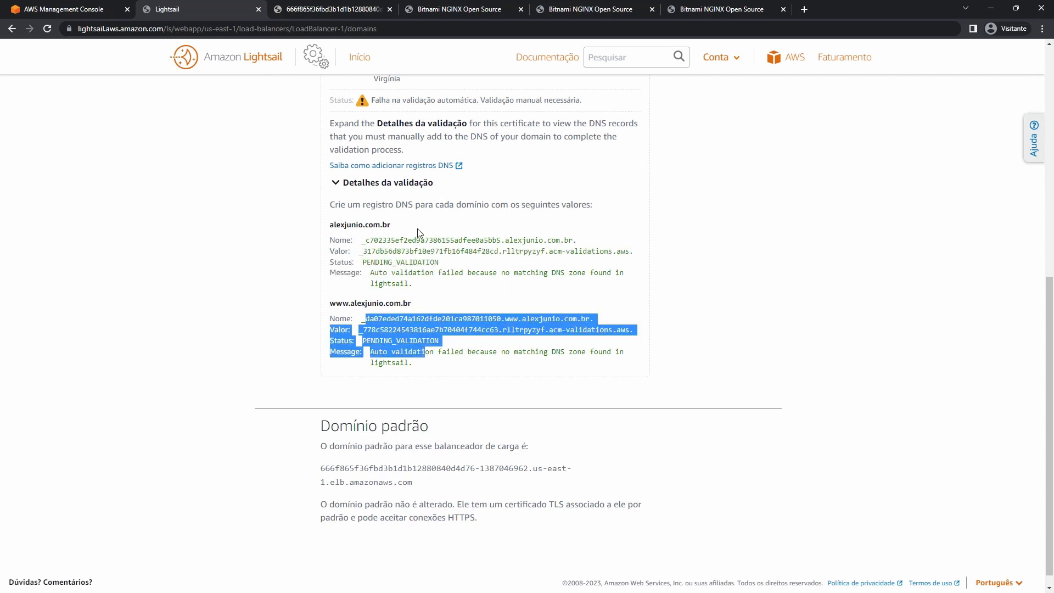
Select the load balancer's default domain name, then begin deleting the pending certificate.
scroll(417, 233, "up", 4)
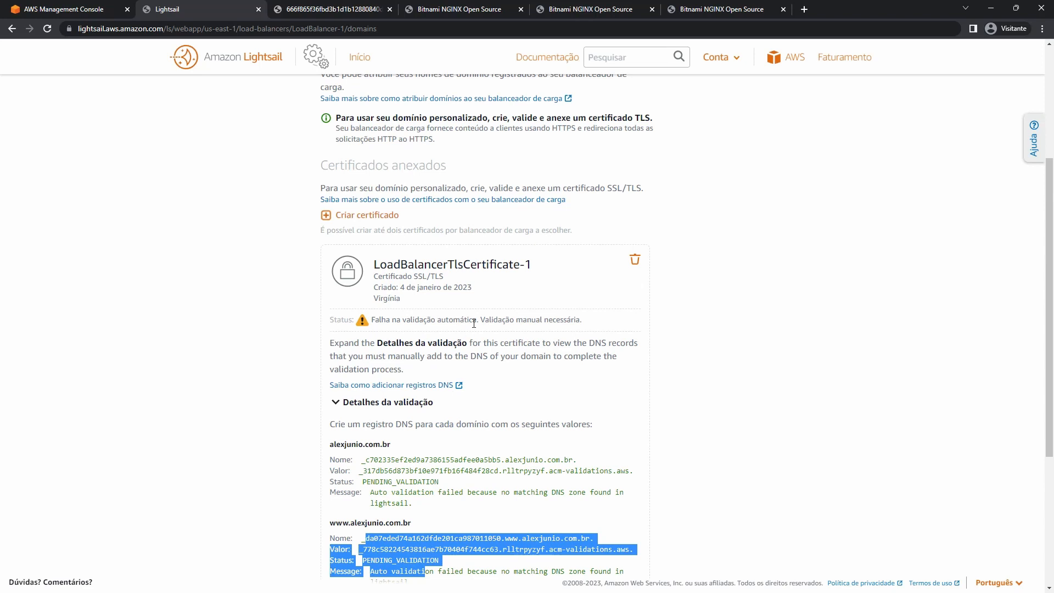
scroll(474, 324, "down", 2)
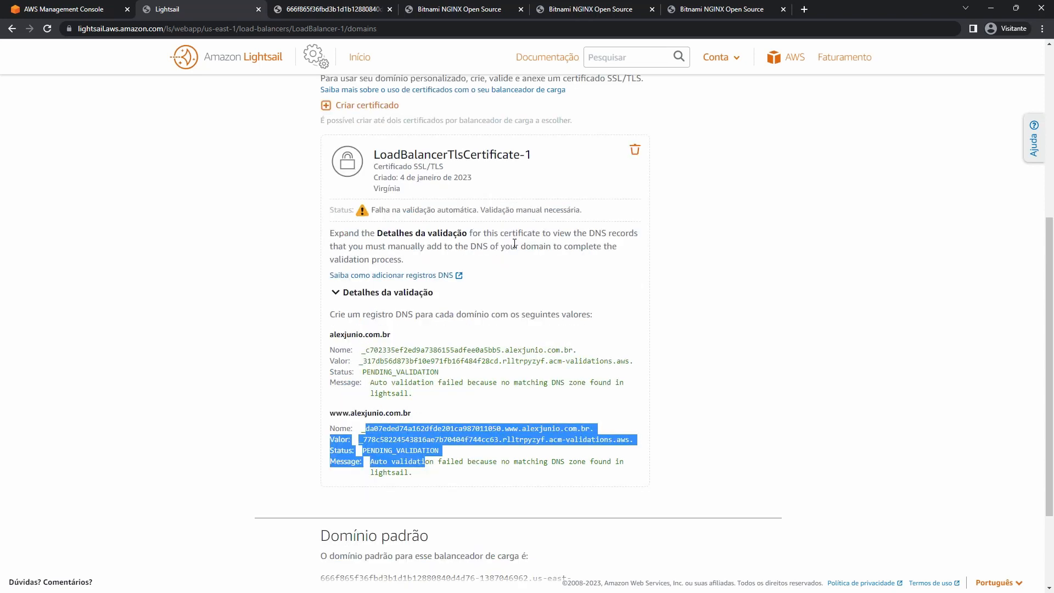
scroll(556, 358, "down", 2)
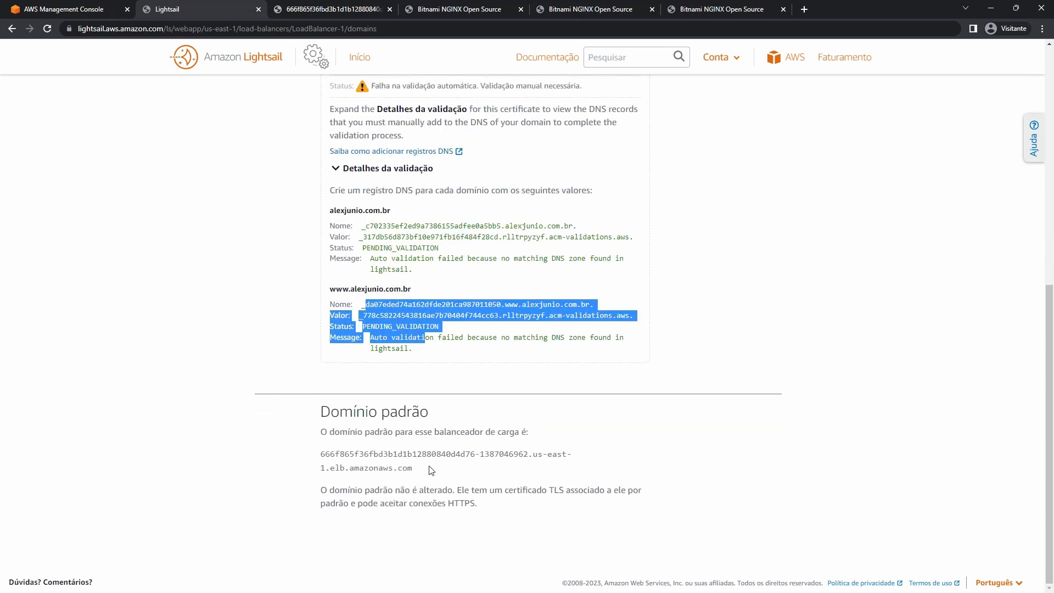
left_click_drag(431, 470, 321, 456)
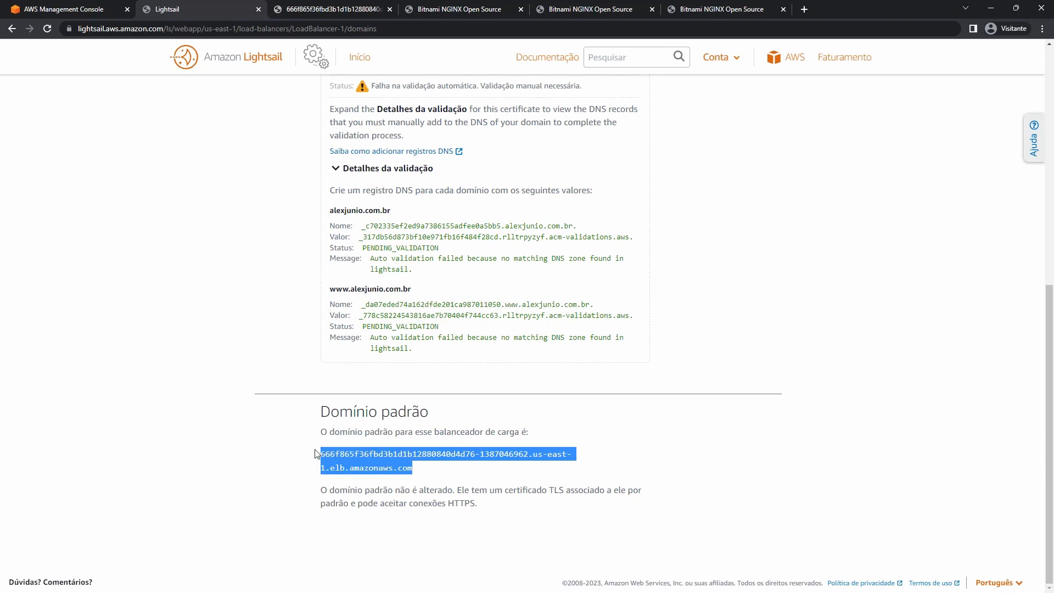
scroll(316, 453, "up", 4)
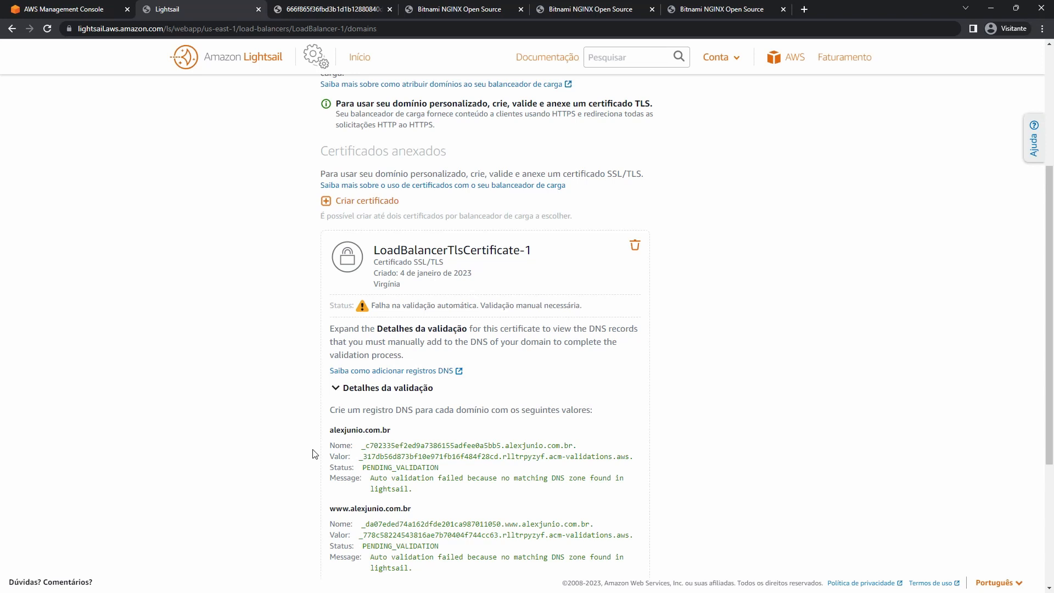
scroll(502, 266, "up", 2)
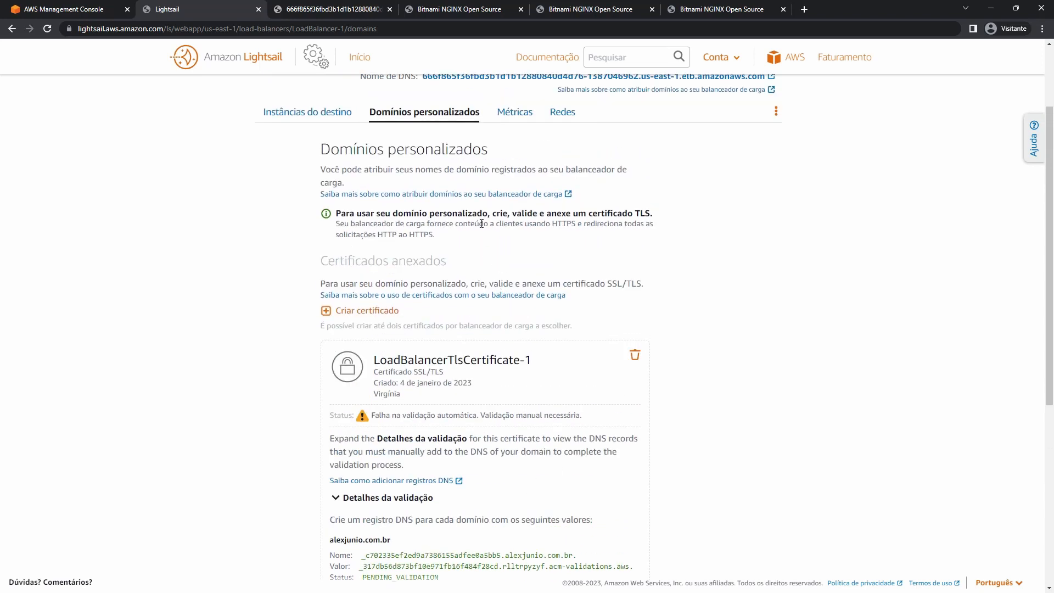
scroll(472, 182, "up", 2)
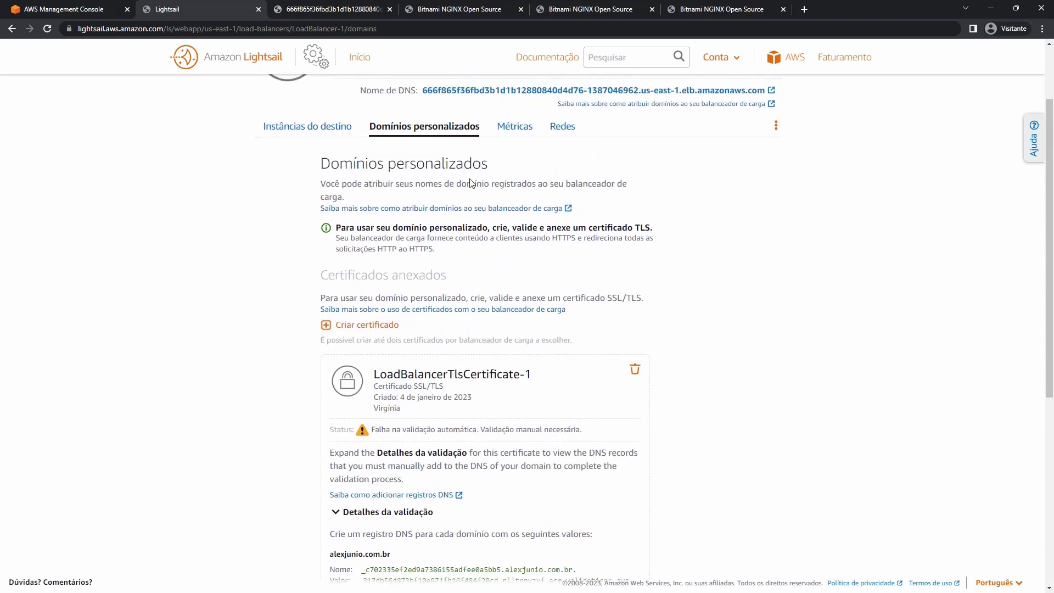
scroll(620, 339, "down", 2)
scroll(620, 338, "down", 1)
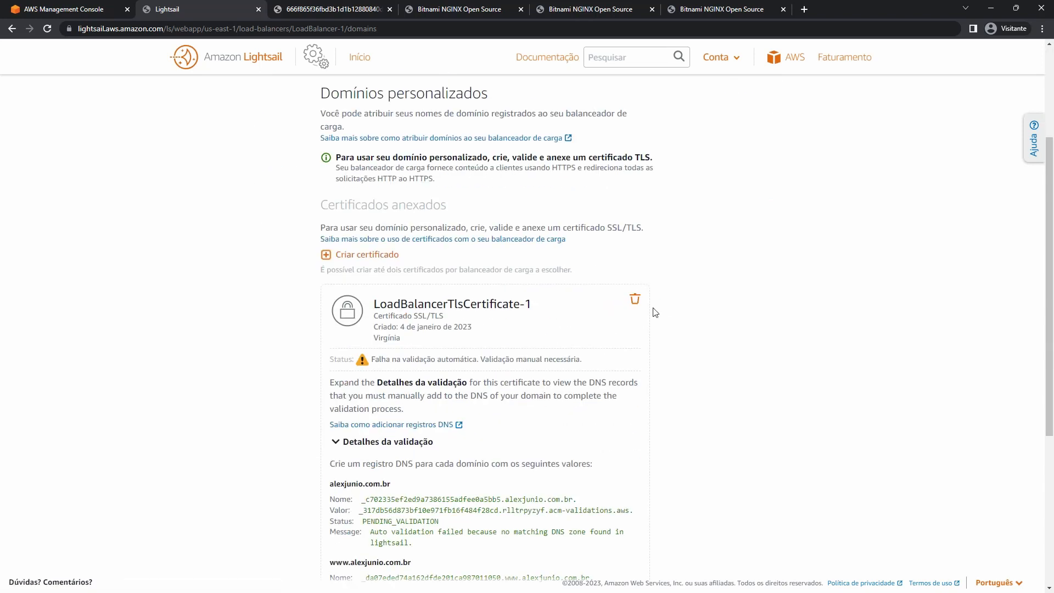
left_click(635, 298)
Confirm the certificate deletion and chart LoadBalancer-1's HTTP 4XX metric.
left_click(471, 226)
left_click(526, 250)
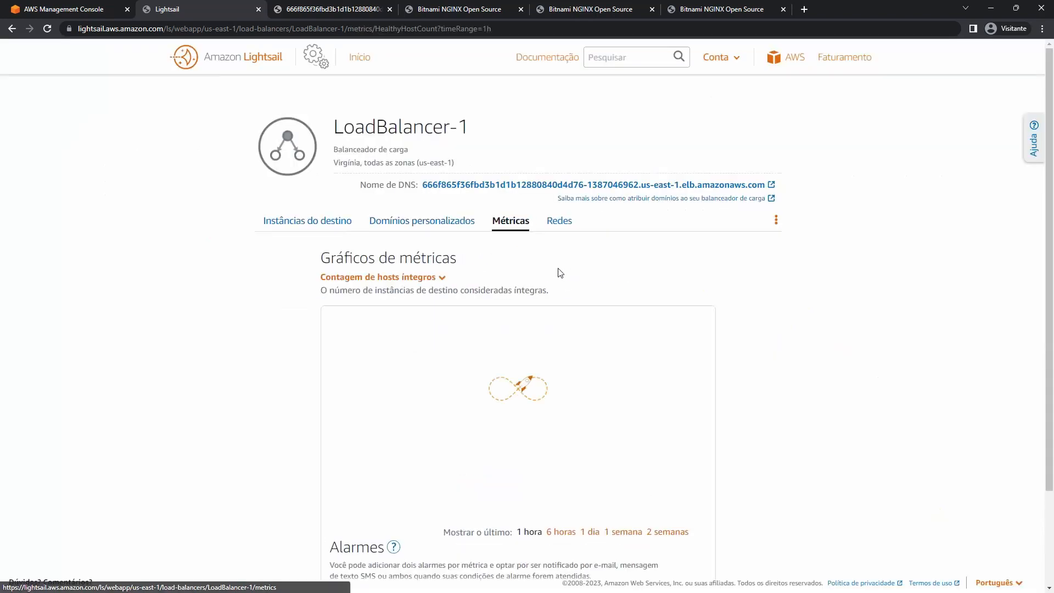
left_click(418, 281)
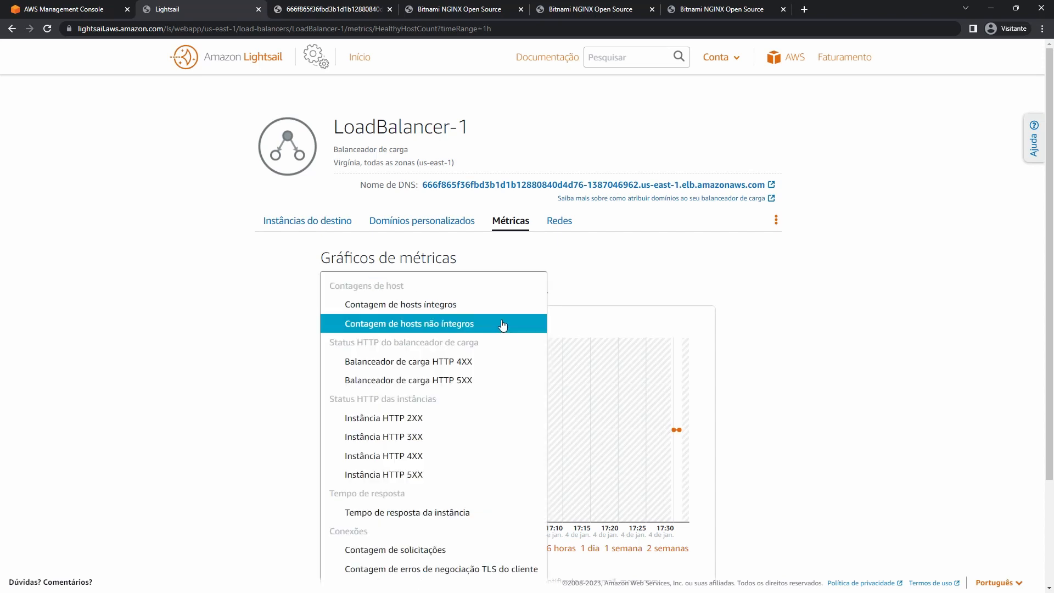
scroll(471, 329, "down", 1)
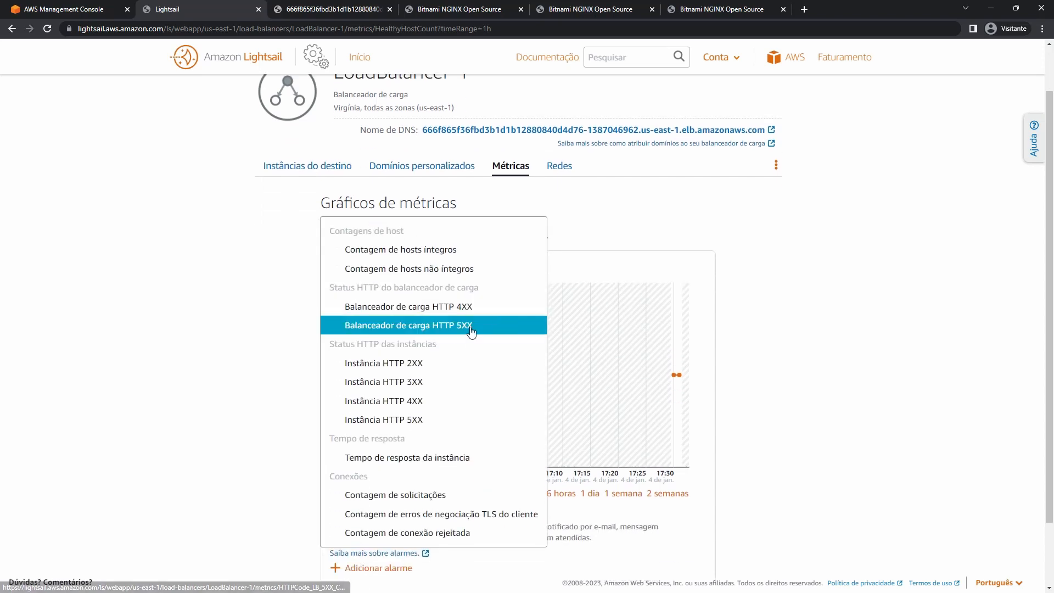
left_click(459, 307)
Switch the metrics chart to Instância HTTP 2XX.
left_click(449, 229)
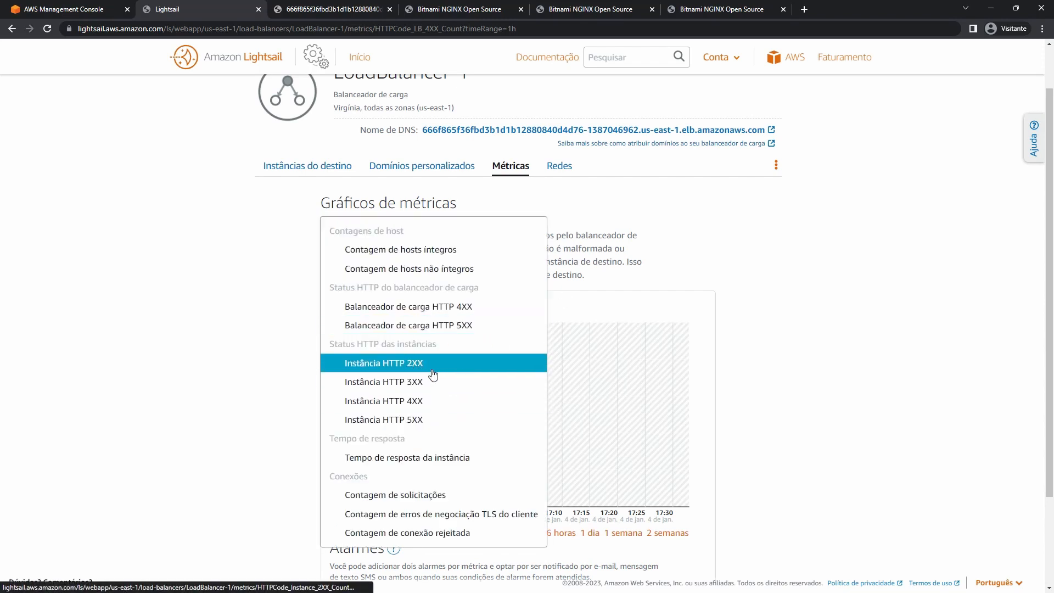
left_click(454, 367)
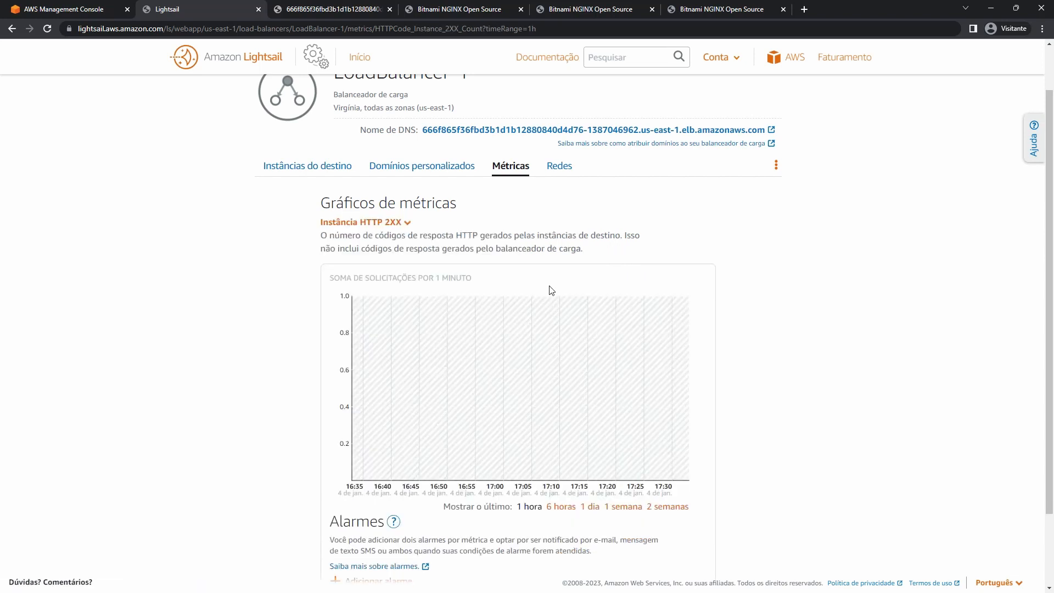
scroll(550, 313, "down", 1)
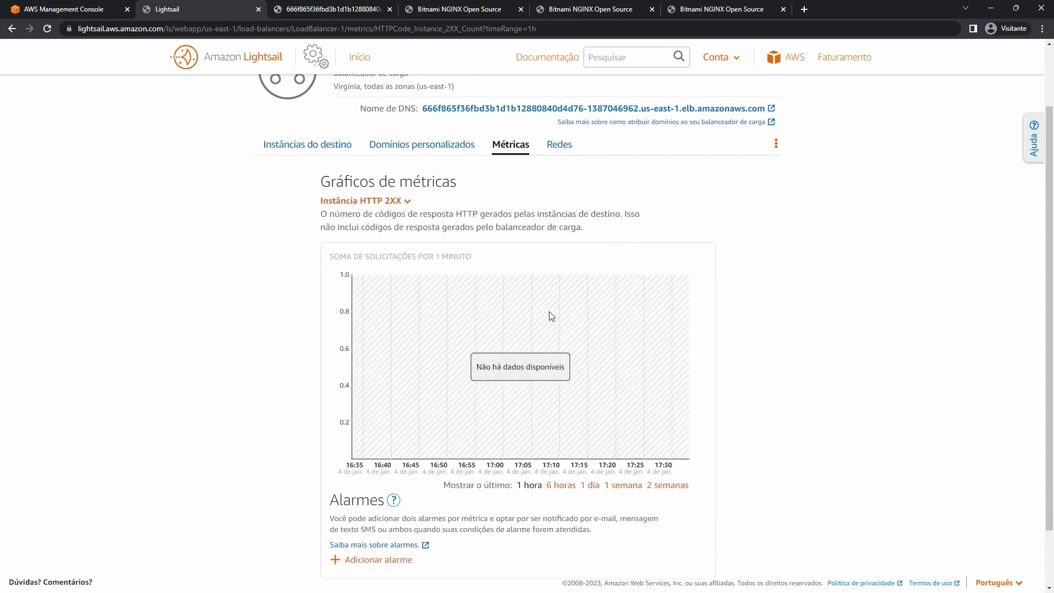
Review Redes settings: port 80 on, port 443 and HTTPS redirect off, IPv6 enabled.
left_click(560, 143)
scroll(603, 264, "down", 3)
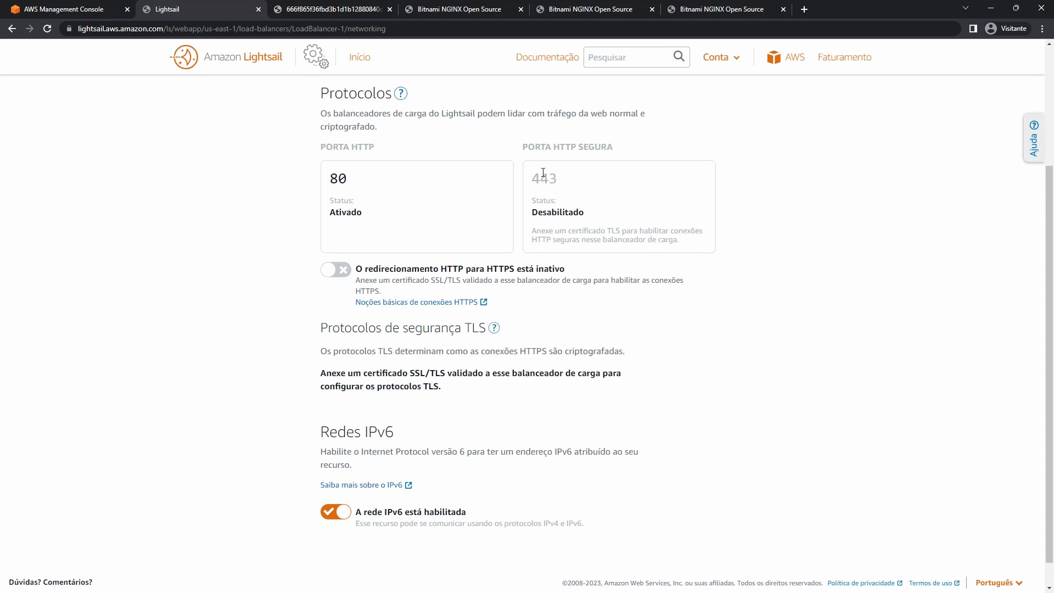
scroll(543, 173, "up", 3)
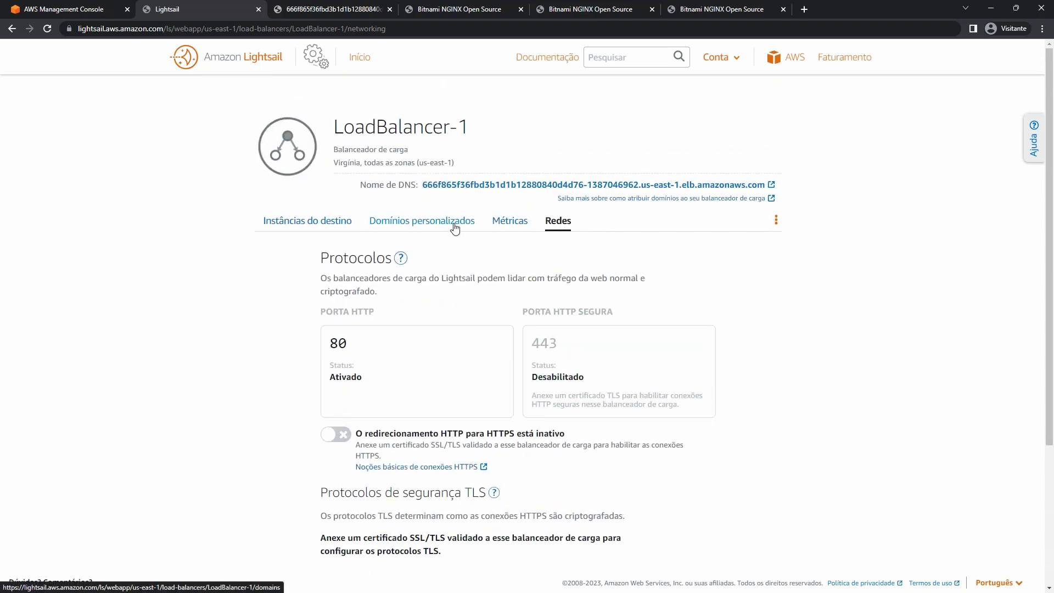
scroll(423, 311, "down", 2)
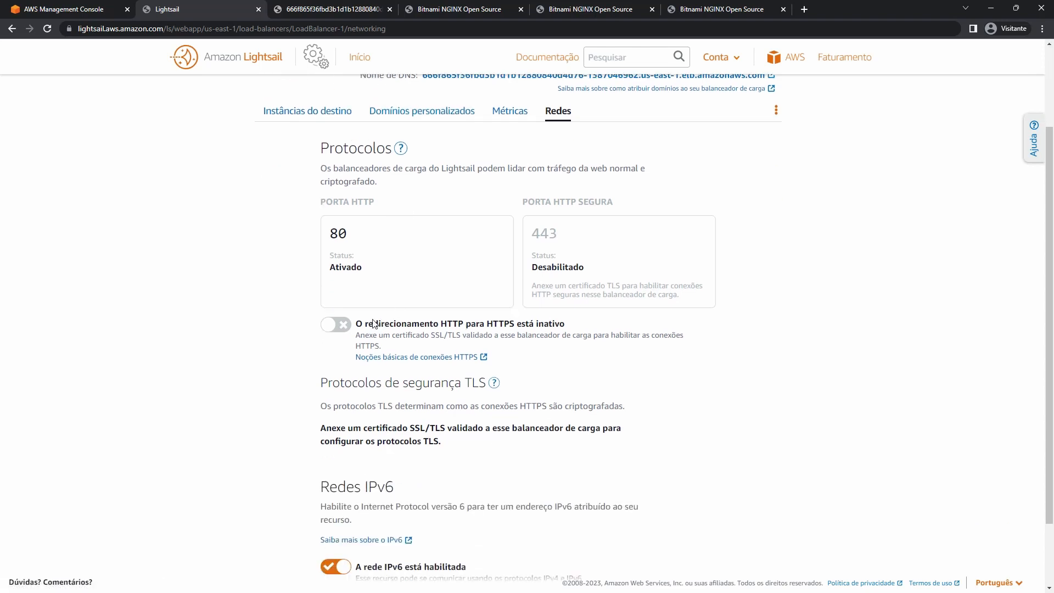
left_click_drag(447, 324, 459, 325)
scroll(552, 325, "down", 2)
scroll(560, 258, "up", 4)
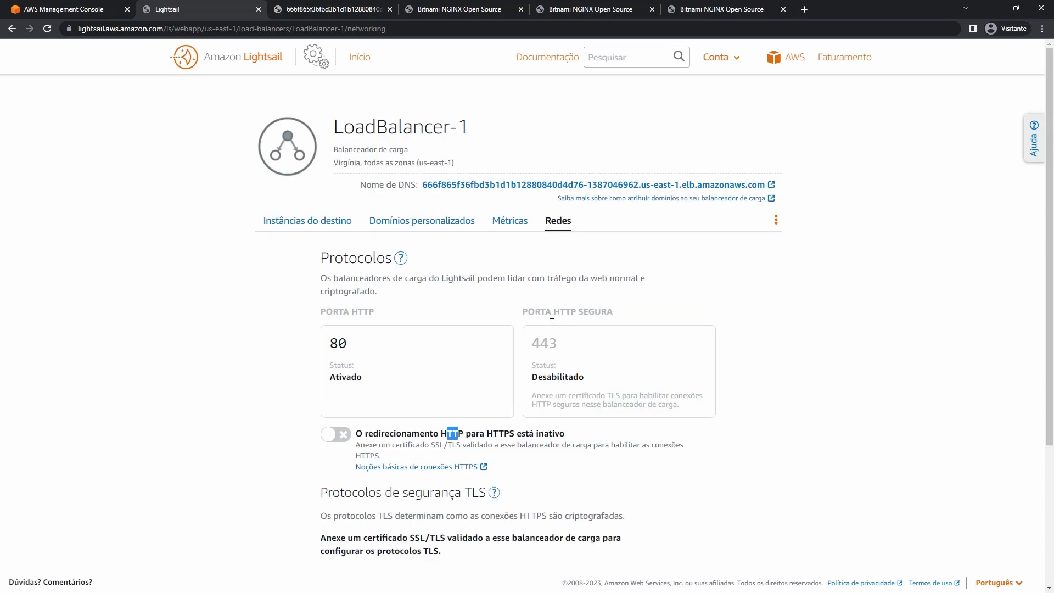
Verify Nginx-web-1, 2 and 3 pass health checks, then return to the DNS address tab.
left_click(299, 222)
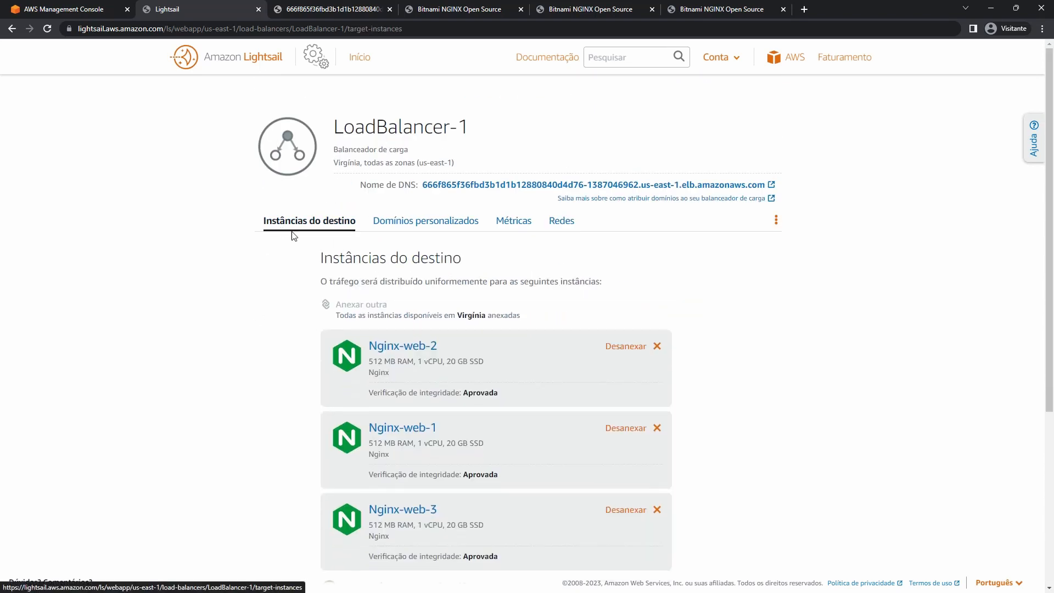
scroll(280, 283, "down", 3)
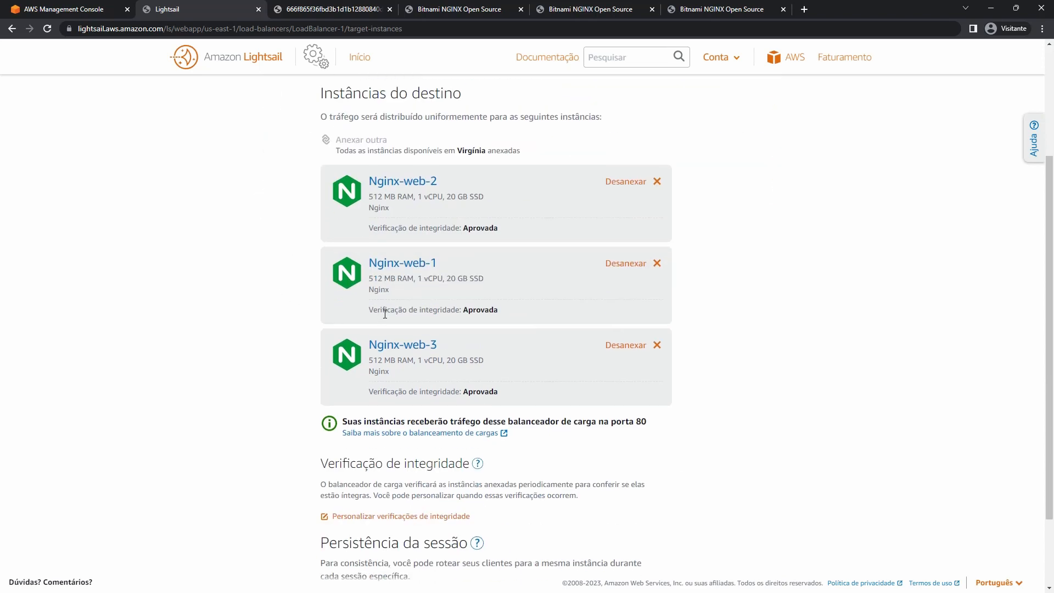
left_click_drag(368, 229, 498, 228)
scroll(504, 226, "up", 3)
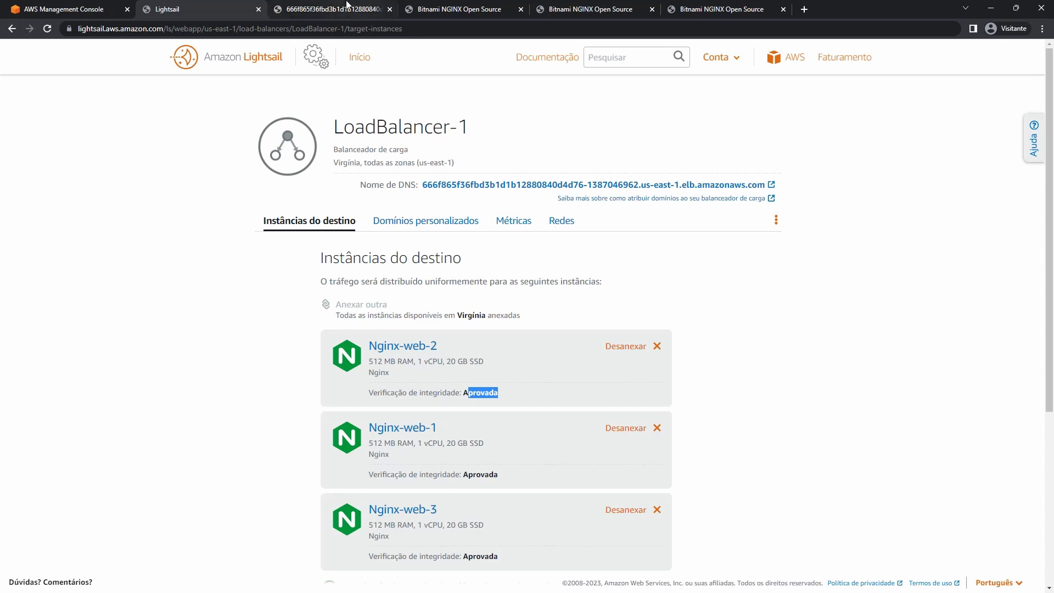
left_click(329, 9)
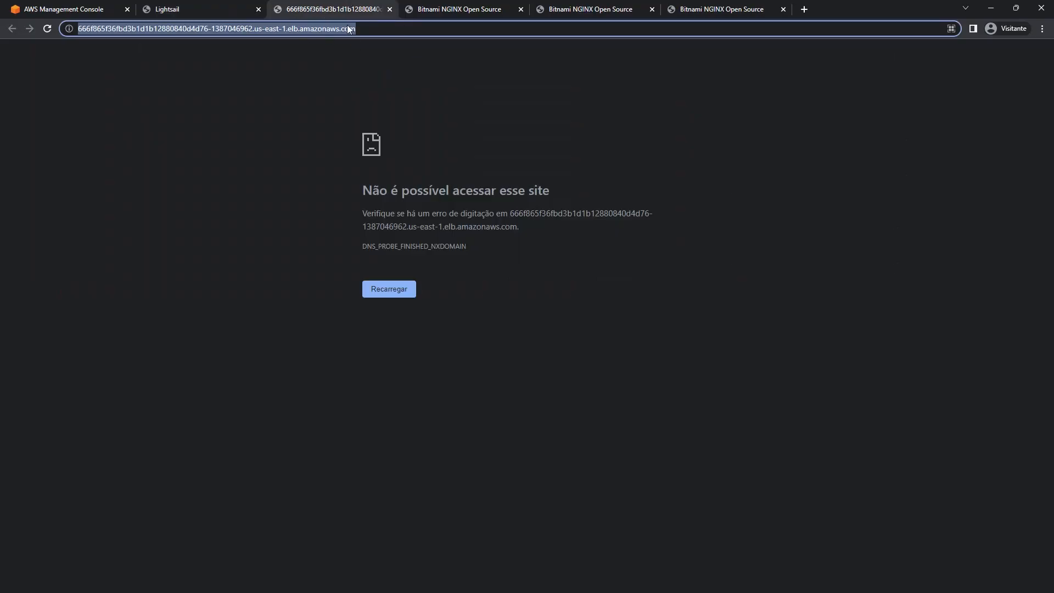
Reload the load balancer's DNS URL repeatedly, watching SERVER 01, 02 and 03 pages alternate.
left_click(48, 29)
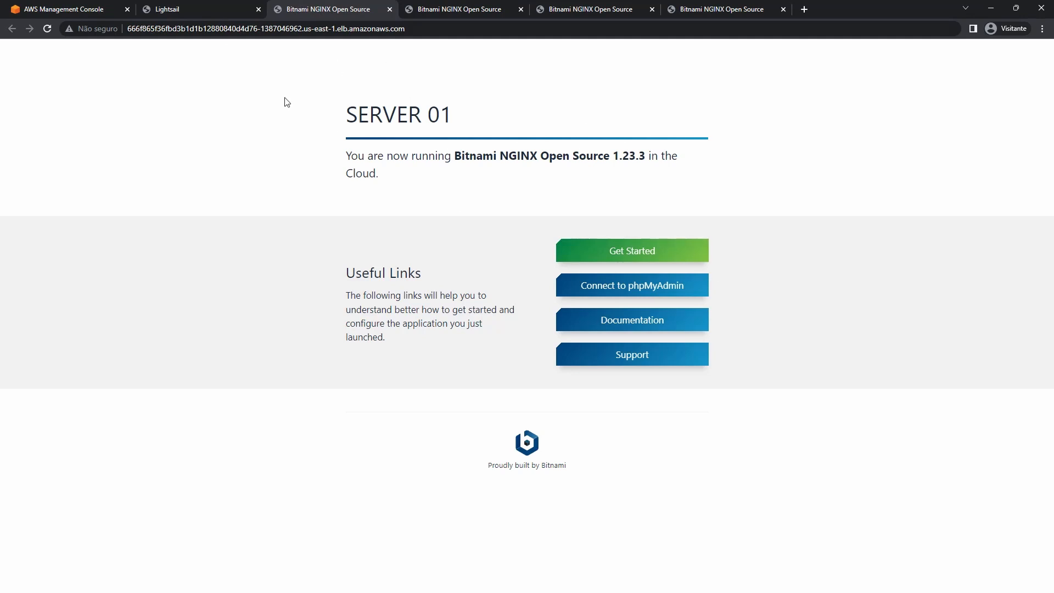
left_click(47, 29)
left_click_drag(498, 130, 396, 117)
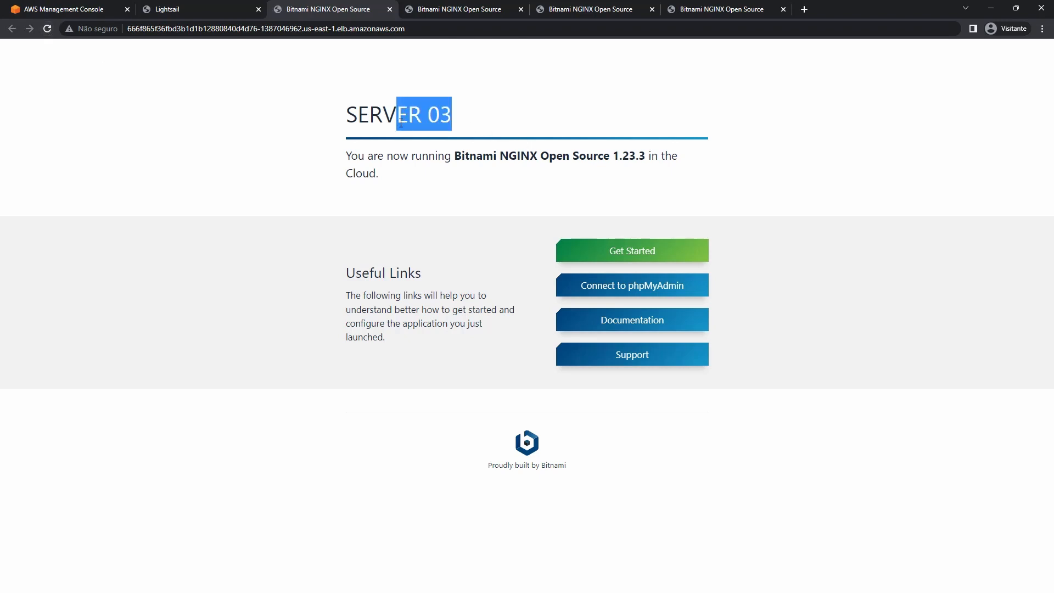
left_click(47, 29)
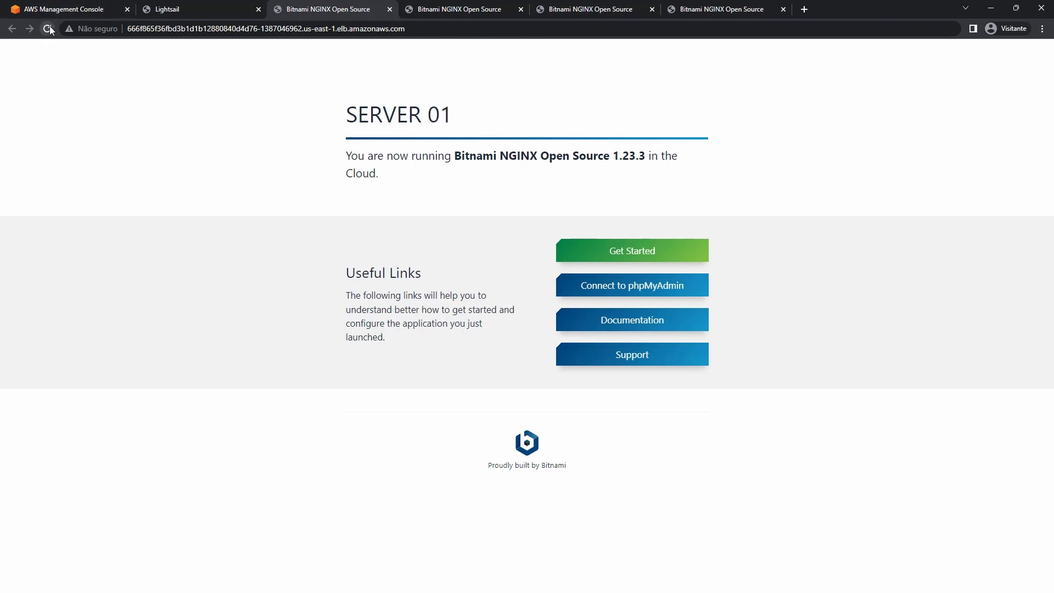
left_click(48, 29)
left_click(48, 29)
left_click(48, 30)
left_click(48, 29)
left_click(48, 29)
left_click(48, 29)
left_click(48, 29)
left_click(47, 29)
Check SERVER 01's page at its own IP, then close all three individual server tabs.
left_click(474, 9)
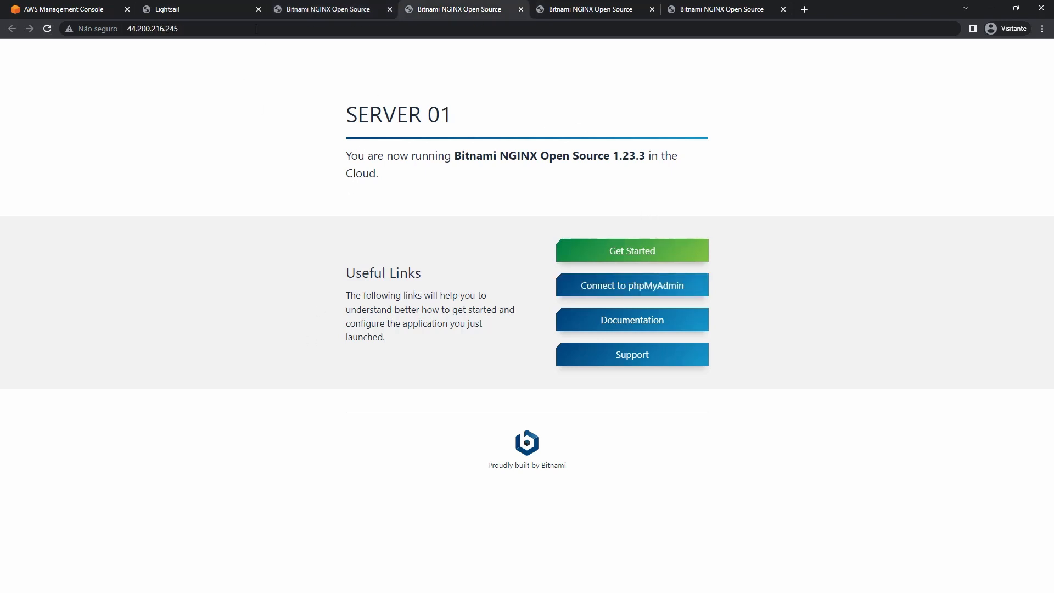
left_click(174, 5)
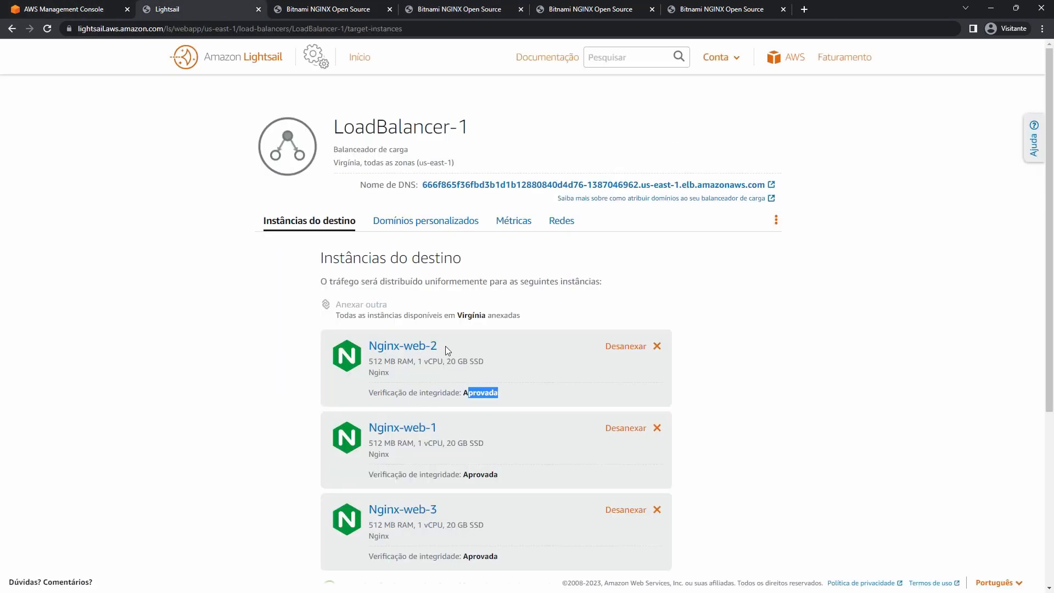
left_click(510, 13)
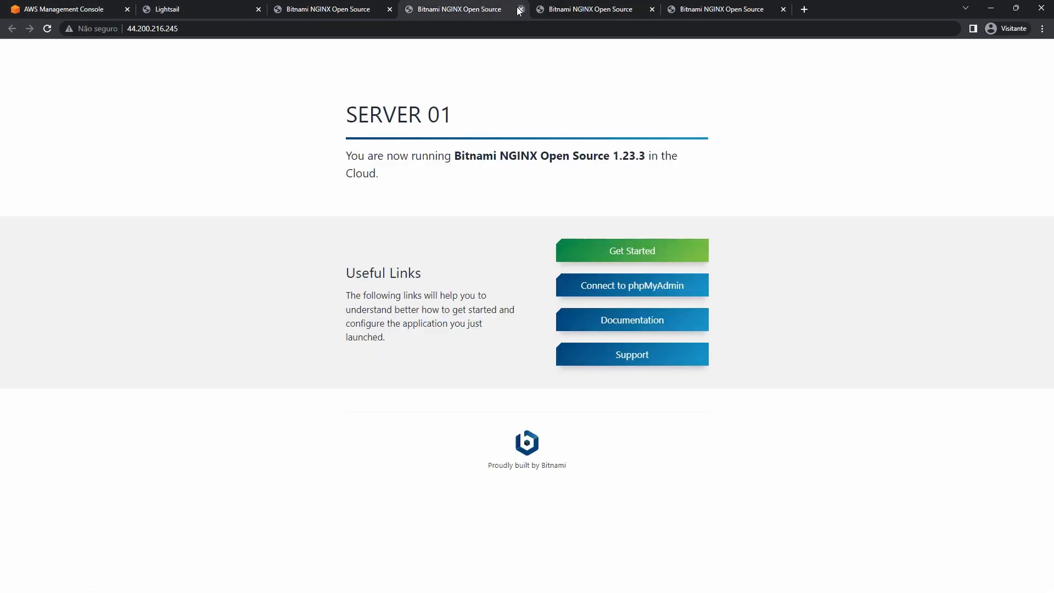
left_click(520, 10)
left_click(520, 9)
left_click(520, 9)
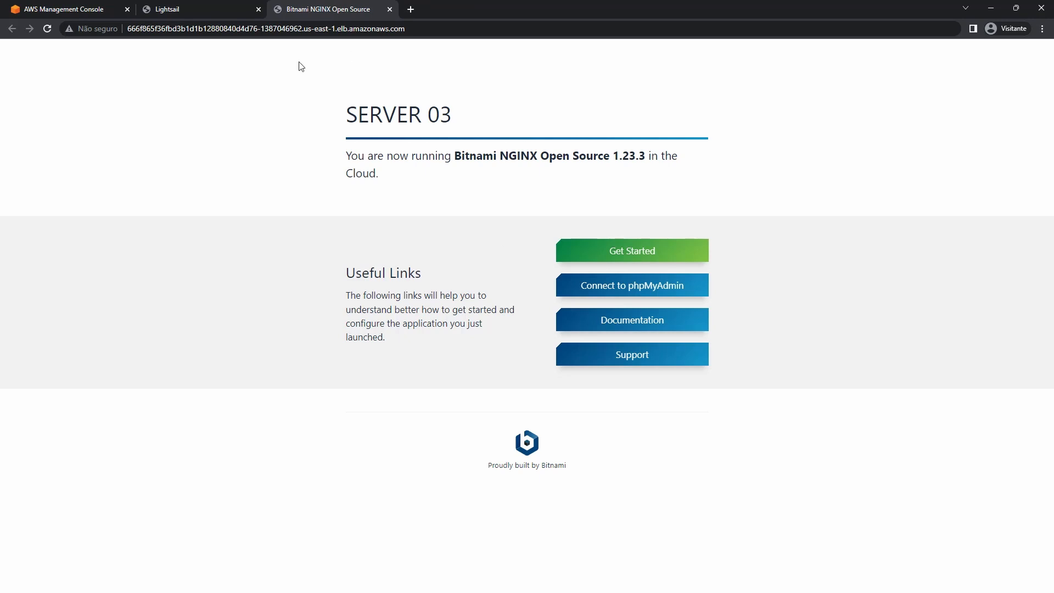
Reload the load balancer's DNS address several more times to cycle through the servers.
left_click(437, 34)
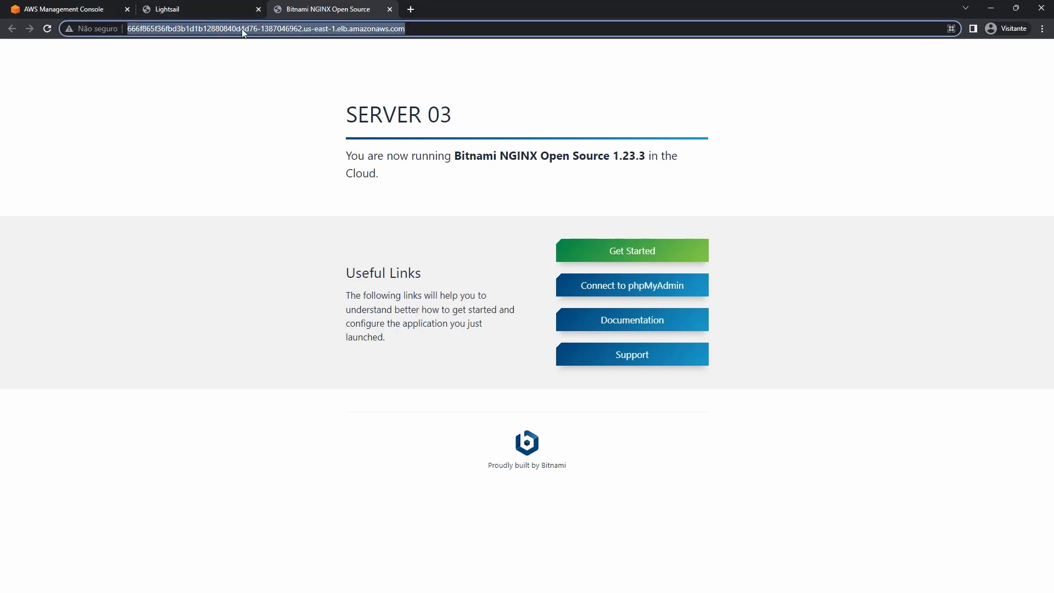
left_click(494, 179)
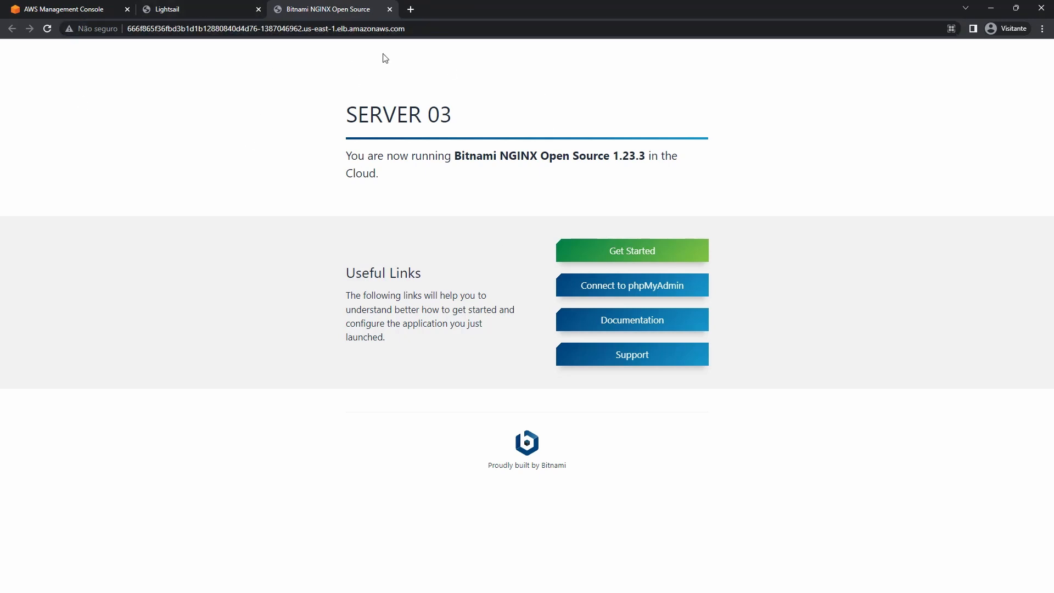
left_click(48, 29)
left_click(48, 29)
left_click(48, 29)
left_click(49, 29)
Look over the three running Nginx-web instances on Lightsail's home page.
left_click(188, 7)
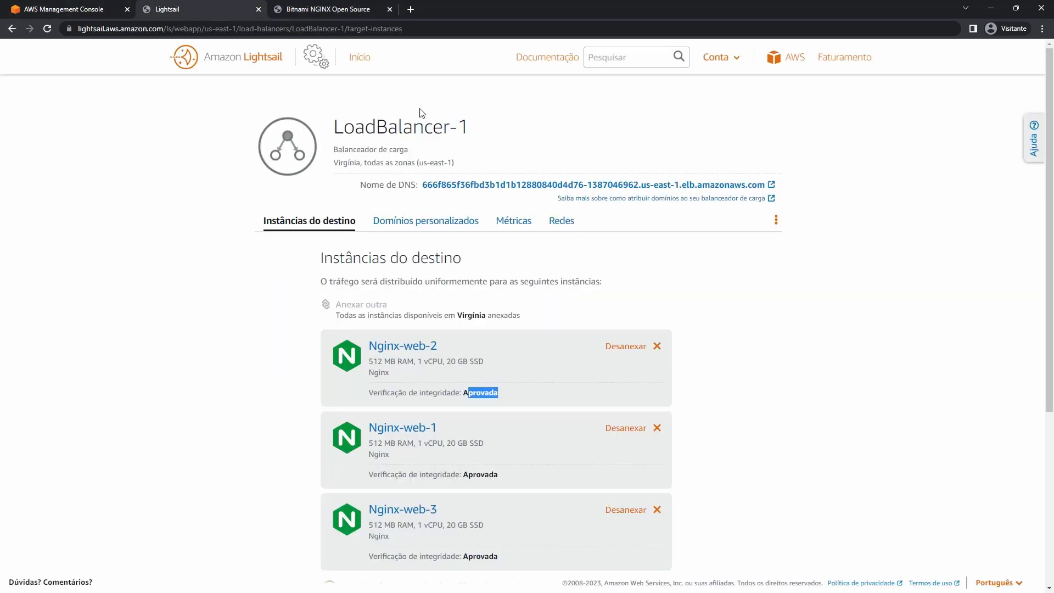
left_click(358, 57)
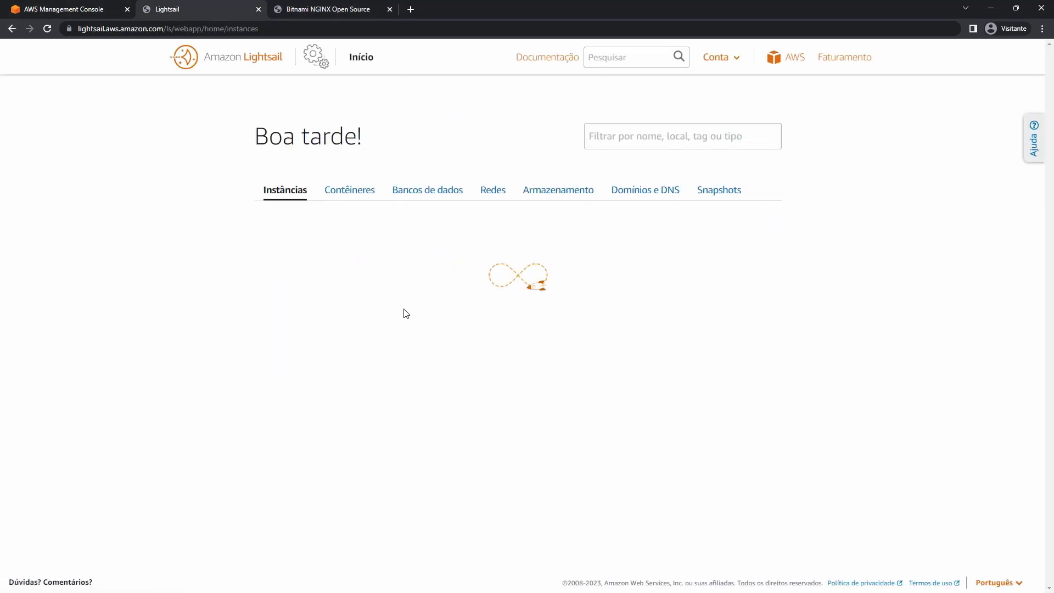
left_click(313, 7)
left_click(225, 8)
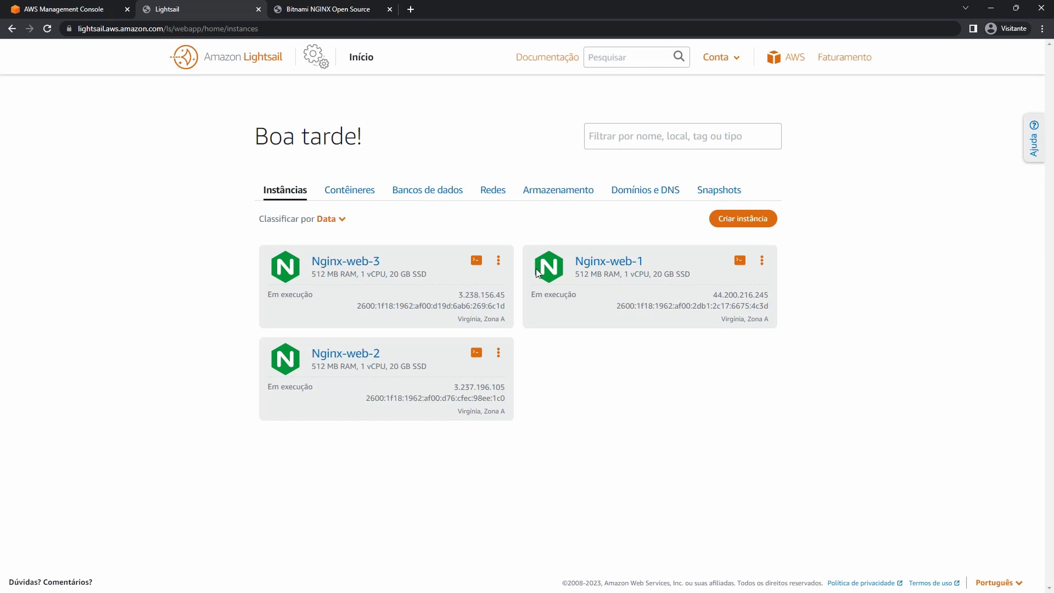
Open Lightsail's networking list, then reload the load balancer page to get SERVER 03.
left_click(494, 193)
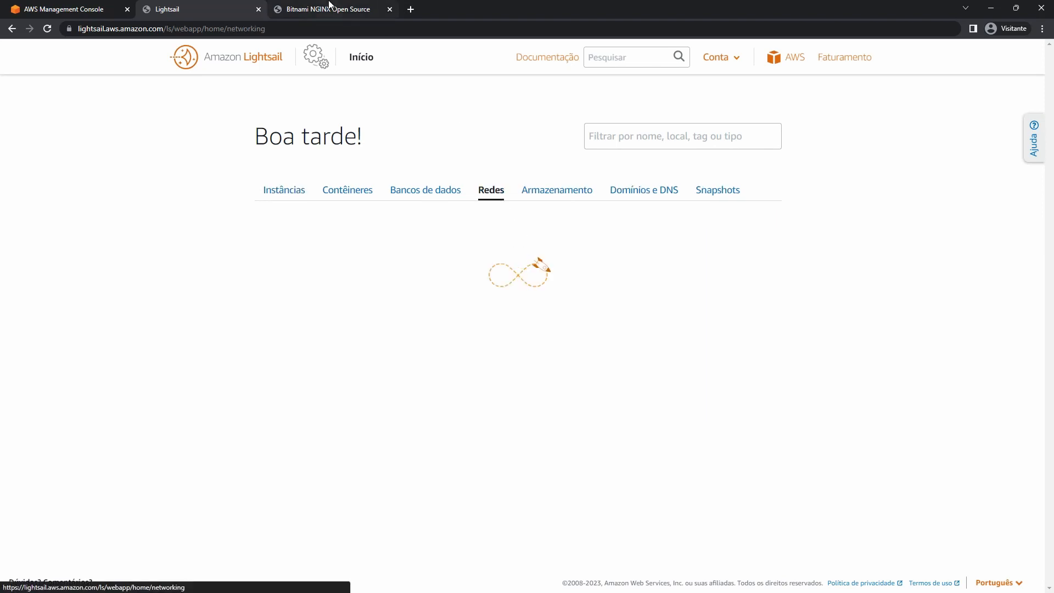
left_click(330, 6)
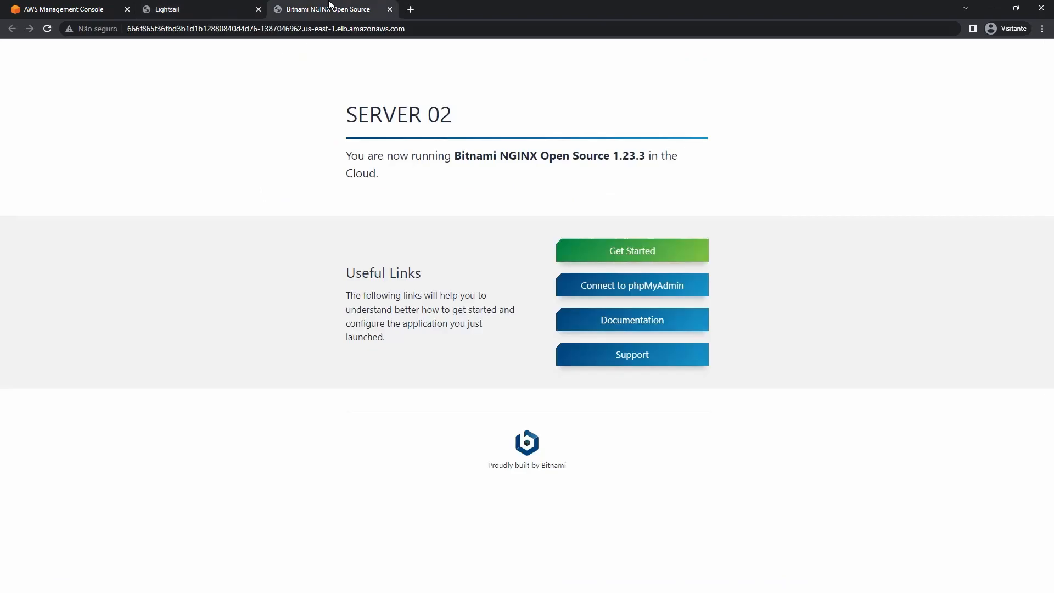
left_click(47, 29)
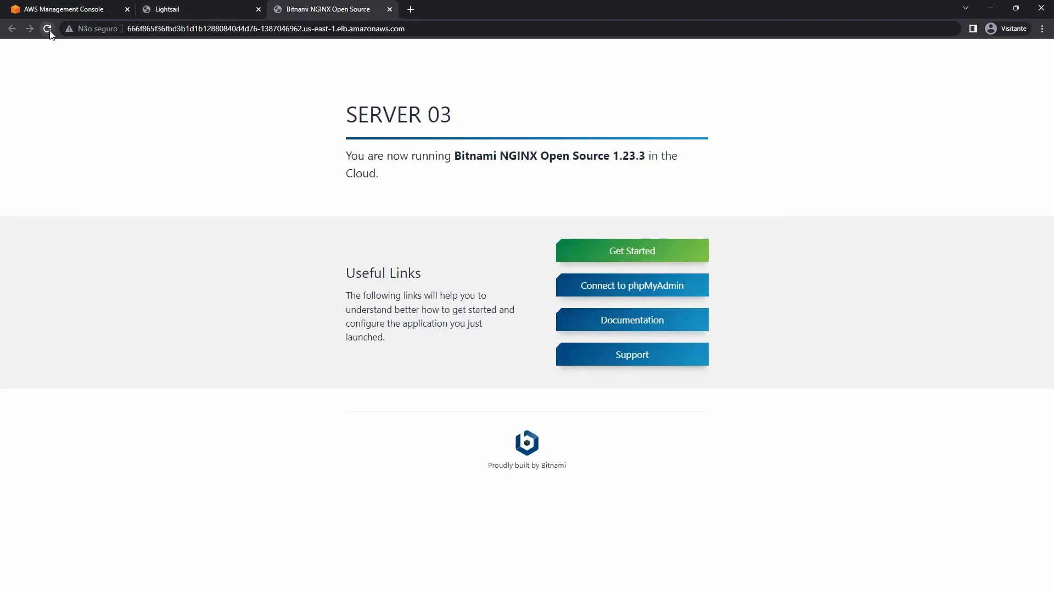
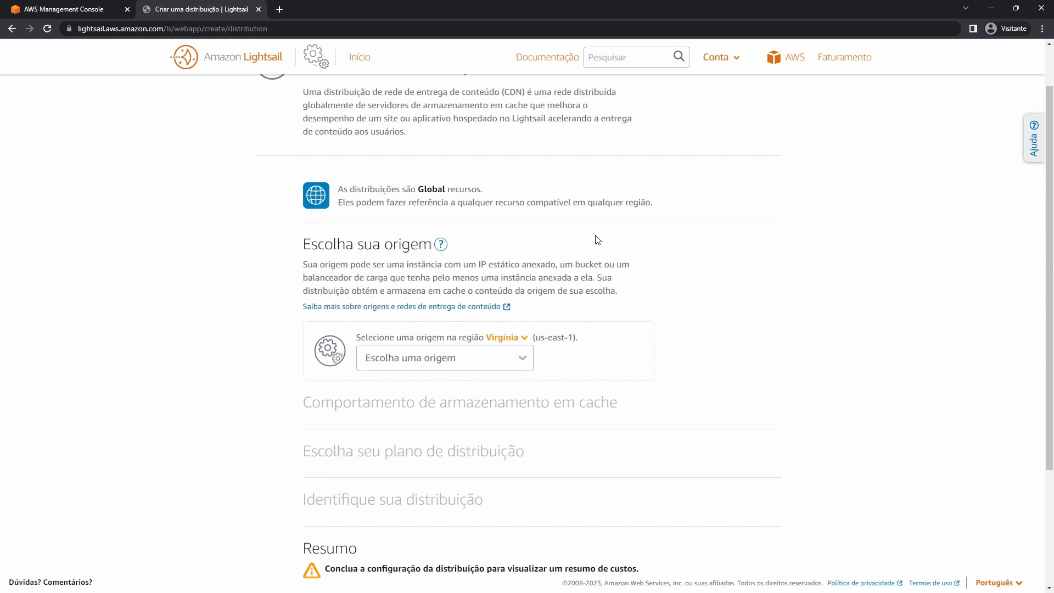
Set Nginx-web-1 as the distribution origin, creating and attaching new static IP StaticIp-1 to it.
left_click(469, 367)
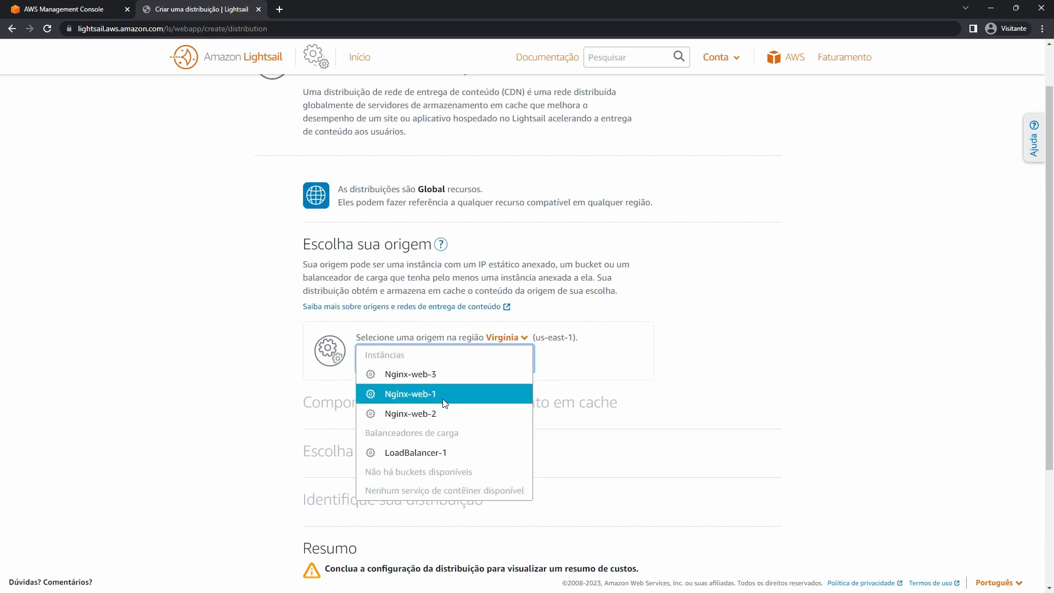
left_click(413, 394)
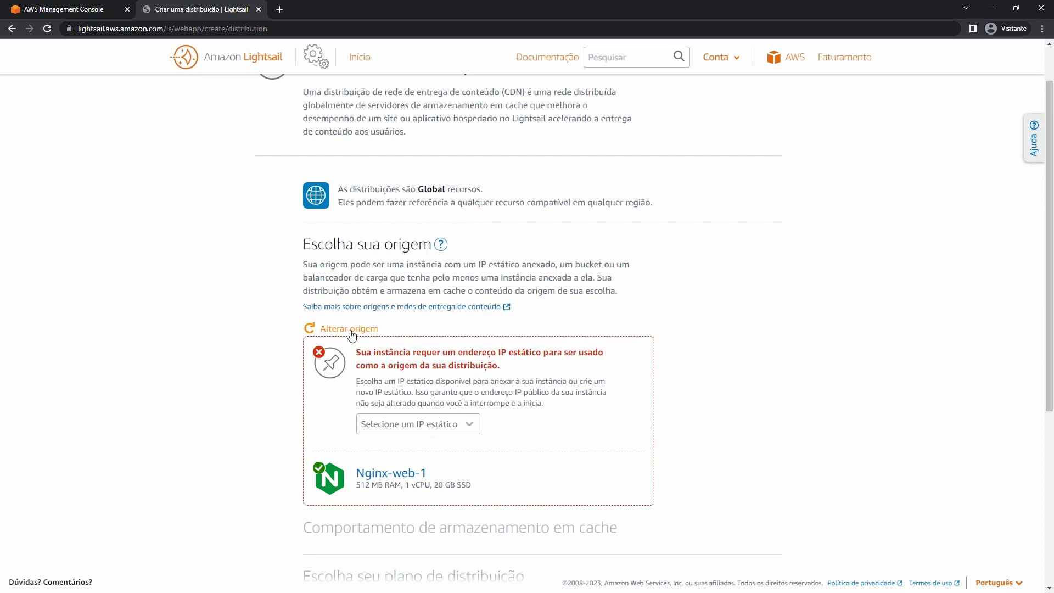
left_click(466, 433)
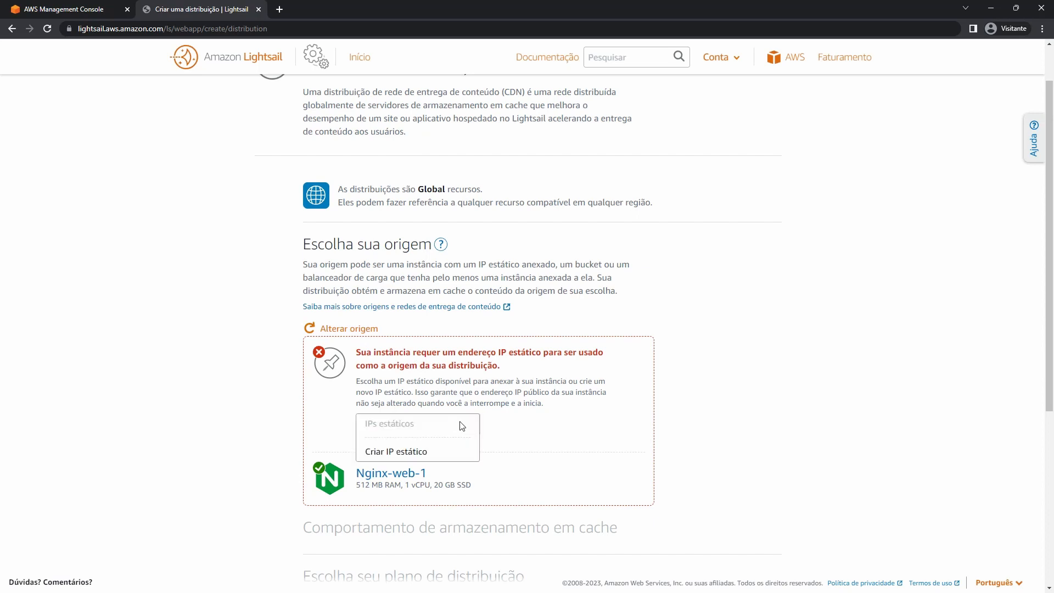
left_click(422, 446)
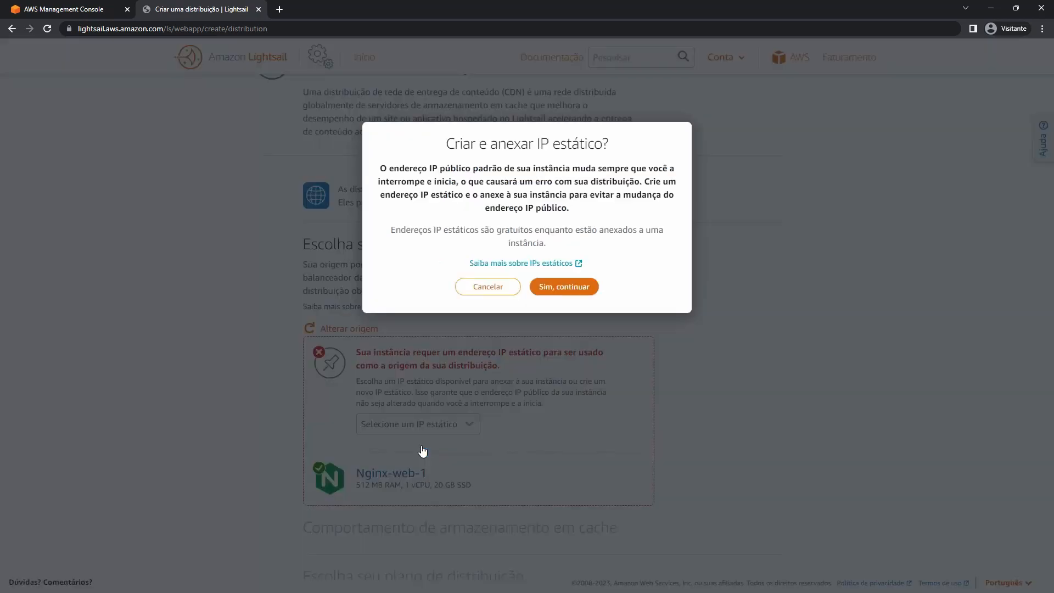
left_click(561, 286)
left_click(573, 187)
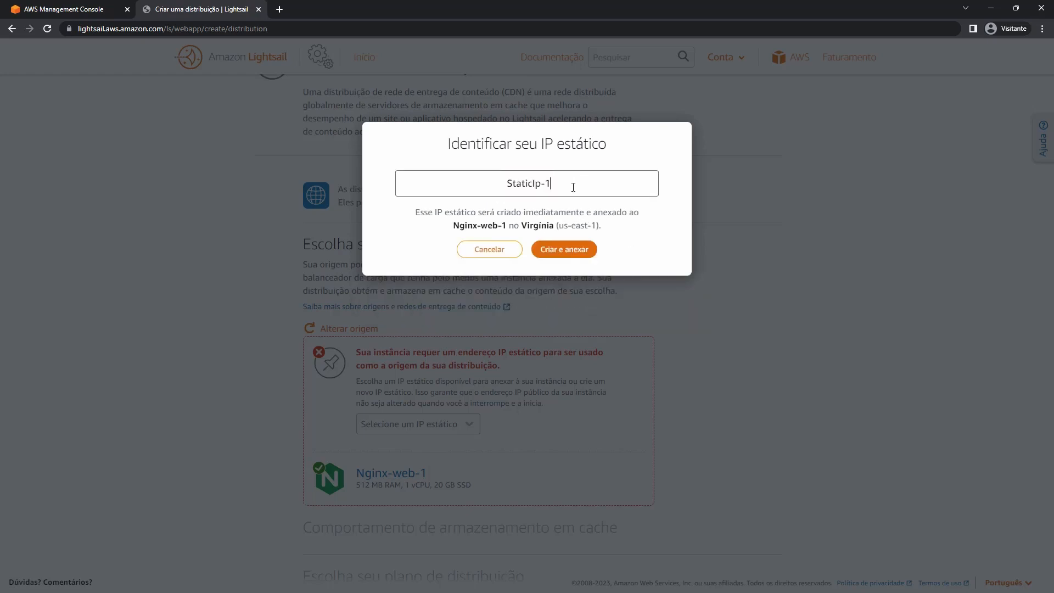
key("ctrl+a")
left_click(565, 254)
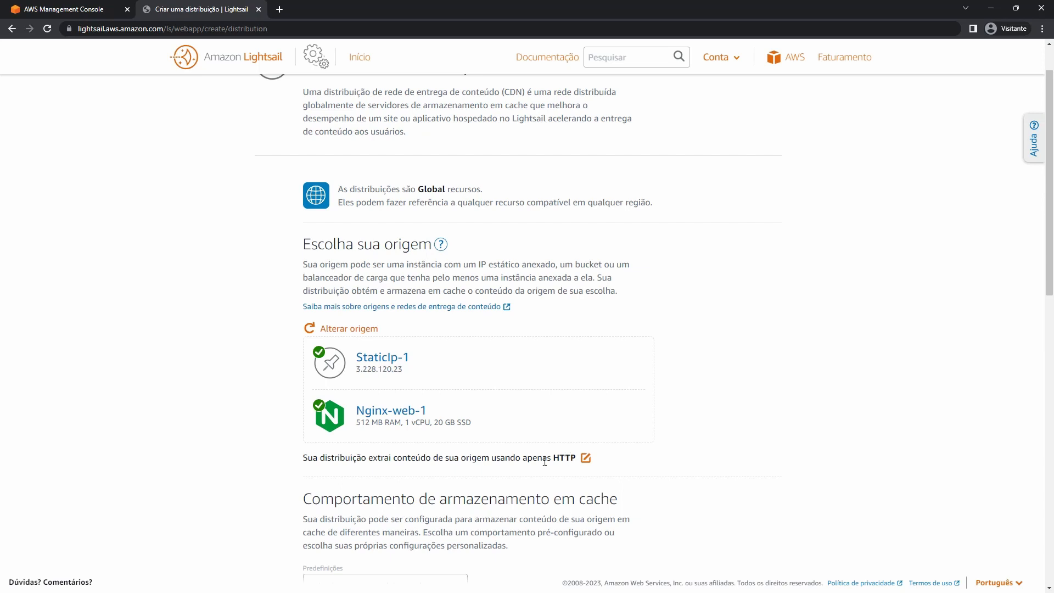
left_click_drag(553, 459, 577, 454)
left_click(585, 458)
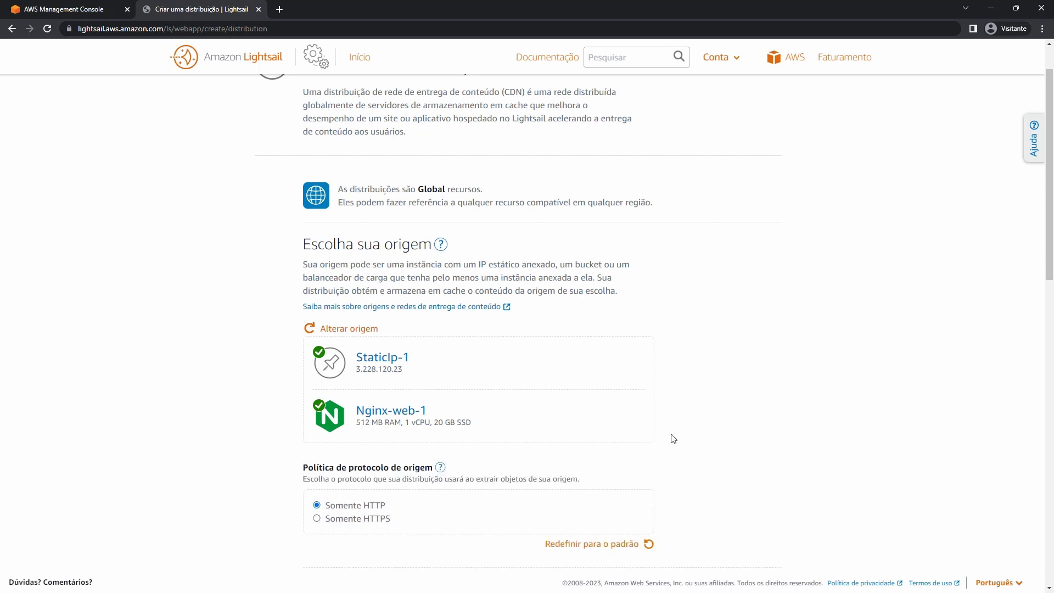
scroll(622, 439, "down", 2)
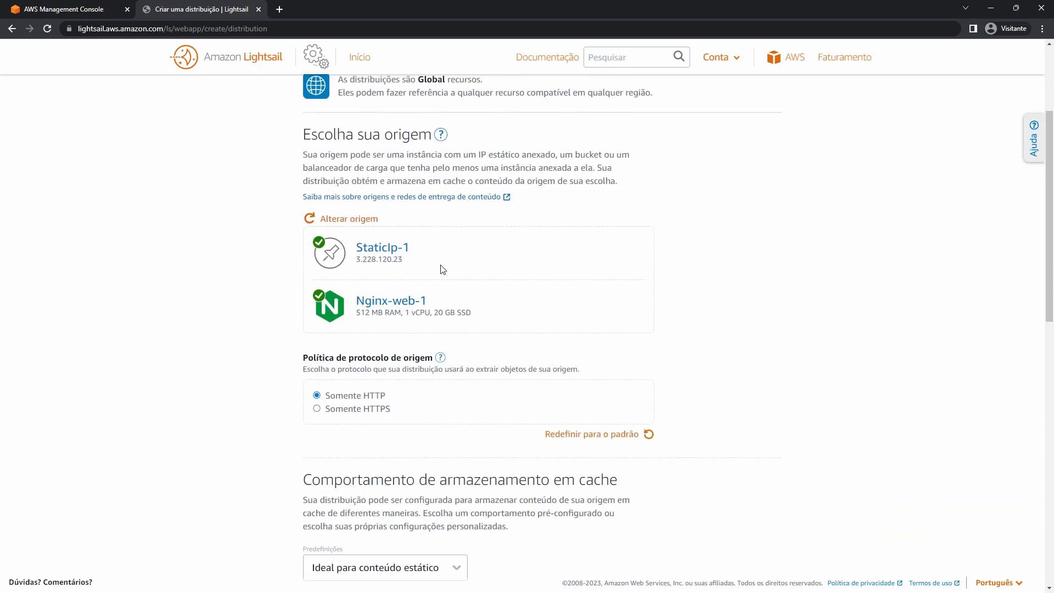
left_click(358, 219)
left_click(458, 247)
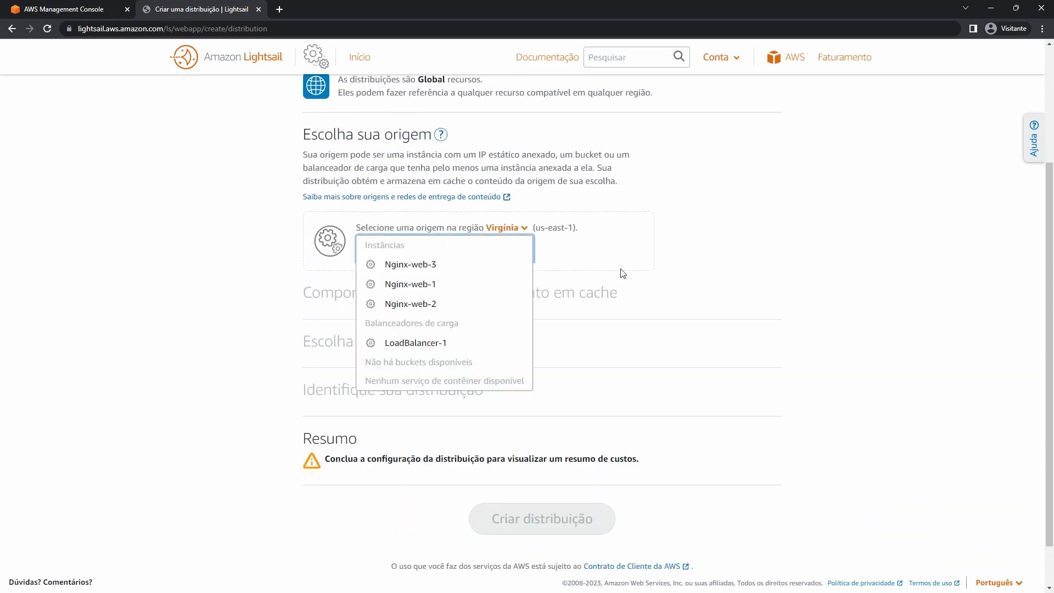
left_click(456, 266)
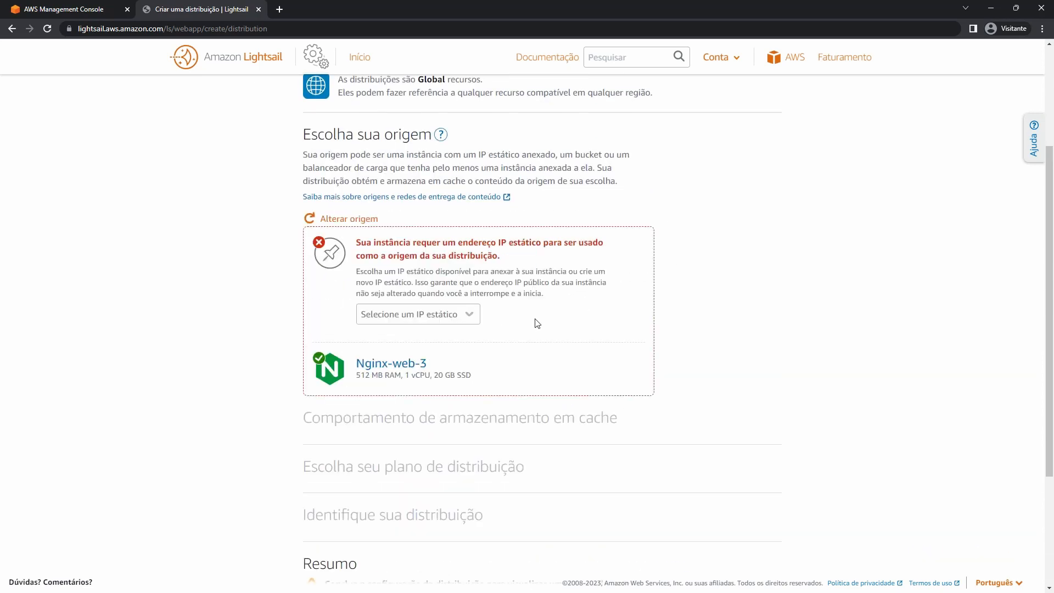
left_click(447, 315)
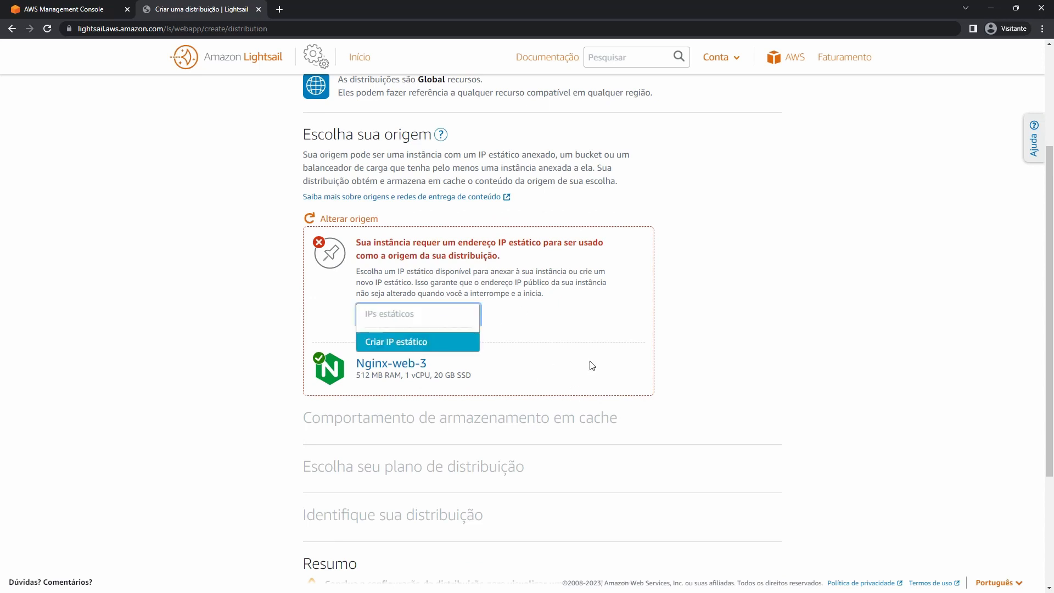
left_click(311, 219)
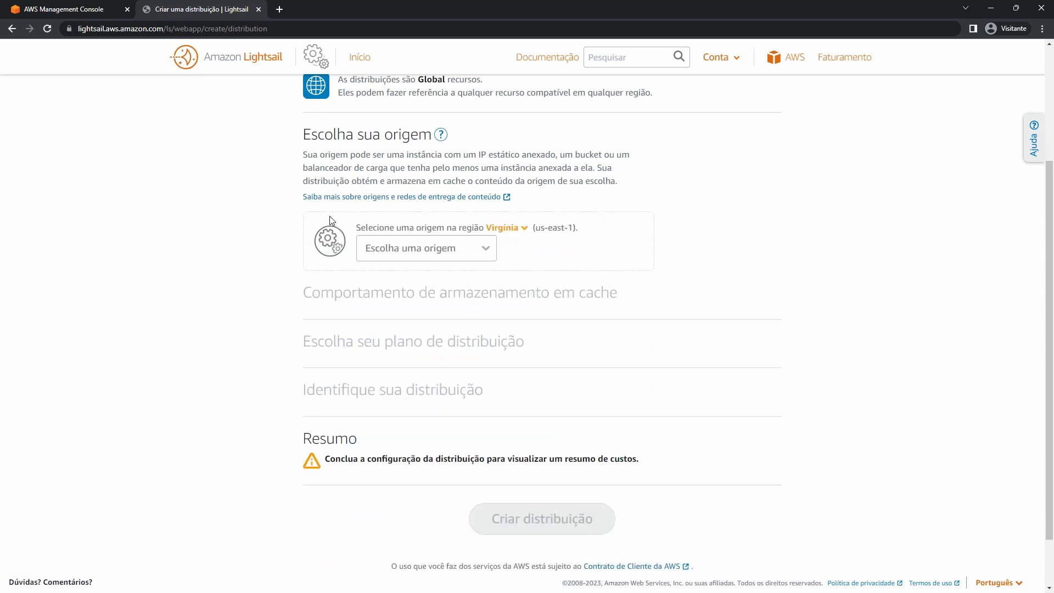
left_click(440, 247)
left_click(436, 303)
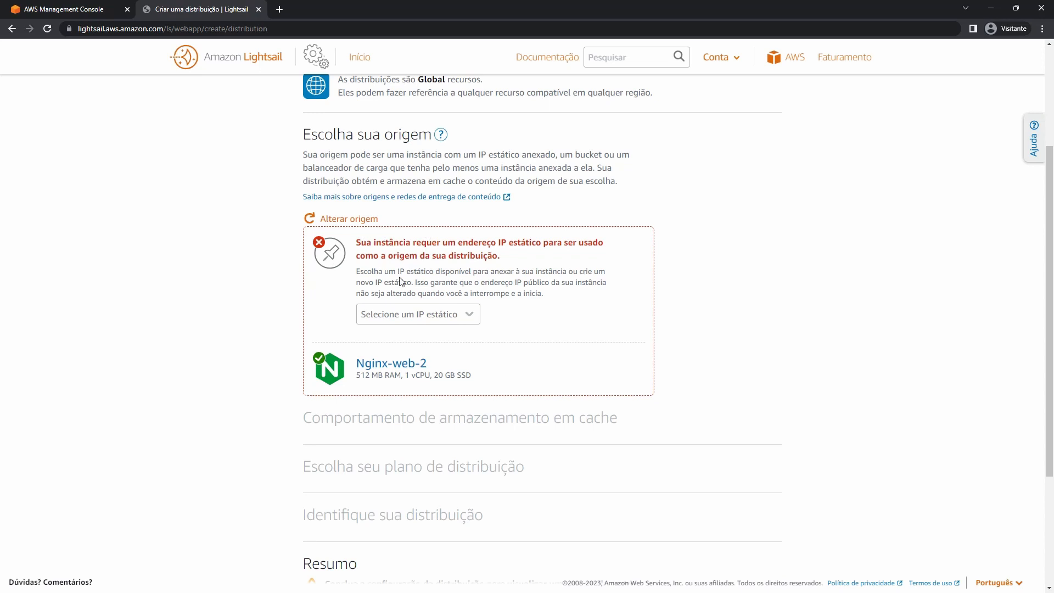
left_click(417, 314)
left_click(351, 219)
left_click(445, 250)
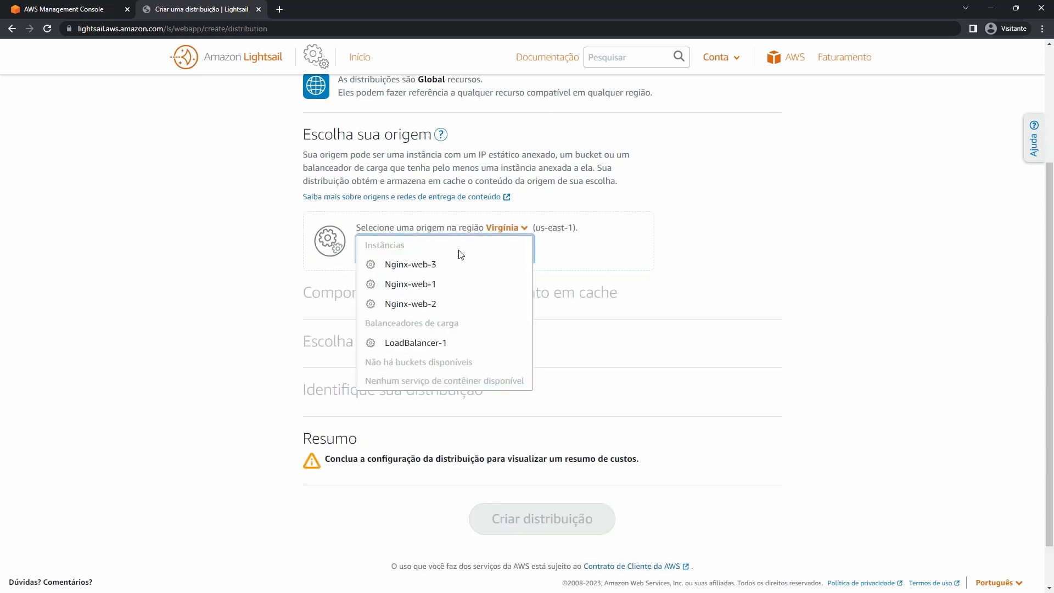
left_click(447, 281)
scroll(411, 253, "down", 4)
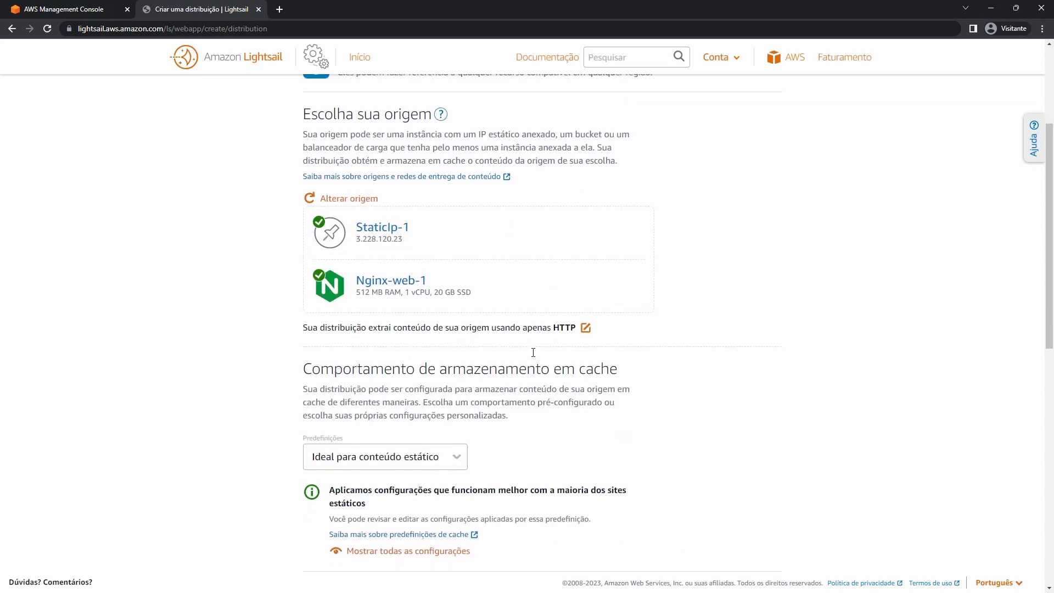
scroll(411, 253, "up", 4)
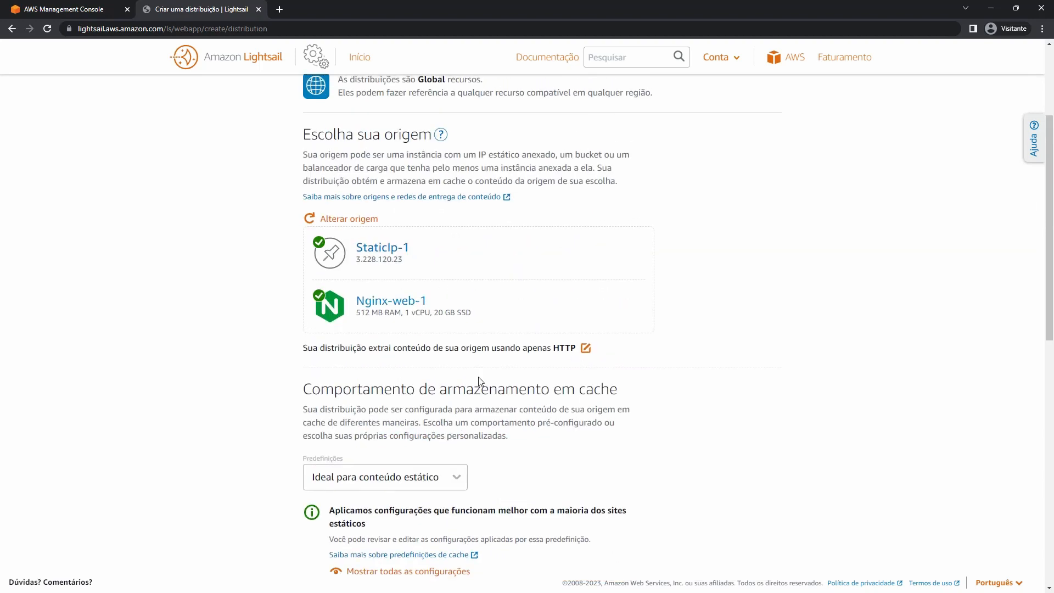
left_click(339, 219)
left_click(435, 254)
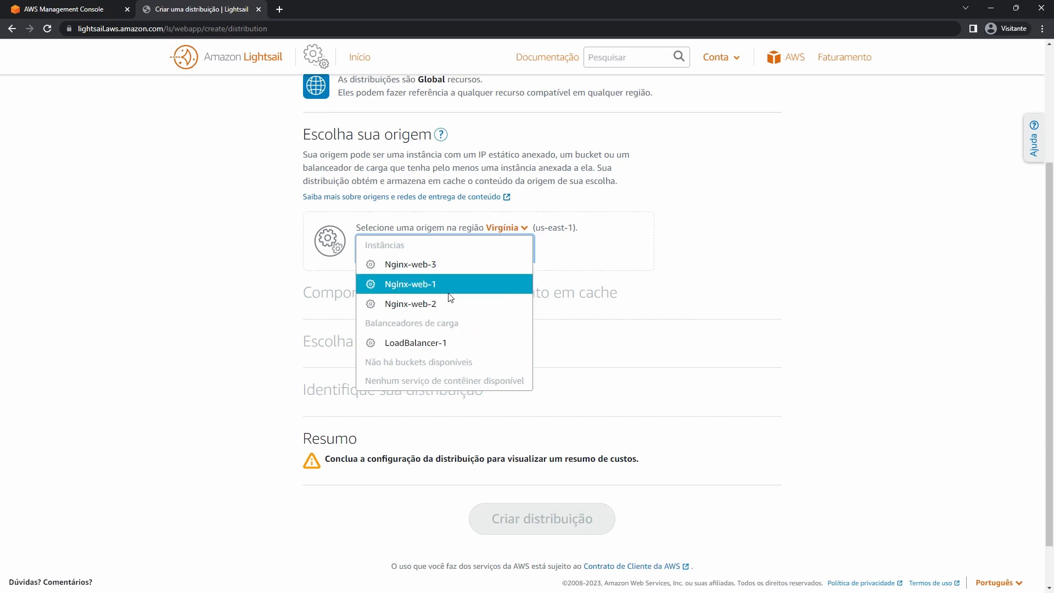
left_click(475, 284)
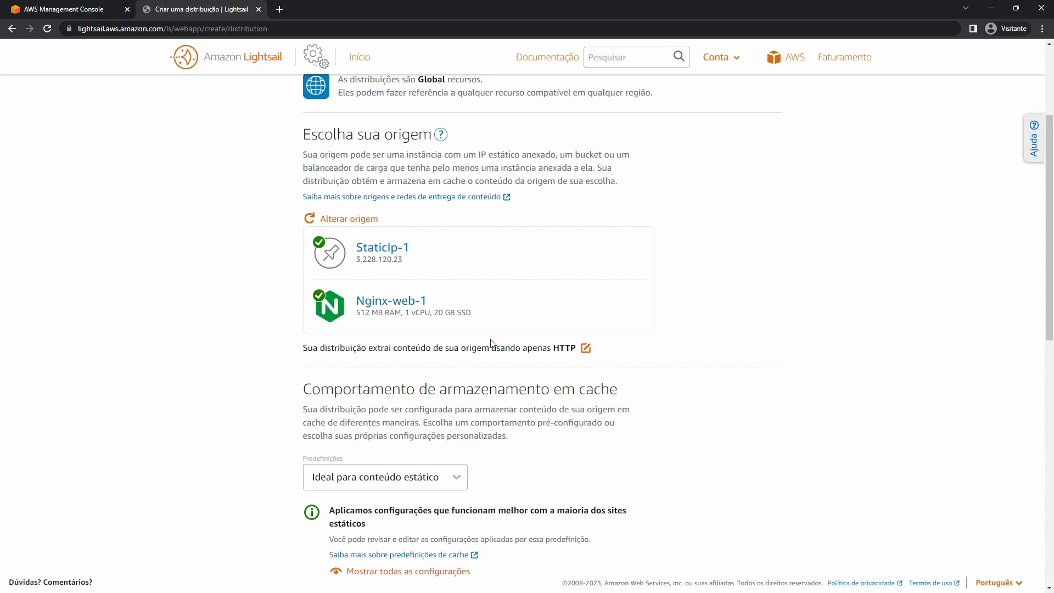
left_click(351, 219)
left_click(430, 252)
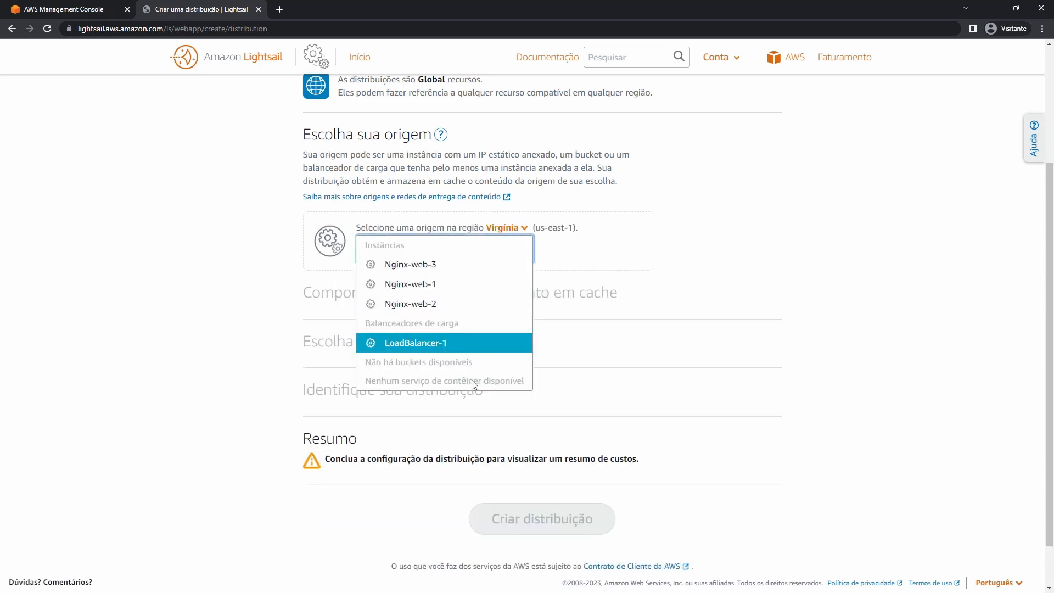
left_click(444, 286)
scroll(491, 339, "down", 1)
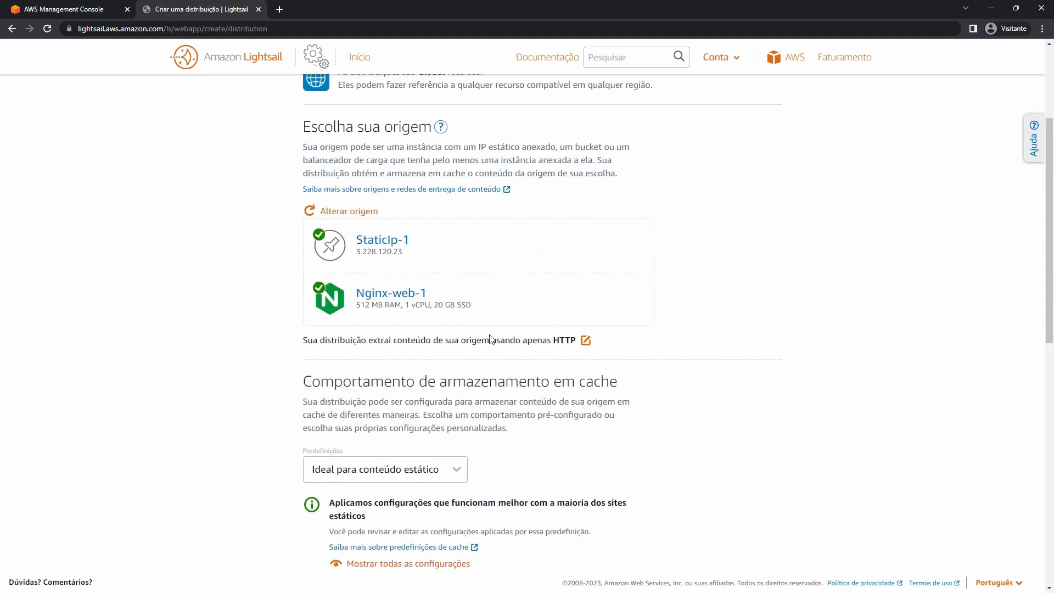
scroll(490, 339, "down", 3)
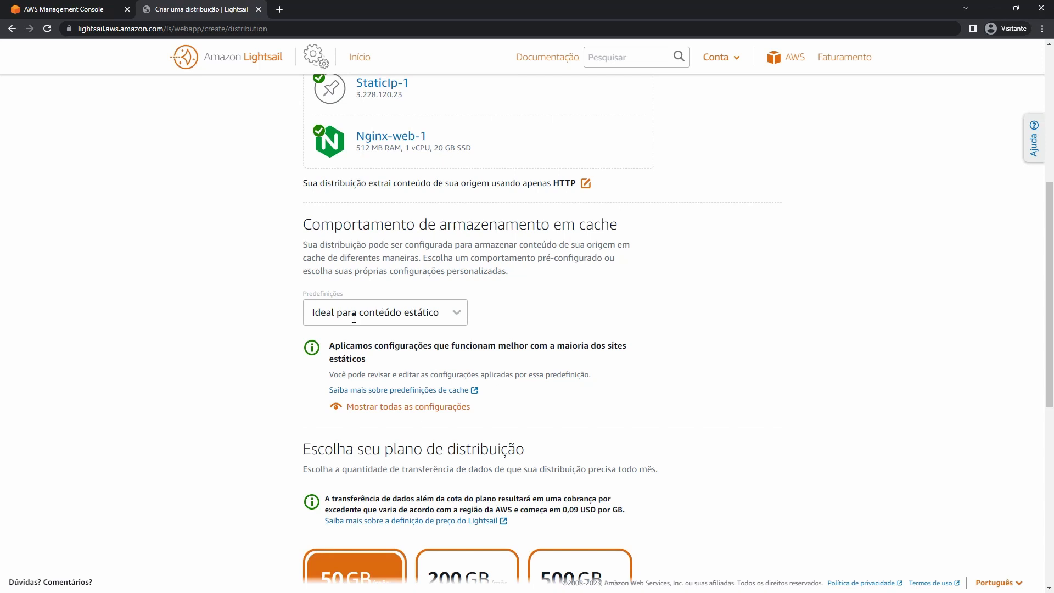
left_click(460, 316)
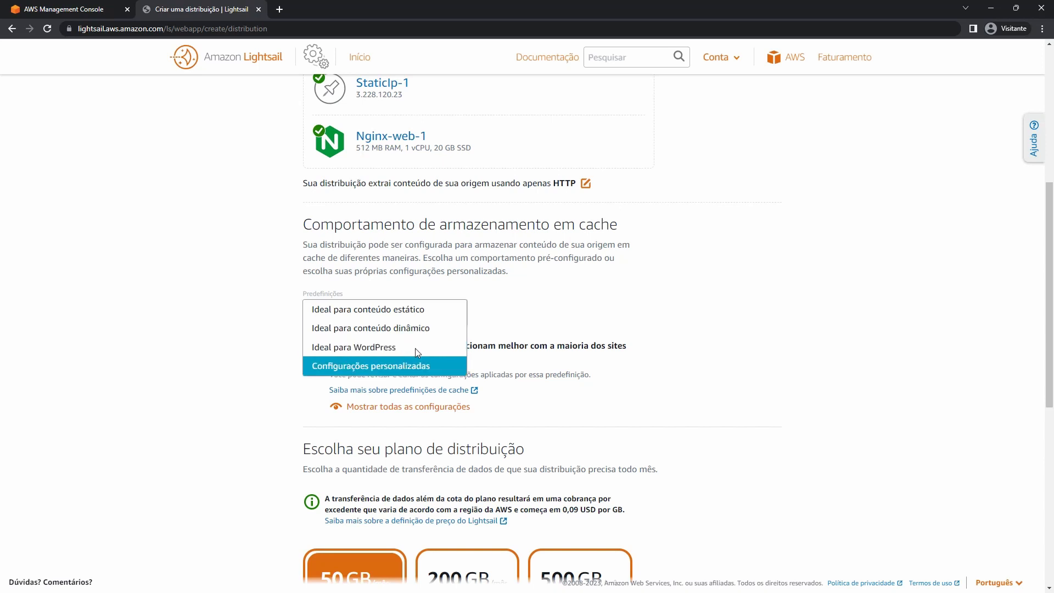
left_click(401, 354)
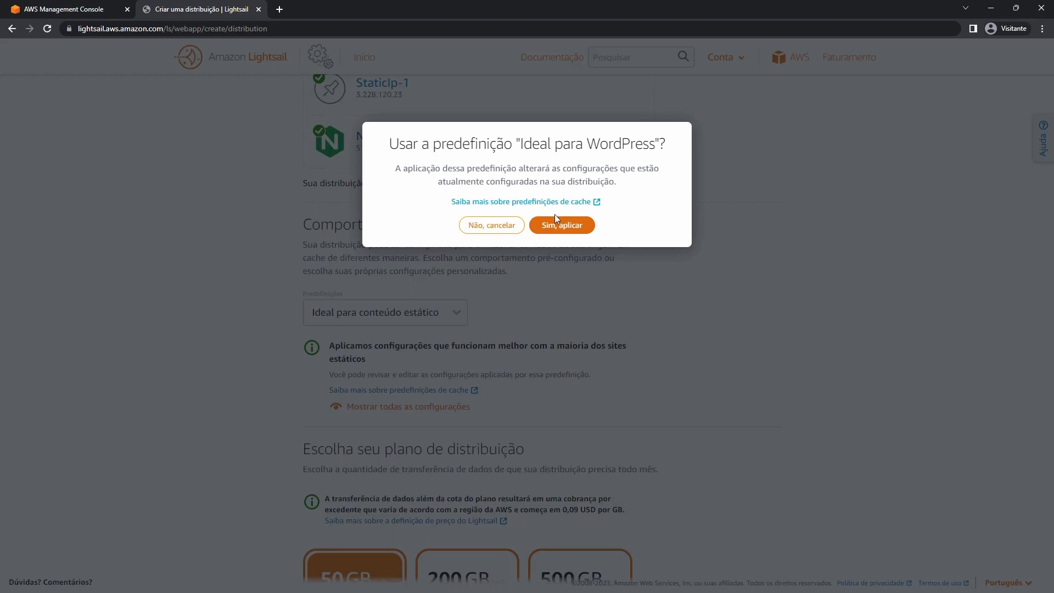
left_click(500, 228)
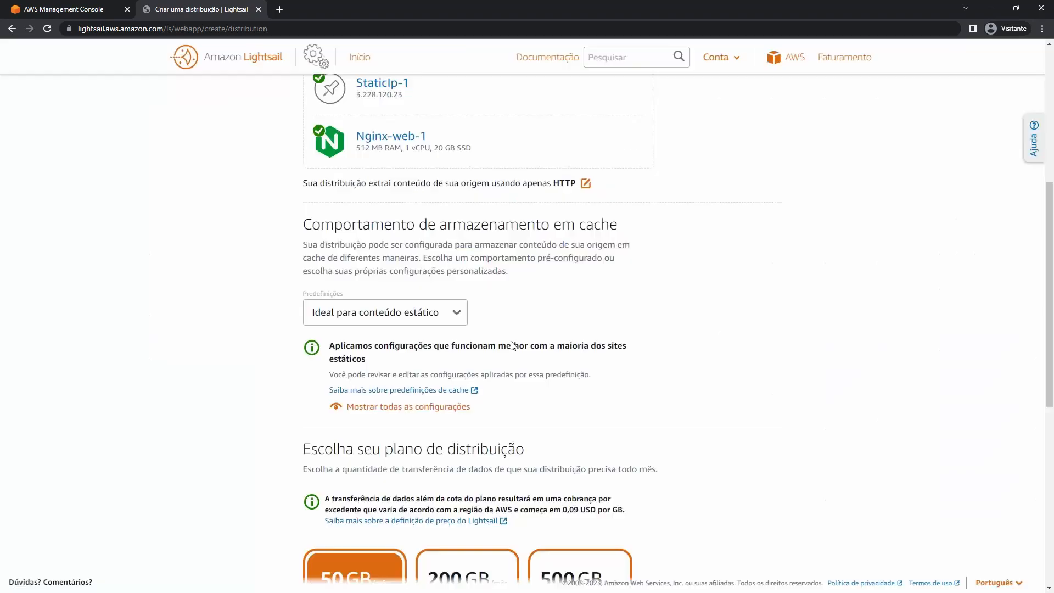
left_click(442, 315)
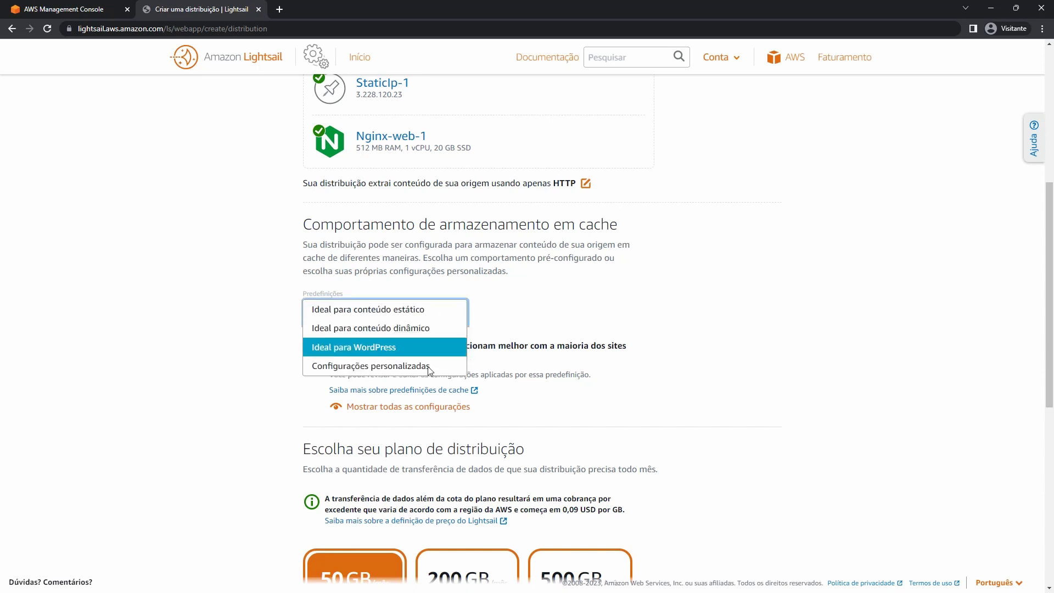
left_click(515, 335)
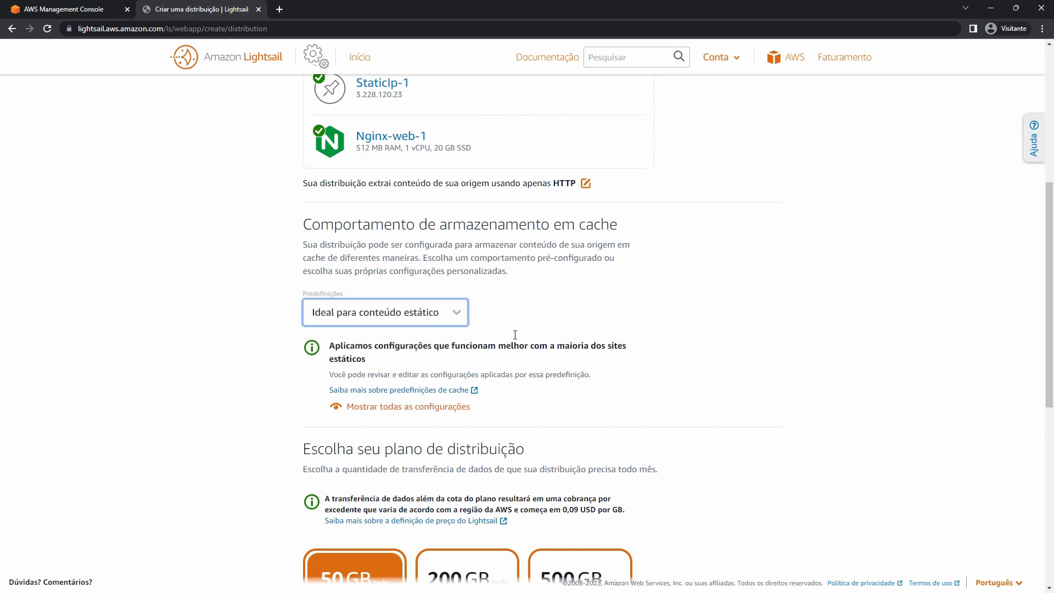
left_click(431, 313)
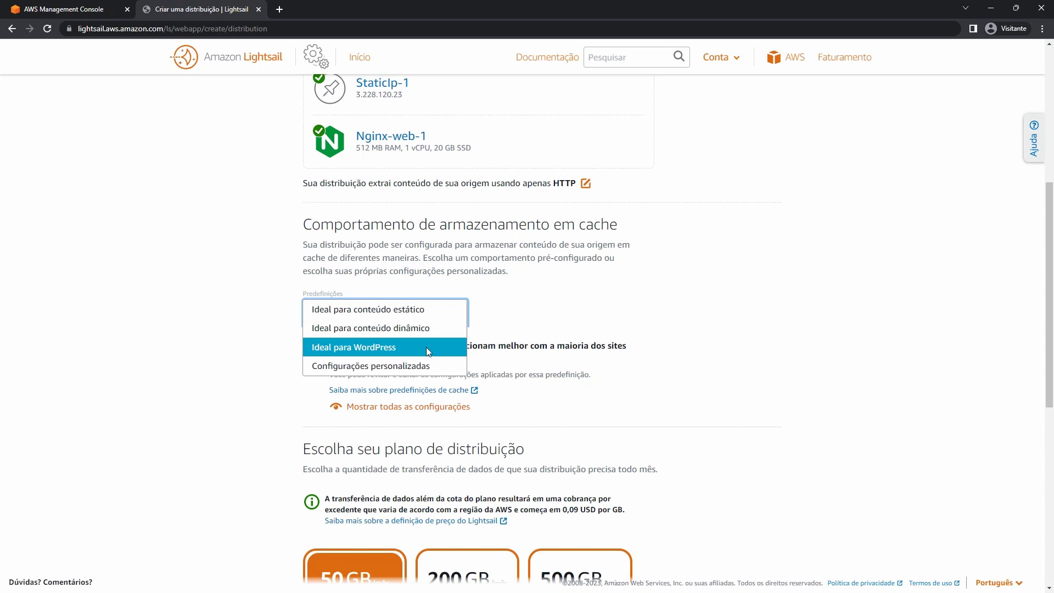
left_click(520, 339)
scroll(507, 308, "down", 3)
scroll(507, 308, "down", 3)
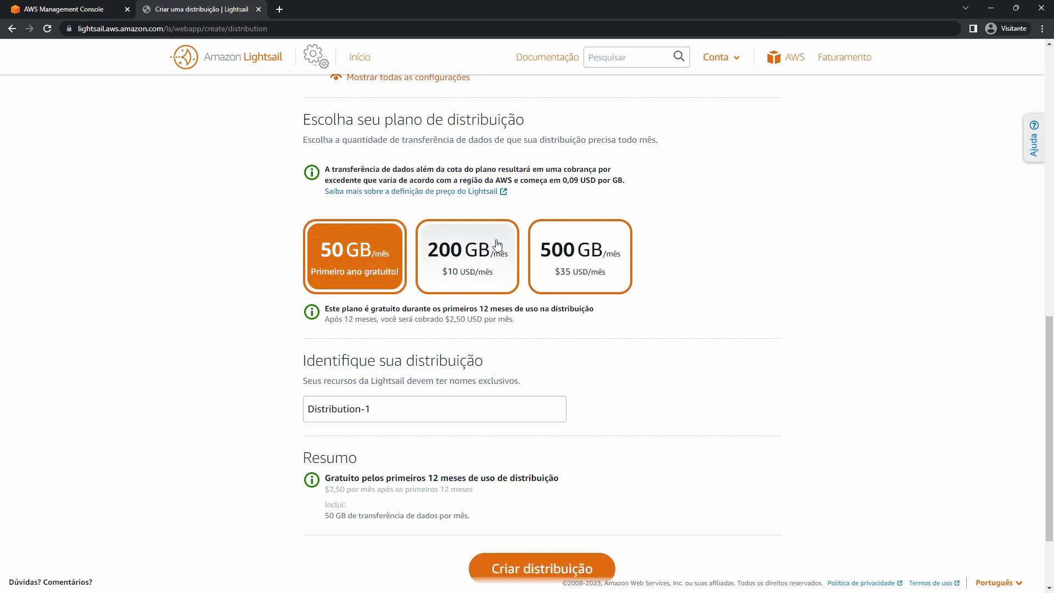
Compare the 200 GB and 500 GB monthly plans and their 0,09 USD overage price.
left_click(504, 270)
left_click(598, 269)
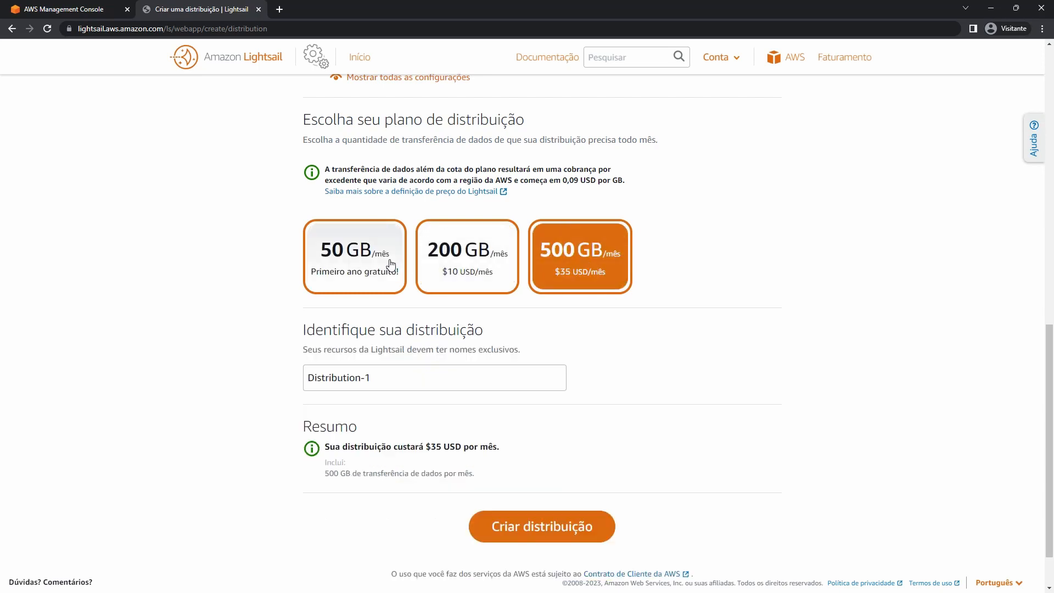
left_click(390, 266)
left_click(511, 242)
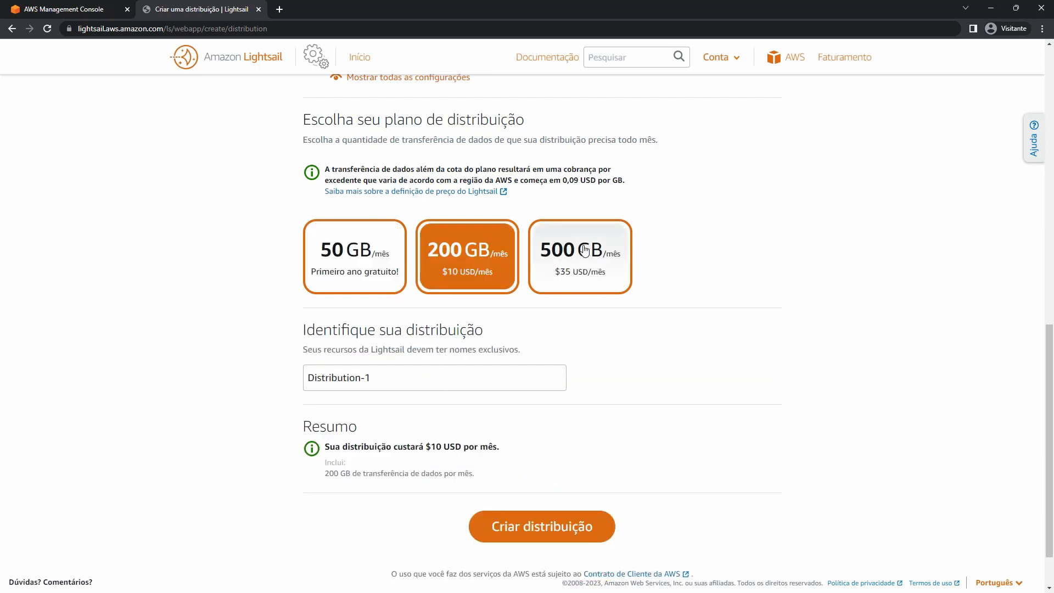
left_click(583, 250)
double_click(577, 179)
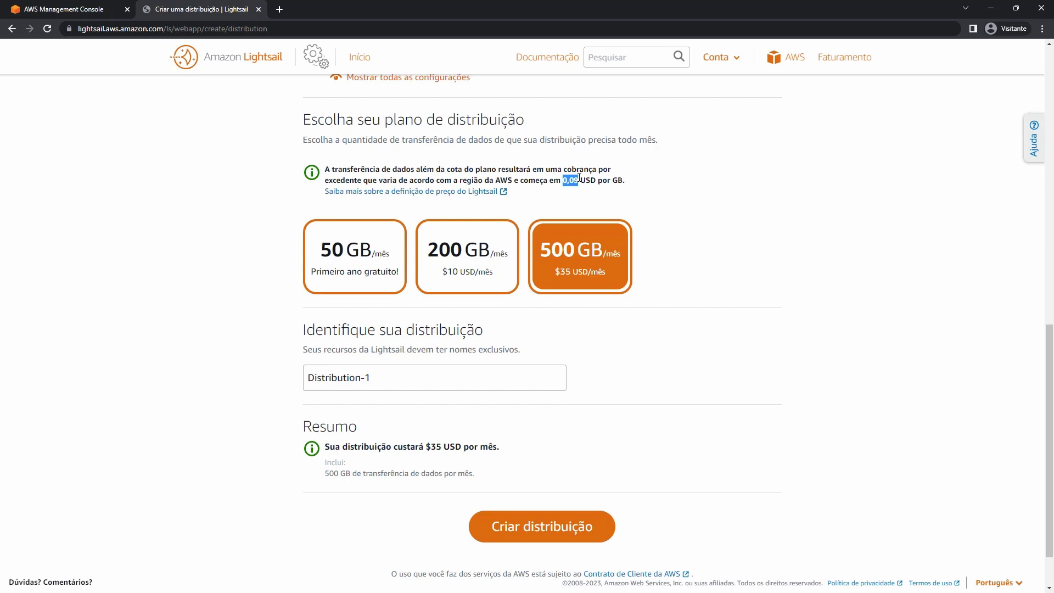
left_click(569, 180)
Select the free 50 GB per month plan and create the distribution.
left_click(366, 272)
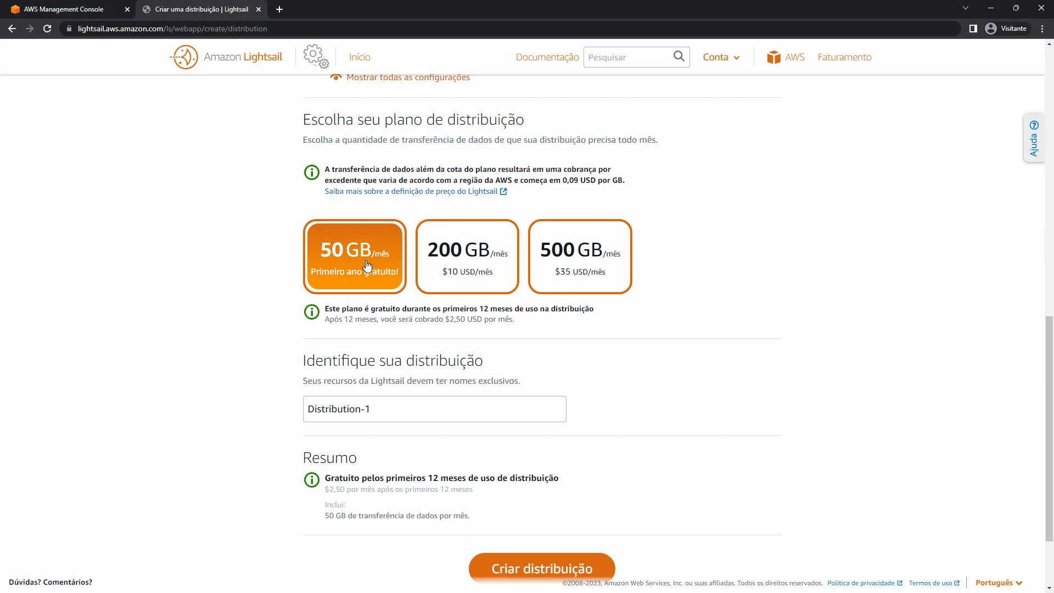
scroll(465, 351, "down", 2)
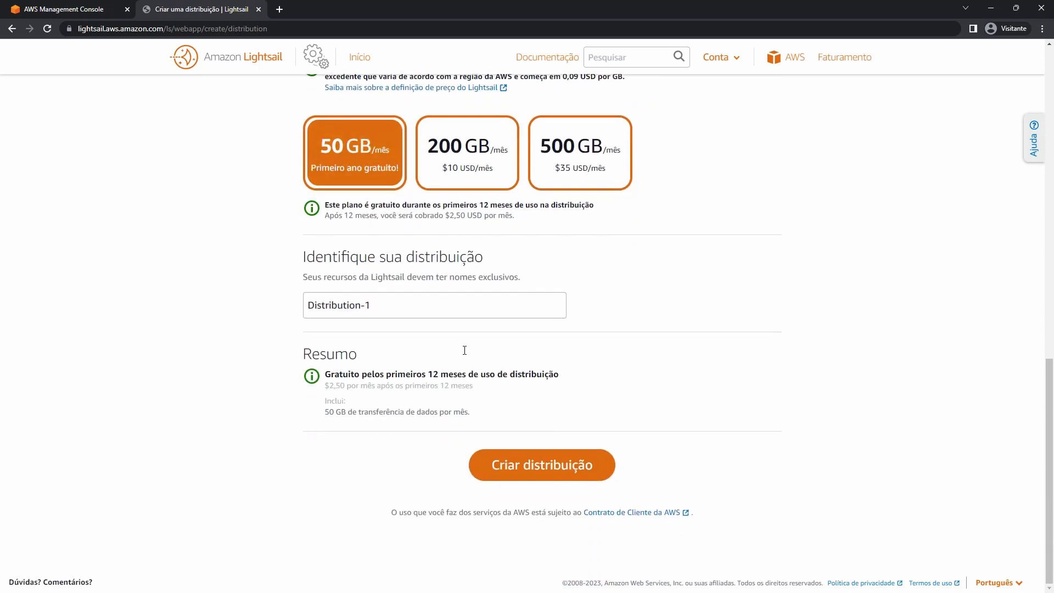
left_click(560, 466)
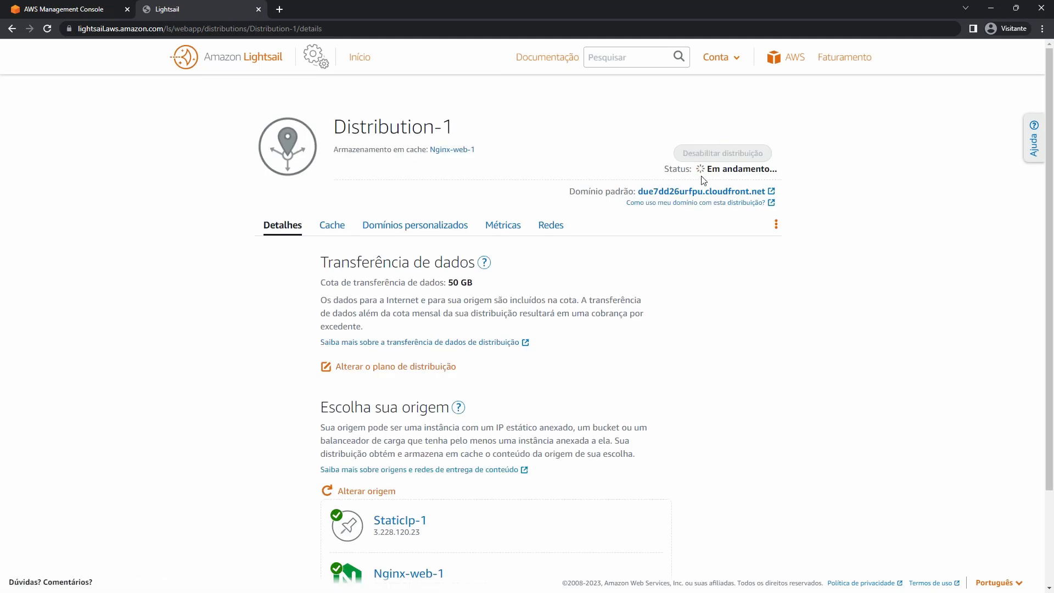
Review the default domain on Detalhes, then open and cancel the plan change.
left_click_drag(573, 190, 624, 192)
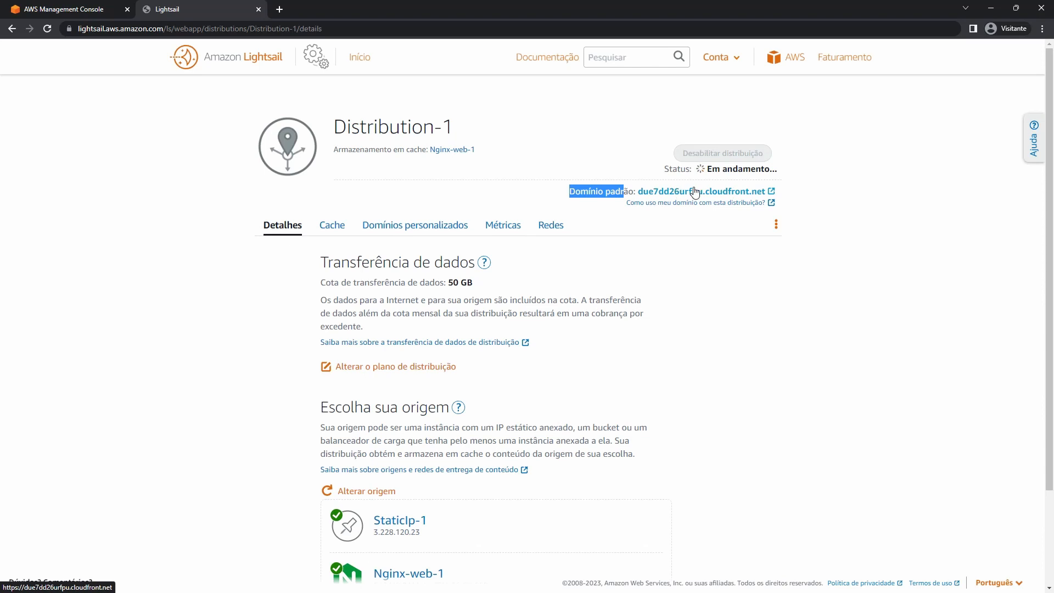
scroll(695, 192, "down", 2)
scroll(558, 341, "up", 1)
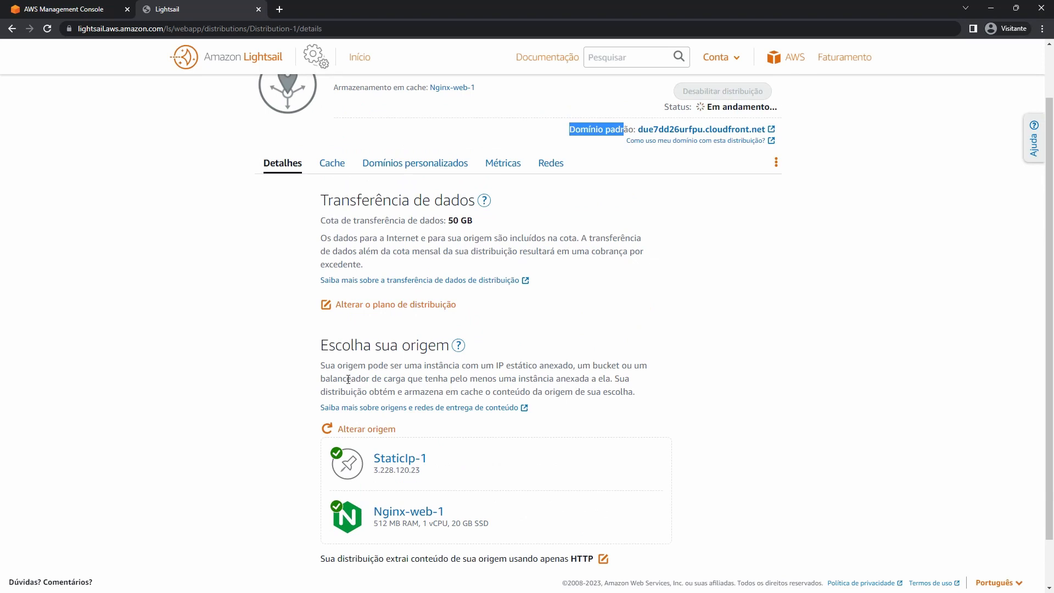
left_click(385, 305)
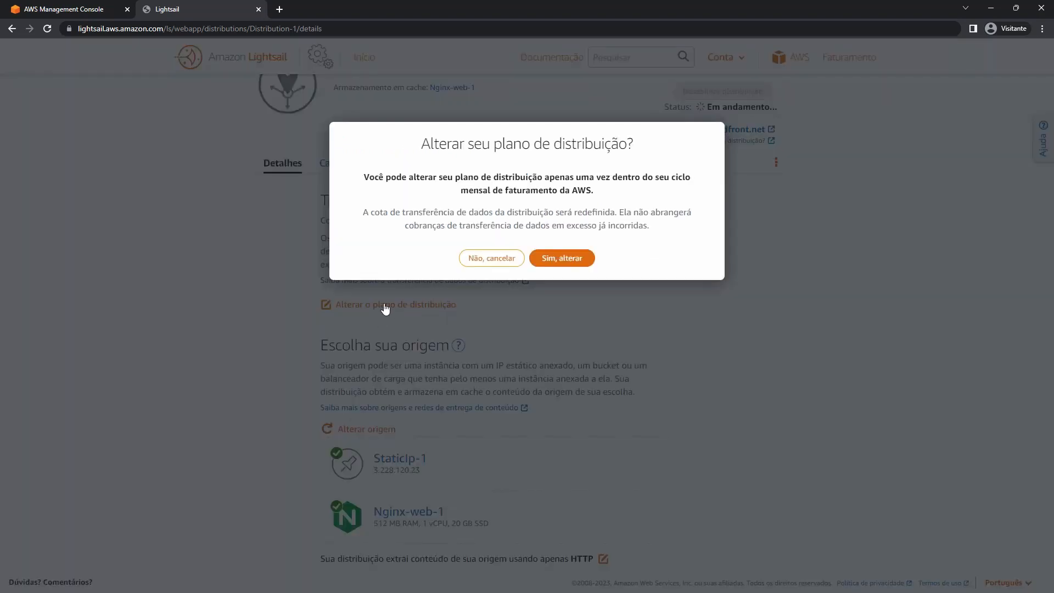
left_click(481, 257)
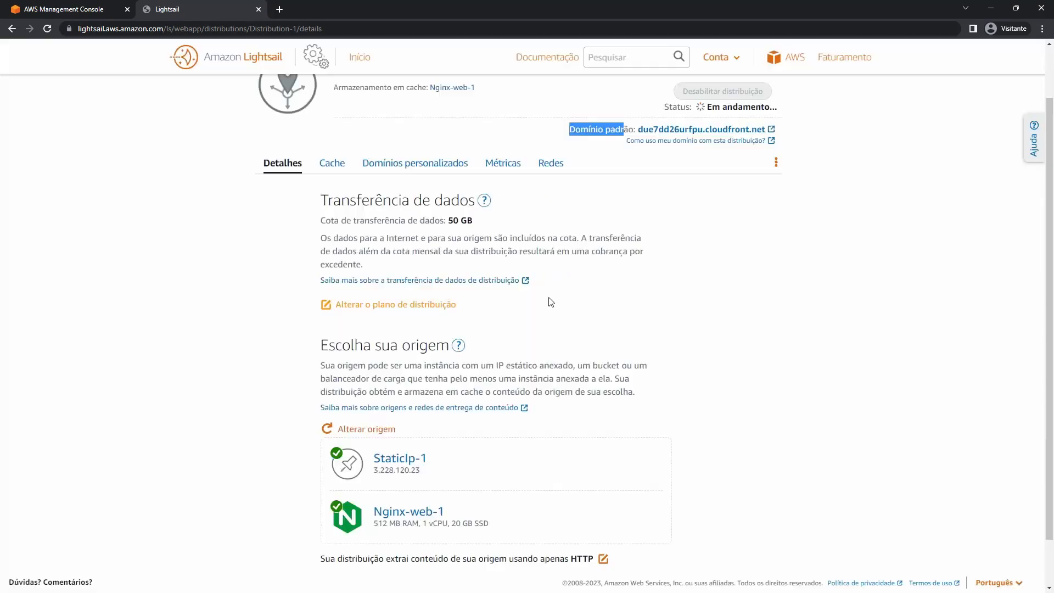
Check the Cache presets and default cache-everything behaviour, cancelling without changes.
left_click(340, 168)
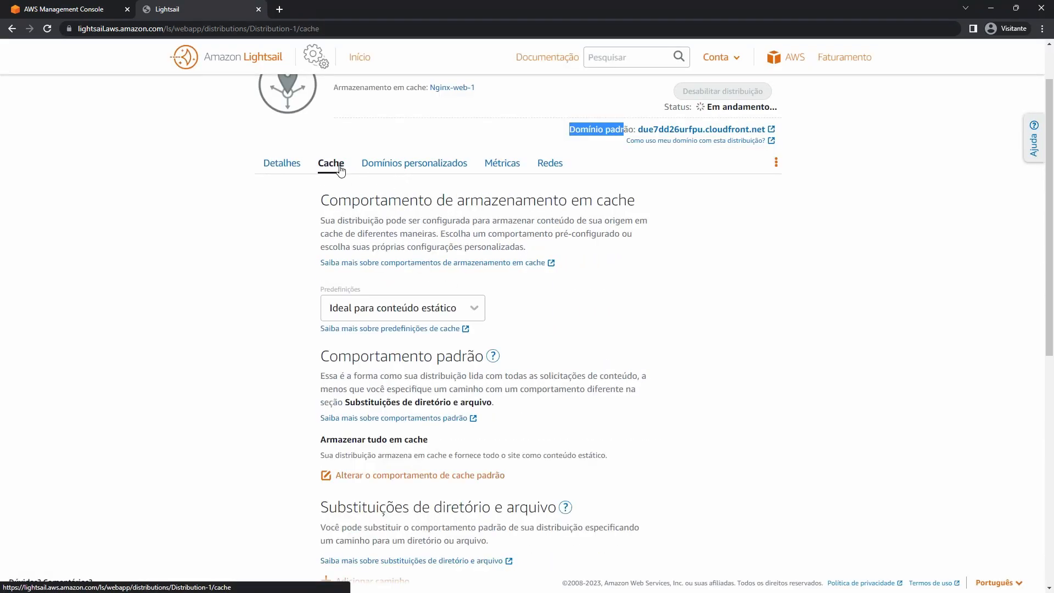
scroll(437, 299, "down", 1)
left_click(471, 258)
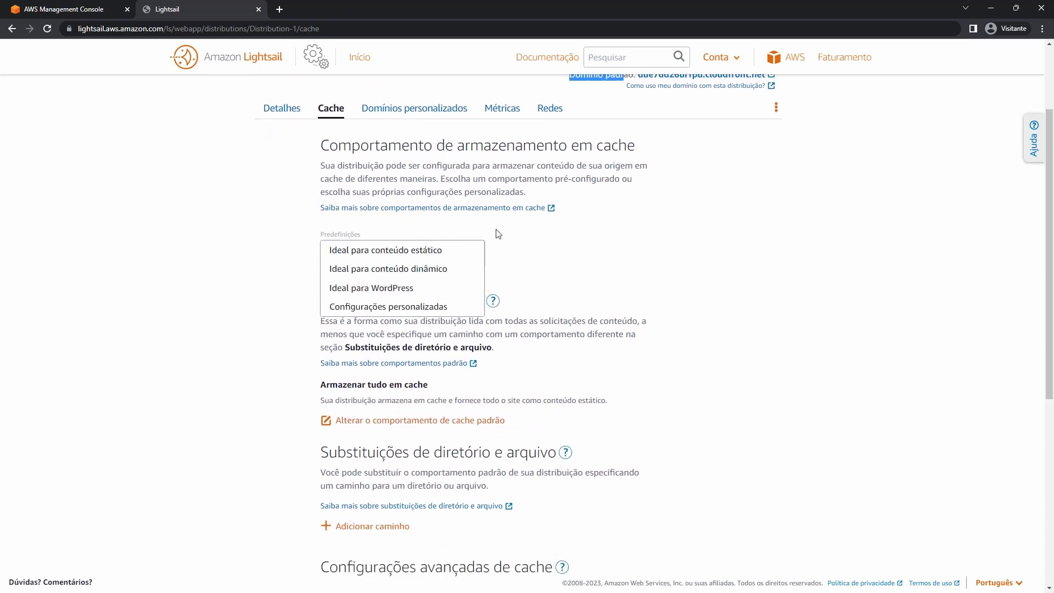
left_click(731, 249)
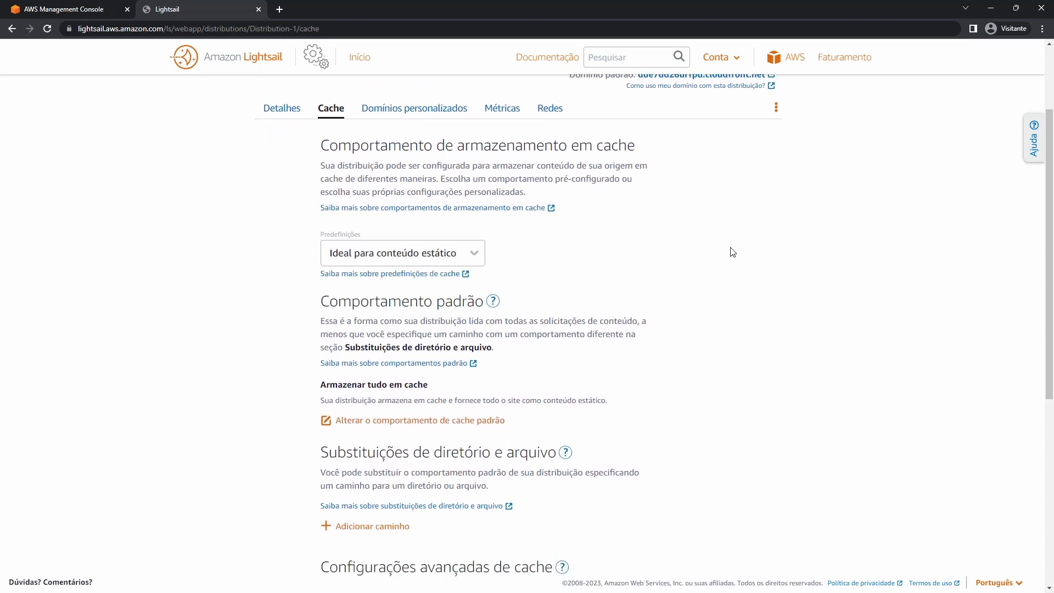
scroll(731, 262, "down", 1)
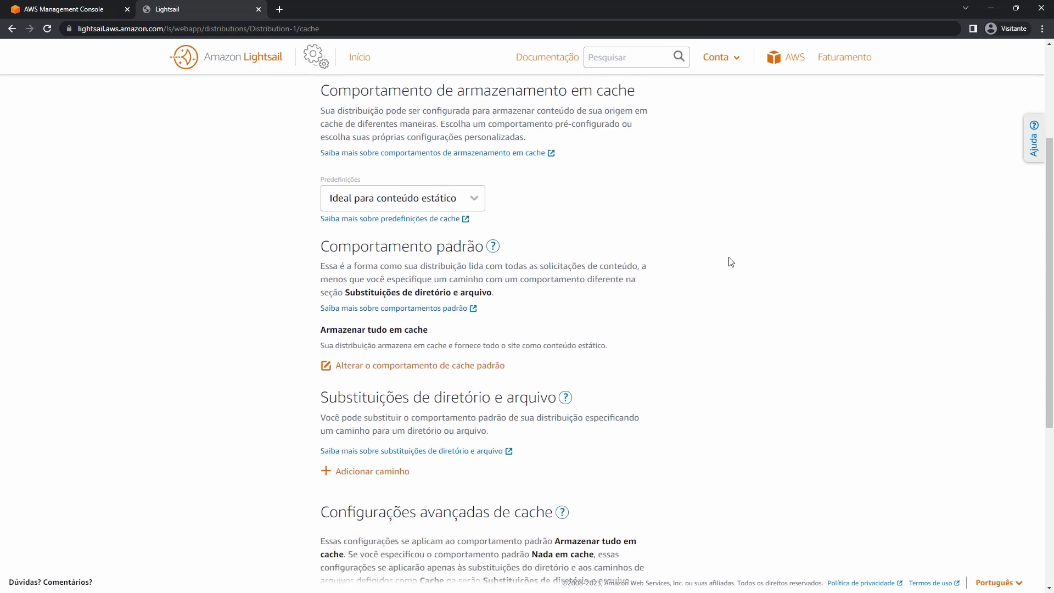
scroll(549, 283, "down", 2)
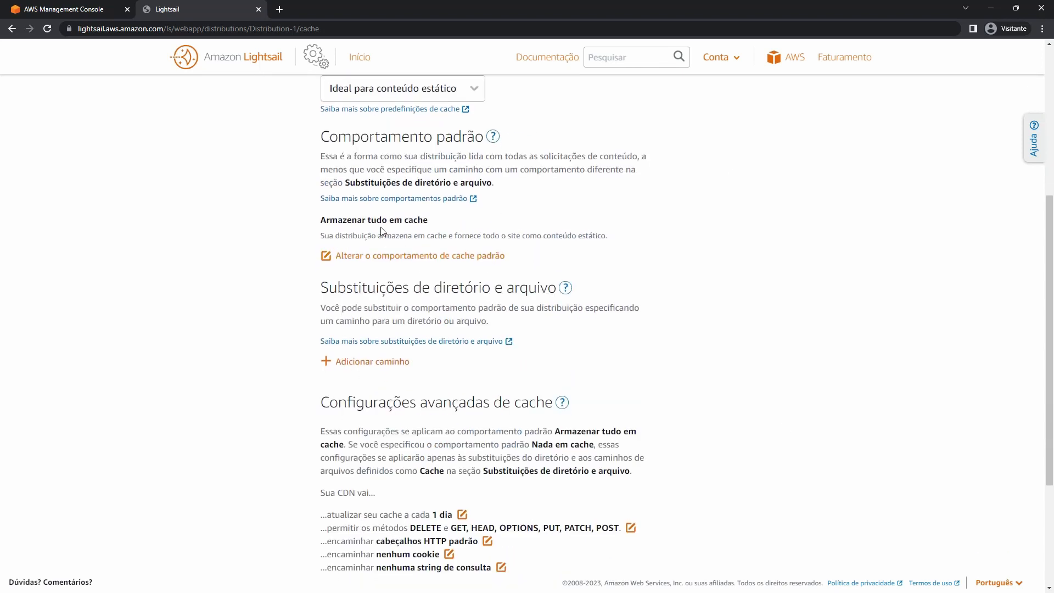
left_click_drag(322, 217, 409, 220)
left_click(413, 256)
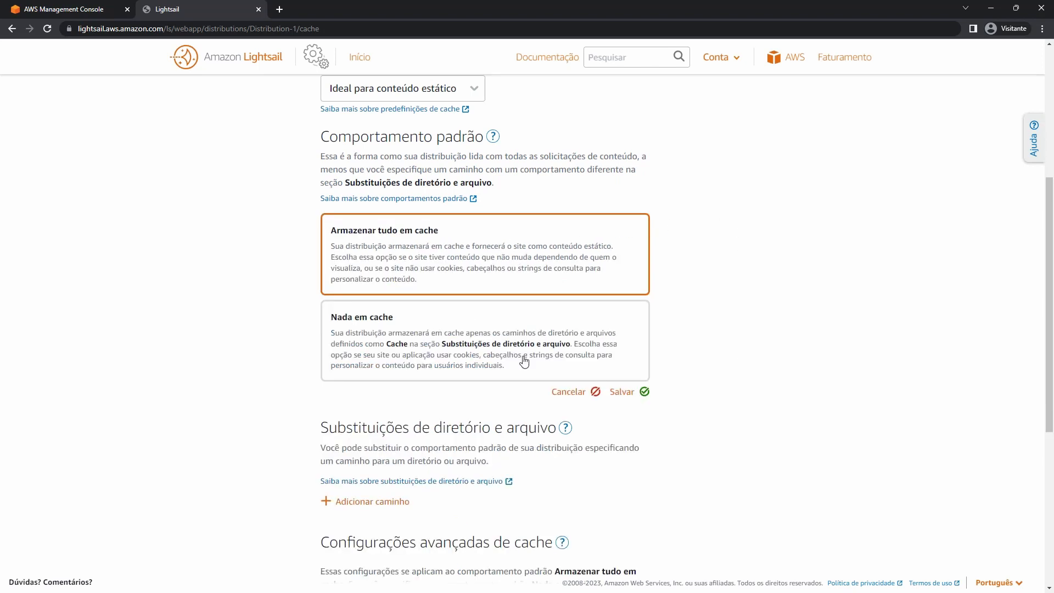
left_click(582, 394)
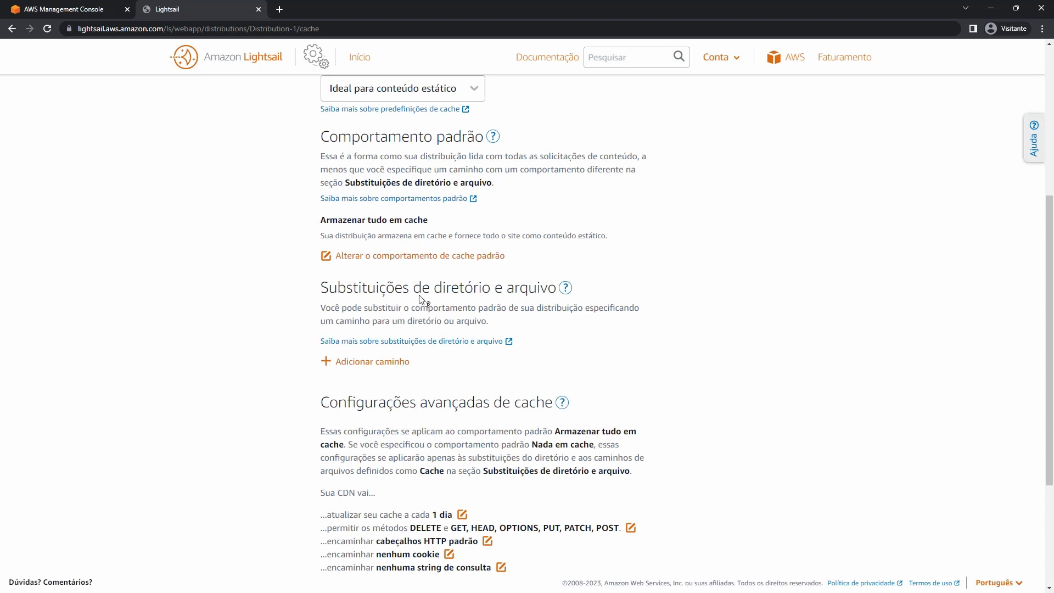
left_click(390, 365)
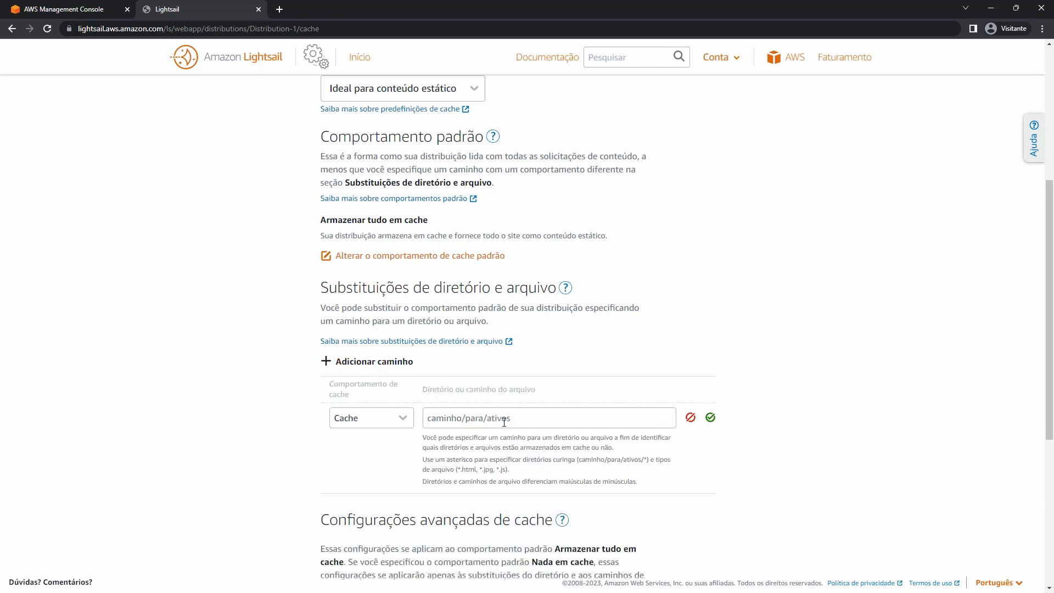
left_click(398, 420)
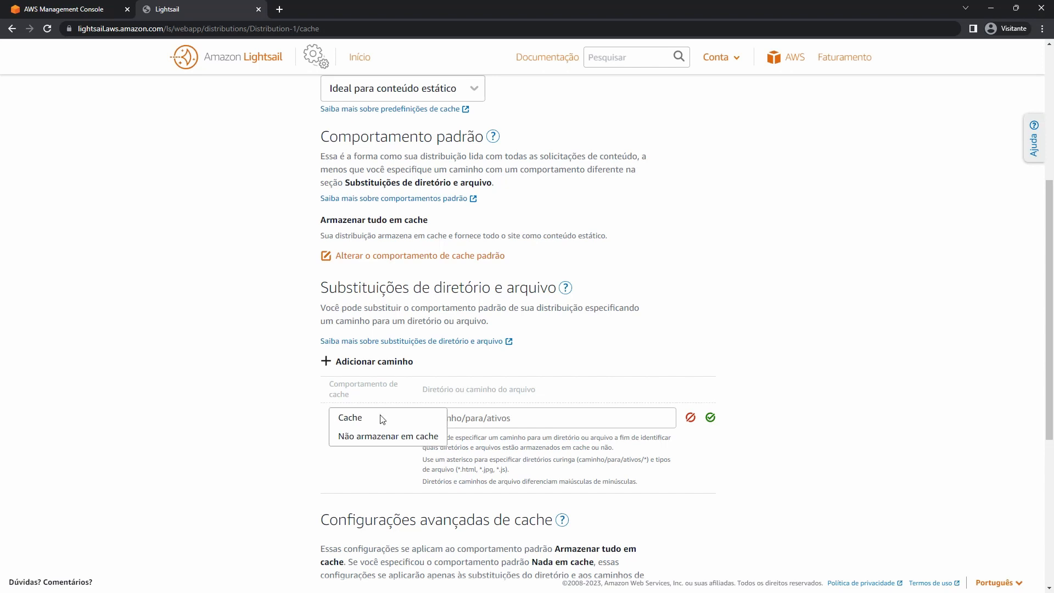
left_click(371, 437)
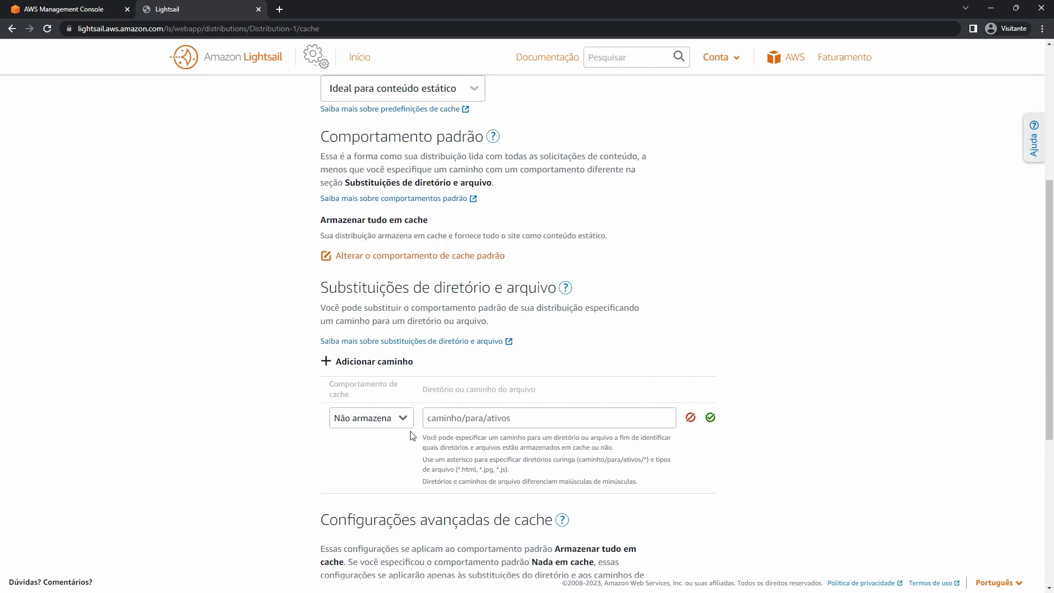
left_click(481, 420)
type("/img")
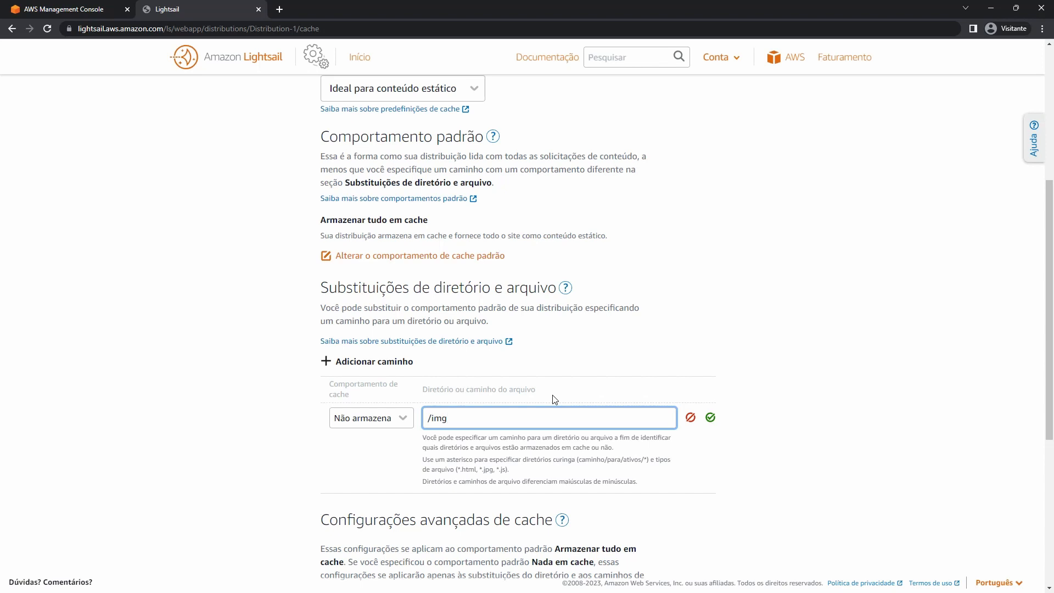
key("ctrl+a")
left_click(453, 417)
left_click_drag(433, 417, 457, 418)
type("wp-logi")
left_click_drag(508, 416, 363, 401)
left_click(690, 418)
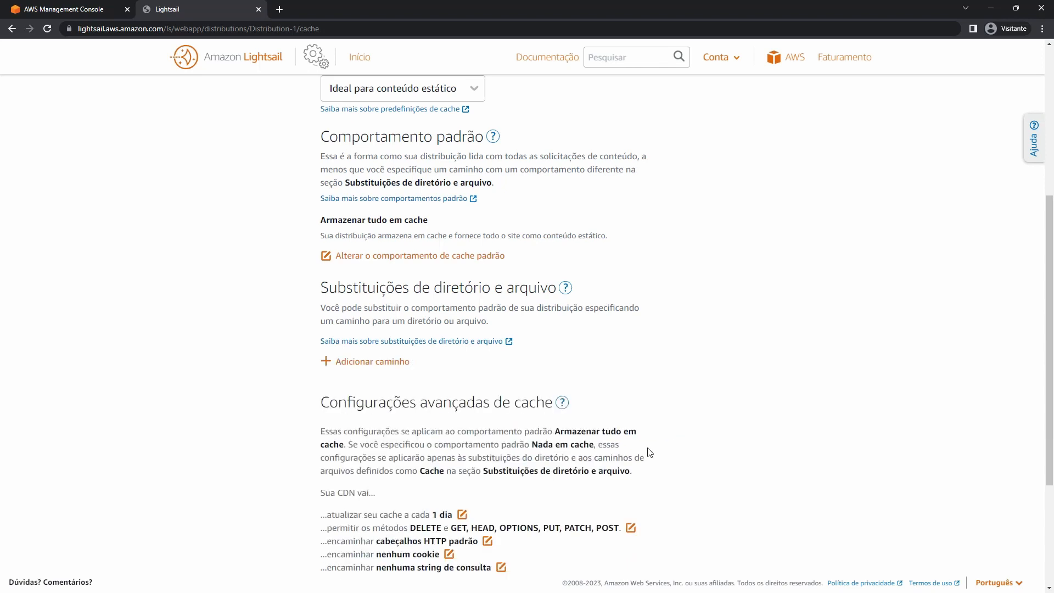
Return from Cache to Detalhes and load the site through its cloudfront.net domain.
scroll(470, 318, "down", 3)
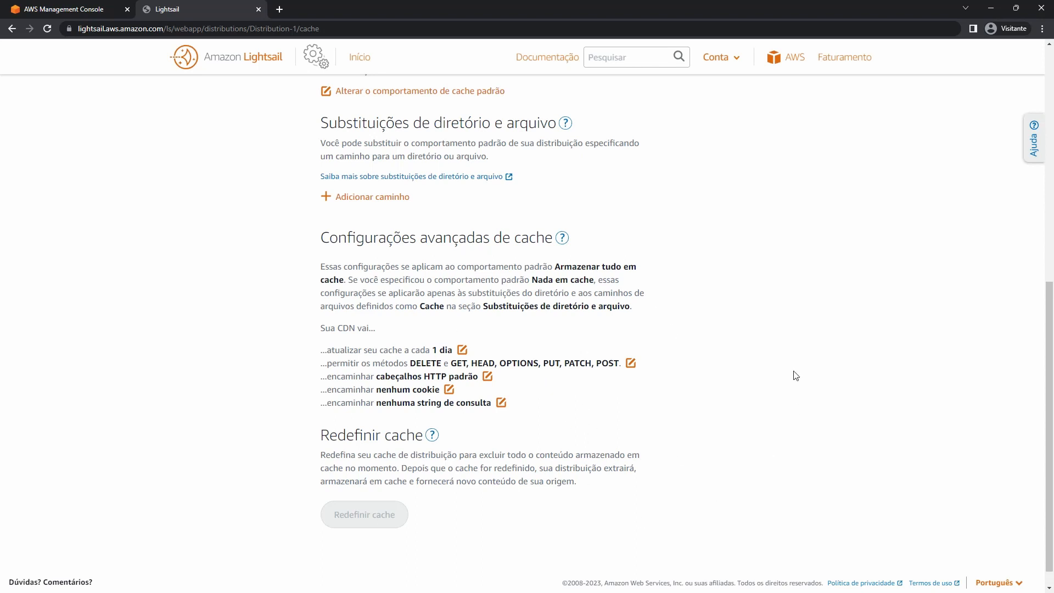
scroll(673, 418, "up", 10)
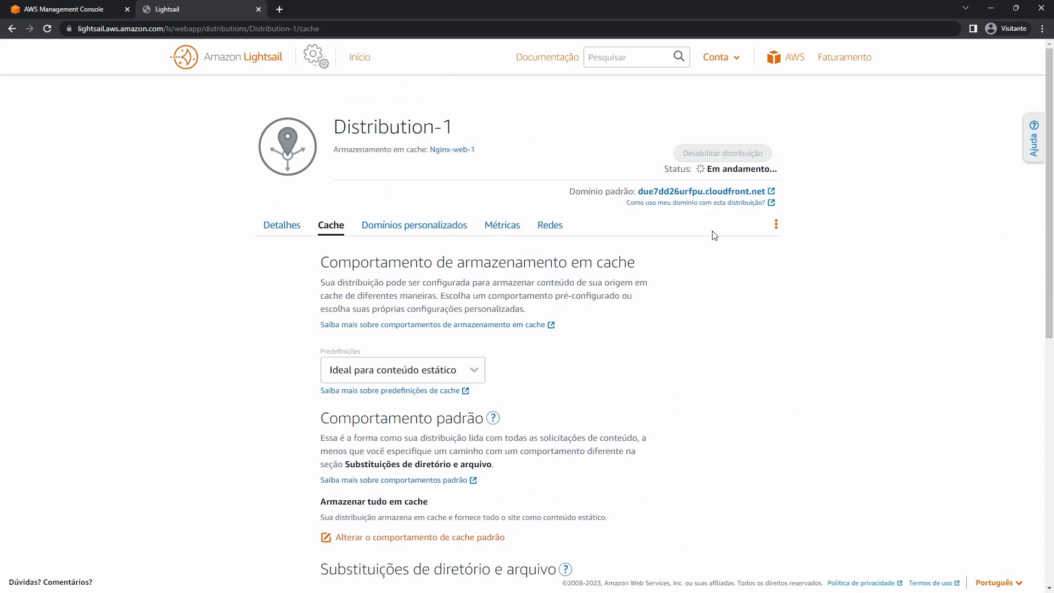
left_click(278, 230)
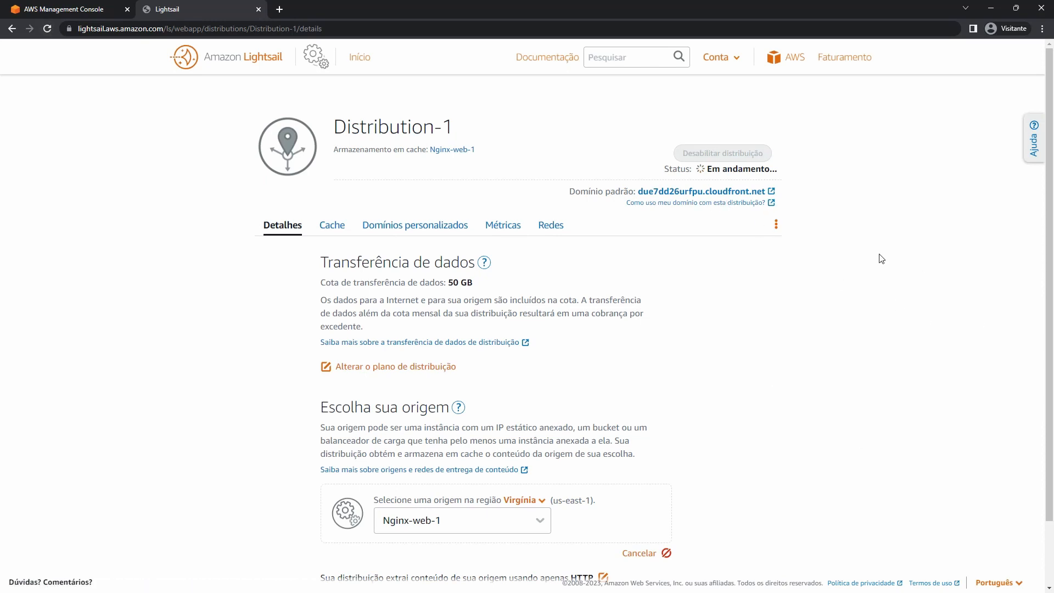
left_click(720, 195)
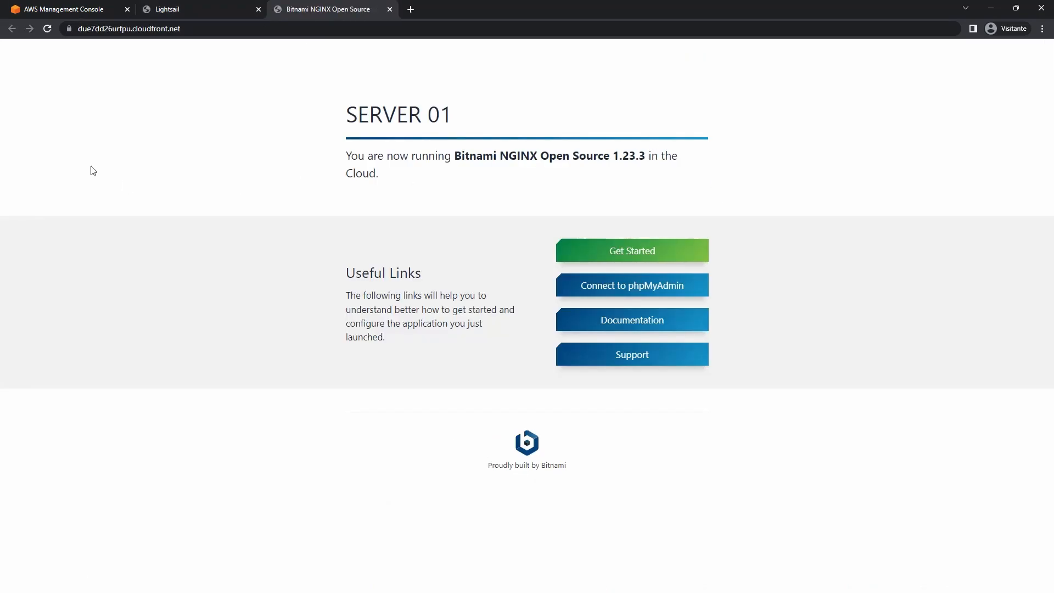
Reload the CloudFront-served SERVER 01 page and check its cloudfront.net address.
left_click(47, 28)
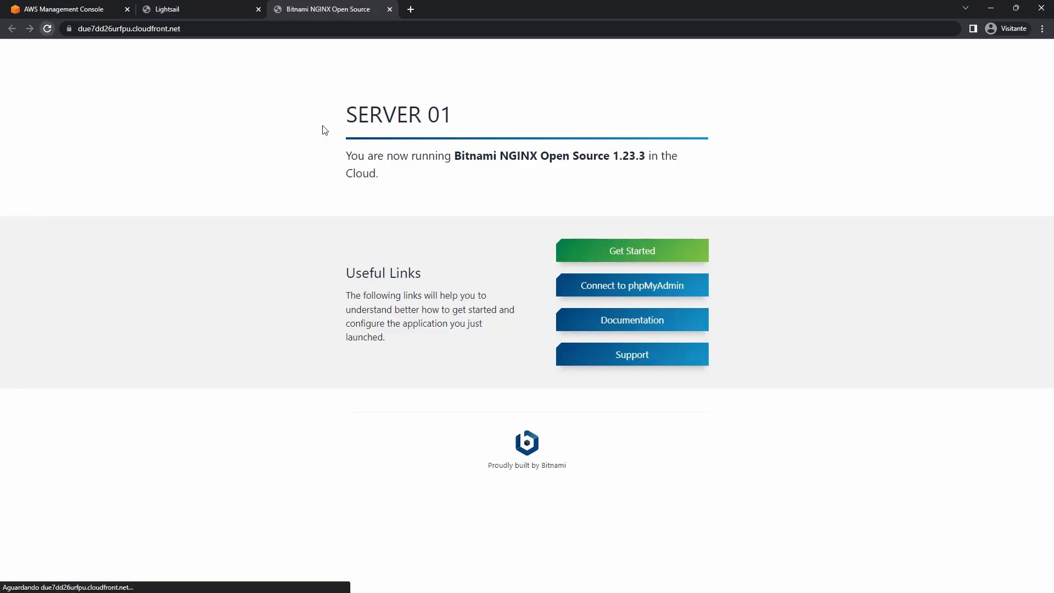
triple_click(371, 123)
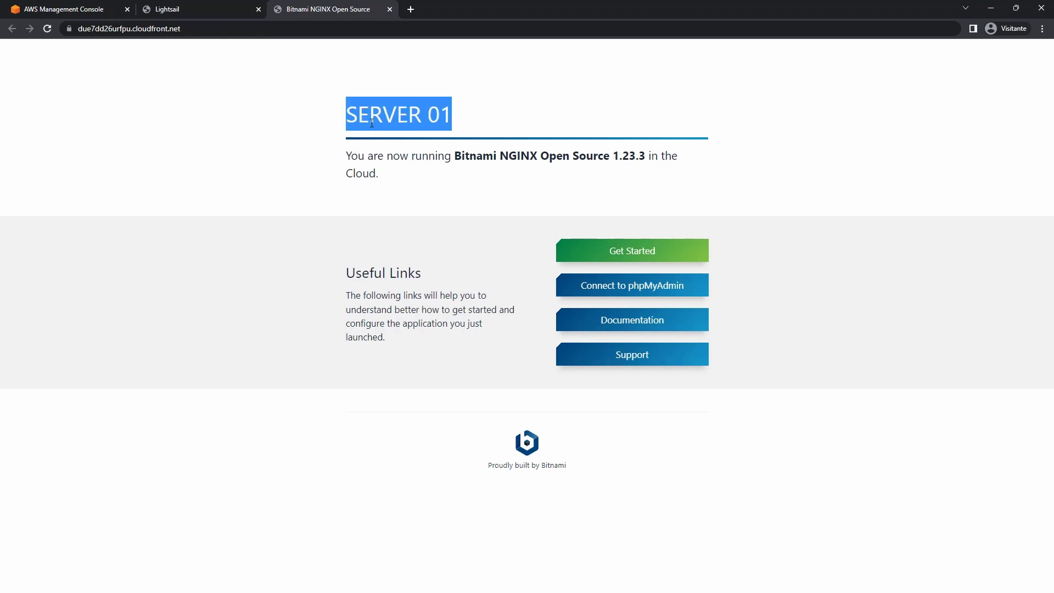
left_click(217, 9)
left_click(354, 7)
left_click(76, 25)
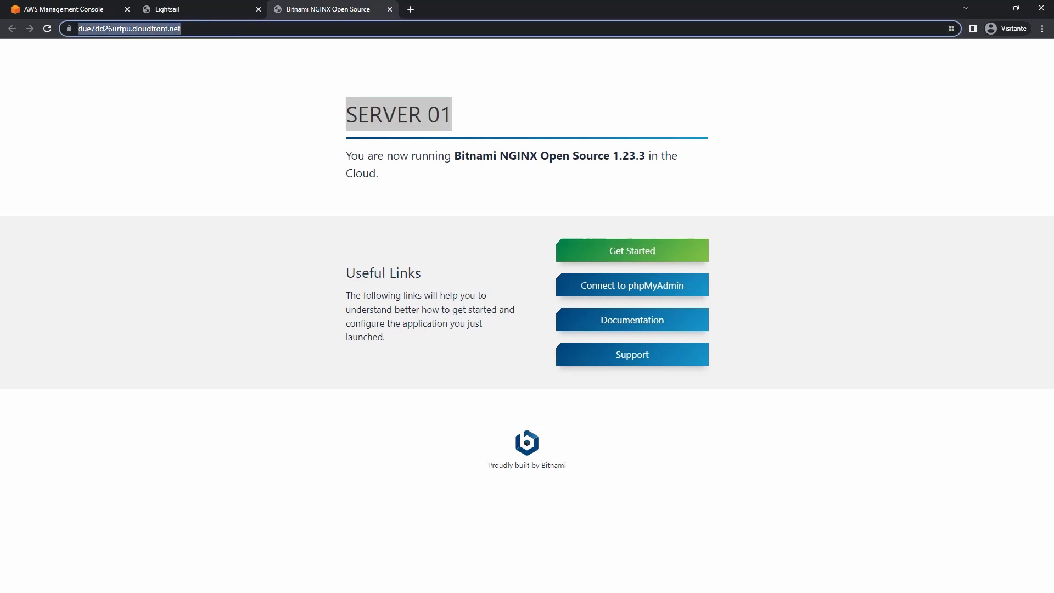
left_click(73, 29)
left_click(327, 114)
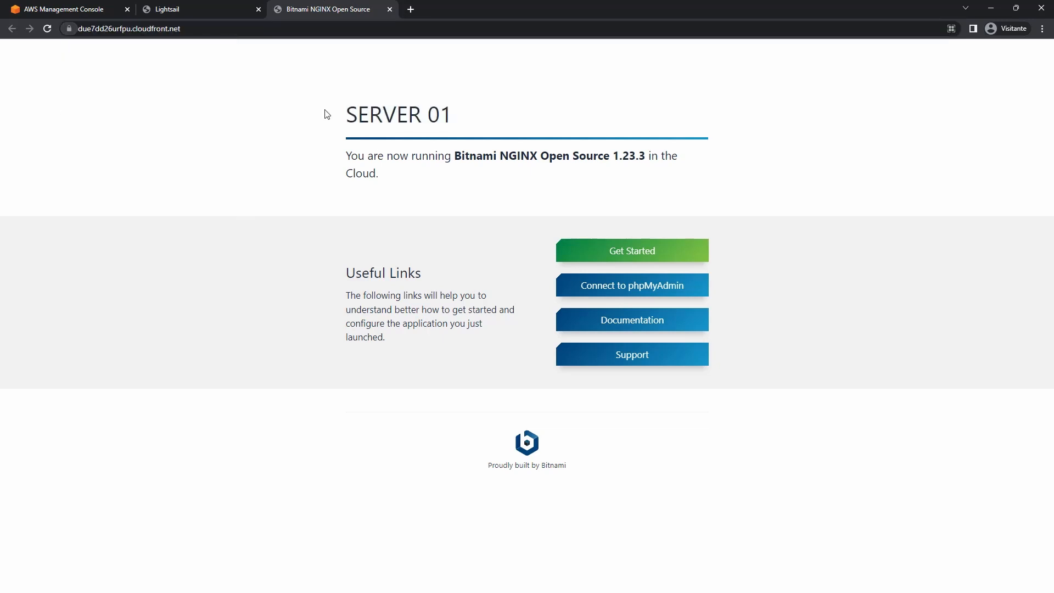
In DevTools Network, confirm the document request's x-cache header reads Hit from cloudfront.
right_click(327, 114)
left_click(390, 272)
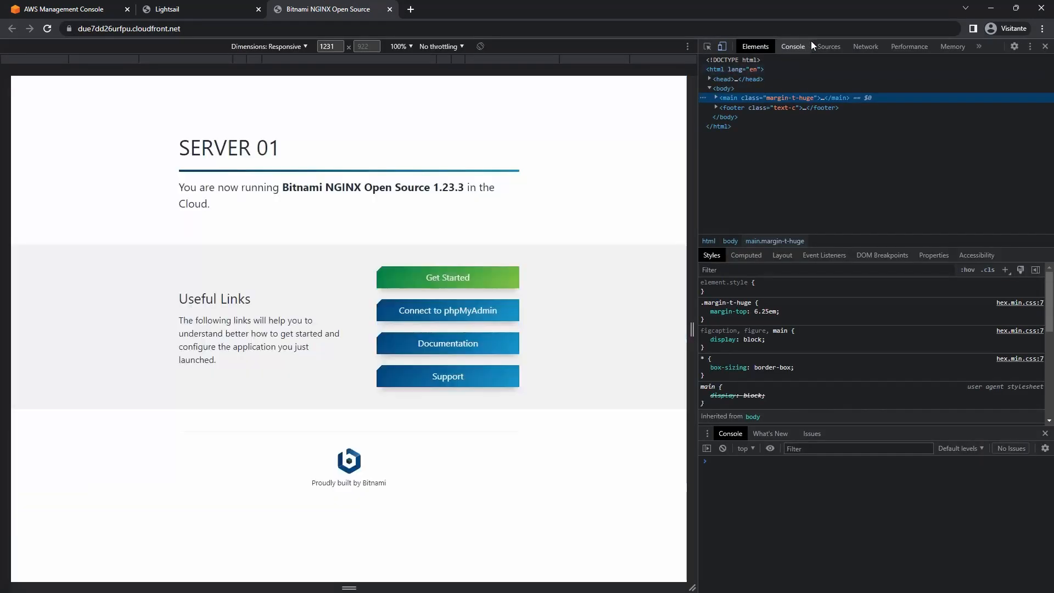
left_click(859, 45)
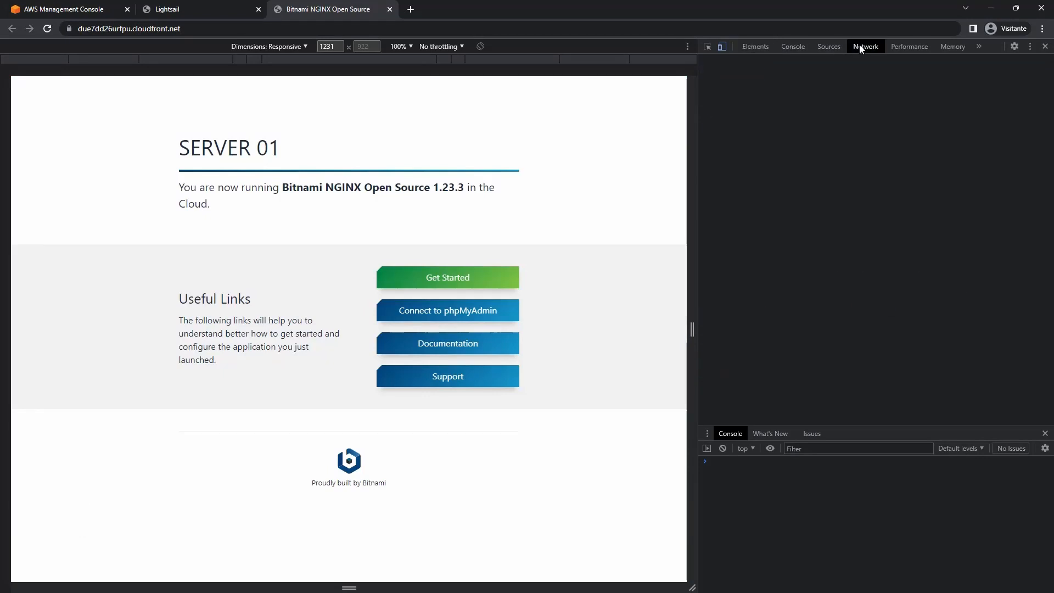
left_click(47, 29)
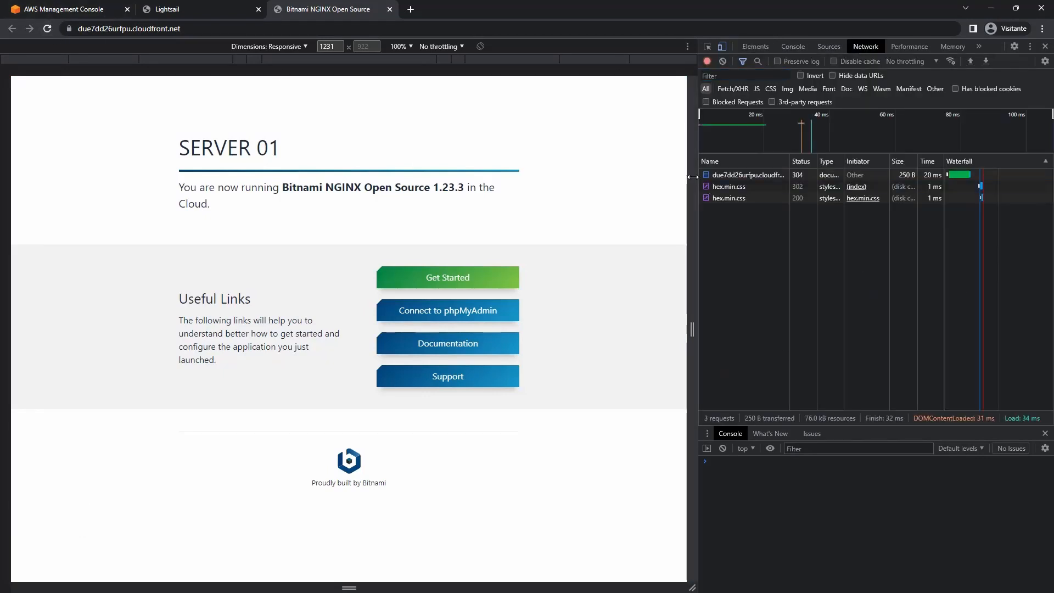
left_click_drag(693, 176, 504, 181)
left_click(738, 175)
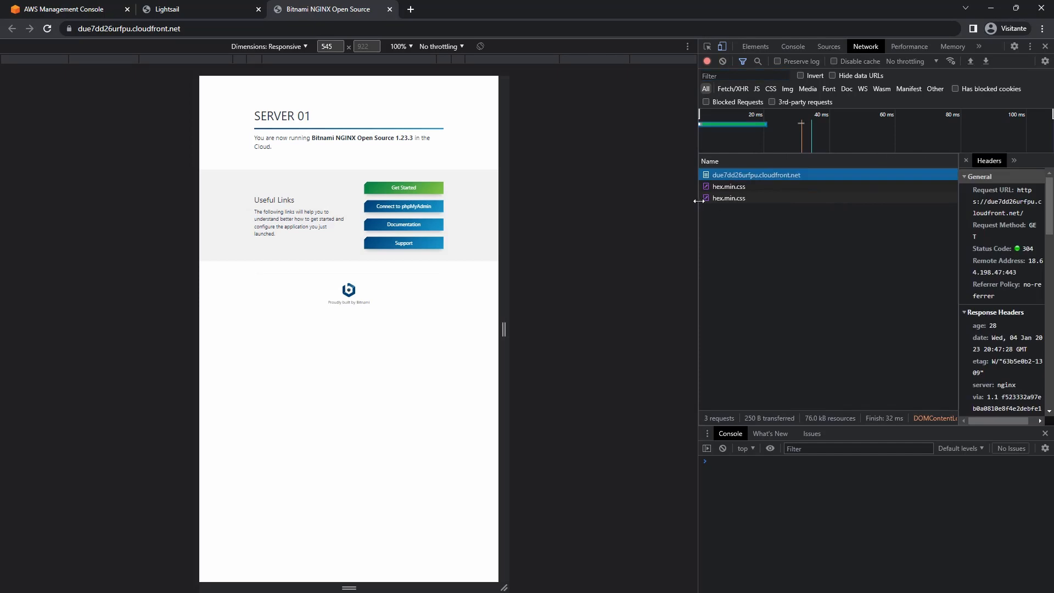
left_click_drag(698, 201, 501, 197)
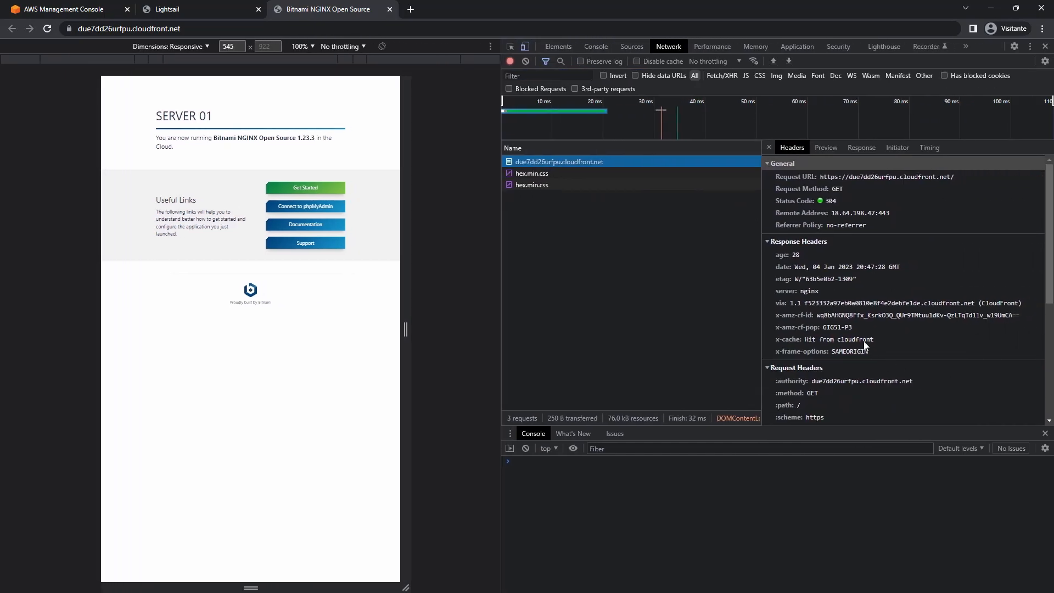
left_click(837, 344)
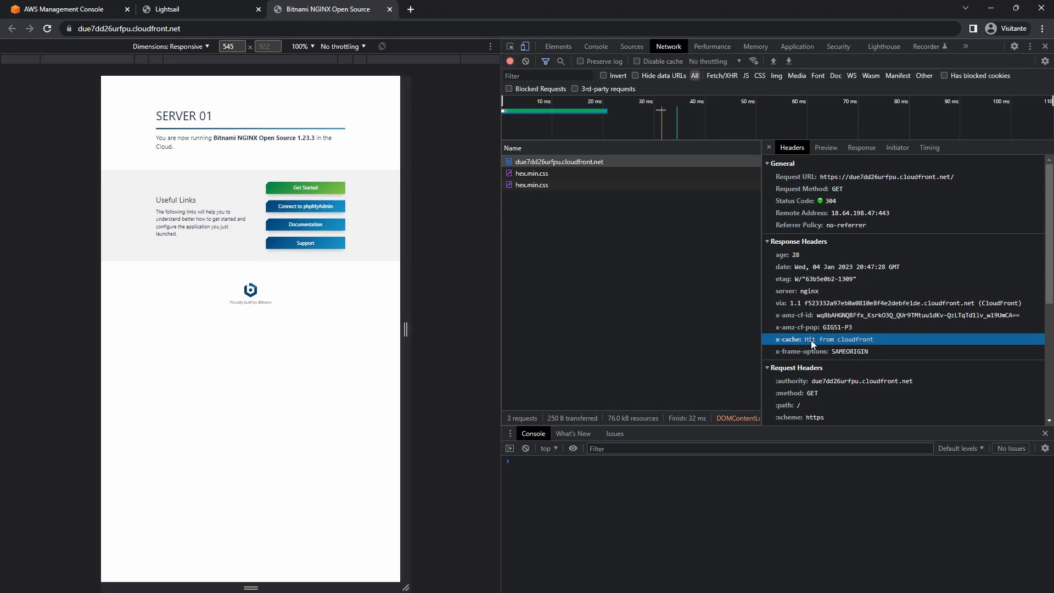
left_click(47, 29)
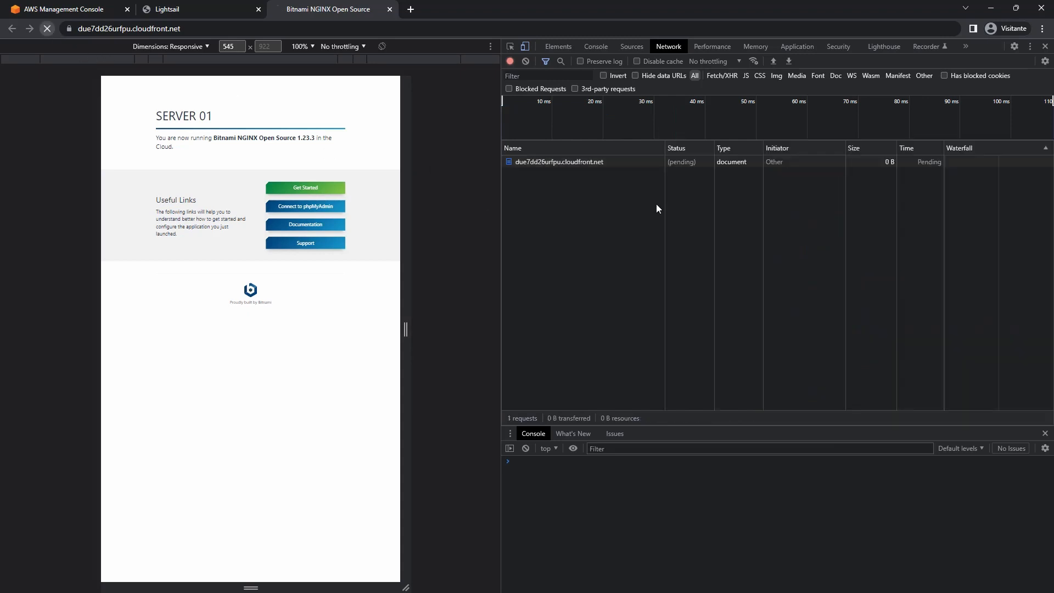
left_click(548, 161)
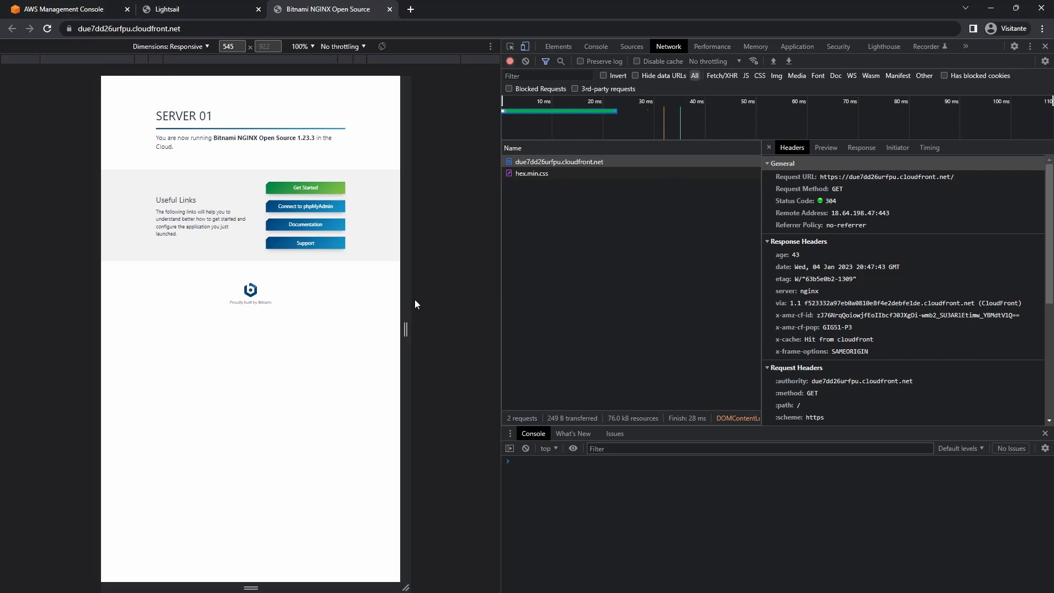
Reload the site once more, then refresh the Distribution-1 page with F5.
left_click(177, 7)
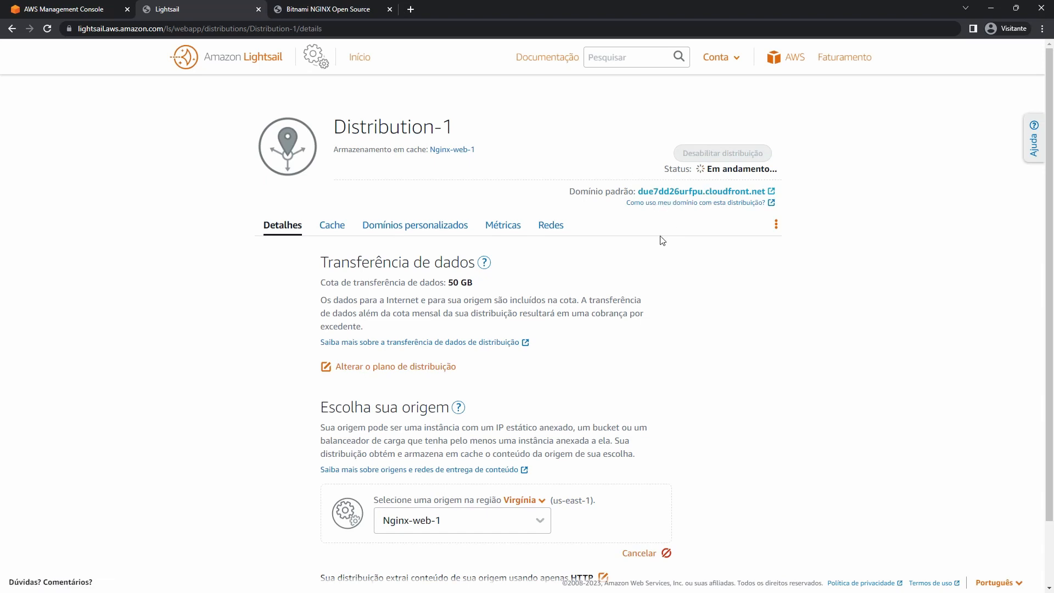
left_click(330, 9)
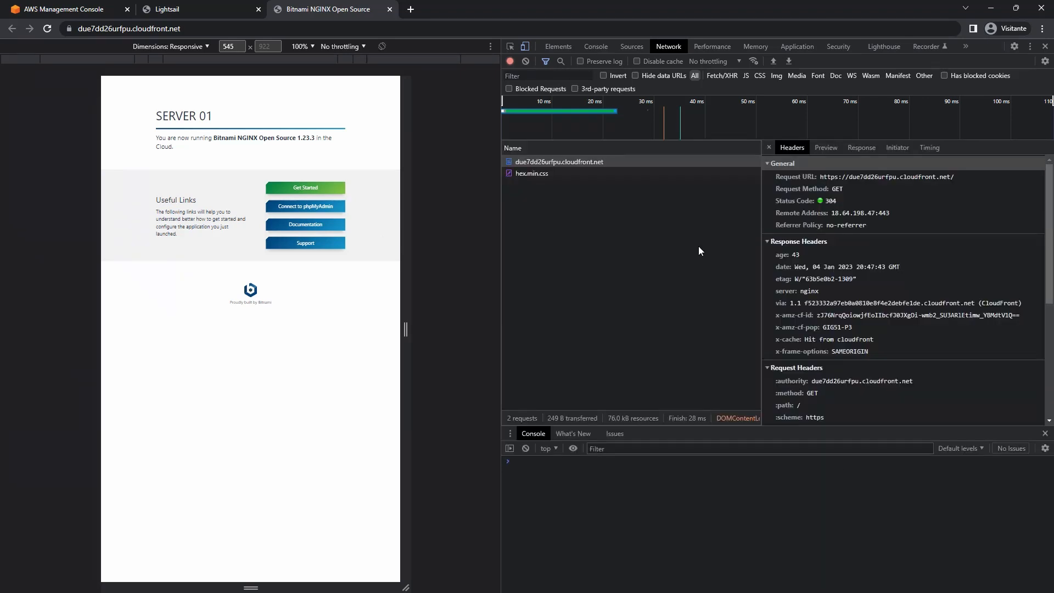
left_click(217, 9)
left_click(303, 8)
left_click(47, 29)
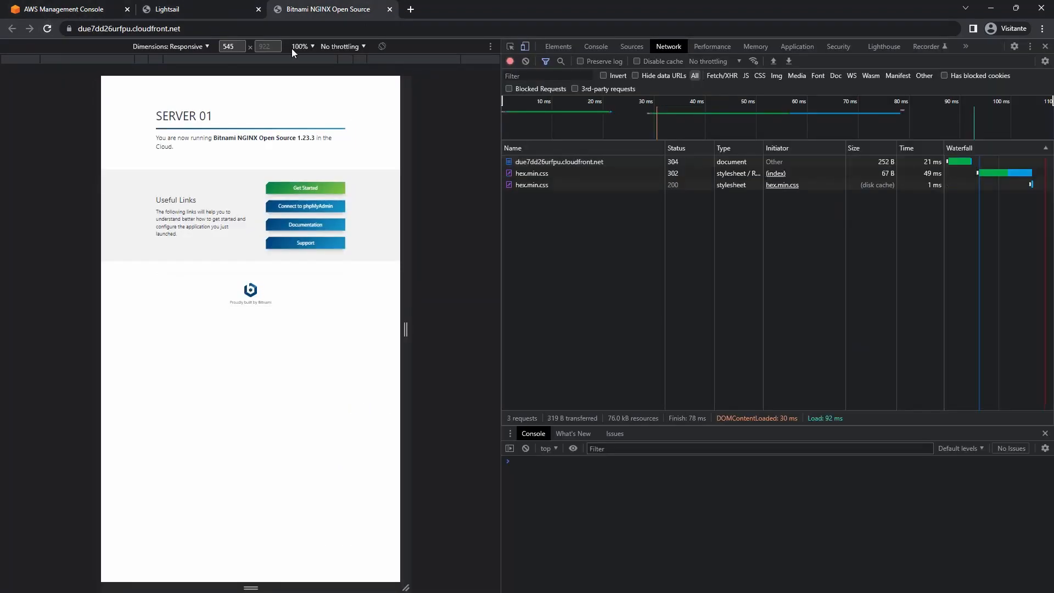
left_click(231, 9)
key("F5")
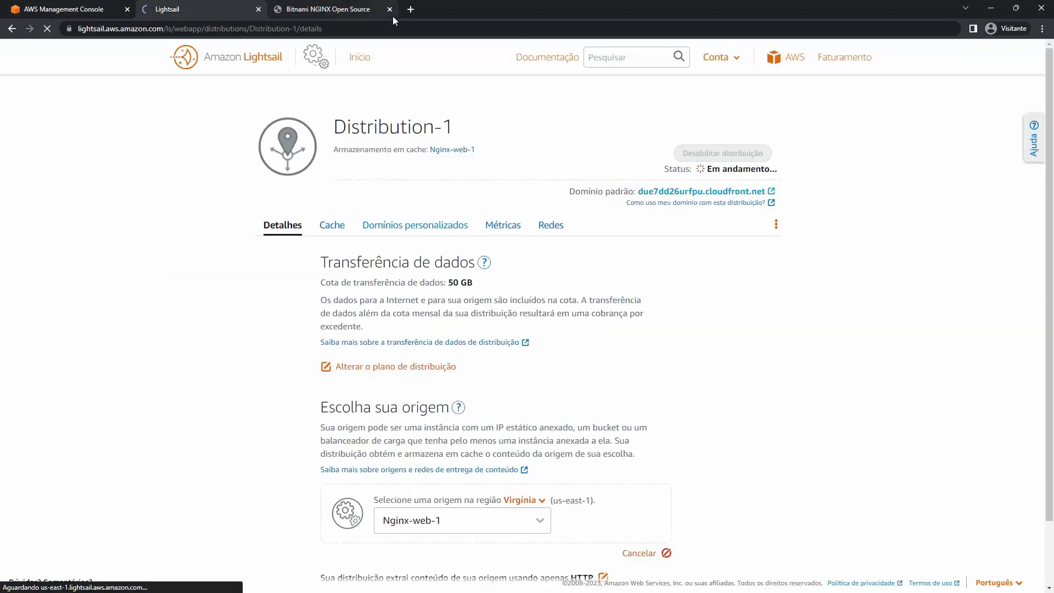
Close the Bitnami site and confirm Distribution-1's status is Ativado.
left_click(390, 9)
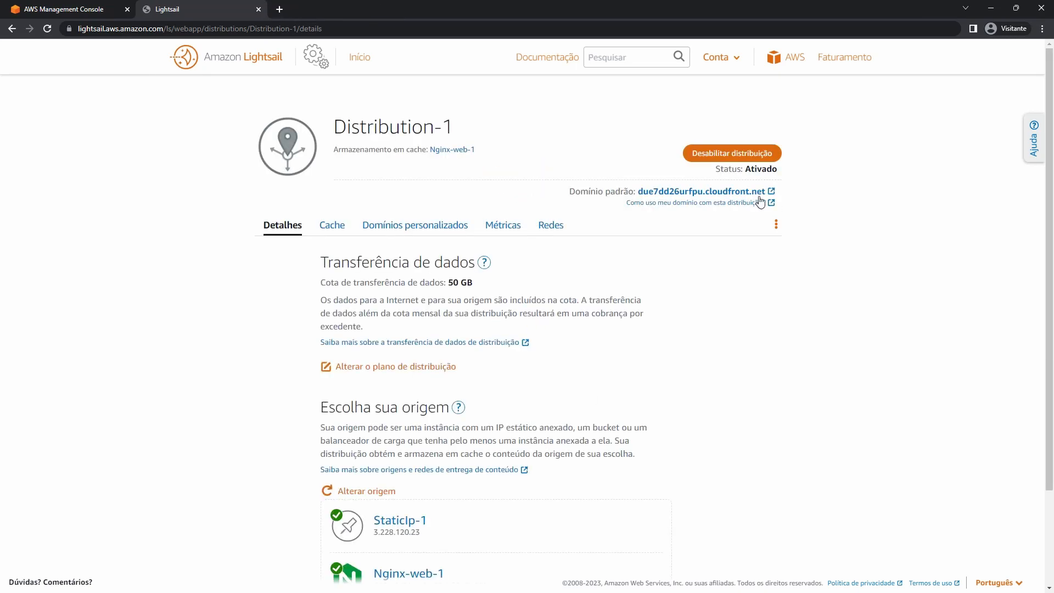
left_click_drag(714, 169, 799, 180)
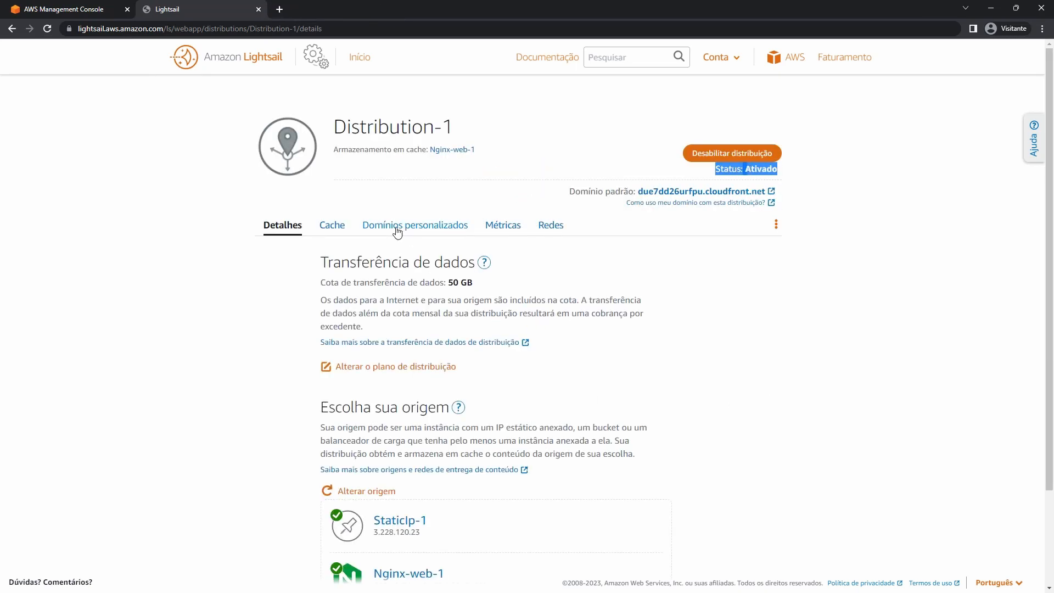
scroll(548, 365, "down", 1)
scroll(482, 297, "up", 1)
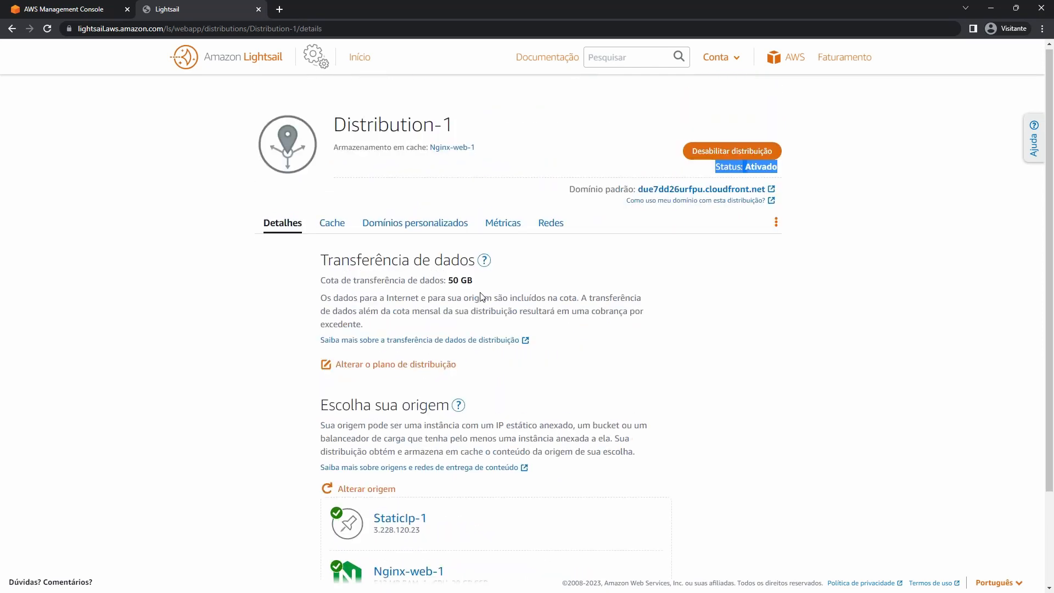
Chart the HTTP 4xx, 5xx and total error rate metrics under Métricas.
left_click(497, 227)
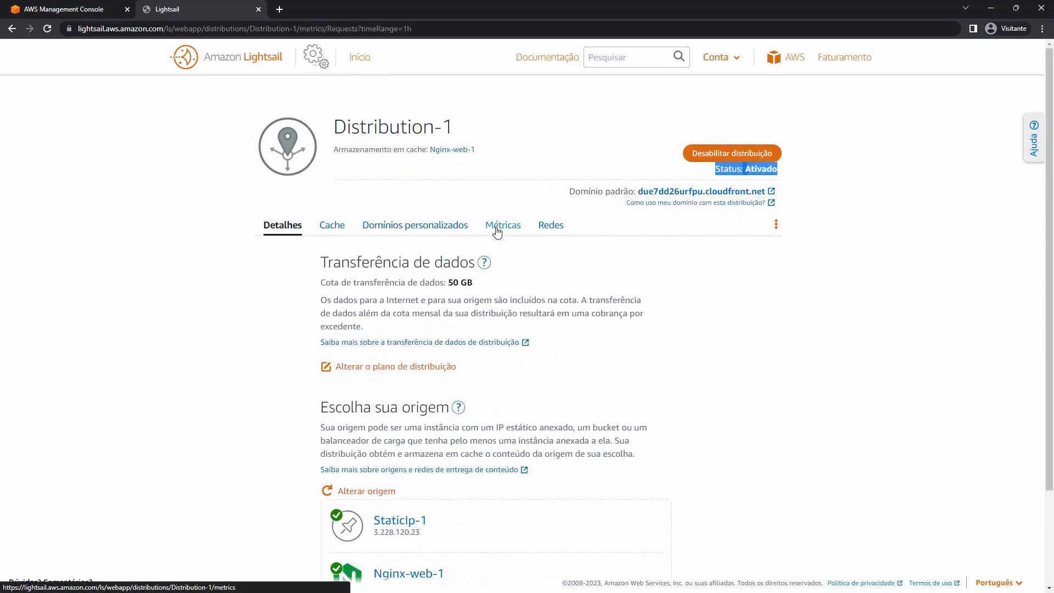
scroll(342, 215, "down", 1)
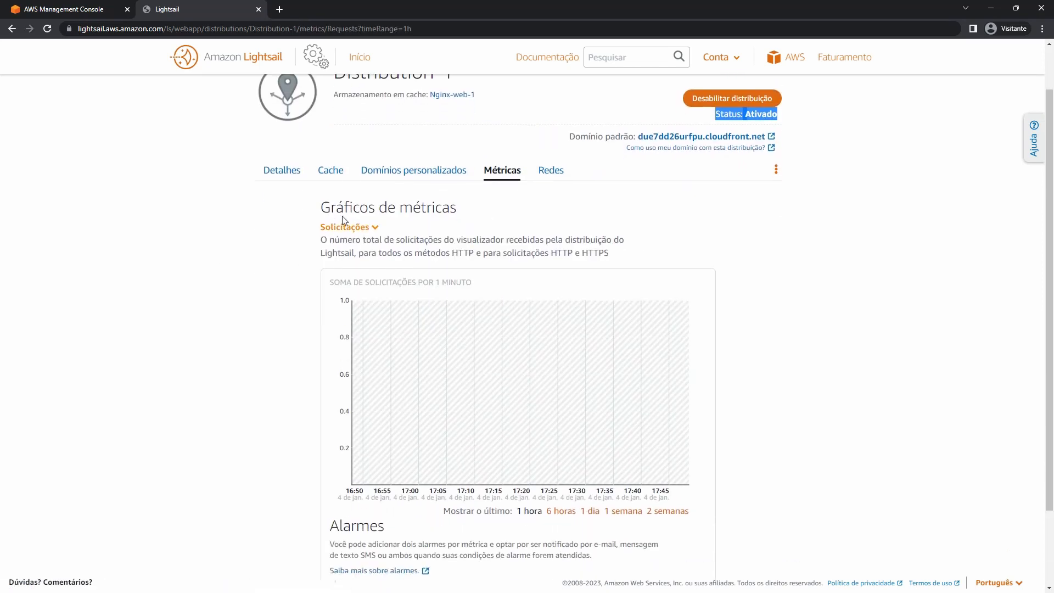
left_click(369, 230)
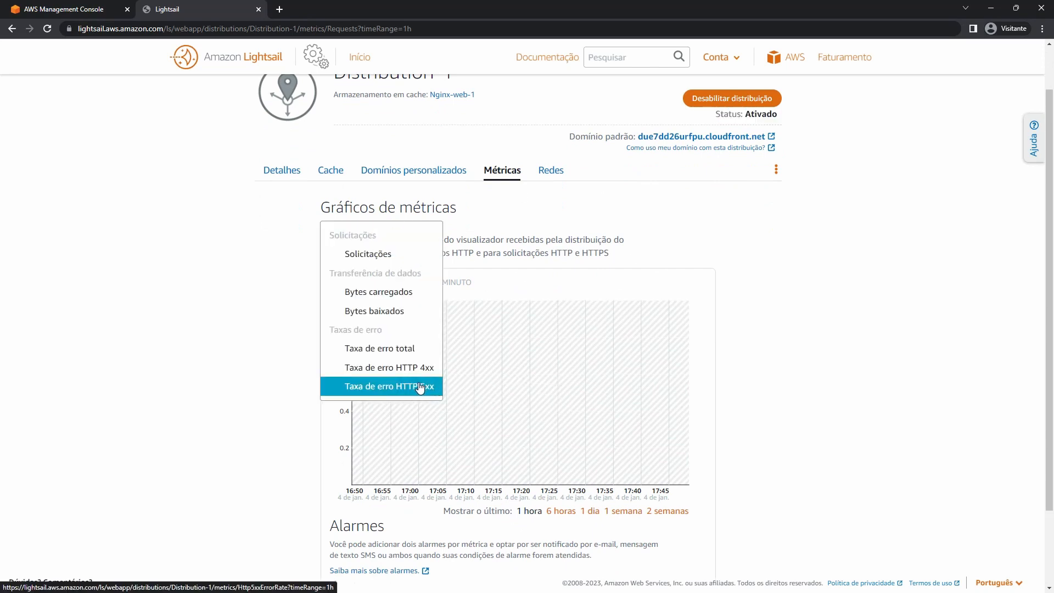
left_click(379, 373)
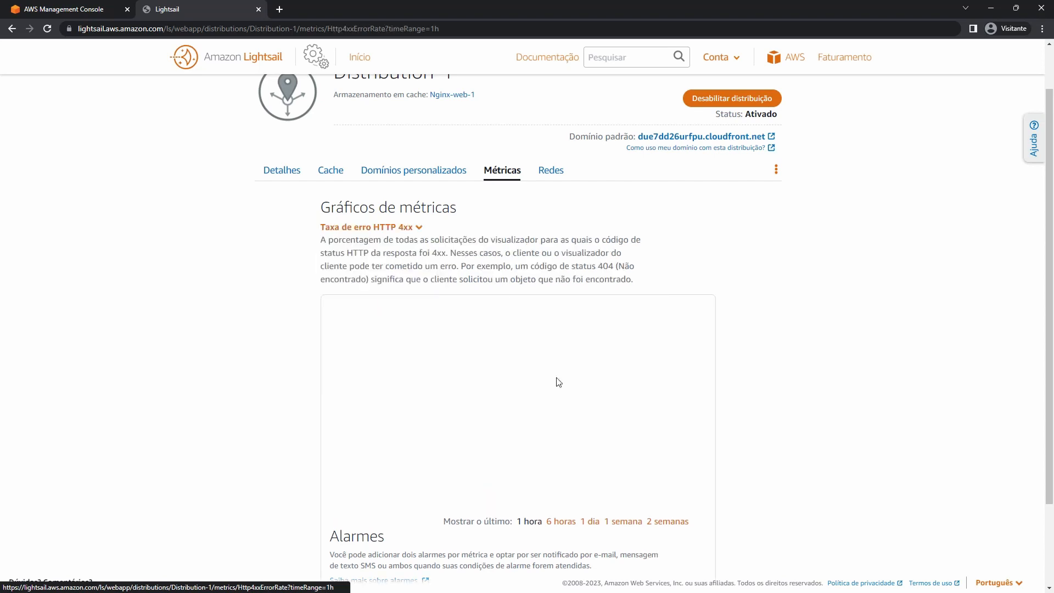
left_click(413, 229)
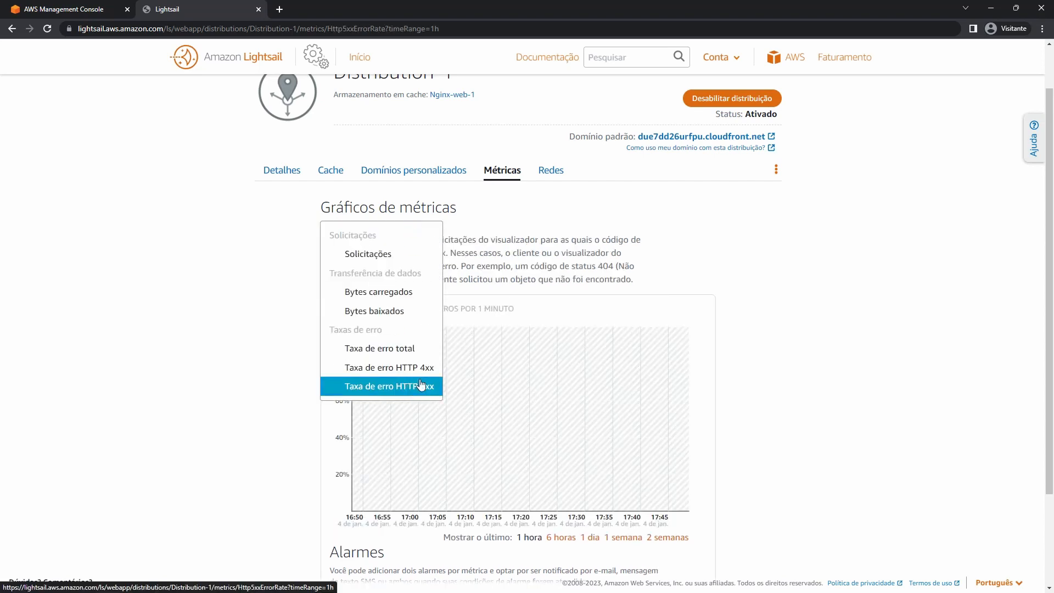
left_click(409, 385)
left_click(417, 227)
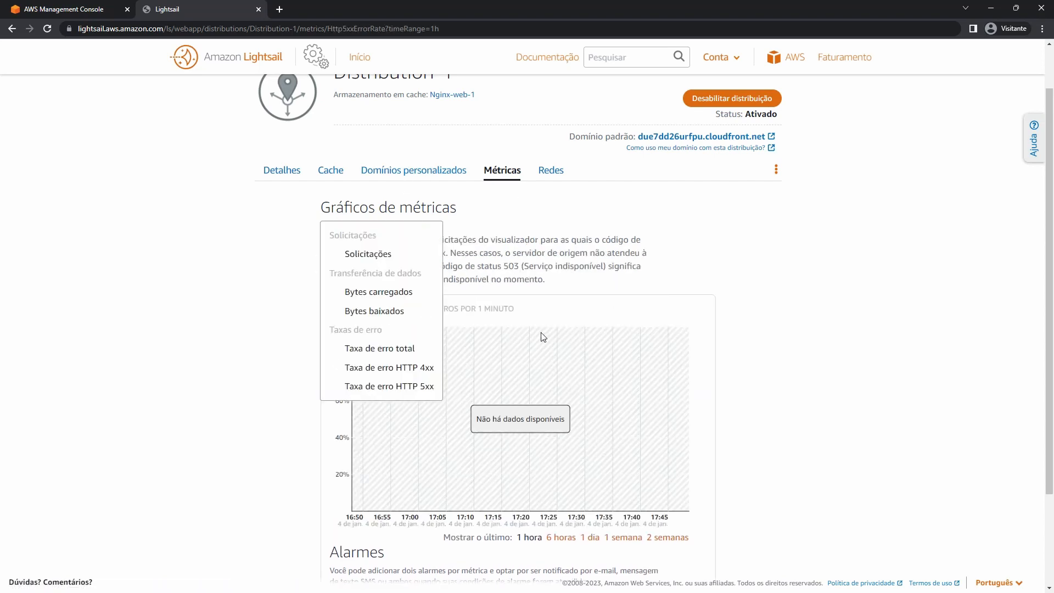
left_click(390, 348)
left_click(399, 227)
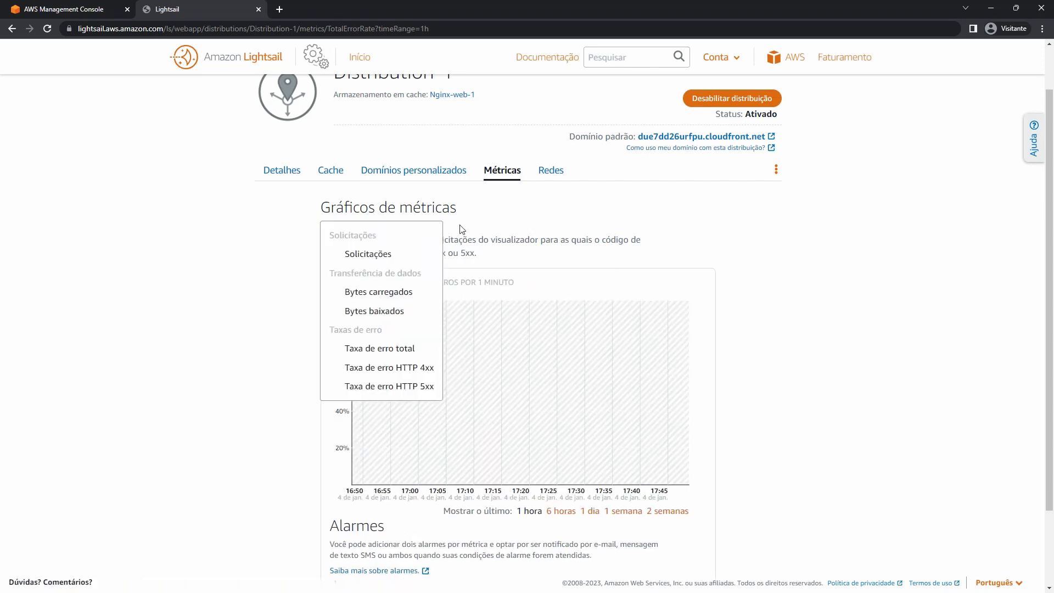
left_click(555, 245)
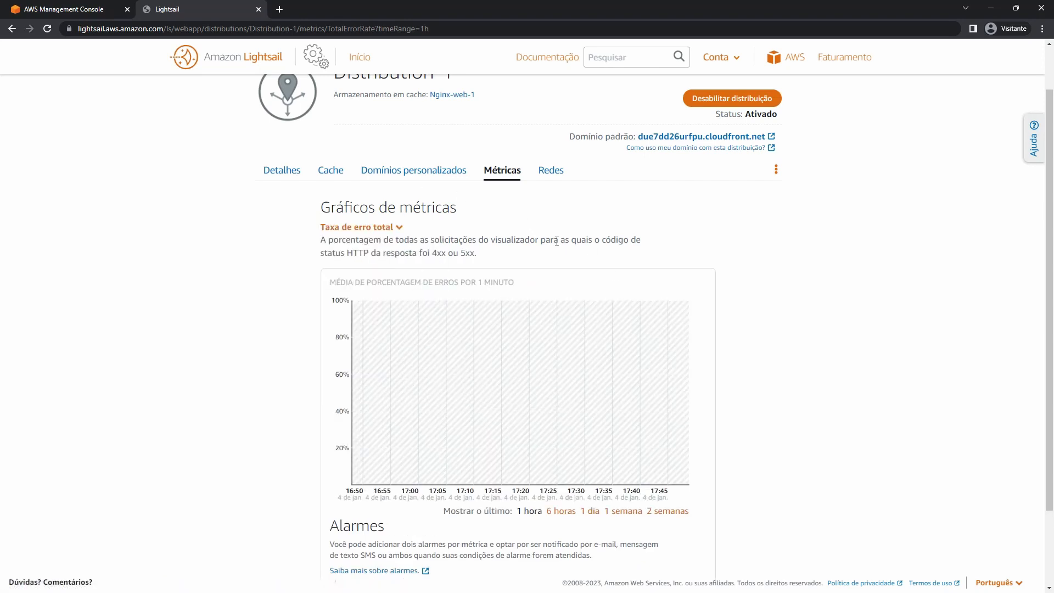
scroll(557, 247, "down", 2)
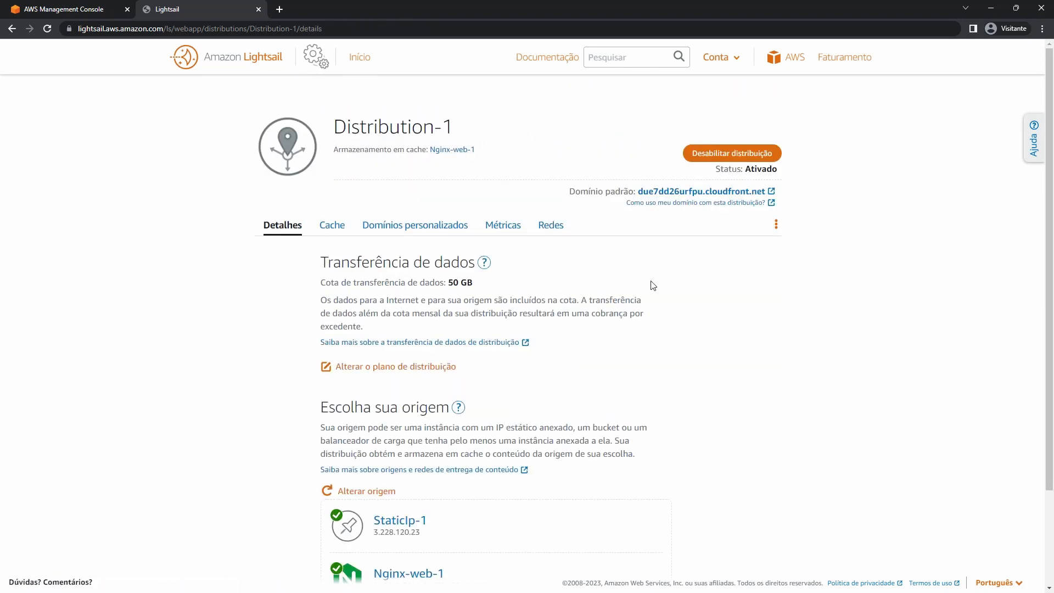
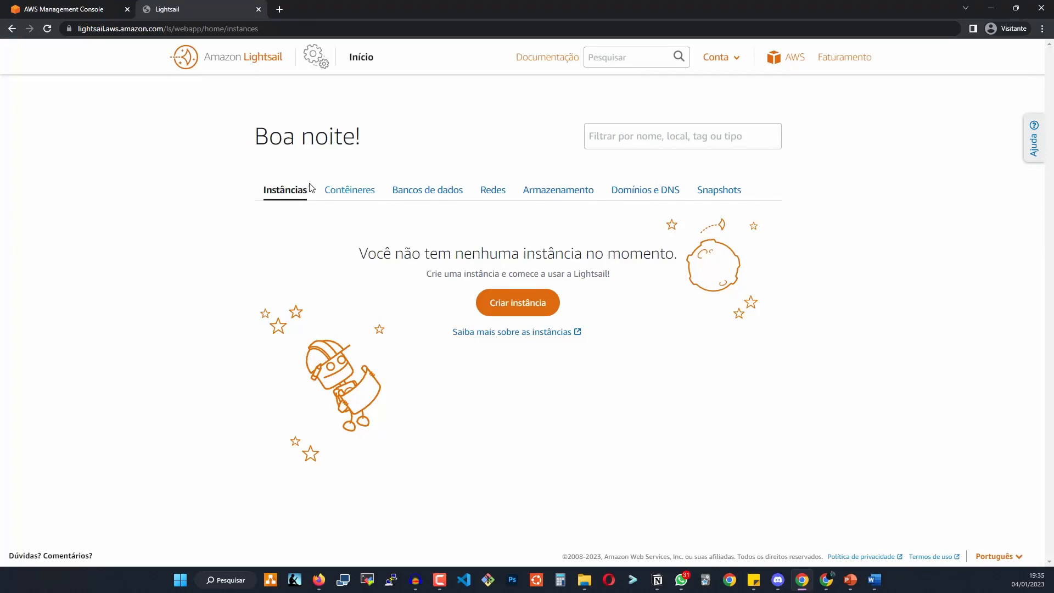
From the Contêineres list, start a new container service with 'Criar serviço de contêiner'.
left_click(354, 198)
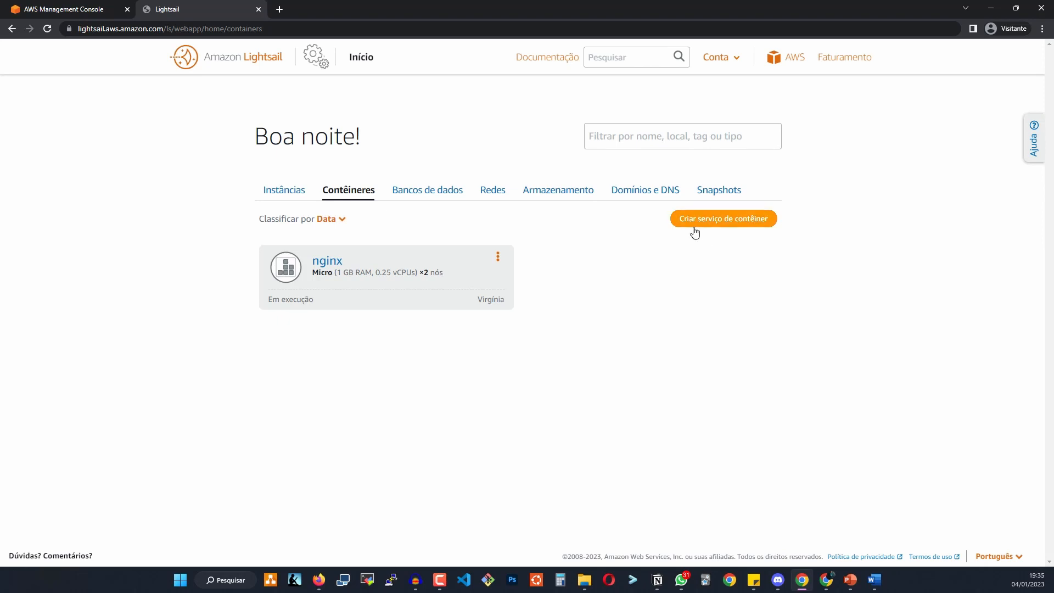
left_click(715, 226)
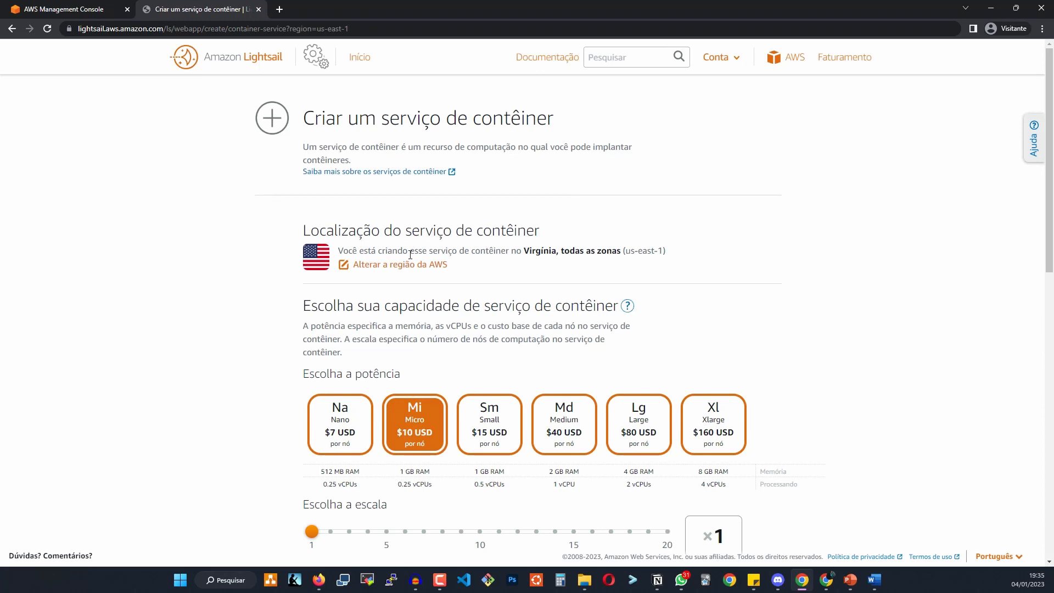
Set the new service to Nano power with scale 3, estimated at $21 USD per month.
scroll(410, 254, "down", 3)
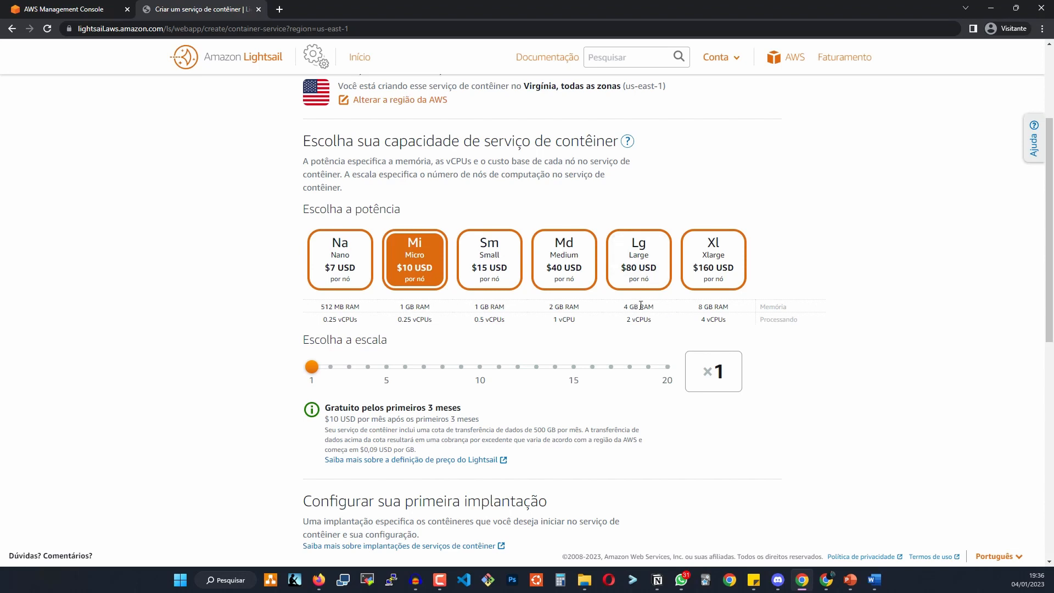
left_click(634, 272)
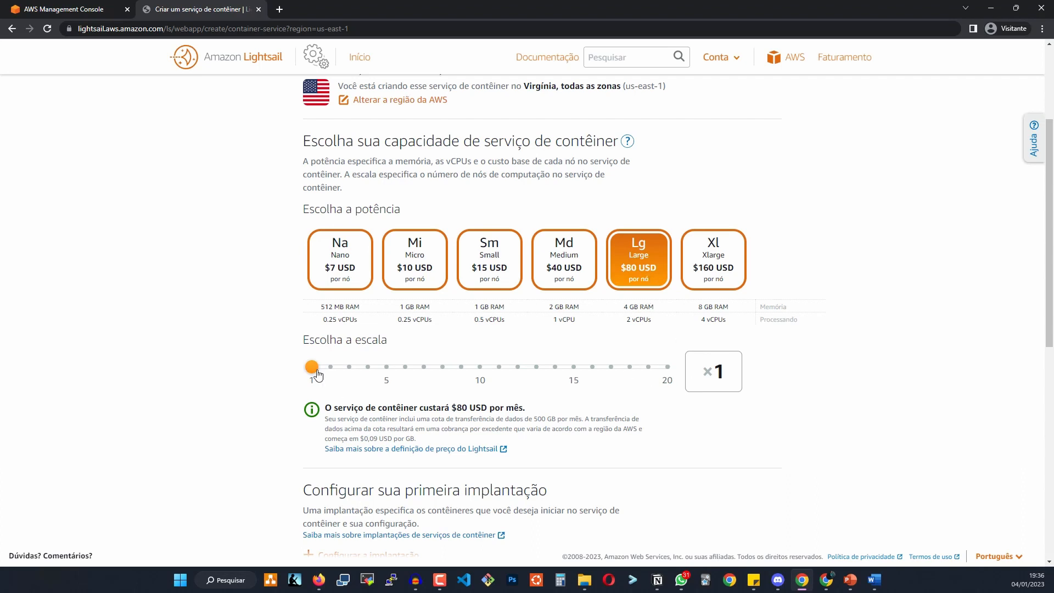
left_click_drag(314, 368, 327, 370)
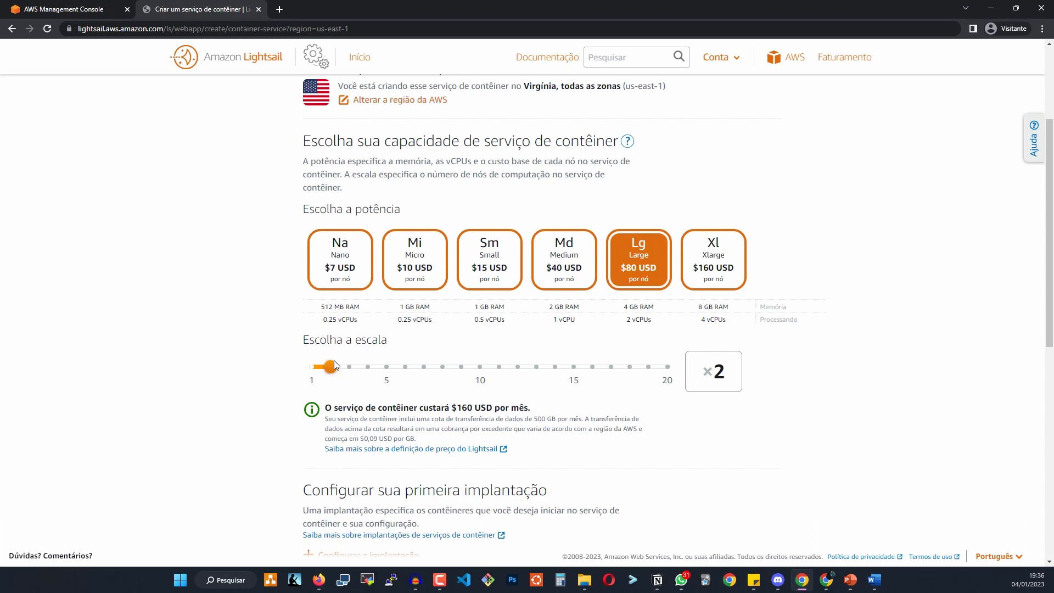
left_click_drag(332, 368, 349, 366)
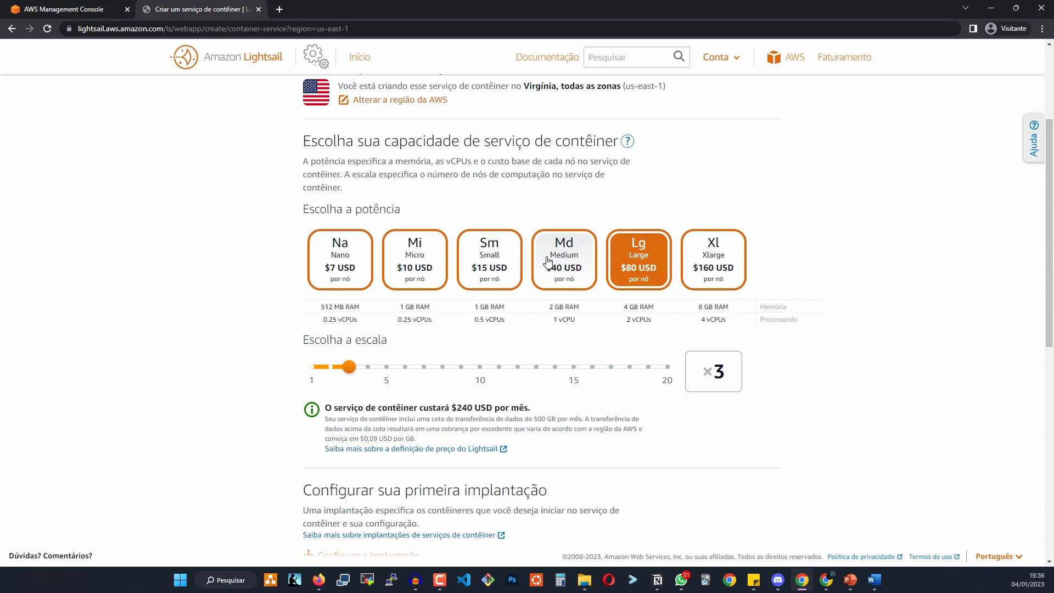
left_click(360, 283)
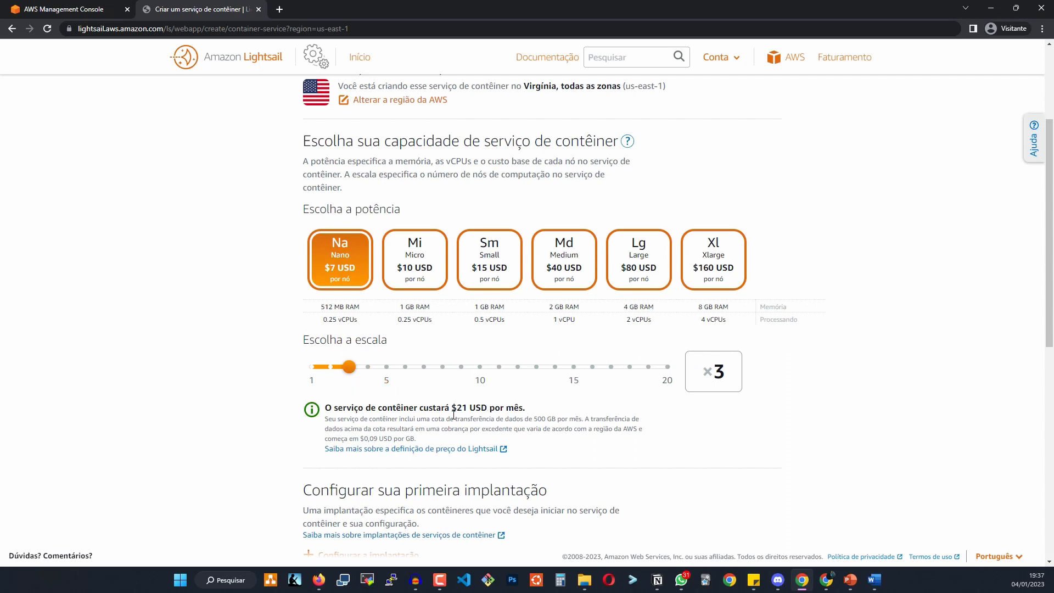
double_click(467, 408)
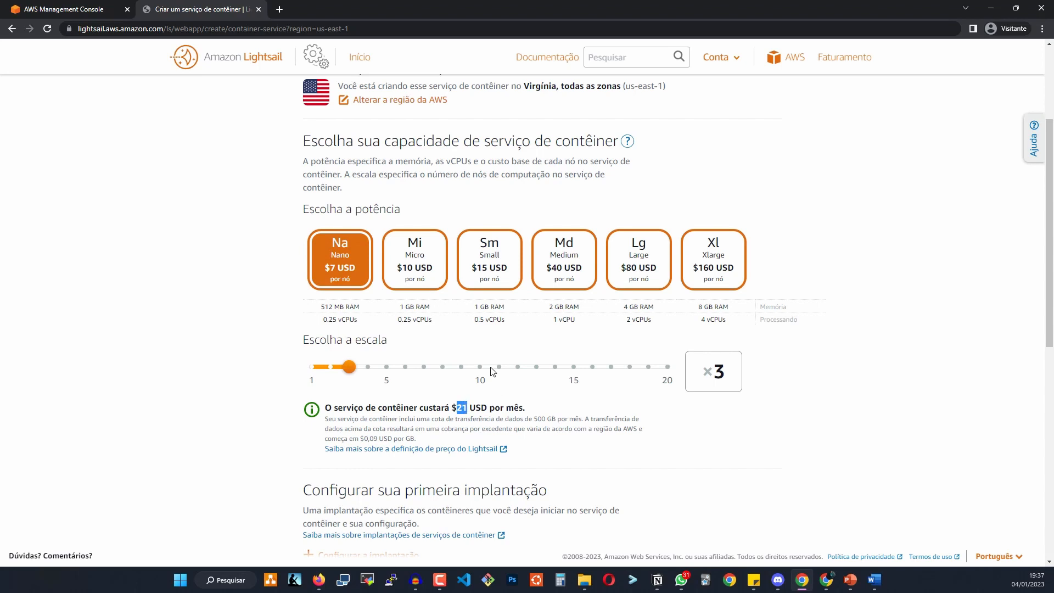
scroll(492, 372, "down", 5)
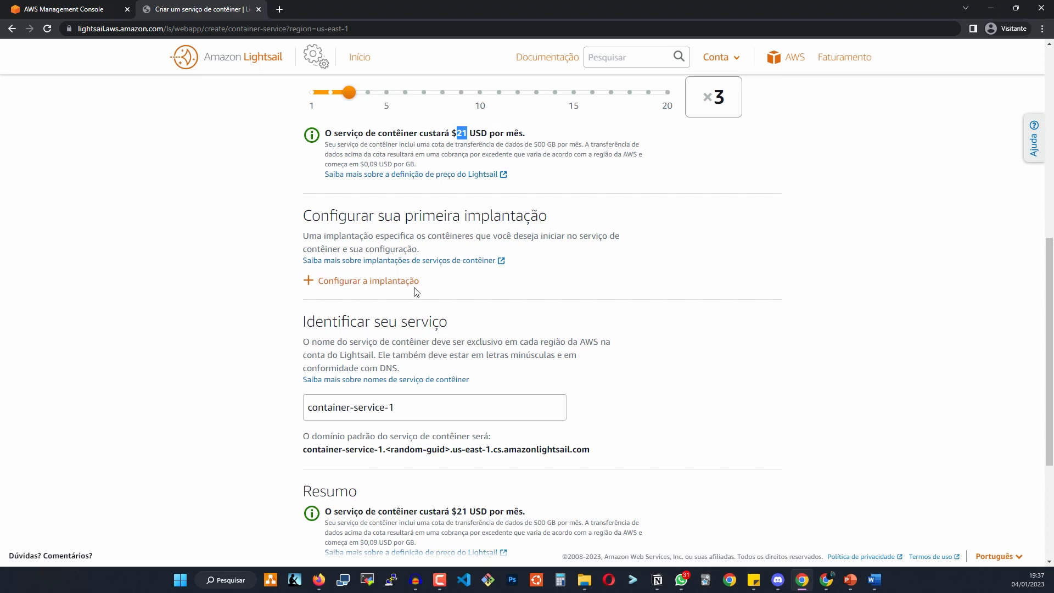
Choose a custom deployment and name its container 'Web'.
left_click(356, 282)
scroll(476, 252, "down", 3)
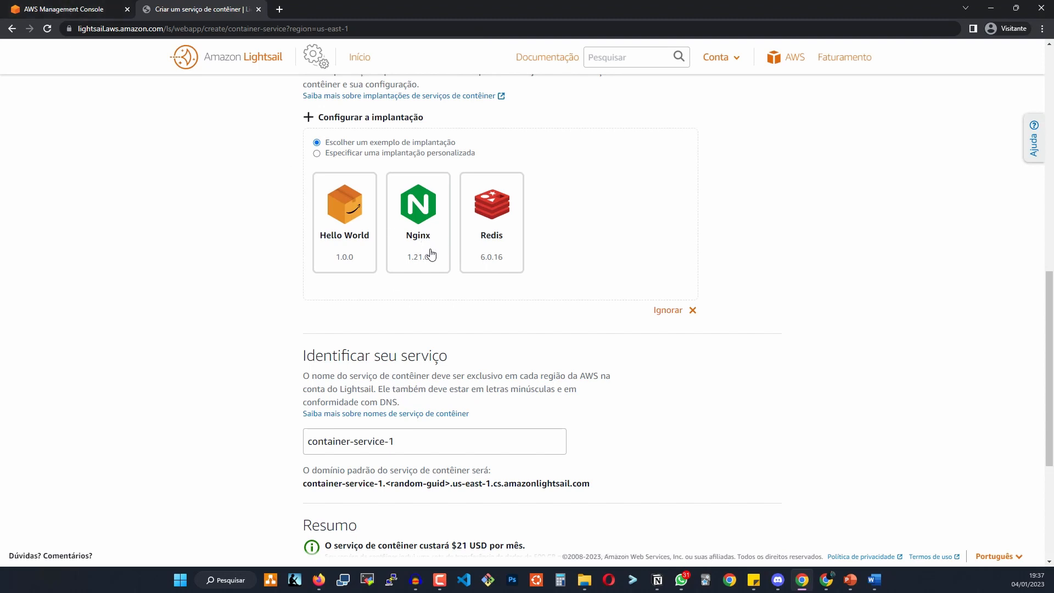
left_click(419, 158)
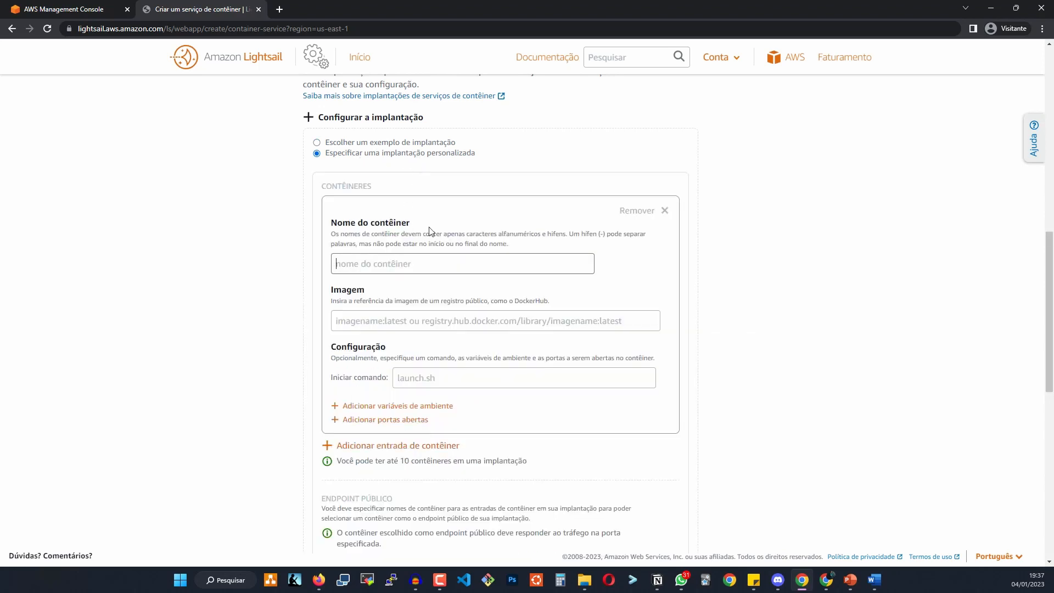
scroll(430, 216, "down", 4)
scroll(467, 253, "up", 3)
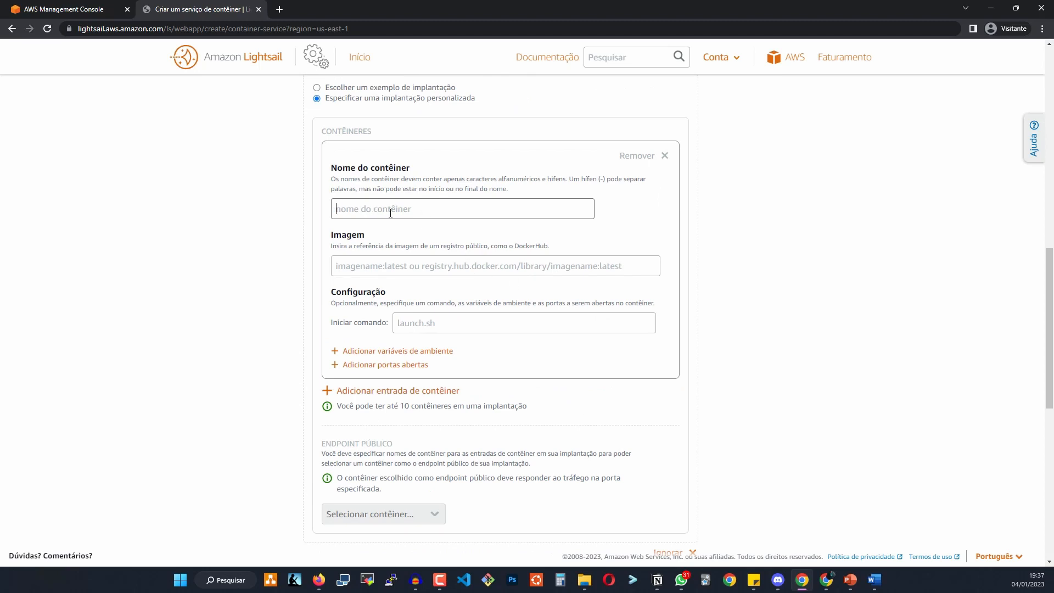
left_click(416, 260)
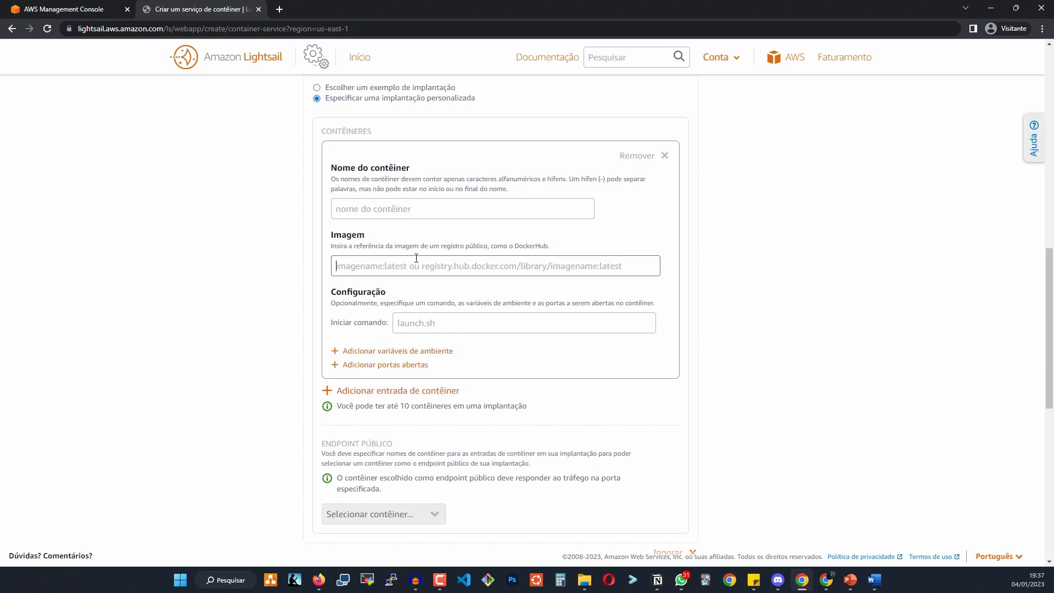
left_click(429, 213)
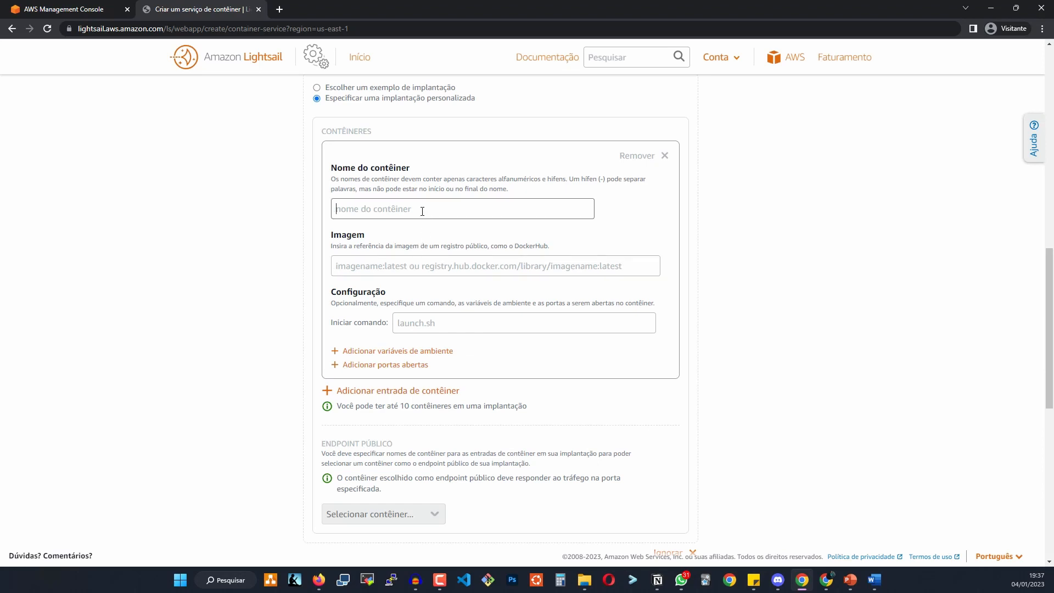
type("Web")
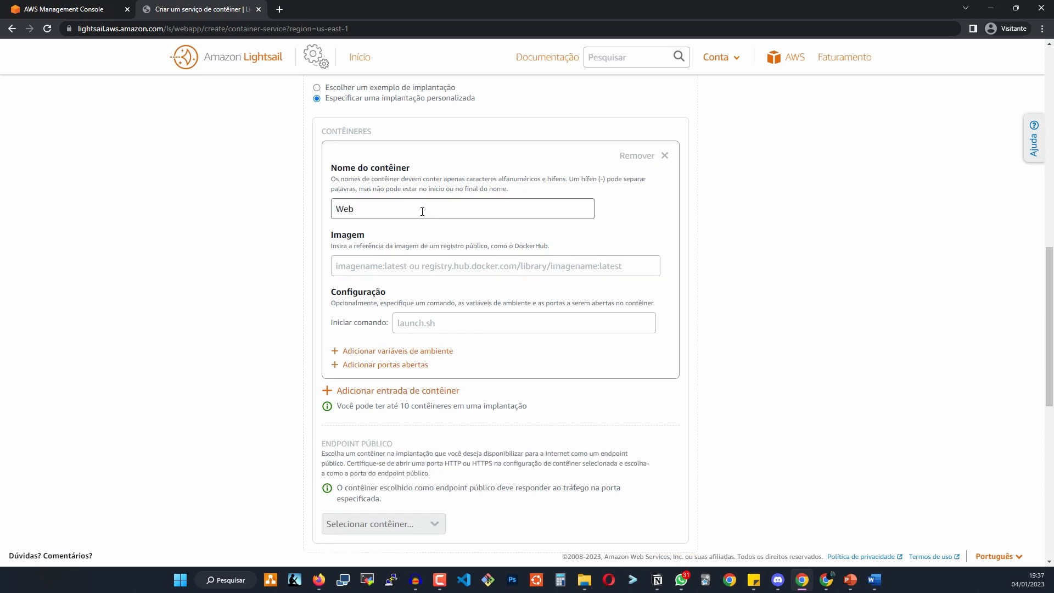
left_click(416, 273)
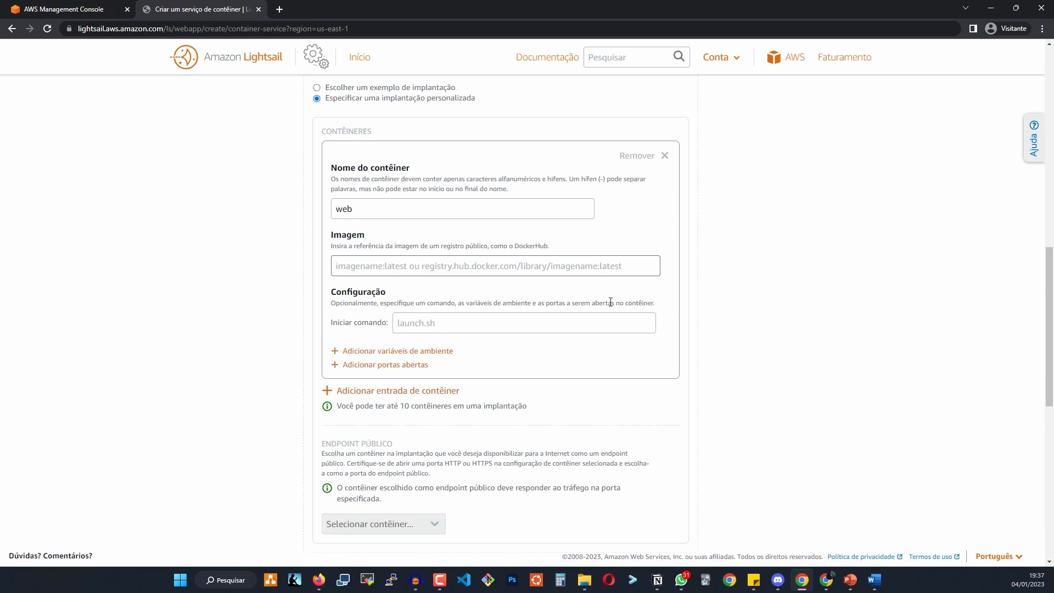
Add an environment variable row and an open port with protocol TCP.
left_click(436, 352)
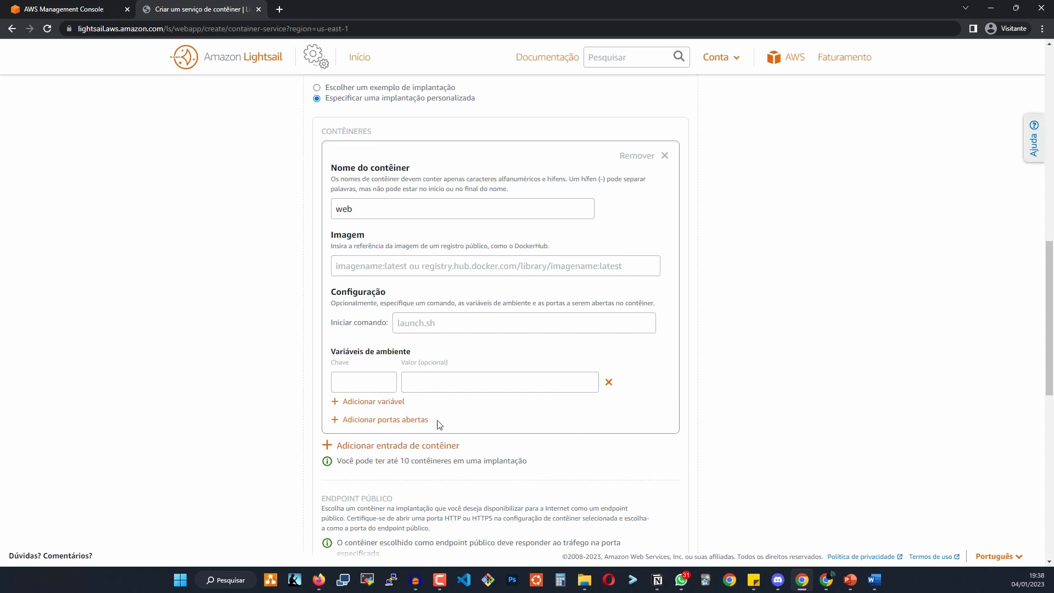
left_click(412, 421)
scroll(467, 401, "down", 3)
left_click(431, 301)
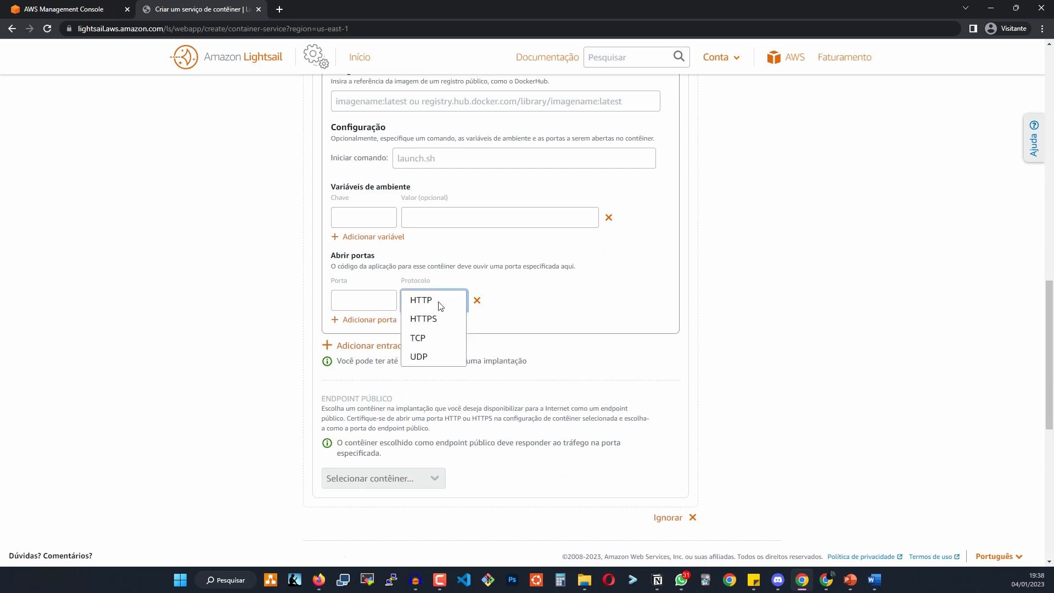
left_click(443, 316)
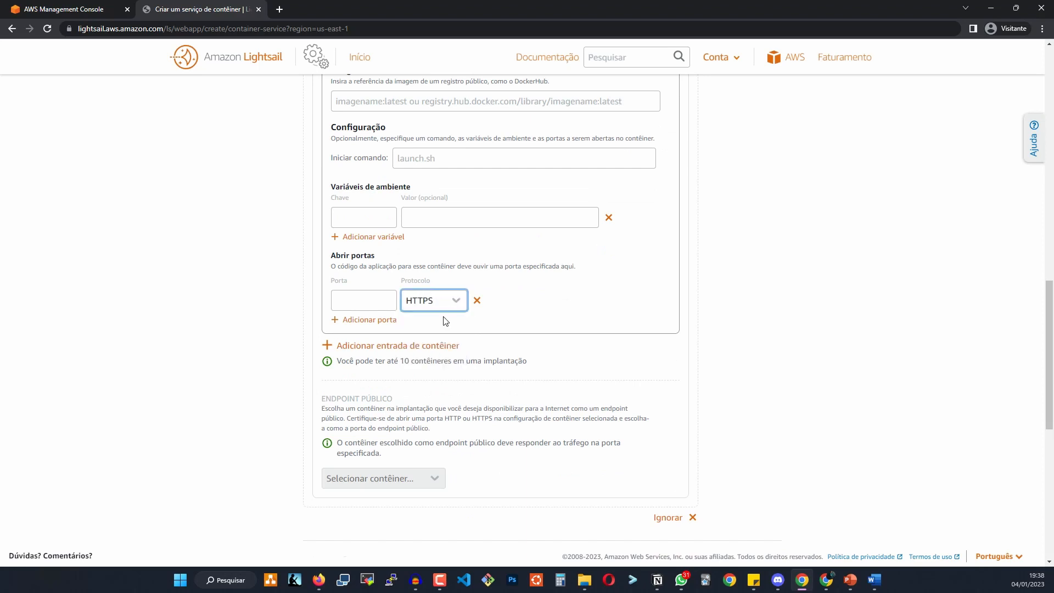
left_click(445, 305)
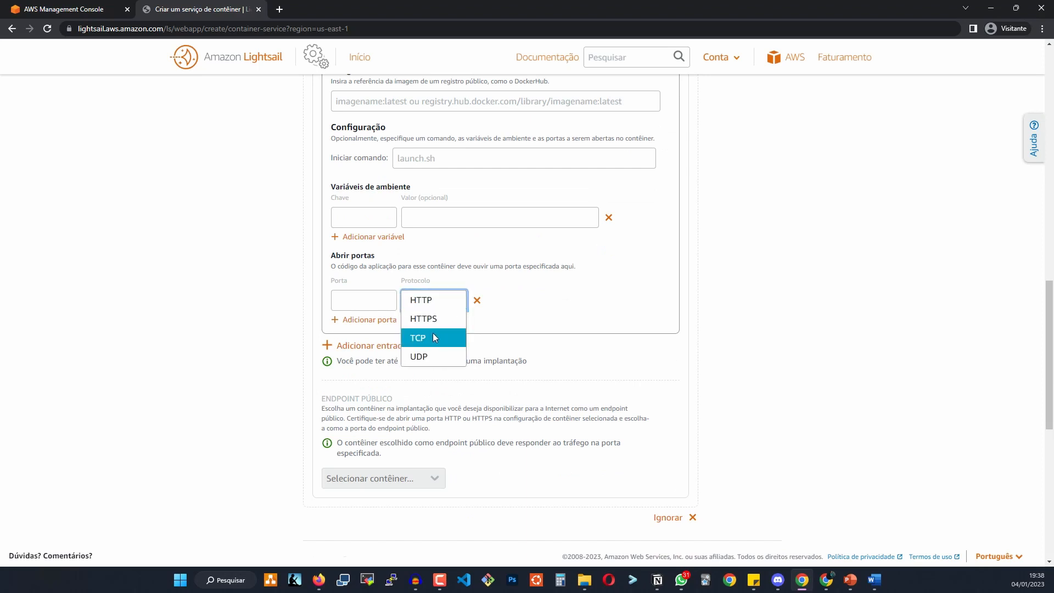
left_click(432, 334)
left_click(445, 307)
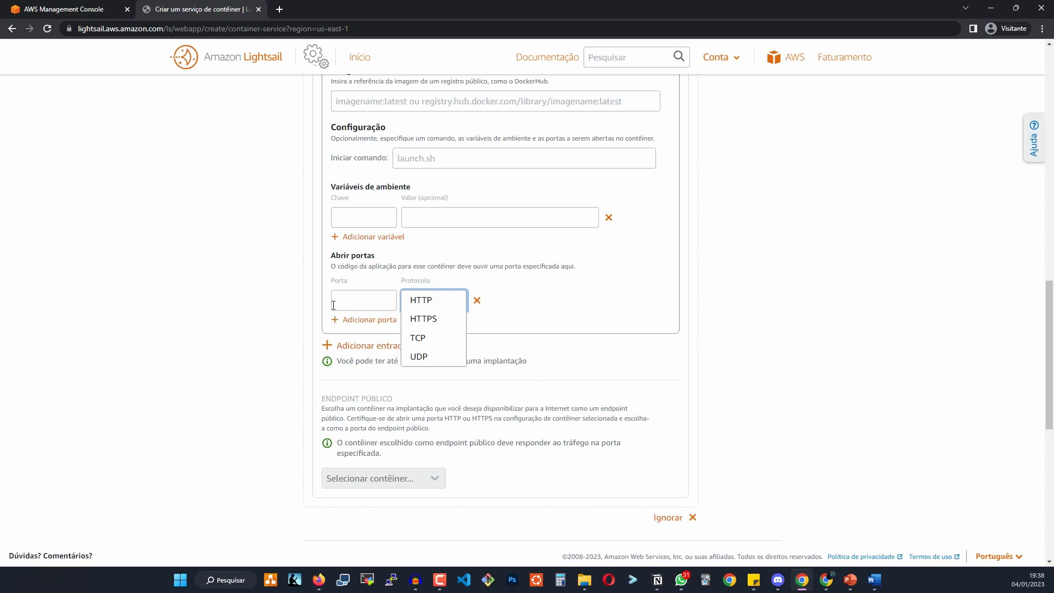
left_click(354, 305)
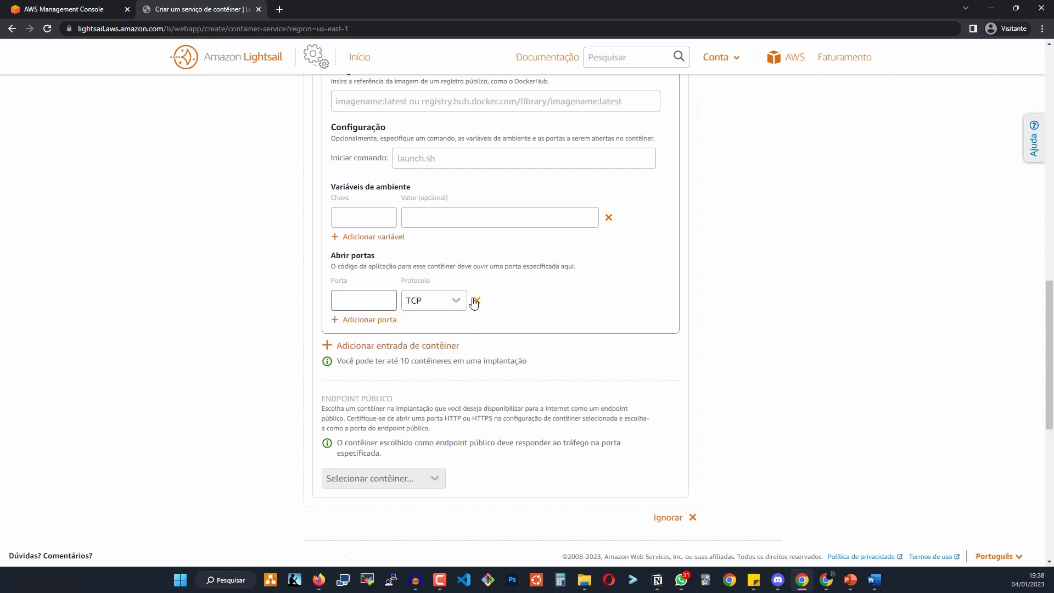
scroll(513, 287, "up", 4)
scroll(558, 369, "down", 5)
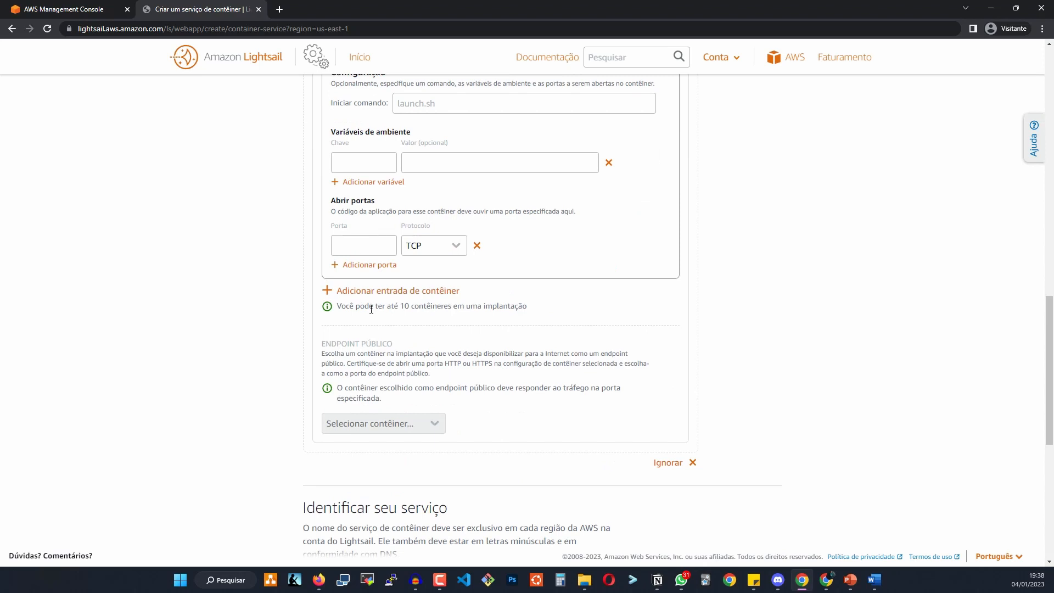
Add a second container entry named 'mysql'.
left_click(427, 291)
left_click(379, 347)
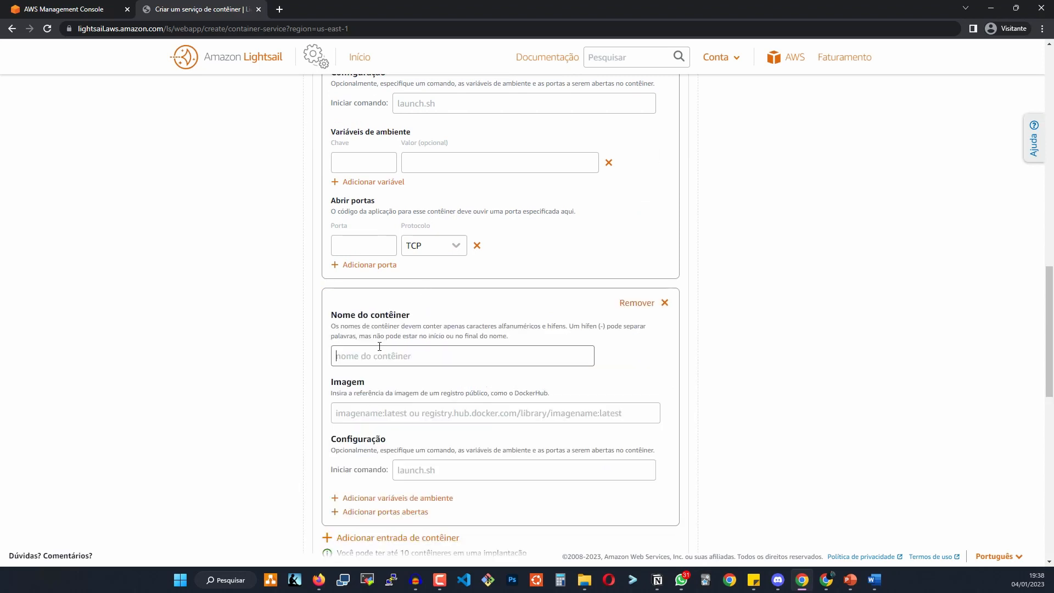
scroll(442, 299, "up", 5)
scroll(517, 383, "down", 7)
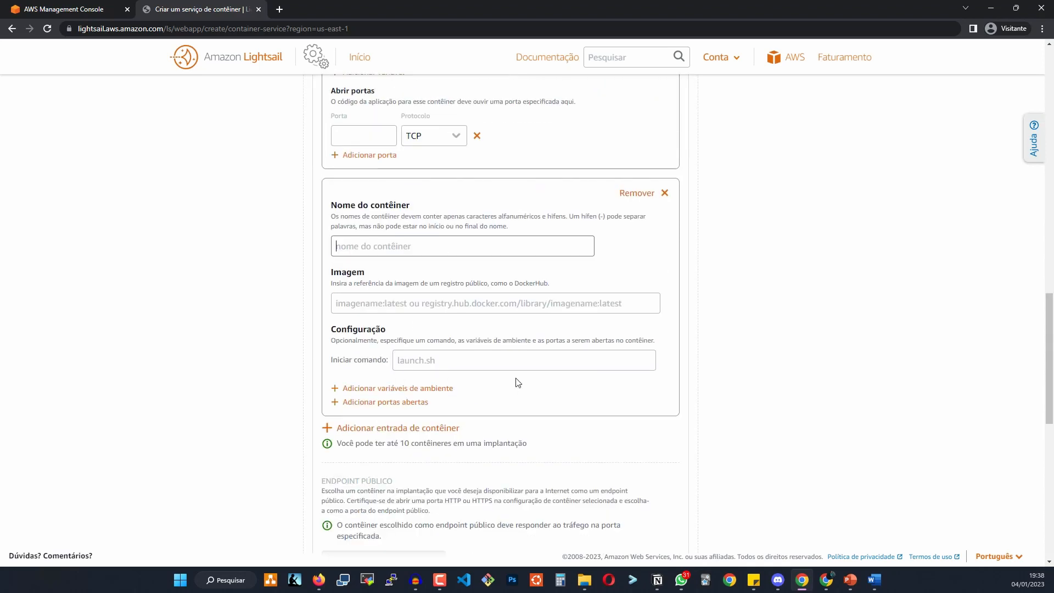
type("MySQL")
left_click_drag(411, 251, 325, 266)
type("mysql")
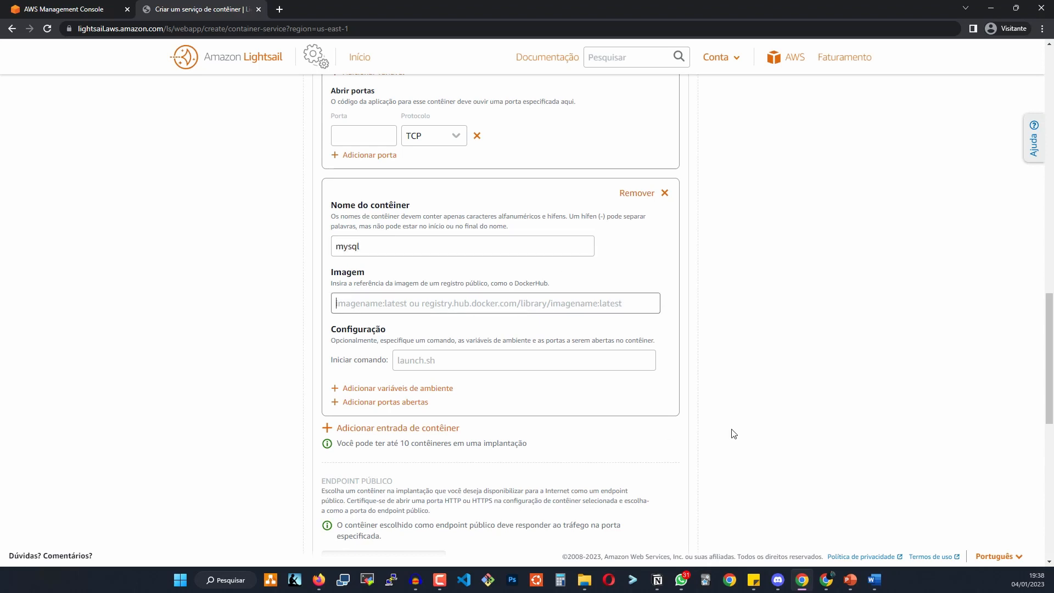
Give the mysql container environment variables and an open port 3306 using TCP.
left_click(442, 389)
scroll(504, 400, "down", 2)
scroll(504, 400, "down", 1)
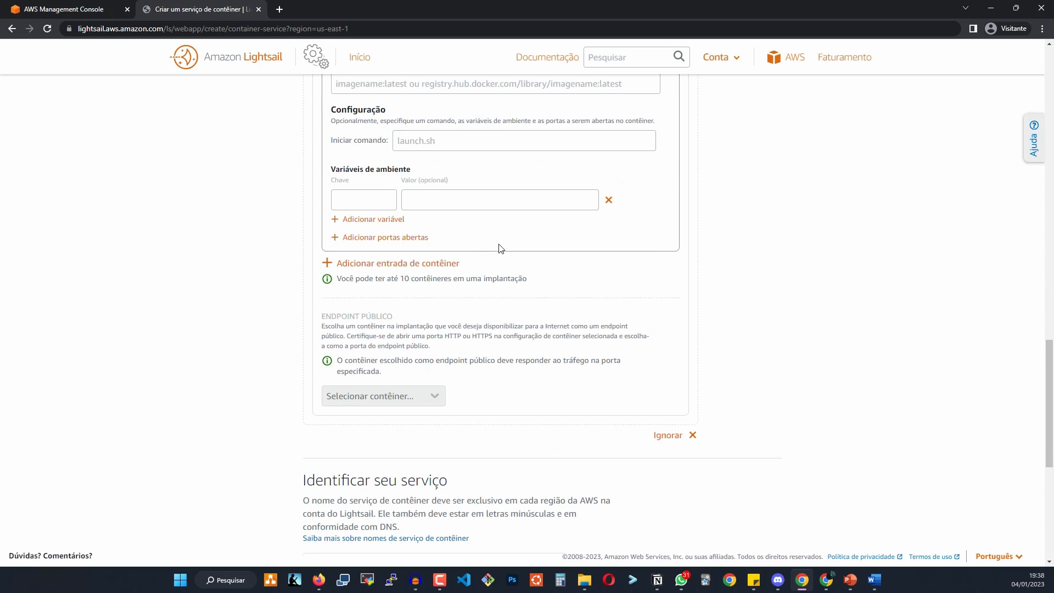
left_click(404, 237)
left_click(349, 282)
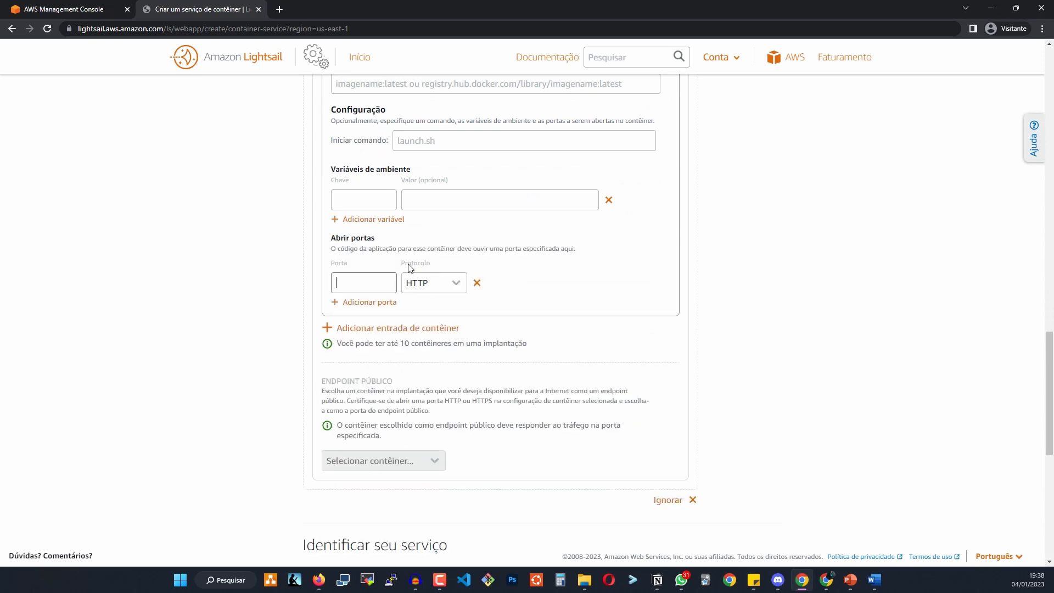
type("330")
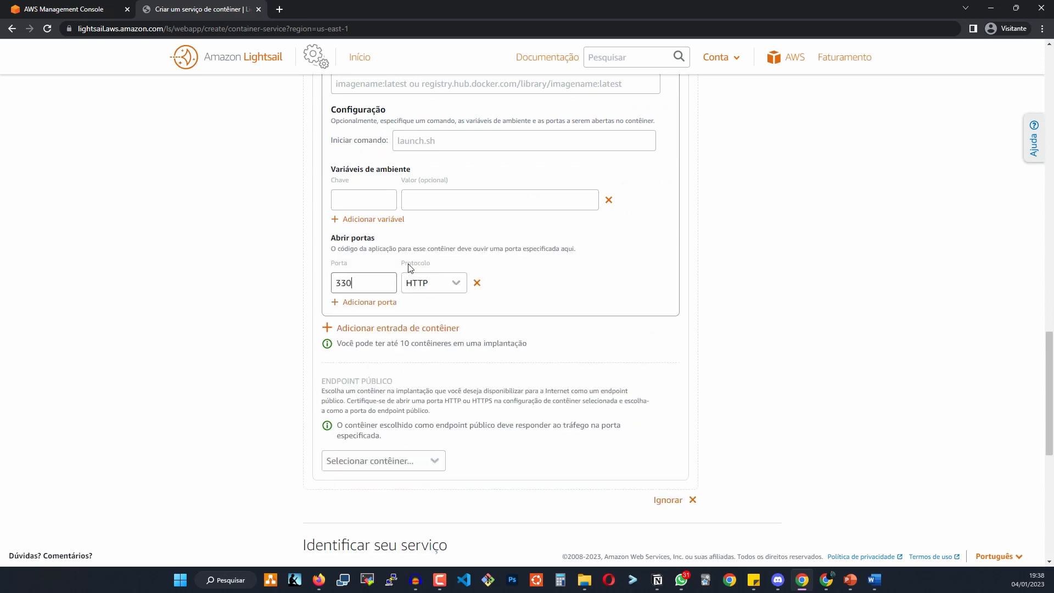
type("6")
left_click(445, 289)
left_click(430, 322)
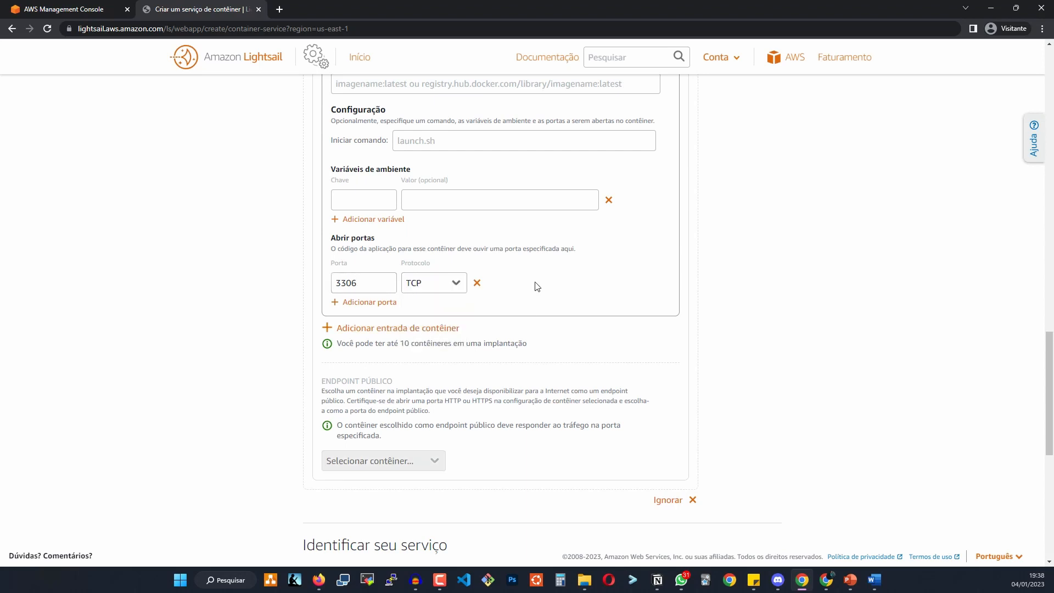
Add another container entry and scroll down to the service name and Resumo summary.
left_click(436, 328)
scroll(612, 240, "down", 4)
scroll(612, 239, "down", 4)
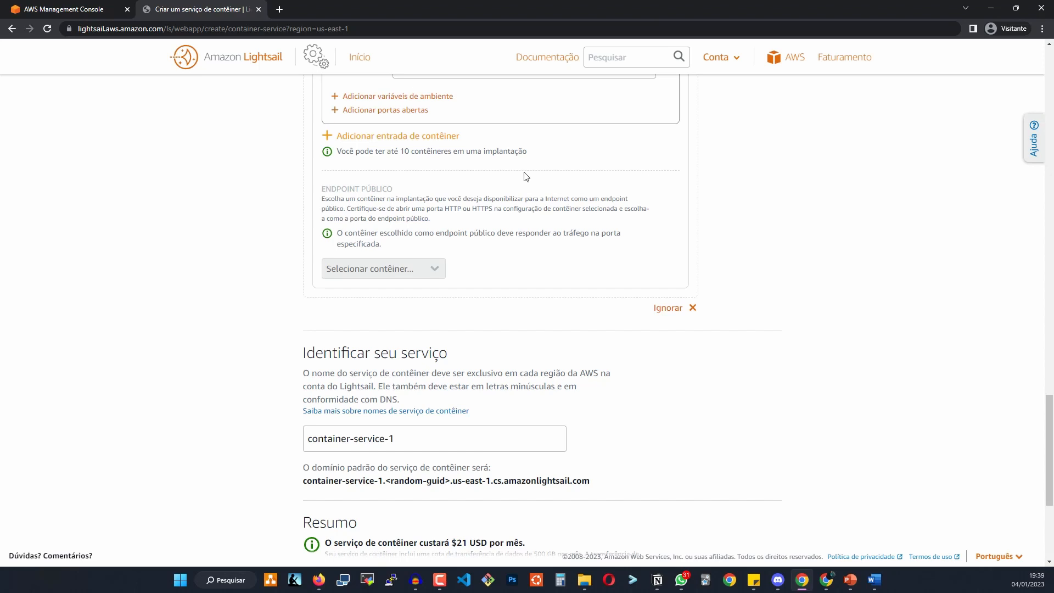
scroll(526, 176, "down", 4)
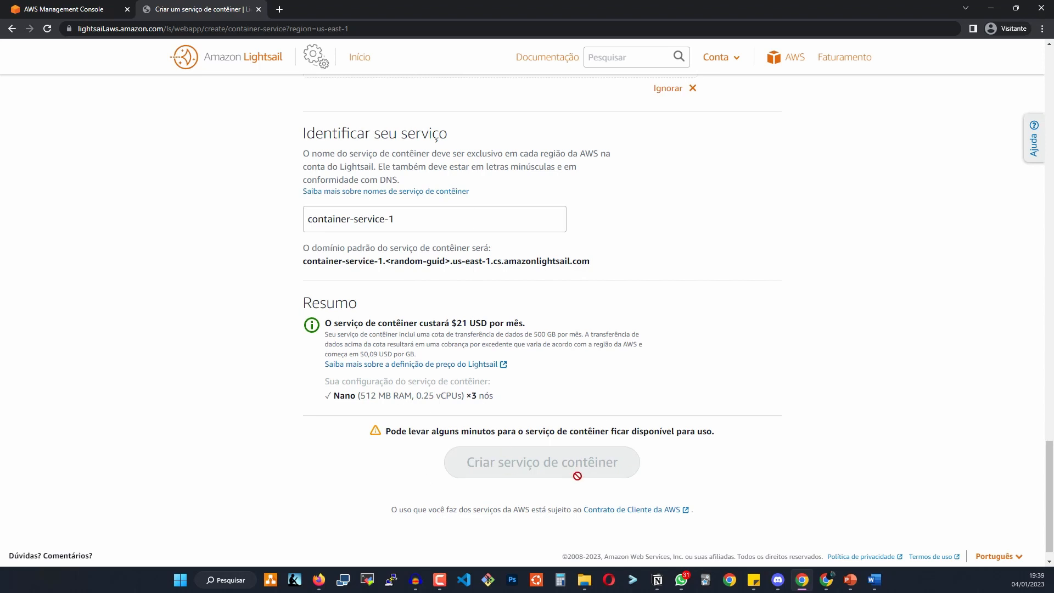
Discard the draft and open the nginx service from Lightsail's Contêineres list.
left_click(258, 9)
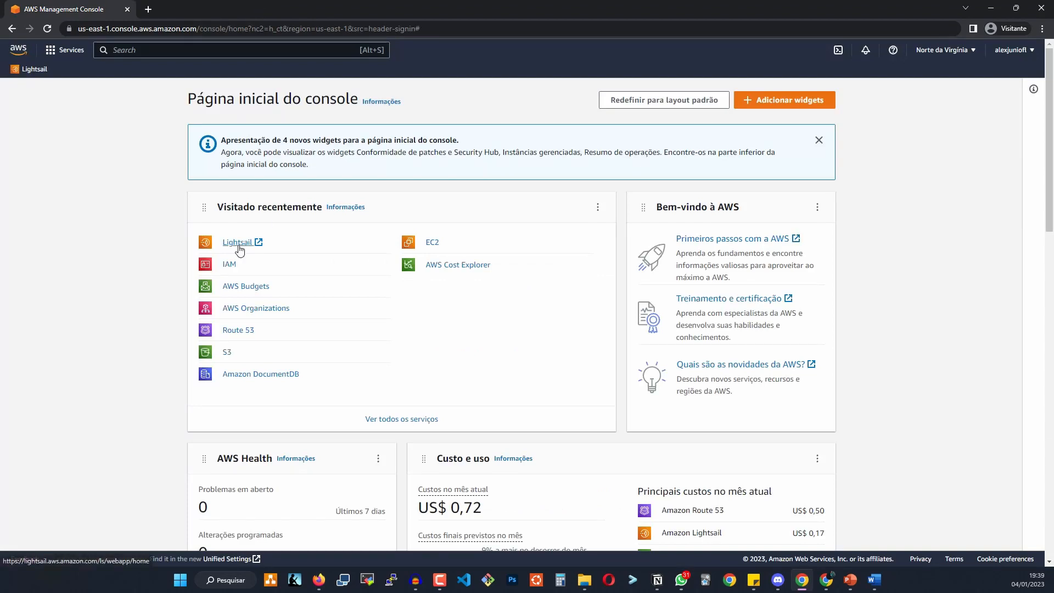
left_click(237, 244)
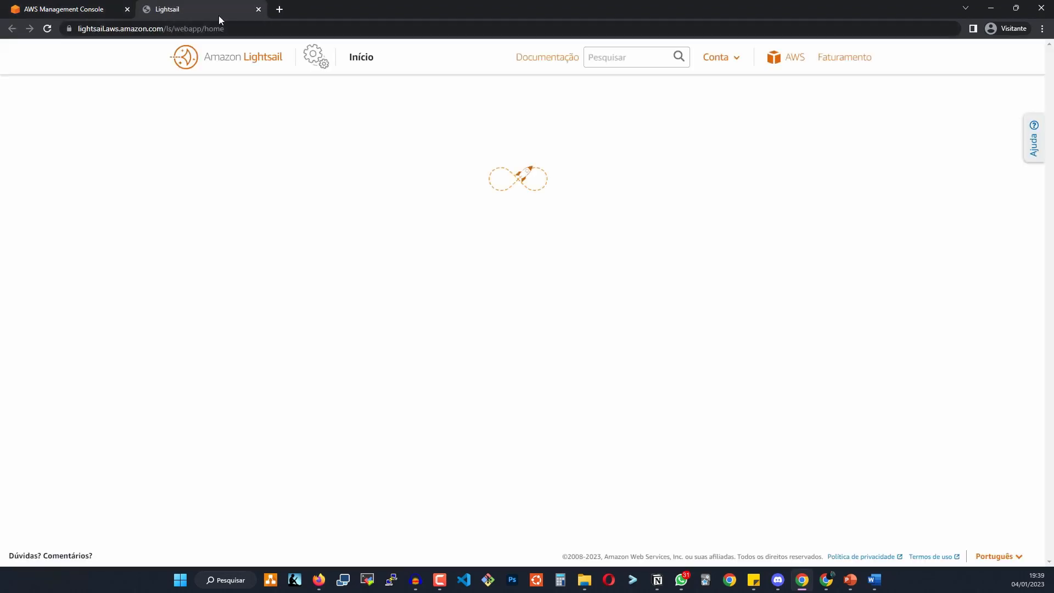
left_click(347, 196)
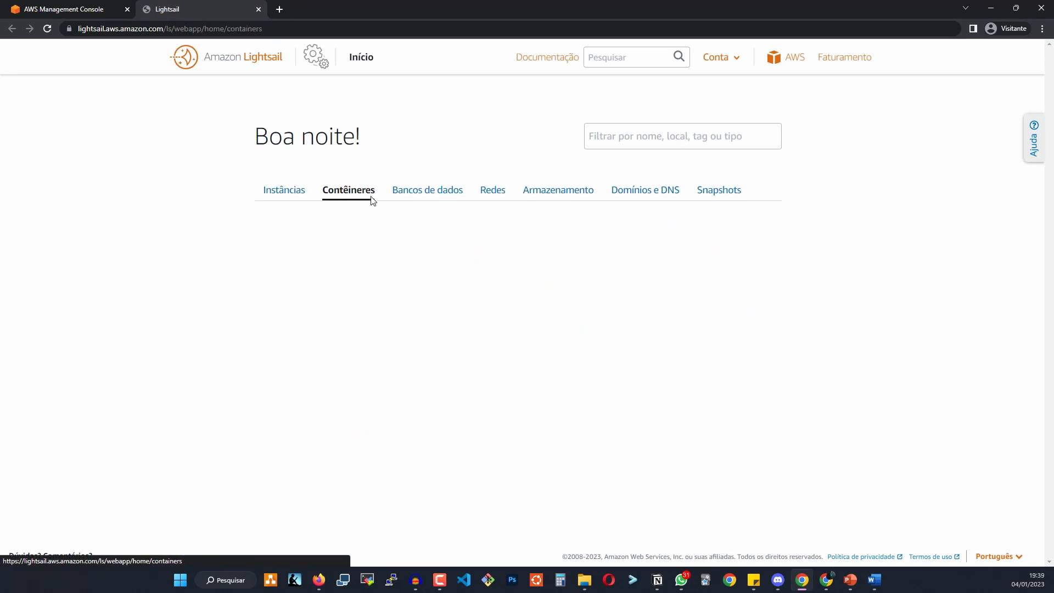
left_click(333, 269)
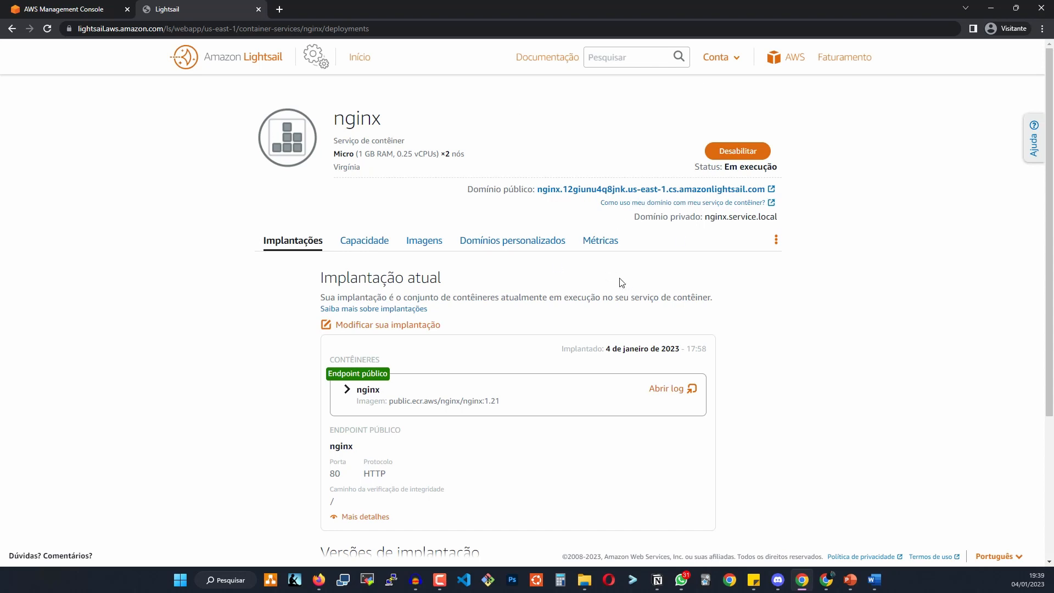
left_click_drag(465, 189, 521, 189)
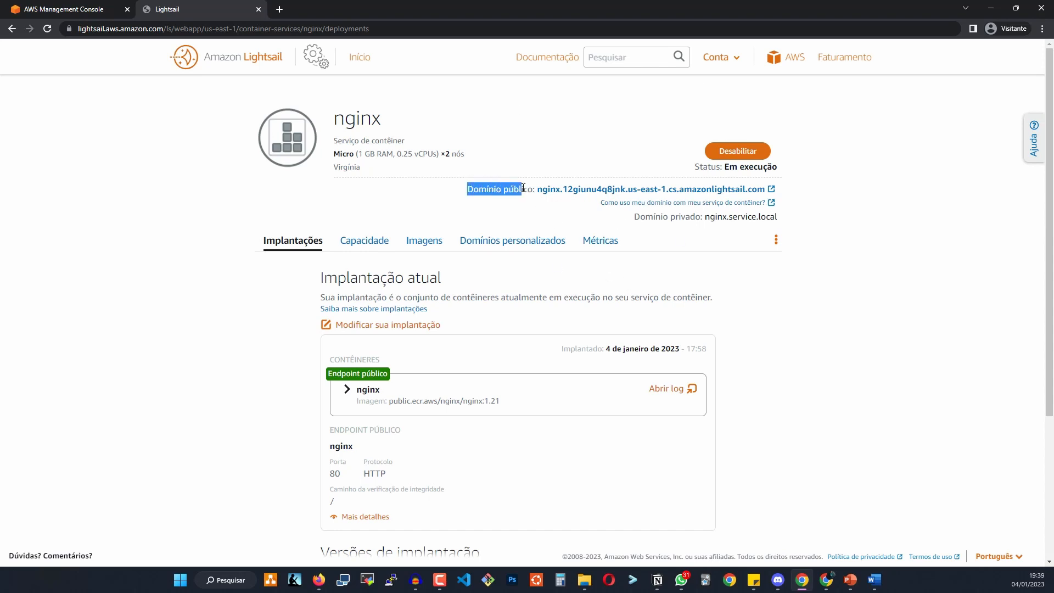
left_click(600, 189)
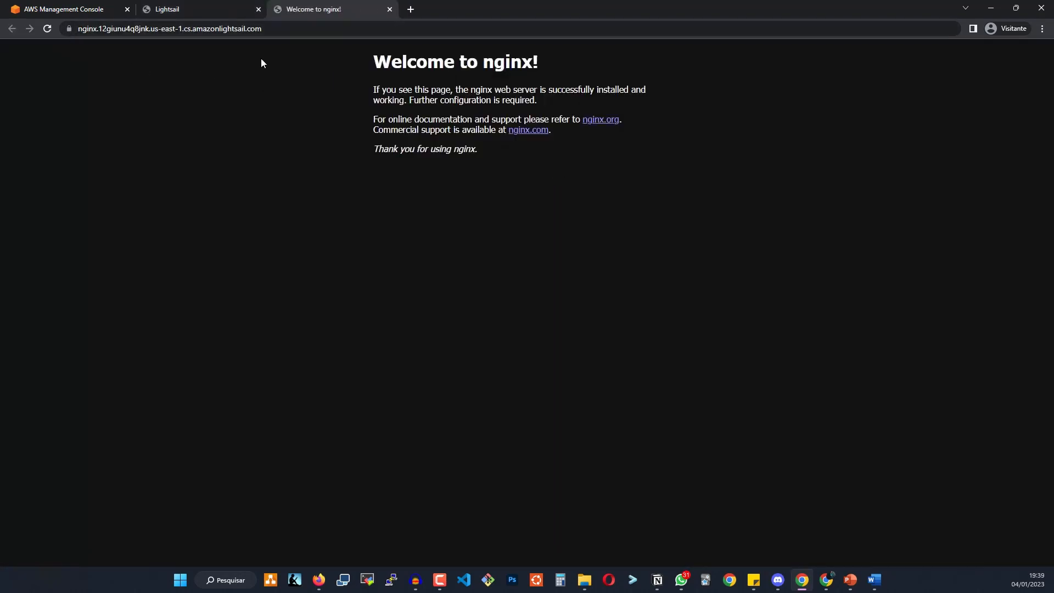
left_click(46, 29)
left_click(199, 4)
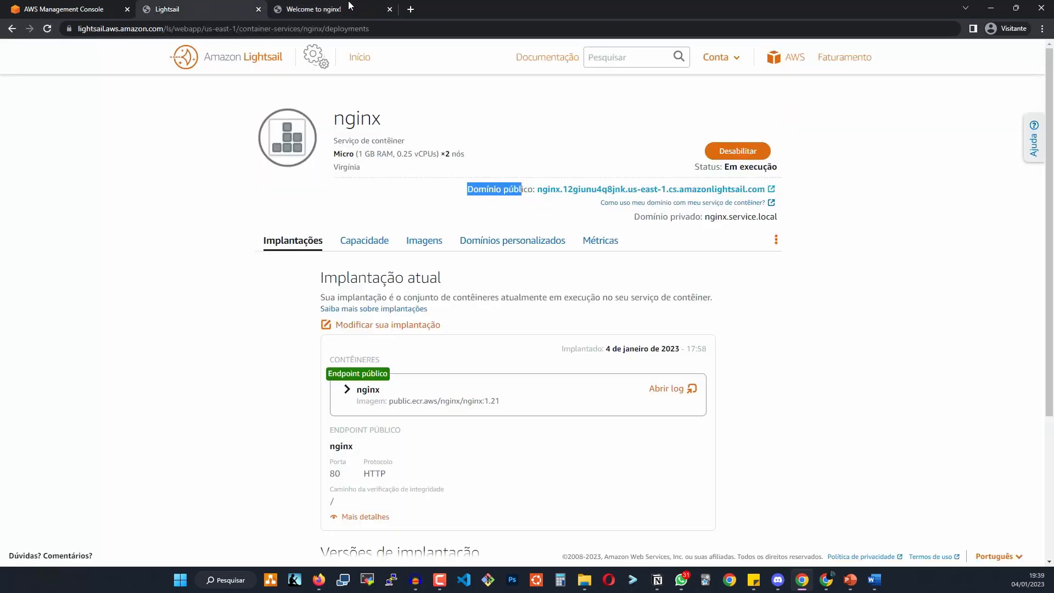
left_click(389, 10)
scroll(315, 238, "down", 3)
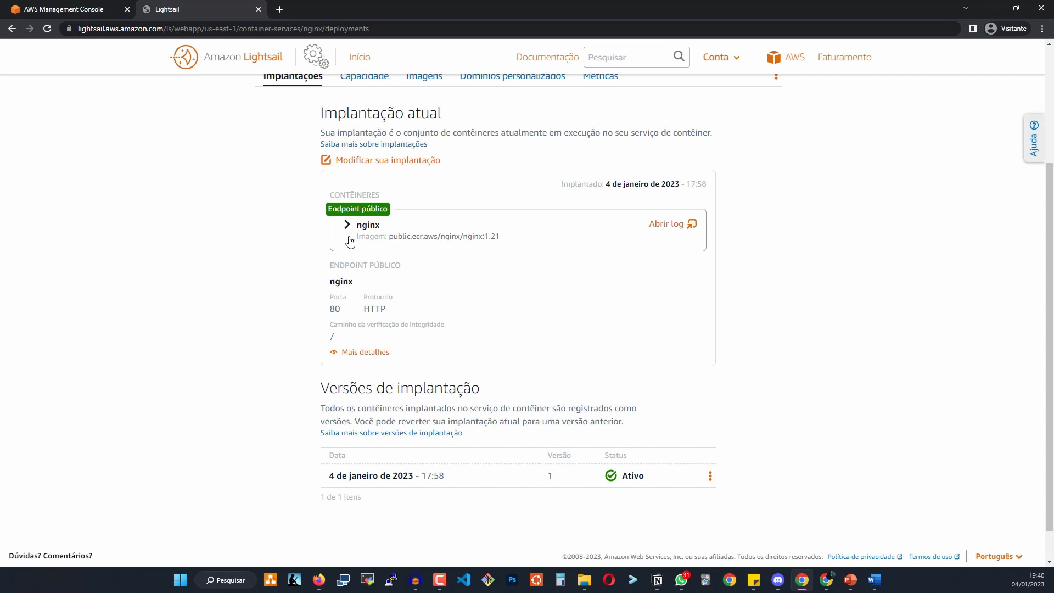
scroll(350, 242, "up", 1)
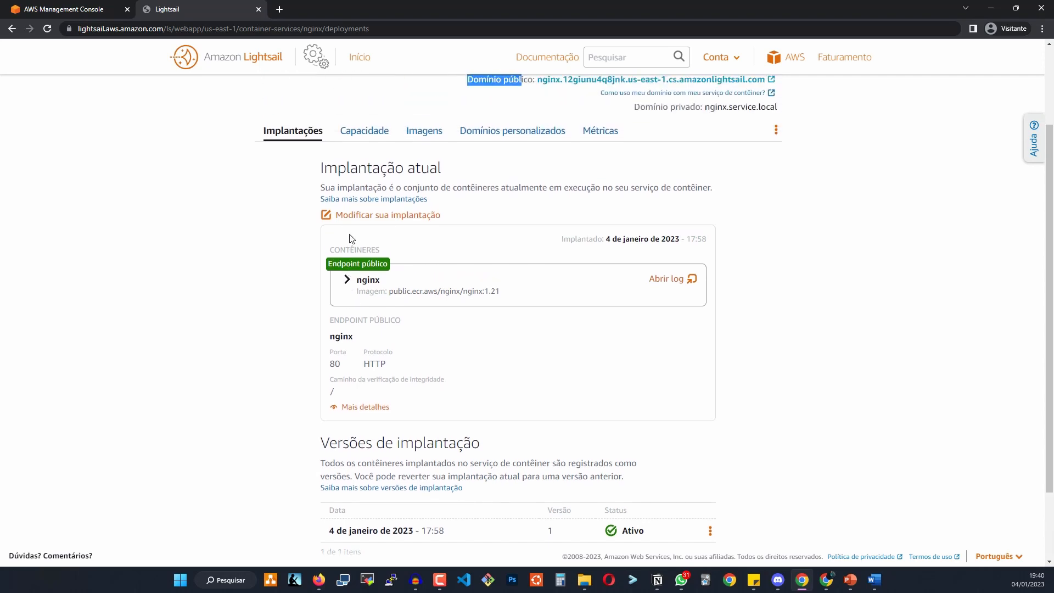
left_click(389, 218)
scroll(463, 285, "down", 3)
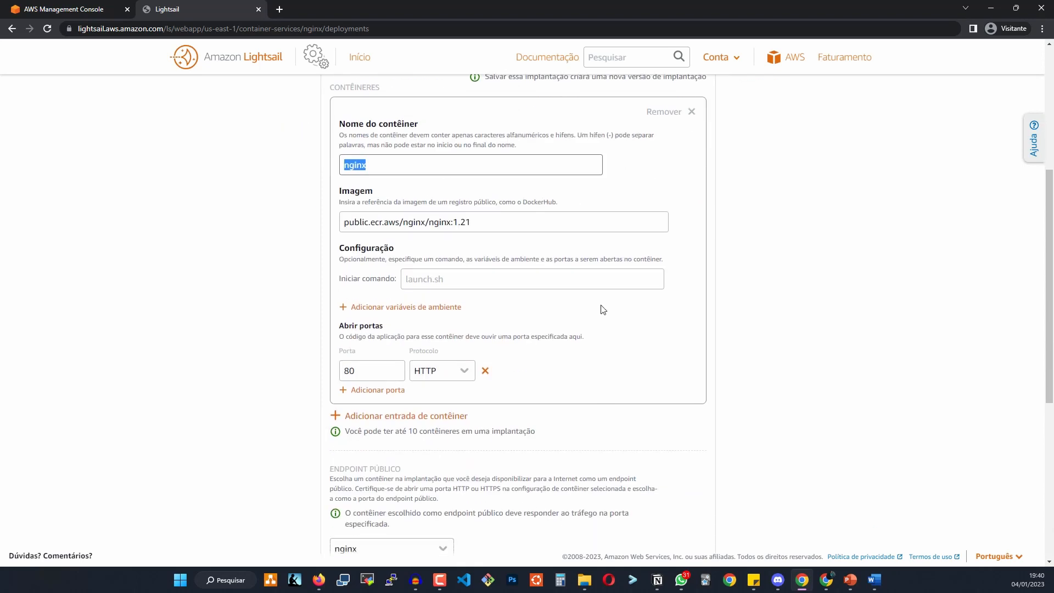
triple_click(486, 222)
left_click_drag(486, 222, 450, 204)
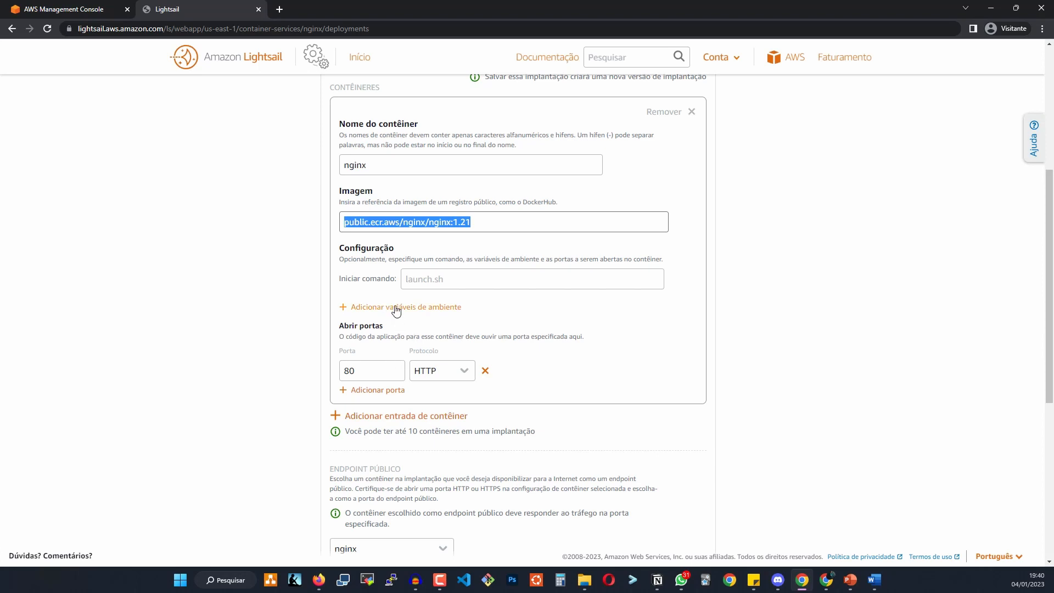
scroll(396, 310, "down", 3)
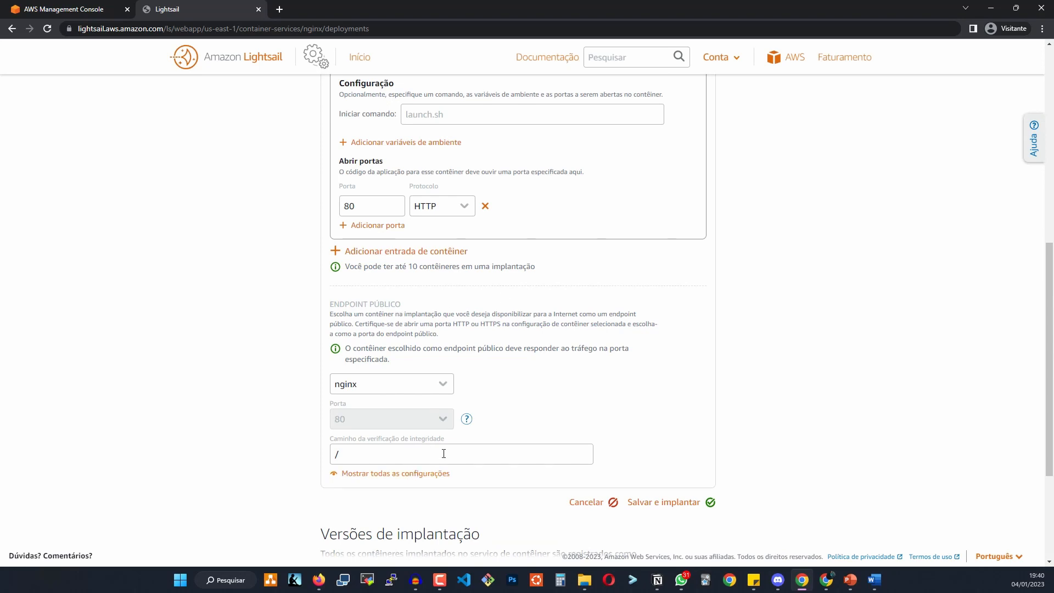
left_click(588, 502)
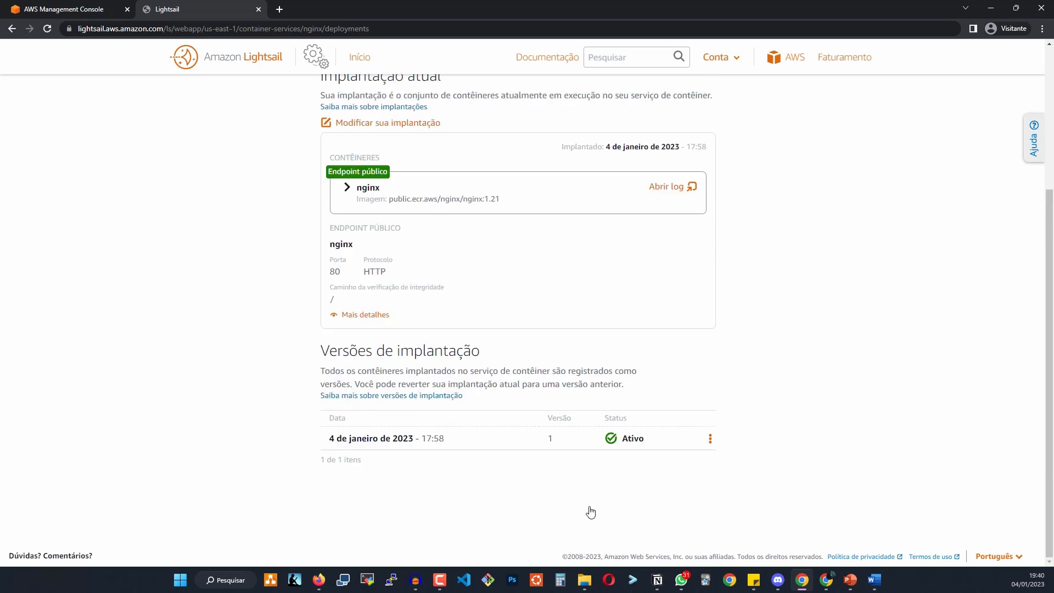
scroll(510, 250, "up", 2)
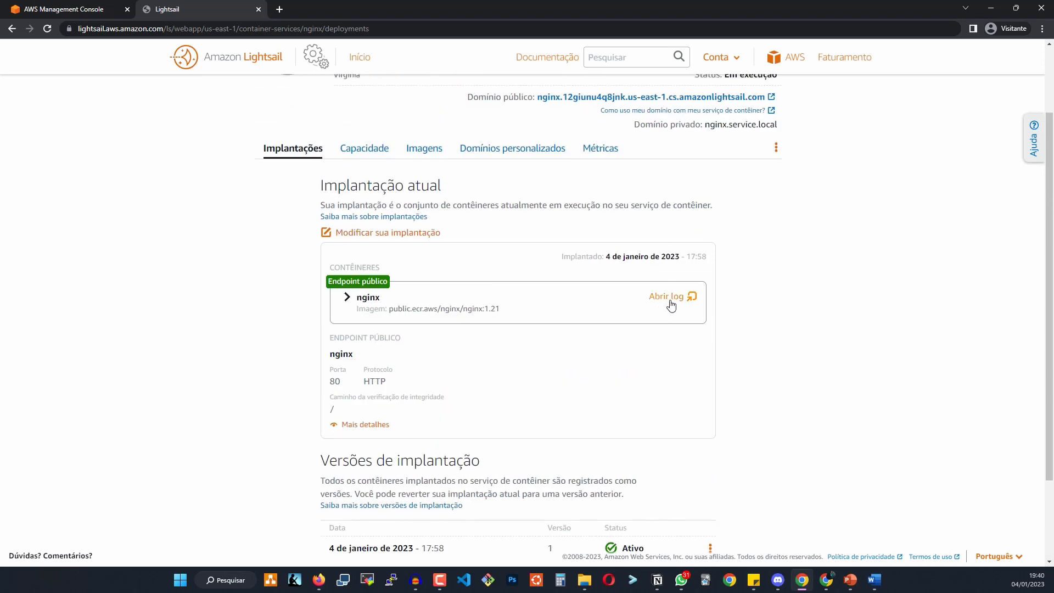
left_click(669, 298)
left_click_drag(289, 10, 435, 29)
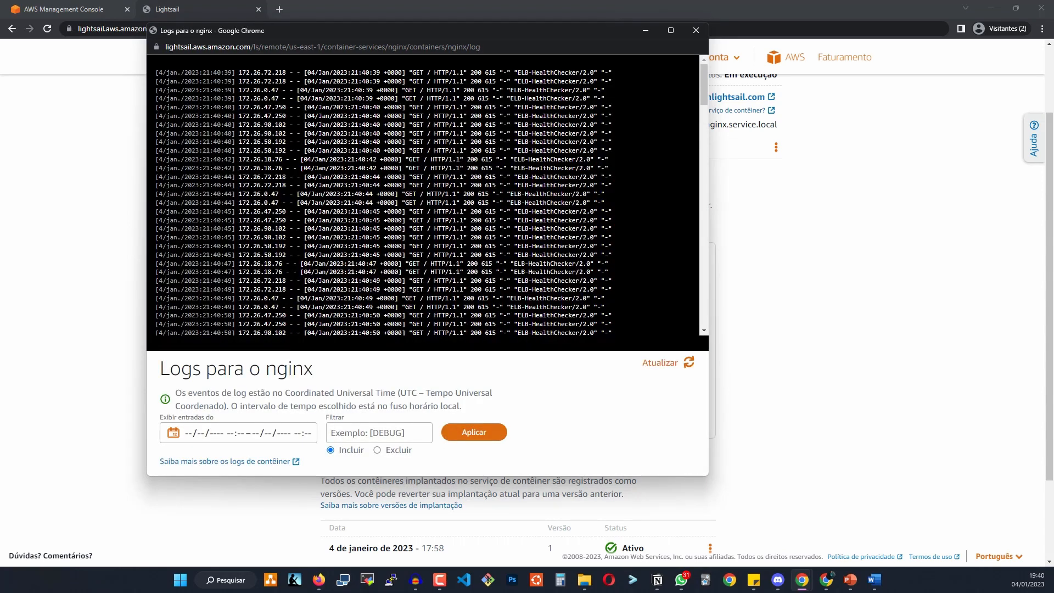
scroll(427, 196, "down", 15)
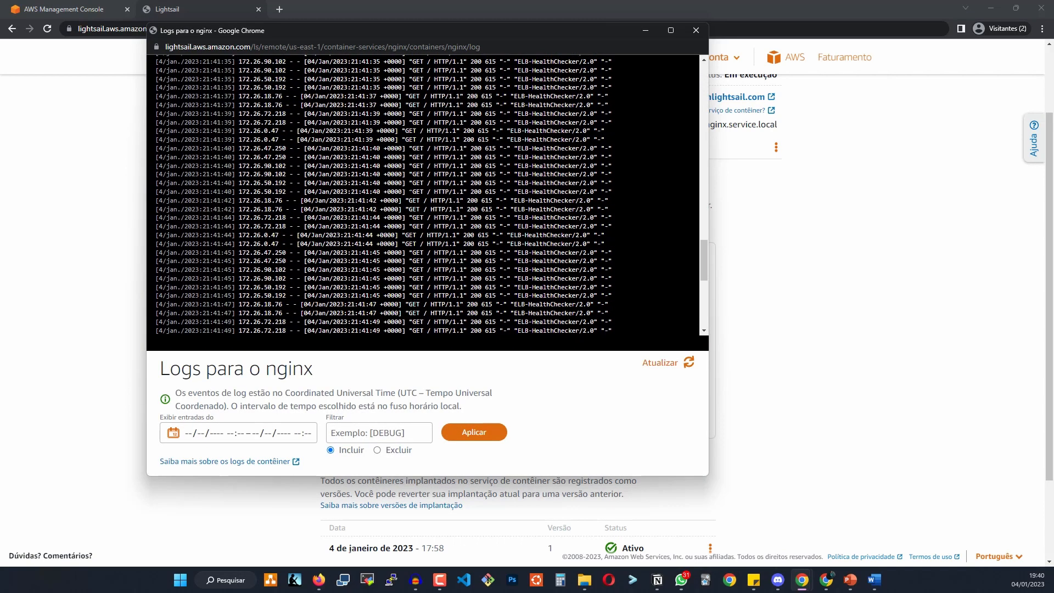
scroll(427, 196, "down", 20)
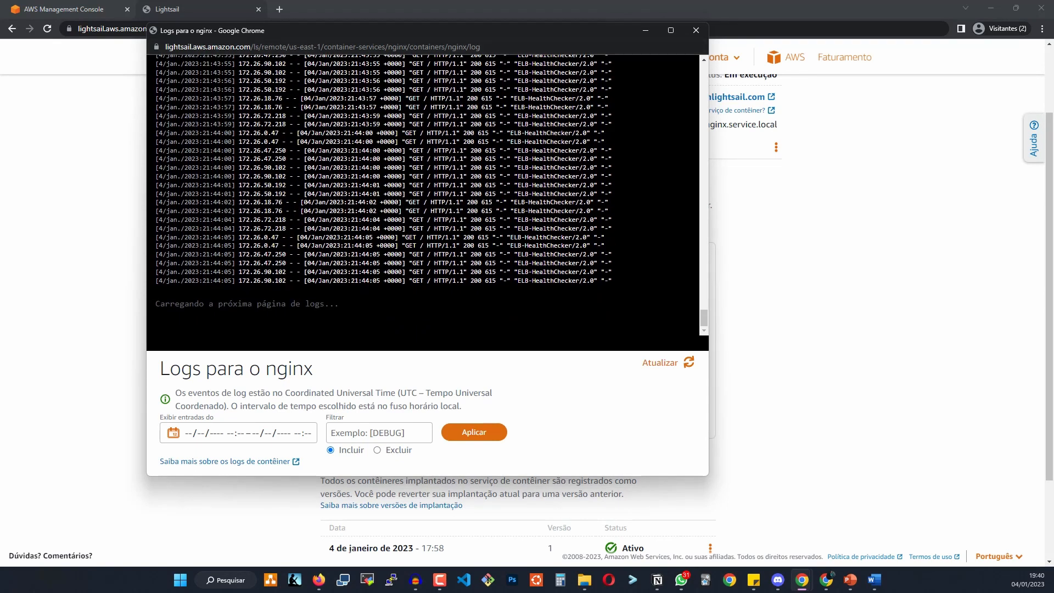
scroll(646, 64, "down", 5)
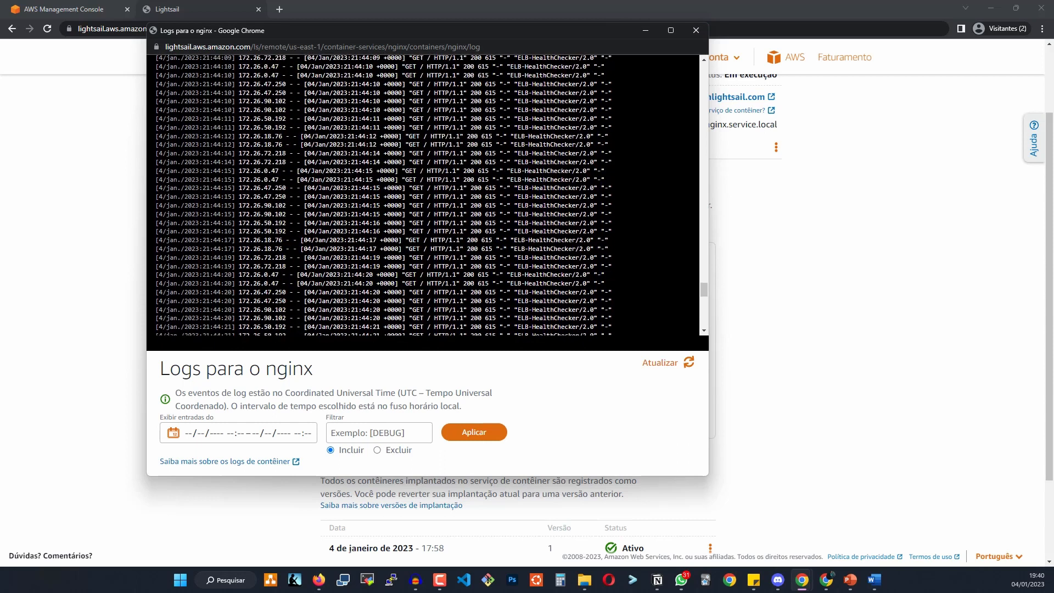
left_click(696, 30)
scroll(393, 229, "up", 3)
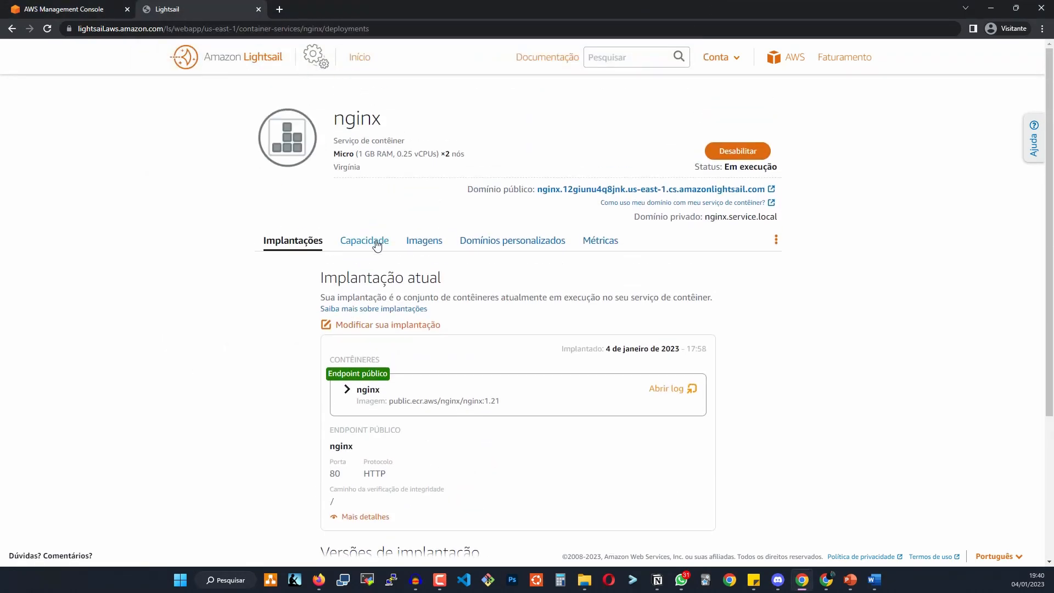
Check the nginx service's Micro ×2 capacity, then view its Imagens page.
left_click(376, 242)
scroll(441, 327, "down", 2)
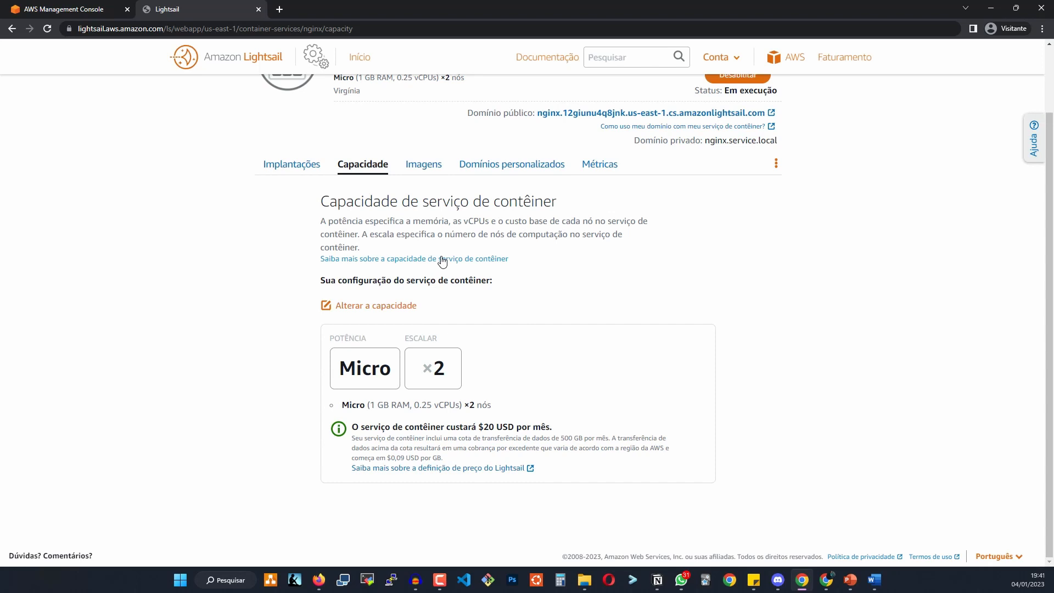
left_click(423, 165)
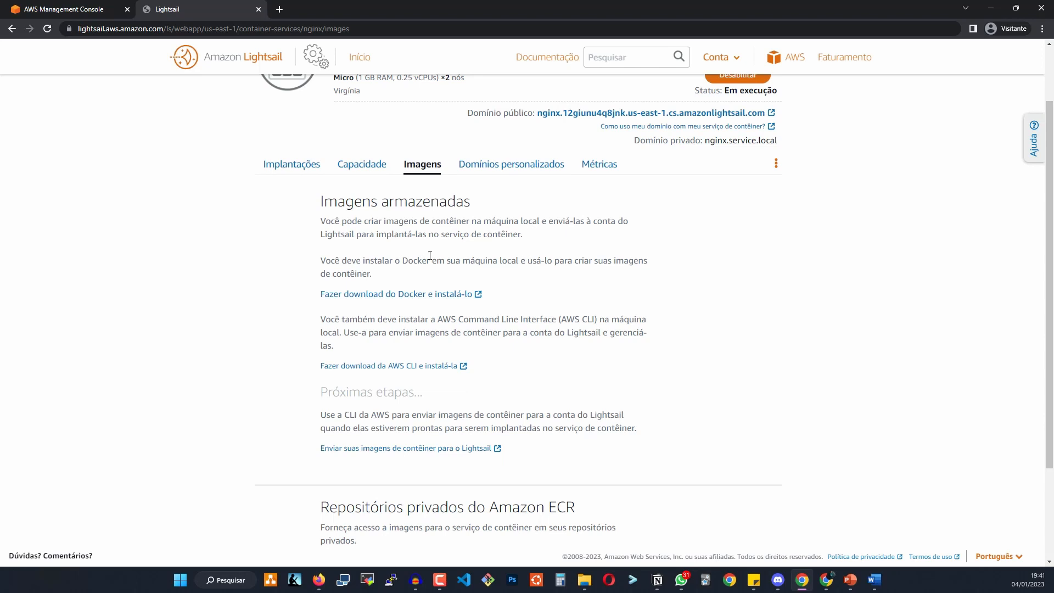
double_click(412, 263)
left_click(580, 318)
triple_click(581, 318)
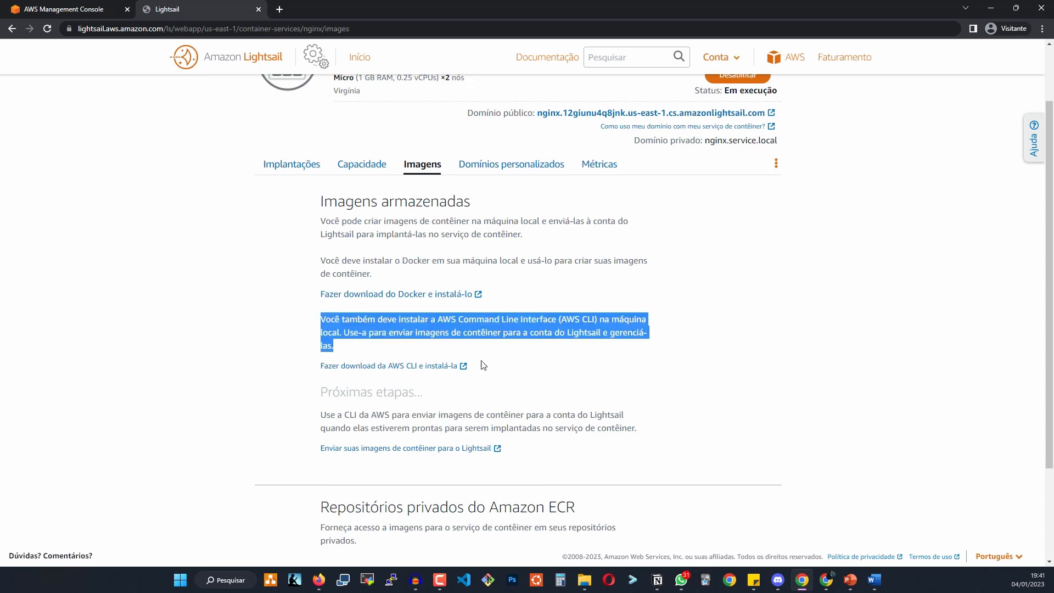
right_click(421, 372)
left_click(443, 379)
key("ctrl+Tab")
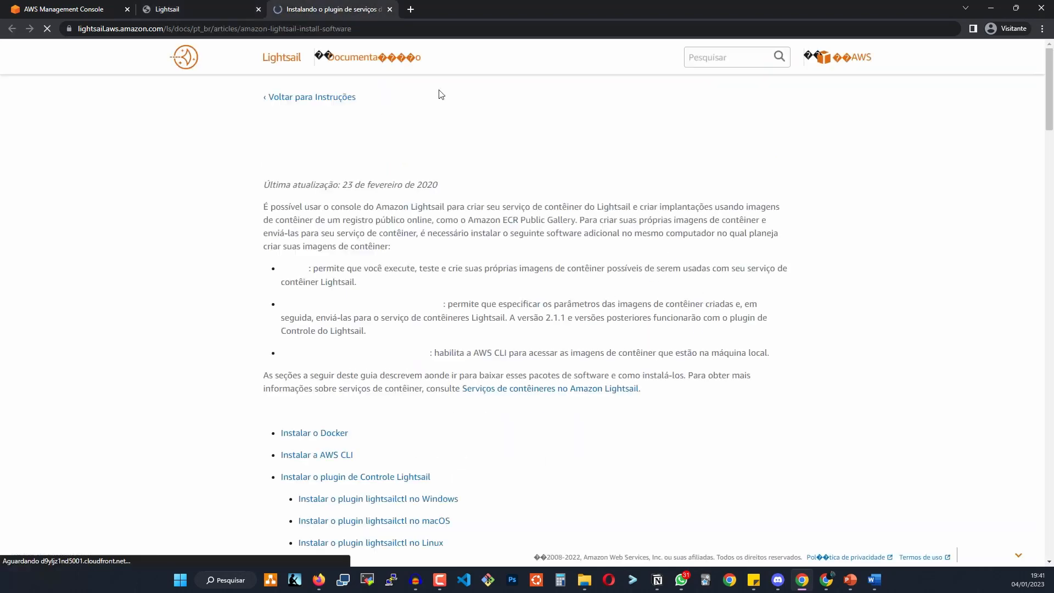
scroll(593, 282, "down", 4)
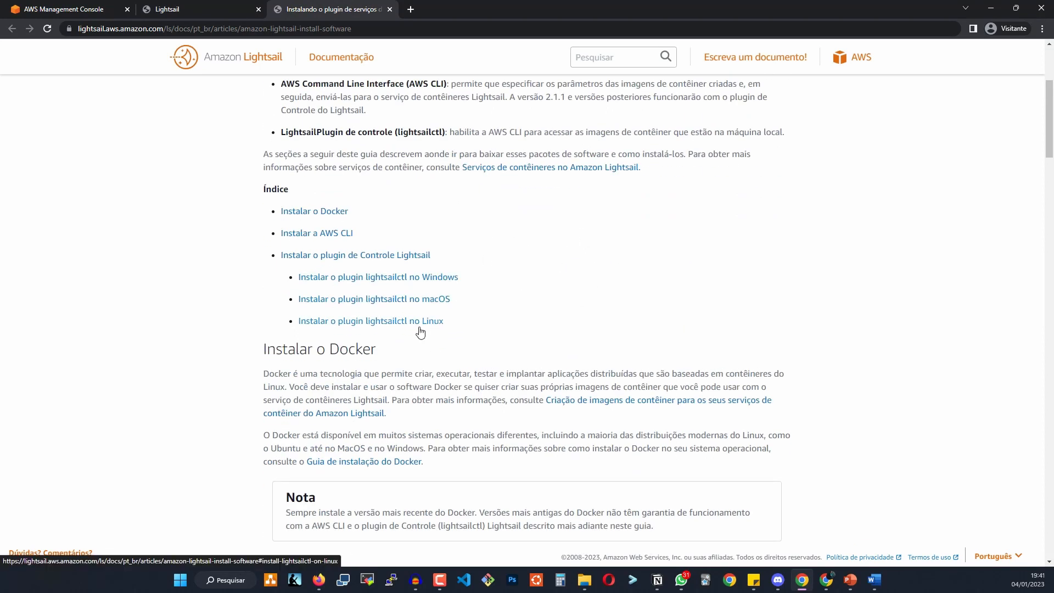
scroll(519, 298, "down", 7)
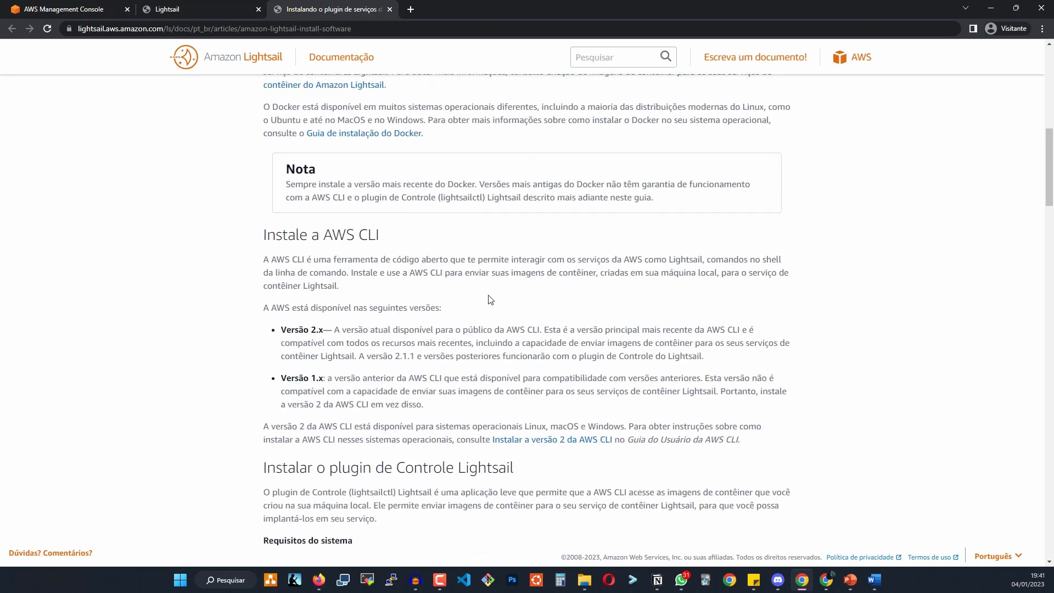
scroll(520, 301, "down", 2)
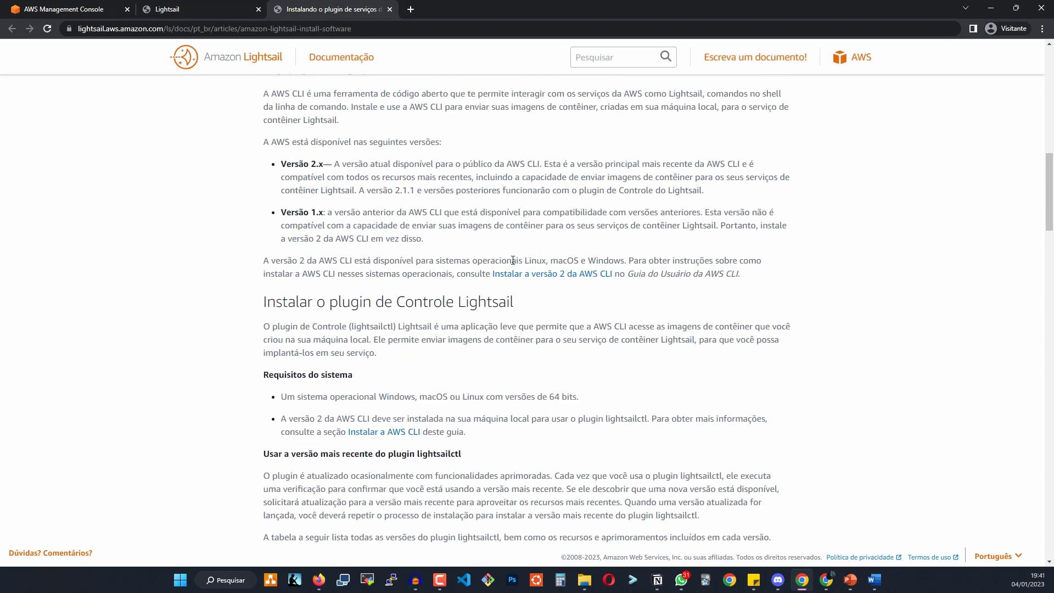
left_click(193, 6)
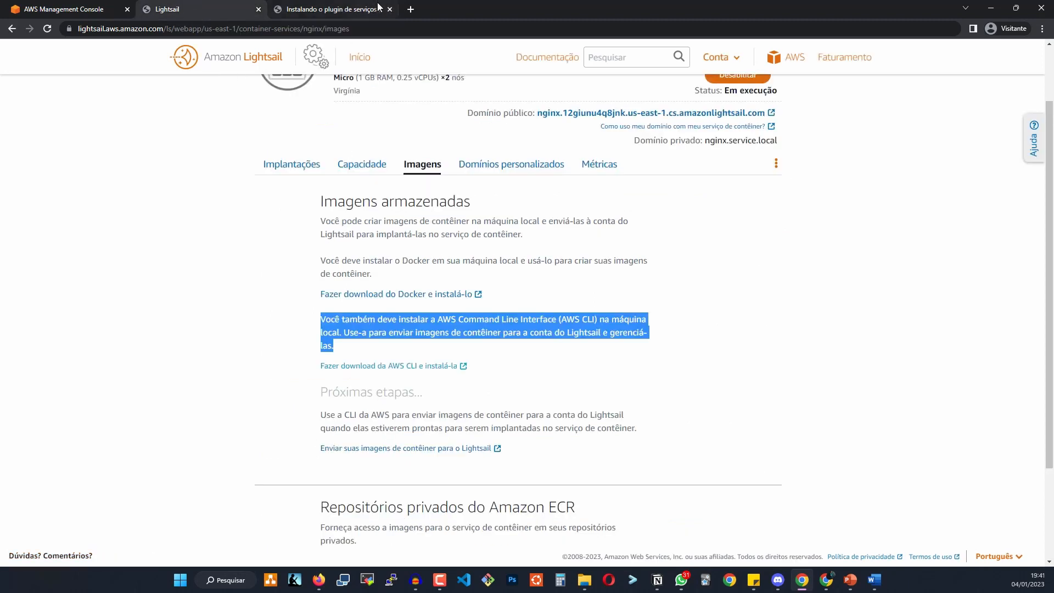
left_click(390, 9)
scroll(313, 412, "down", 2)
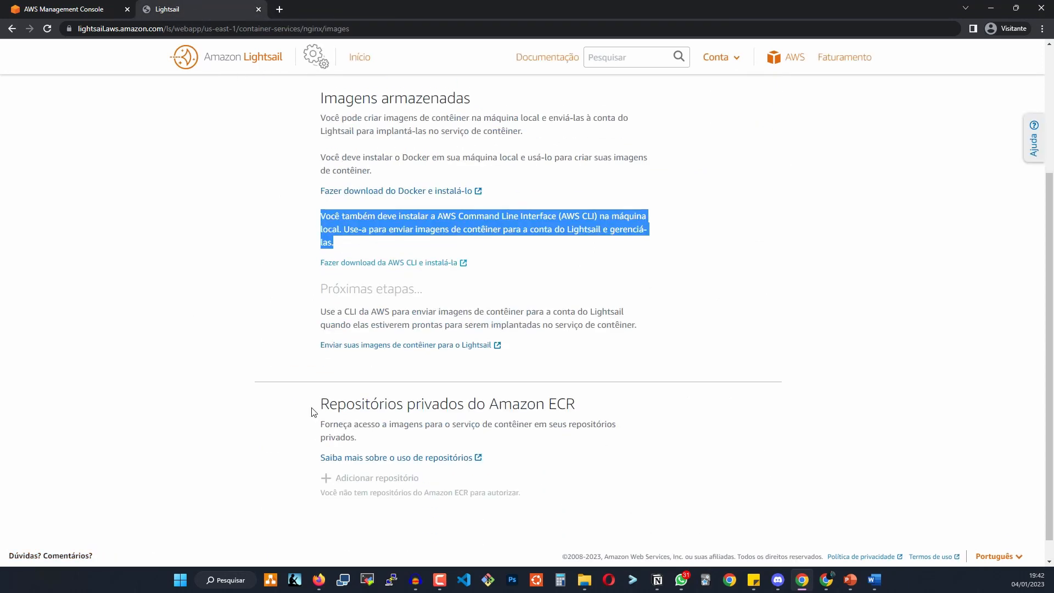
right_click(432, 346)
left_click(451, 347)
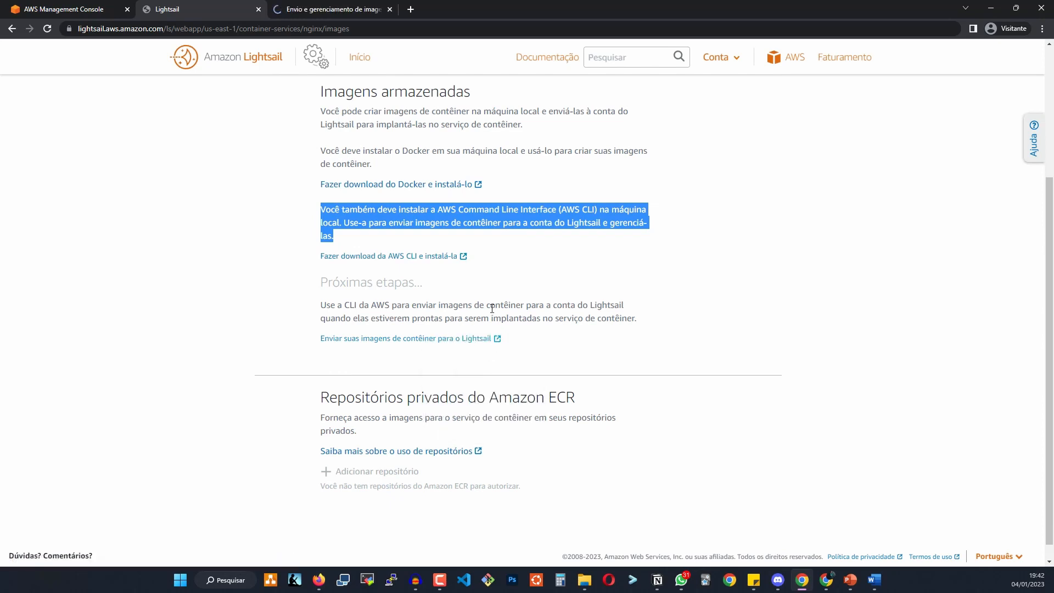
left_click(406, 296)
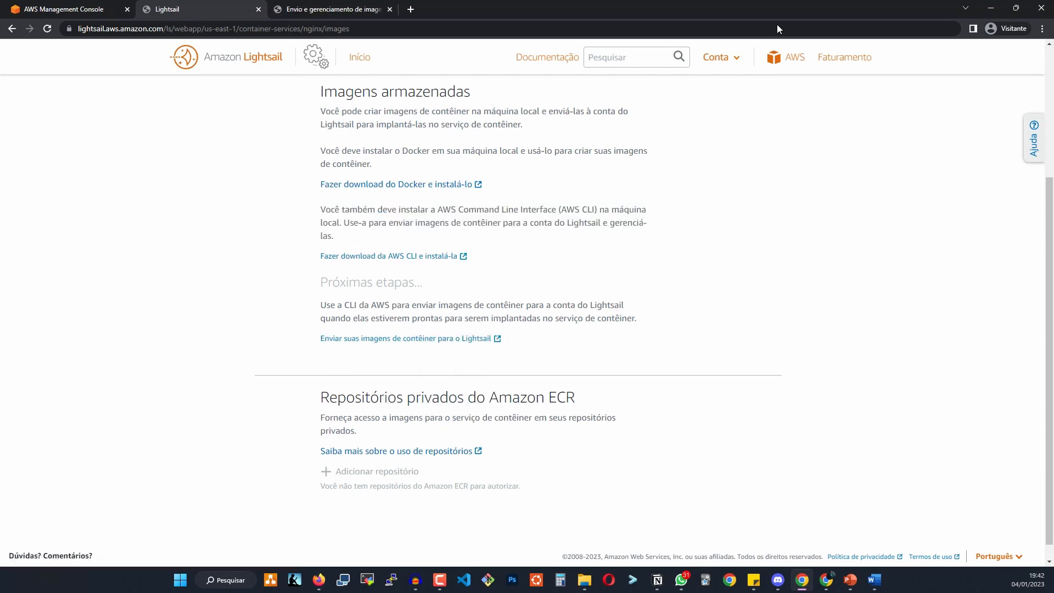
left_click(321, 7)
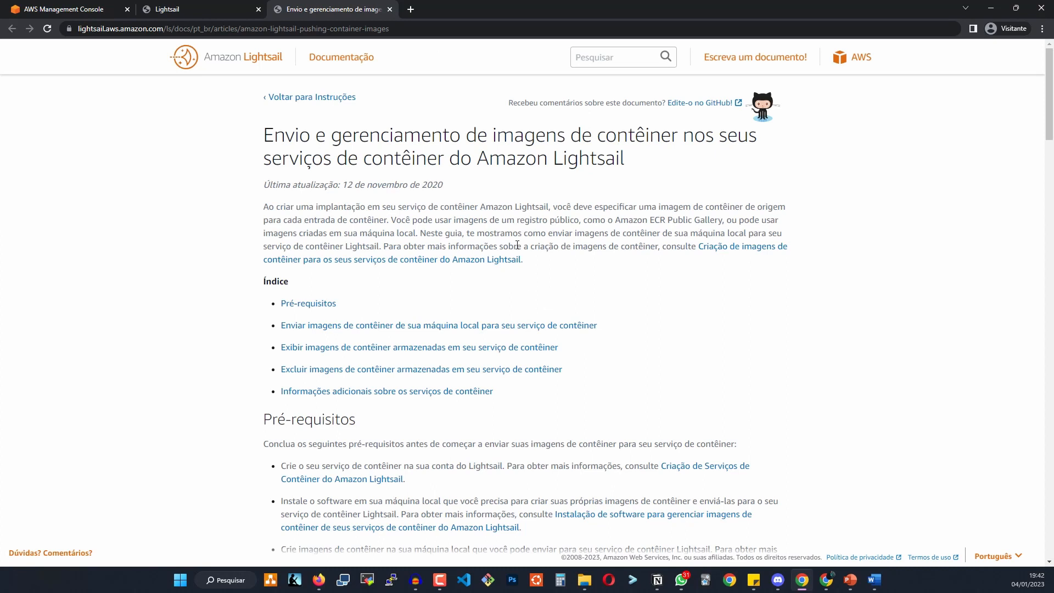
scroll(506, 424, "down", 5)
scroll(506, 424, "down", 4)
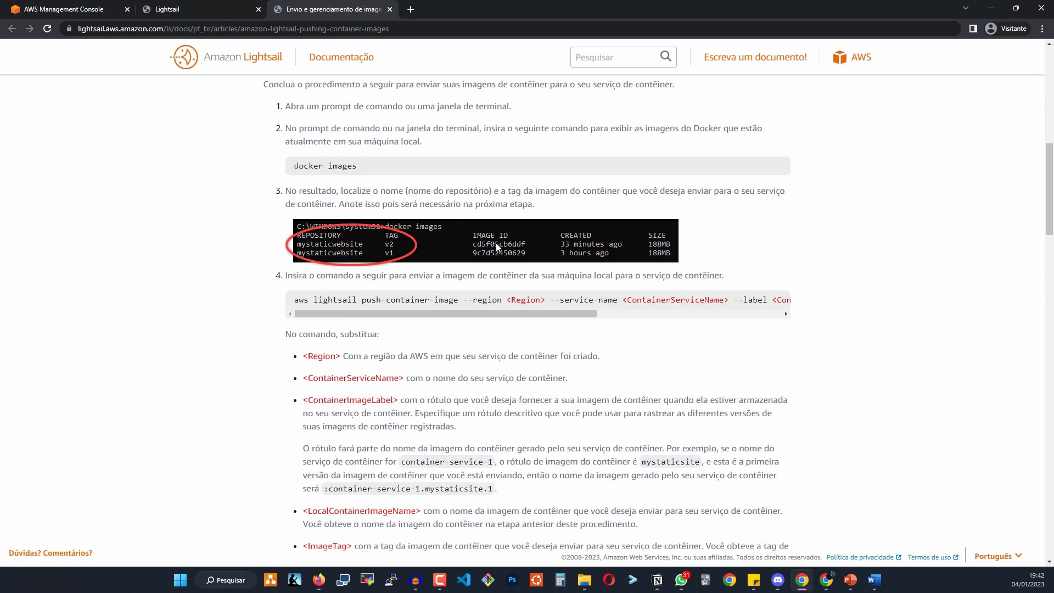
left_click_drag(400, 313, 405, 314)
triple_click(407, 298)
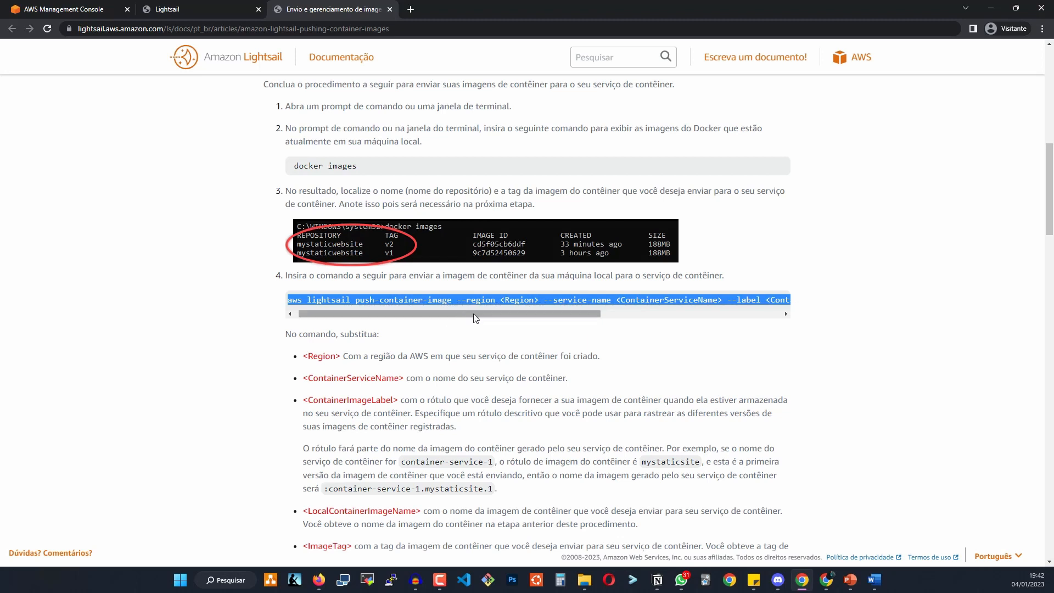
left_click_drag(475, 314, 544, 319)
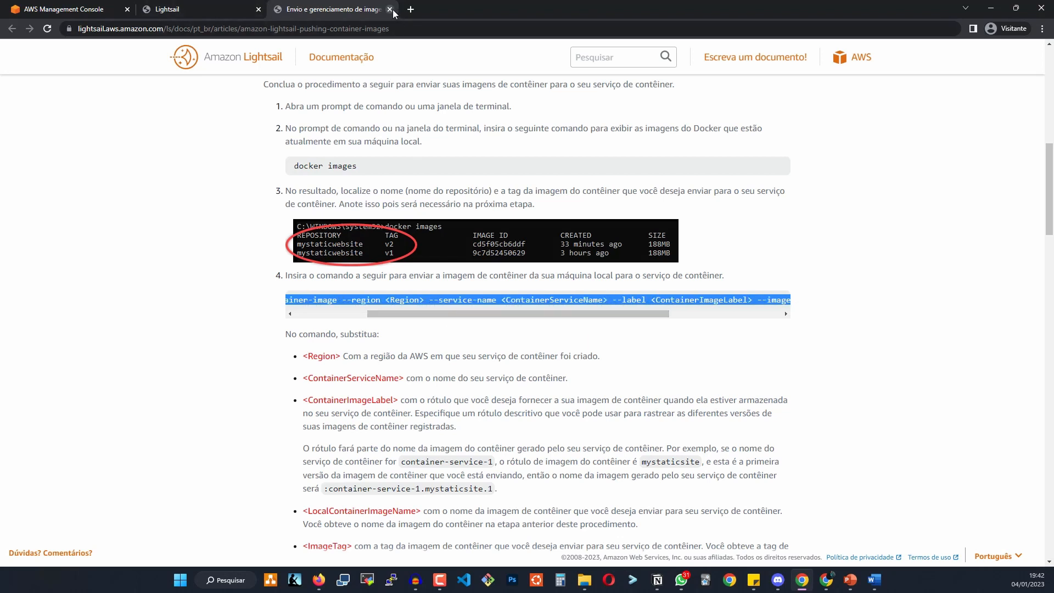
left_click(390, 10)
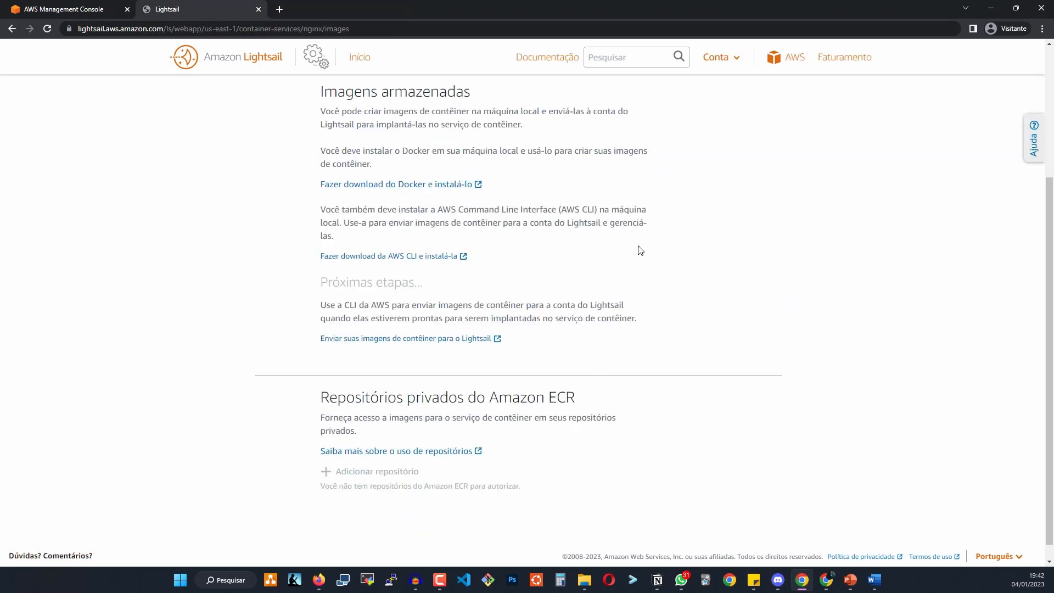
scroll(463, 416, "down", 1)
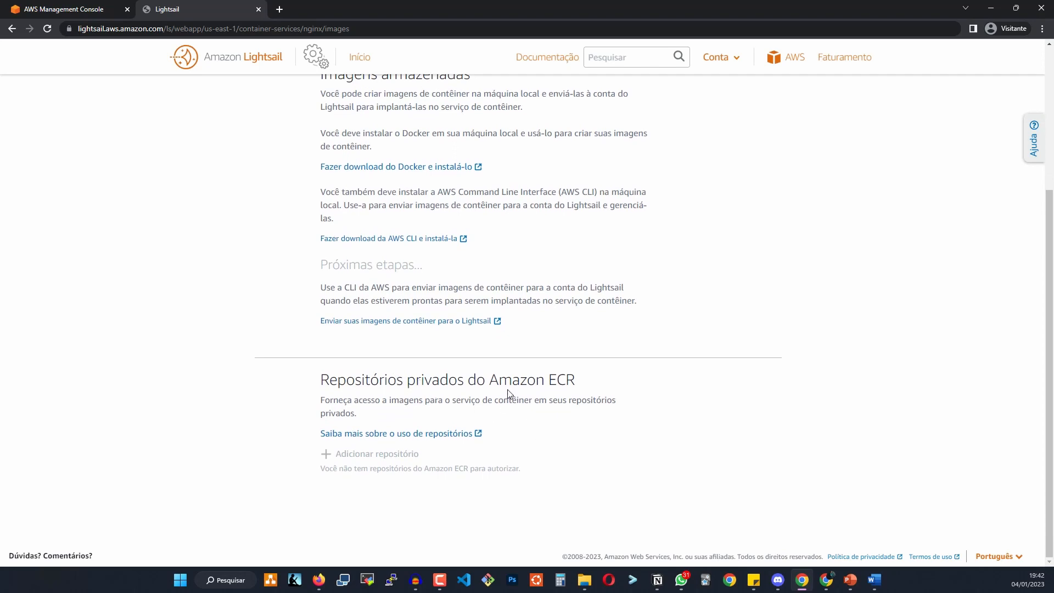
left_click_drag(489, 380, 585, 382)
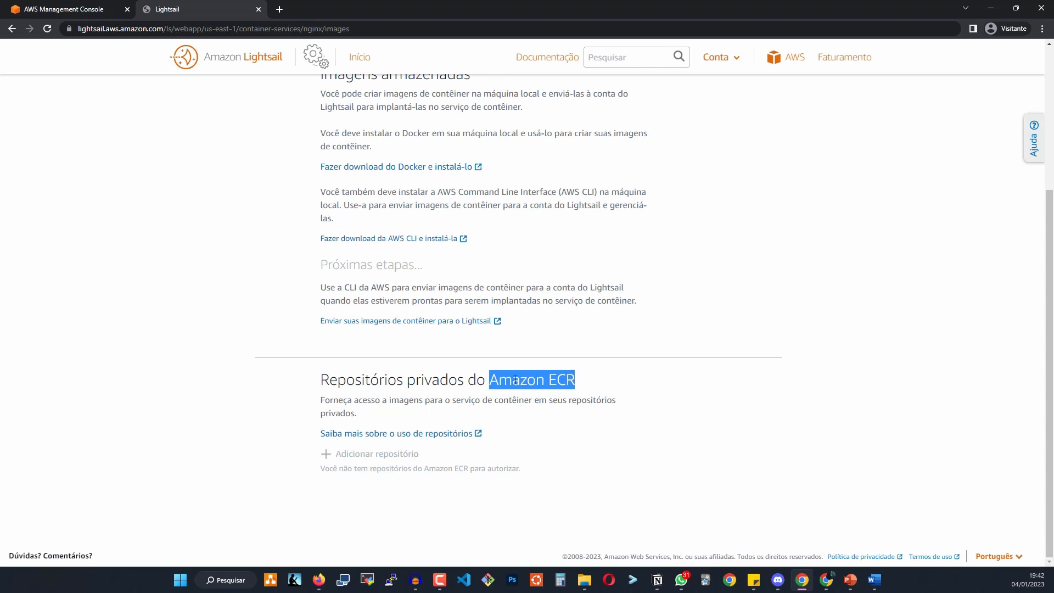
right_click(448, 434)
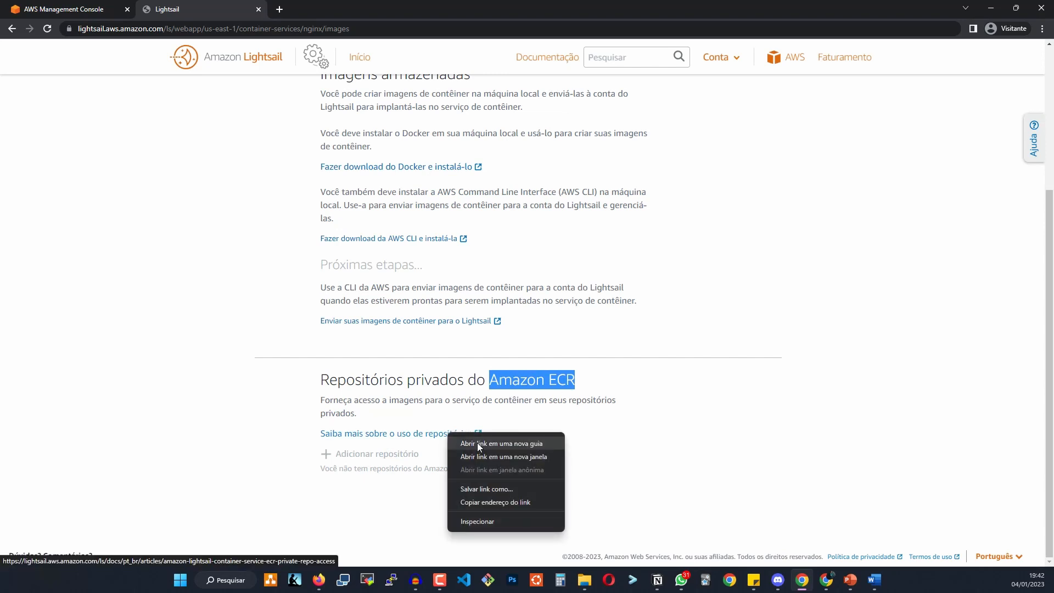
left_click(406, 437)
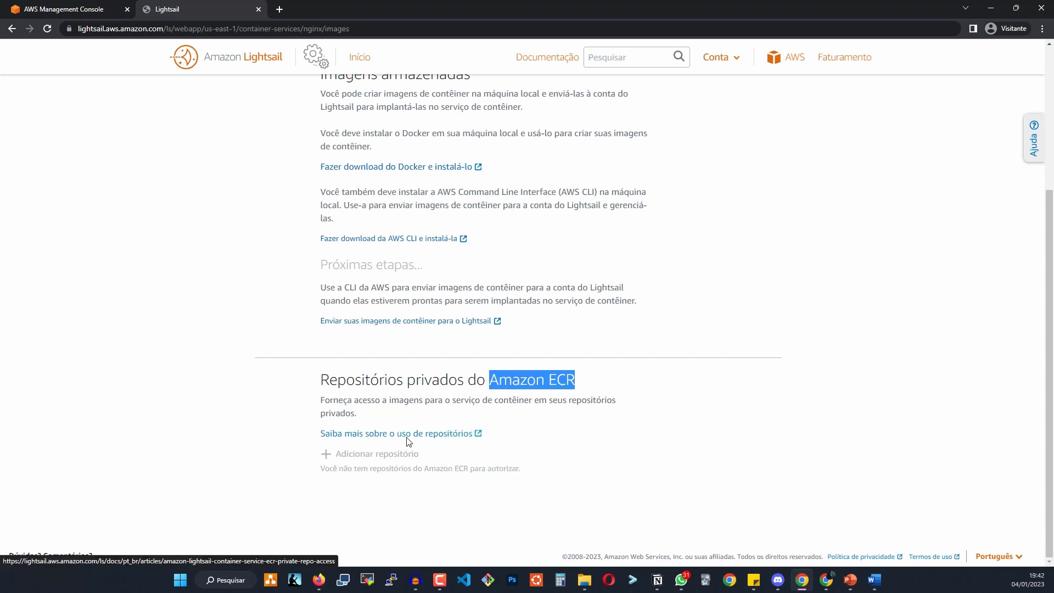
left_click(407, 435)
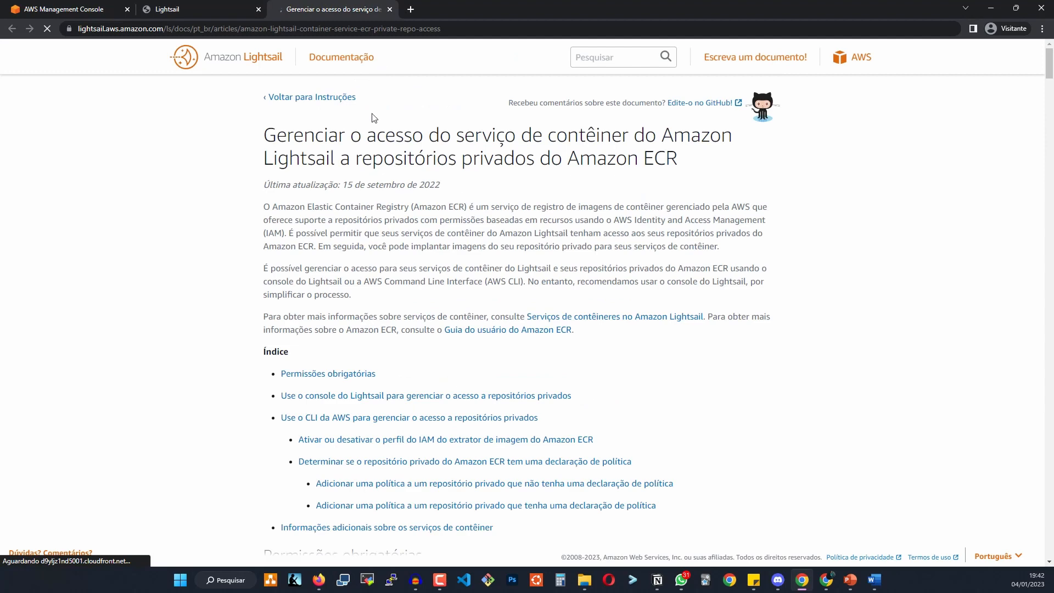
scroll(436, 227, "down", 5)
scroll(435, 228, "down", 20)
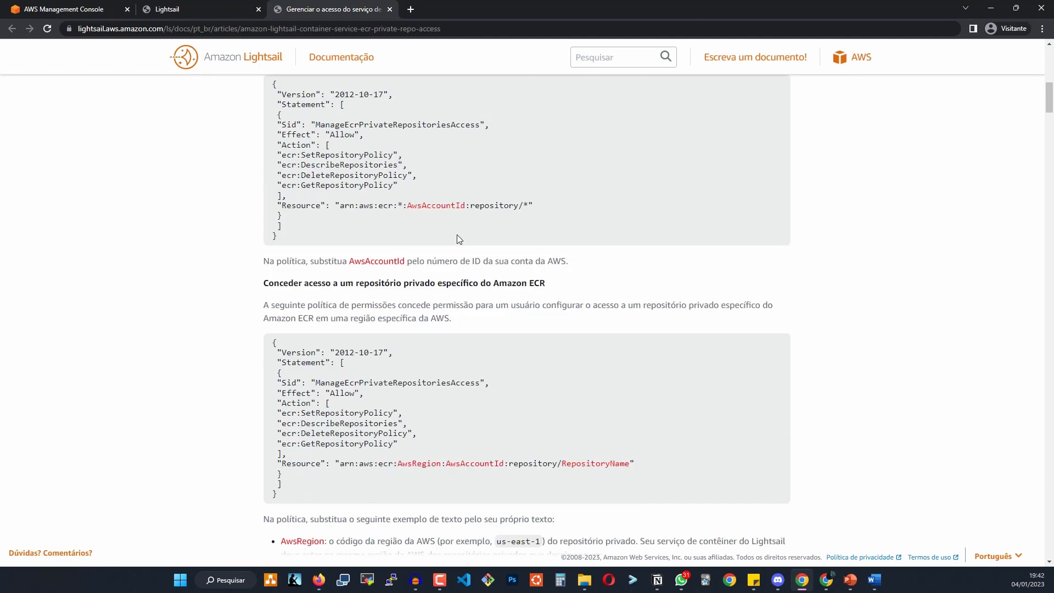
scroll(454, 263, "down", 8)
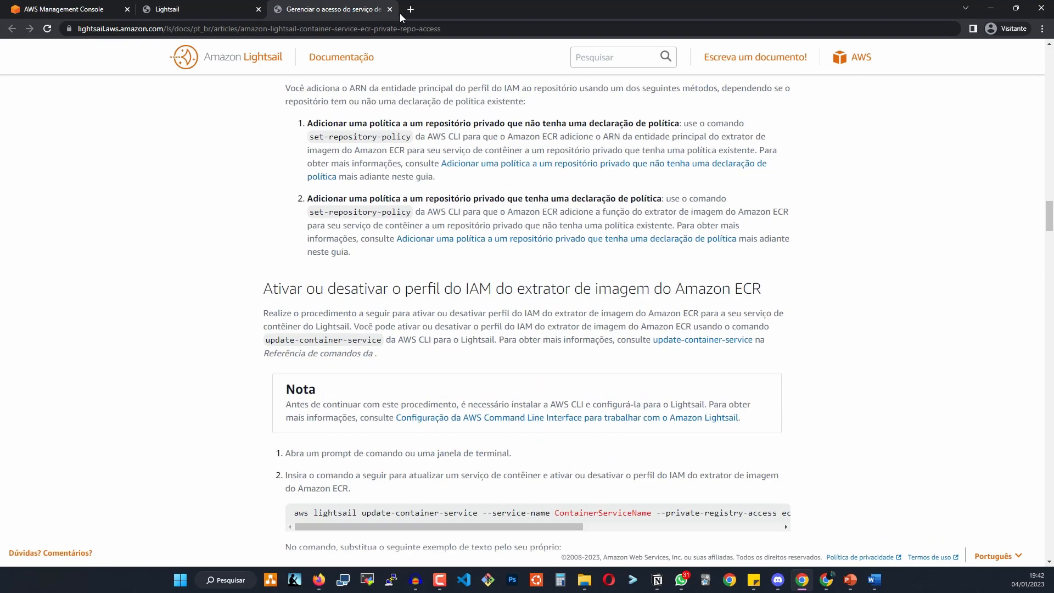
left_click(390, 9)
scroll(521, 200, "up", 4)
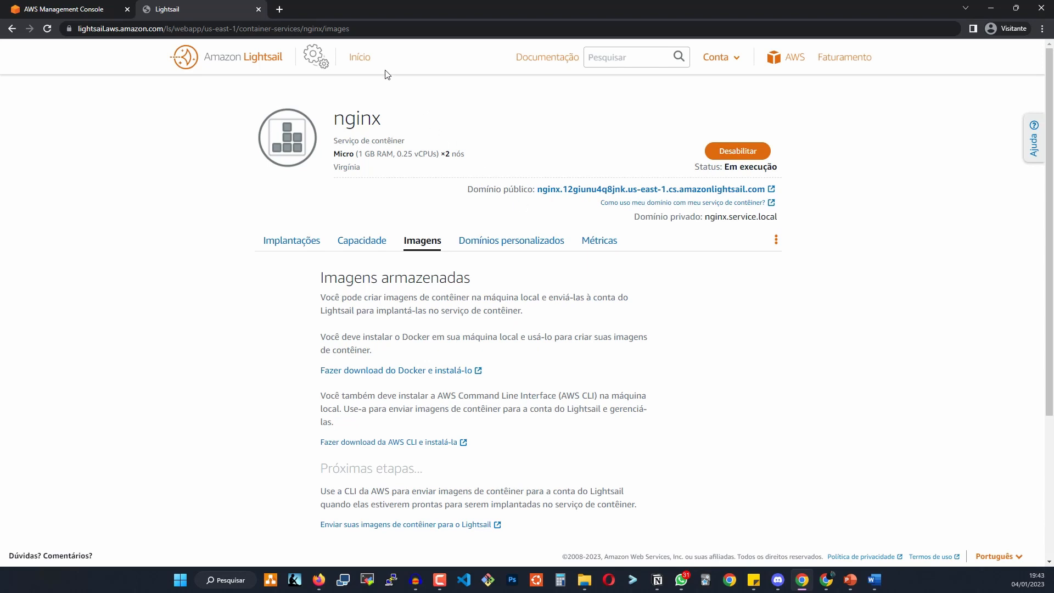
Review the custom domains, select the default domain URL, then show the CPU utilization chart.
left_click(522, 245)
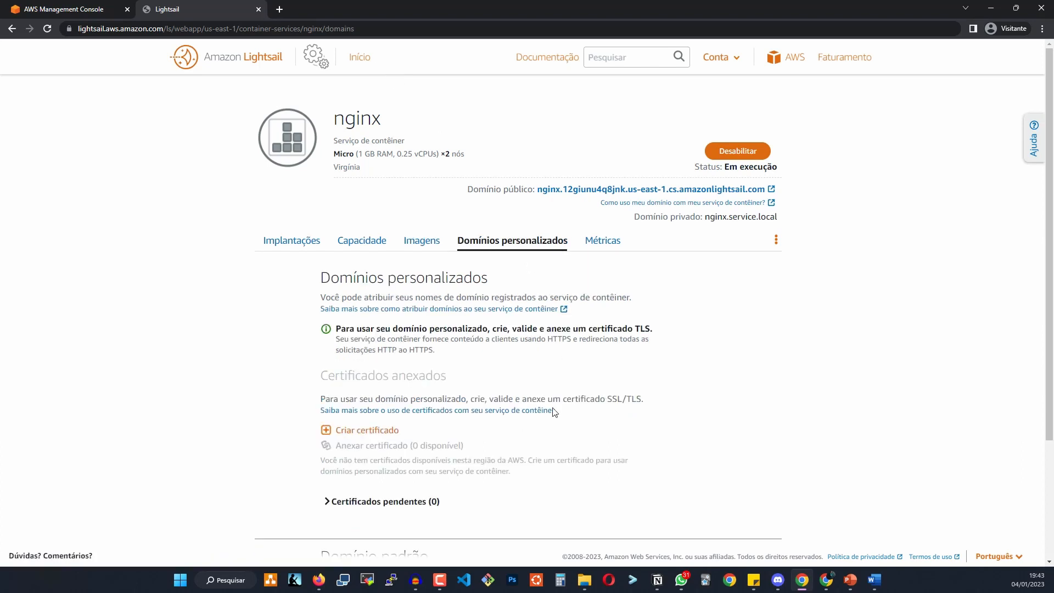
scroll(471, 362, "down", 2)
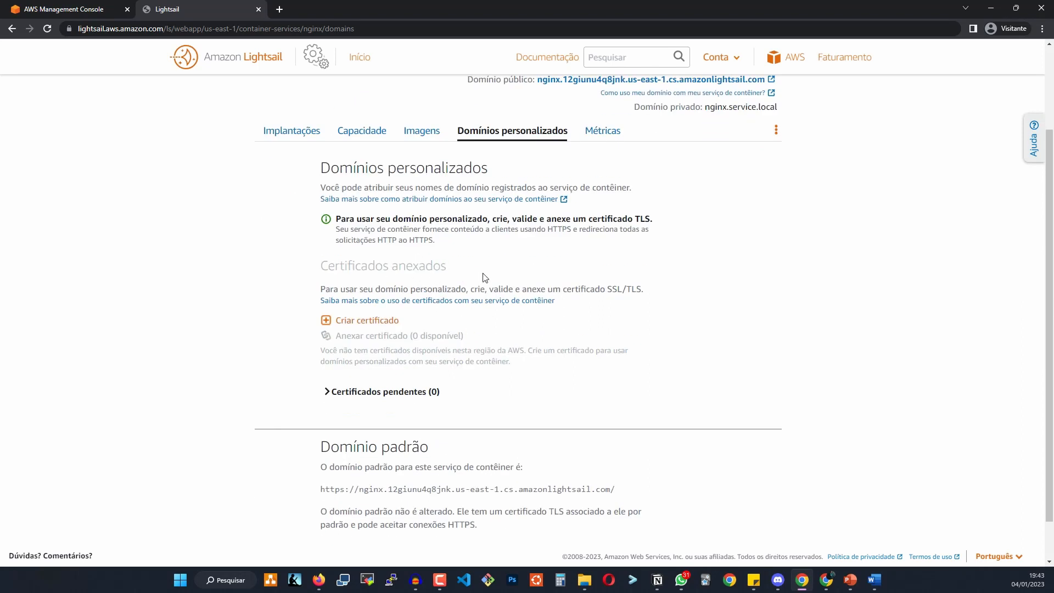
scroll(579, 325, "down", 1)
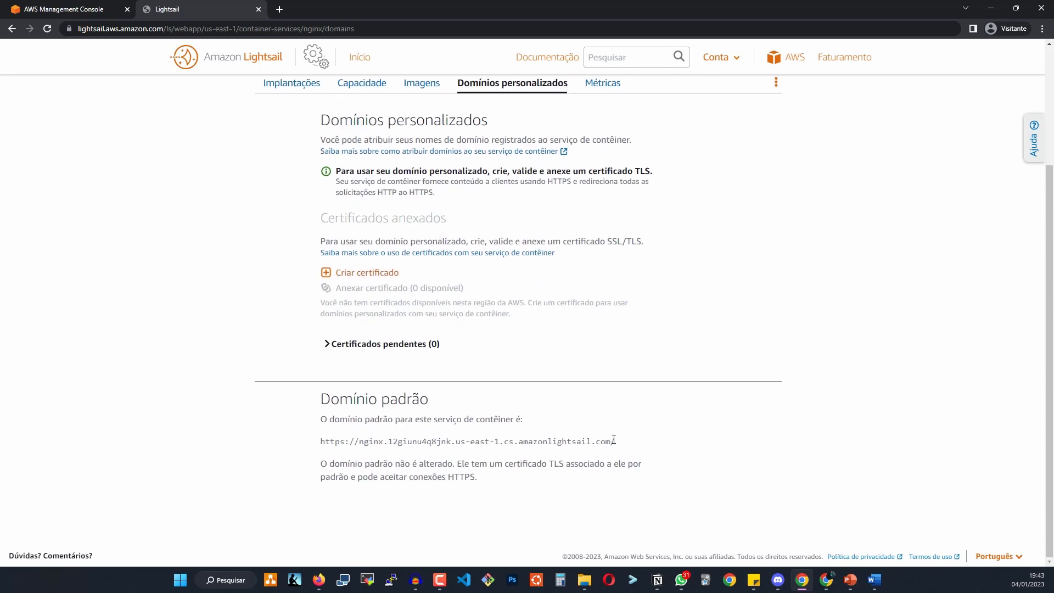
left_click_drag(615, 441, 321, 441)
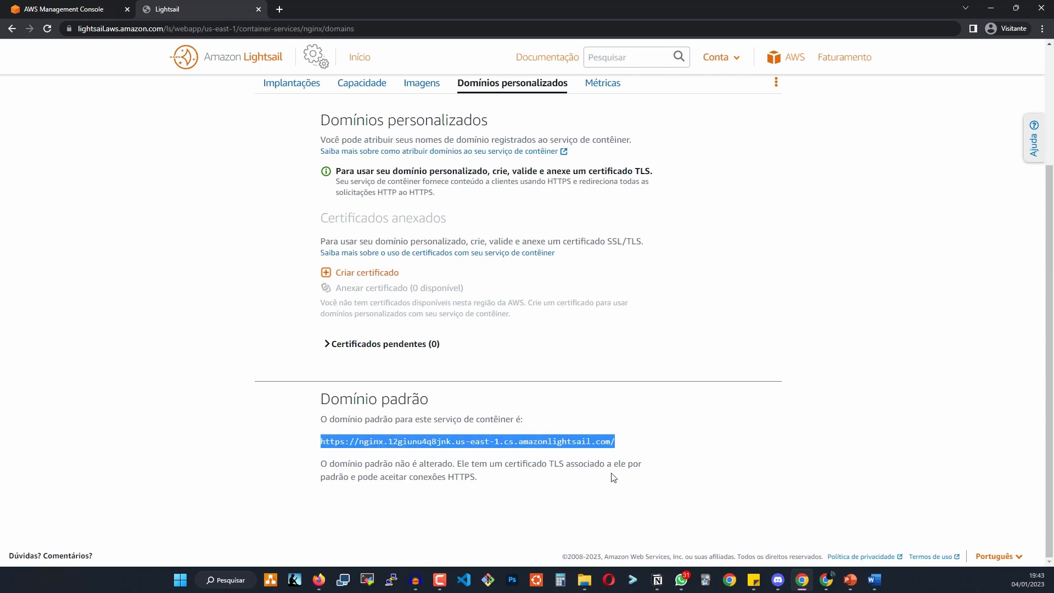
double_click(544, 443)
triple_click(543, 442)
scroll(544, 442, "up", 3)
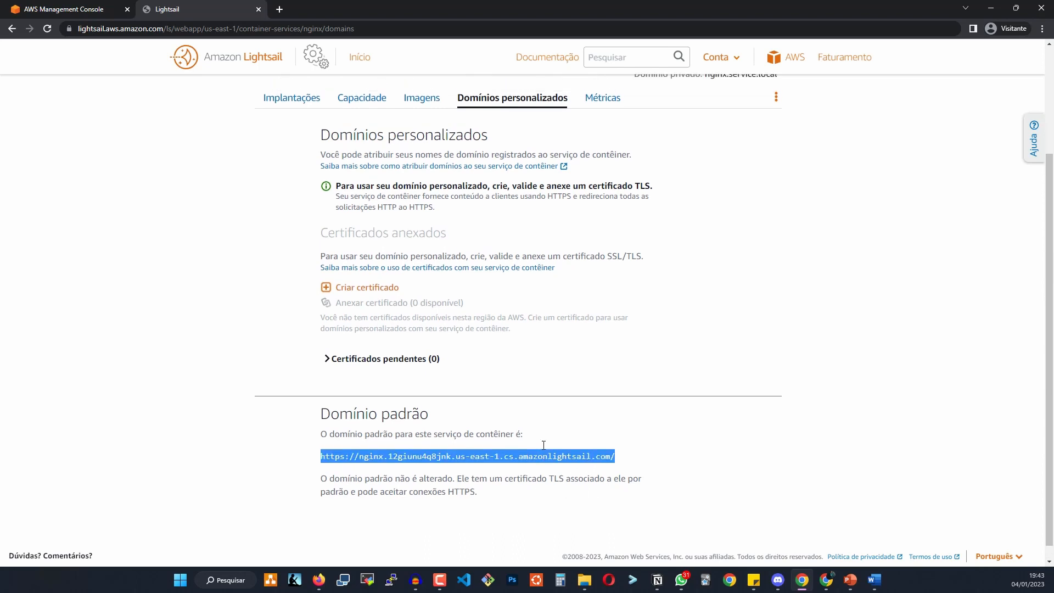
left_click(608, 249)
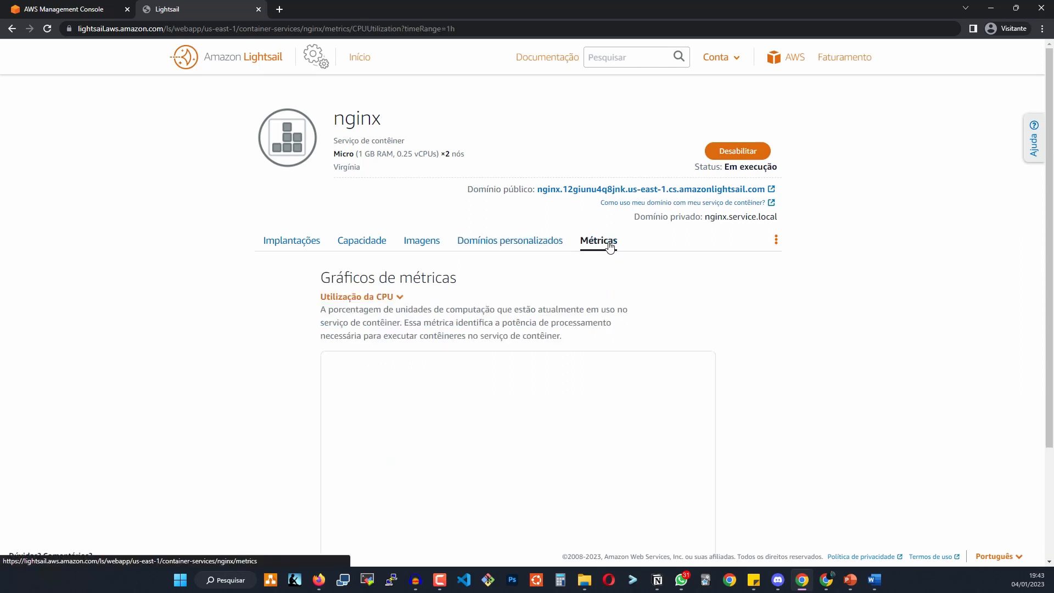
Switch the metrics chart from 'Utilização da CPU' to 'Utilização de memória'.
scroll(522, 278, "down", 3)
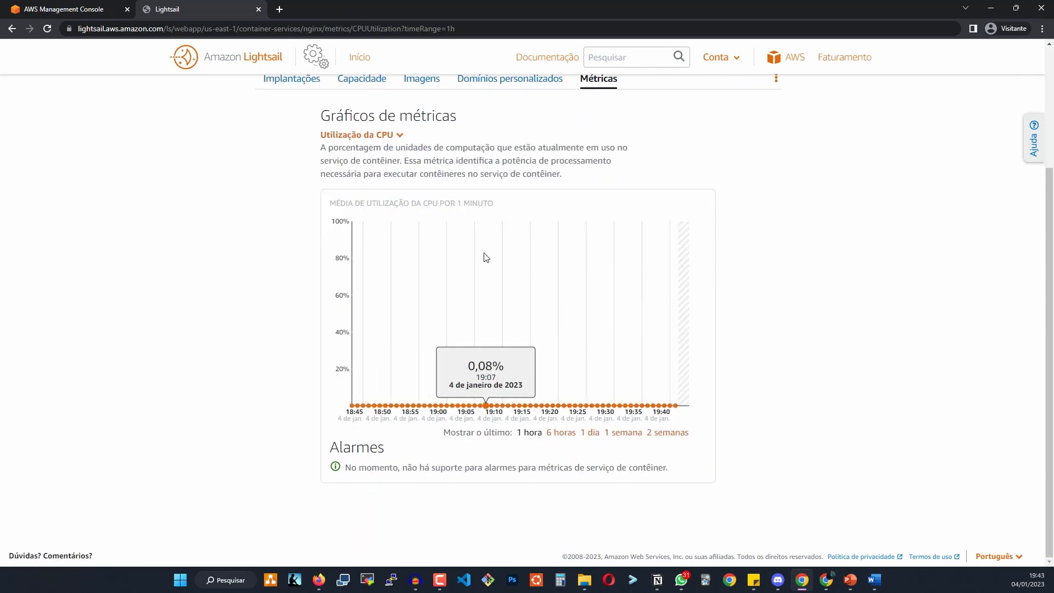
left_click(384, 135)
left_click(378, 199)
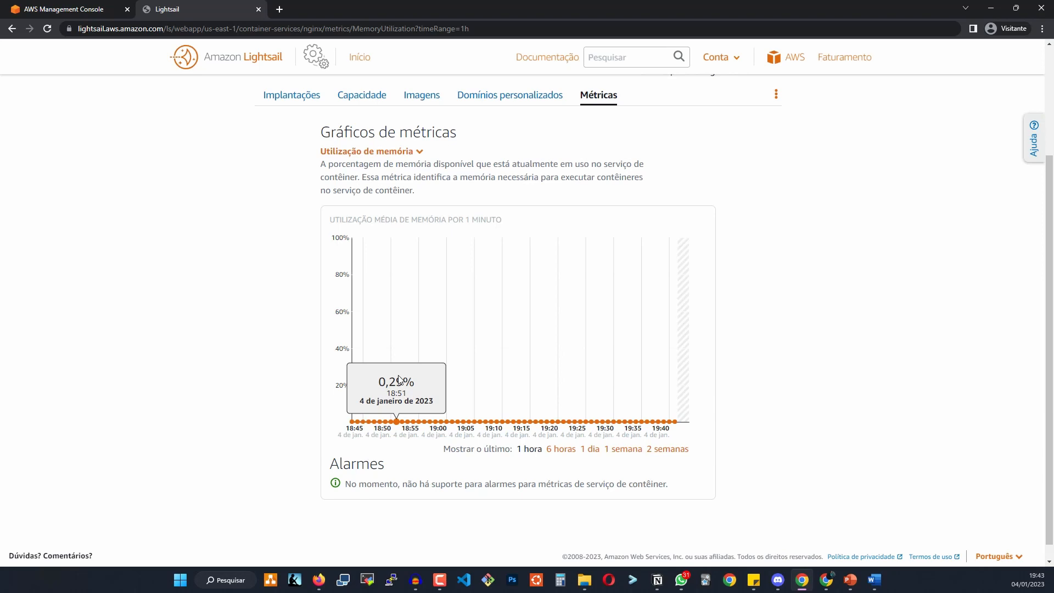
scroll(463, 212, "up", 1)
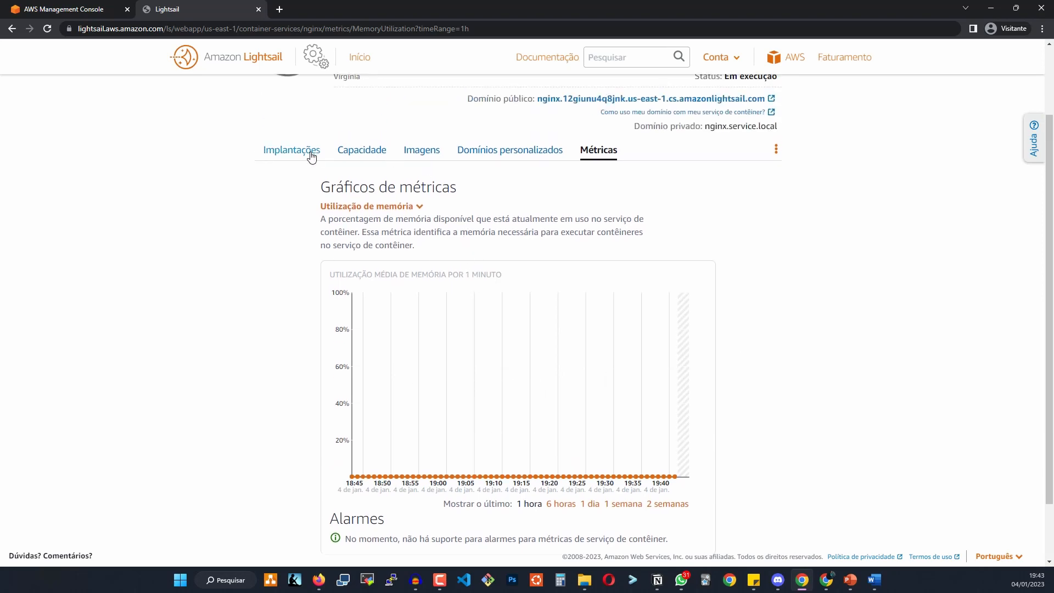
Delete the nginx container service via Implantações ⋮ > Excluir, confirming with 'Sim, excluir'.
left_click(311, 157)
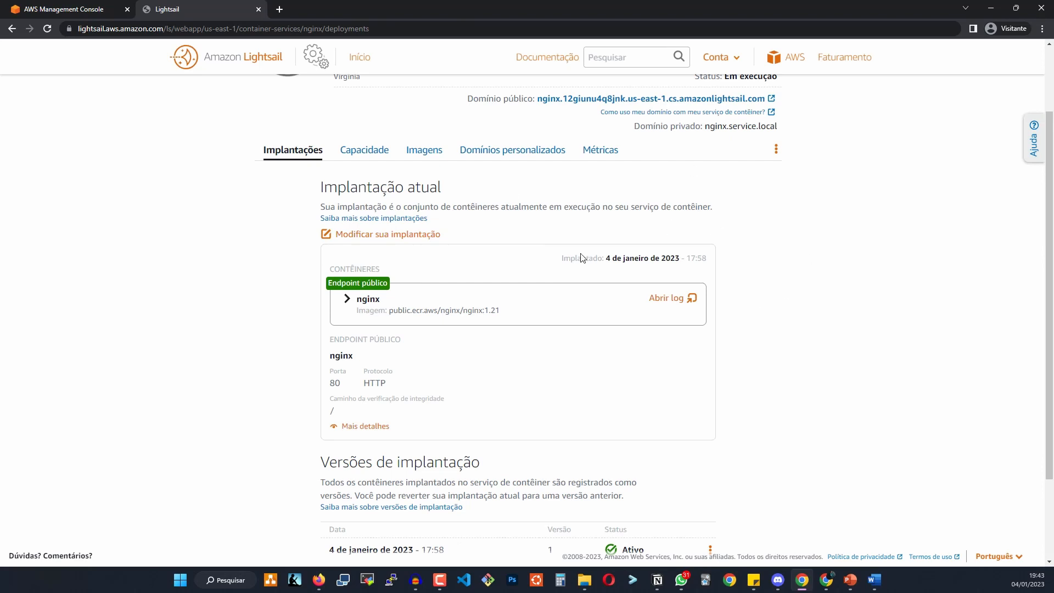
scroll(613, 309, "up", 2)
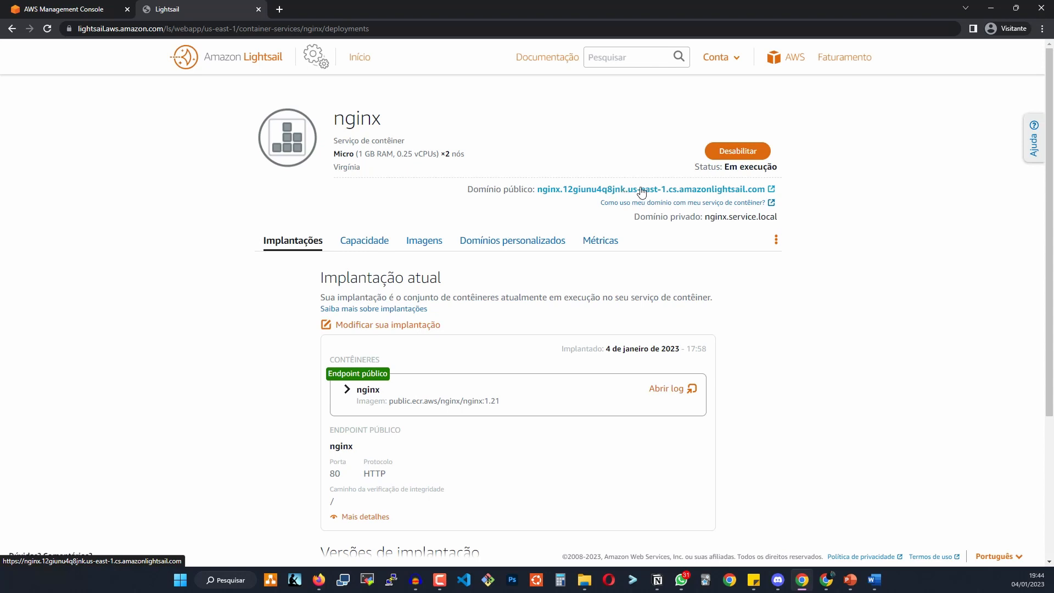
left_click(776, 240)
left_click(720, 282)
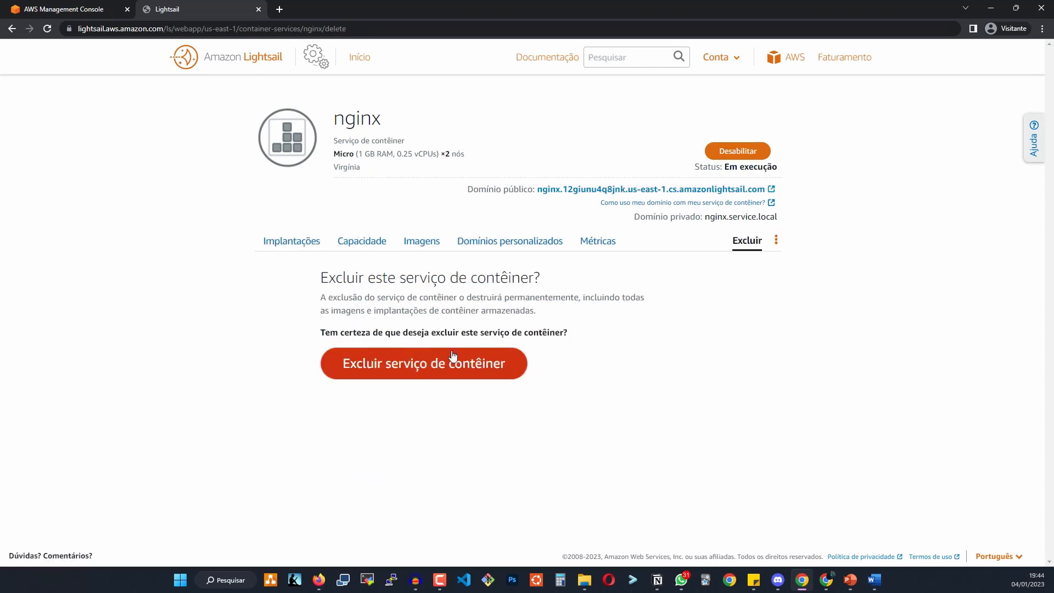
left_click(394, 364)
left_click(563, 233)
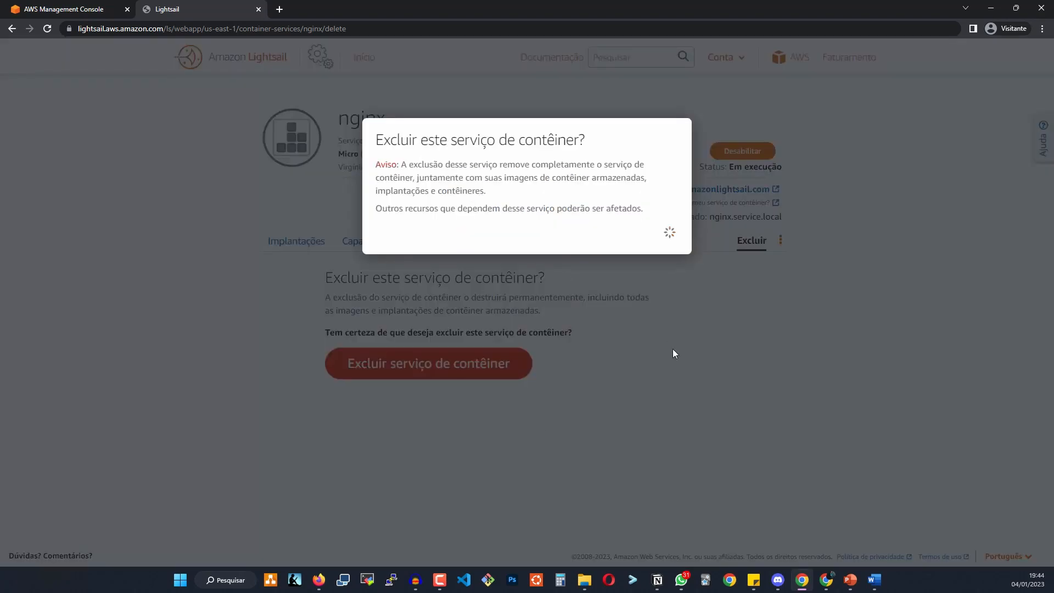